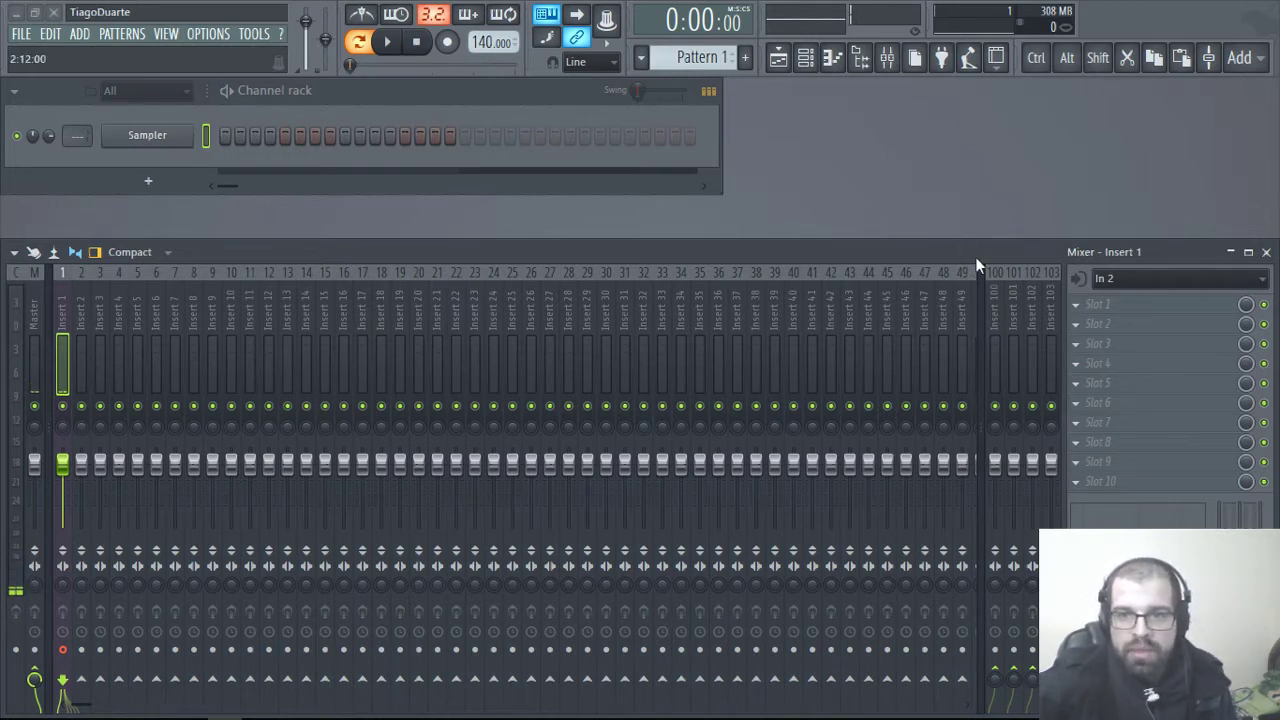
- Load Edison into the first effect slot of mixer Insert 1 and move its window upward
click(1108, 303)
mouse_move(999, 553)
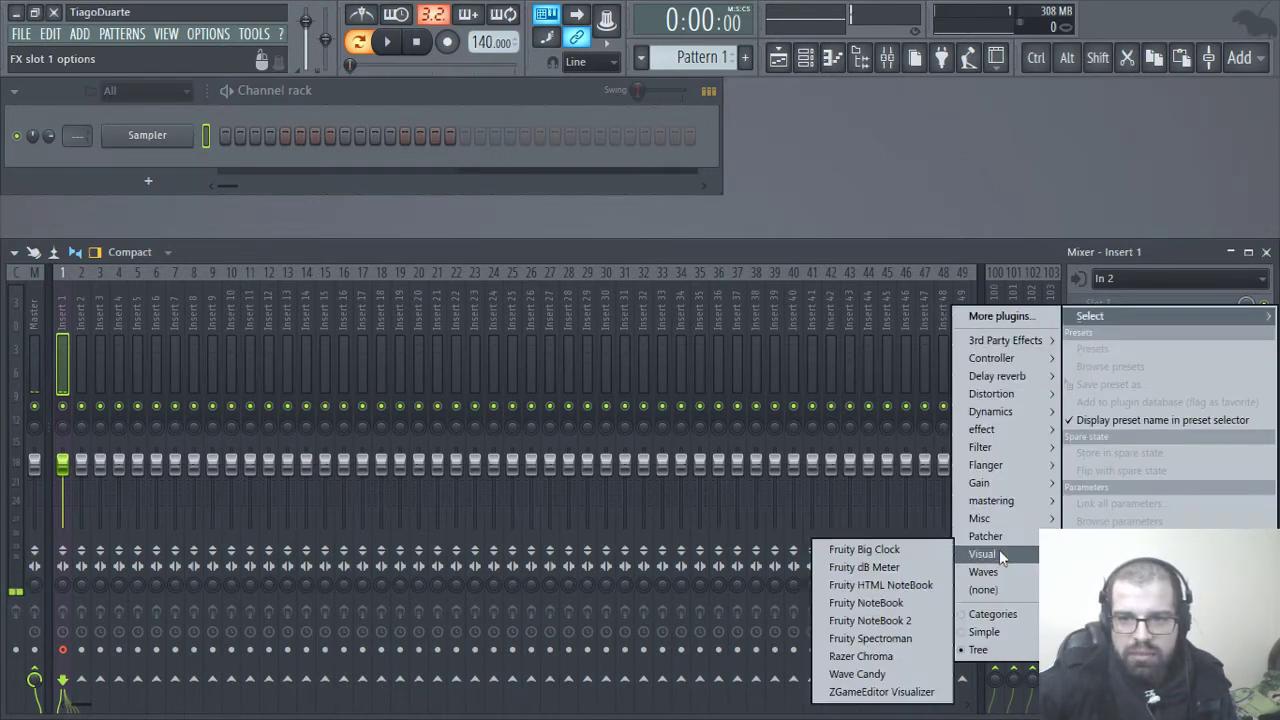
mouse_move(1009, 482)
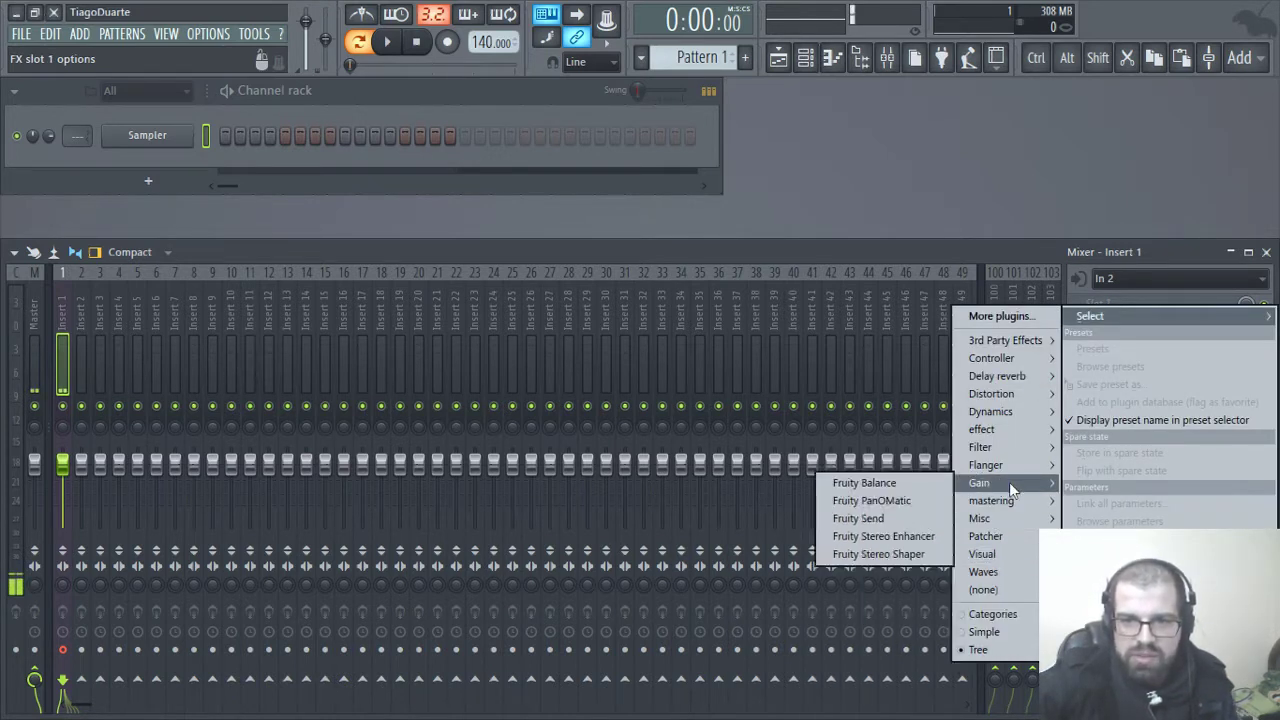
mouse_move(1000, 518)
click(904, 516)
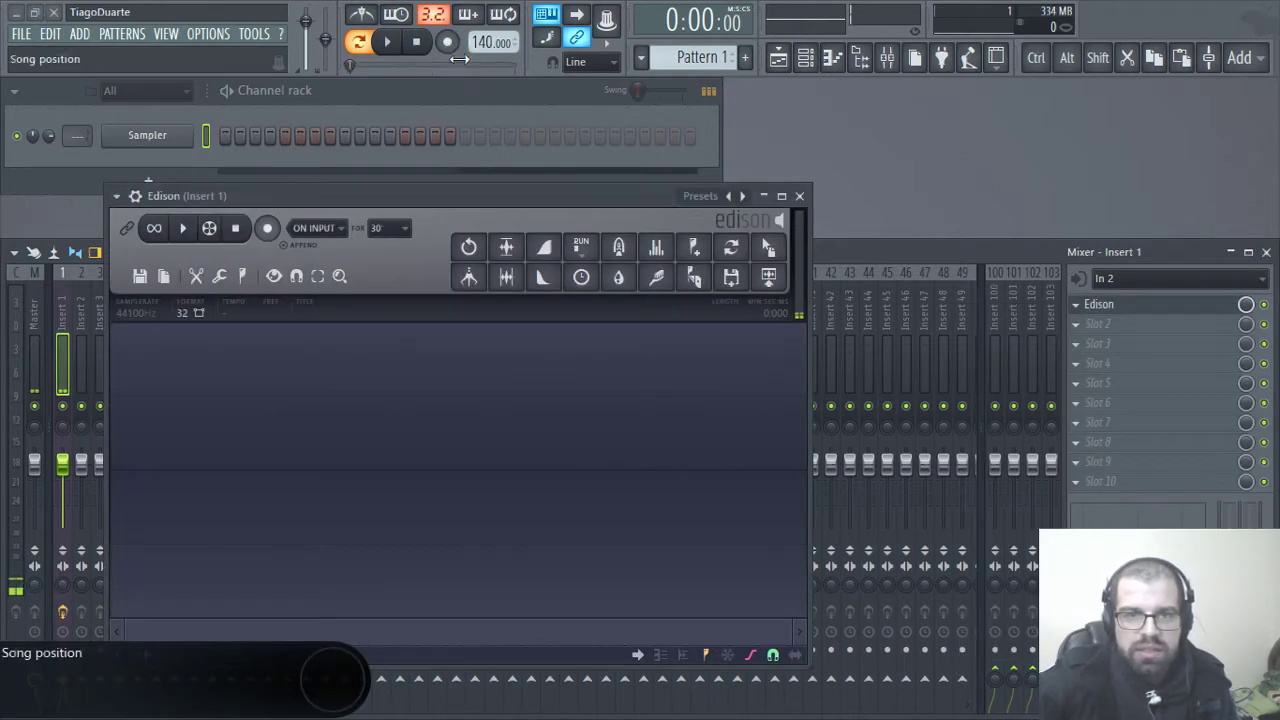
drag(447, 190, 523, 142)
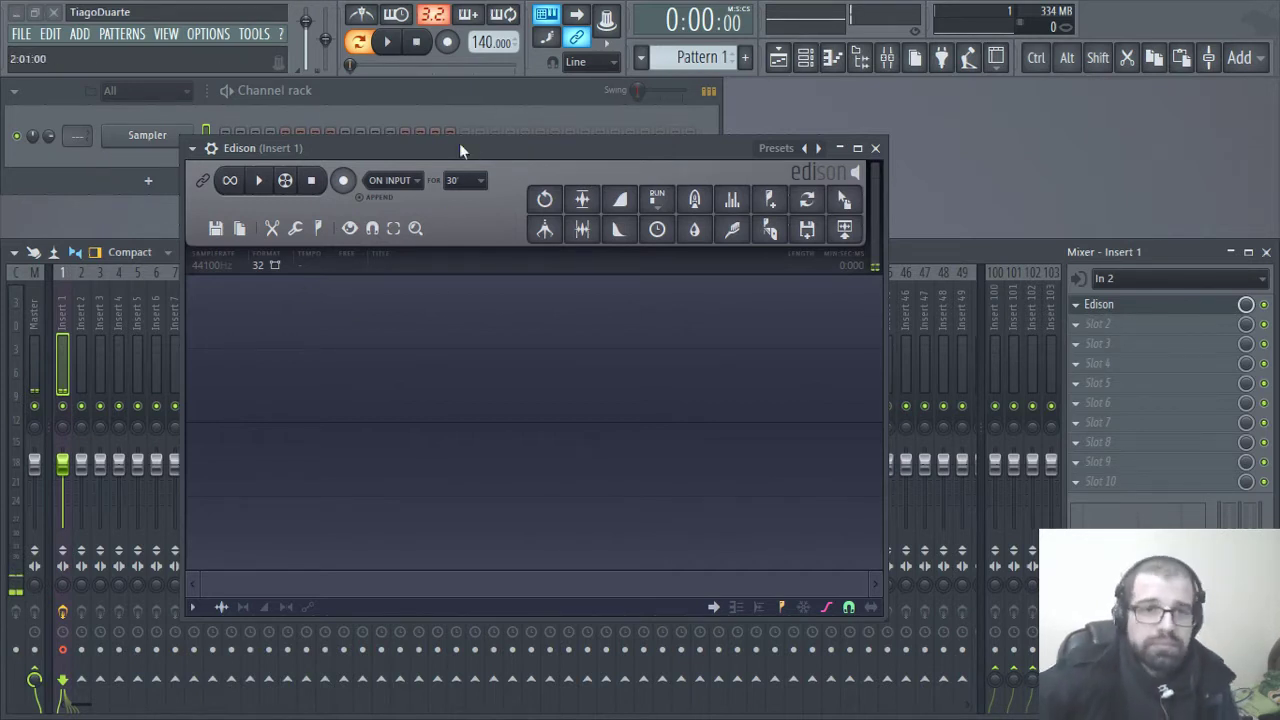
- Record a first take of the hits in Edison with the On Input setting, and append a second take to it
click(344, 181)
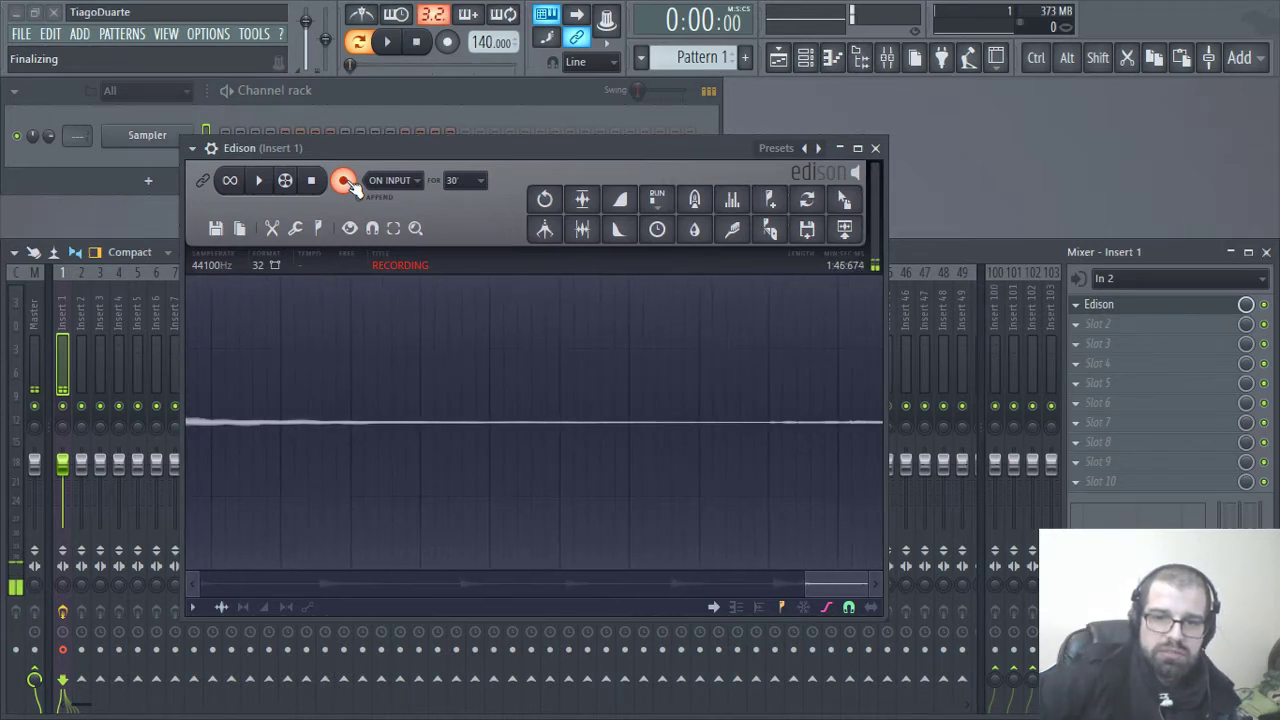
click(343, 180)
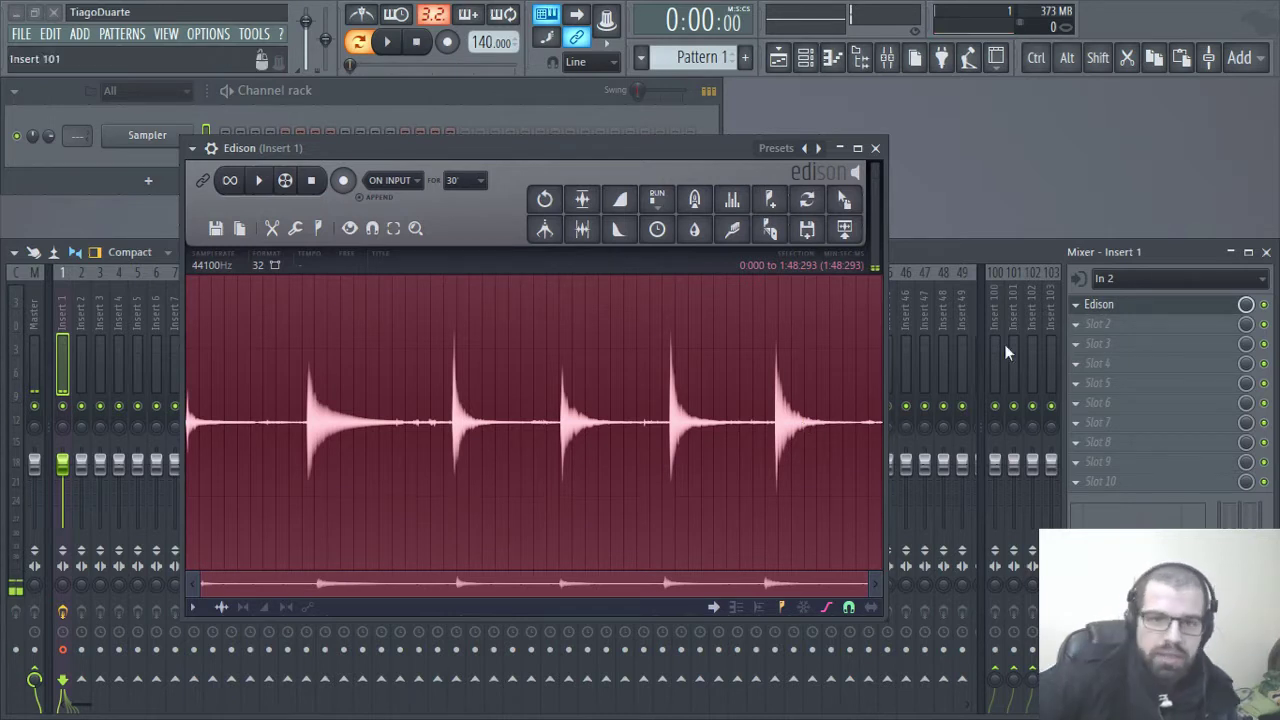
click(345, 184)
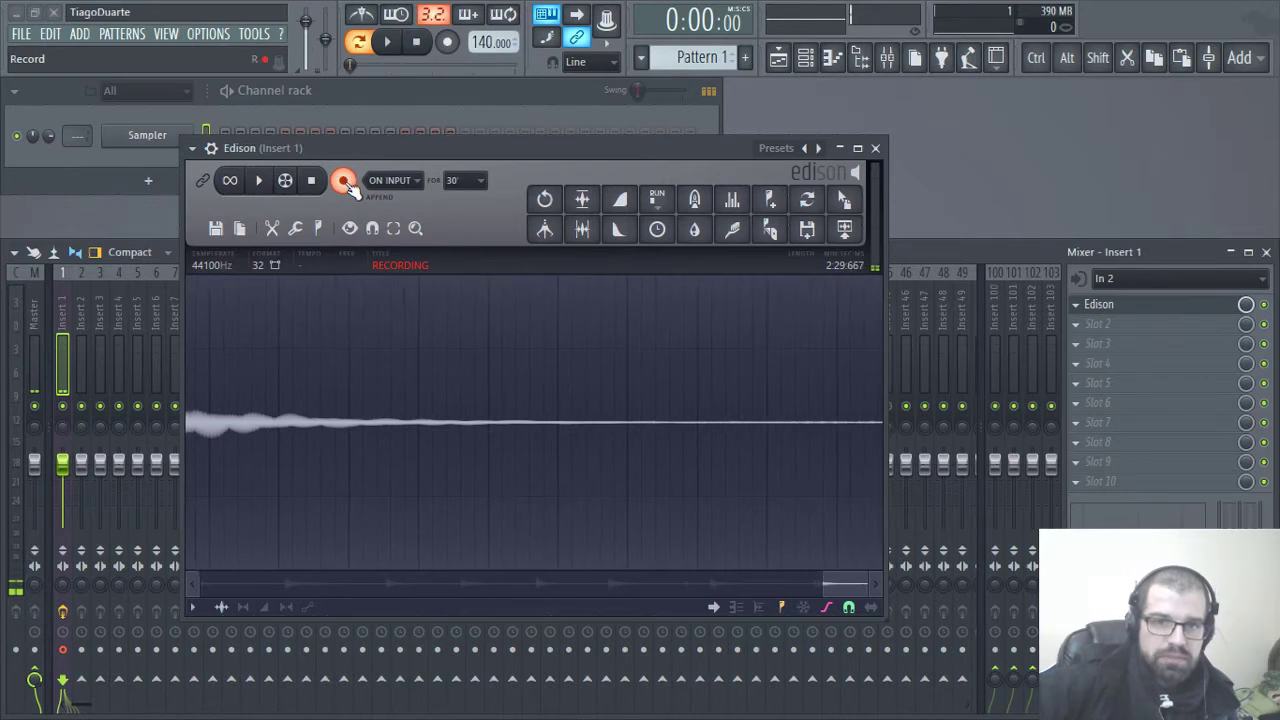
click(344, 181)
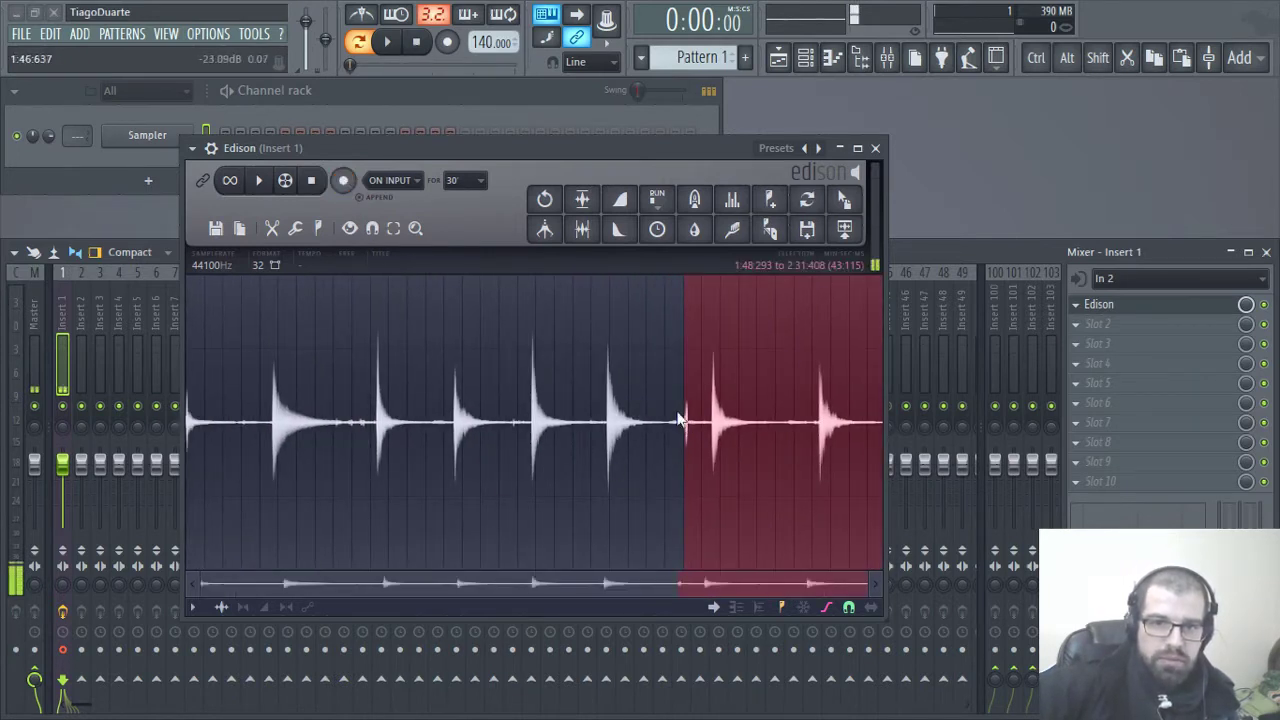
click(268, 390)
click(345, 182)
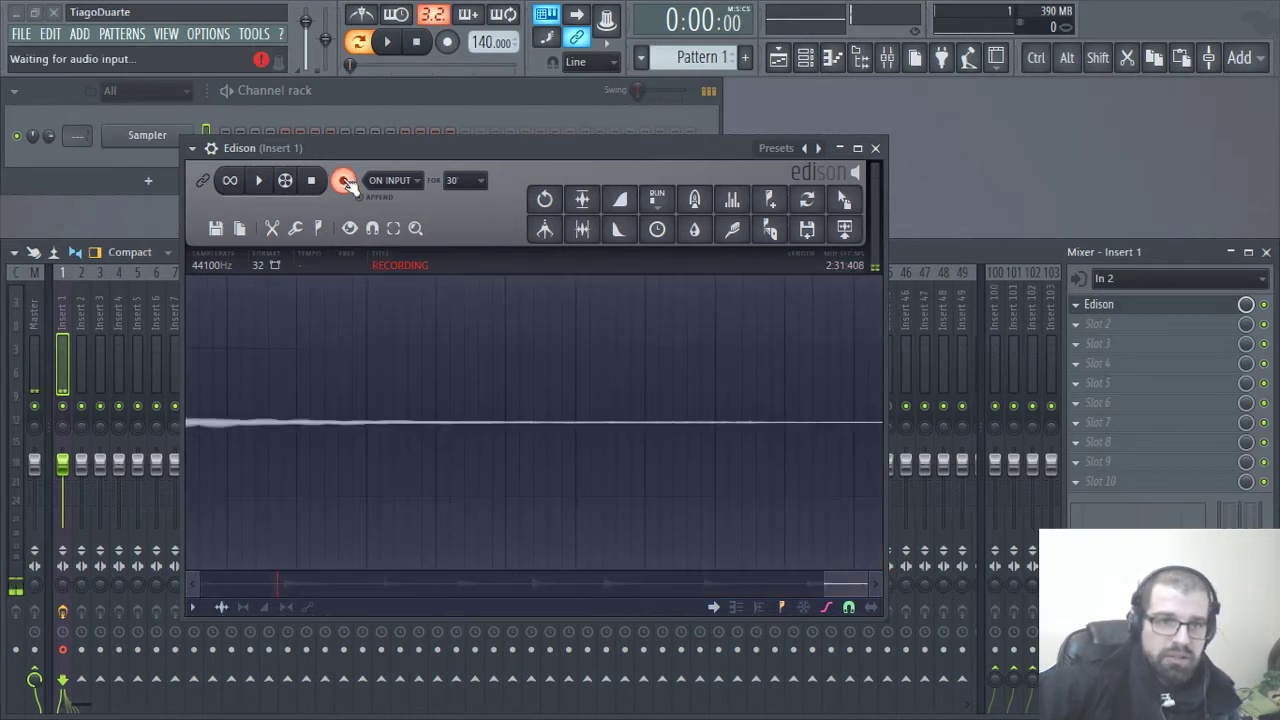
click(345, 182)
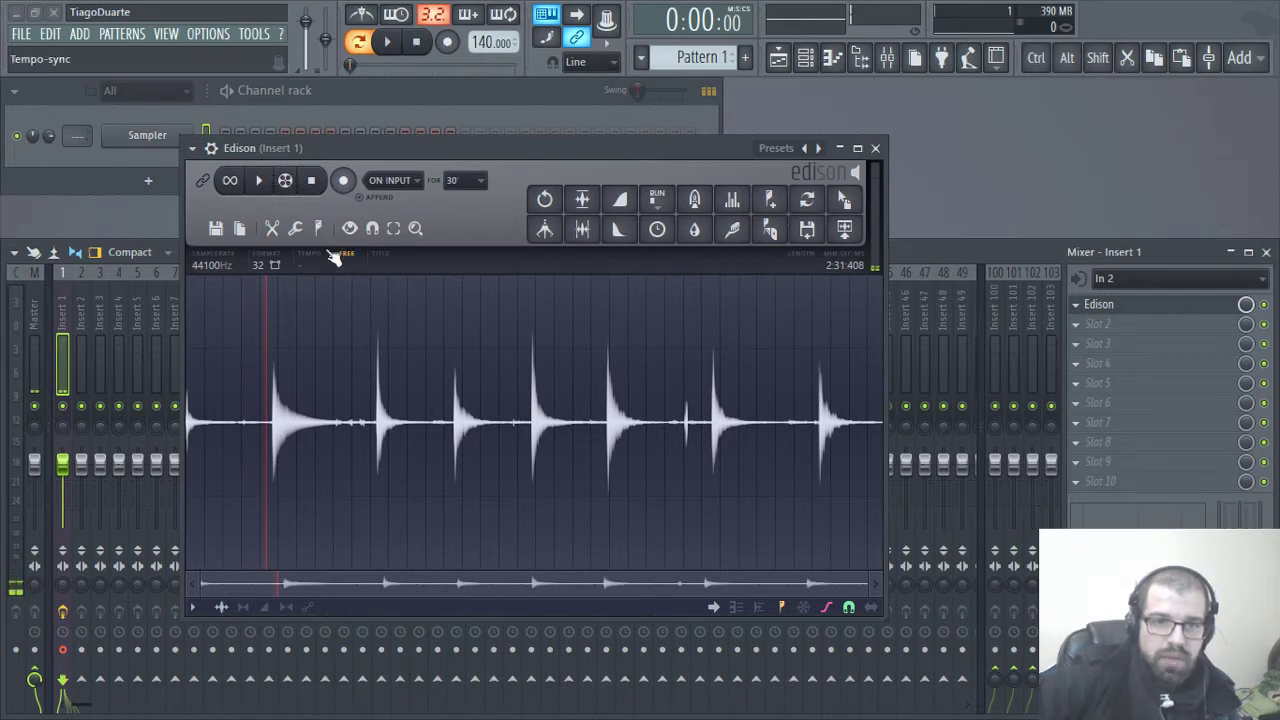
click(314, 183)
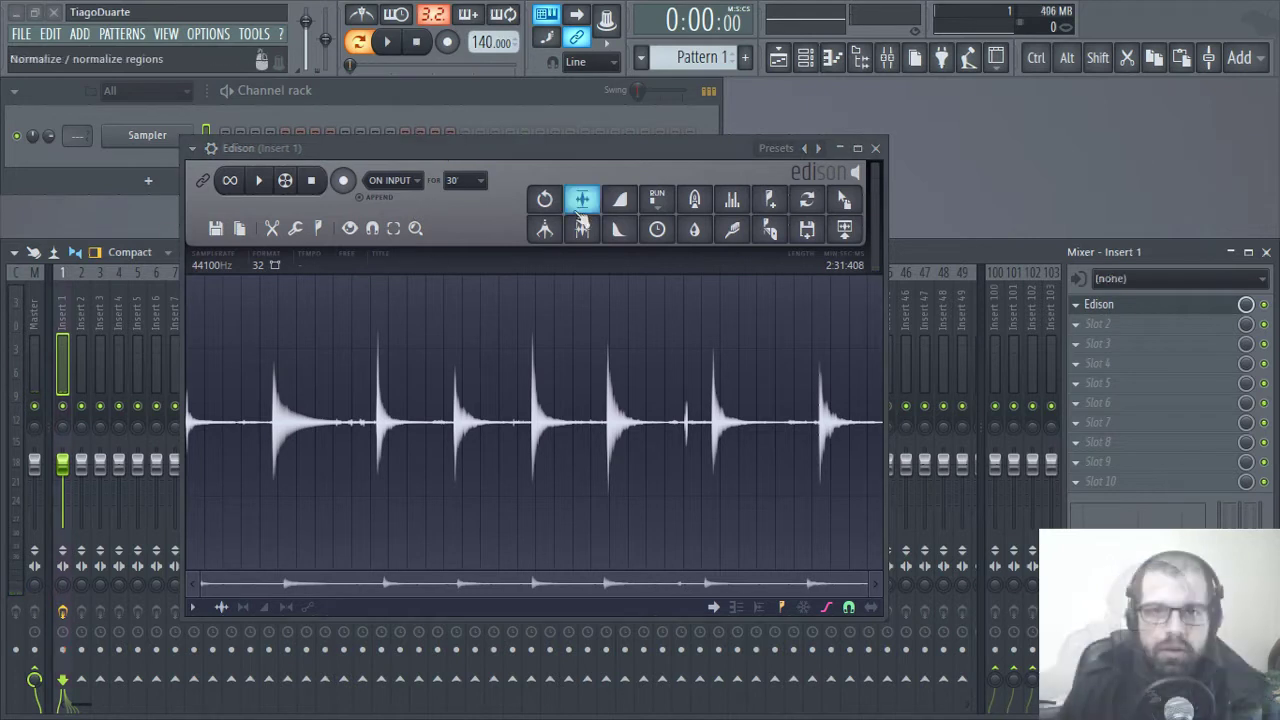
- Play the Edison recording from its second hit, set the project tempo to 88 BPM, and stop playback
drag(580, 153, 637, 130)
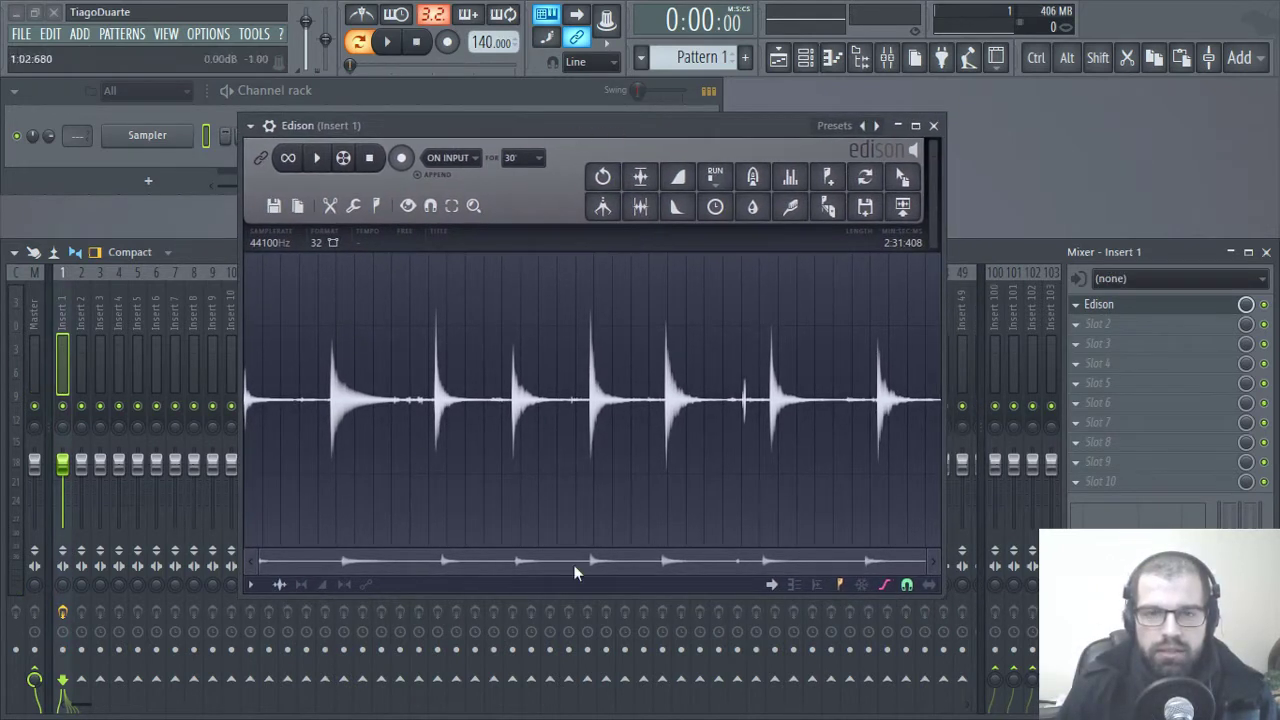
click(327, 368)
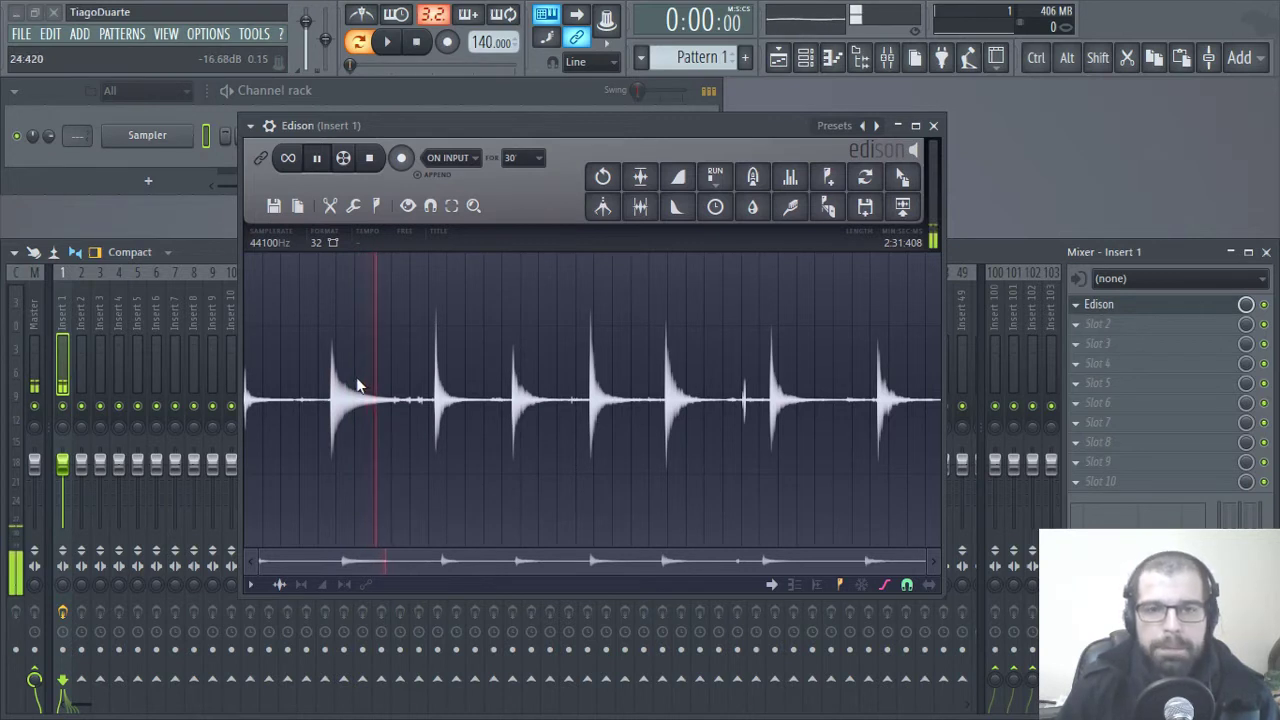
drag(481, 42, 481, 81)
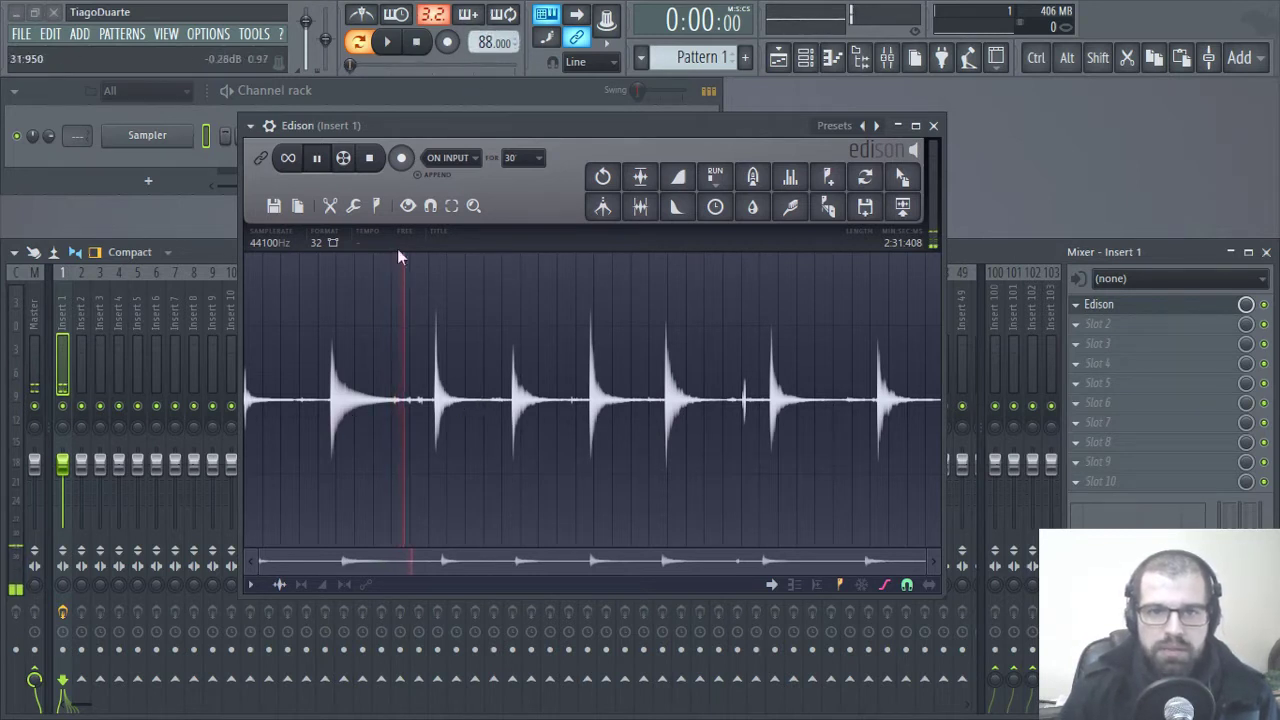
key(space)
- Select the second hit in Edison, from its attack at 18.929 to 34.140
scroll(337, 420, up, 2)
scroll(330, 430, up, 4)
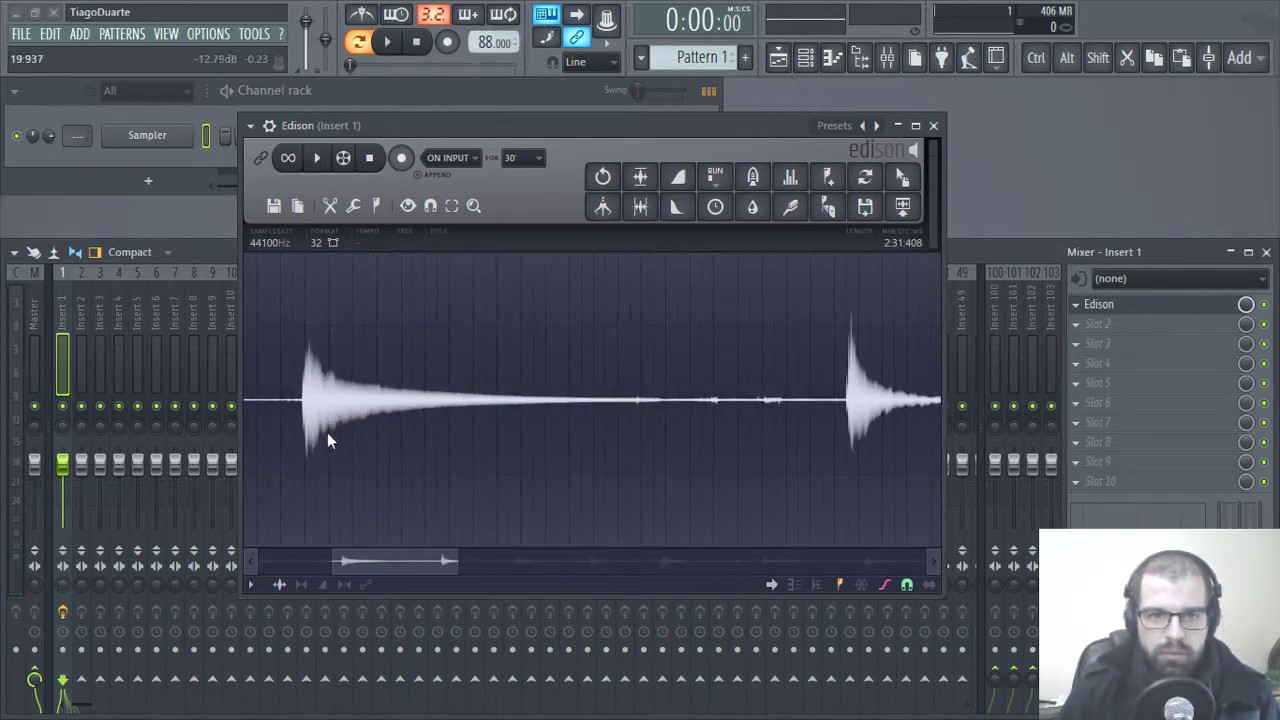
scroll(305, 432, down, 1)
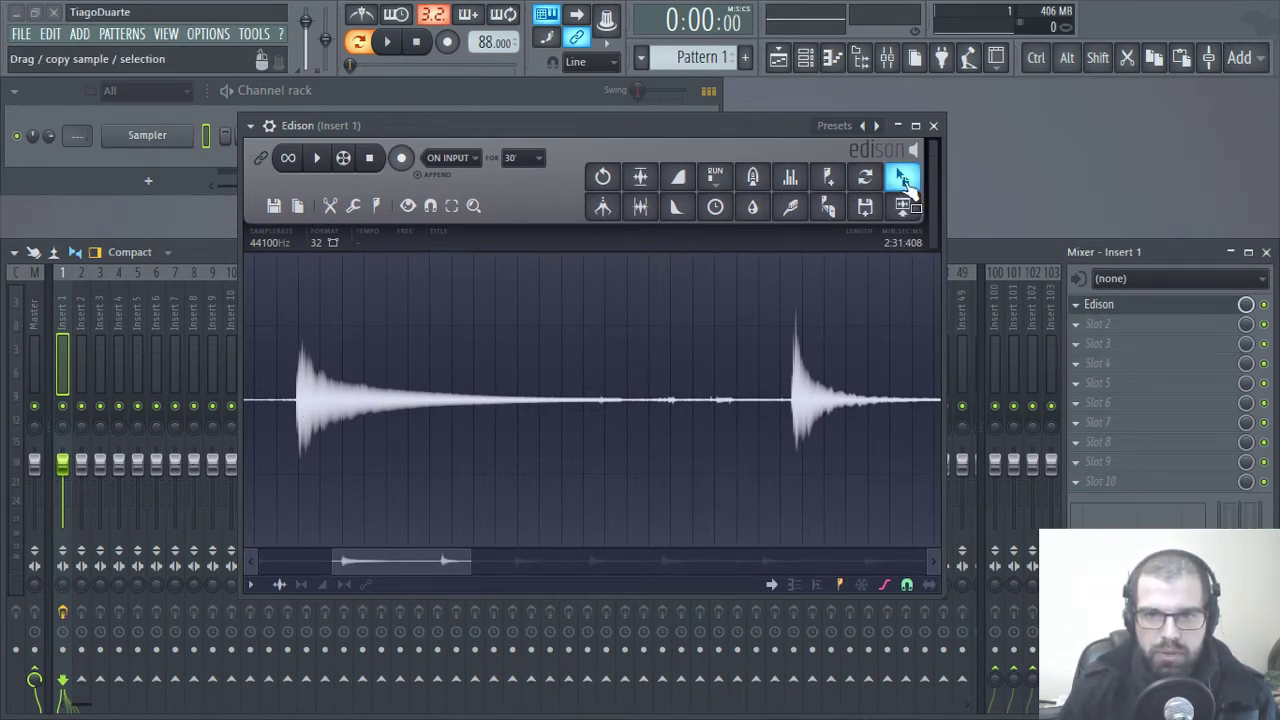
click(780, 58)
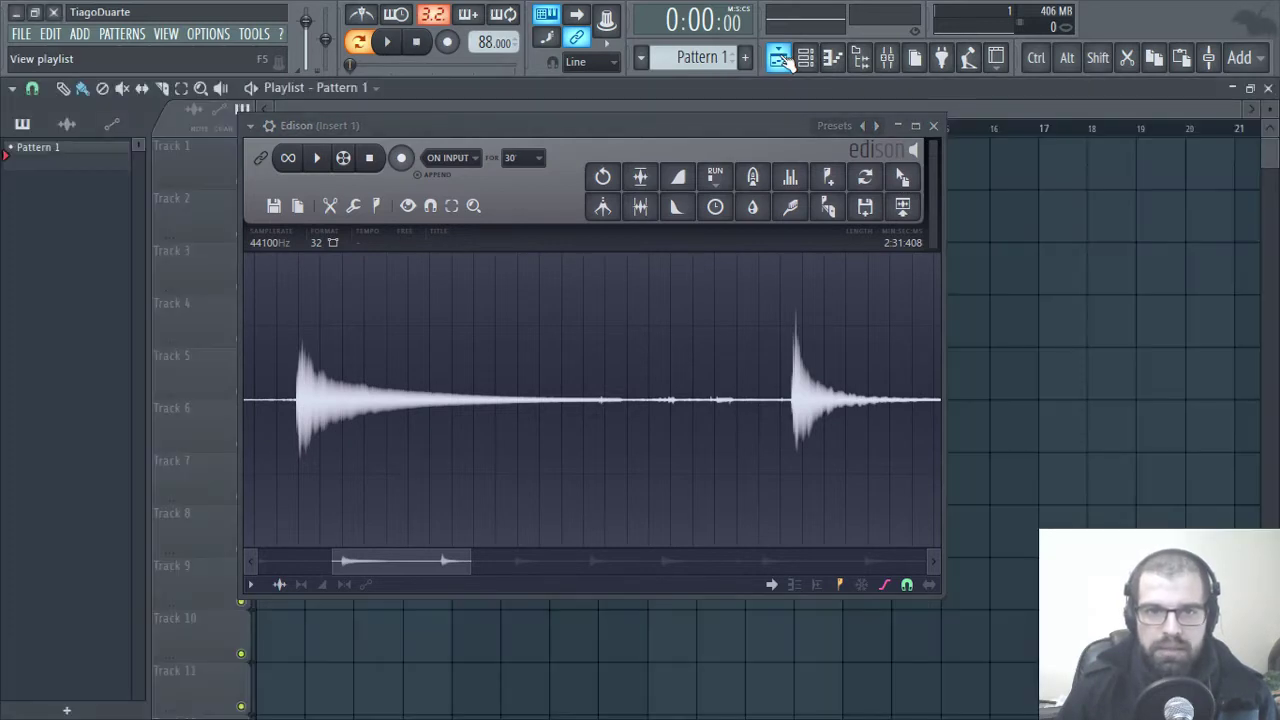
click(780, 58)
drag(734, 129, 856, 176)
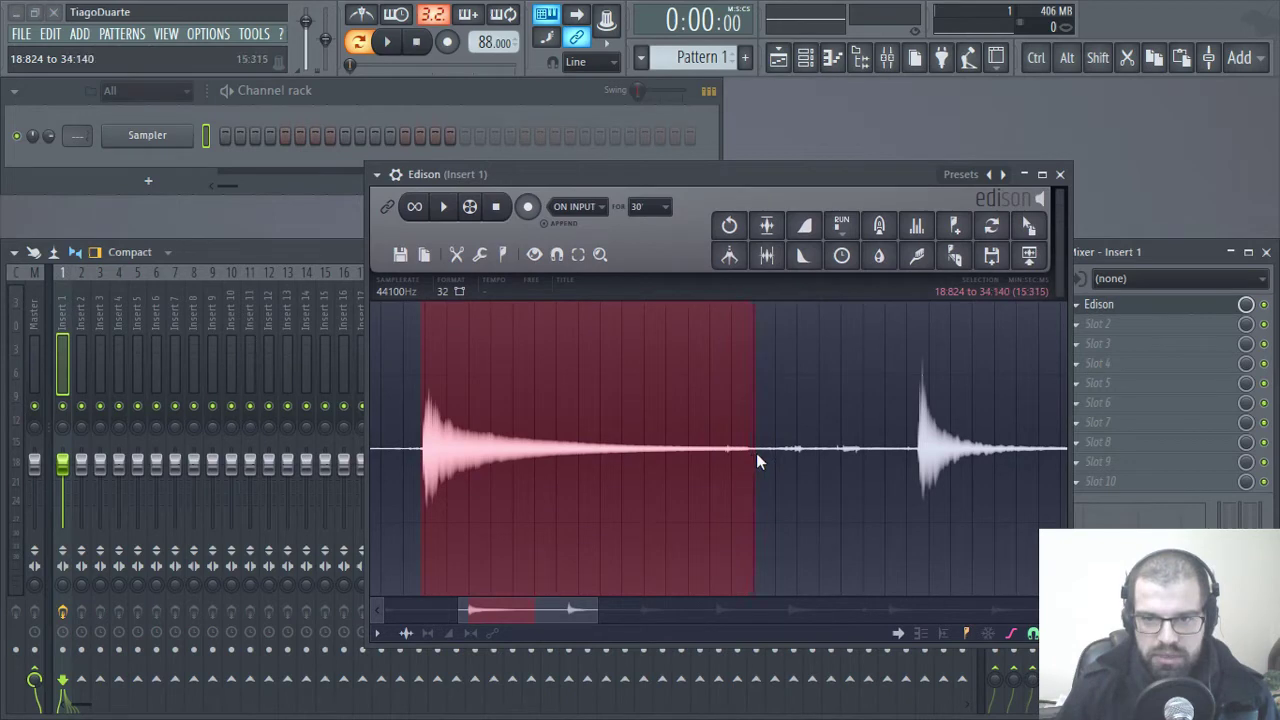
scroll(418, 482, up, 6)
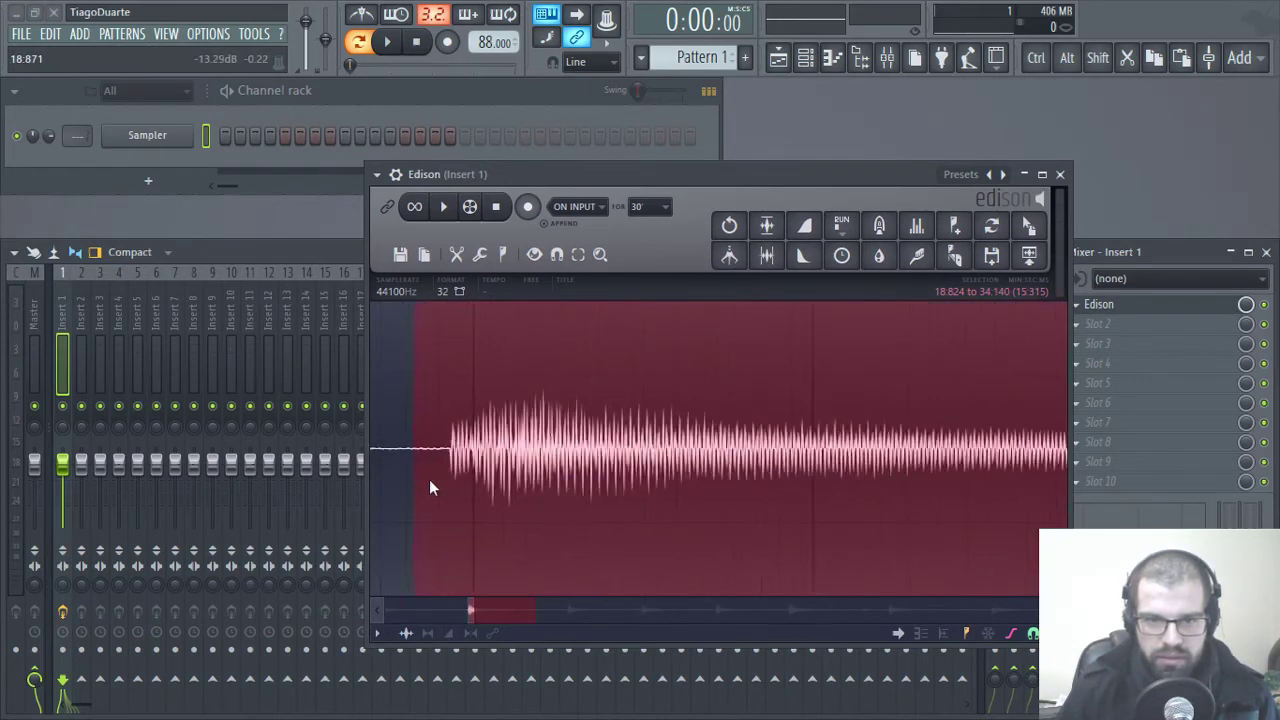
scroll(429, 487, up, 3)
drag(428, 471, 522, 478)
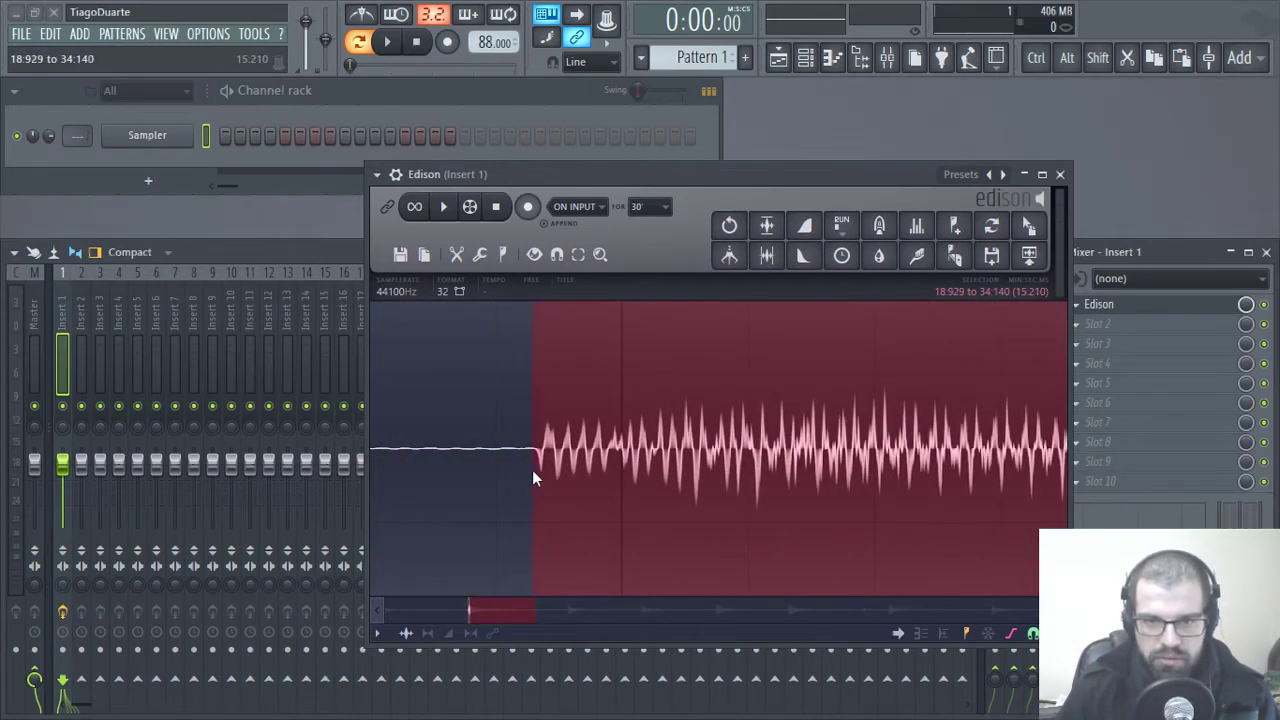
- Listen to the selected hit in Edison and clear the selection
scroll(689, 472, down, 5)
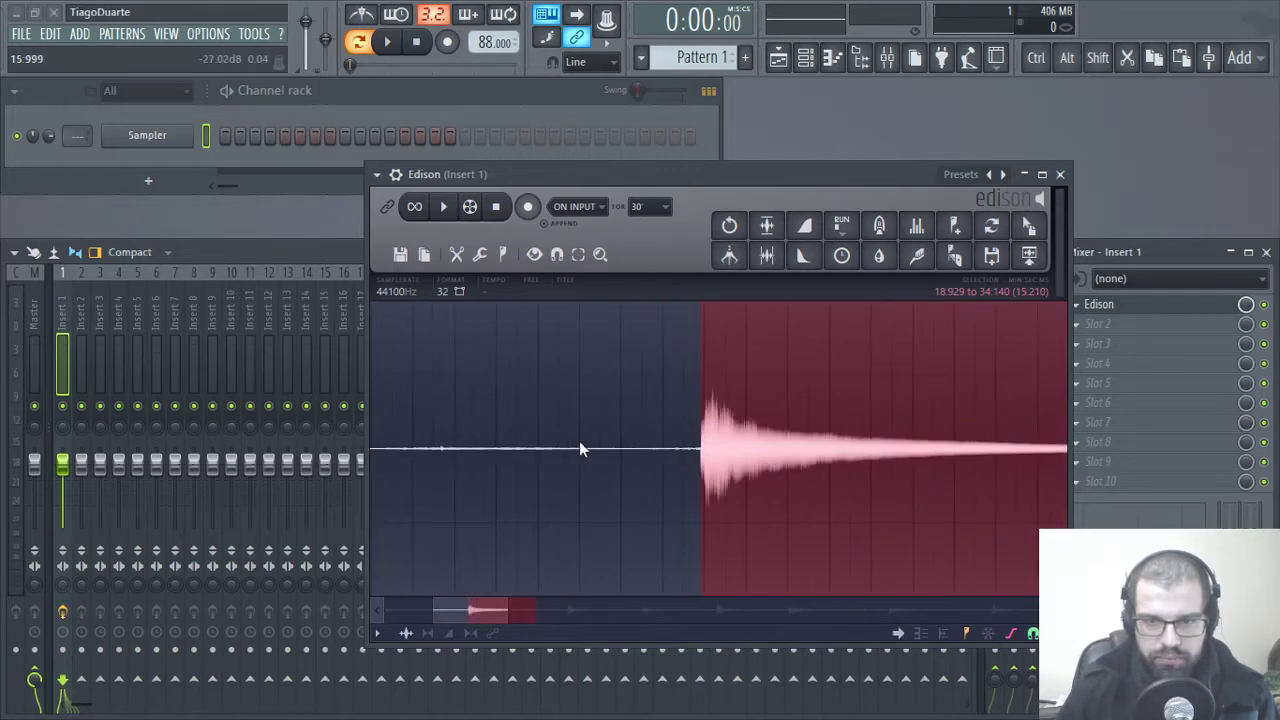
scroll(579, 449, down, 3)
mouse_move(538, 612)
mouse_down()
mouse_move(575, 611)
mouse_move(563, 615)
mouse_up()
key(space)
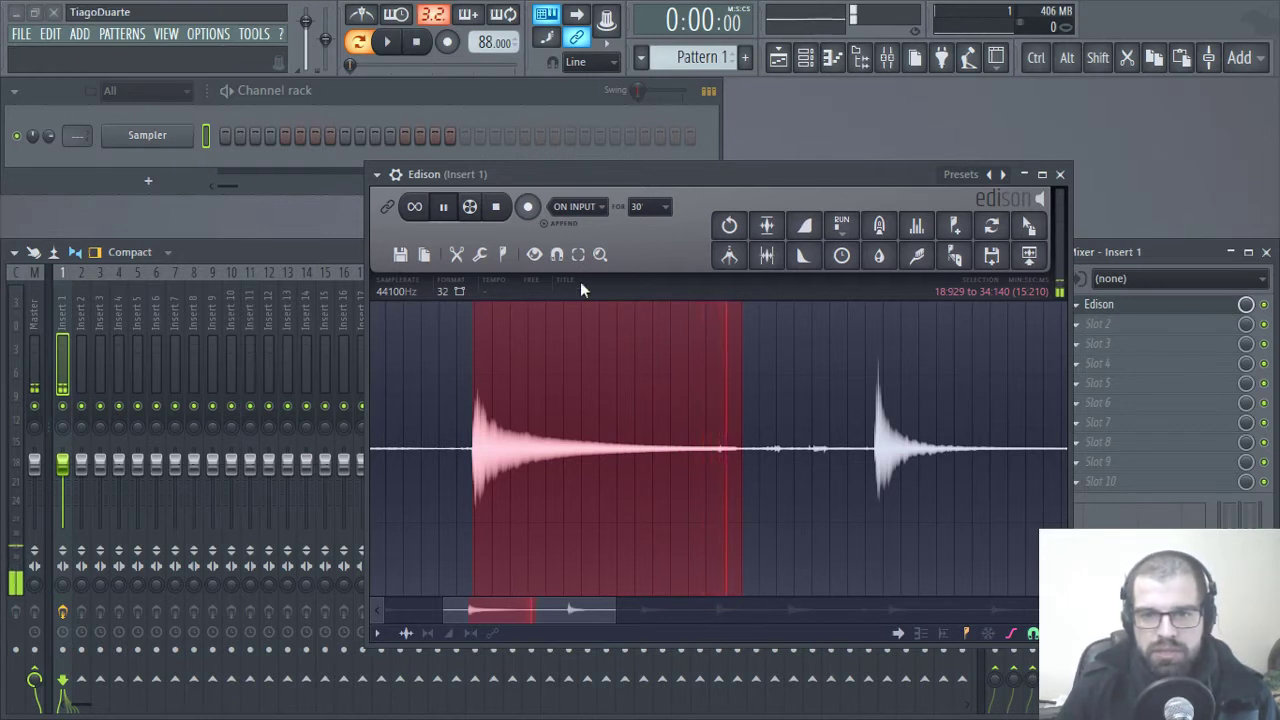
click(737, 398)
- Place the whole Edison recording in the playlist as an audio clip at the start of Track 1, and close Edison
scroll(664, 462, down, 4)
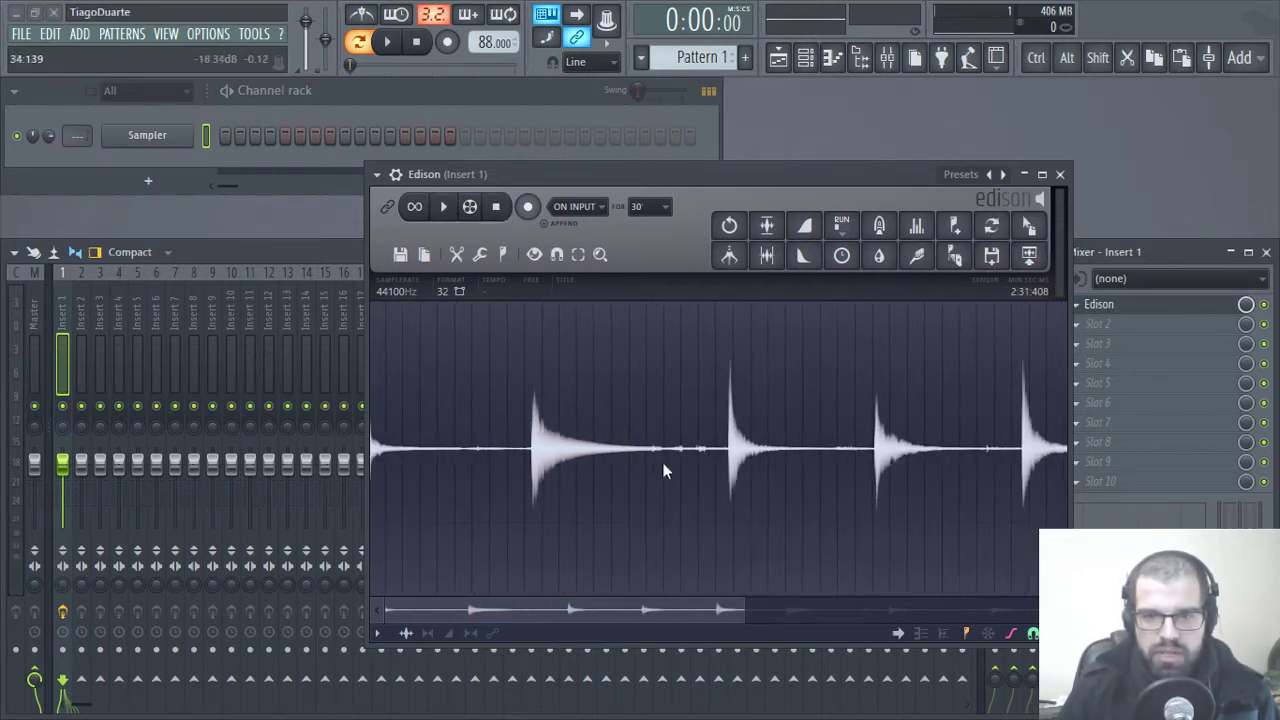
drag(1030, 228, 543, 318)
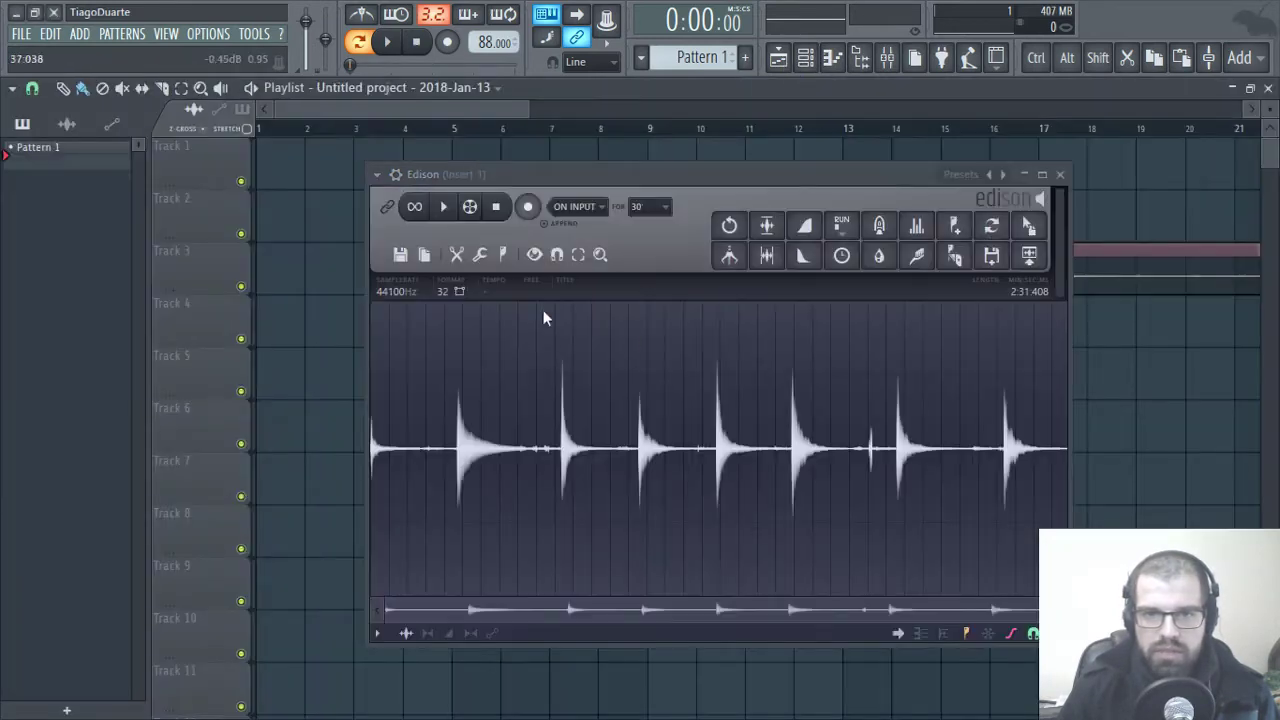
click(1063, 175)
drag(534, 257, 486, 152)
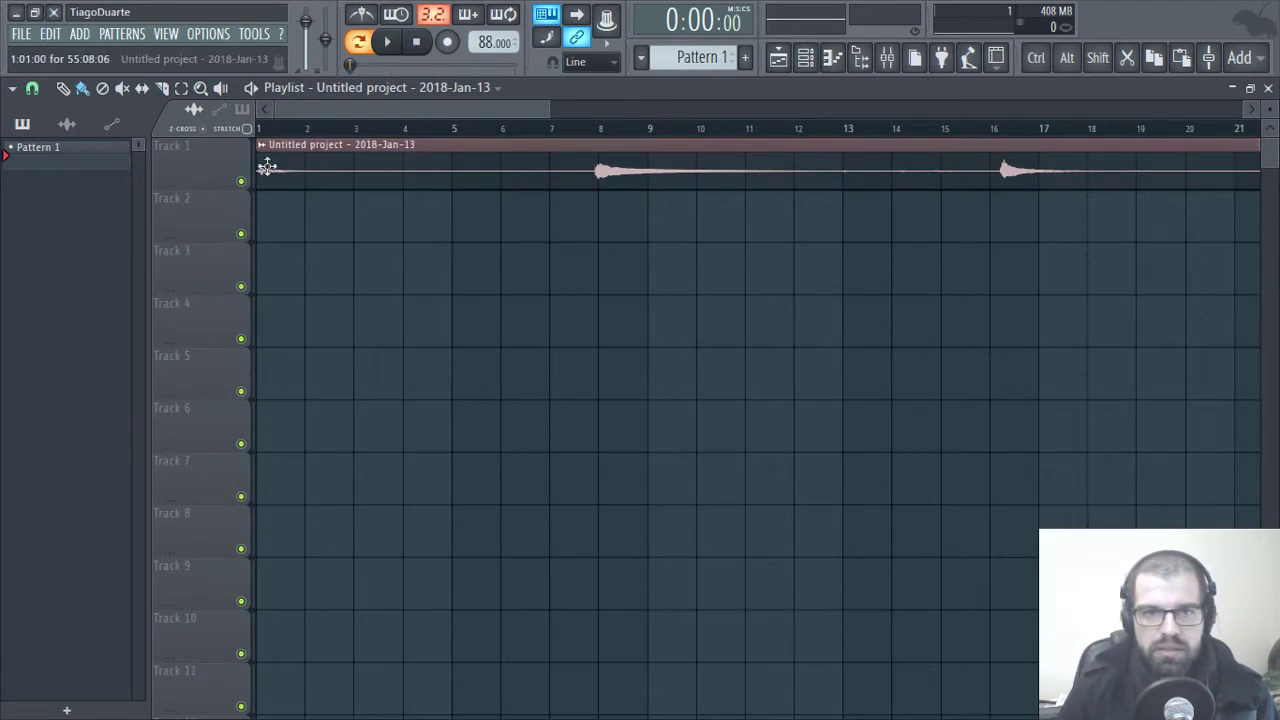
- Trim the Track 1 clip's start up to the second hit near bar 8 and move the clip to bar 1
key(alt)
drag(264, 183, 600, 193)
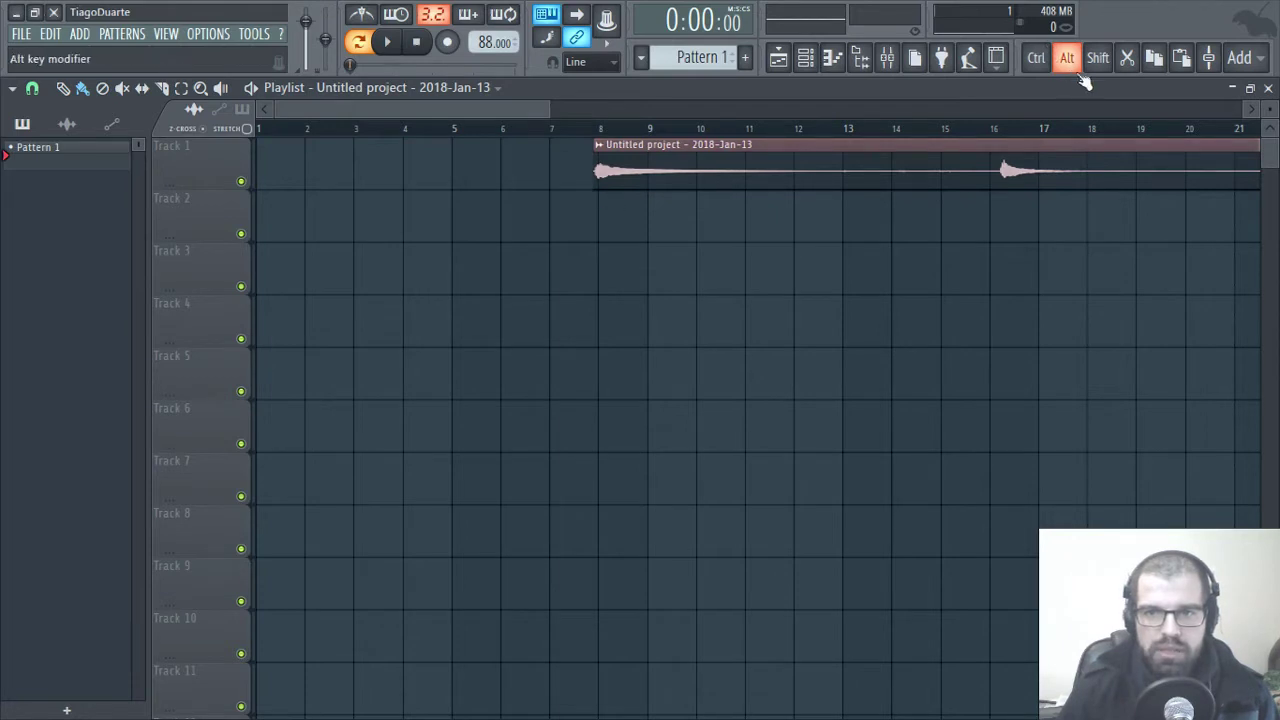
drag(766, 173, 266, 177)
- Trim the remaining silence before the attack of the Track 1 clip off-grid and align the clip with bar 1
scroll(271, 209, up, 5)
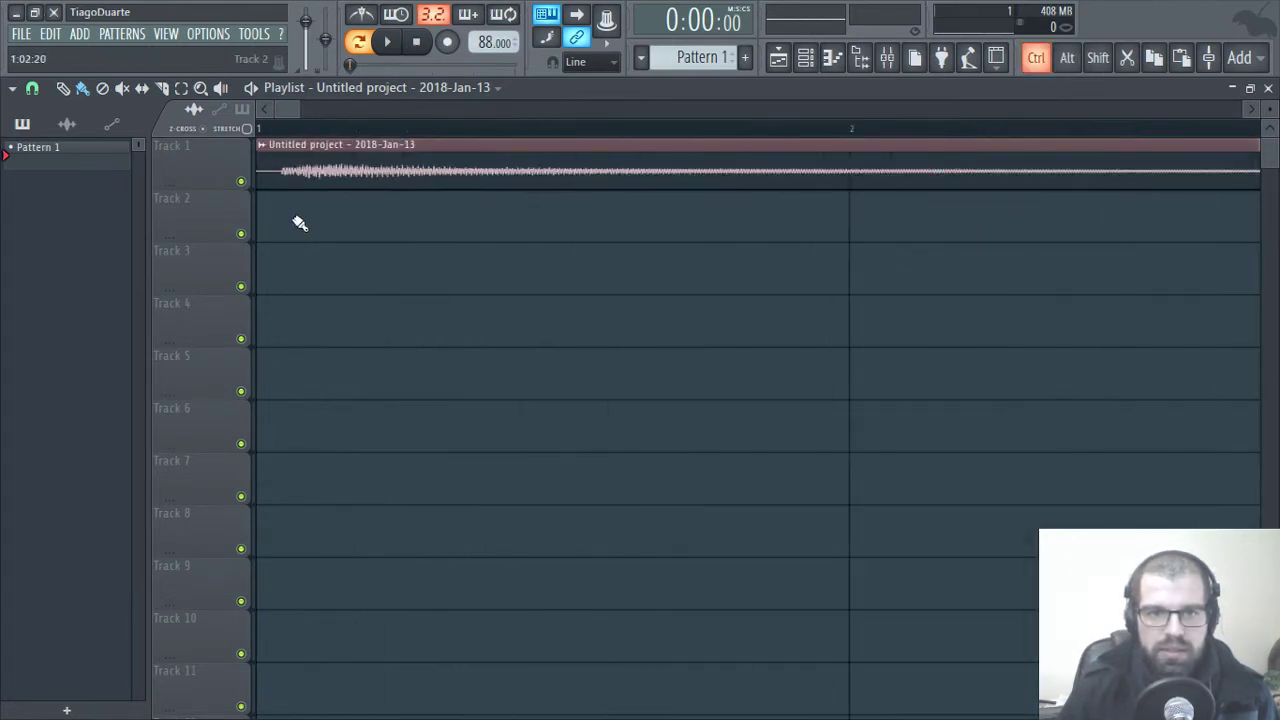
key(alt)
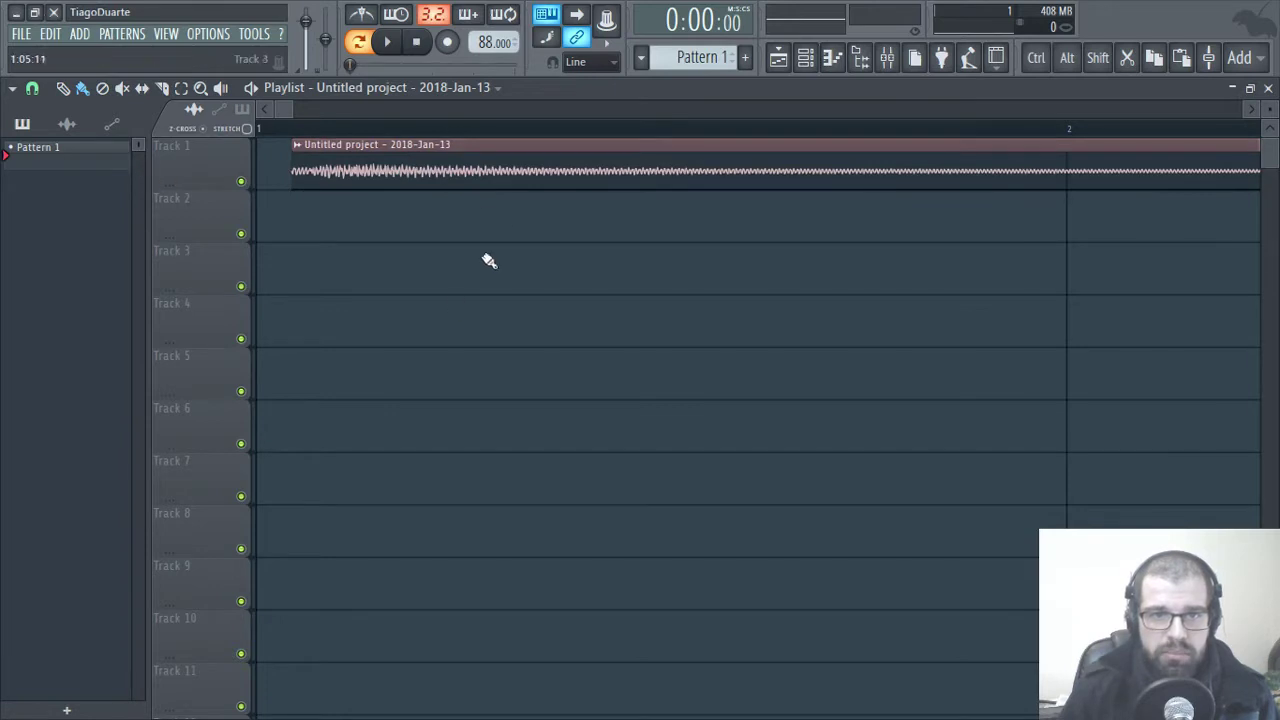
drag(331, 180, 183, 88)
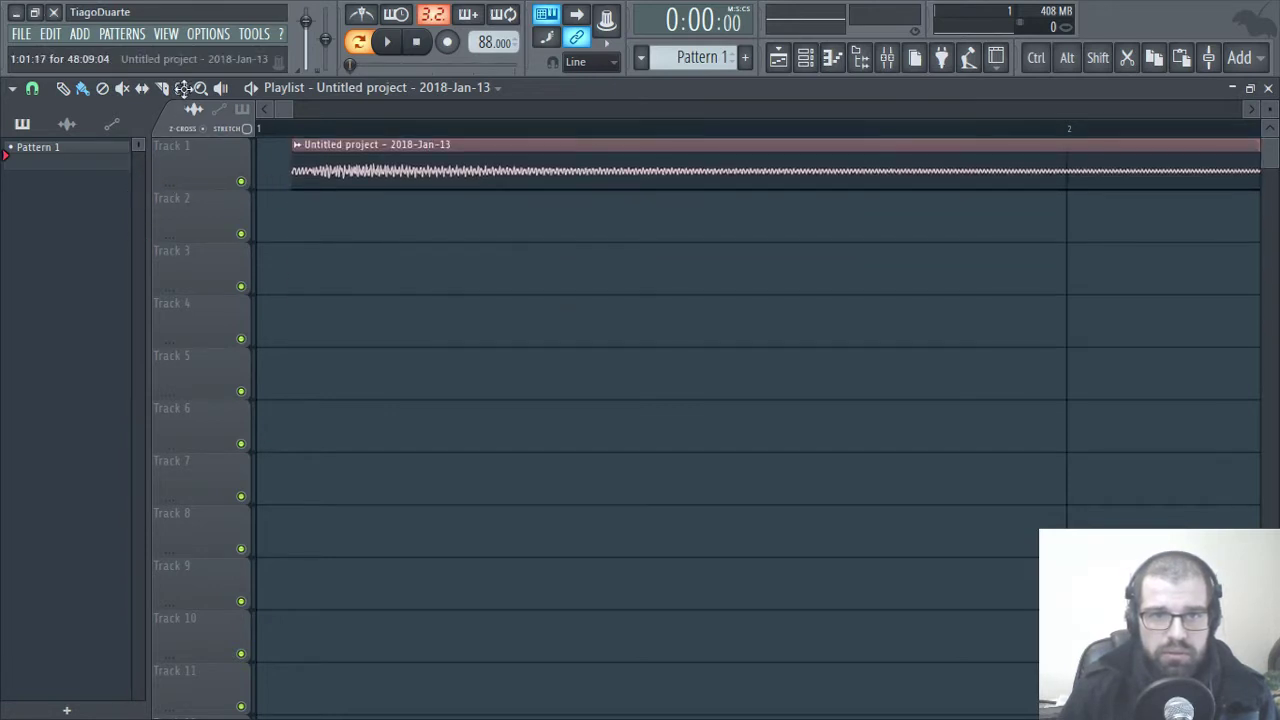
- Slice the Track 1 clip at bar 6 and move the remaining part to the start of Track 2
scroll(480, 314, down, 8)
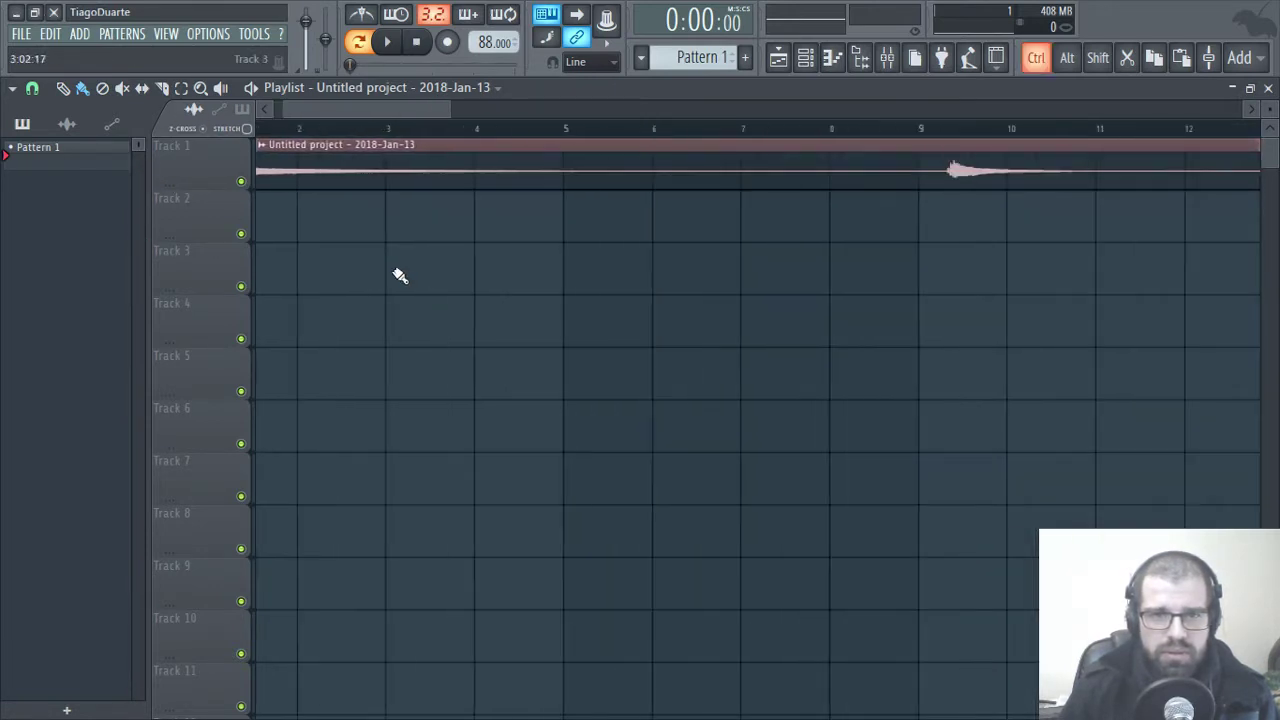
scroll(400, 276, up, 3)
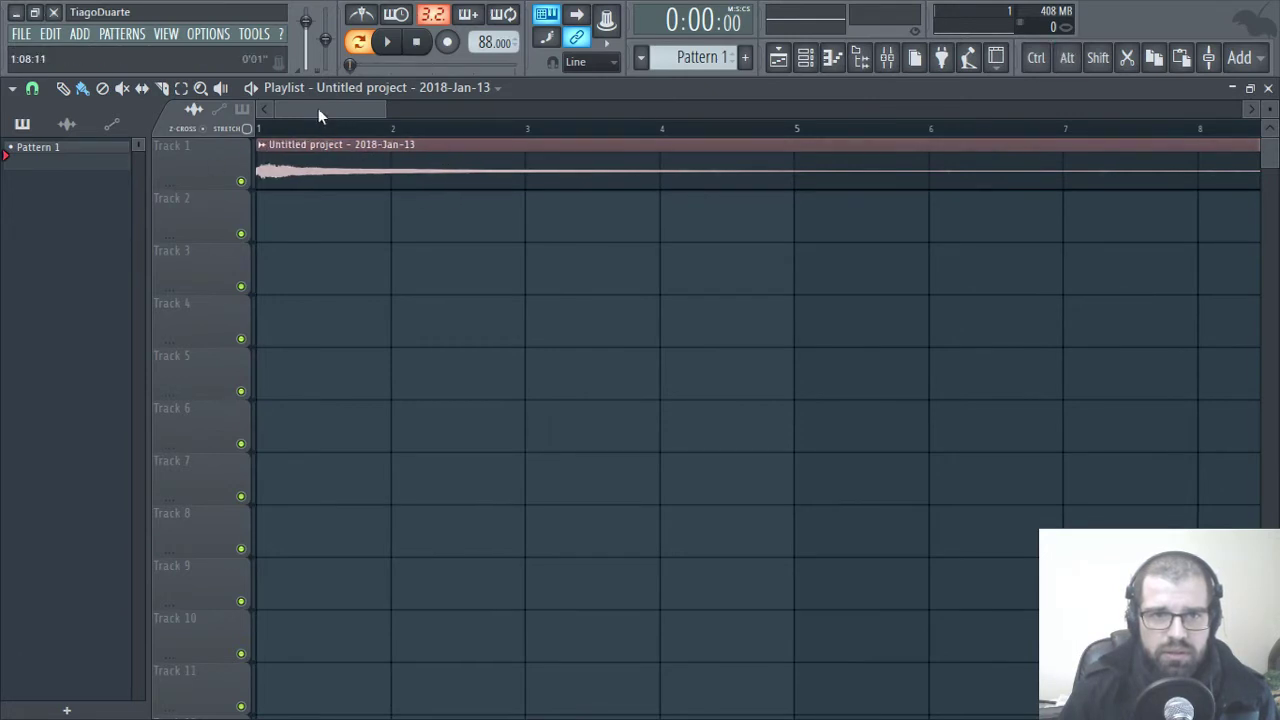
drag(318, 108, 261, 122)
scroll(746, 248, down, 4)
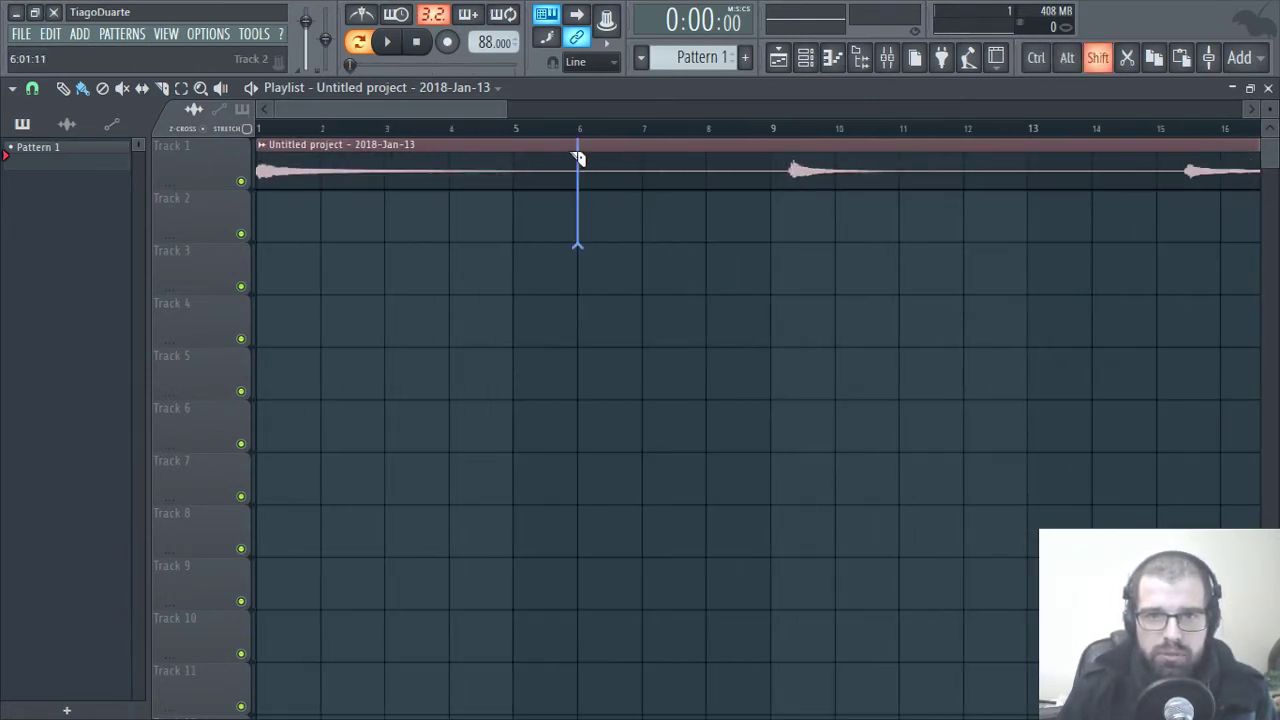
drag(578, 159, 578, 214)
drag(652, 168, 306, 220)
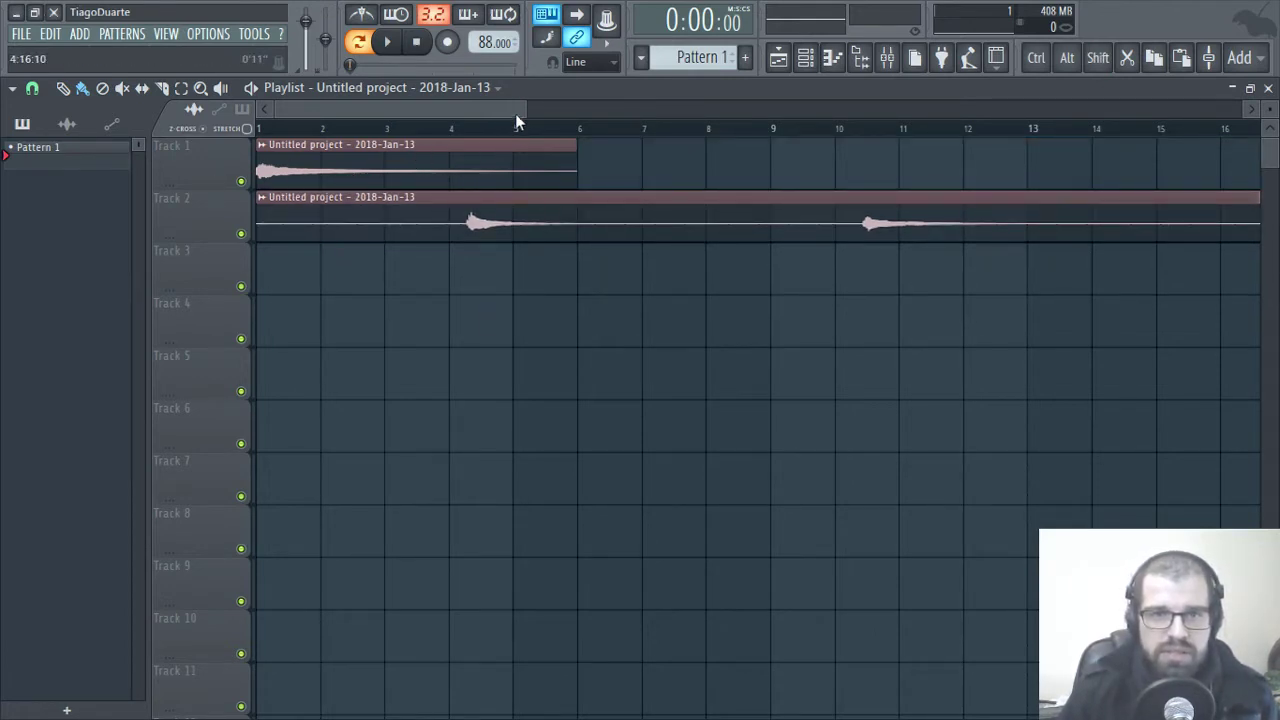
- Trim the Track 2 clip's start off-grid to its first hit, solo Track 2, and align the clip with bar 1
drag(265, 232, 57, 217)
ctrl+scroll(243, 262, up, 6)
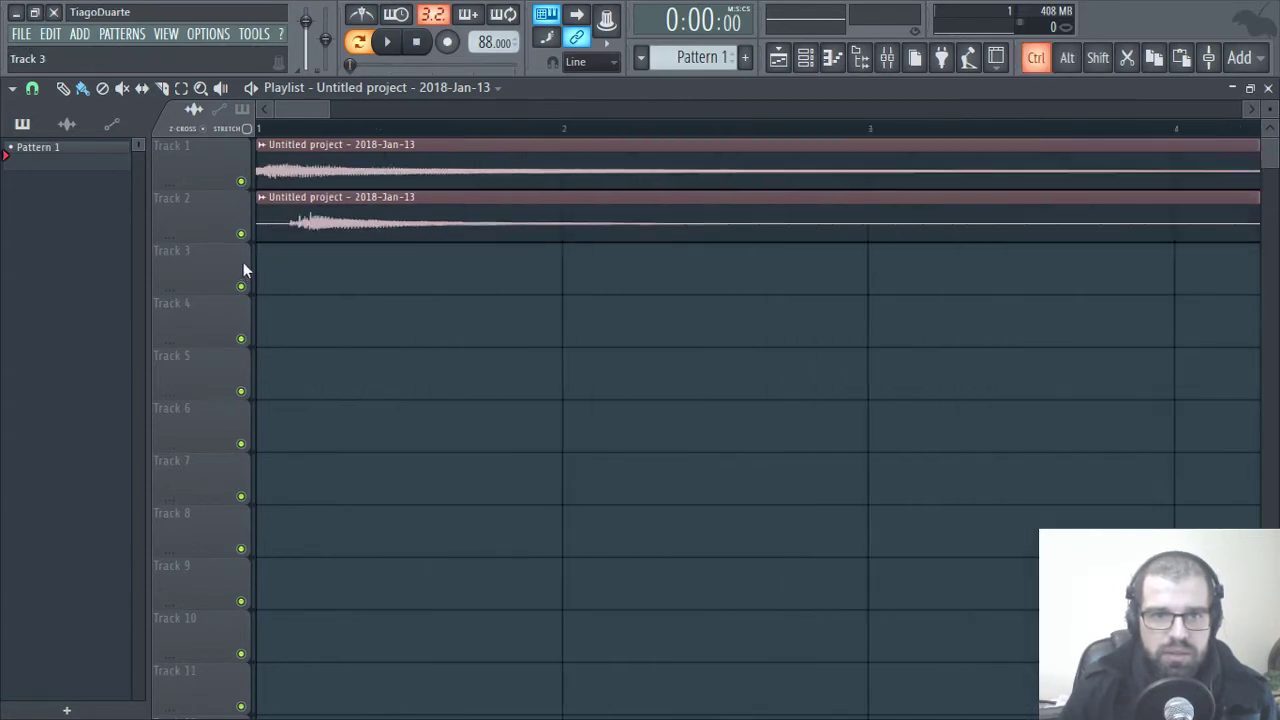
drag(262, 228, 334, 246)
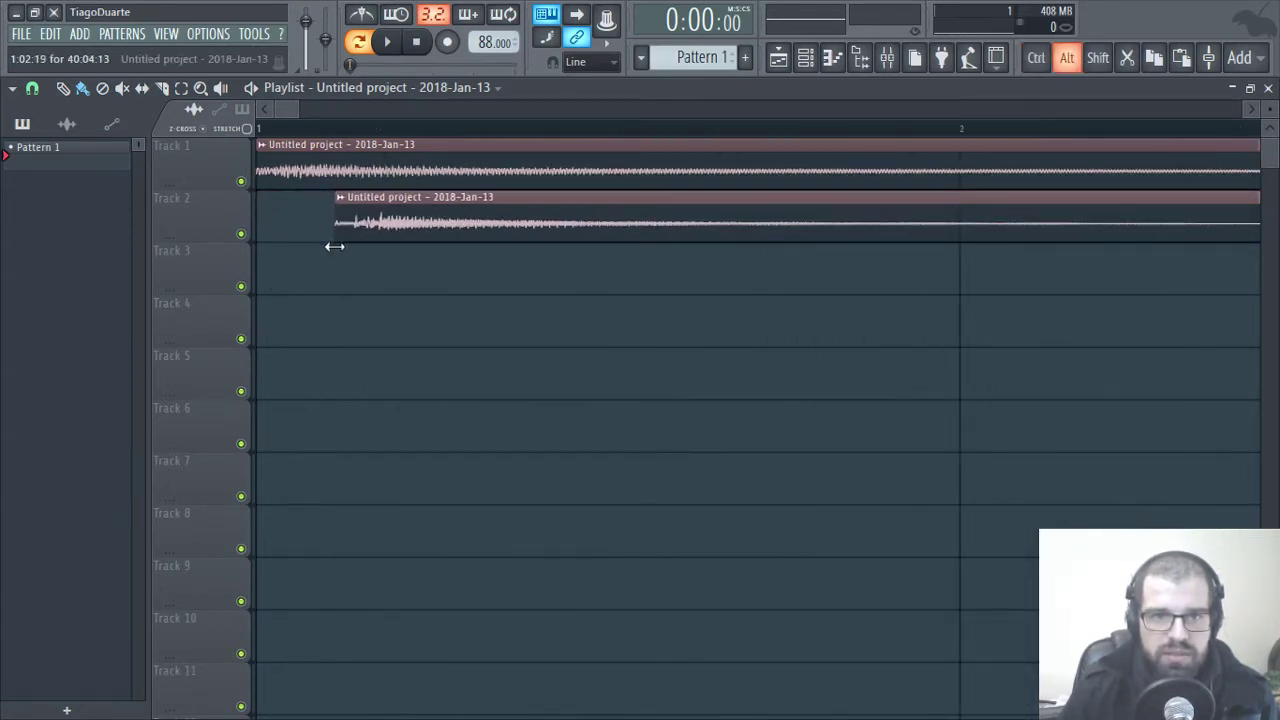
right_click(241, 234)
drag(329, 194, 191, 226)
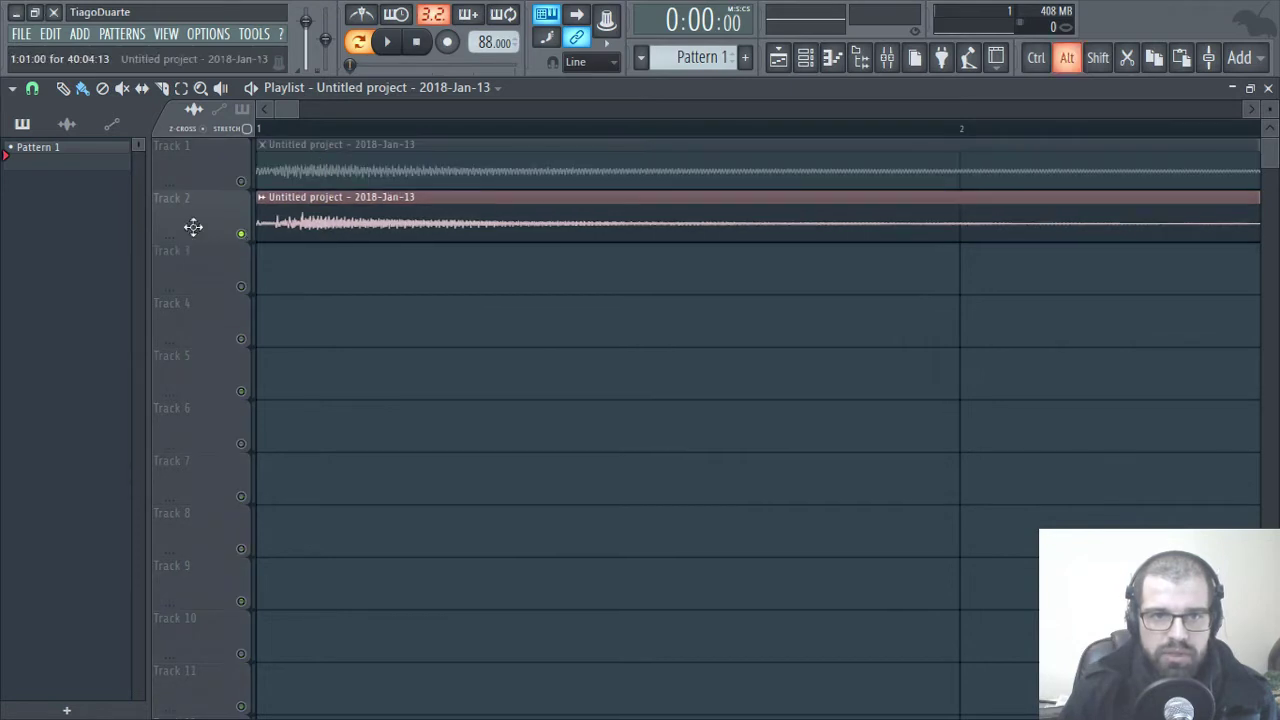
- Turn off loop recording and play the soloed Track 2 clip repeatedly from the start to check its attack
key(space)
key(space)
click(362, 45)
key(space)
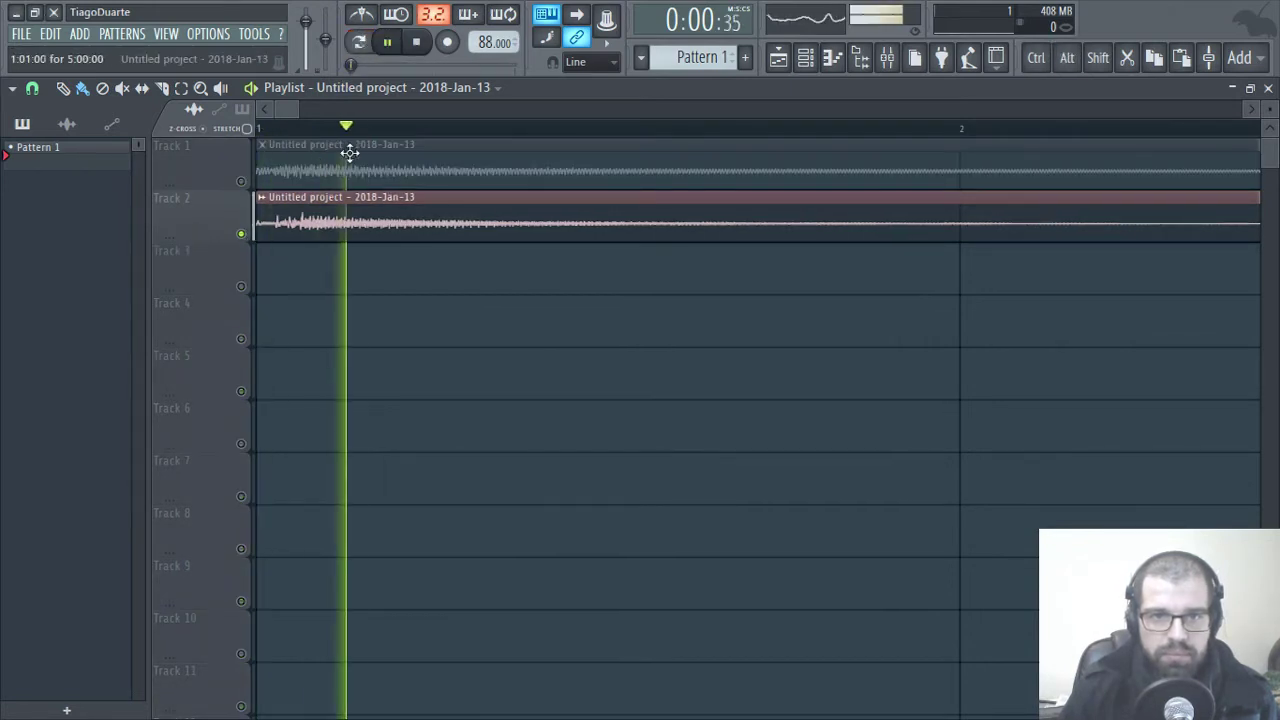
key(space)
key(space)
key(space)
key(space)
key(space)
key(space)
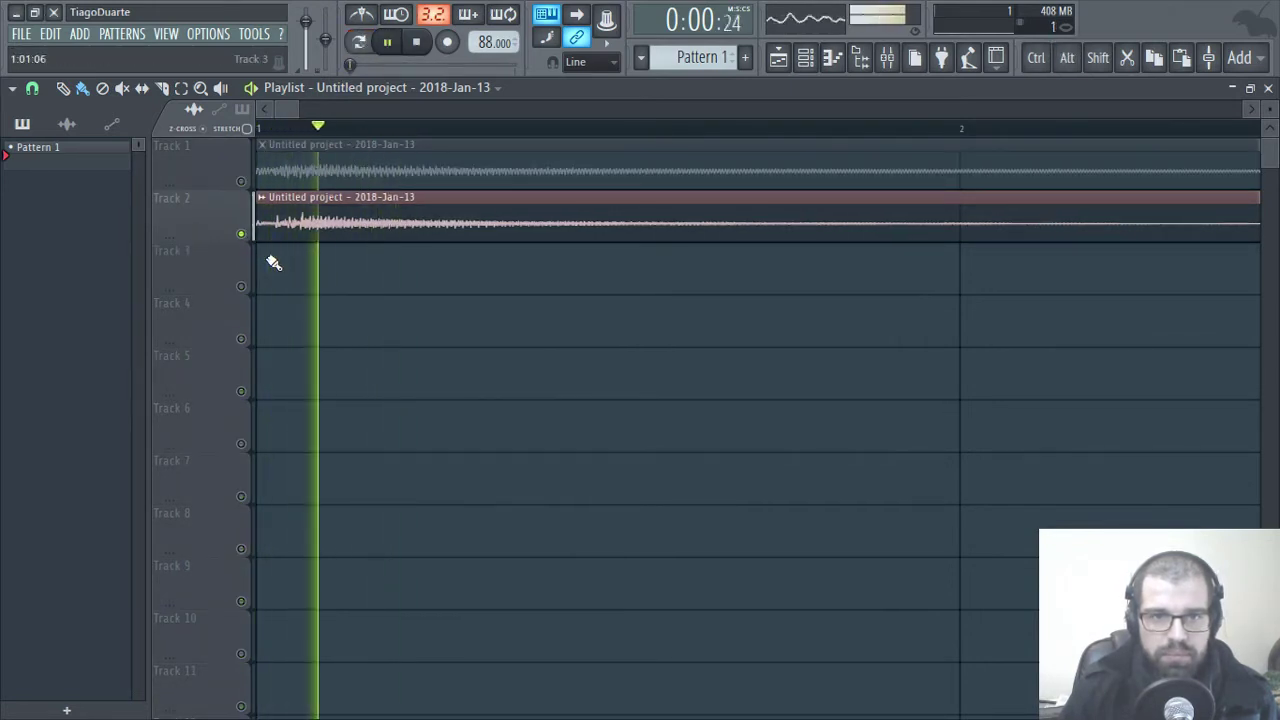
key(space)
key(space)
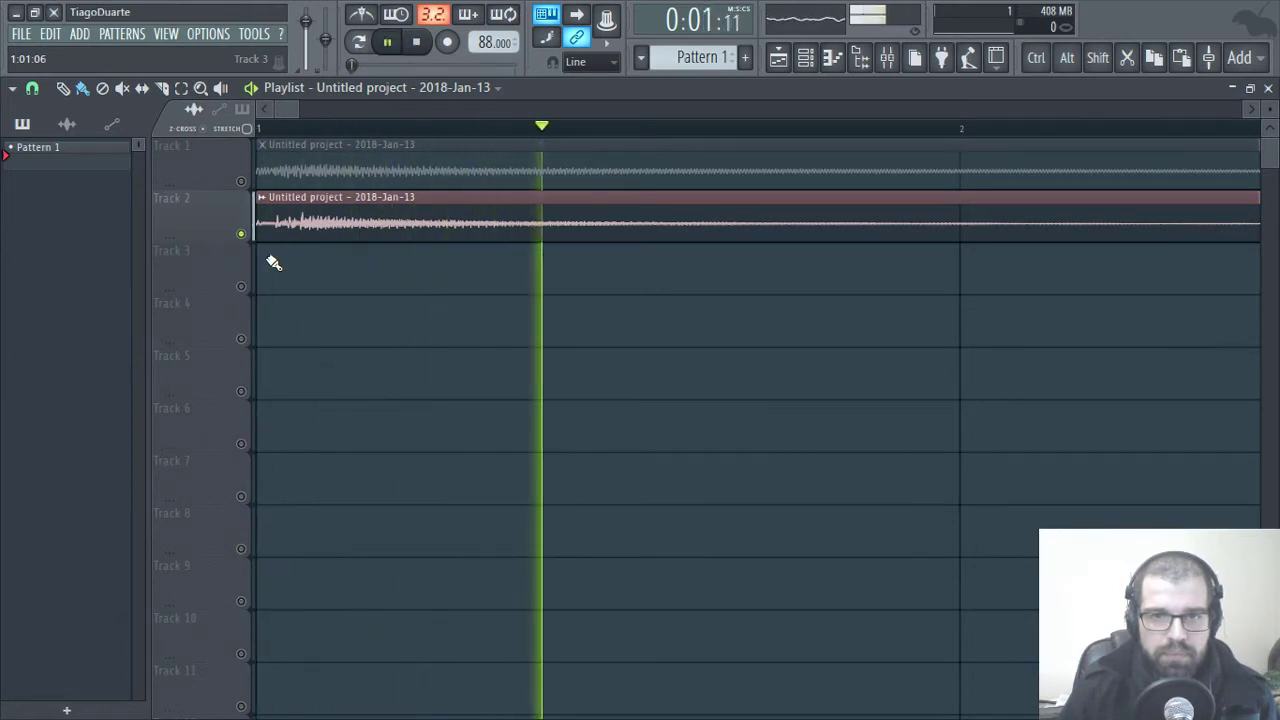
key(space)
key(space)
key(space)
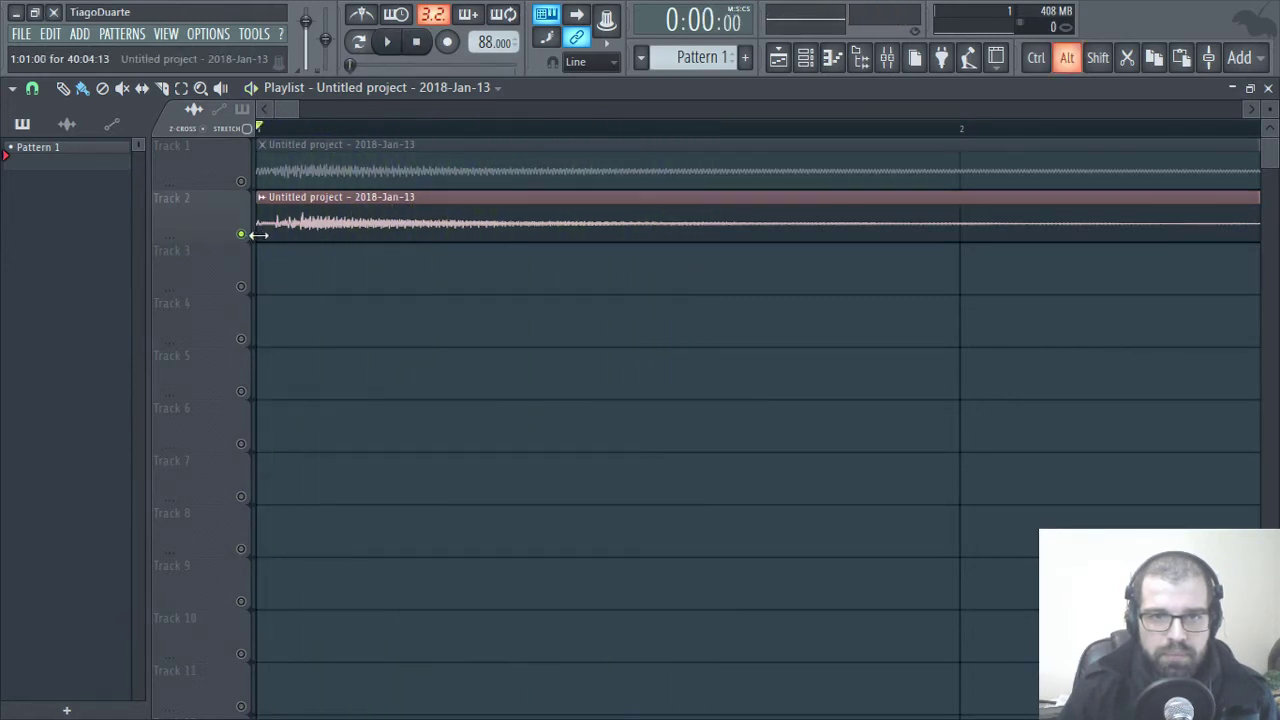
- Try trimming the Track 2 clip's start up to the loudest part of the attack, play it, and restore the trimmed start
drag(256, 234, 306, 242)
key(space)
key(space)
key(space)
key(space)
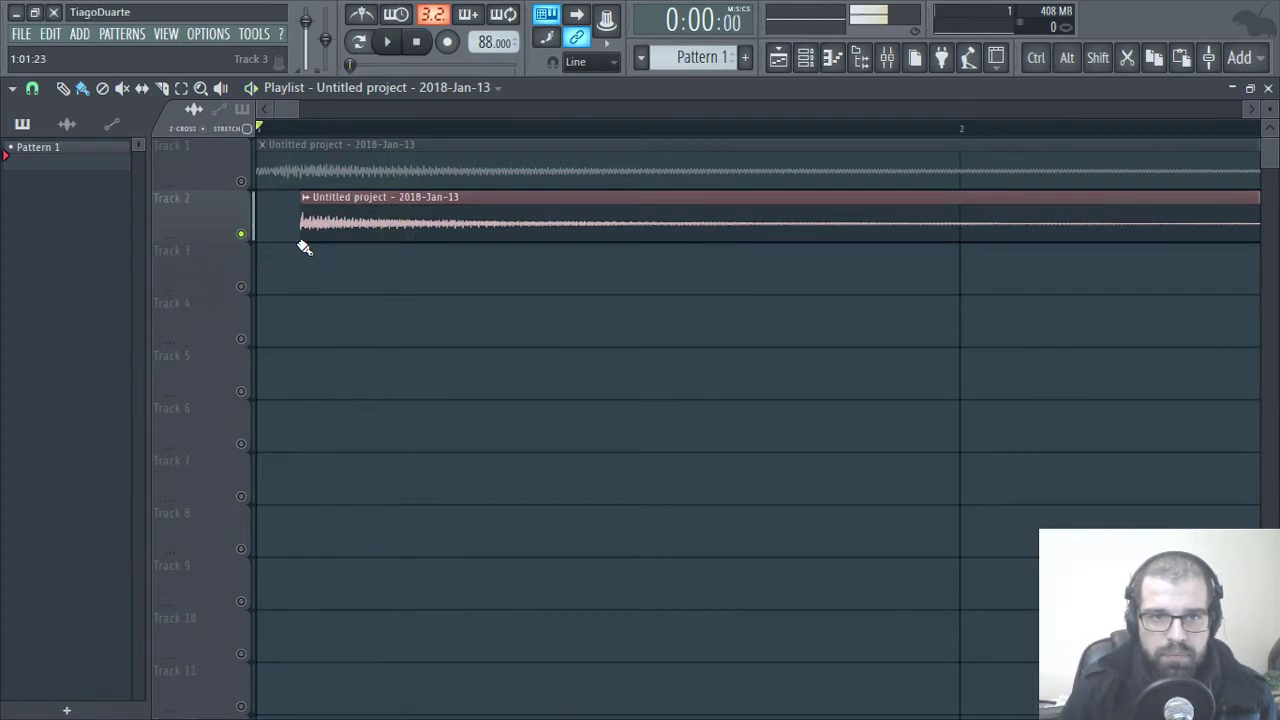
drag(298, 241, 200, 246)
key(space)
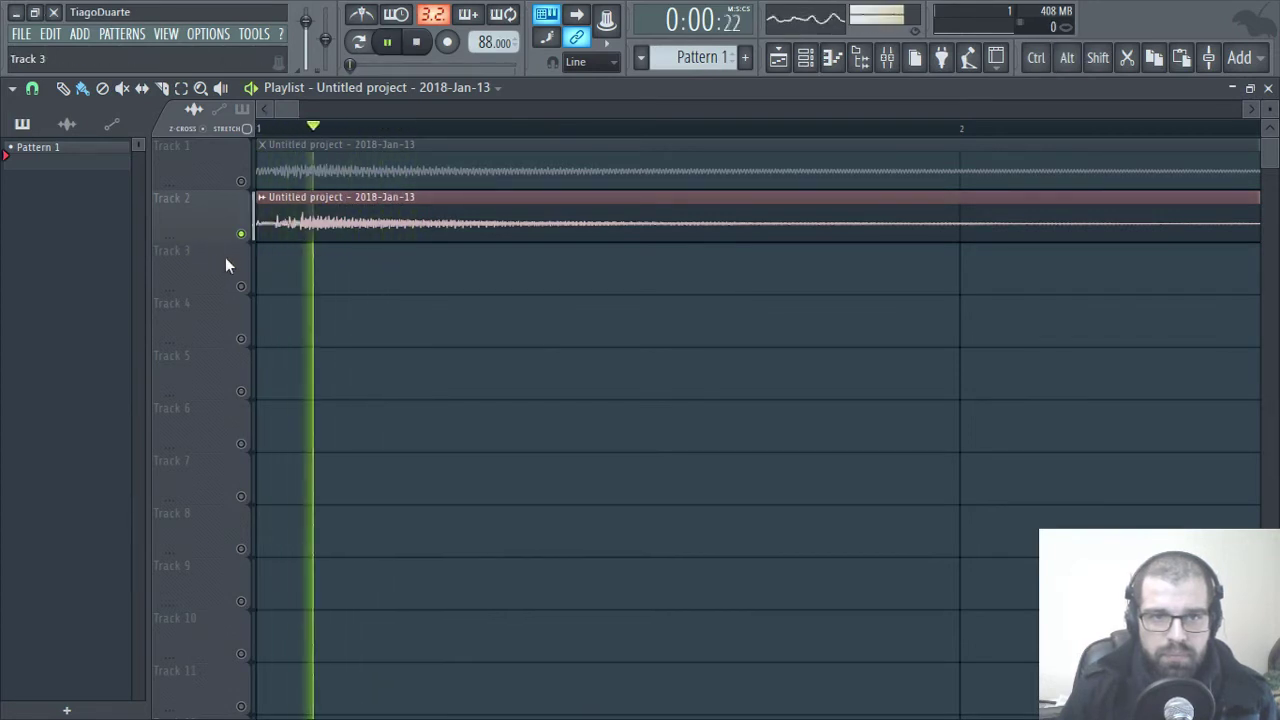
- Slice the Track 2 clip at bar 6 and move the remaining part to the start of Track 3
scroll(372, 298, down, 3)
scroll(365, 294, down, 3)
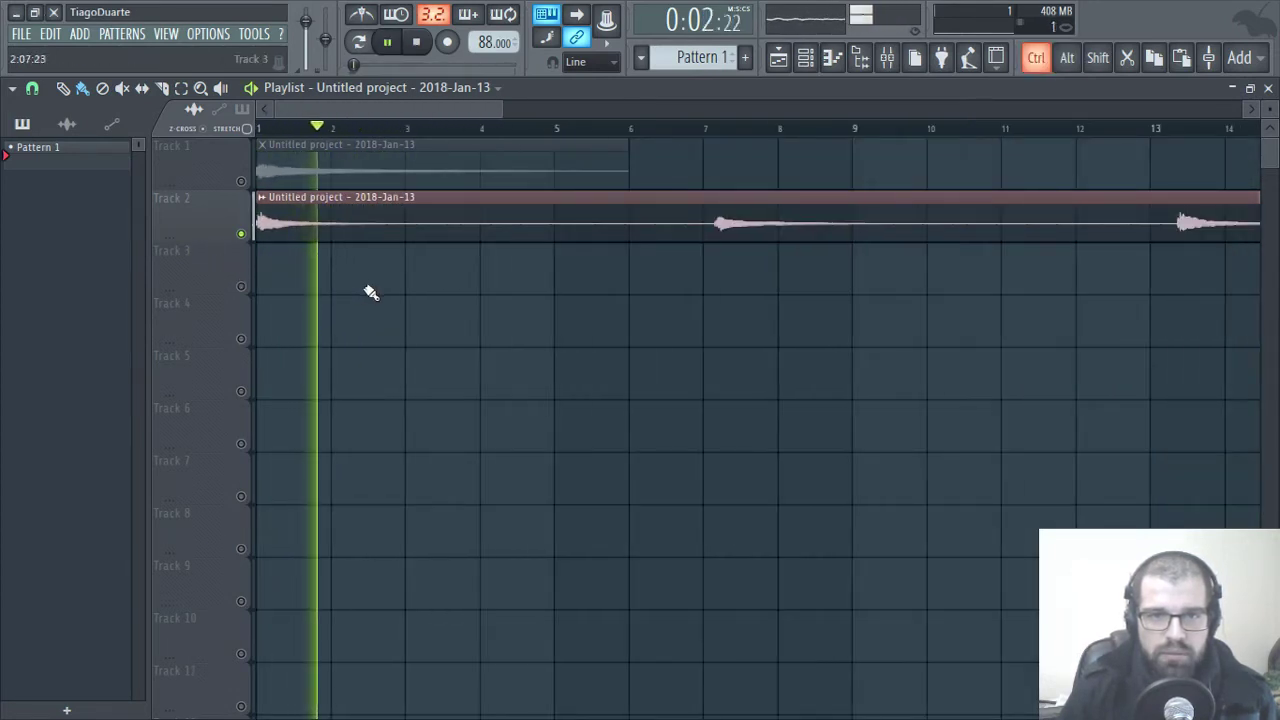
drag(627, 273, 631, 215)
drag(686, 228, 130, 252)
key(space)
- Solo Track 3, trim its clip's start to the first hit, and align the clip with bar 1
click(243, 290)
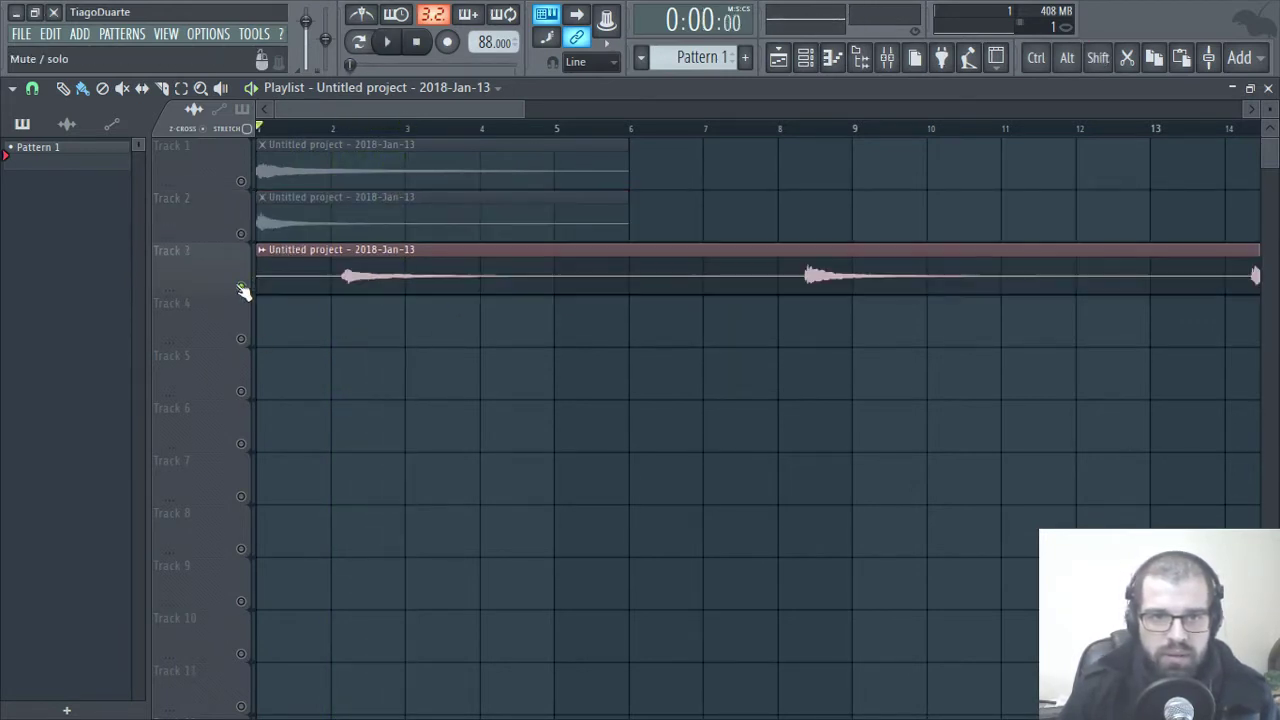
drag(260, 285, 234, 286)
scroll(270, 316, up, 5)
- Slice the Track 3 clip at bar 6 and move the remaining part to the start of Track 4, soloing that track
scroll(363, 357, down, 5)
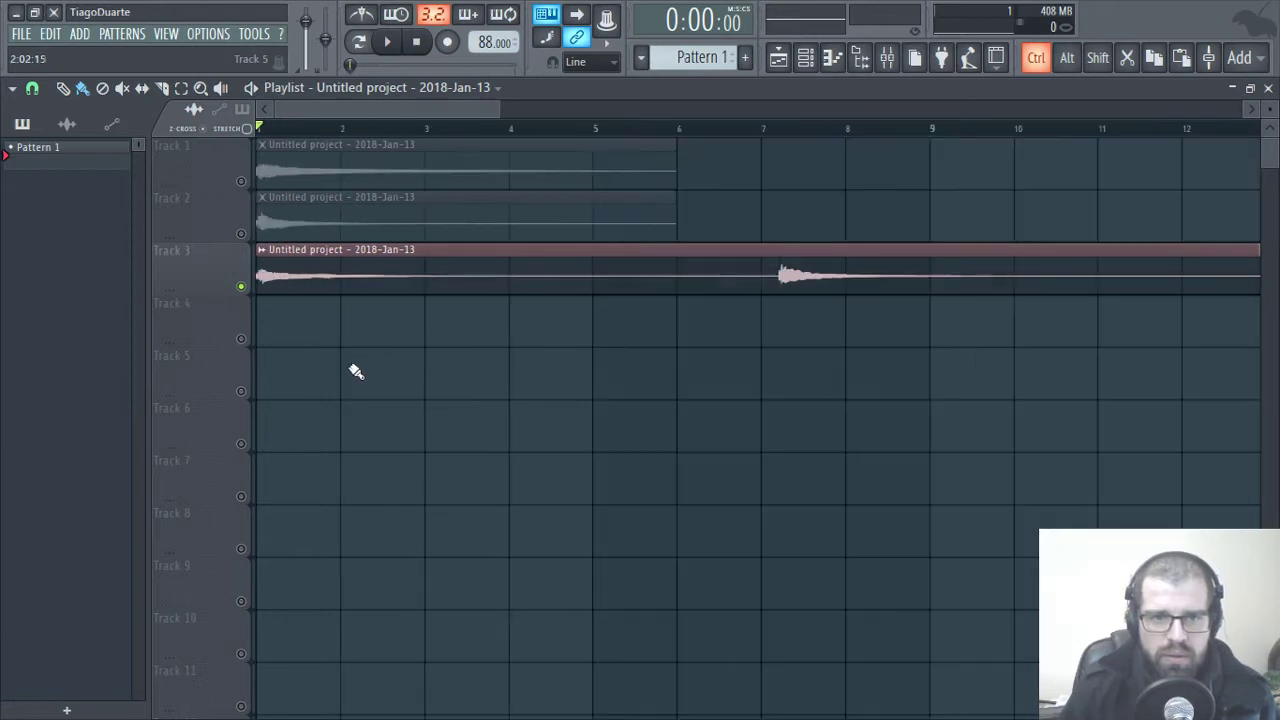
key(space)
drag(690, 348, 258, 351)
key(space)
- Trim the silence before the first hit of the Track 4 clip off-grid and align the clip with bar 1
scroll(286, 354, up, 4)
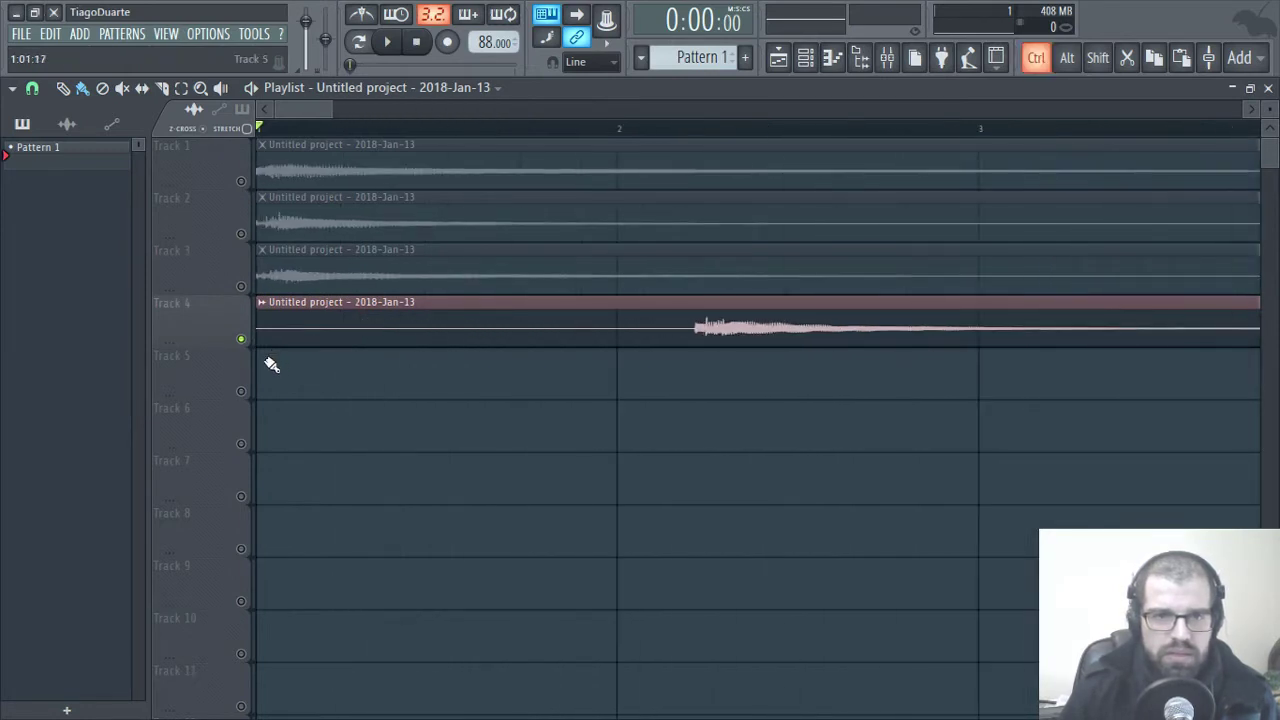
key(alt)
mouse_move(258, 339)
mouse_down()
mouse_move(691, 355)
mouse_move(221, 337)
mouse_move(267, 340)
mouse_up()
scroll(251, 355, up, 4)
key(alt)
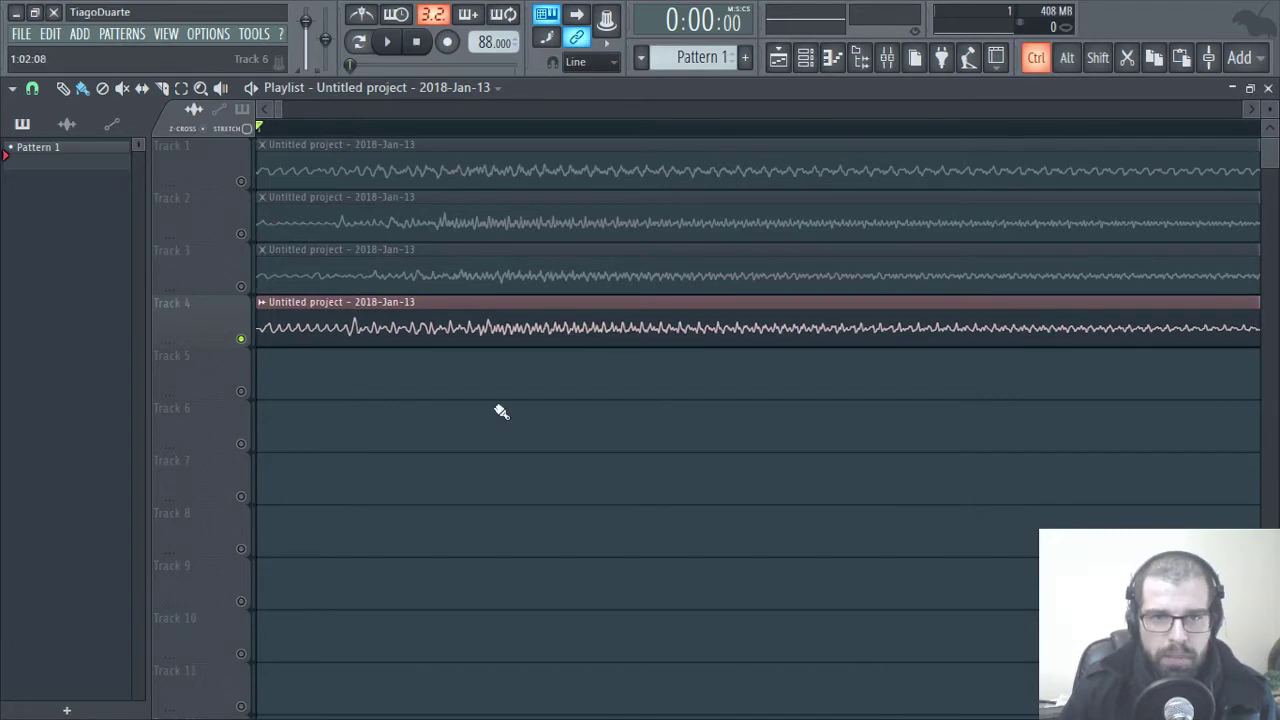
- Slice the Track 4 clip at bar 6 and move the remaining part to the start of Track 5
scroll(478, 425, down, 4)
scroll(476, 427, down, 3)
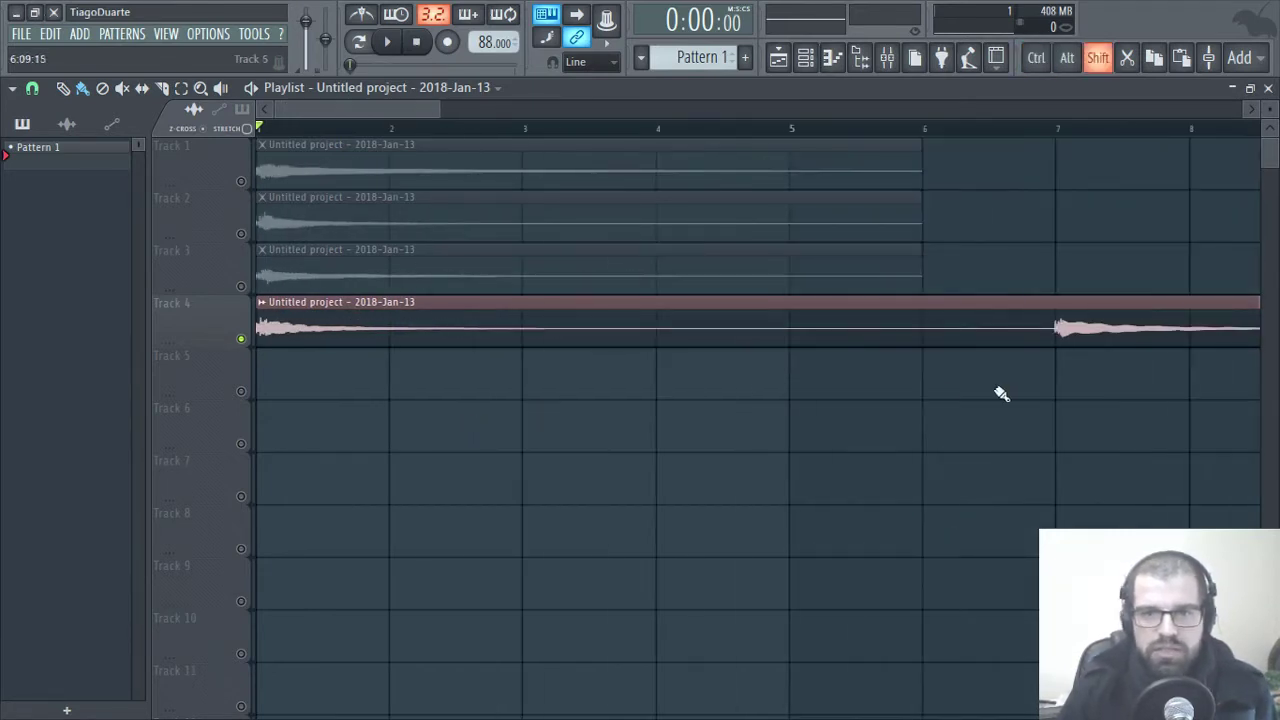
shift+right_click(932, 294)
drag(964, 328, 250, 342)
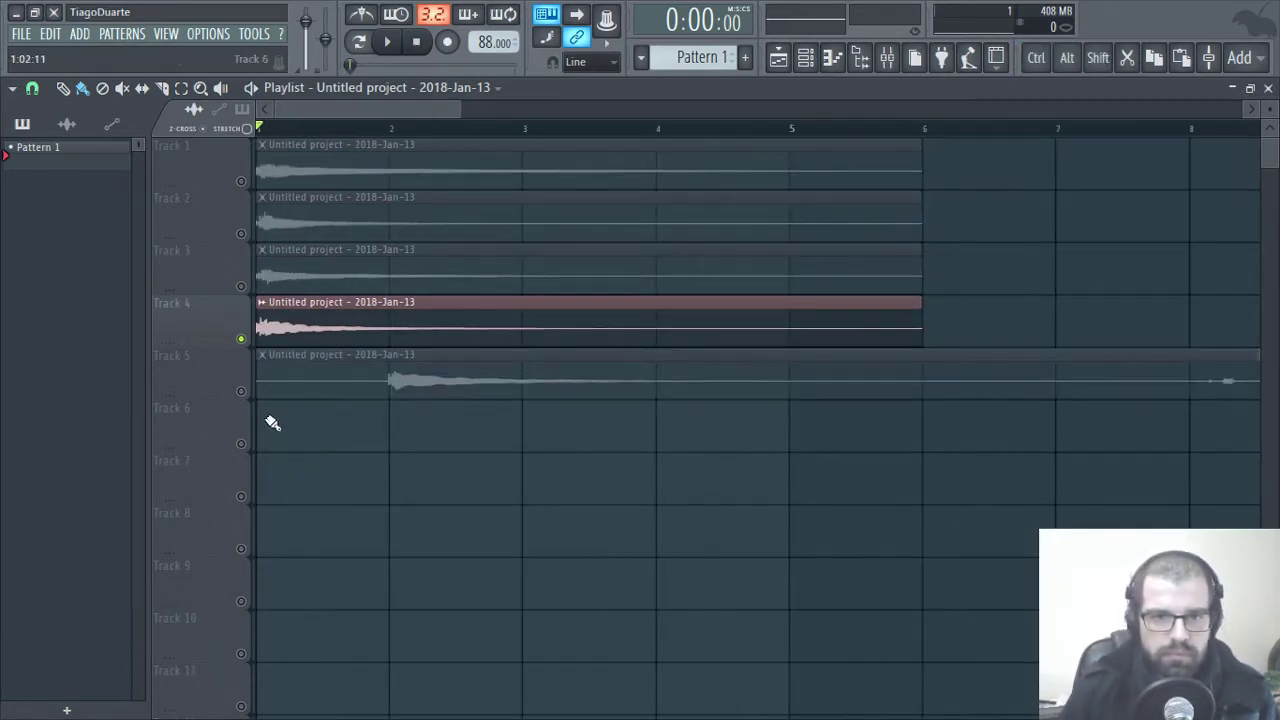
- Solo Track 5, trim its clip's start off-grid to the hit near bar 2, and align the clip with bar 1
right_click(242, 397)
click(244, 396)
scroll(274, 416, up, 3)
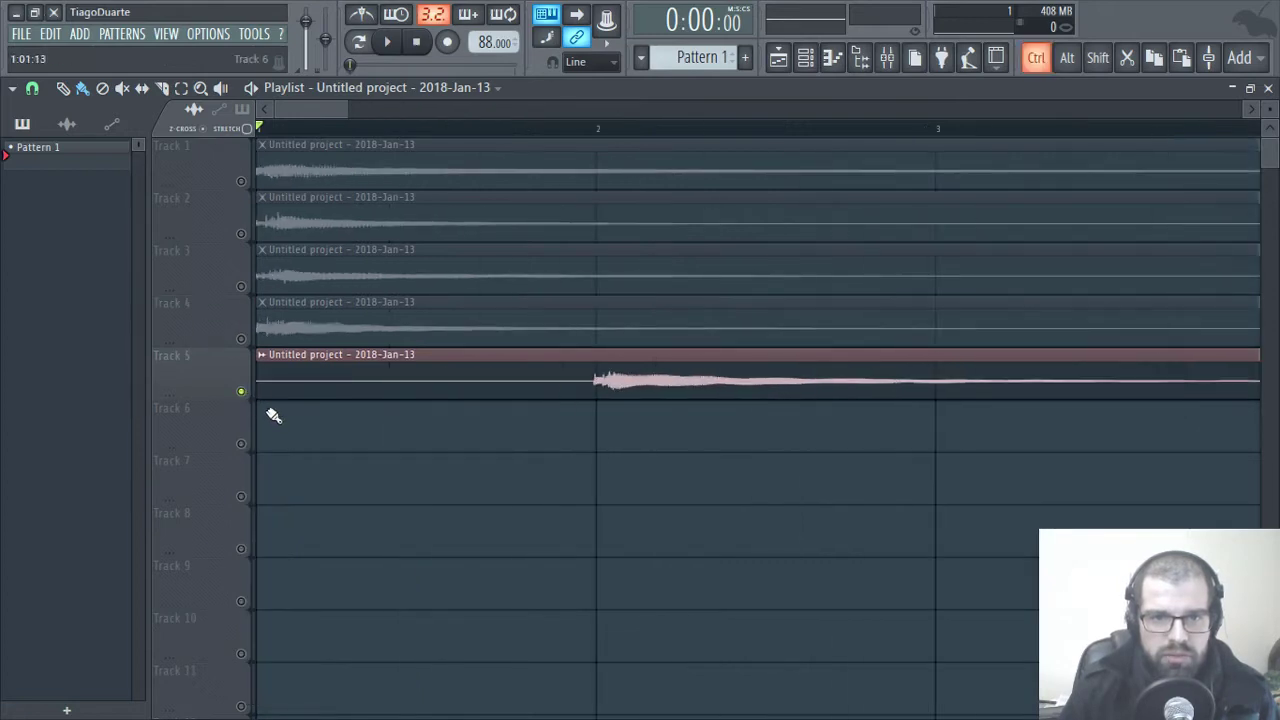
drag(257, 389, 596, 404)
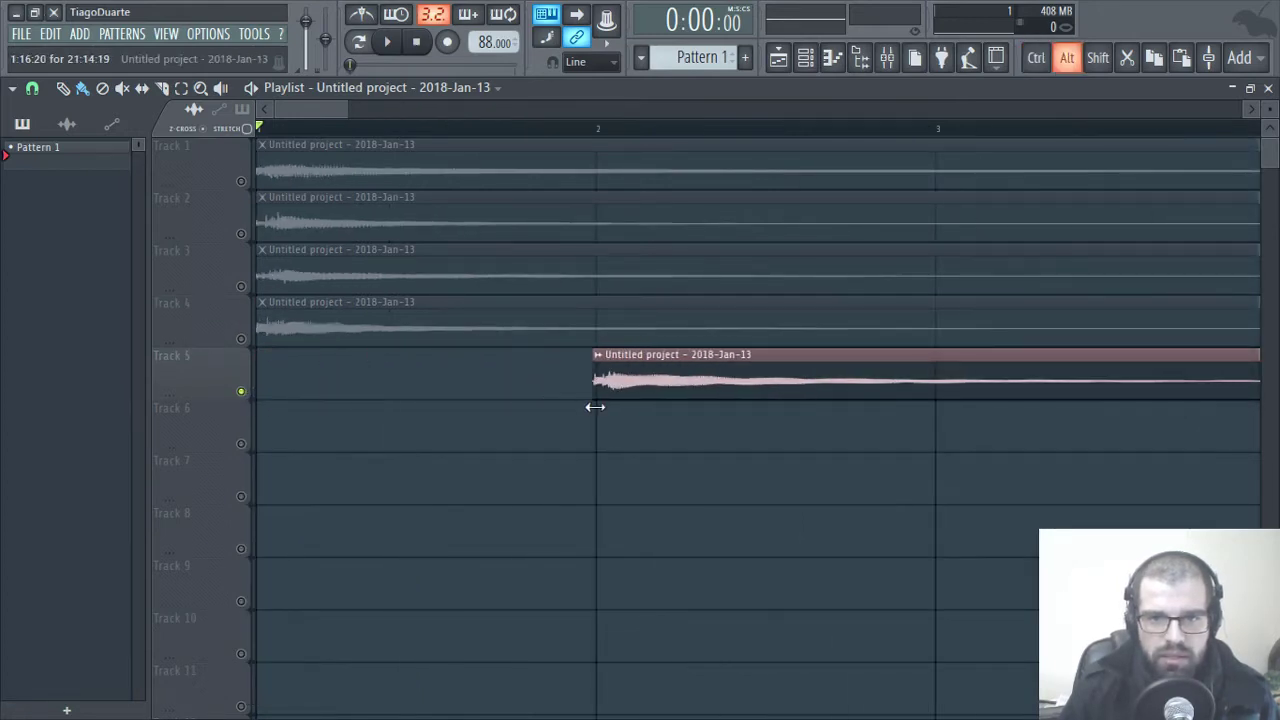
drag(671, 380, 197, 383)
scroll(297, 417, up, 4)
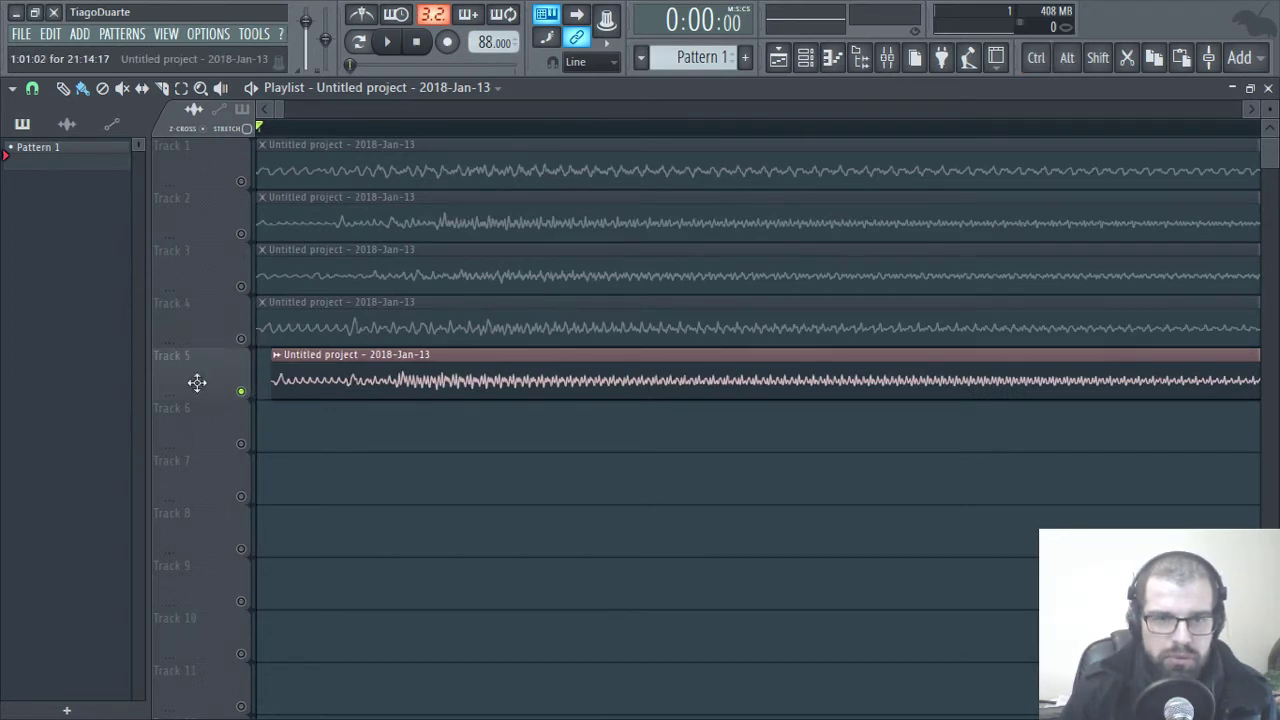
drag(337, 397, 246, 405)
- Slice the Track 5 clip at bar 6 and move the remaining part to the start of Track 6
scroll(447, 434, down, 4)
scroll(447, 434, down, 4)
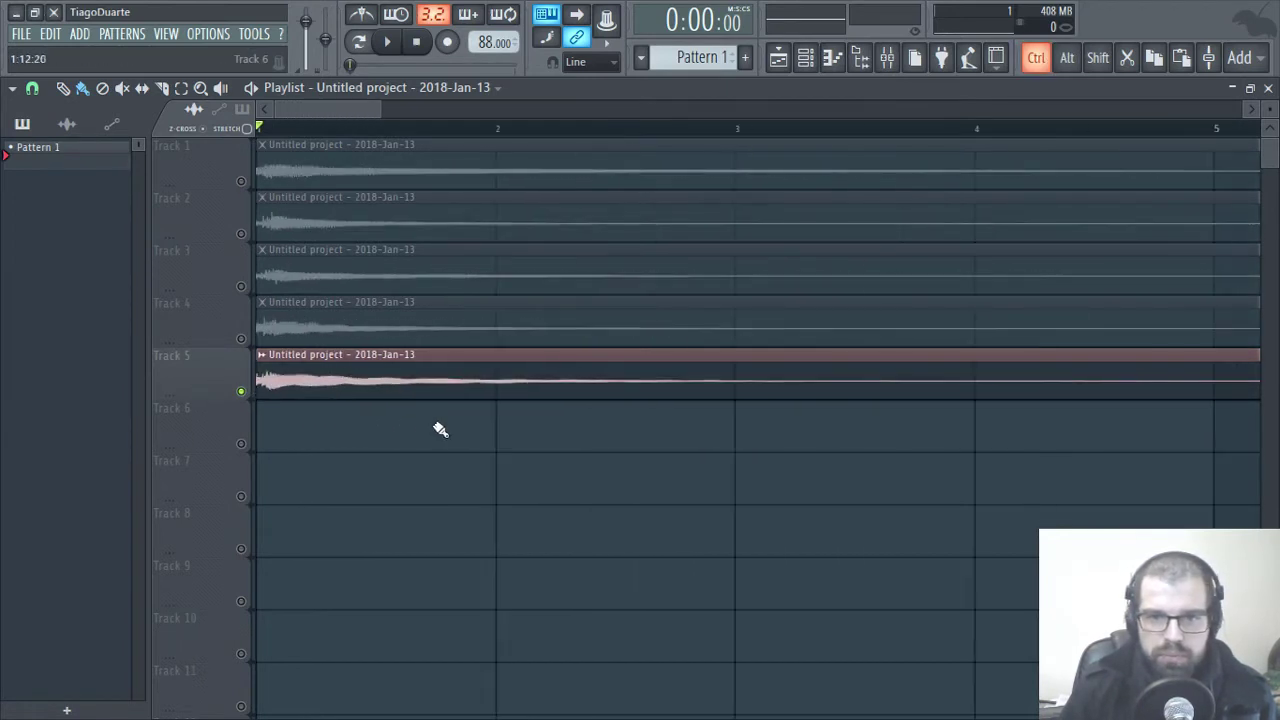
drag(1117, 462, 254, 377)
- Solo Track 6, trim its clip's start off-grid to the hit after bar 4, and align the clip with bar 1
click(265, 447)
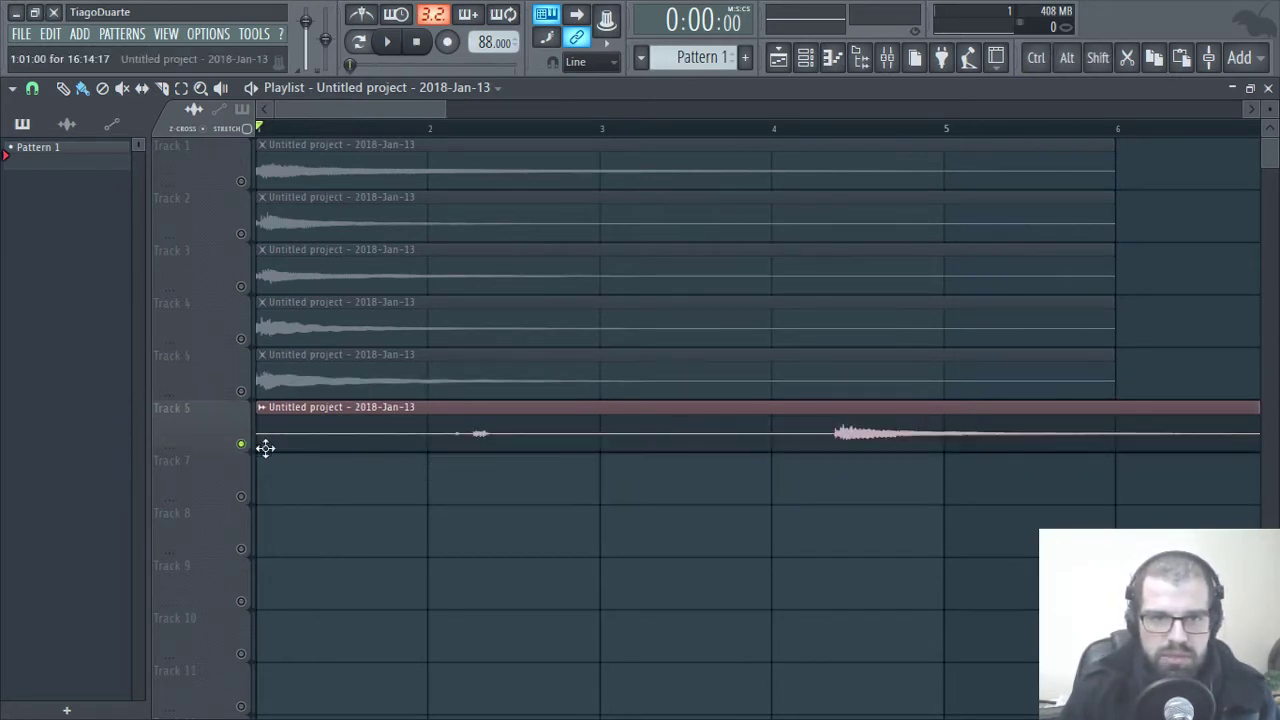
drag(258, 441, 328, 491)
scroll(251, 486, up, 8)
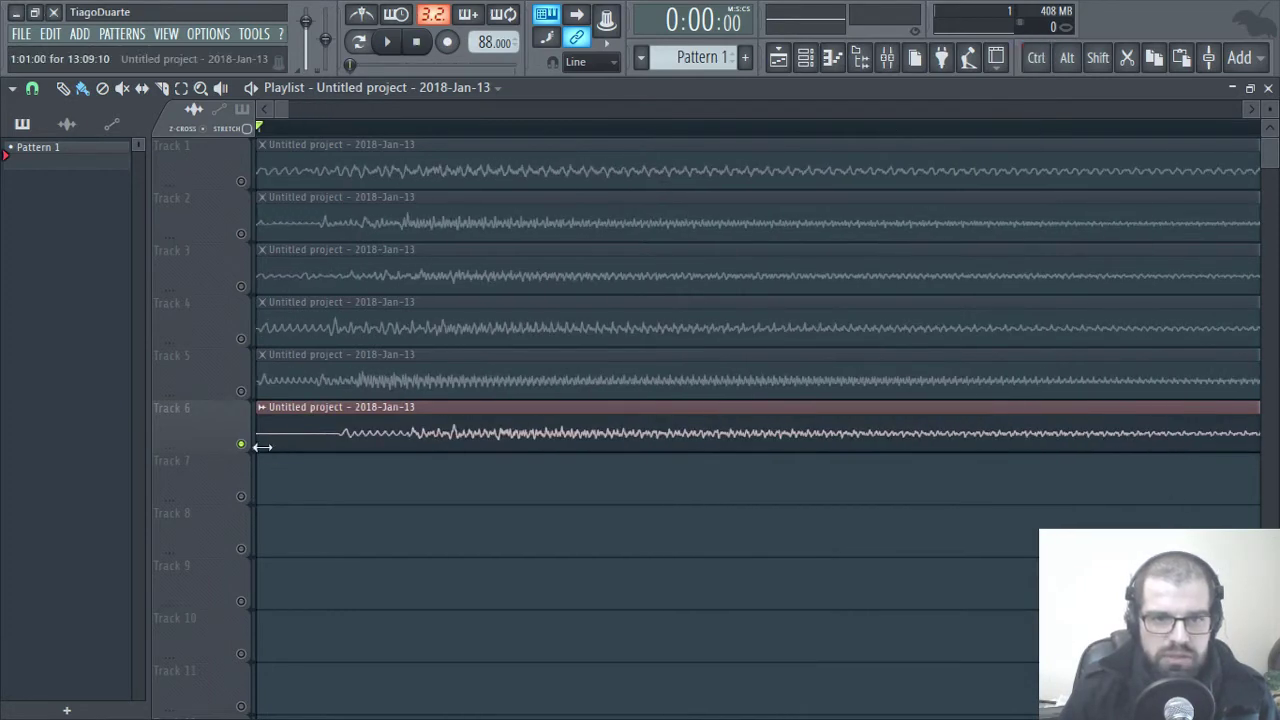
drag(263, 446, 171, 429)
- Slice the Track 6 clip at bar 6 and move the remaining part to the start of Track 7
scroll(366, 480, down, 5)
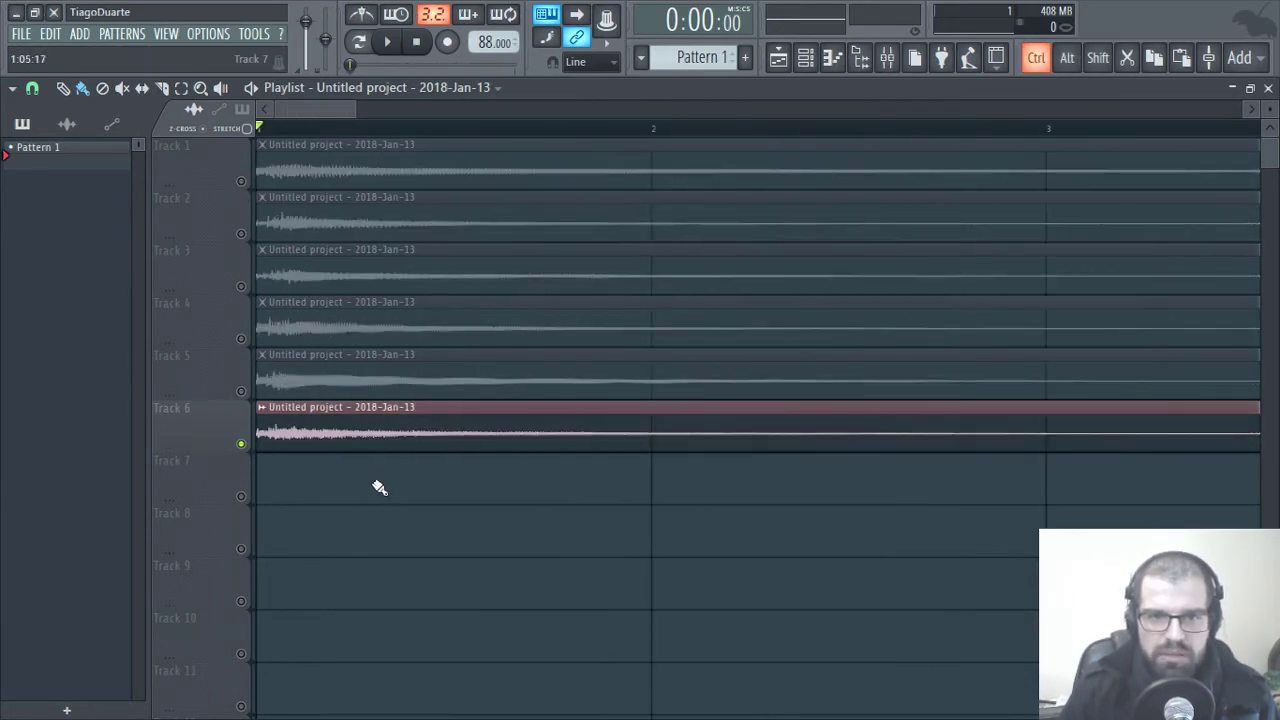
scroll(379, 487, down, 5)
drag(810, 512, 809, 397)
drag(903, 427, 171, 442)
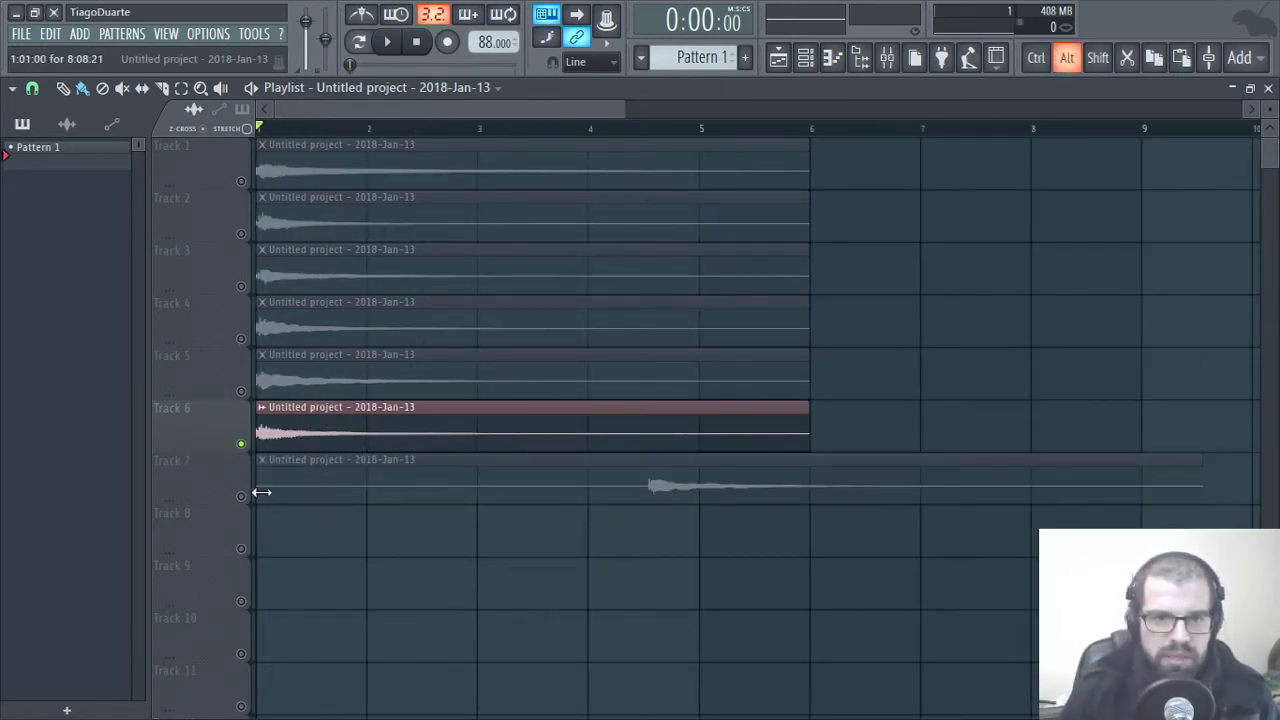
- Solo Track 7, trim the silence before its clip's hit off-grid, and align the clip with bar 1
drag(261, 492, 277, 517)
scroll(265, 533, up, 5)
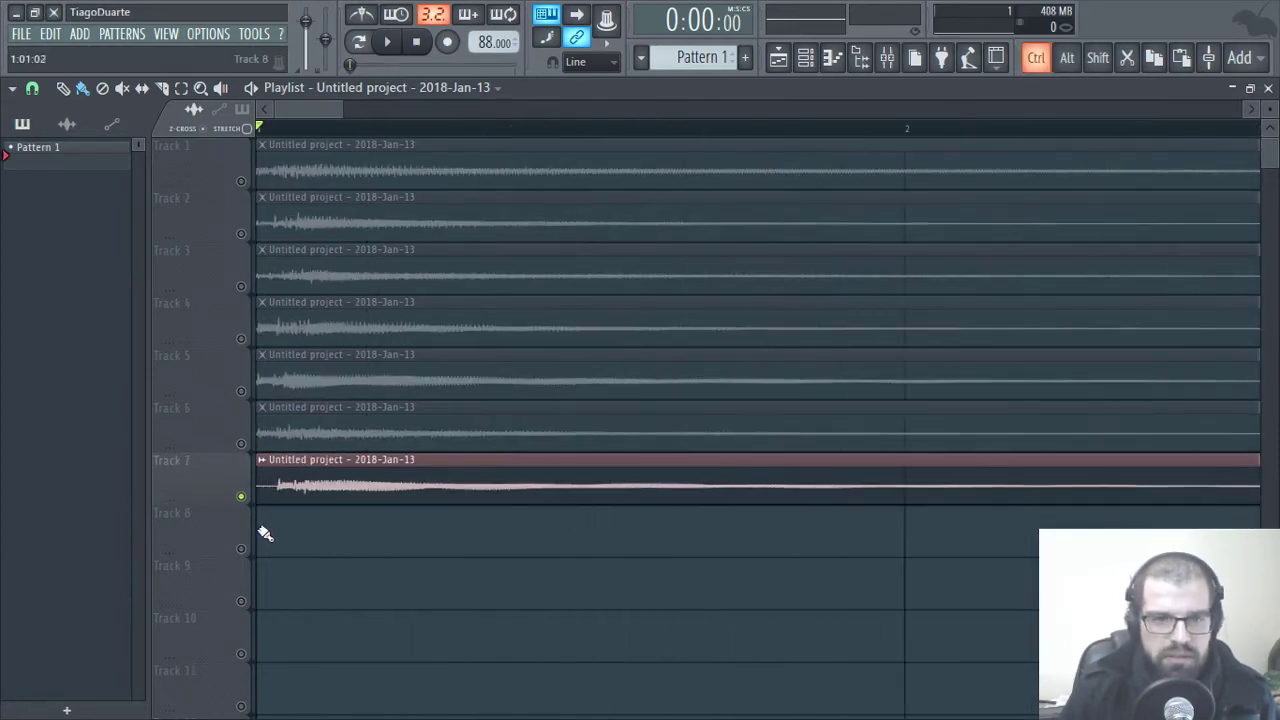
scroll(265, 533, up, 5)
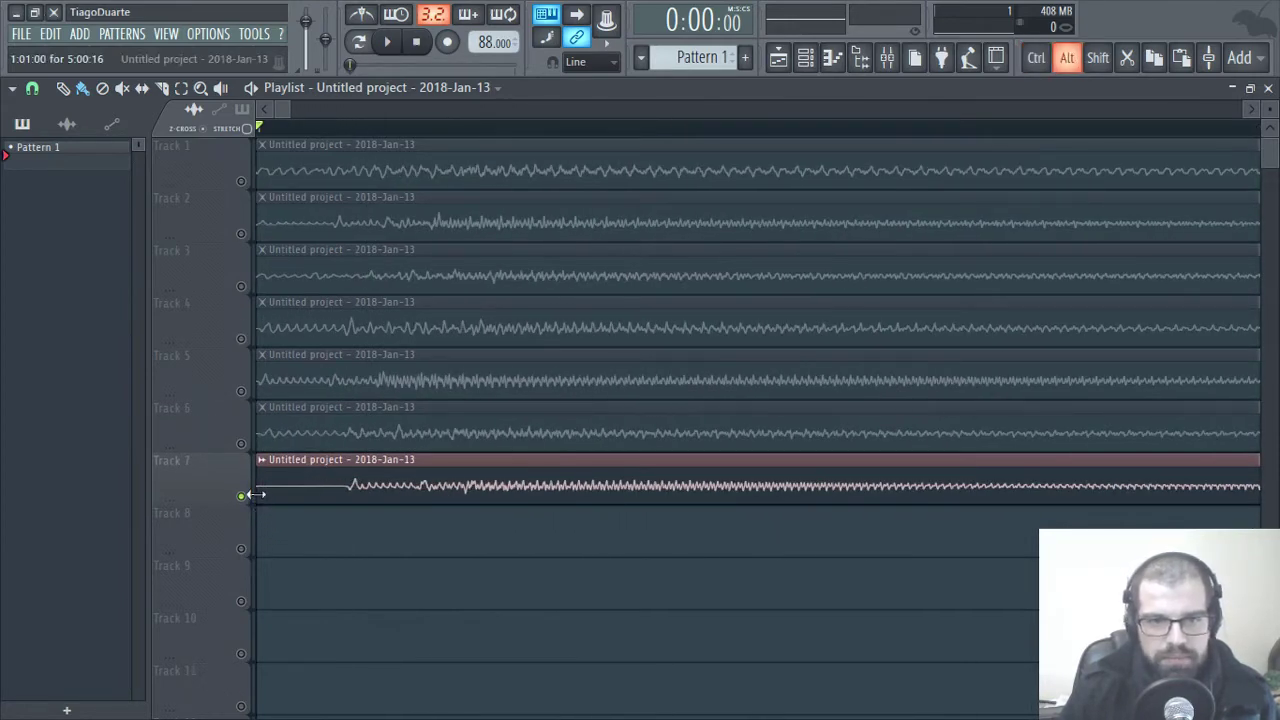
drag(256, 494, 200, 480)
- Cut all seven clips to end at bar 5 and unmute every playlist track
scroll(400, 497, down, 3)
scroll(420, 514, down, 5)
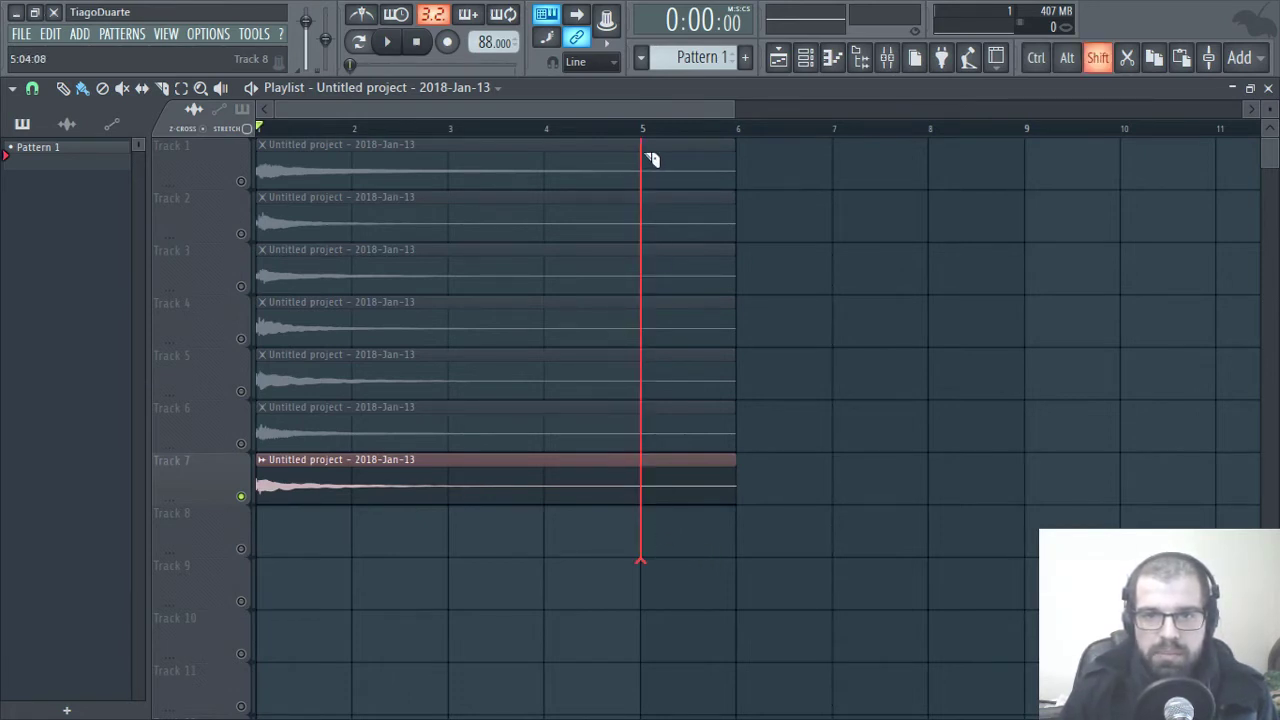
drag(646, 155, 648, 158)
scroll(705, 434, down, 2)
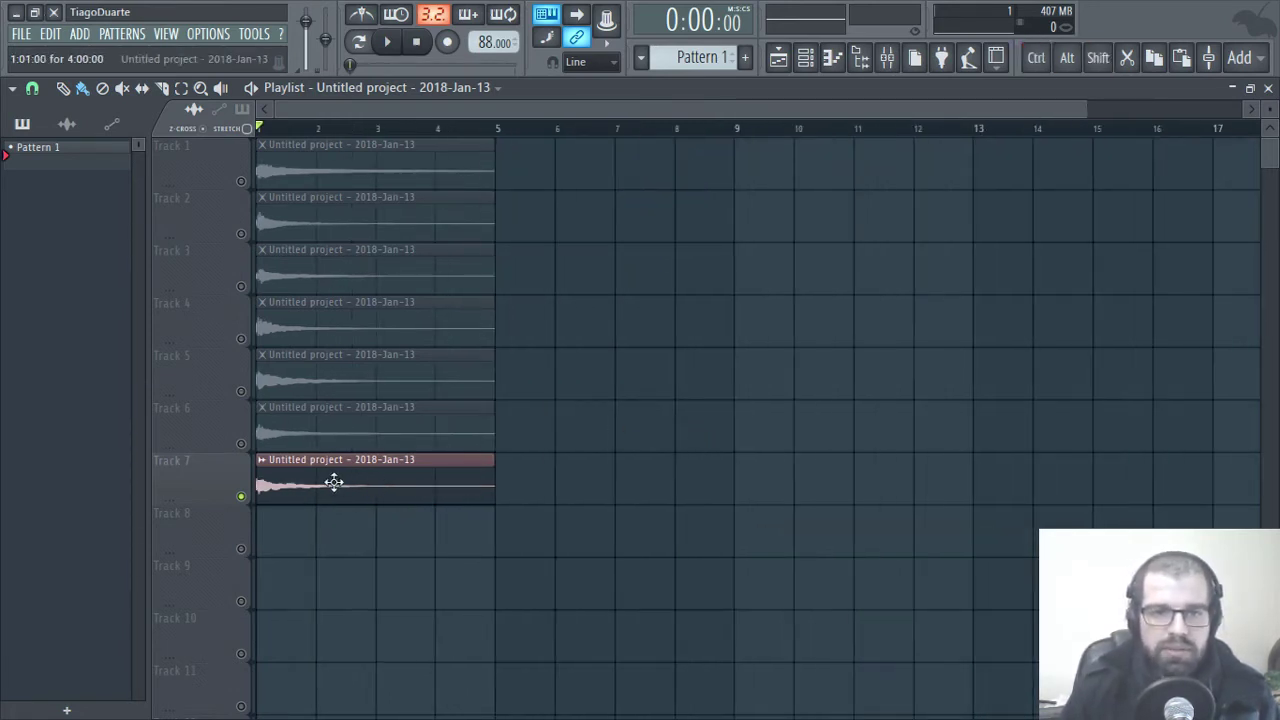
drag(334, 483, 266, 483)
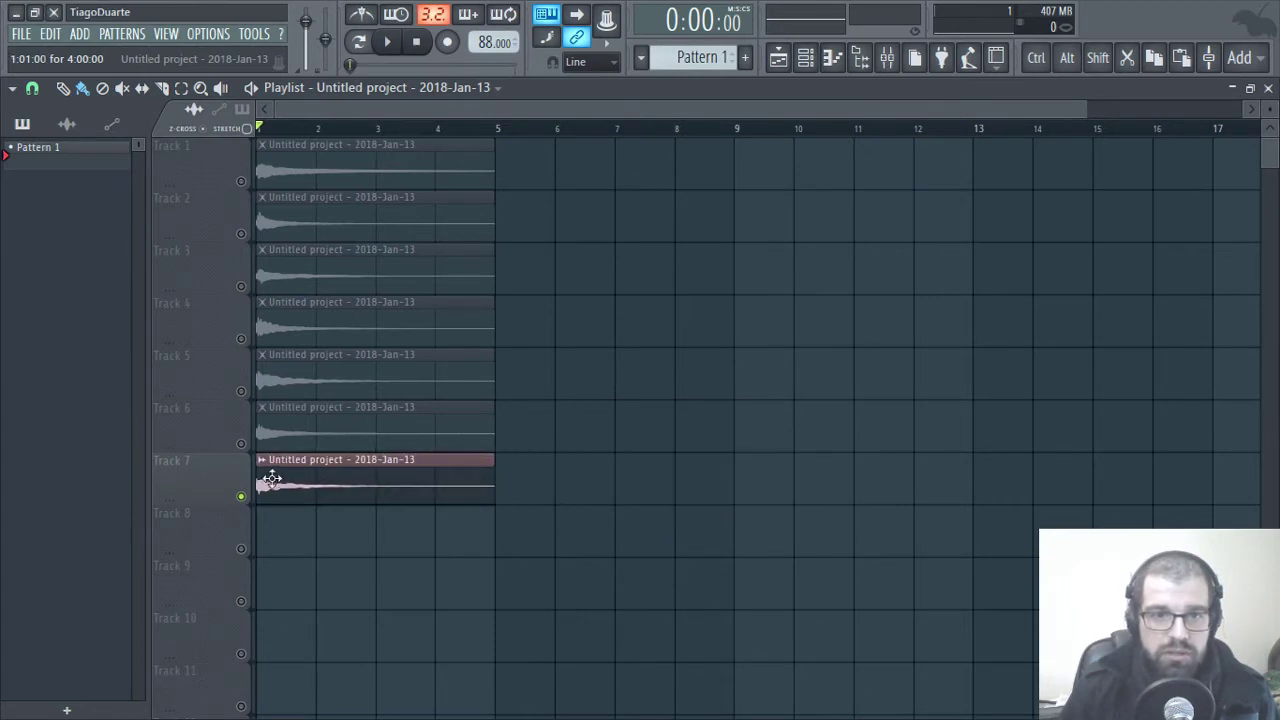
click(241, 181)
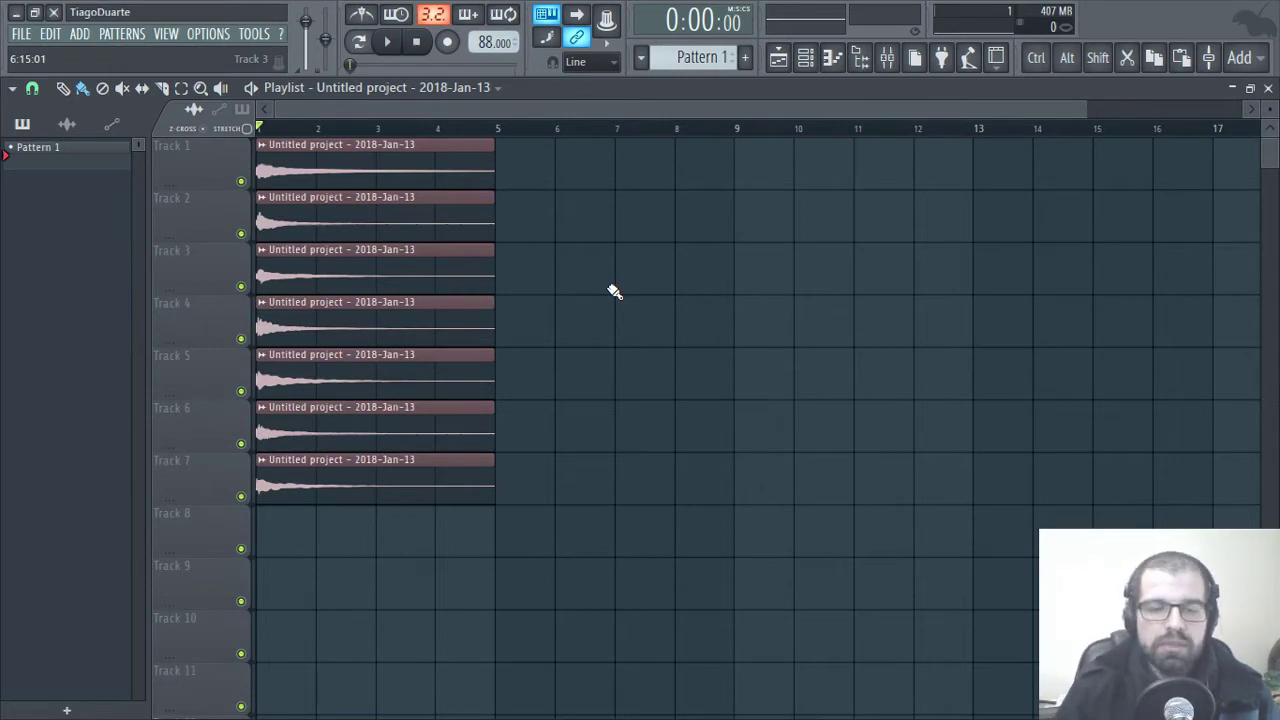
- Remove the stray clips from Track 8 and move the clips on Tracks 2 to 7 together to bar 13
drag(570, 543, 250, 252)
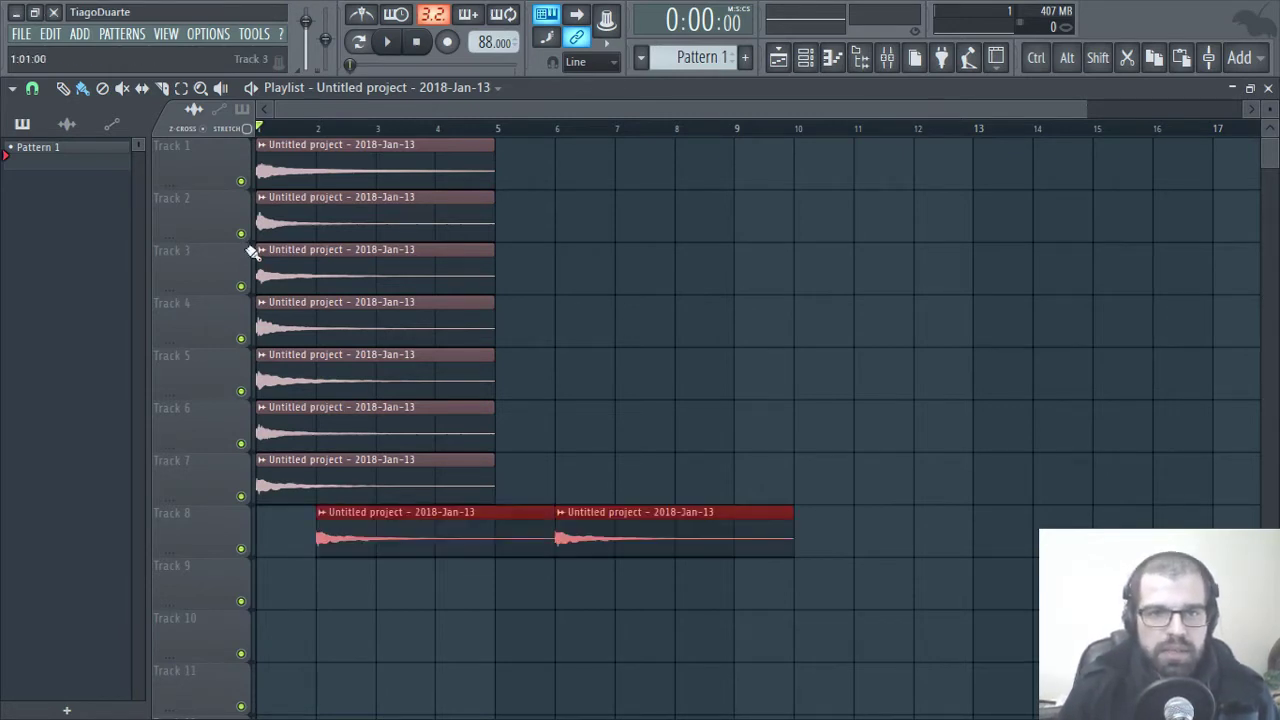
right_click(660, 535)
ctrl+drag(590, 545, 220, 210)
drag(284, 242, 1000, 242)
- Deselect the moved clips and play the Track 1 clip from bar 1, examining its start closely
key(space)
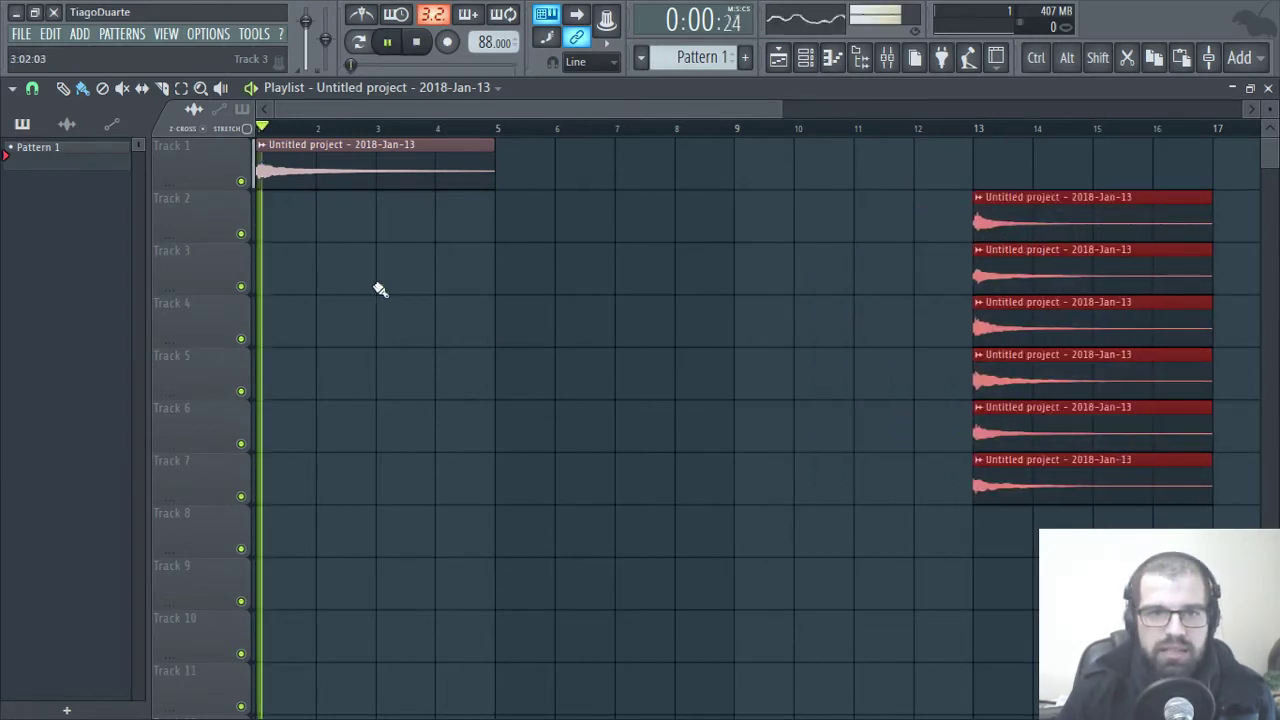
ctrl+click(372, 284)
key(space)
key(space)
ctrl+scroll(266, 226, up, 3)
ctrl+scroll(275, 232, up, 3)
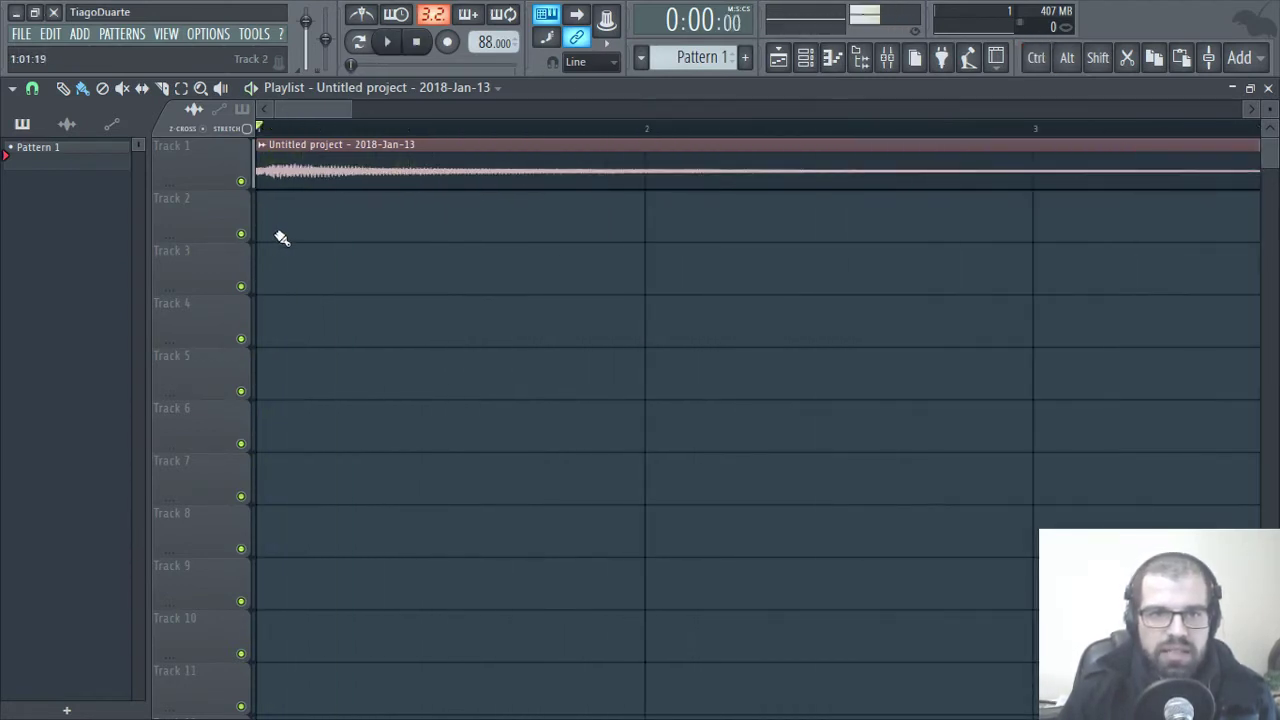
- Replay the Track 1 clip from its start several times and turn on the metronome to compare its attack with the beat
key(space)
key(space)
key(space)
key(space)
key(space)
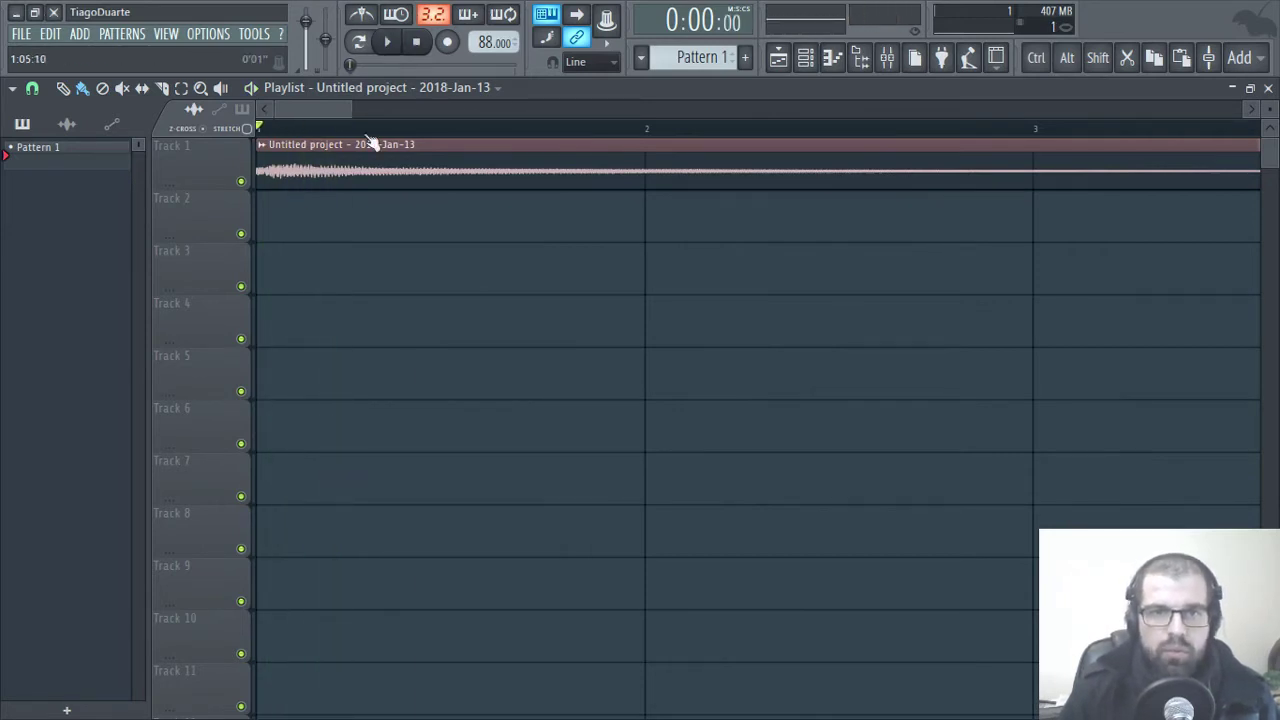
key(space)
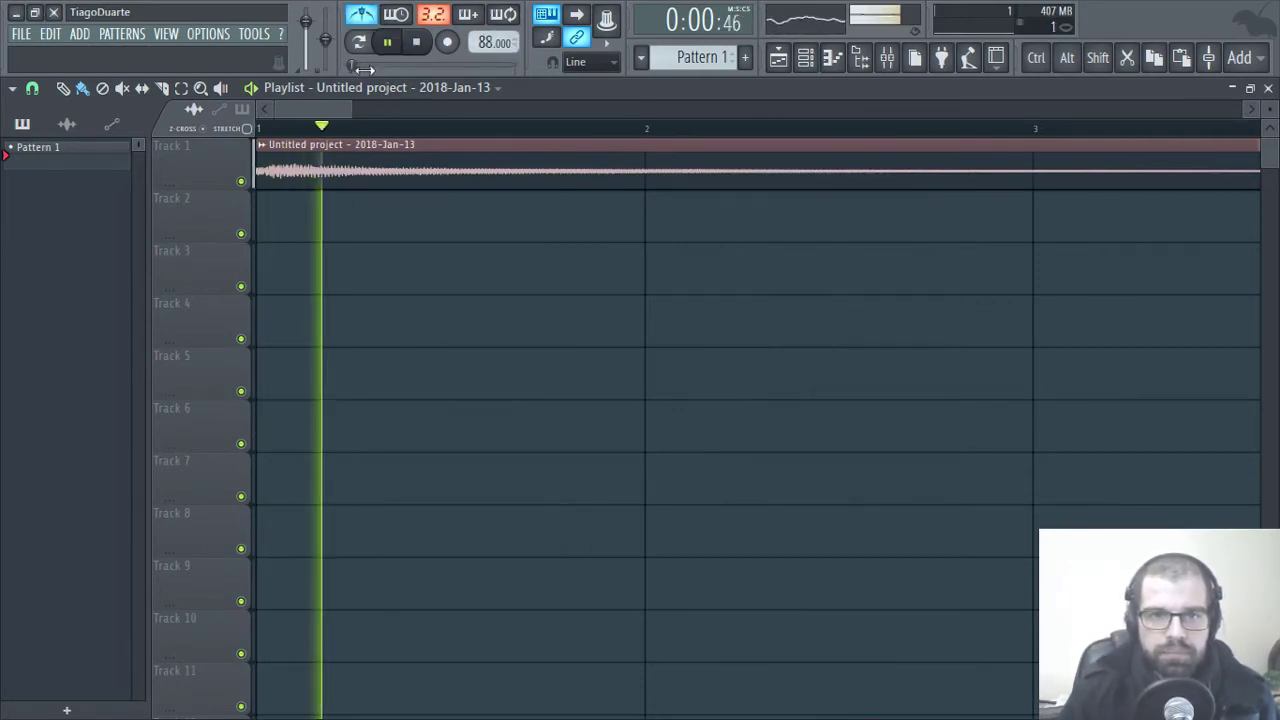
- Play the Track 1 clip from bar 1 against the metronome once more
key(space)
key(space)
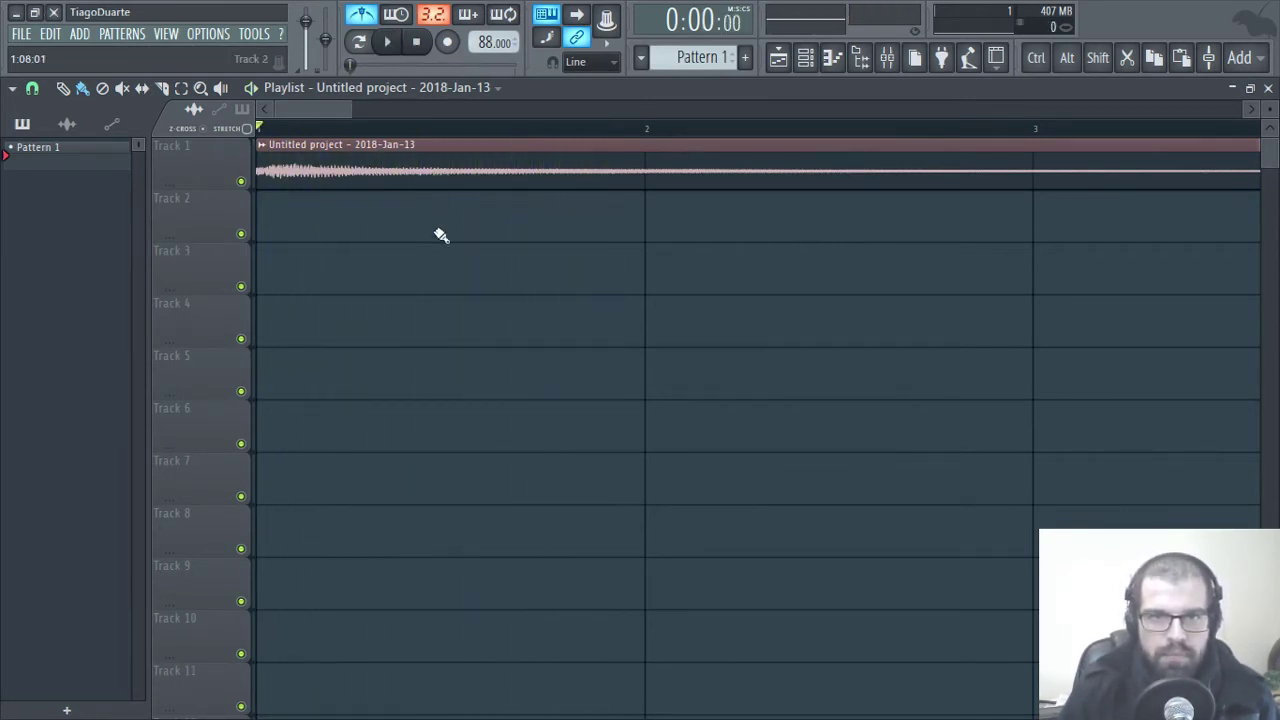
scroll(348, 221, down, 5)
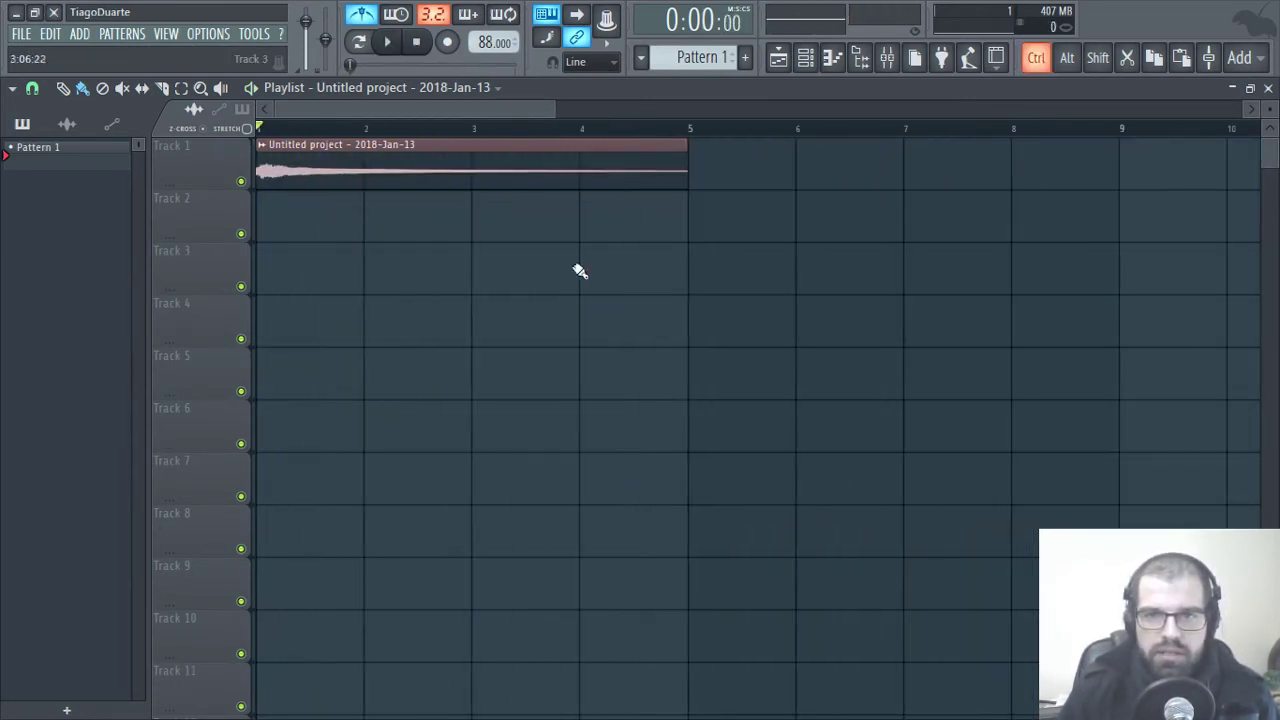
drag(606, 278, 862, 167)
scroll(372, 316, down, 5)
scroll(334, 297, up, 5)
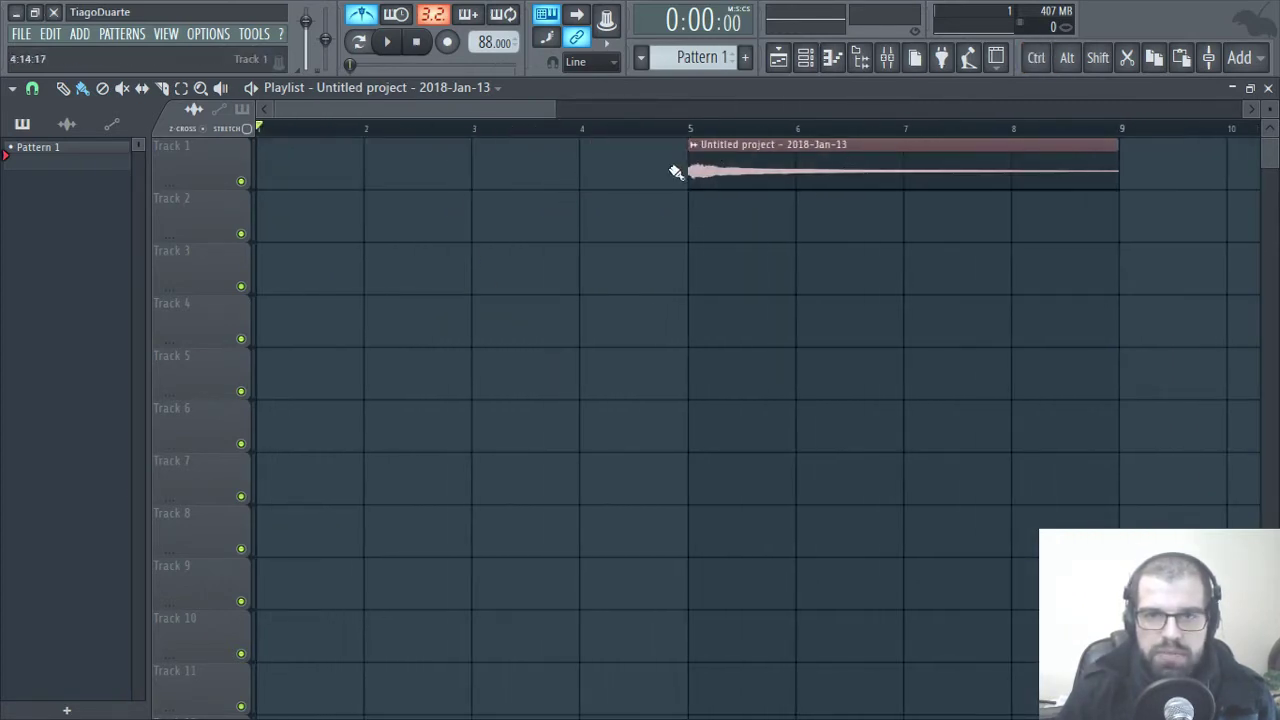
drag(700, 172, 291, 184)
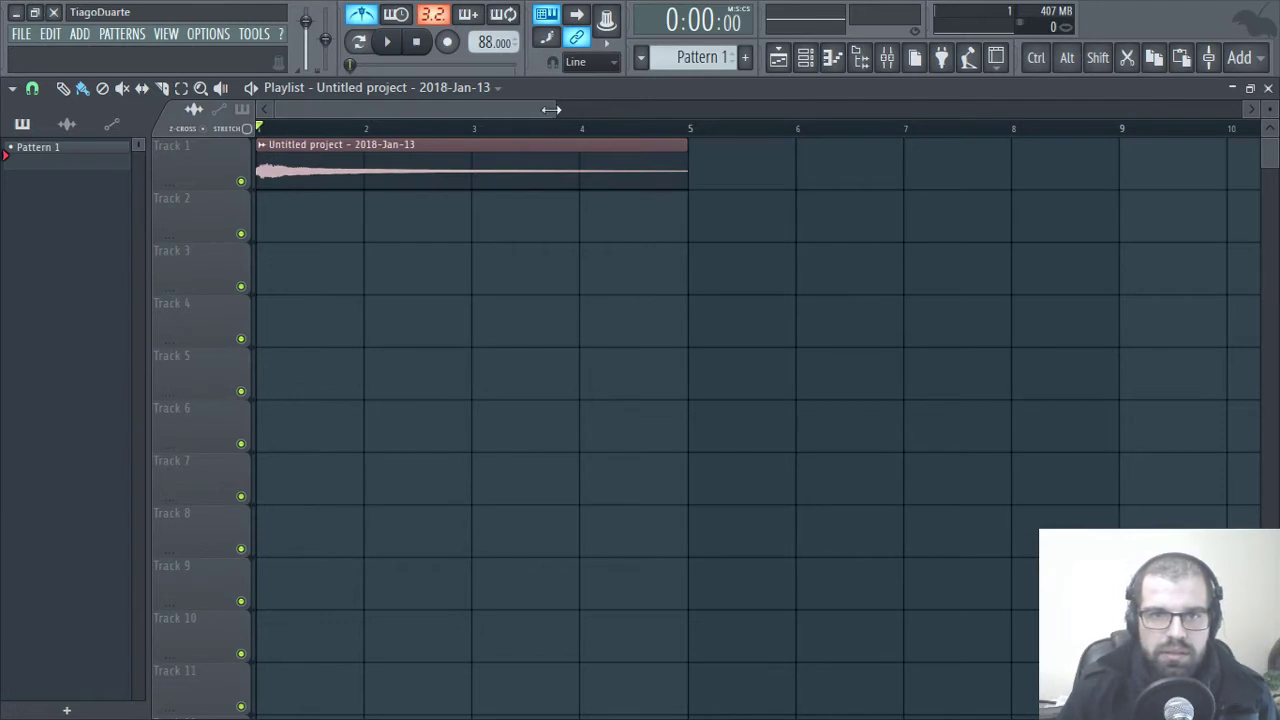
- Examine the Track 1 clip's opening waveform closely while replaying it twice with the metronome
drag(551, 109, 291, 110)
key(space)
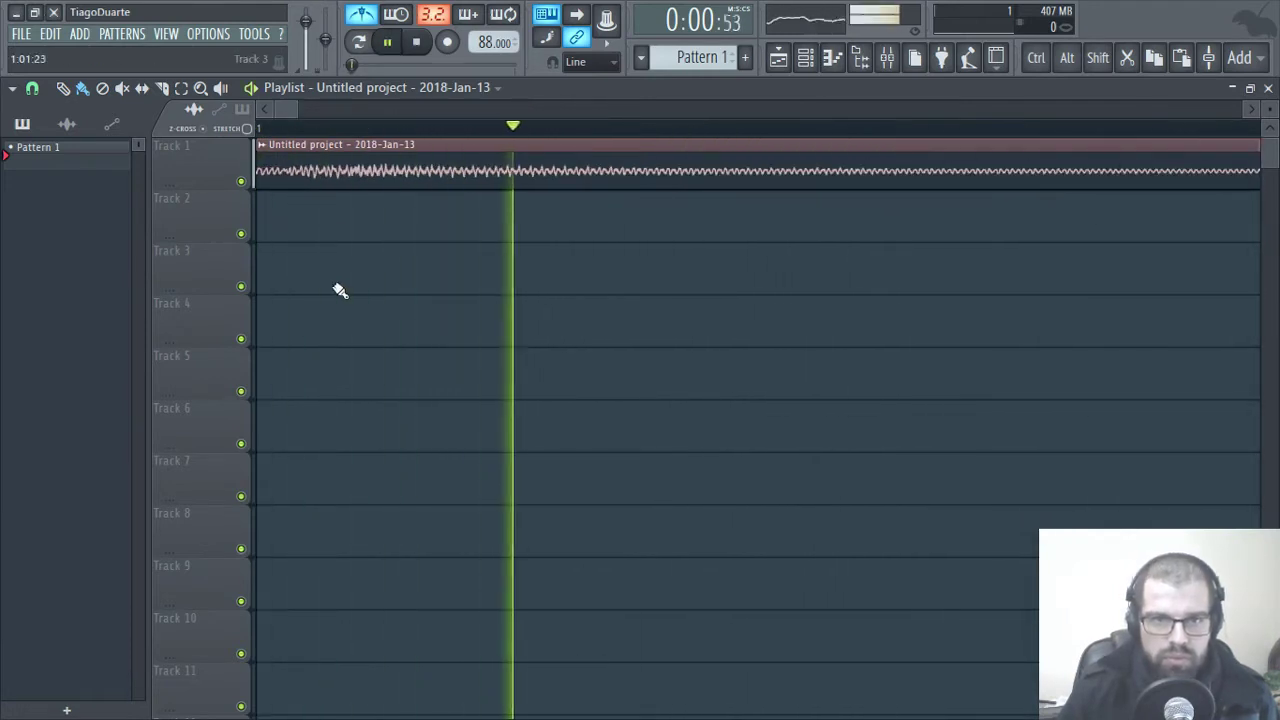
key(space)
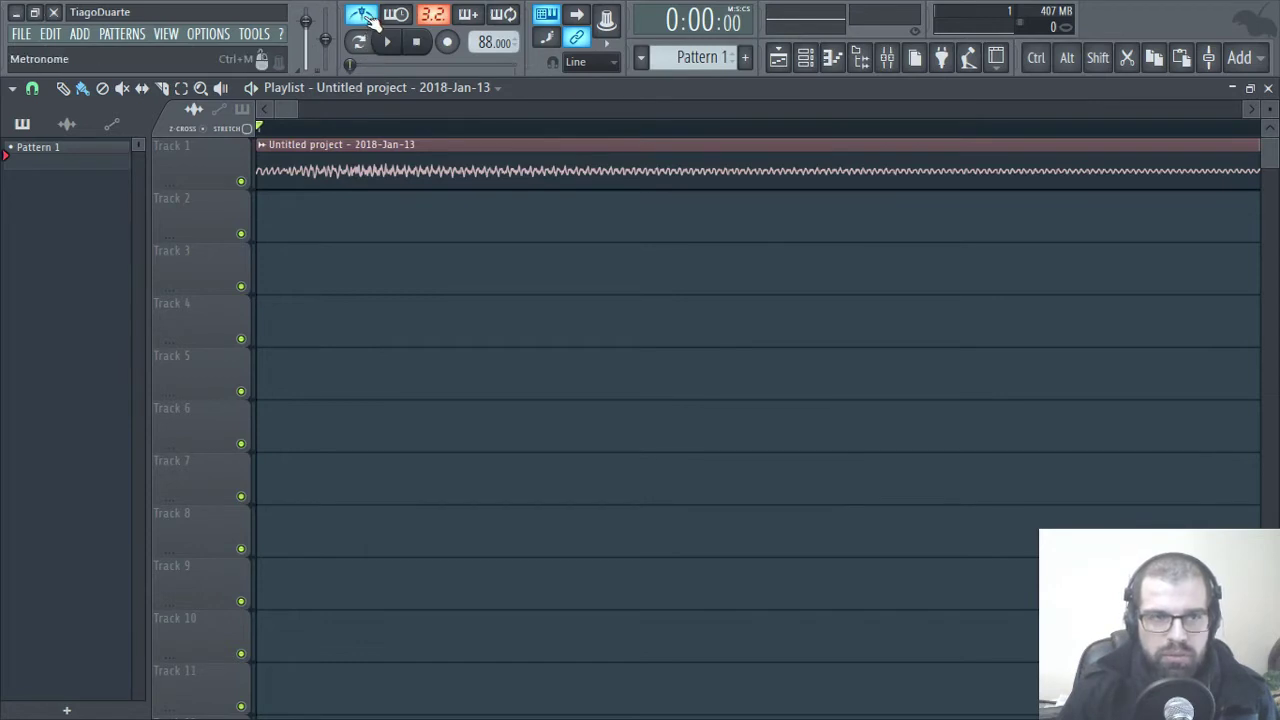
key(space)
key(space)
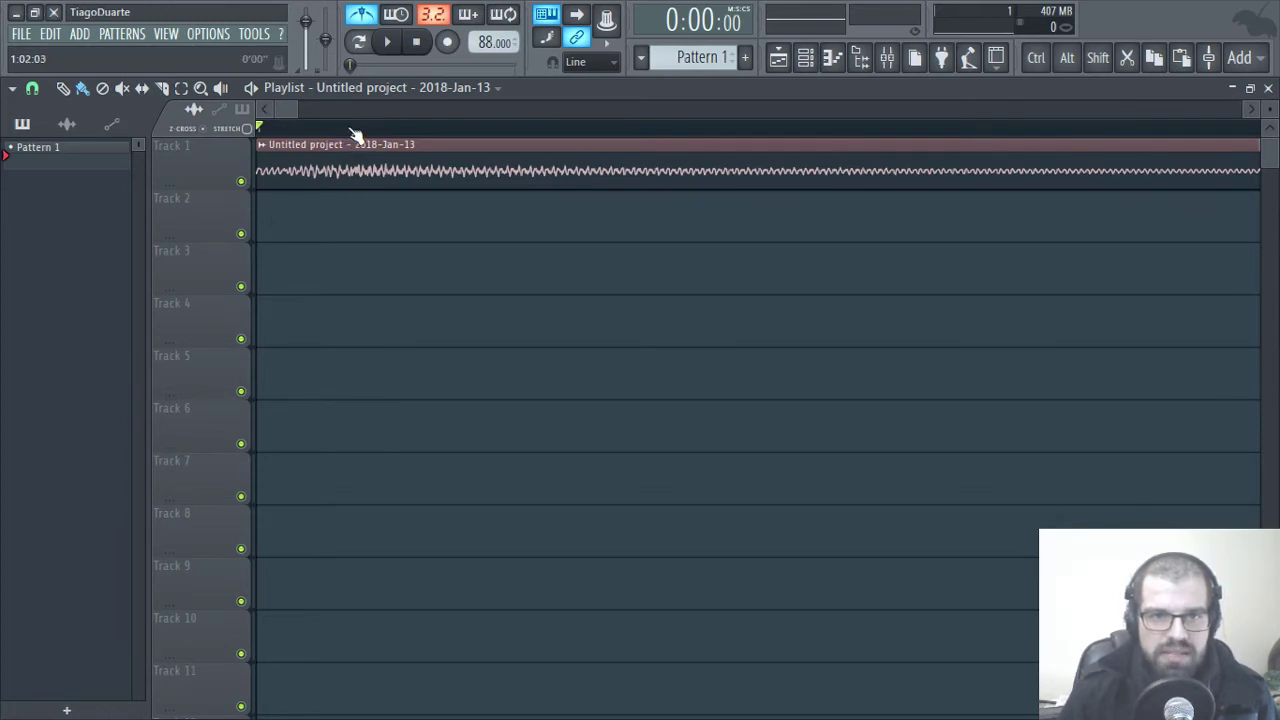
- Select bars 5 to 9 as the playback range and move the Track 1 clip to start just before bar 5, at 4:16:00
scroll(474, 240, down, 8)
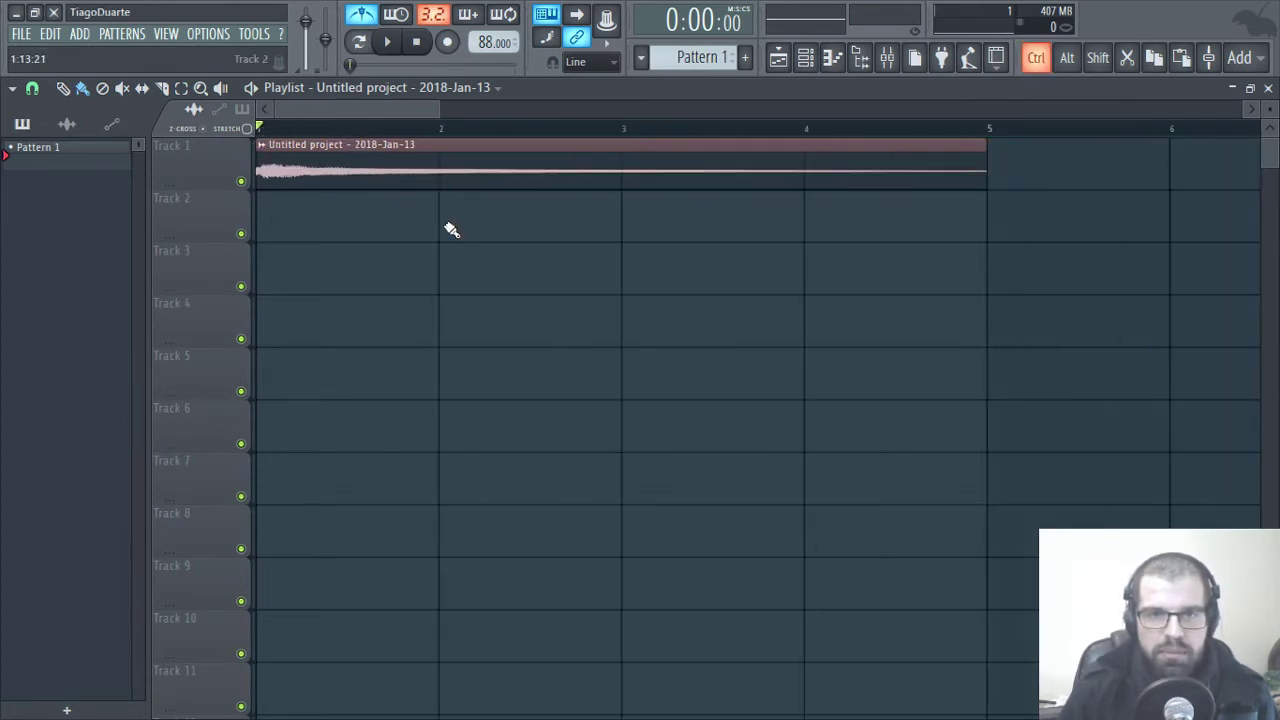
drag(567, 133, 870, 150)
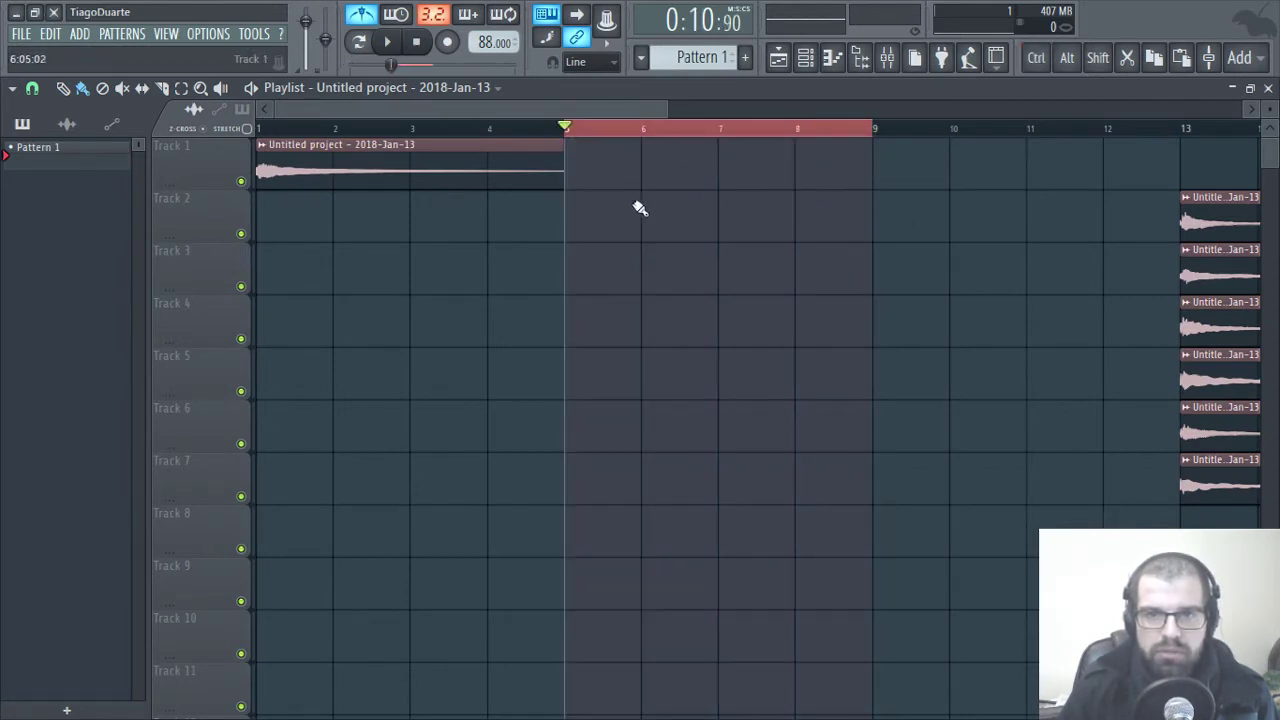
scroll(293, 195, up, 4)
drag(308, 178, 935, 170)
scroll(816, 208, up, 5)
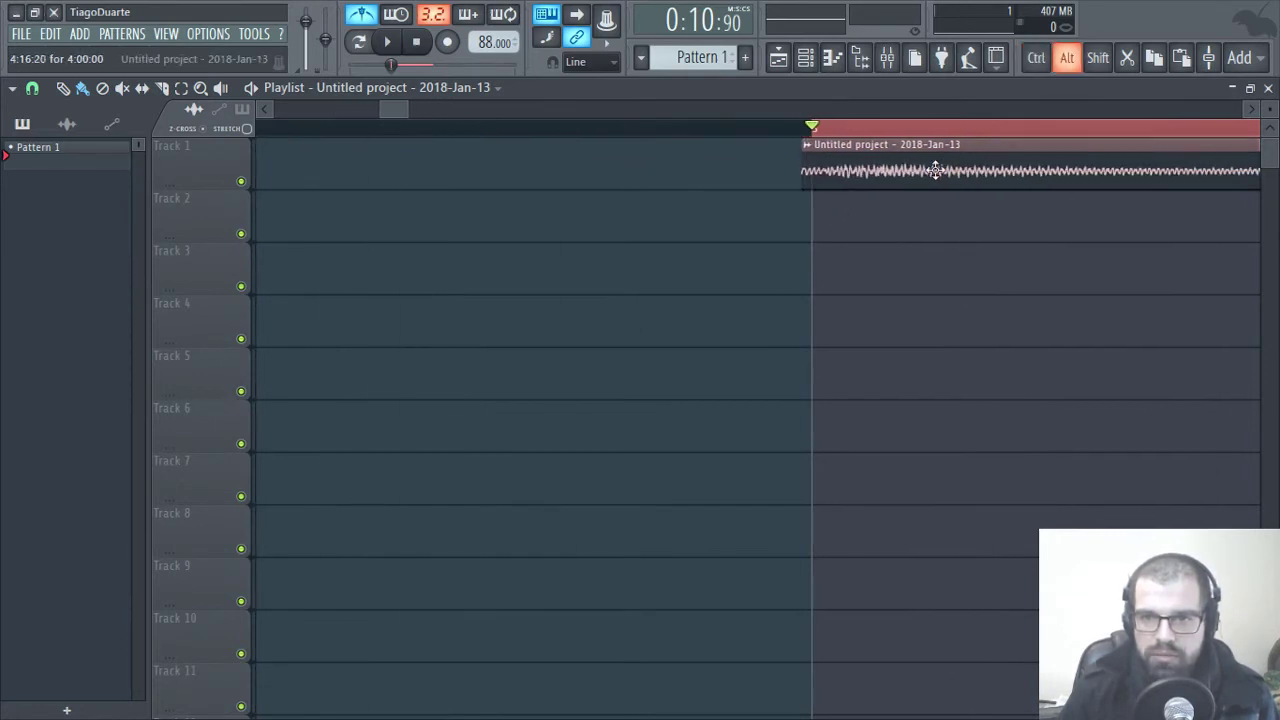
- Play the shifted Track 1 clip from bar 5 and then from bar 4 to compare its attack with the metronome
key(space)
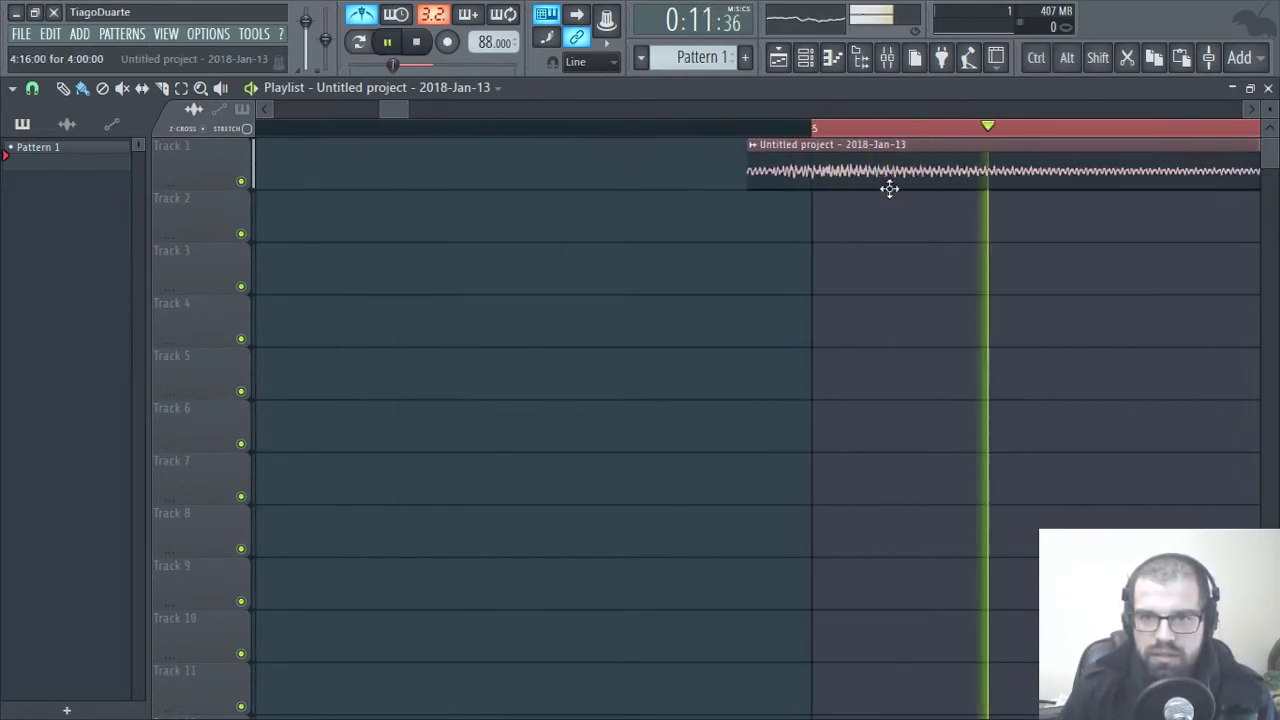
scroll(889, 186, down, 5)
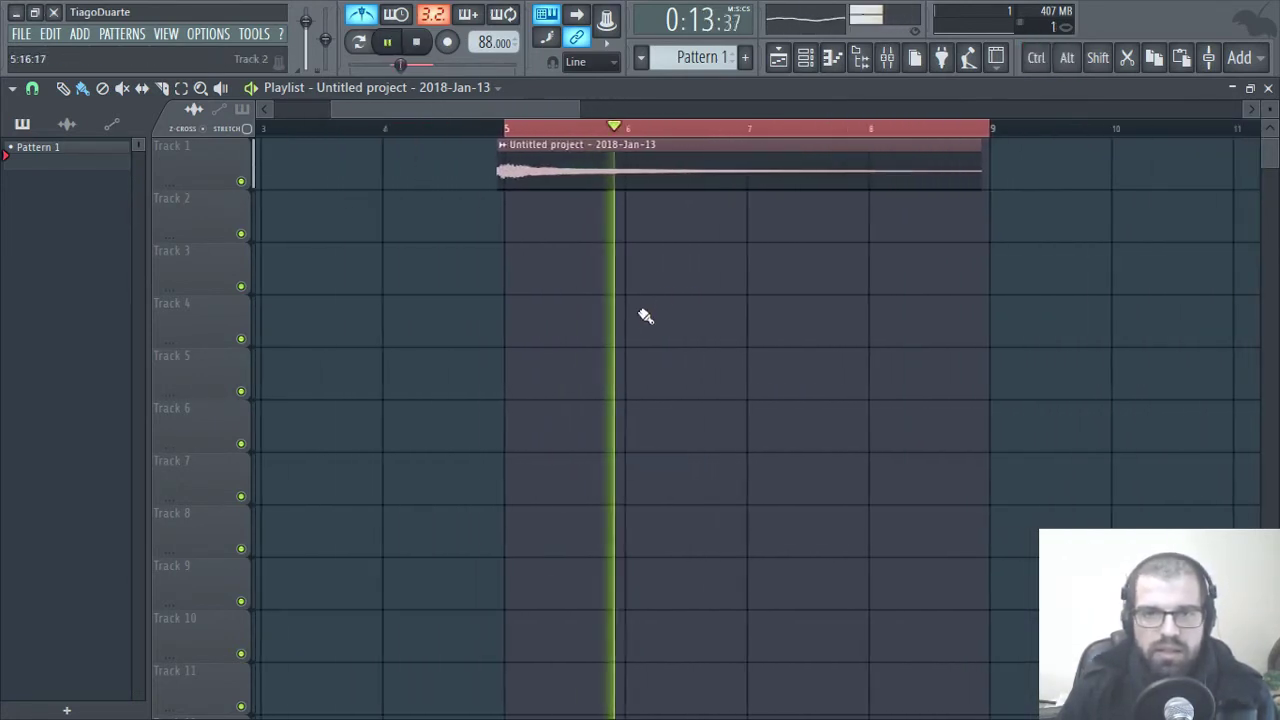
key(space)
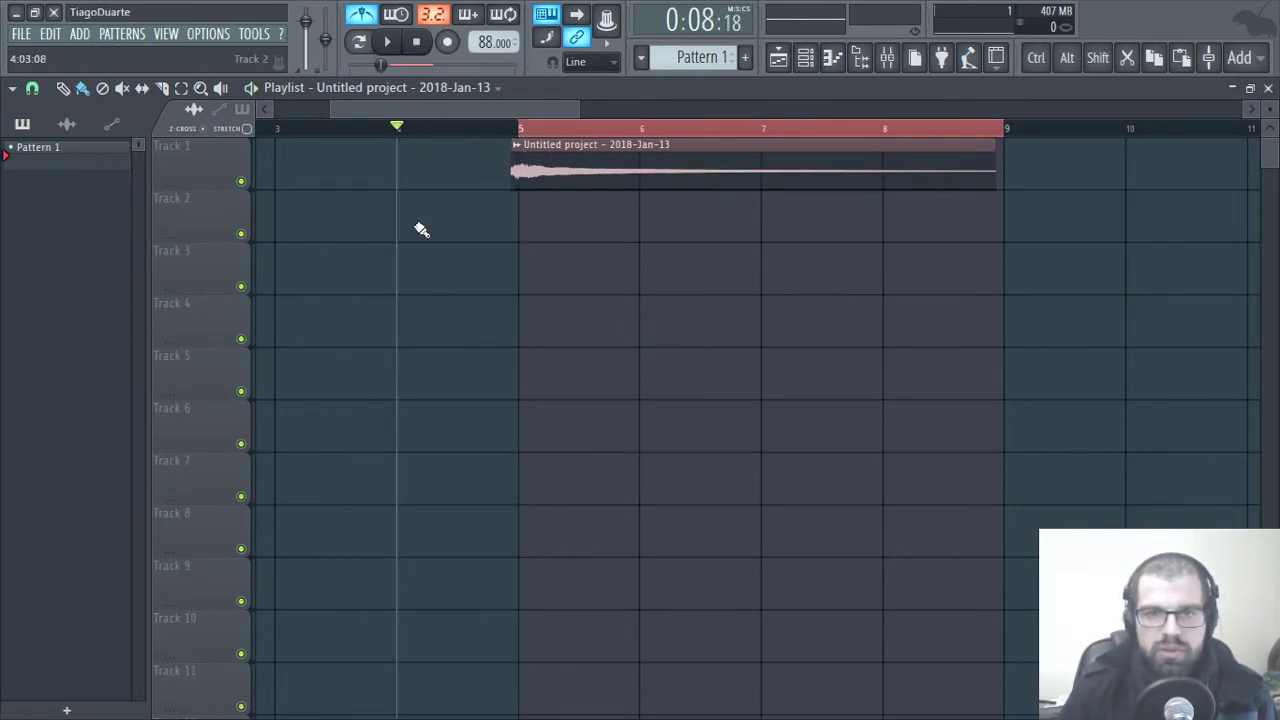
key(space)
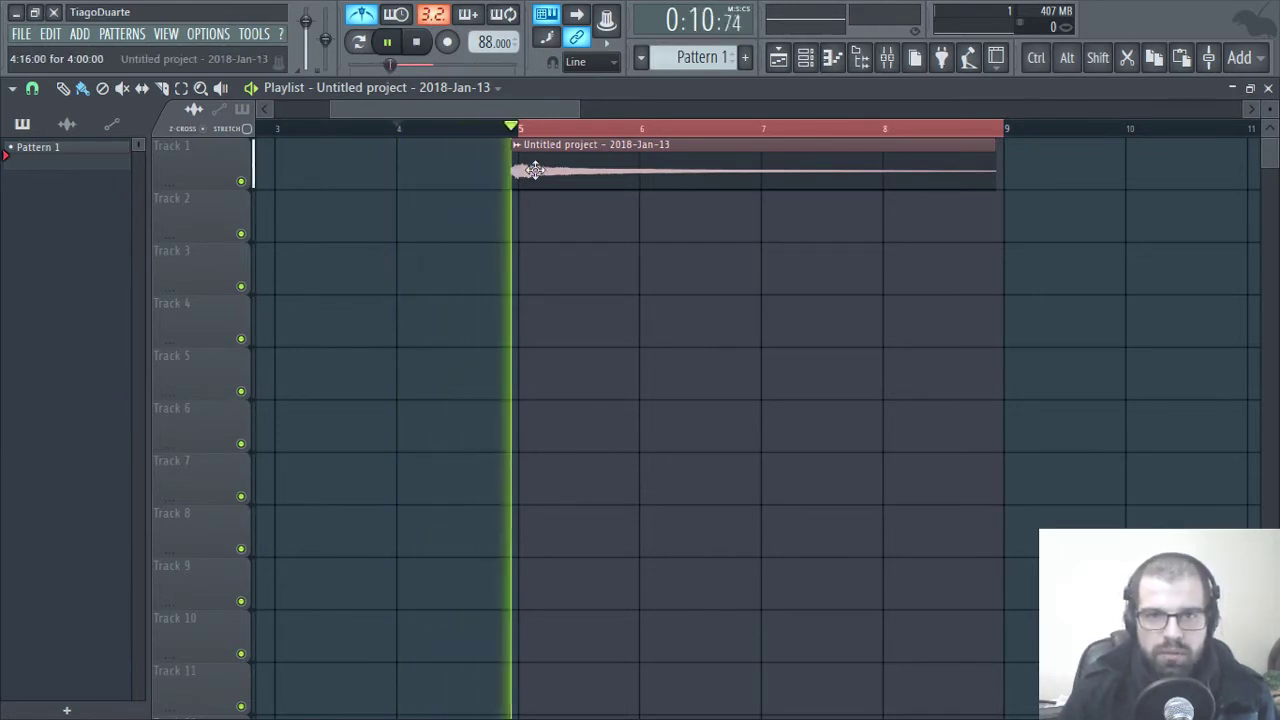
key(space)
key(space)
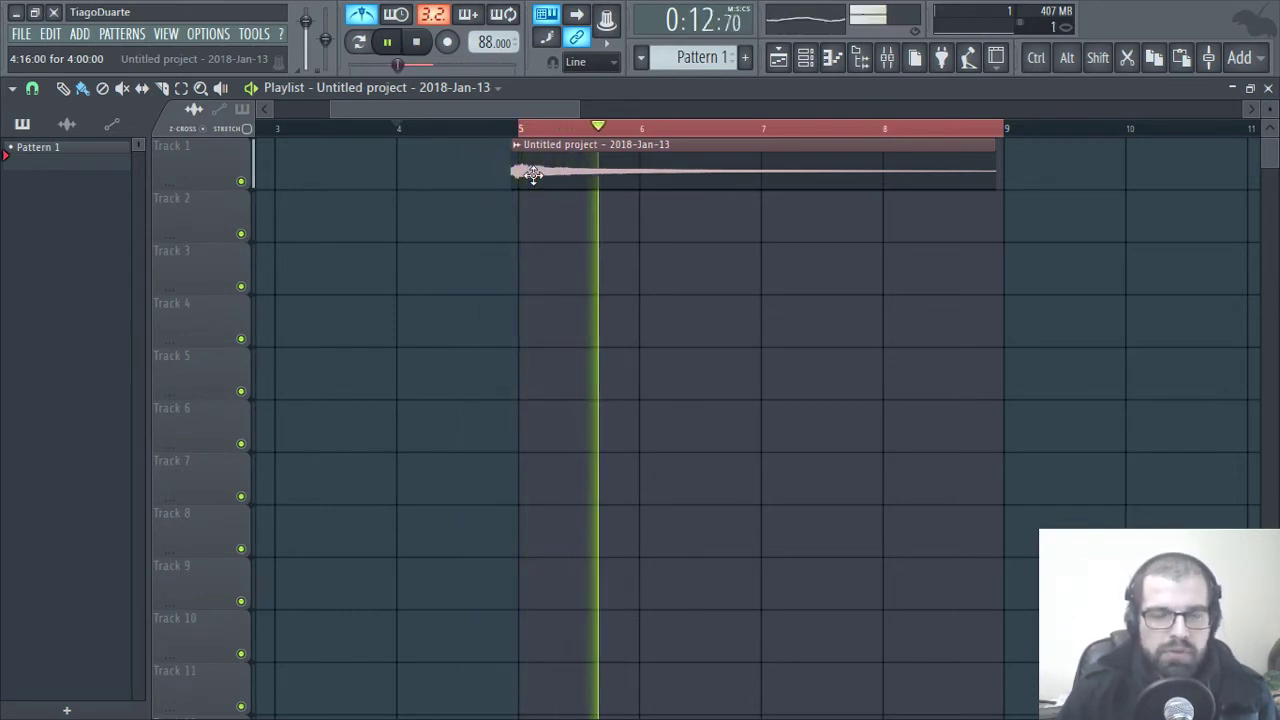
key(space)
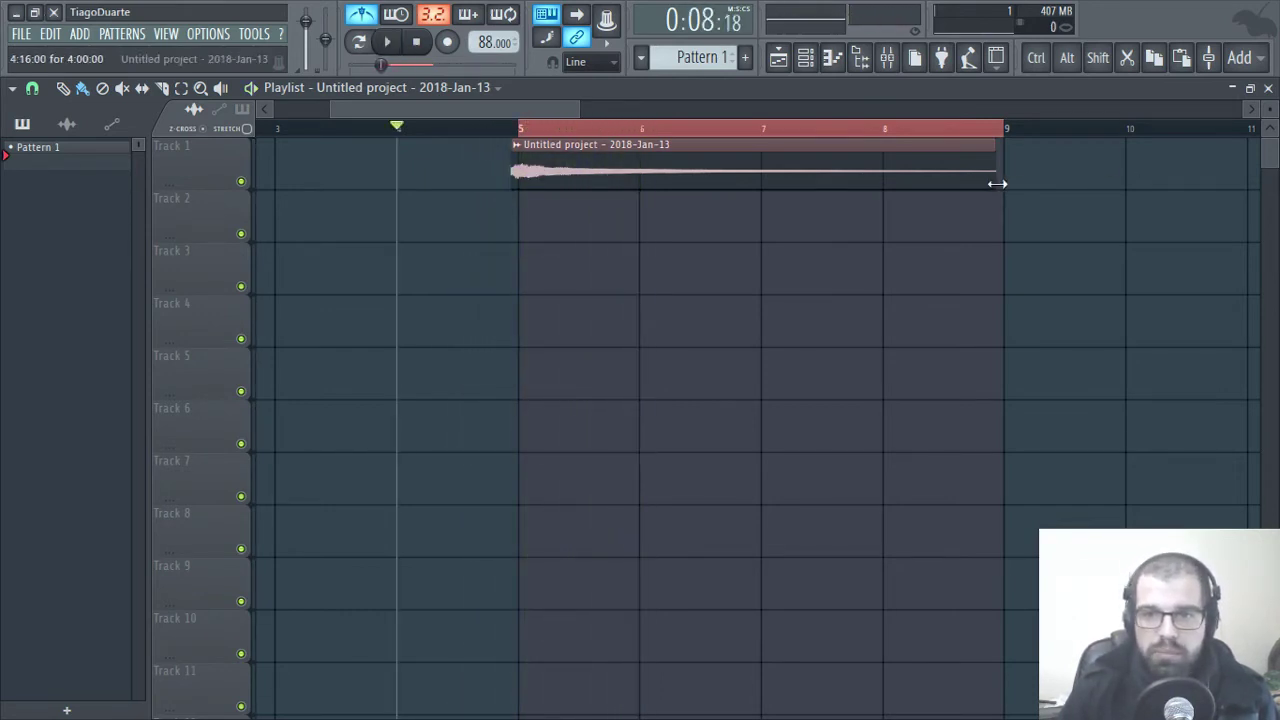
- Shorten the Track 1 clip to two bars and review the Cut and By groups in its channel settings
drag(997, 184, 696, 189)
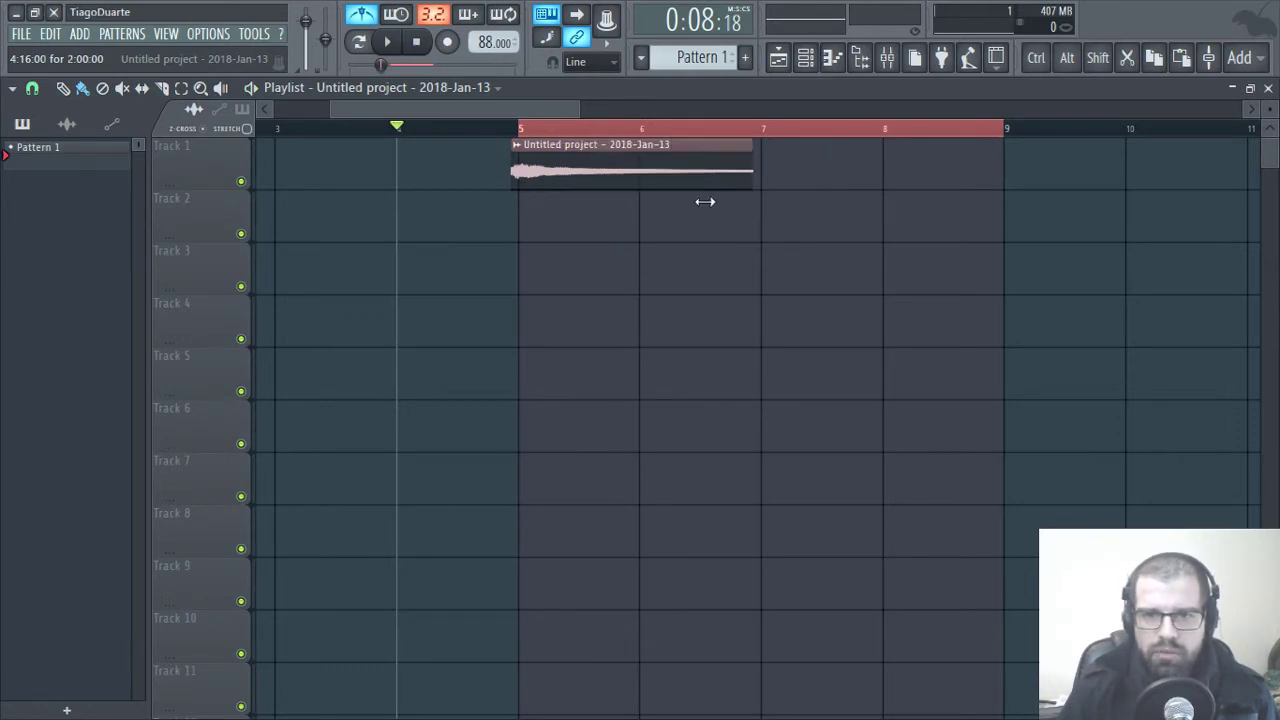
double_click(569, 175)
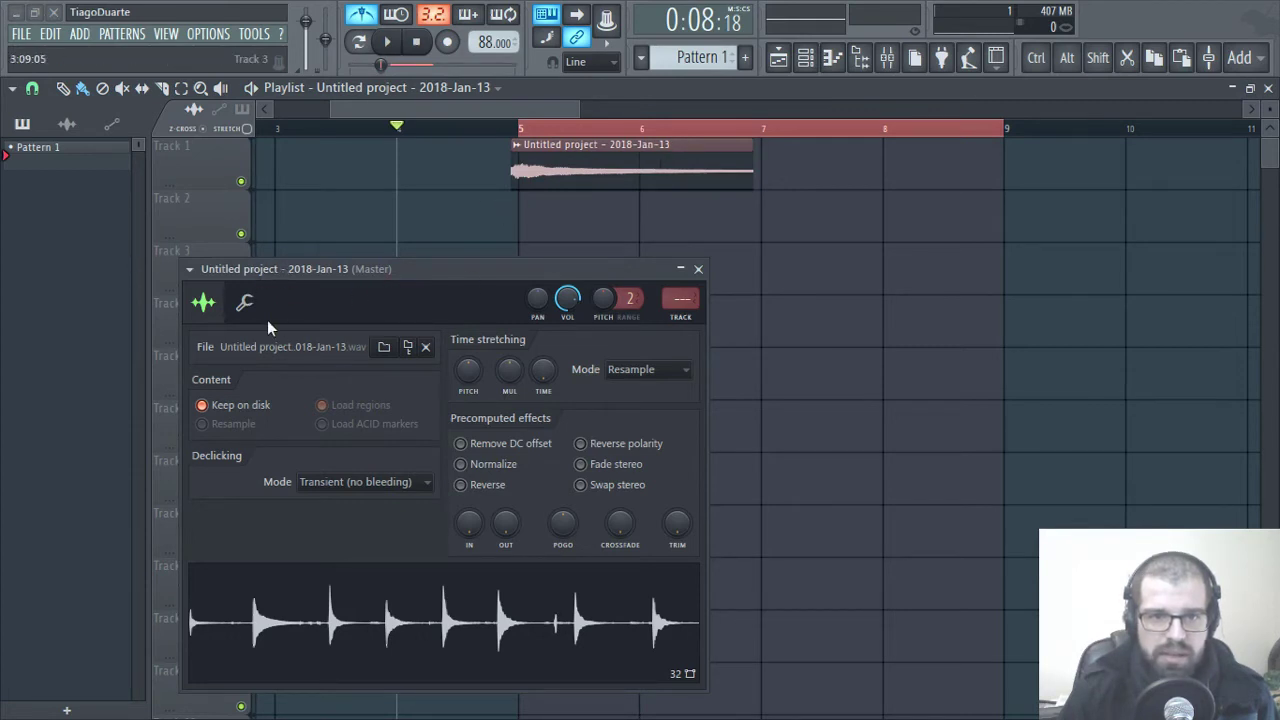
click(245, 303)
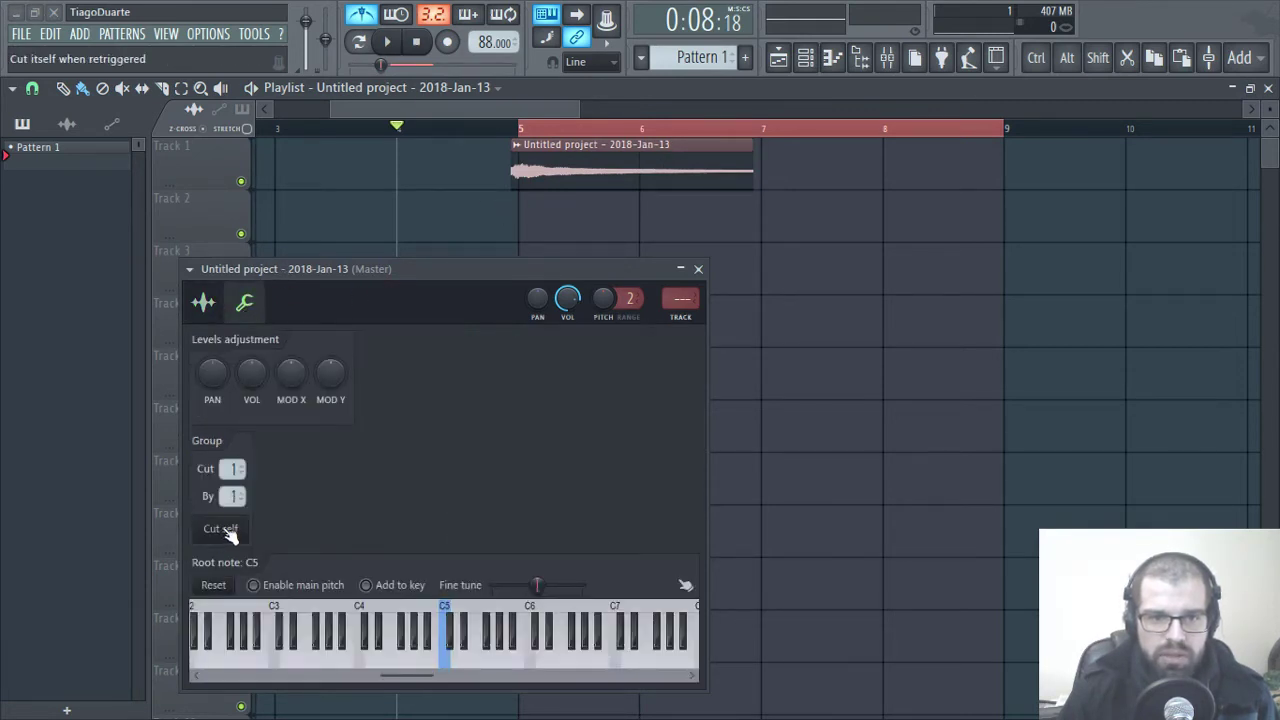
click(698, 268)
- Copy the Track 1 clip to Track 2 starting at 5:16:00 and clear the Cut and By groups in its channel settings
drag(548, 166, 669, 218)
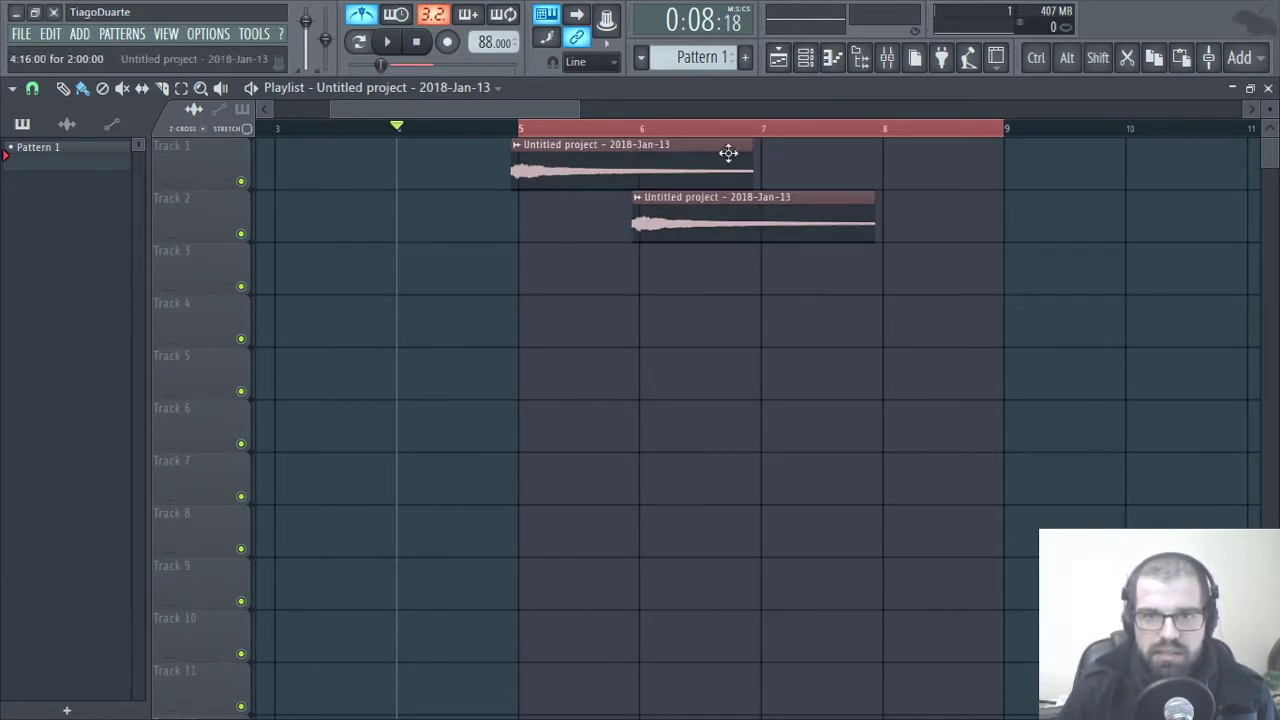
ctrl+scroll(581, 225, up, 3)
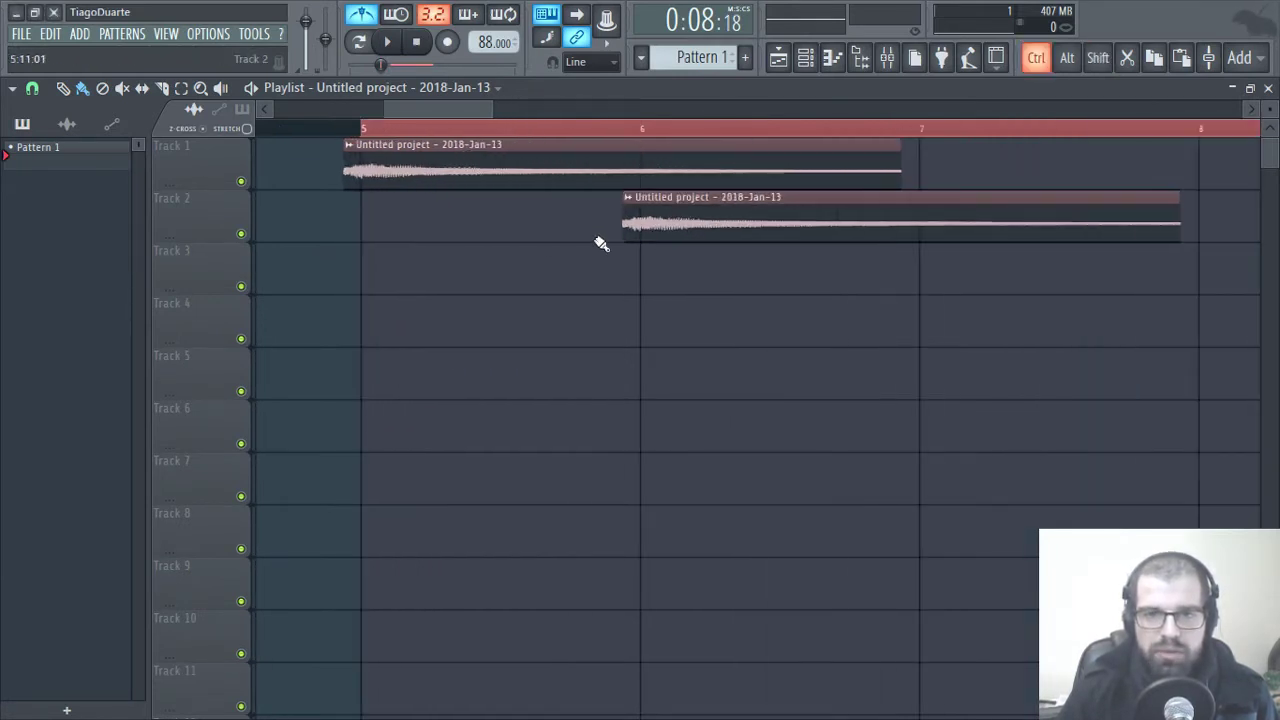
double_click(711, 217)
click(246, 304)
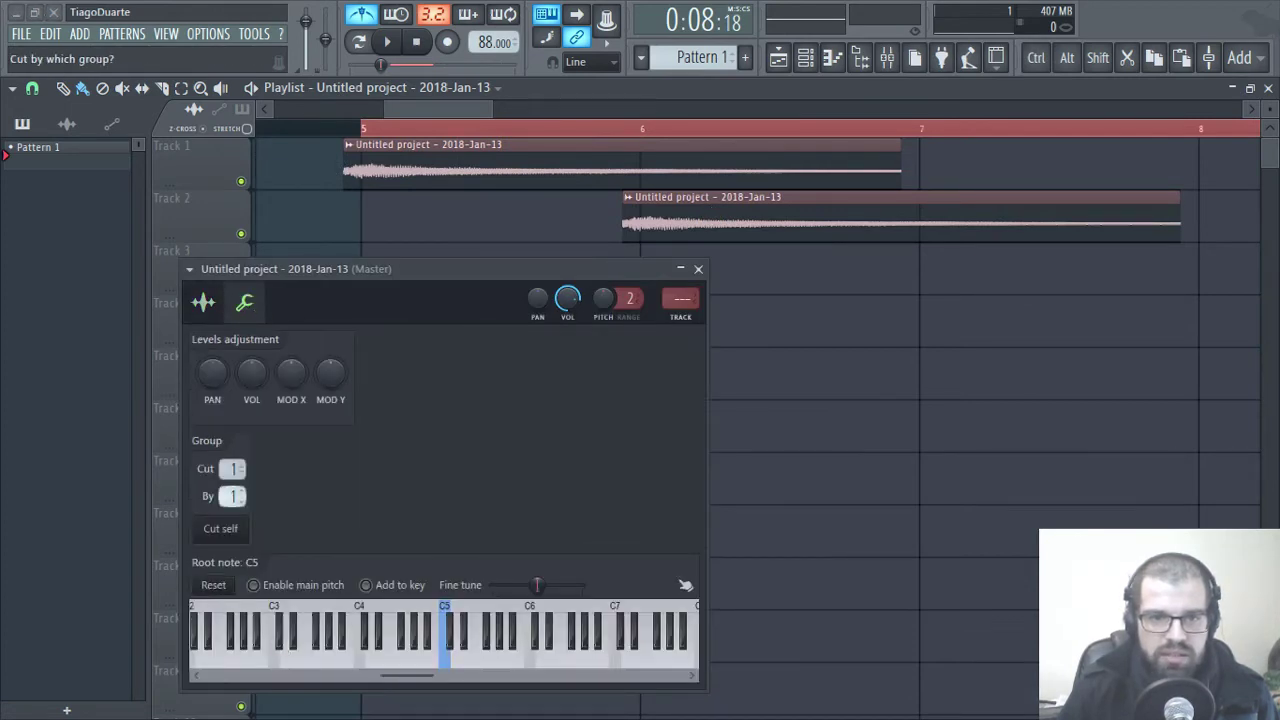
click(698, 269)
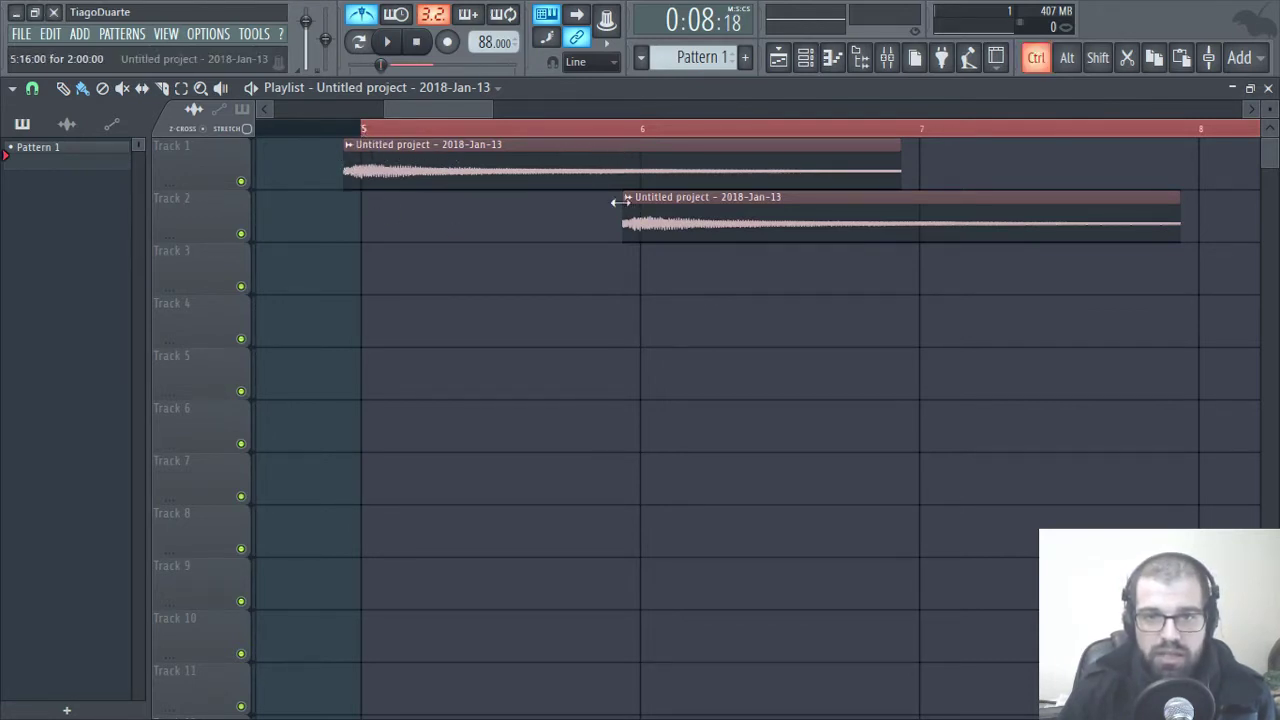
- Highlight the Track 2 and Track 1 clips in turn, deselect them, and play from bar 5 to hear their overlap
drag(590, 238, 646, 198)
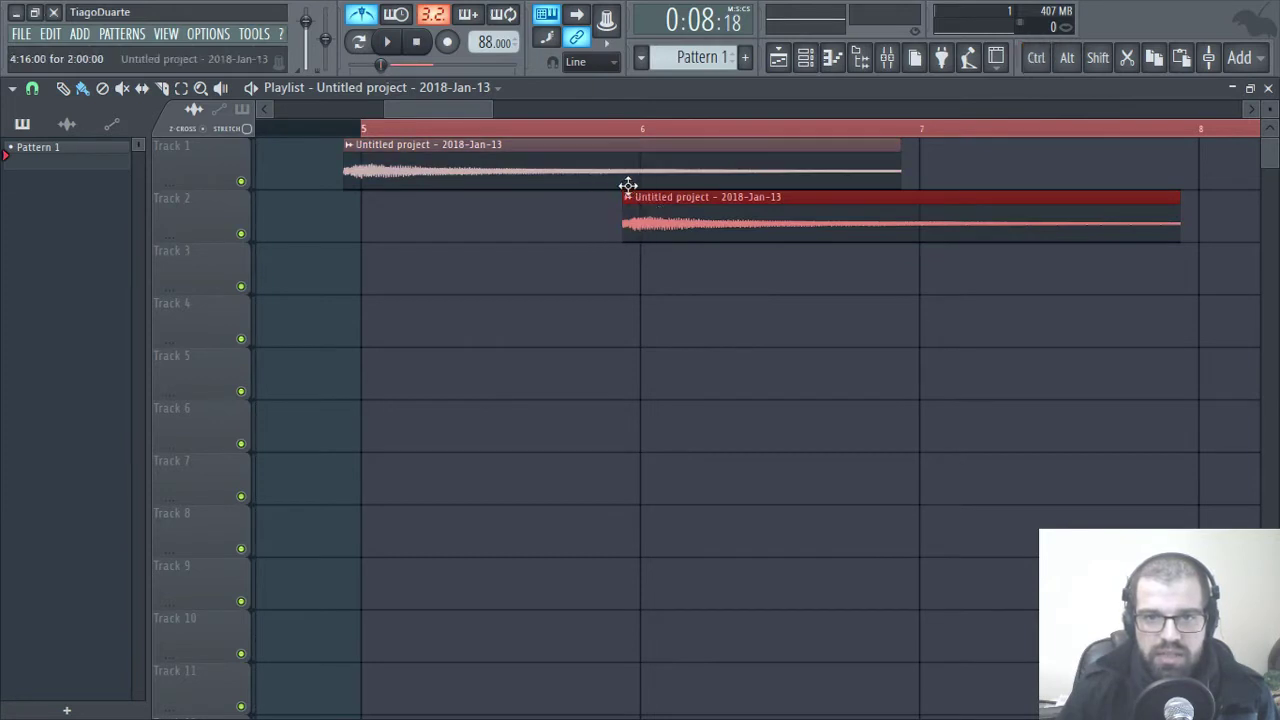
drag(978, 155, 627, 181)
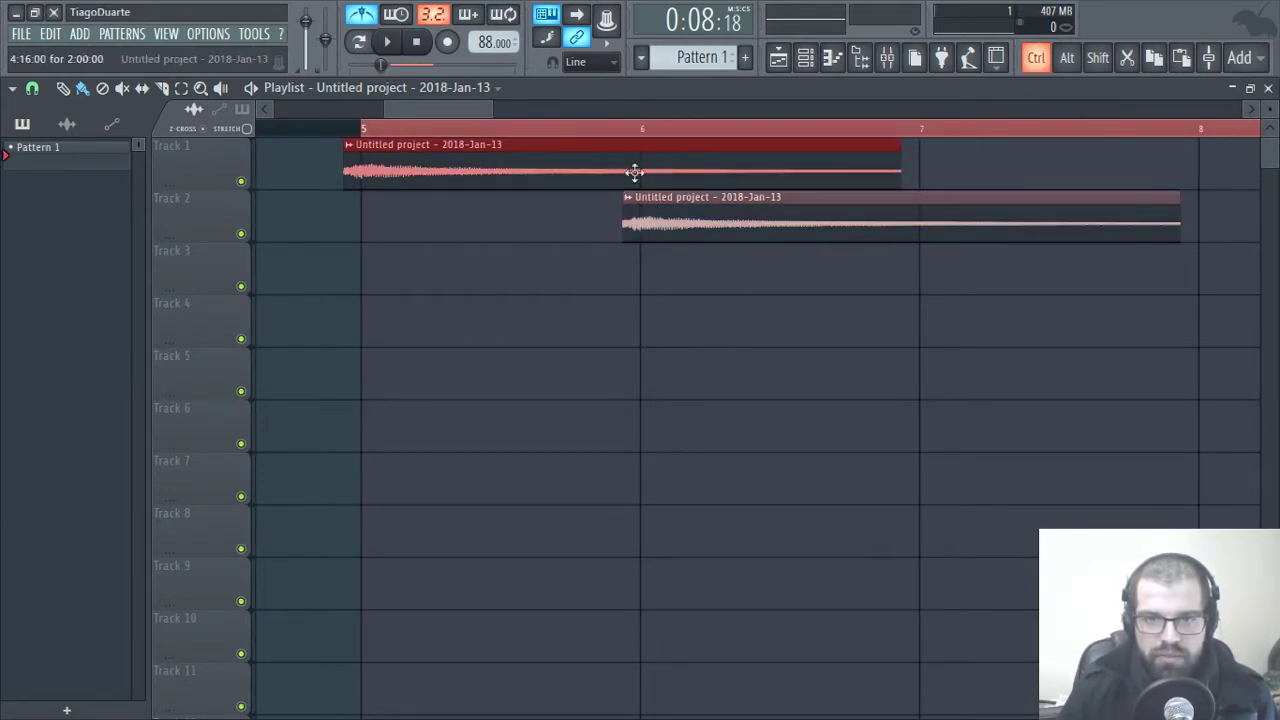
ctrl+click(736, 355)
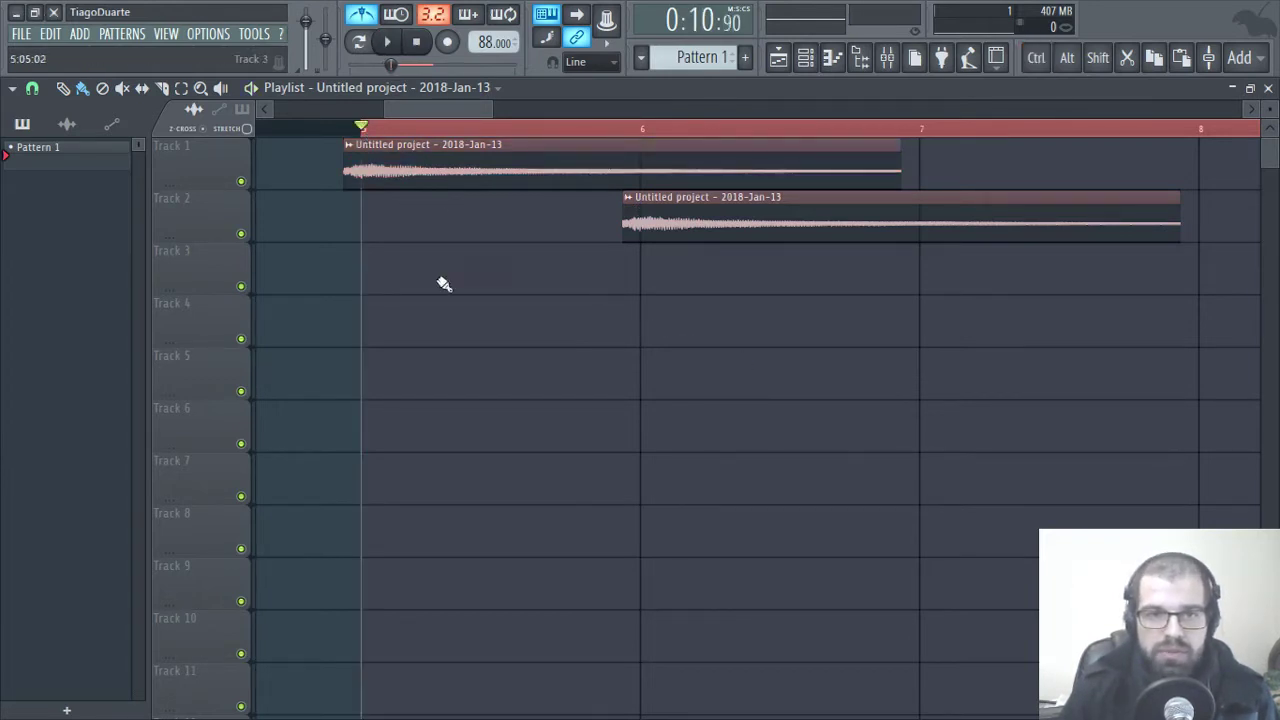
key(space)
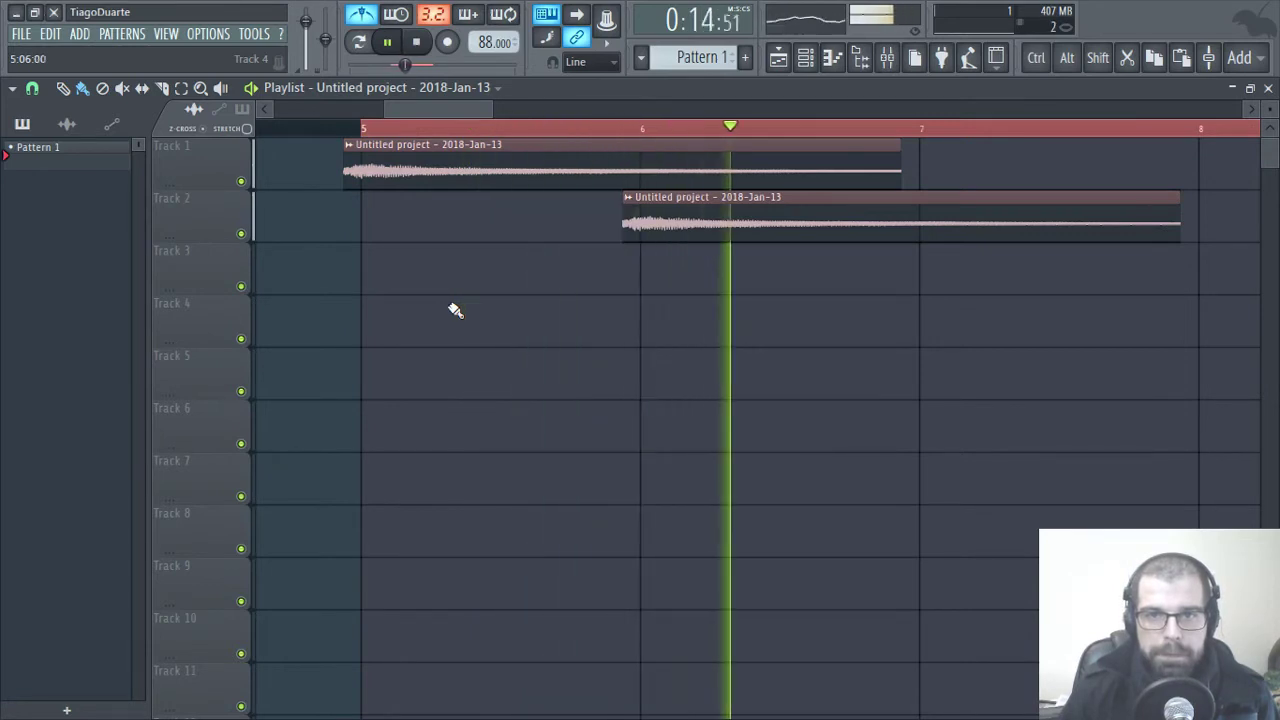
key(space)
- Move the Track 2 clip at bar 13 to Track 3, starting just before bar 6 at 5:15:22, and play from bar 5
scroll(917, 330, down, 2)
drag(898, 328, 340, 350)
scroll(608, 346, down, 1)
drag(608, 348, 945, 320)
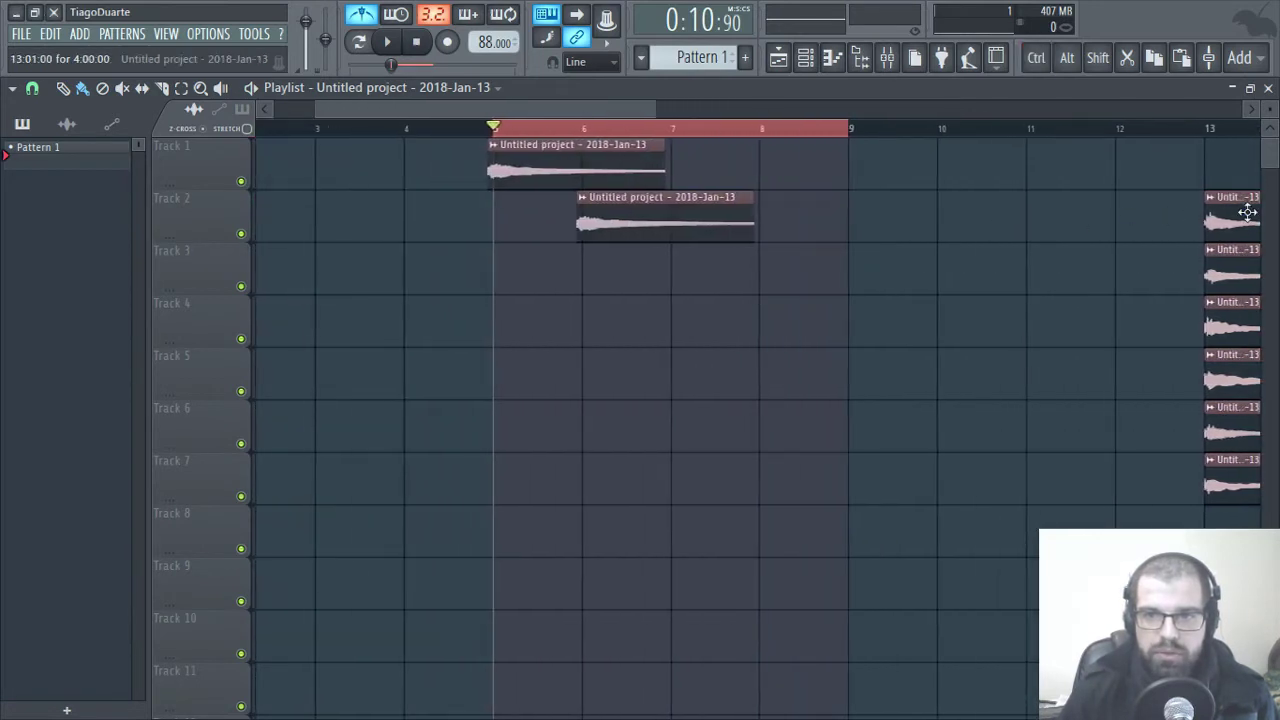
drag(1248, 212, 614, 289)
scroll(585, 305, up, 3)
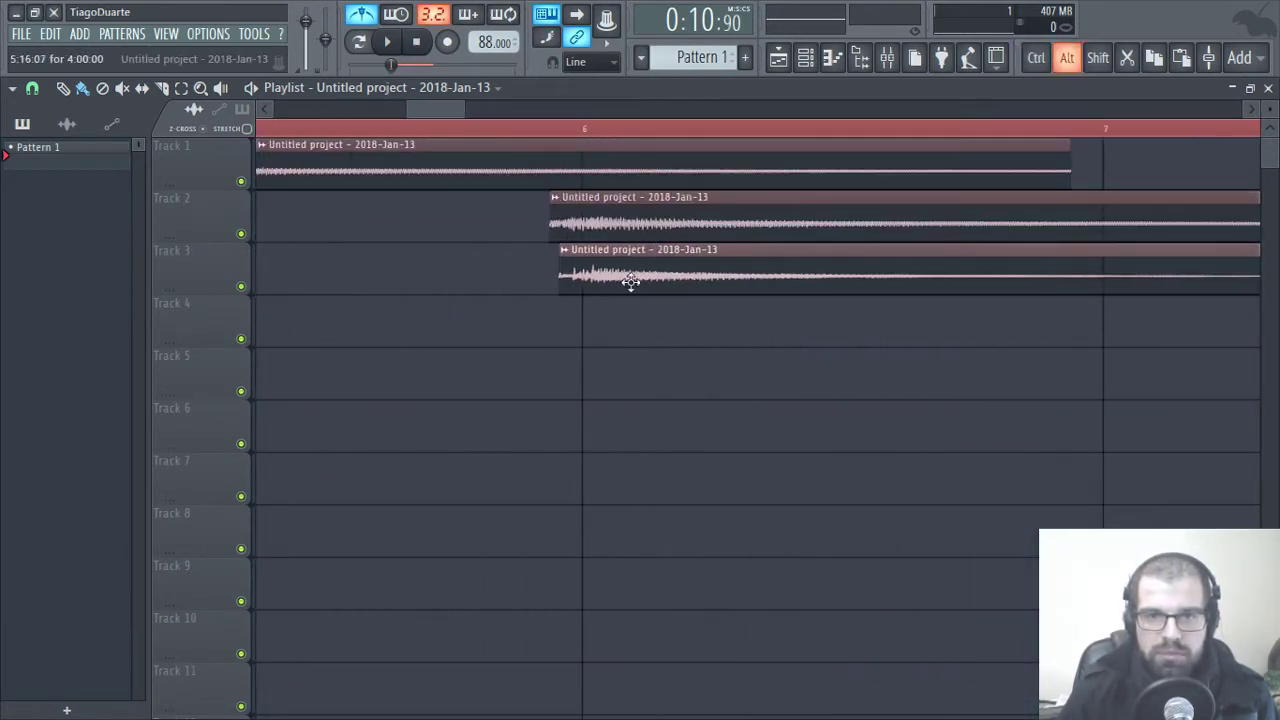
key(space)
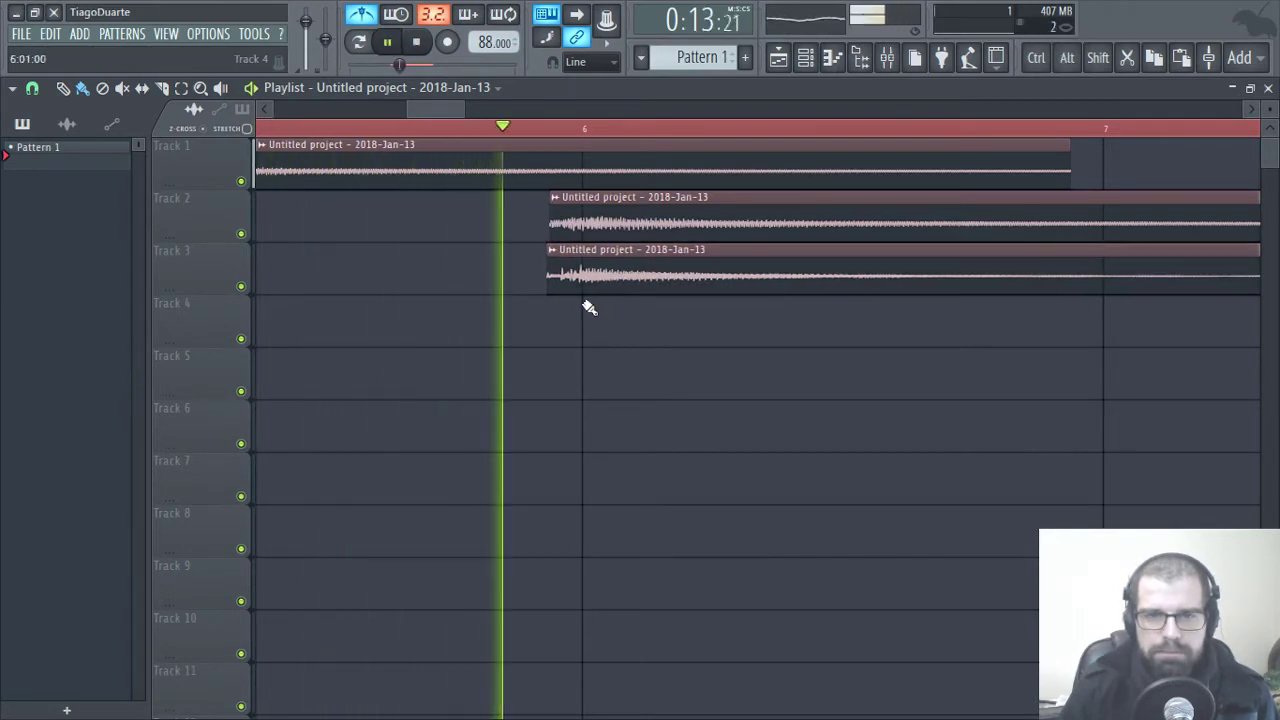
key(space)
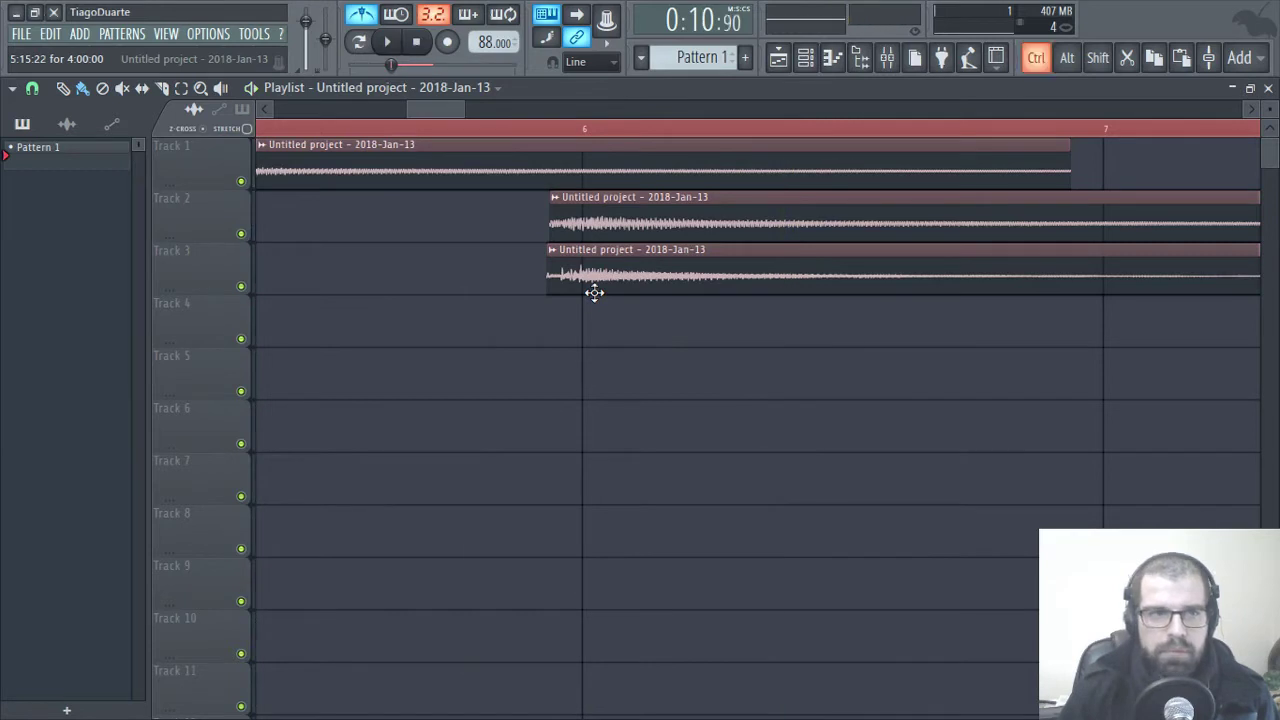
- Move the Track 3 clip to start exactly on bar 6, at 6:01:00
scroll(600, 305, down, 3)
scroll(600, 305, down, 2)
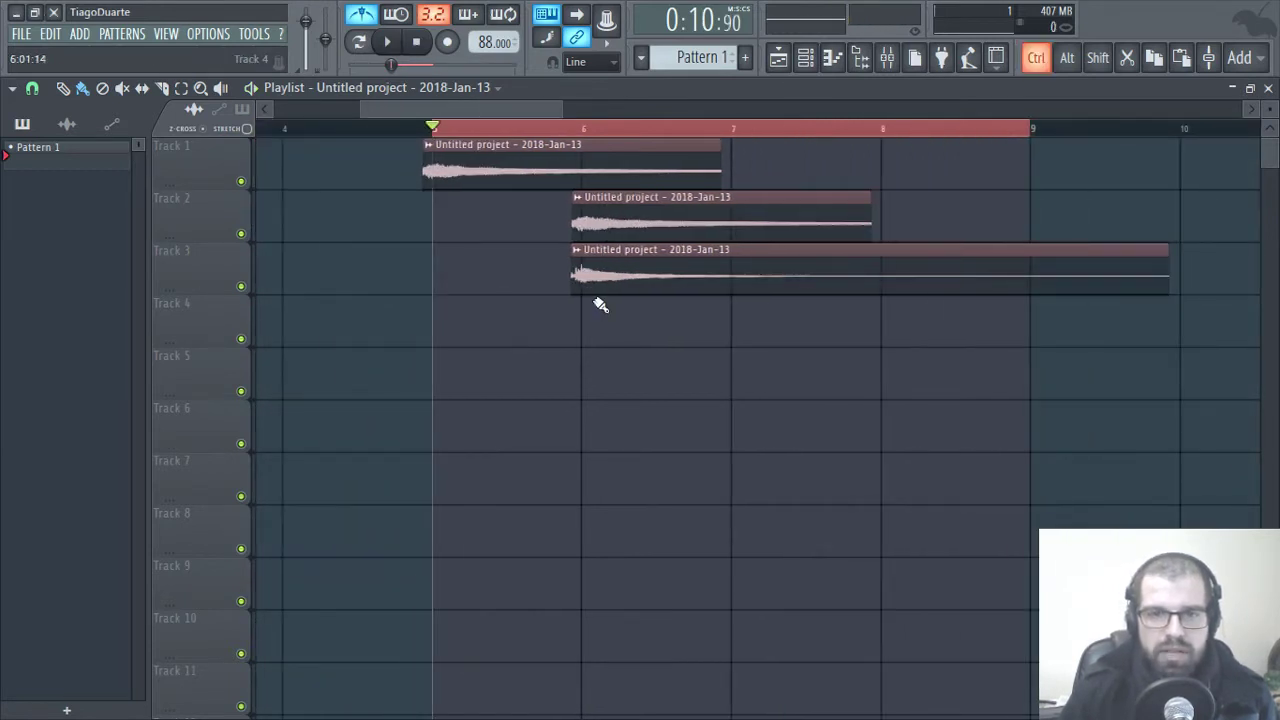
drag(690, 270, 713, 288)
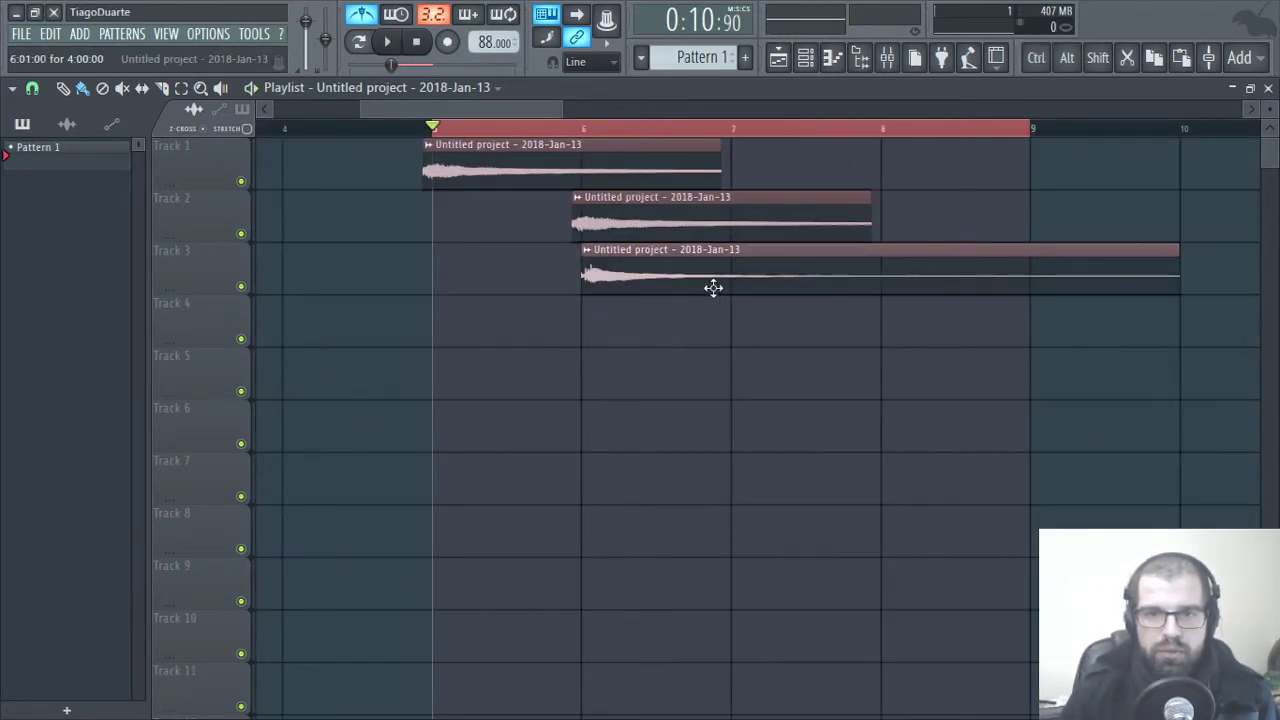
- Restore the cut grouping in the Track 2 clip's channel settings and play the three overlapping clips from bar 5
double_click(647, 193)
click(244, 304)
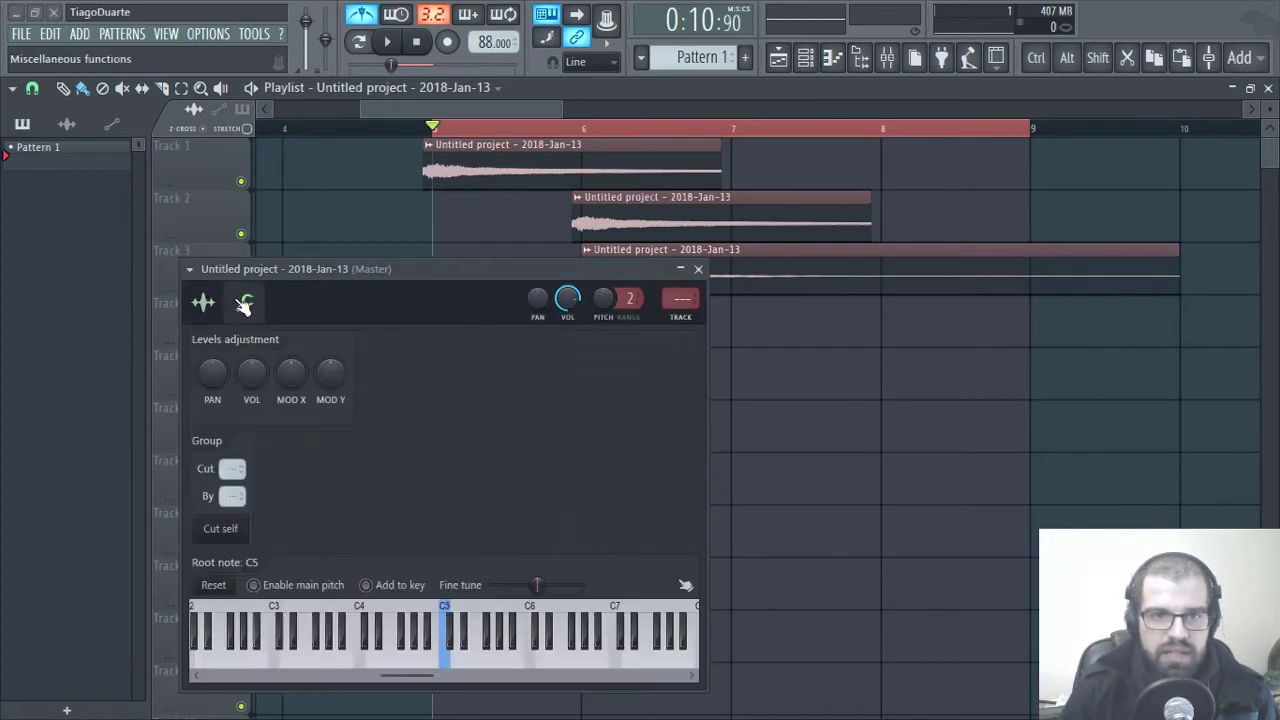
click(698, 270)
key(space)
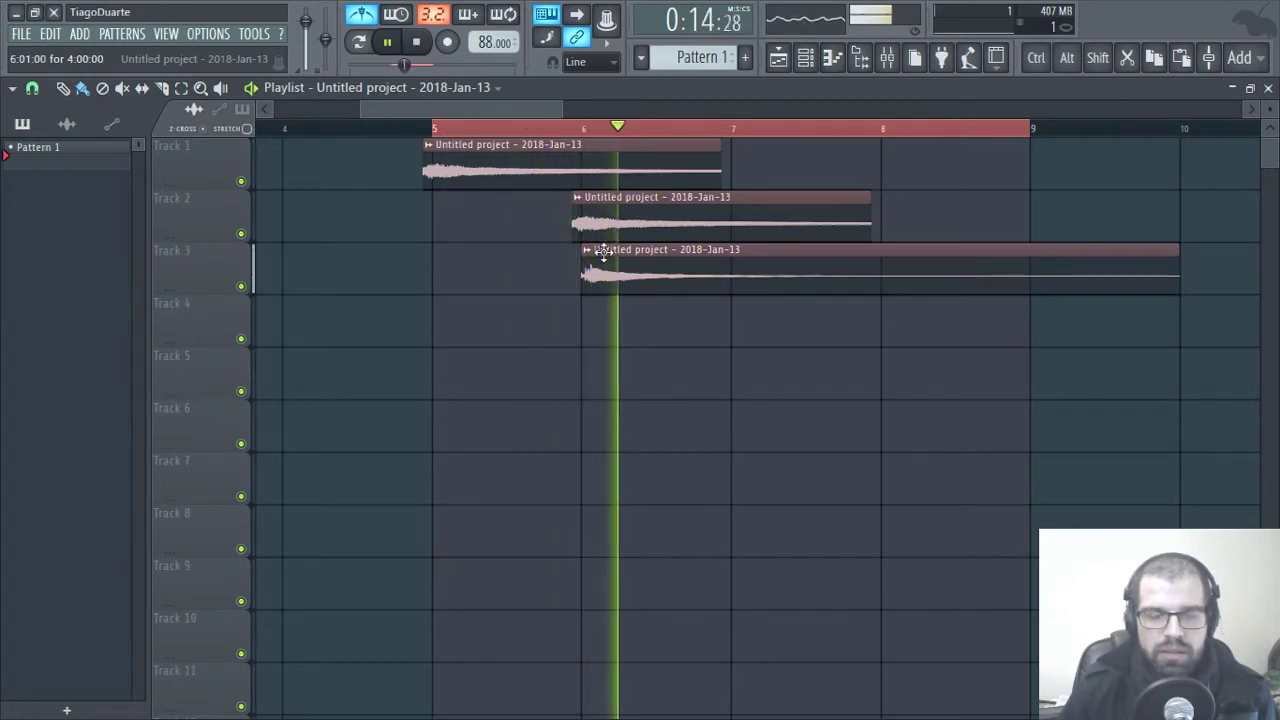
- Stop playback and move the Track 3 clip from bar 6 back to bar 13 on Track 2
key(space)
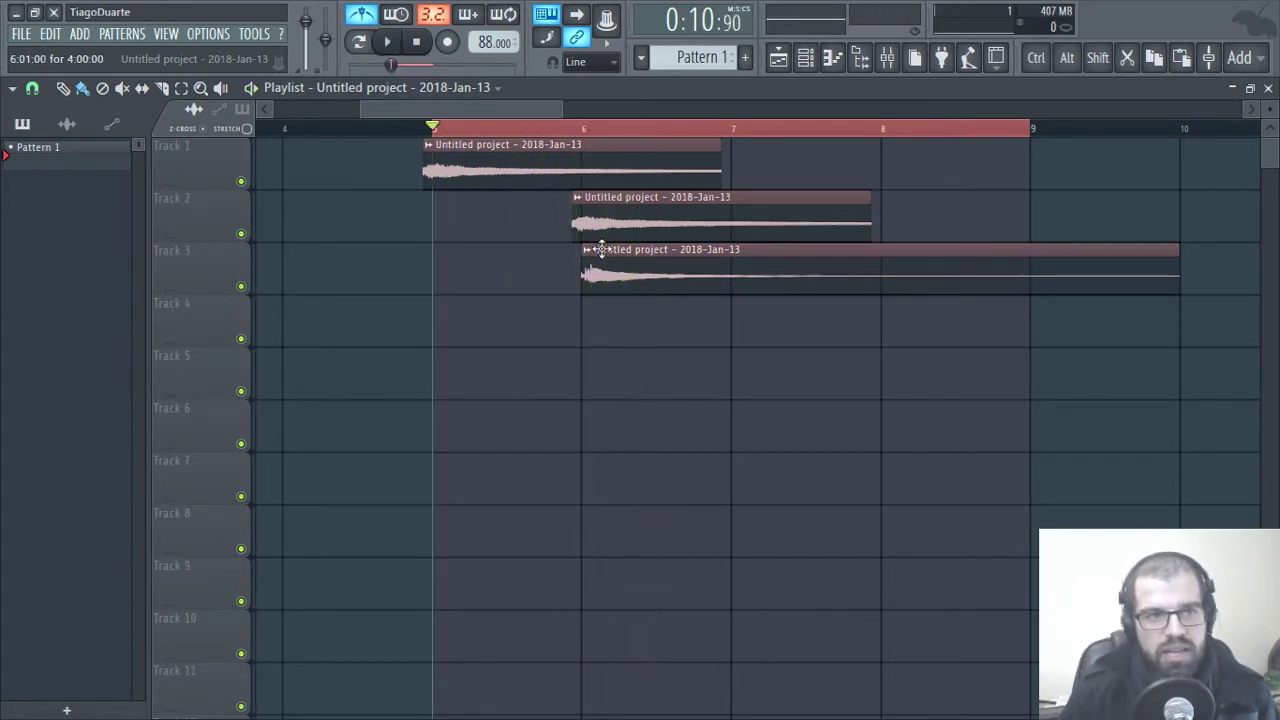
drag(656, 266, 731, 319)
drag(803, 267, 1209, 198)
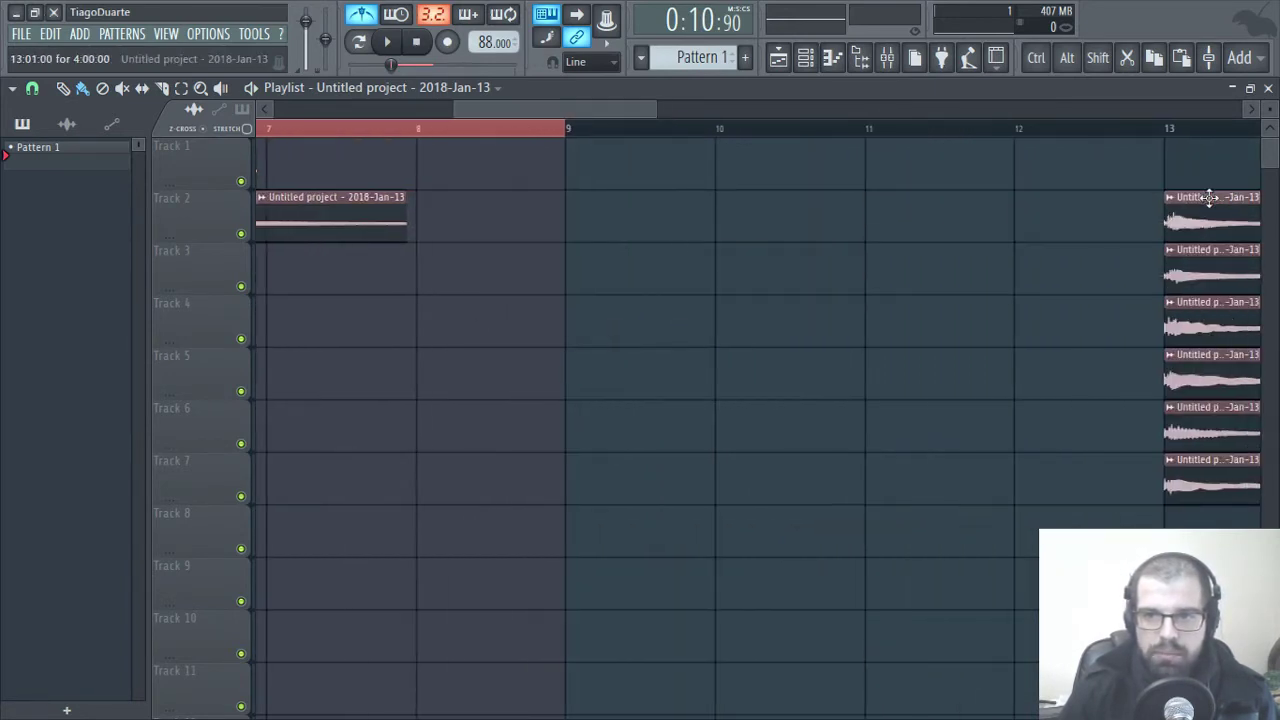
- Play the two remaining clips from bar 5 and copy the Track 1 clip to start just before bar 7 on the same track
scroll(660, 328, up, 3)
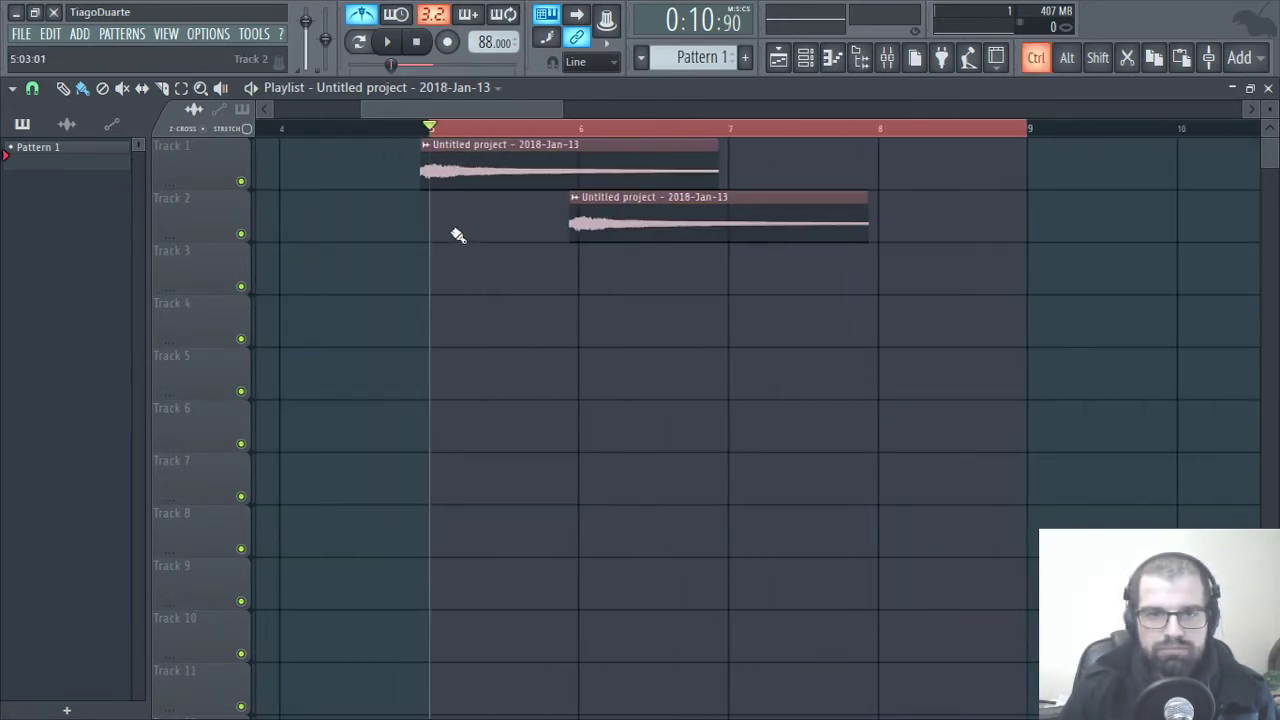
scroll(458, 235, up, 2)
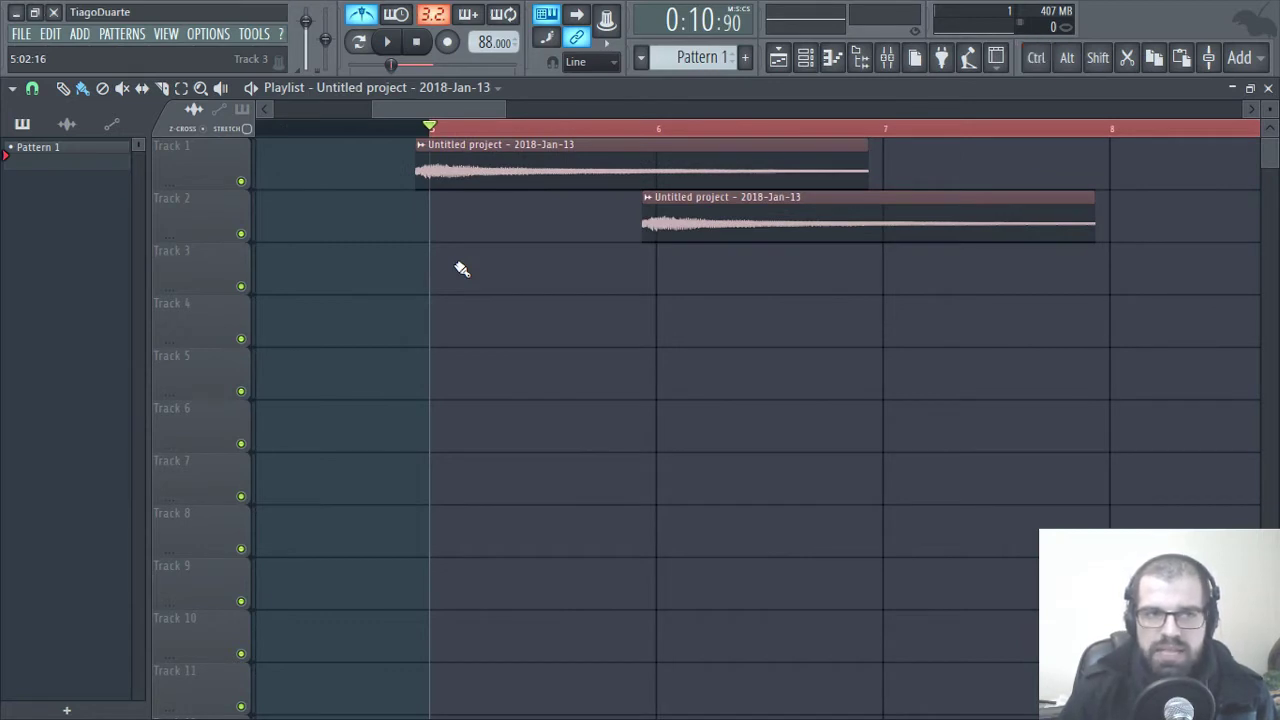
key(space)
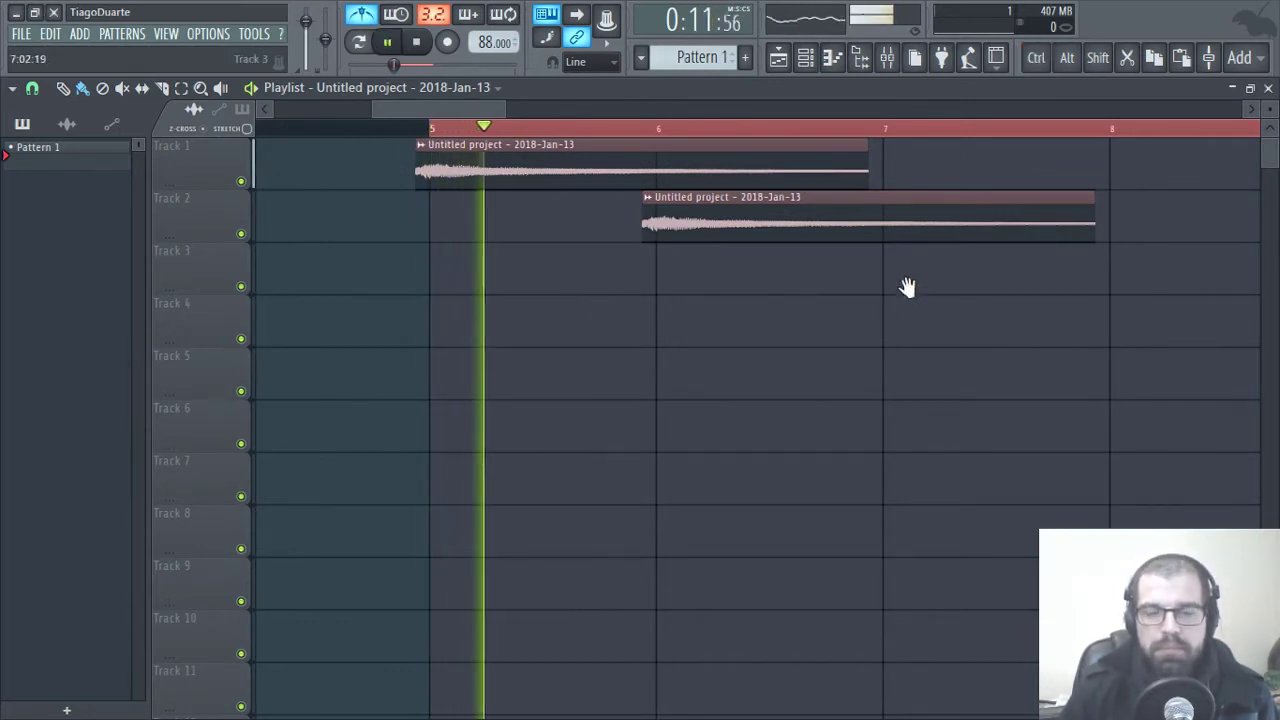
scroll(694, 320, down, 1)
scroll(634, 304, down, 3)
mouse_move(606, 223)
mouse_down()
mouse_move(743, 223)
mouse_move(728, 196)
mouse_up()
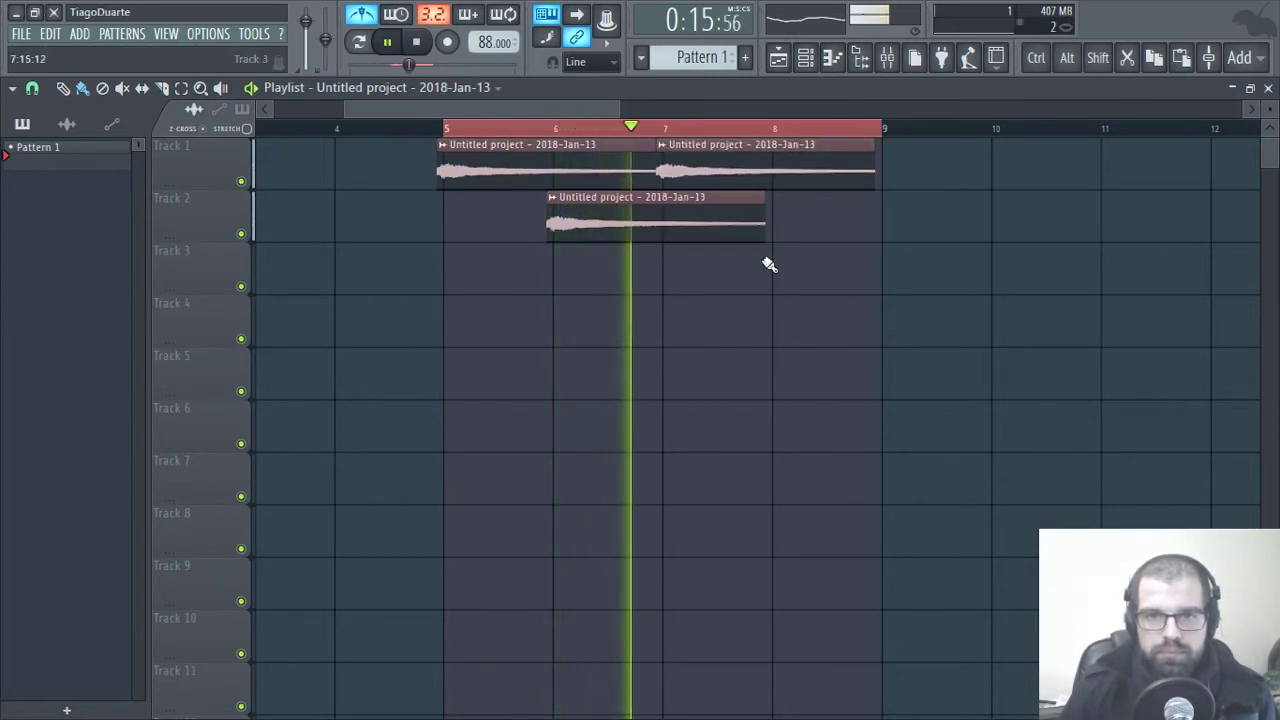
- Move the Track 3 clip from bar 13 to bar 9 and the Track 2 clip from bar 13 to bar 8
scroll(437, 291, down, 4)
drag(960, 265, 476, 276)
drag(915, 222, 423, 240)
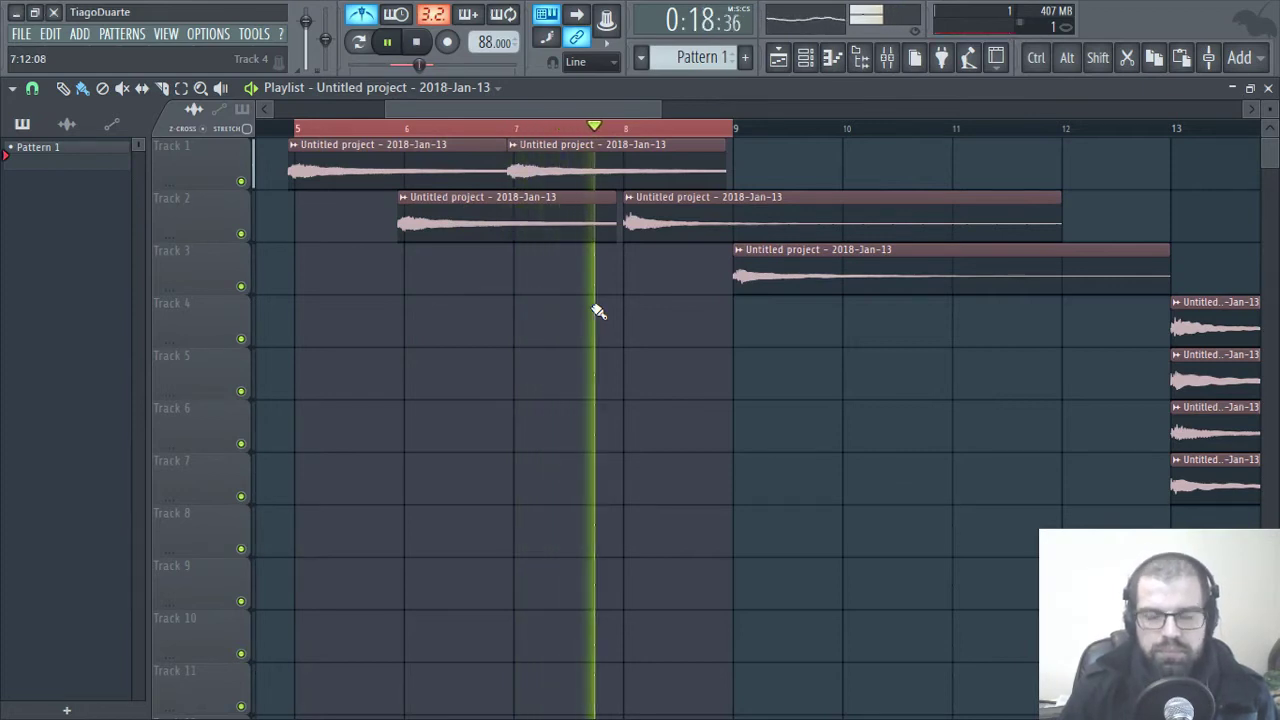
- Nudge the Track 2 clip at bar 8 to start at 7:16:00 so its attack lands on the bar line
scroll(629, 291, up, 4)
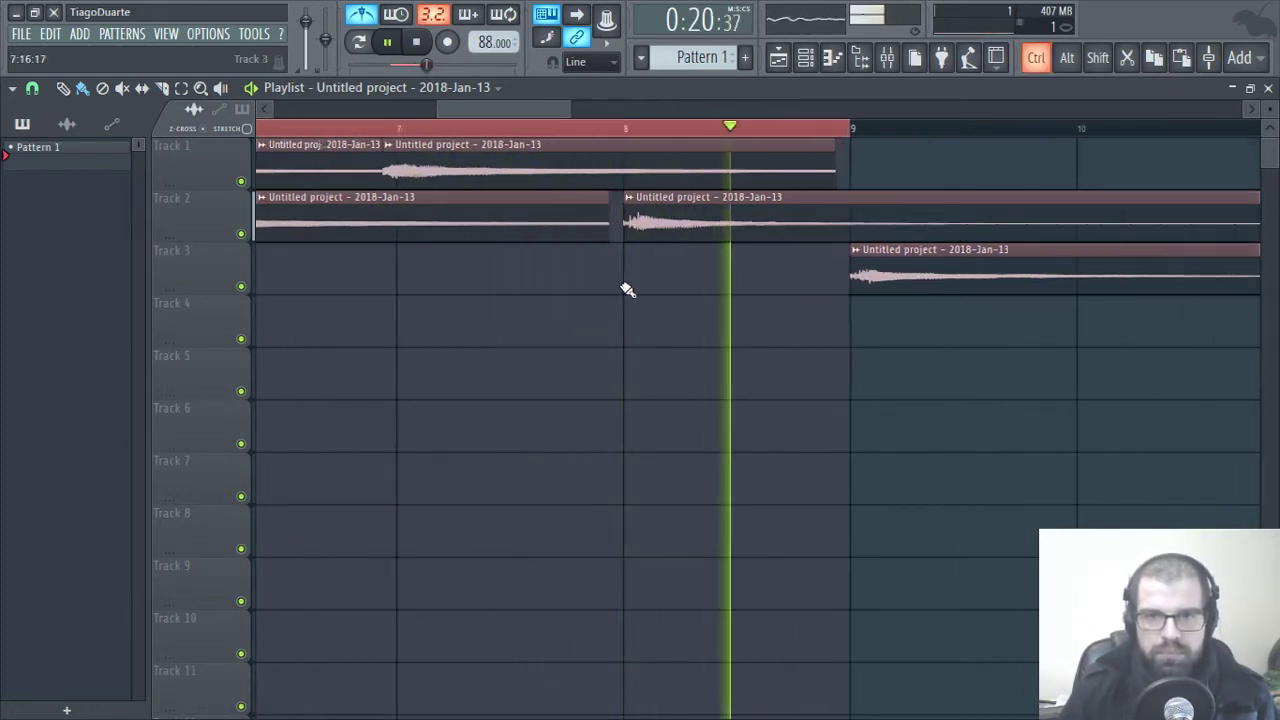
scroll(690, 275, up, 2)
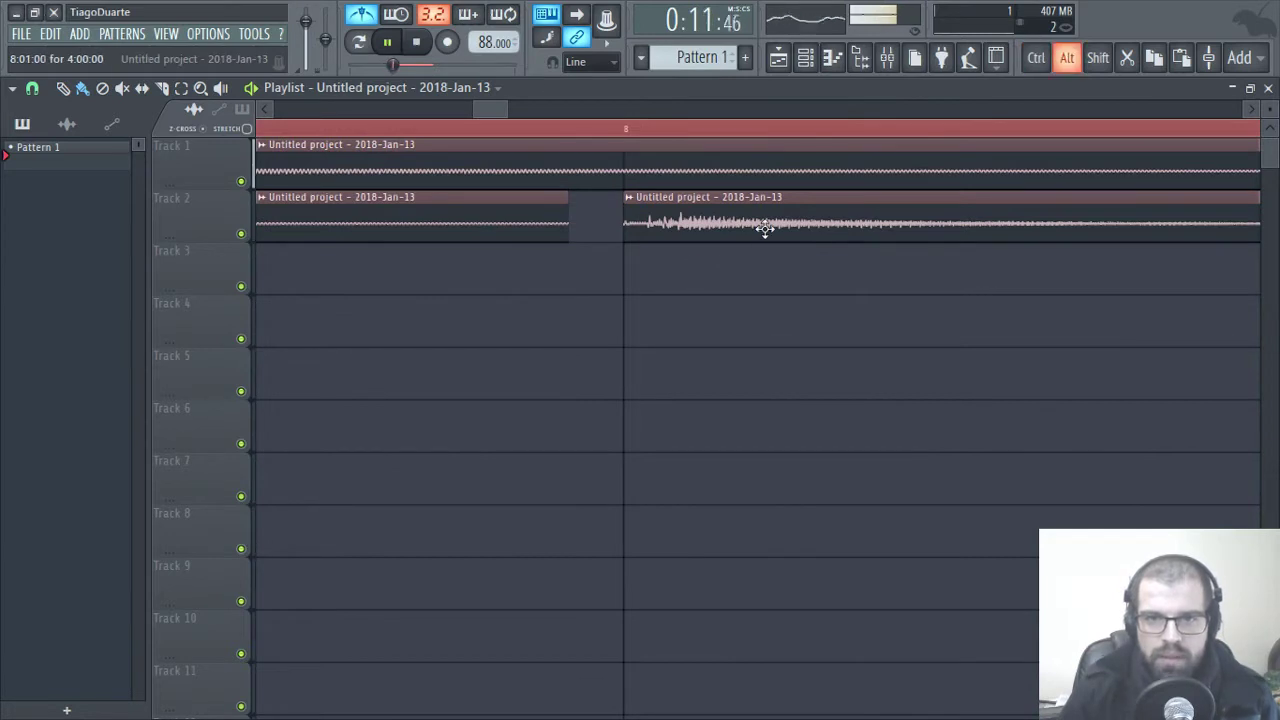
drag(764, 229, 710, 234)
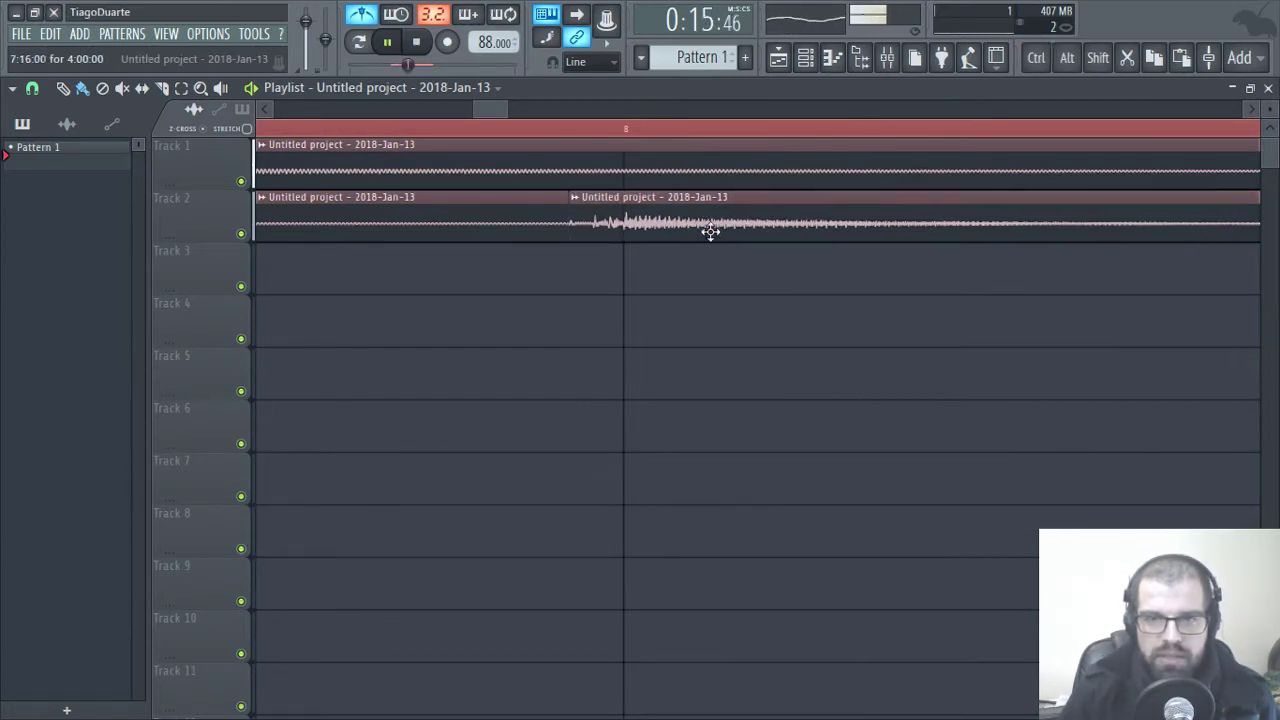
scroll(620, 292, down, 3)
scroll(615, 287, down, 2)
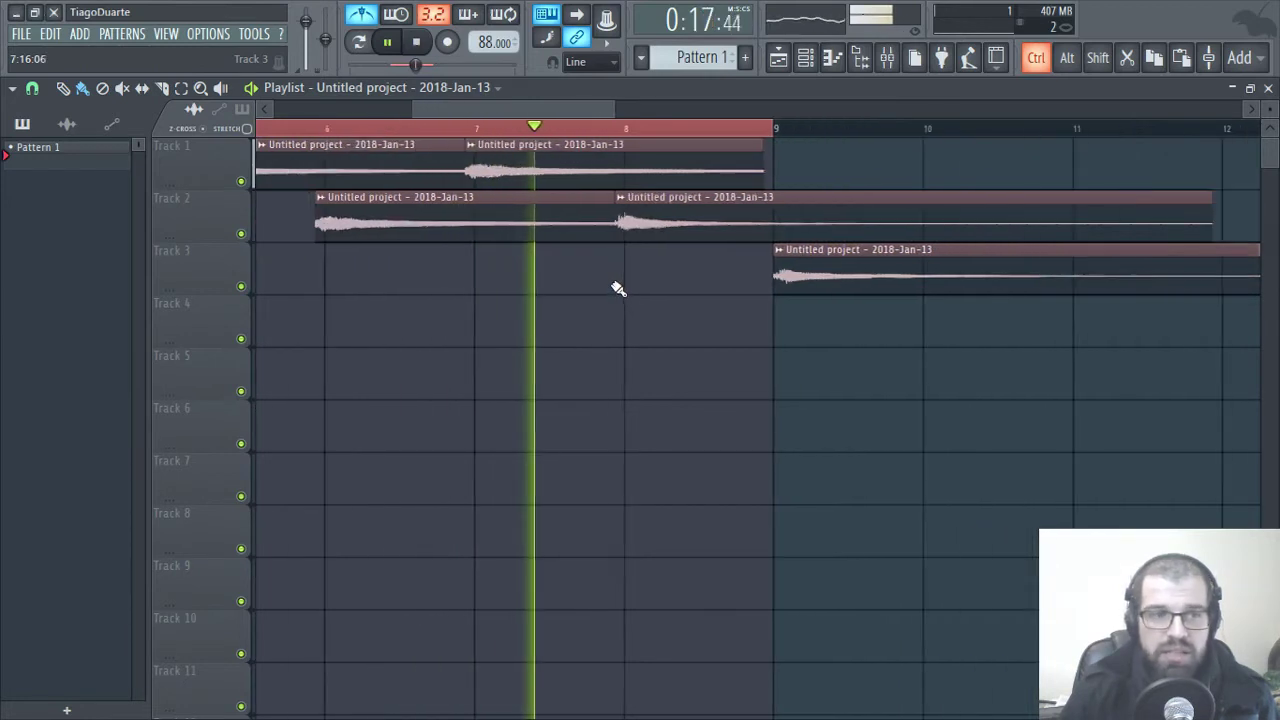
- Move the Track 3 clip from bar 9 to bar 12
scroll(780, 345, up, 2)
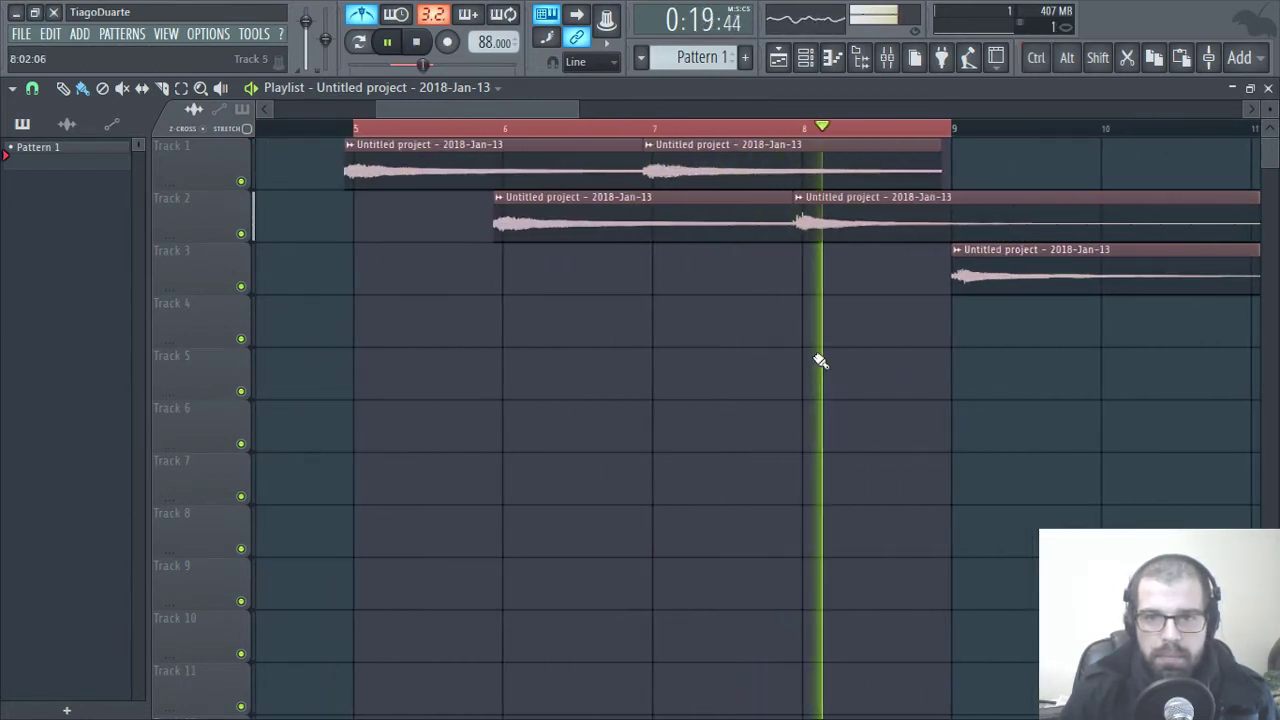
scroll(769, 305, down, 2)
scroll(537, 337, down, 3)
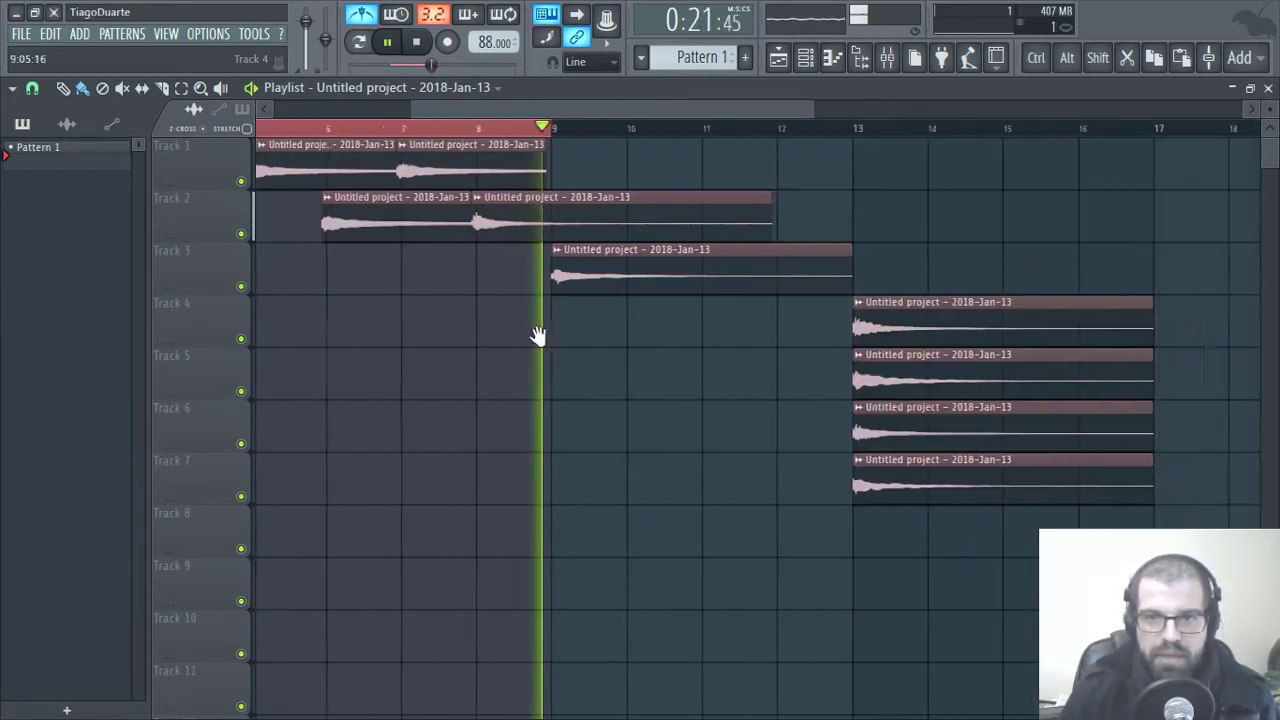
drag(603, 266, 818, 275)
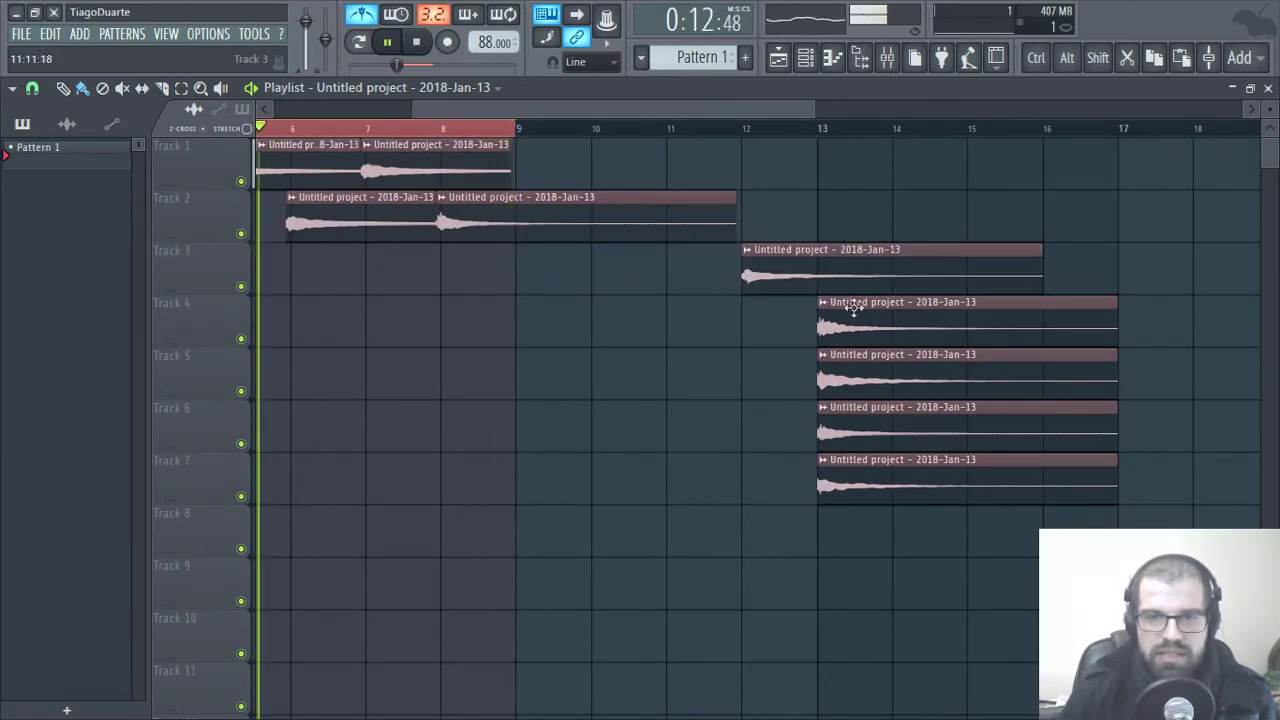
- Duplicate the Track 1 and Track 2 clips of bars 5 to 8 into the following four bars and loop bars 5 to 13
drag(787, 192, 751, 173)
scroll(600, 320, up, 2)
ctrl+click(1068, 175)
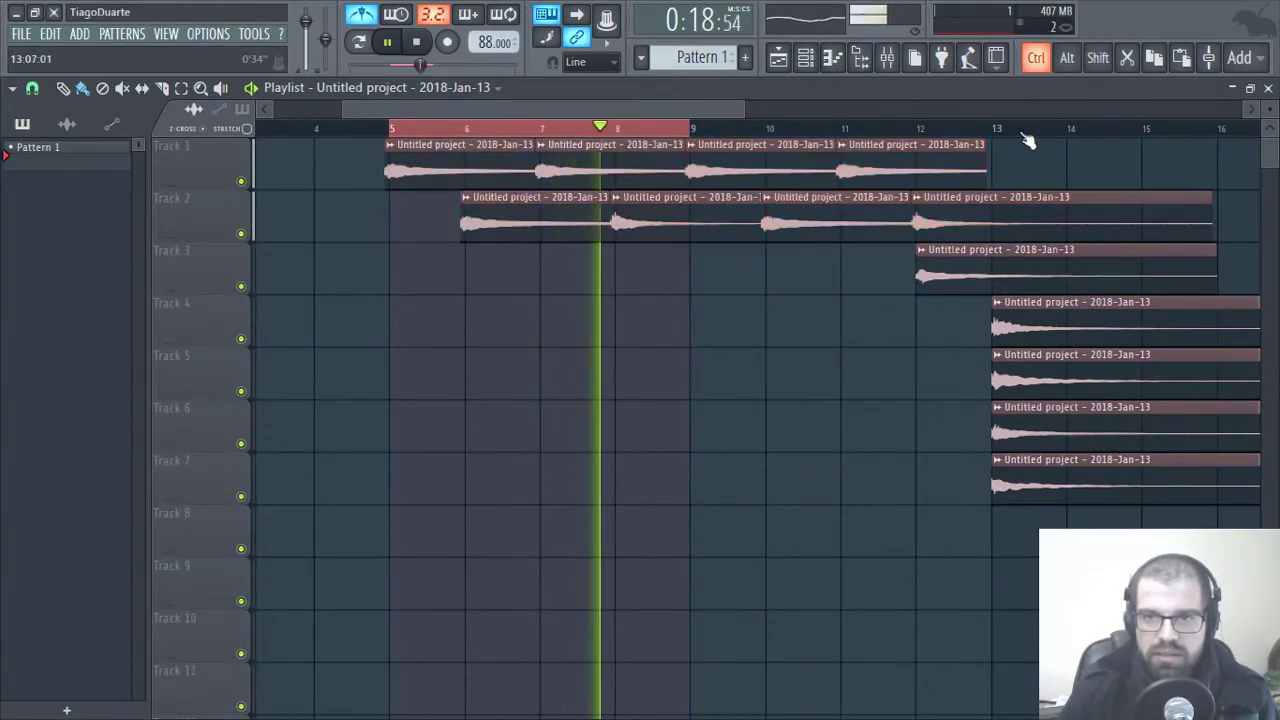
drag(995, 133, 427, 134)
click(931, 341)
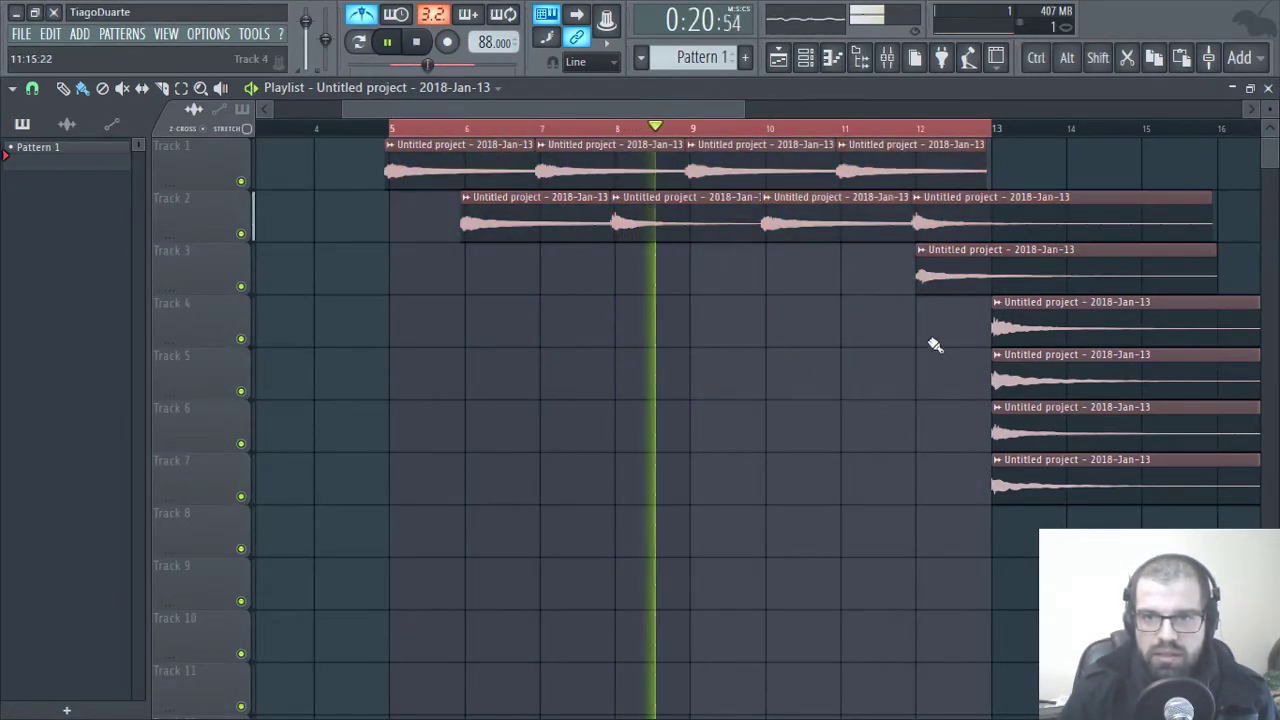
- Delete the Track 2 clip at bar 12 and nudge the Track 3 clip to start at 11:16:03
scroll(944, 285, up, 4)
drag(938, 325, 373, 385)
right_click(544, 223)
drag(522, 270, 491, 275)
scroll(437, 303, up, 4)
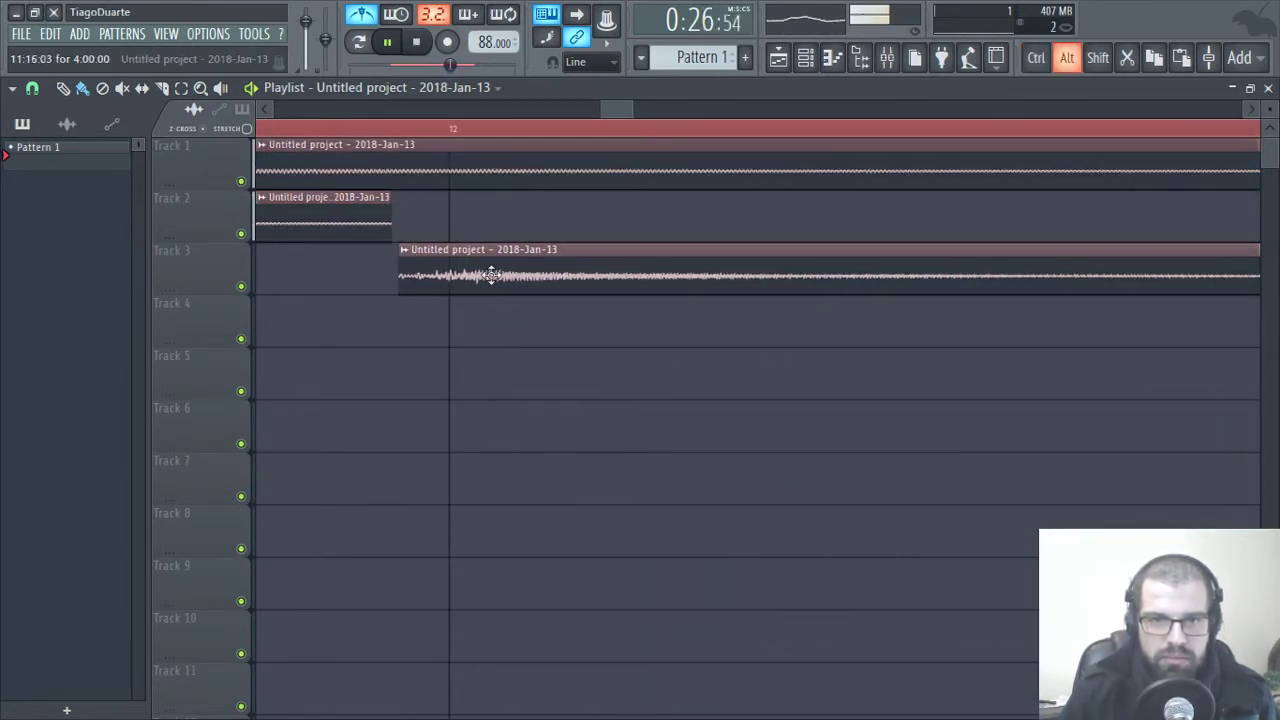
scroll(400, 371, down, 6)
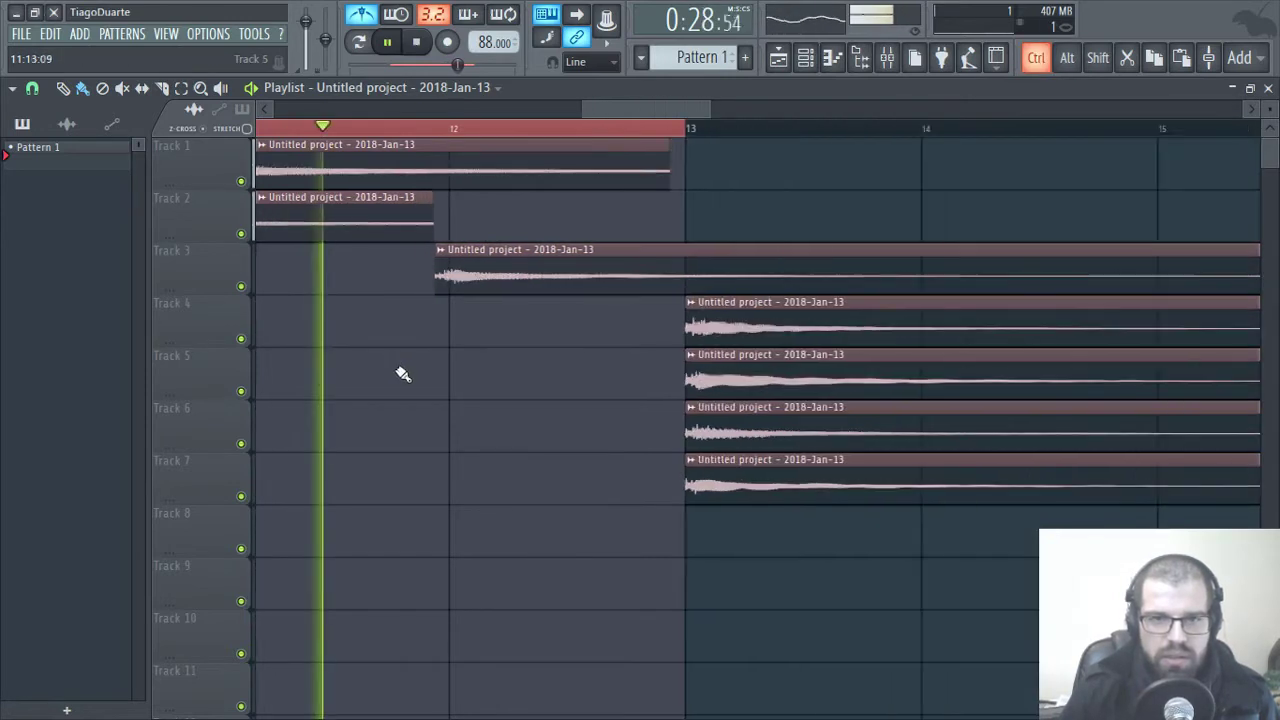
- Stop playback and move the Track 3 clip aside to start just before bar 14
scroll(533, 425, down, 2)
drag(655, 476, 768, 480)
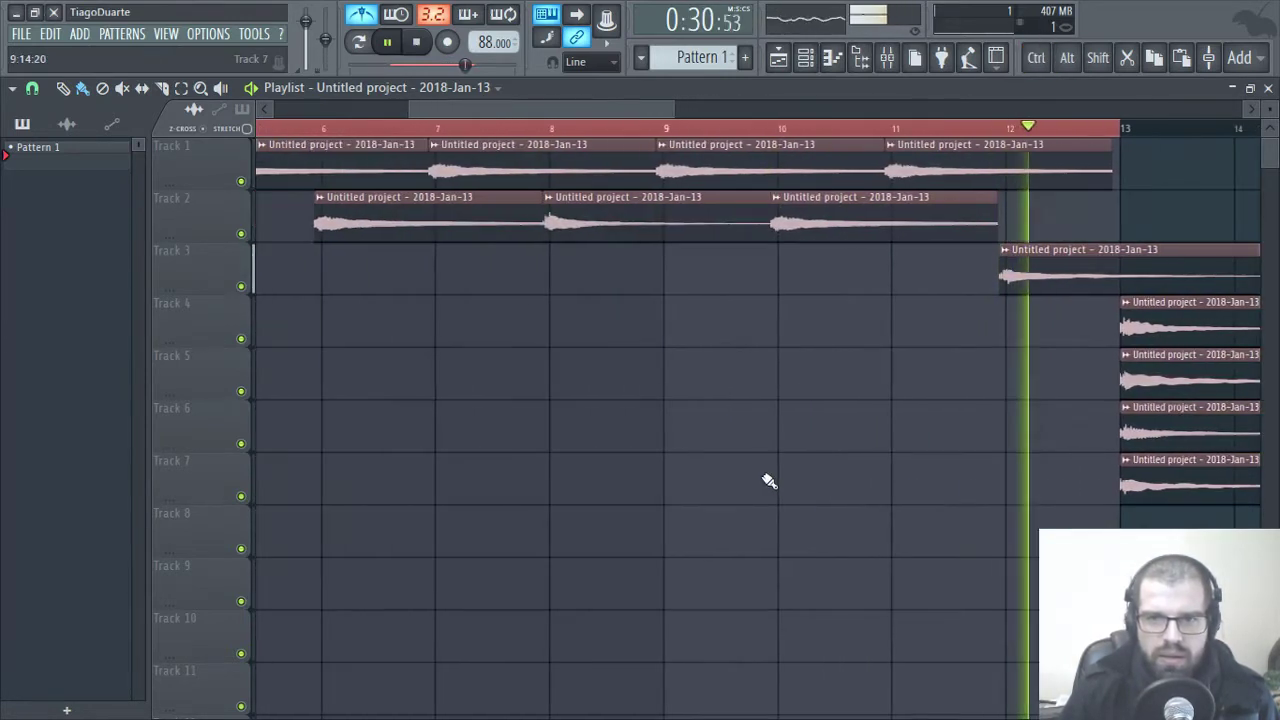
drag(834, 454, 683, 400)
key(space)
drag(610, 288, 835, 290)
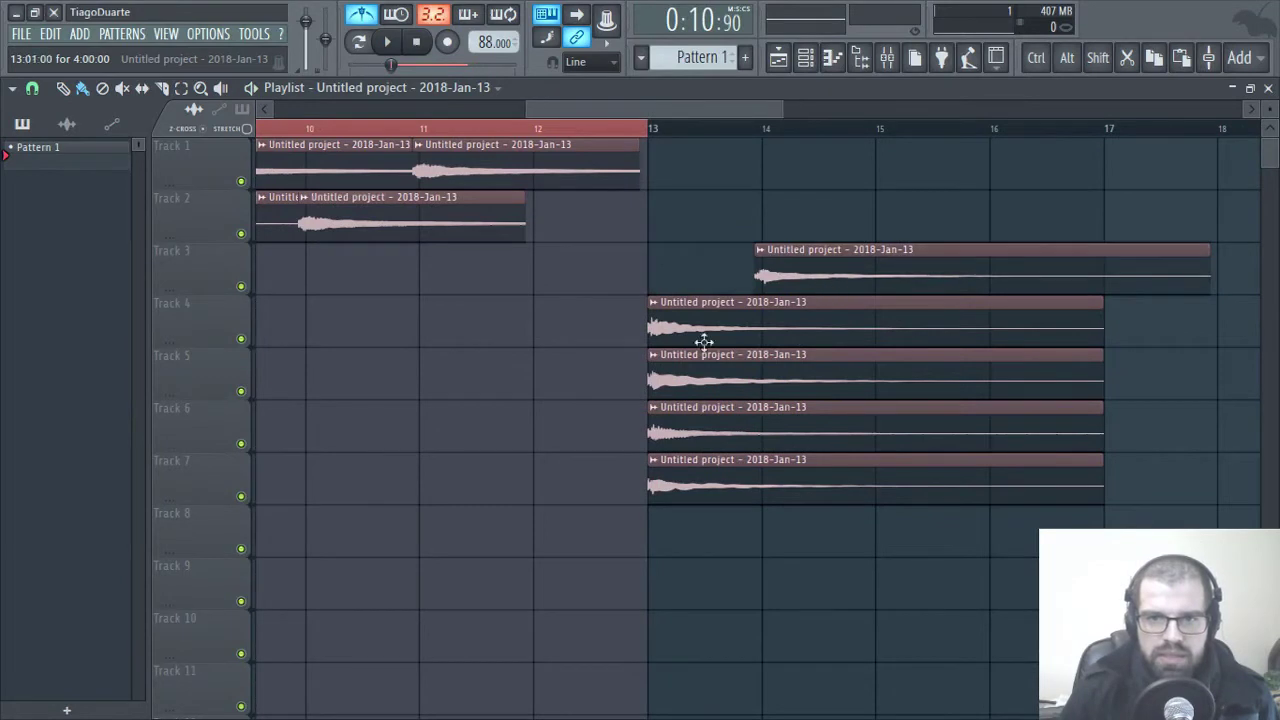
- Try the Track 4 clip at bar 12, playing from bar 11, and return the clip to bar 13
drag(704, 342, 581, 325)
click(460, 138)
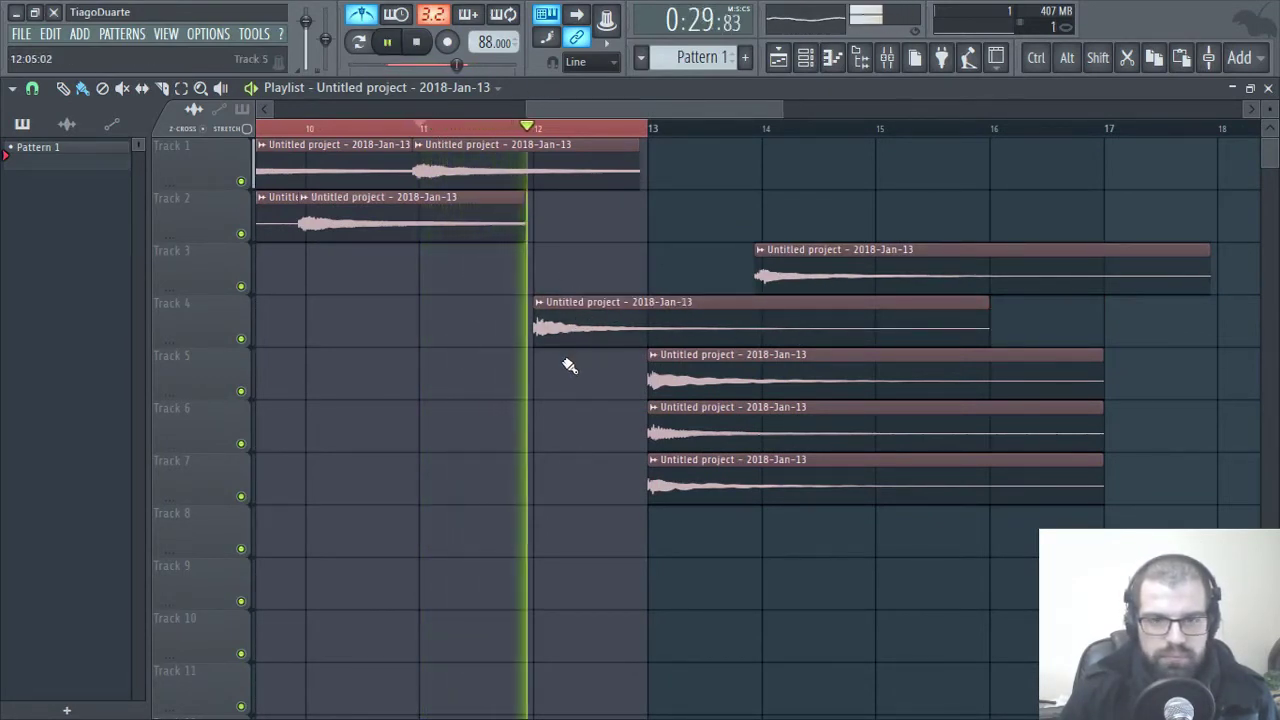
key(space)
drag(634, 316, 748, 315)
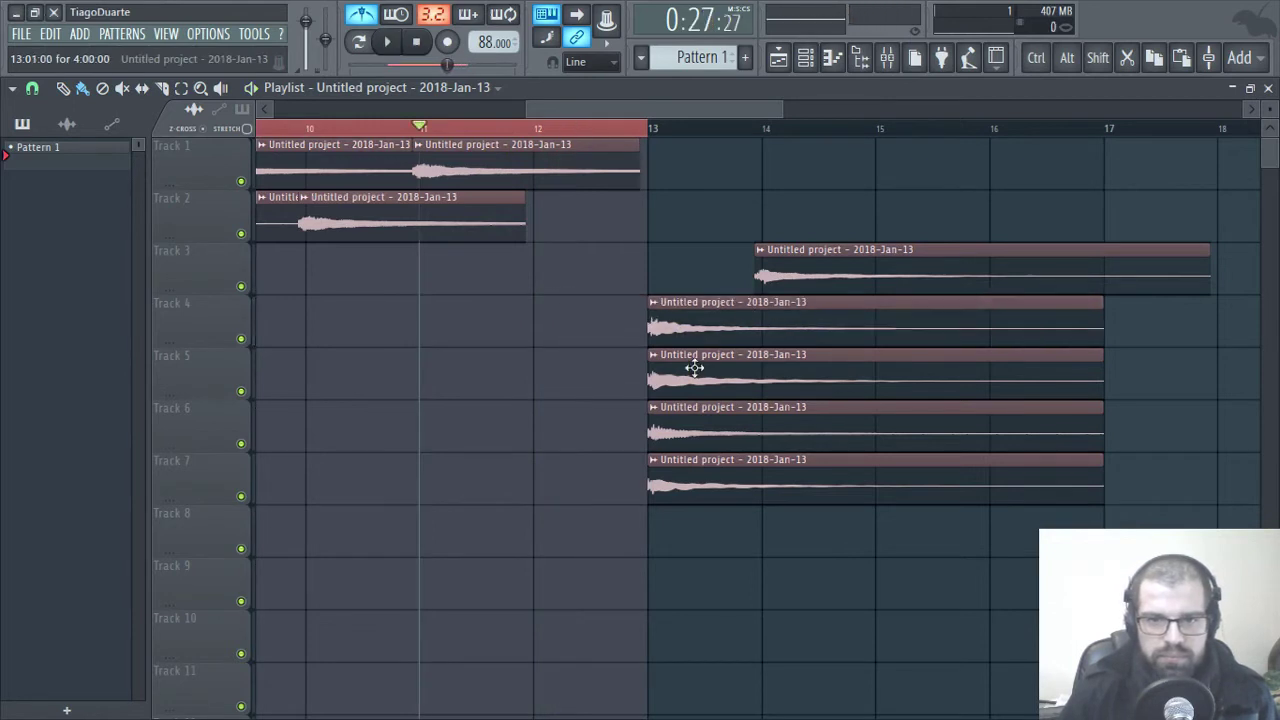
- Move the Track 5 clip to start at 11:16:09 and audition it from bar 11
key(space)
drag(694, 368, 614, 375)
scroll(540, 400, up, 5)
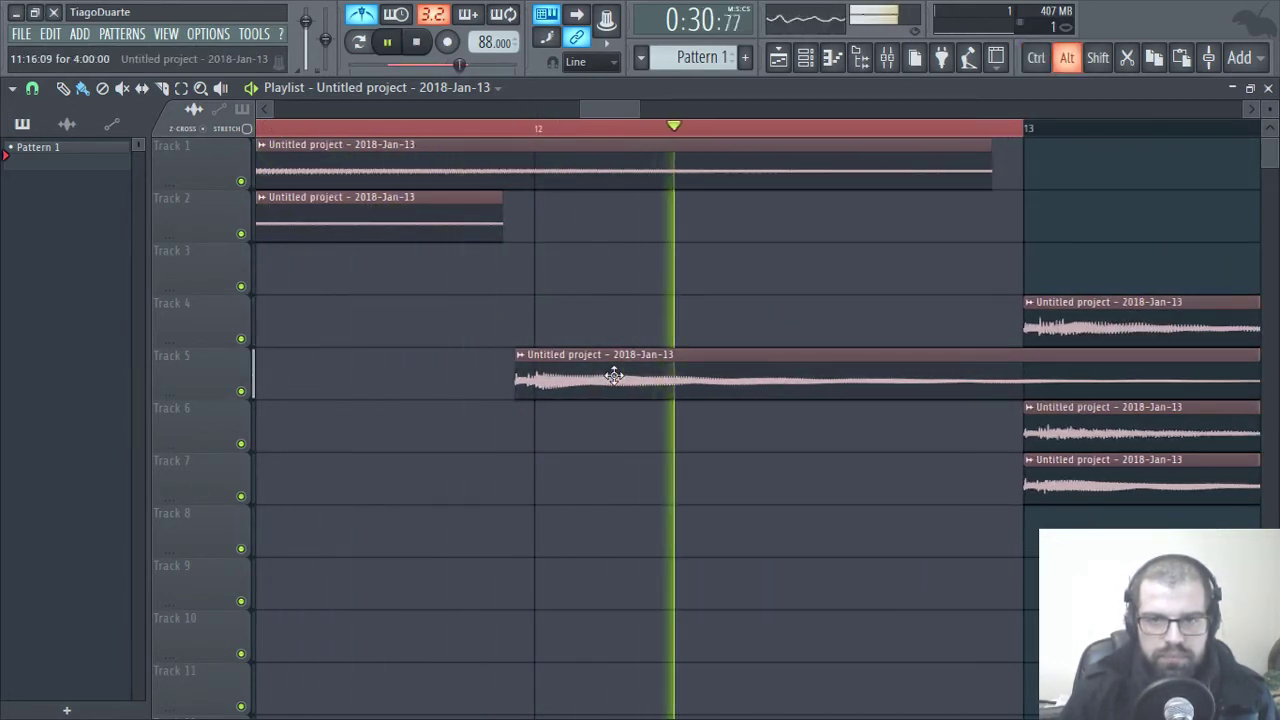
scroll(612, 372, down, 5)
key(space)
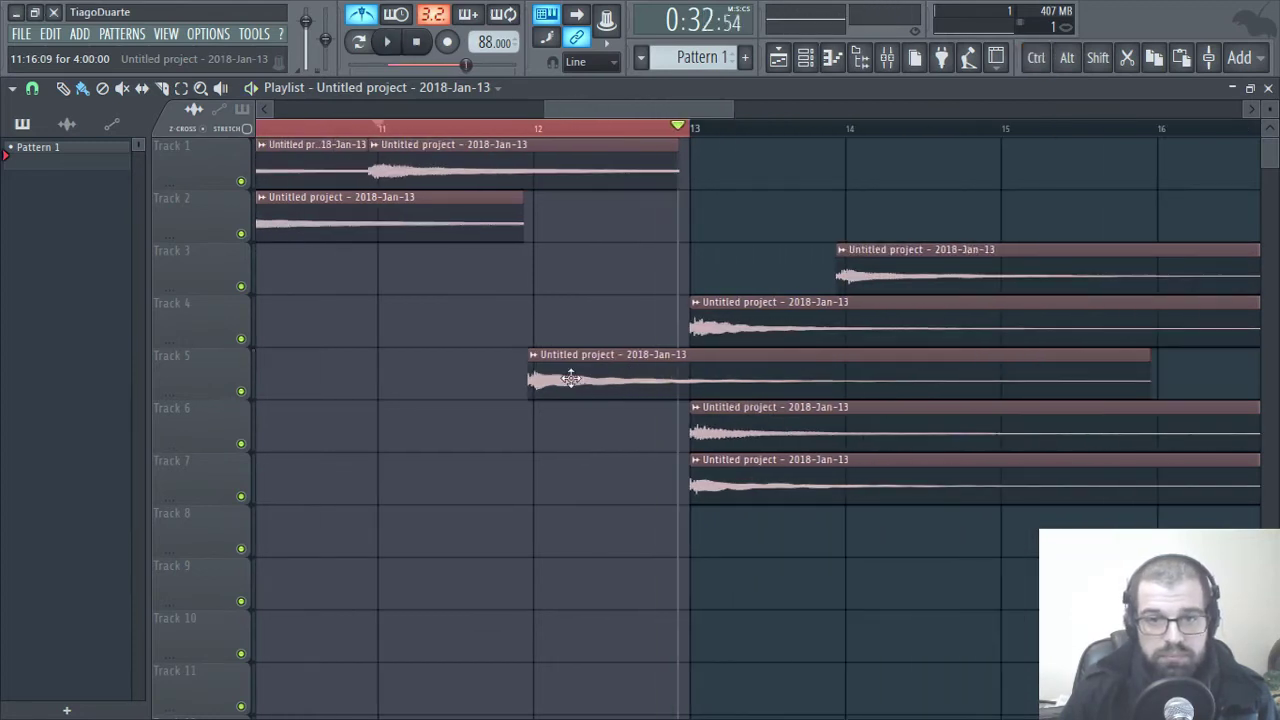
- Place the Track 6 clip at 11:16:13 as the bar 12 hit and move the Track 5 clip aside to 13:16:09
drag(570, 378, 612, 423)
scroll(549, 443, up, 4)
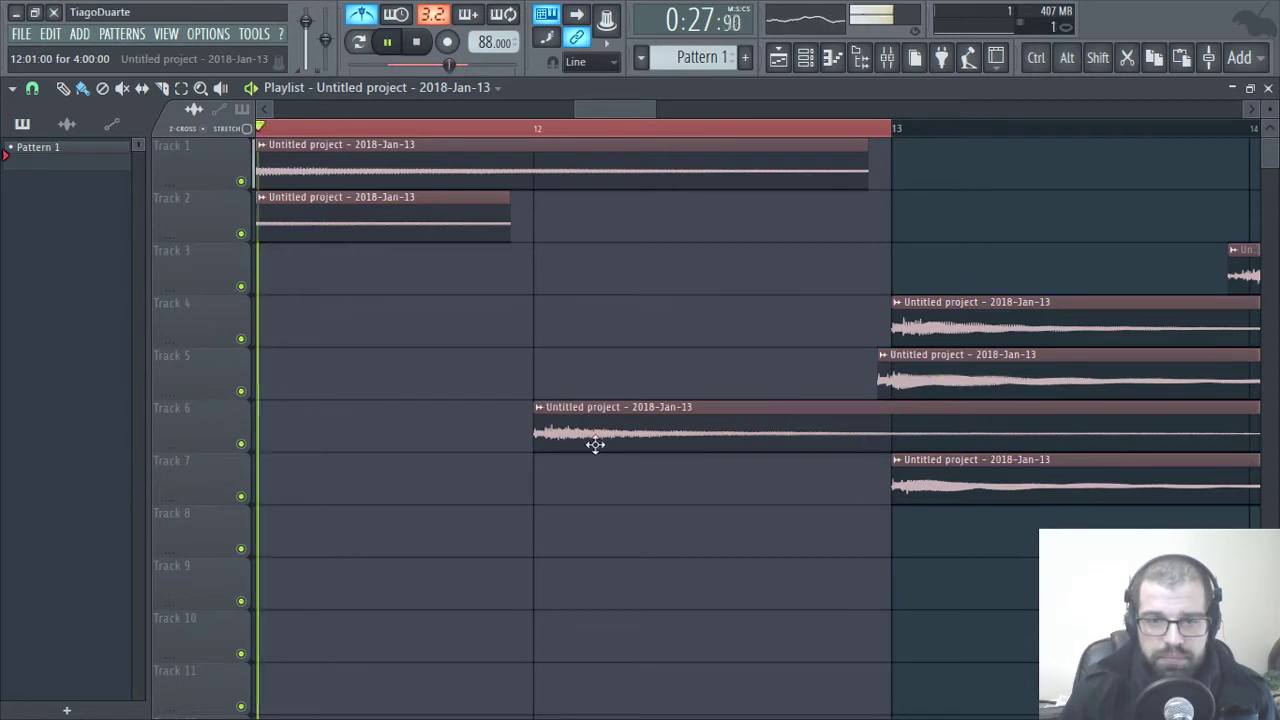
drag(595, 445, 608, 443)
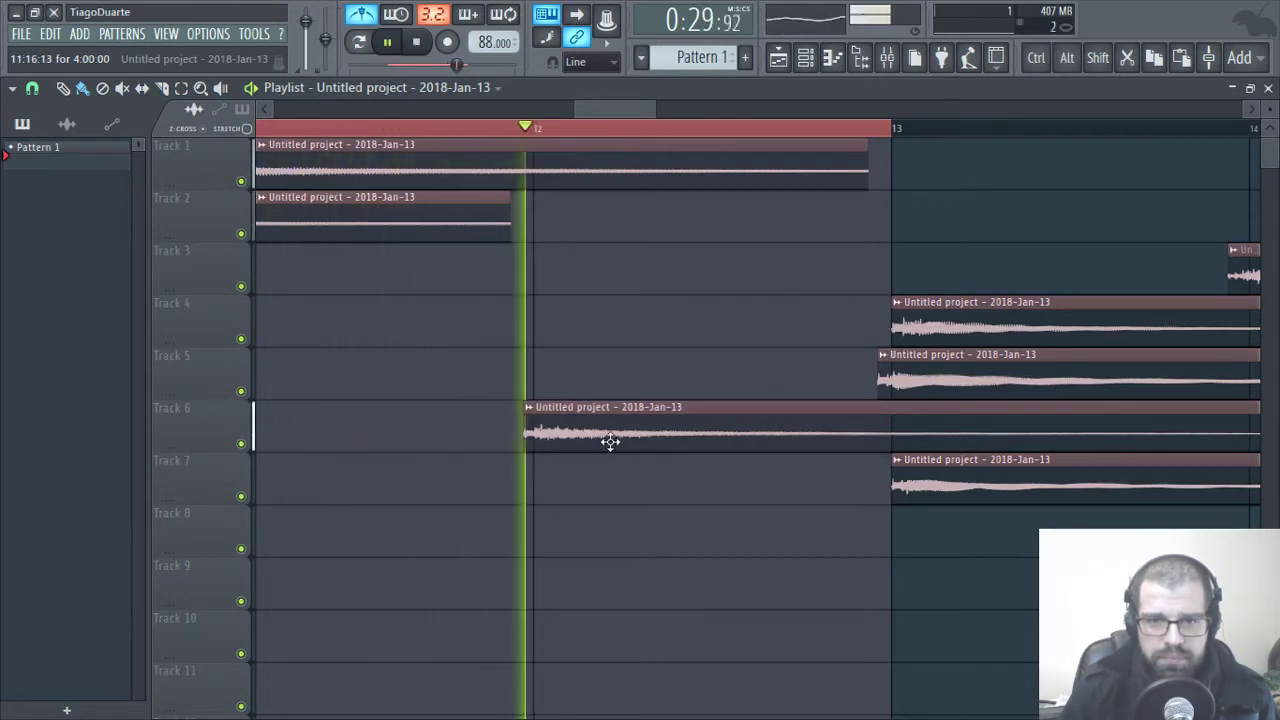
drag(1020, 371, 1166, 383)
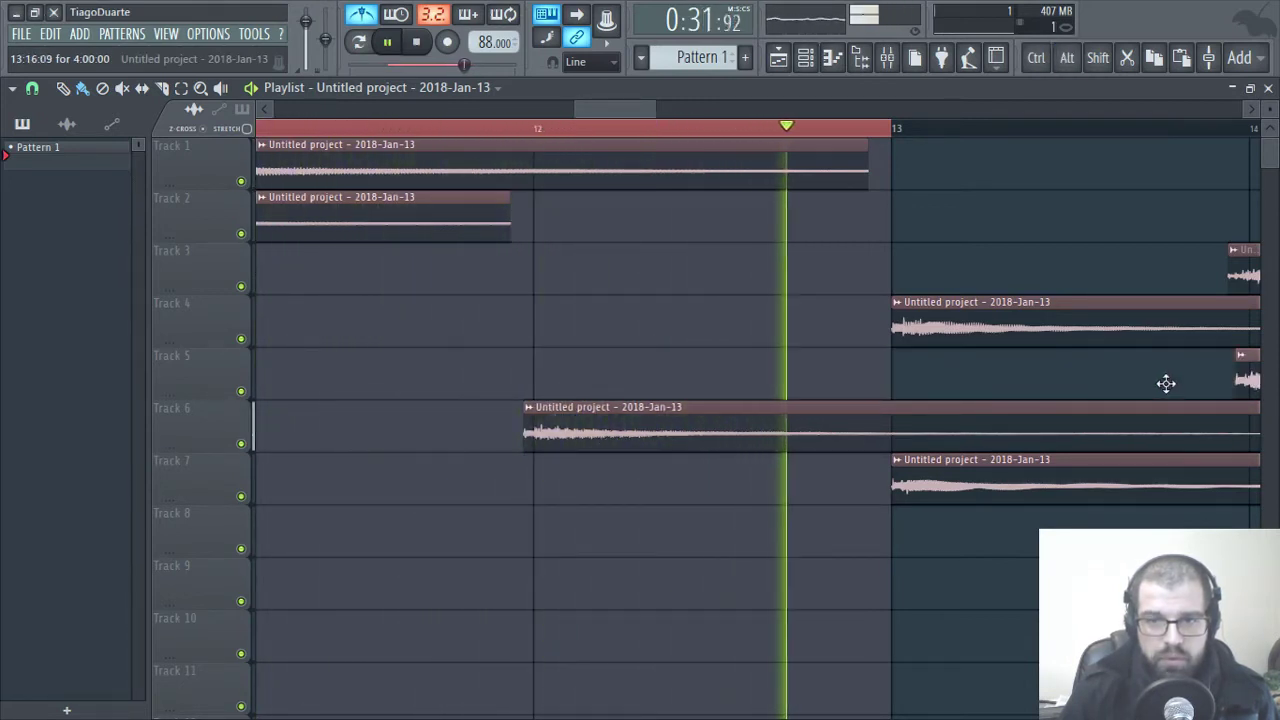
ctrl+scroll(620, 380, down, 5)
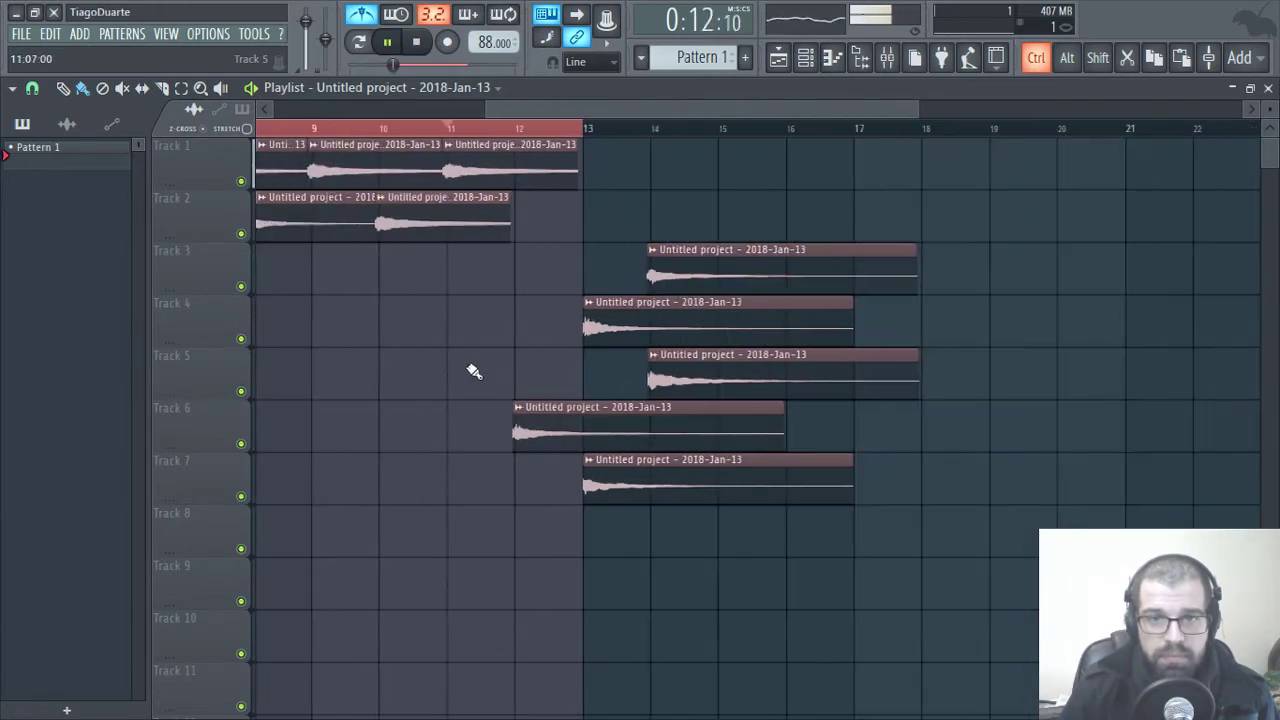
- Cut the first Track 1 clip at bar 5 and place its lead-in piece just before bar 13 on Track 1
drag(474, 371, 863, 432)
ctrl+scroll(428, 246, up, 5)
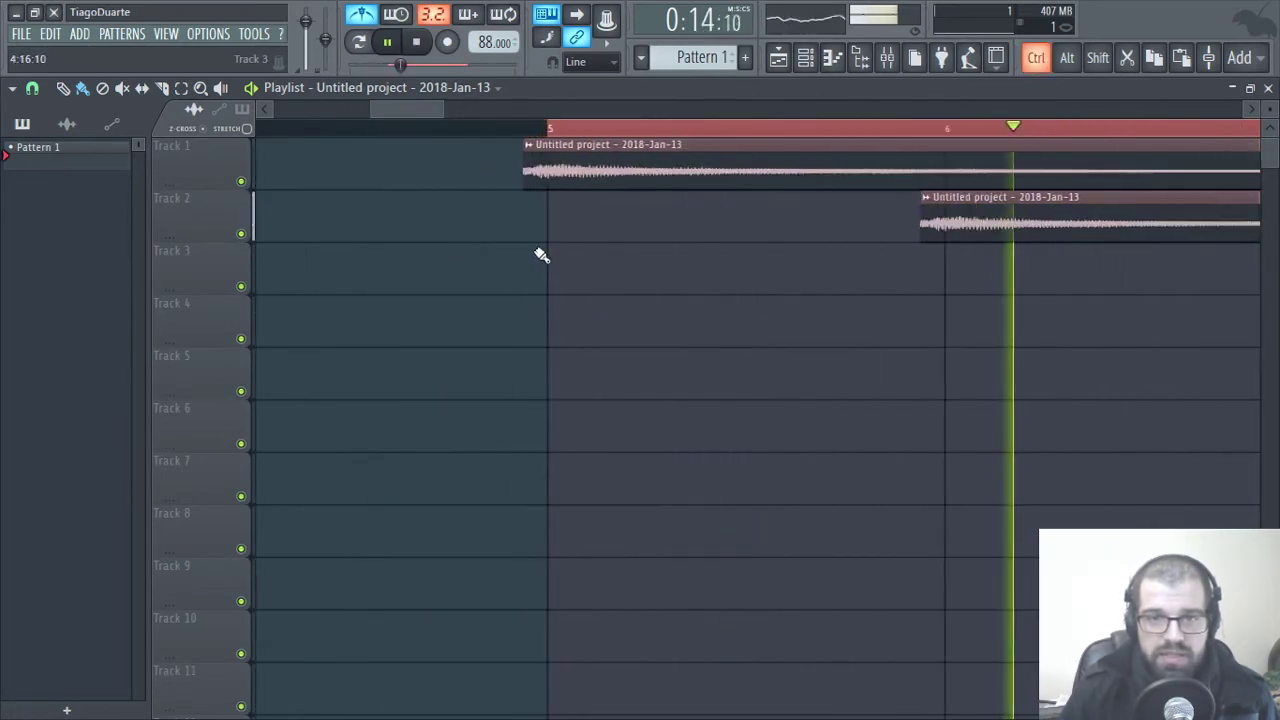
ctrl+scroll(545, 250, up, 2)
ctrl+scroll(595, 268, down, 6)
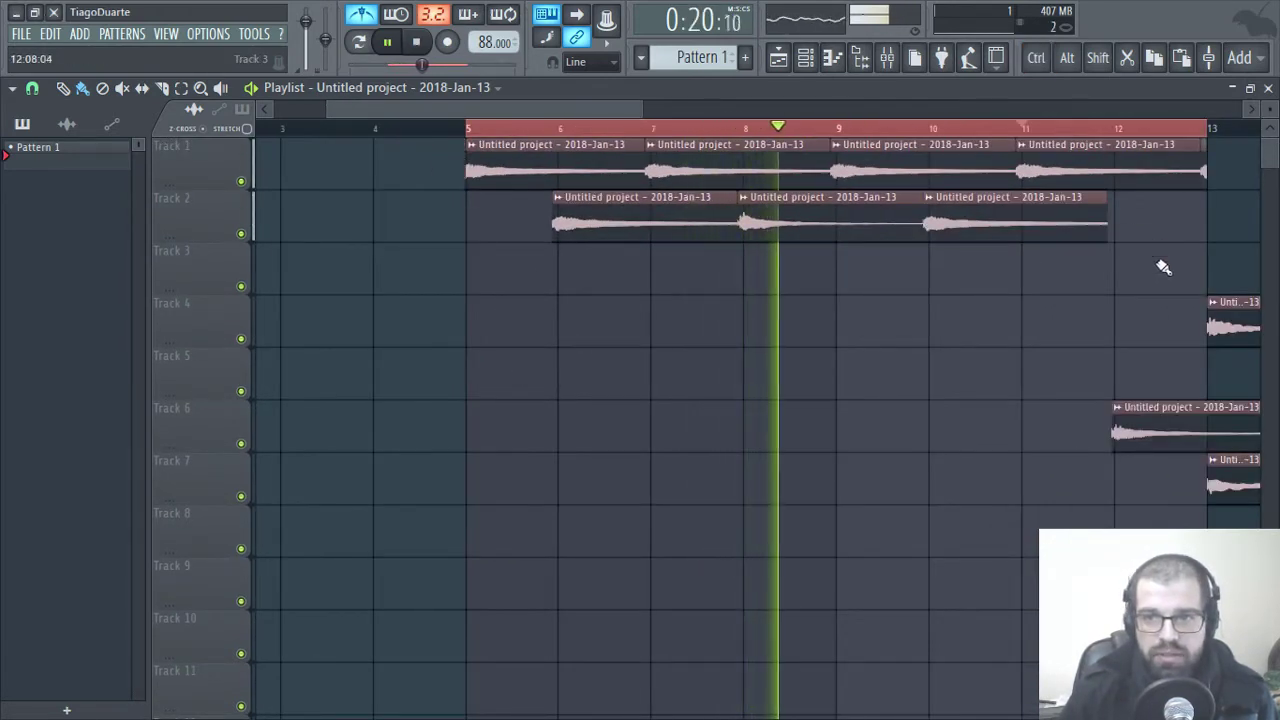
- Nudge the Track 6 clip to start at 11:16:06
ctrl+scroll(765, 458, up, 3)
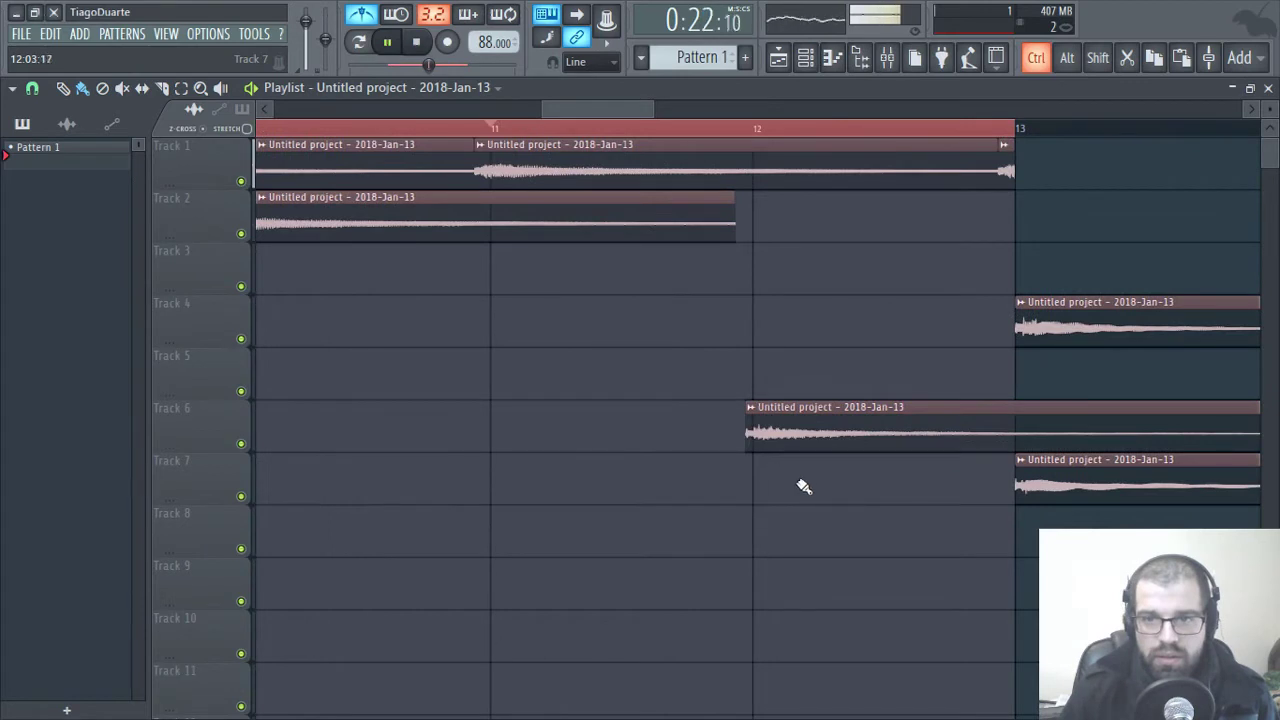
ctrl+scroll(804, 486, up, 2)
drag(832, 445, 857, 432)
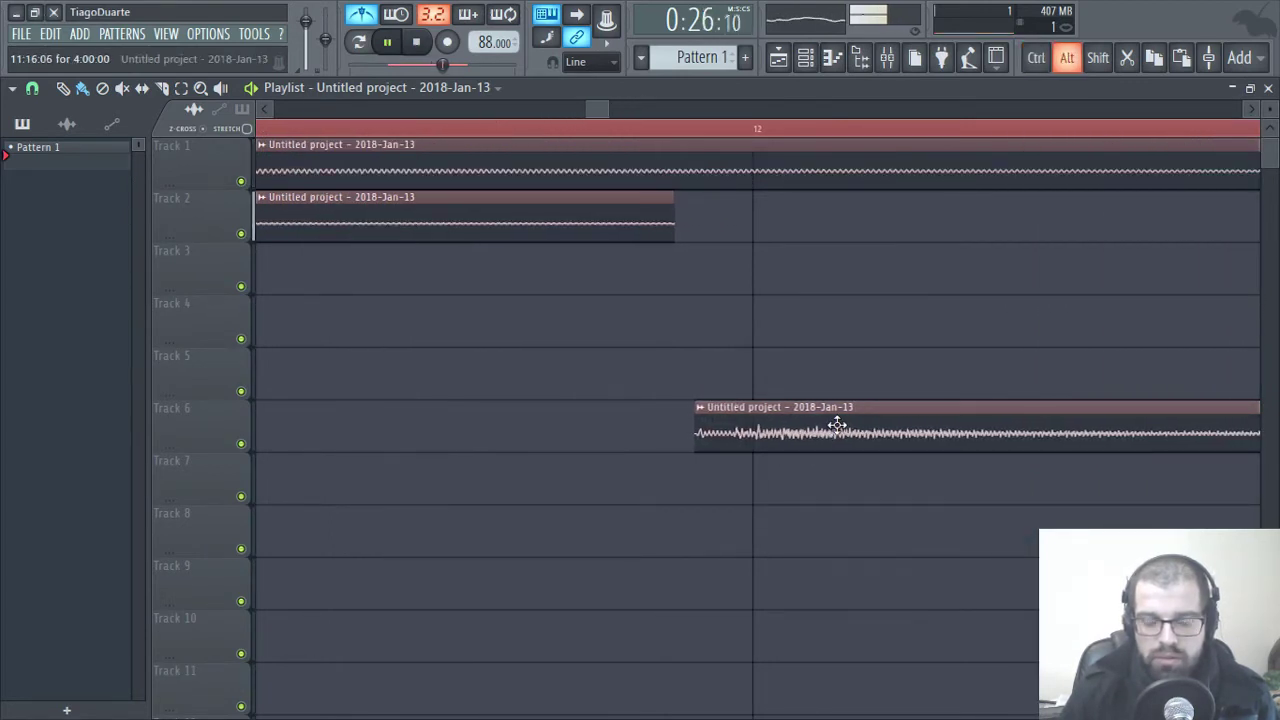
- Move all the arranged loop clips on Tracks 1, 2 and 6 to start from bar 1 and set the playback range to bars 1 through 8
ctrl+scroll(828, 448, down, 4)
shift+scroll(848, 469, down, 3)
shift+drag(637, 378, 593, 322)
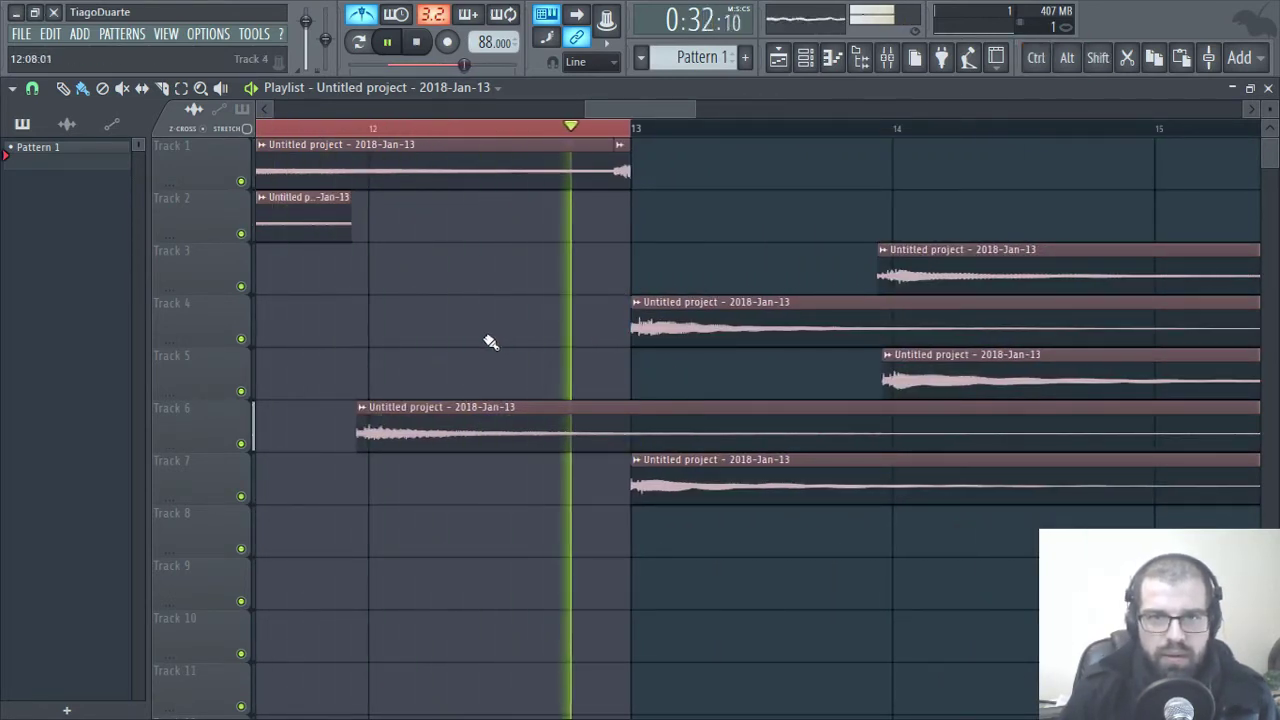
ctrl+scroll(450, 346, down, 4)
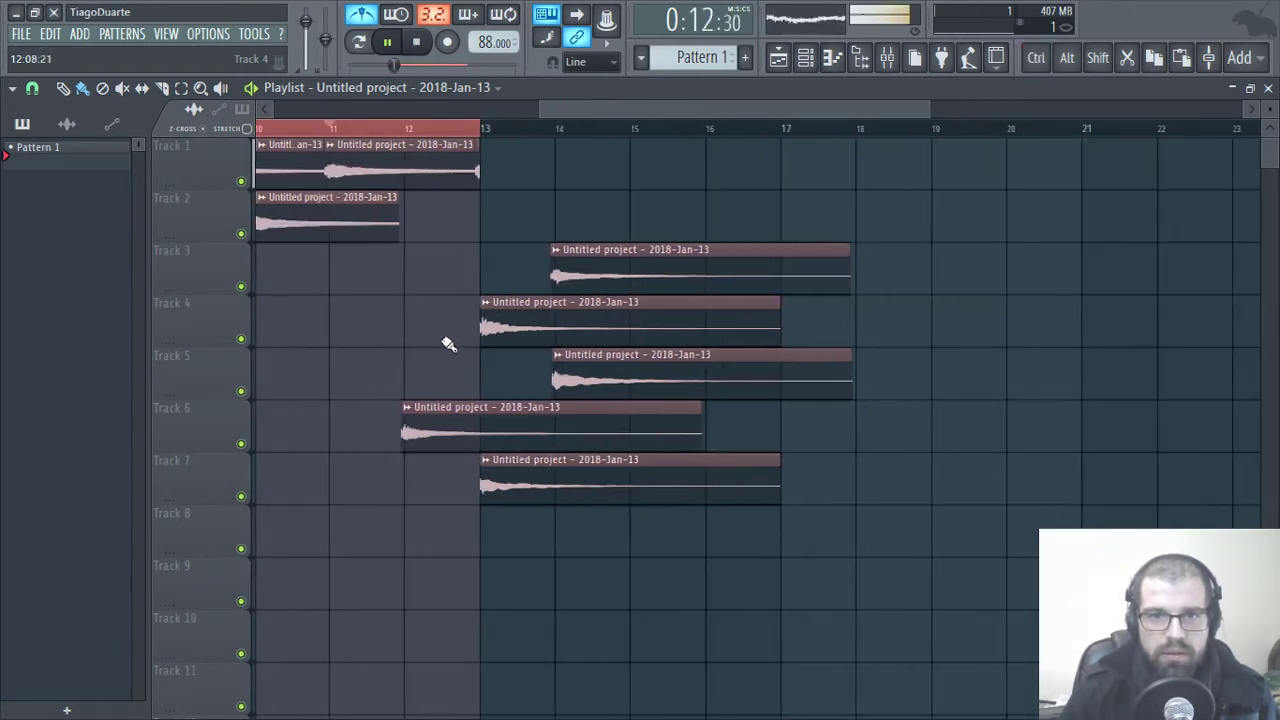
drag(450, 346, 845, 366)
ctrl+shift+drag(1011, 500, 423, 237)
key(space)
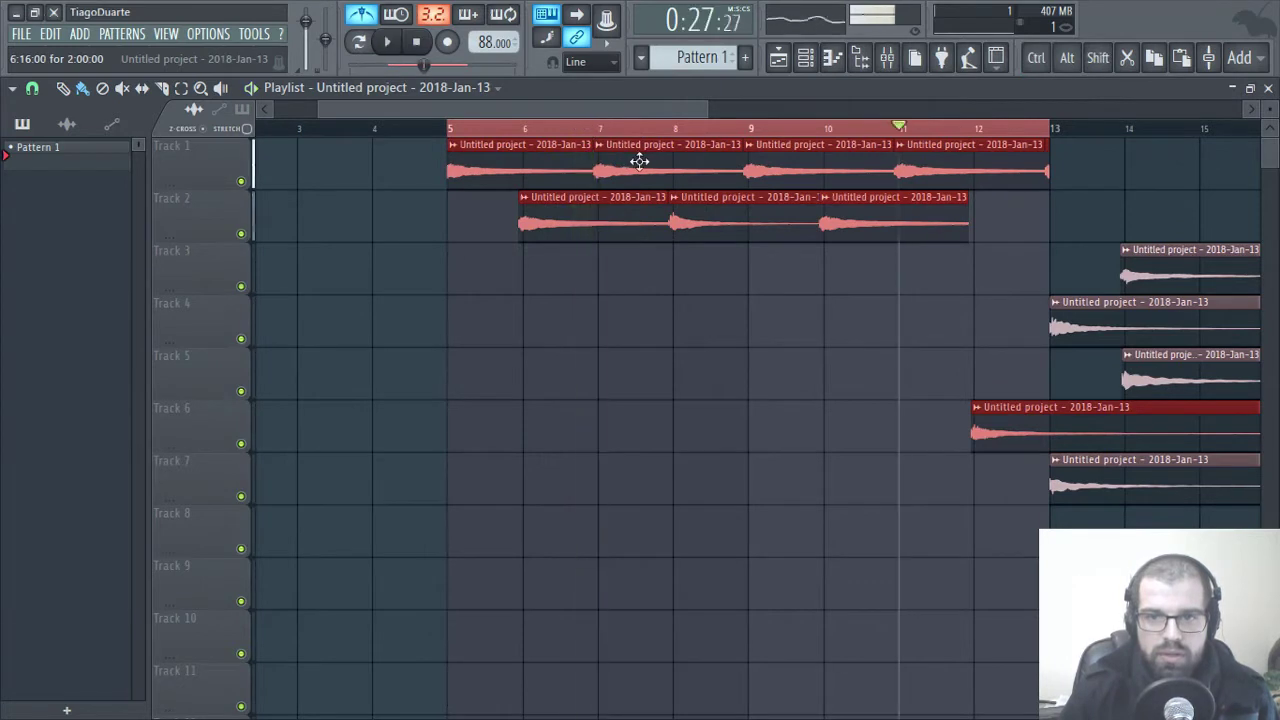
drag(634, 157, 90, 182)
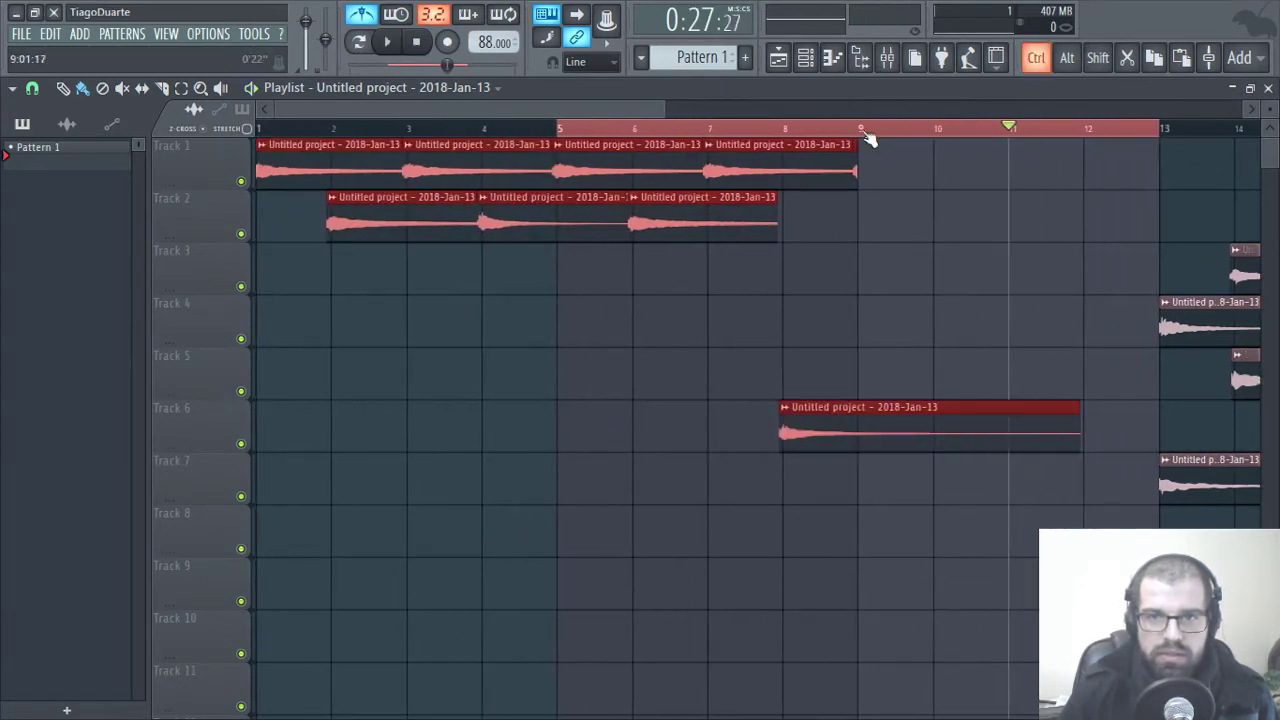
ctrl+drag(866, 132, 258, 132)
key(space)
- Move the Track 6 clip up to Track 2 at the same position and delete its tail after the cut at bar 9
drag(869, 399, 878, 225)
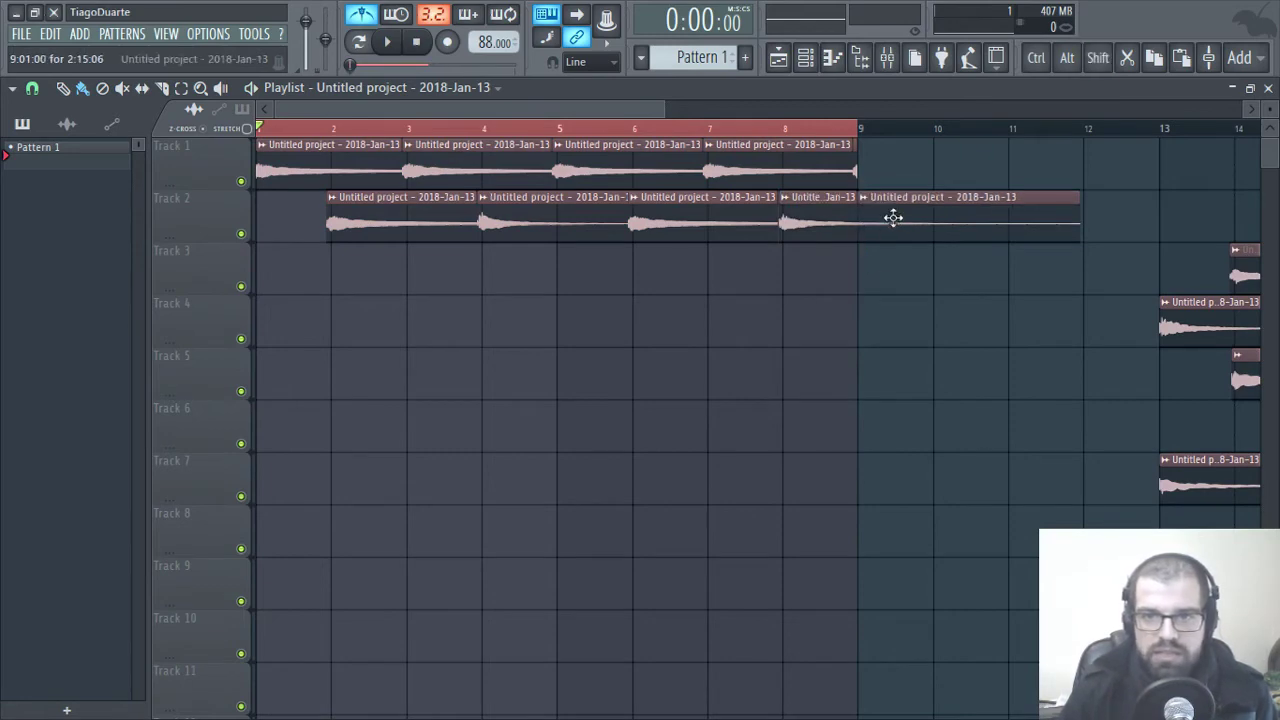
right_click(904, 215)
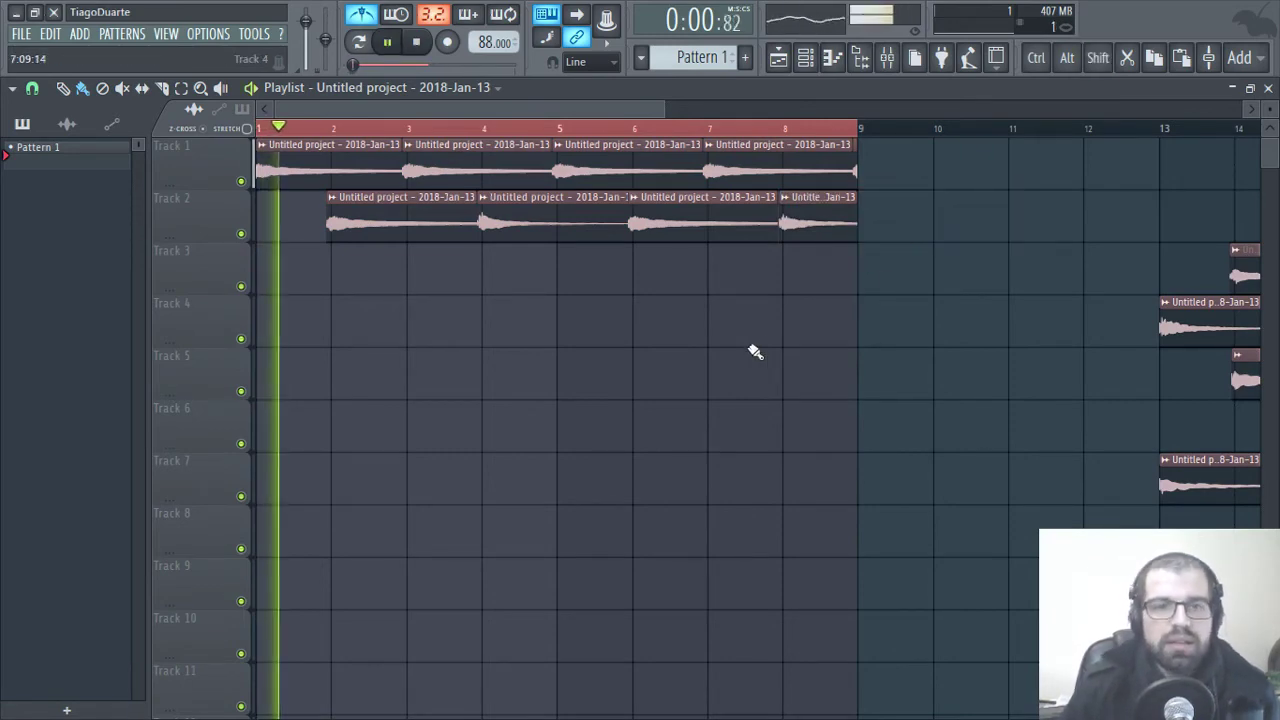
- Route the audio clip channel to mixer insert 2, name that insert Guitarra and lower its level to -3.1 dB
click(1269, 88)
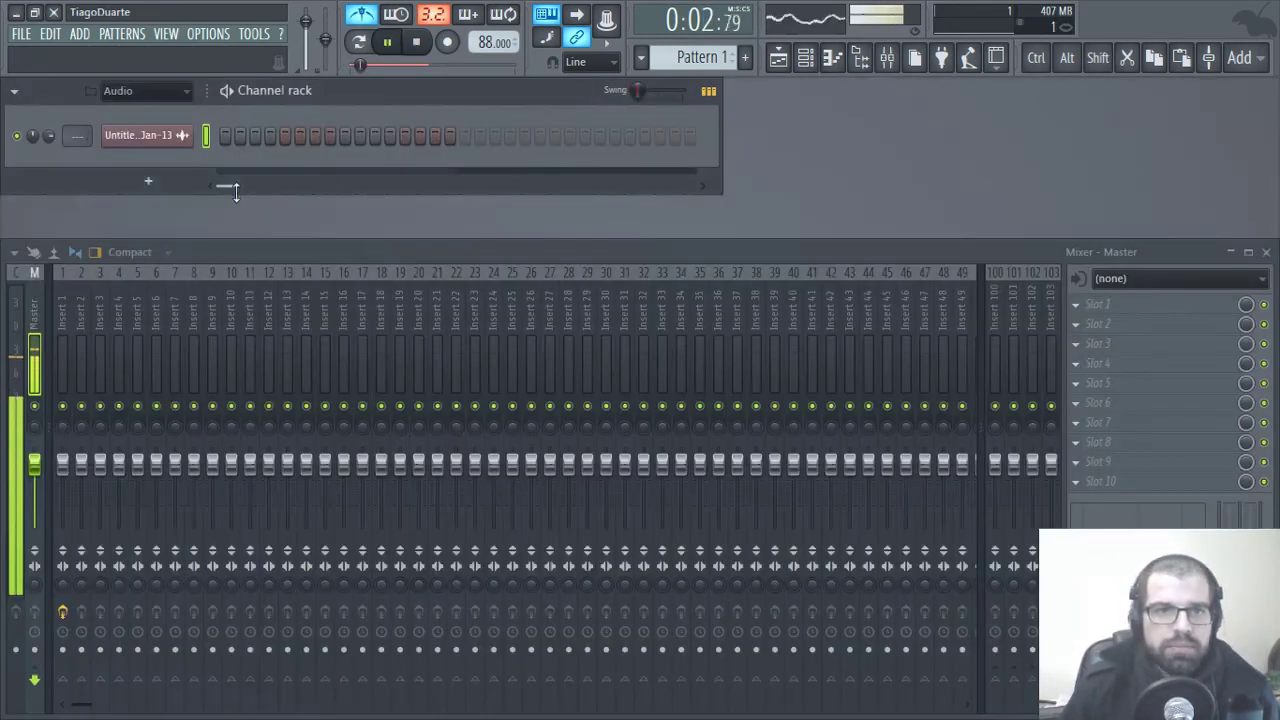
scroll(80, 135, up, 1)
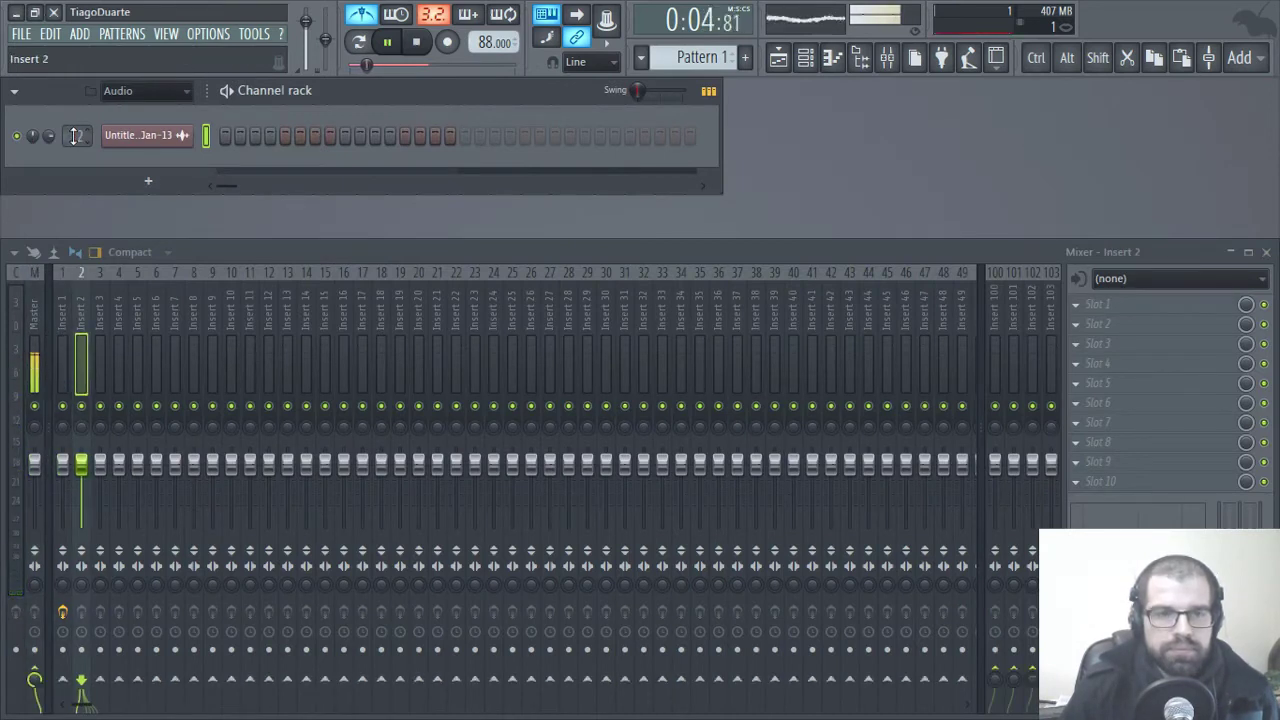
double_click(83, 304)
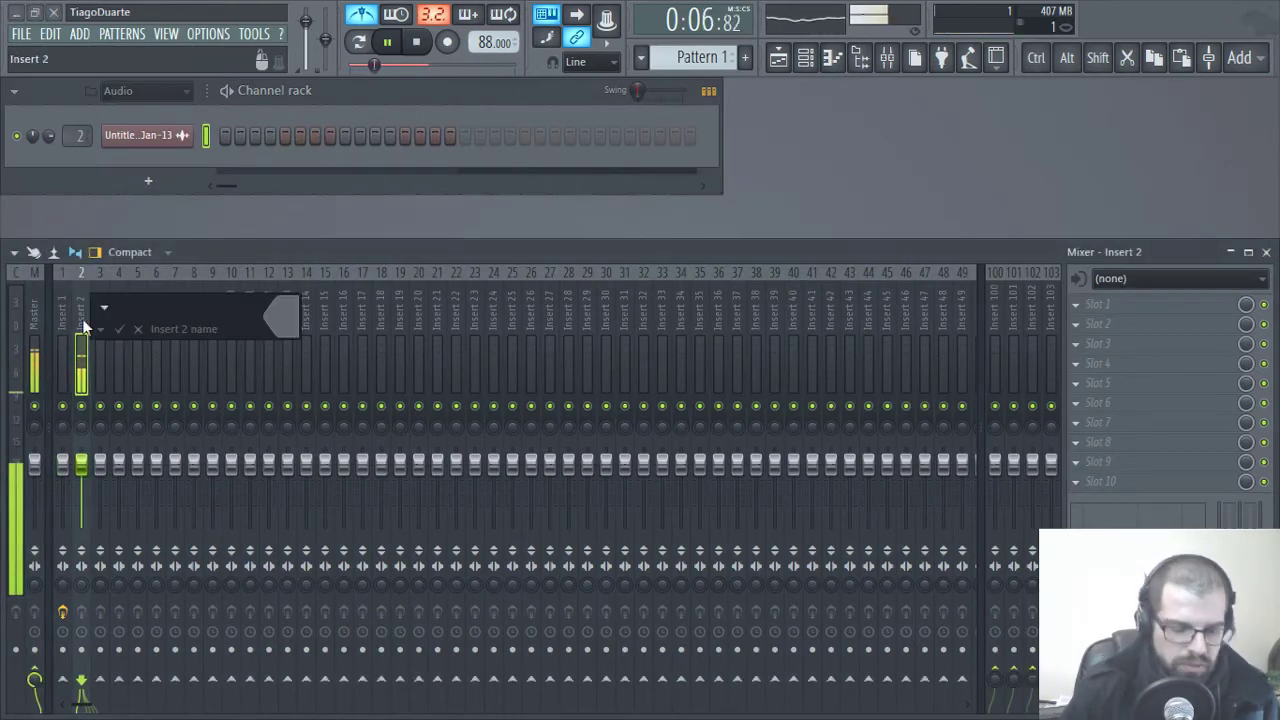
text(Guitarr)
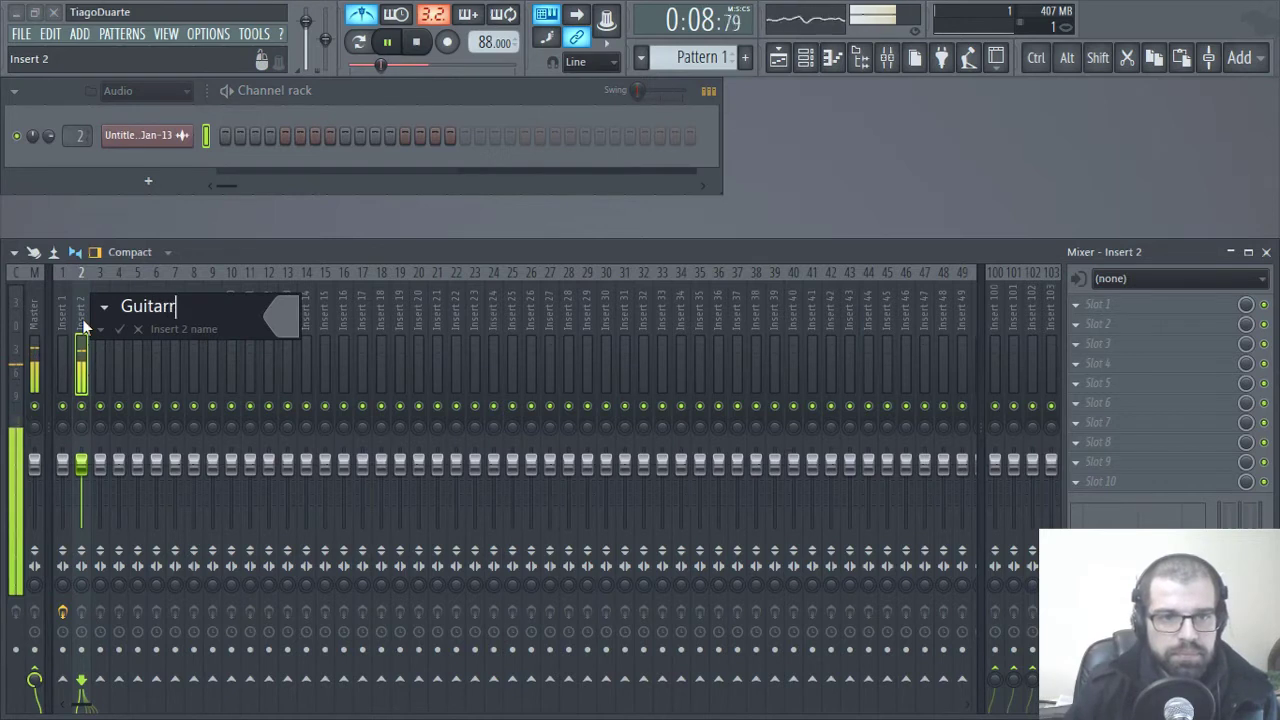
text(a)
key(Return)
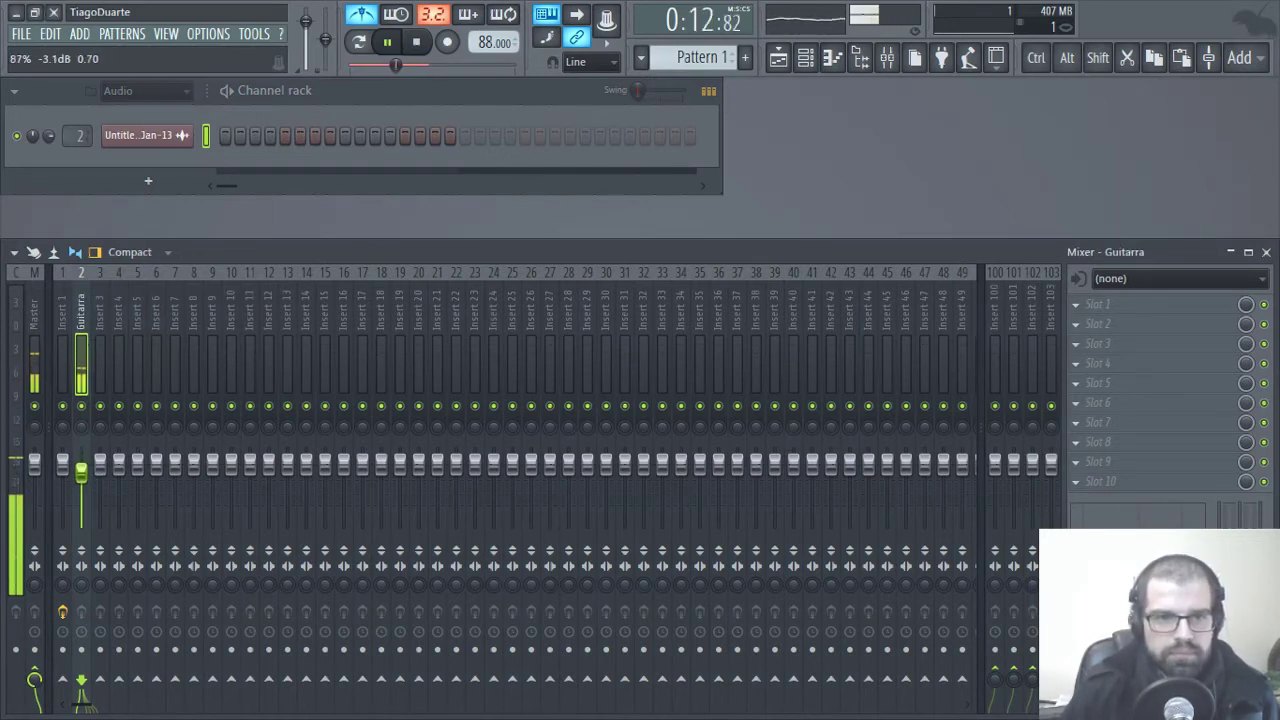
- Load FidelityEQ into slot 1 of the Guitarra insert and set its high-pass frequency to about 369 Hz
click(1104, 302)
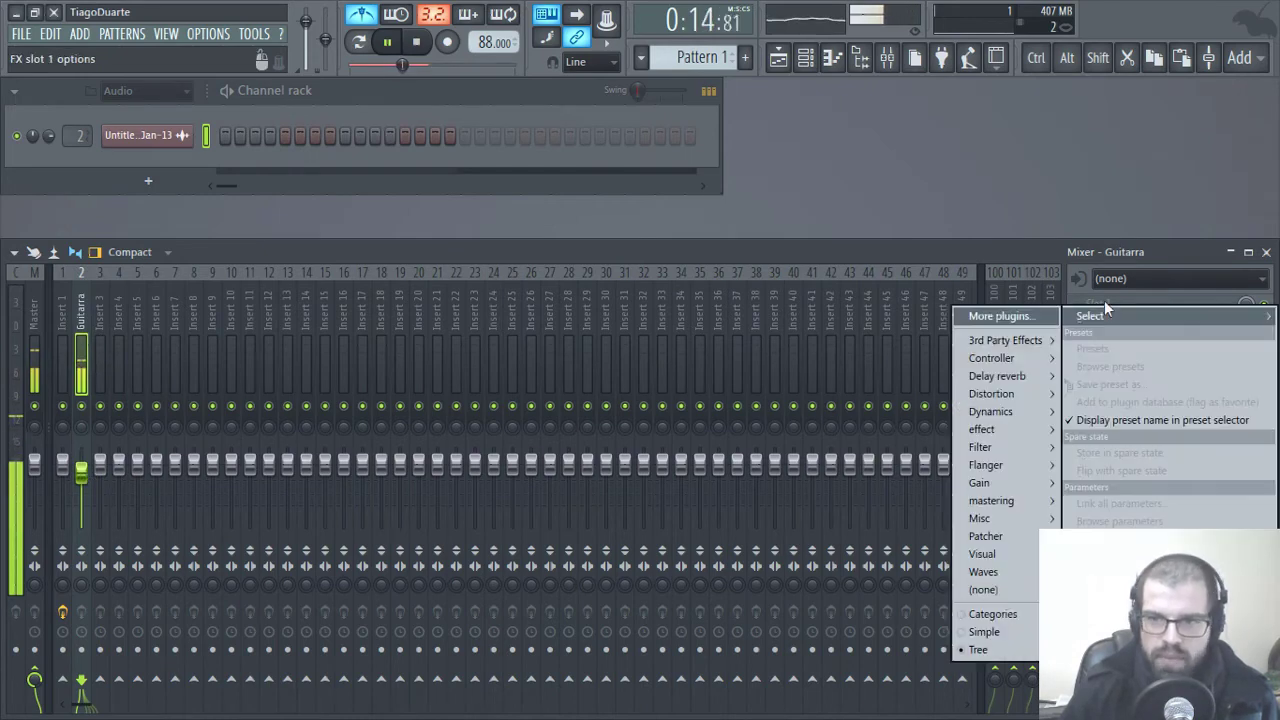
mouse_move(1009, 343)
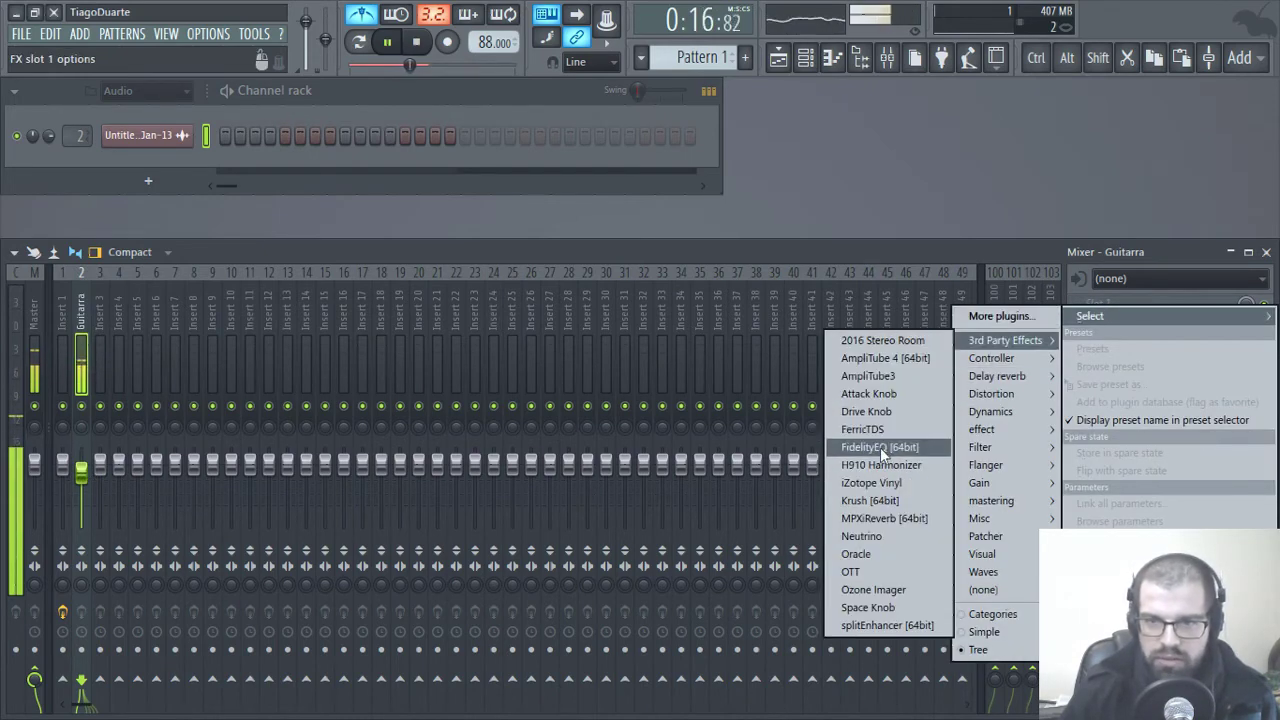
click(880, 447)
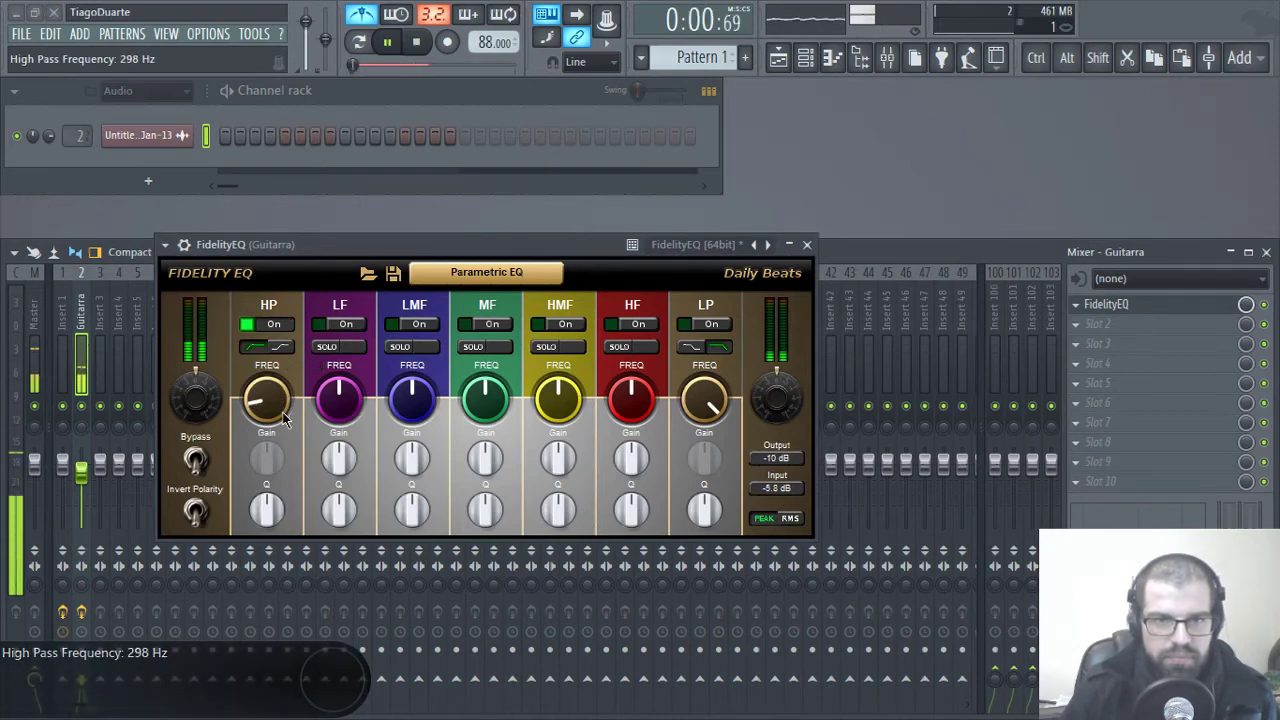
scroll(283, 412, up, 2)
scroll(282, 408, down, 3)
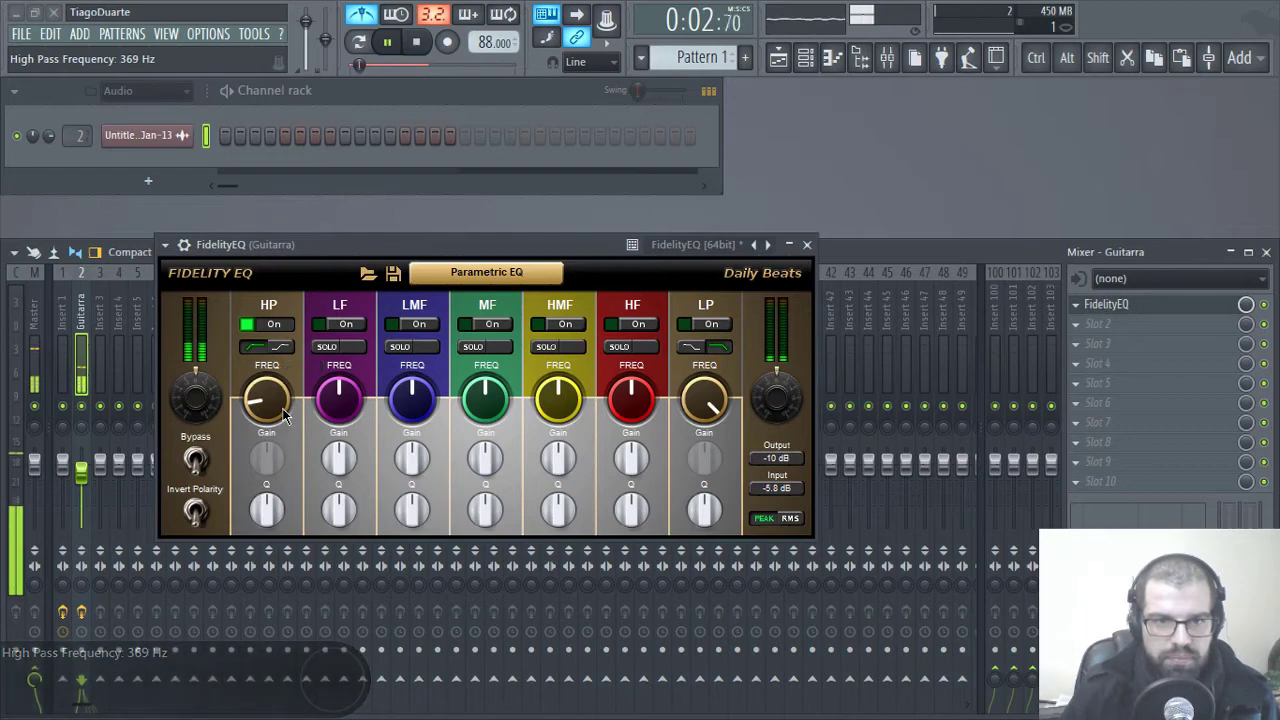
click(807, 245)
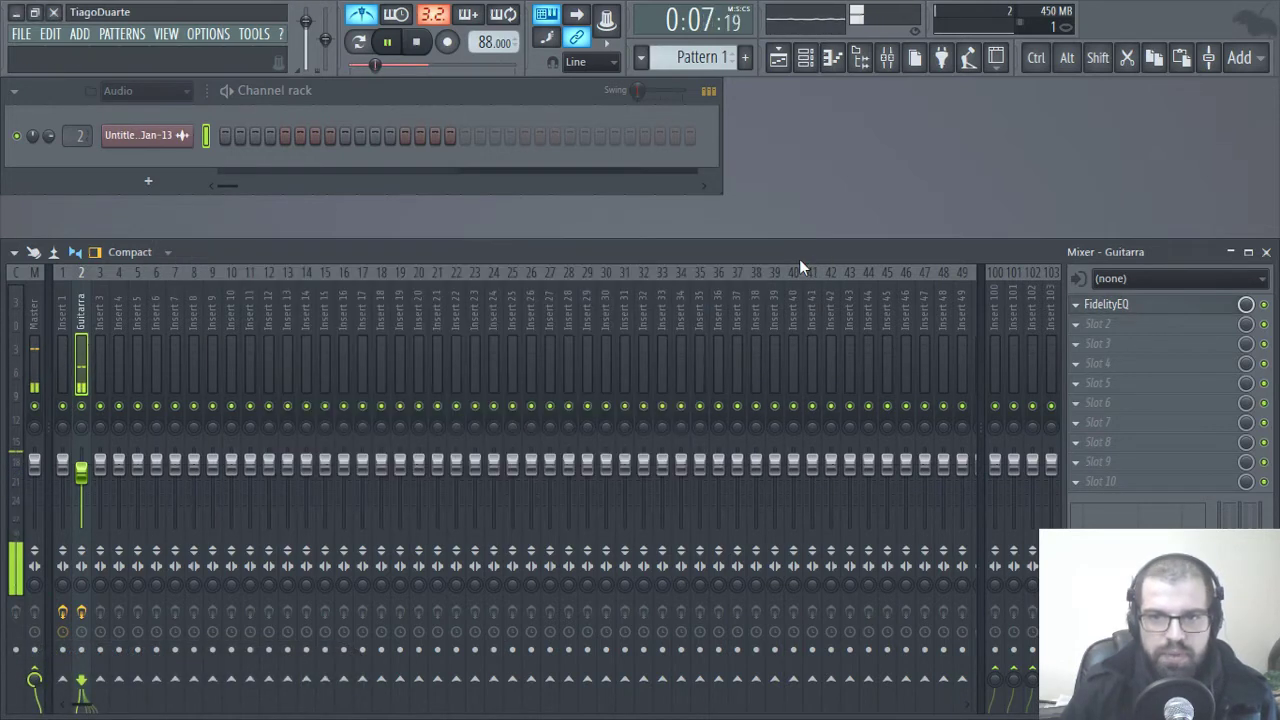
- Load Fruity Reeverb 2 into slot 2 of the Guitarra insert and set its wet level to 38%
click(1119, 326)
mouse_move(1008, 376)
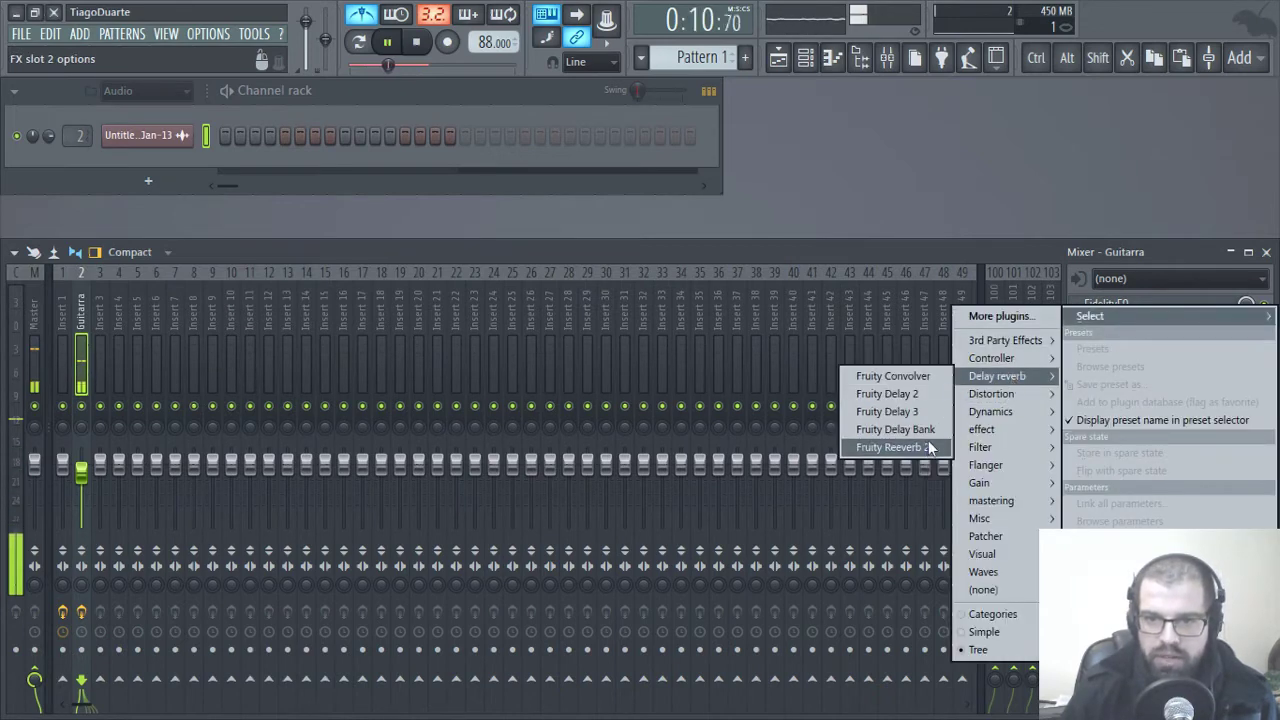
click(893, 447)
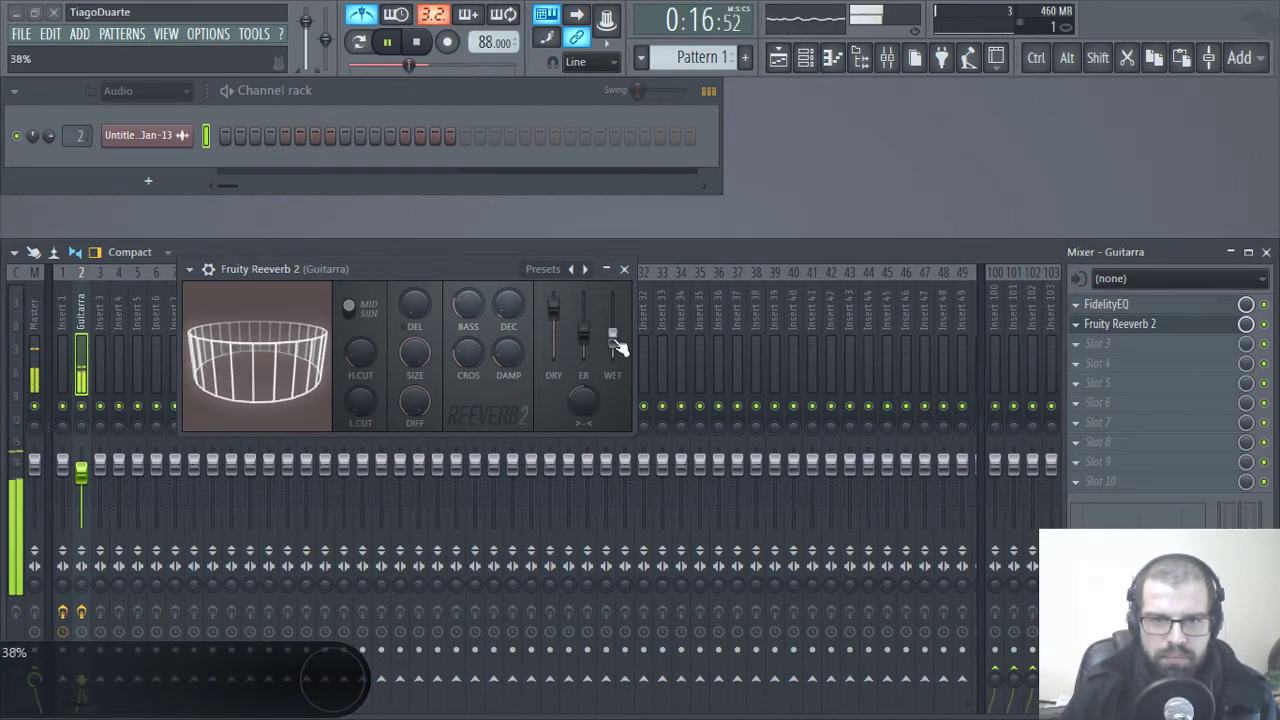
- Load Ozone Imager into slot 3 of the Guitarra insert and set its width to 40.6 with Stereoize on
click(1081, 342)
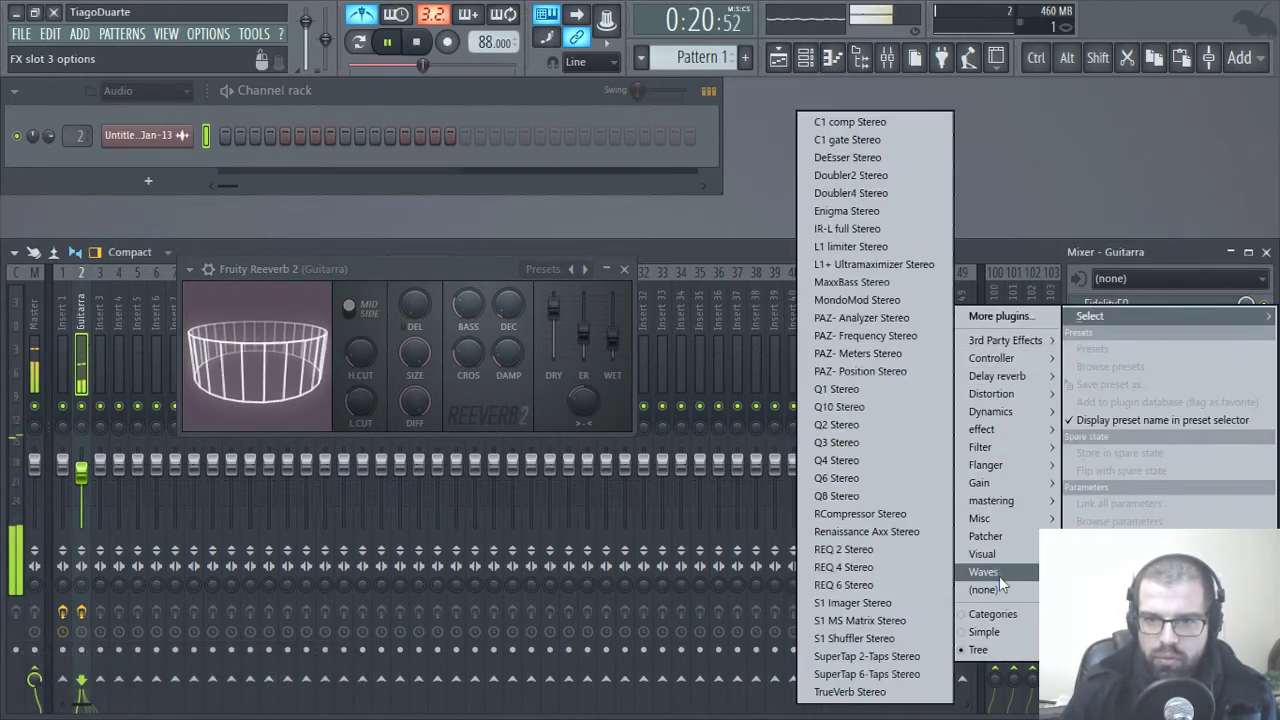
mouse_move(1023, 345)
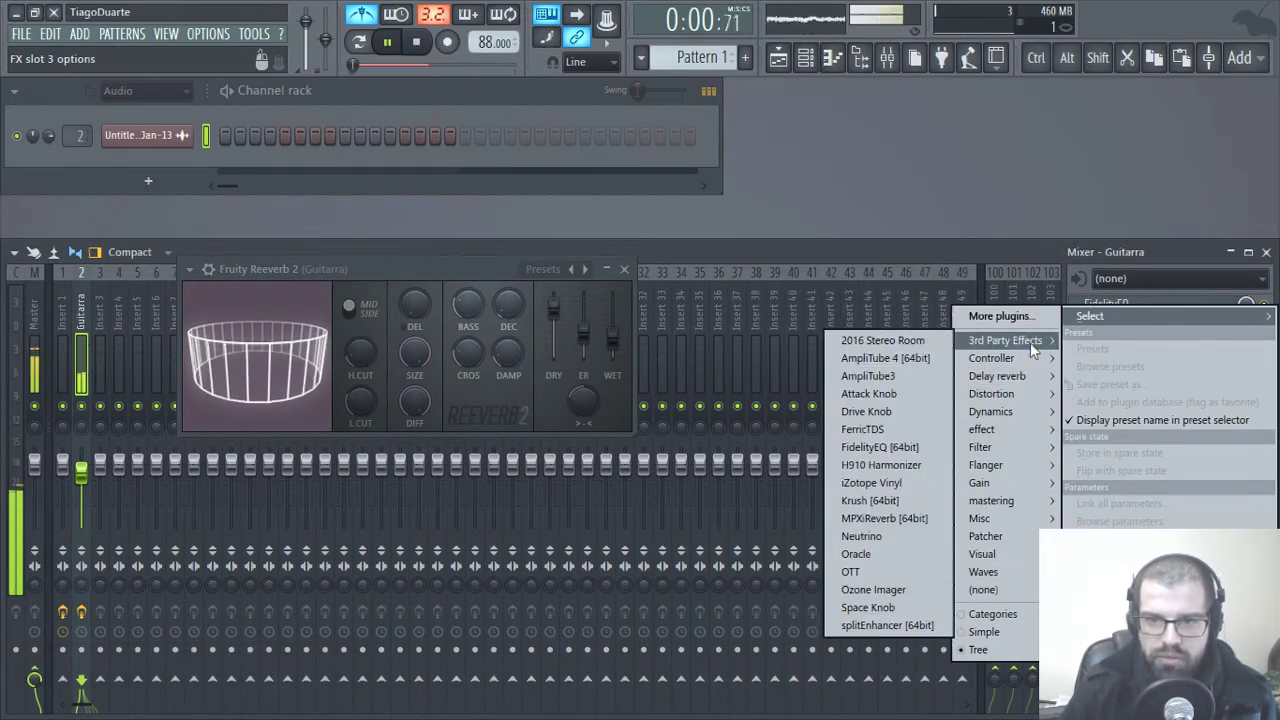
click(873, 590)
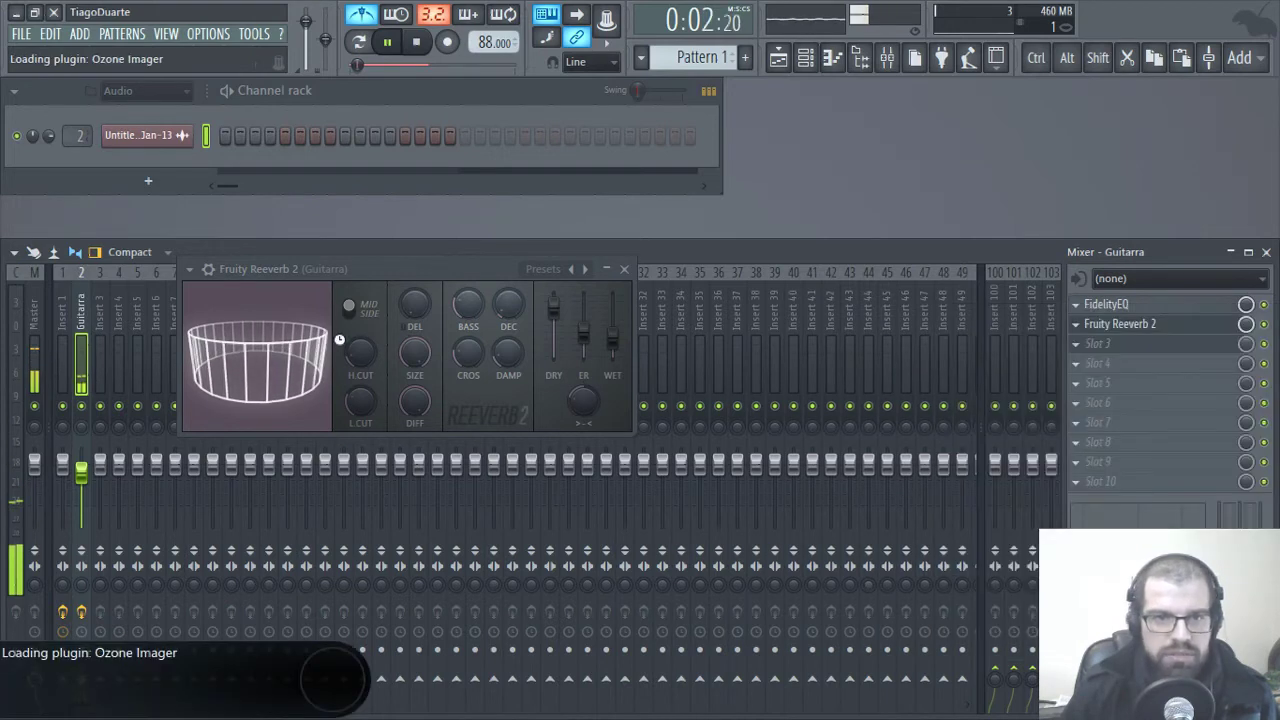
click(625, 270)
drag(366, 106, 564, 149)
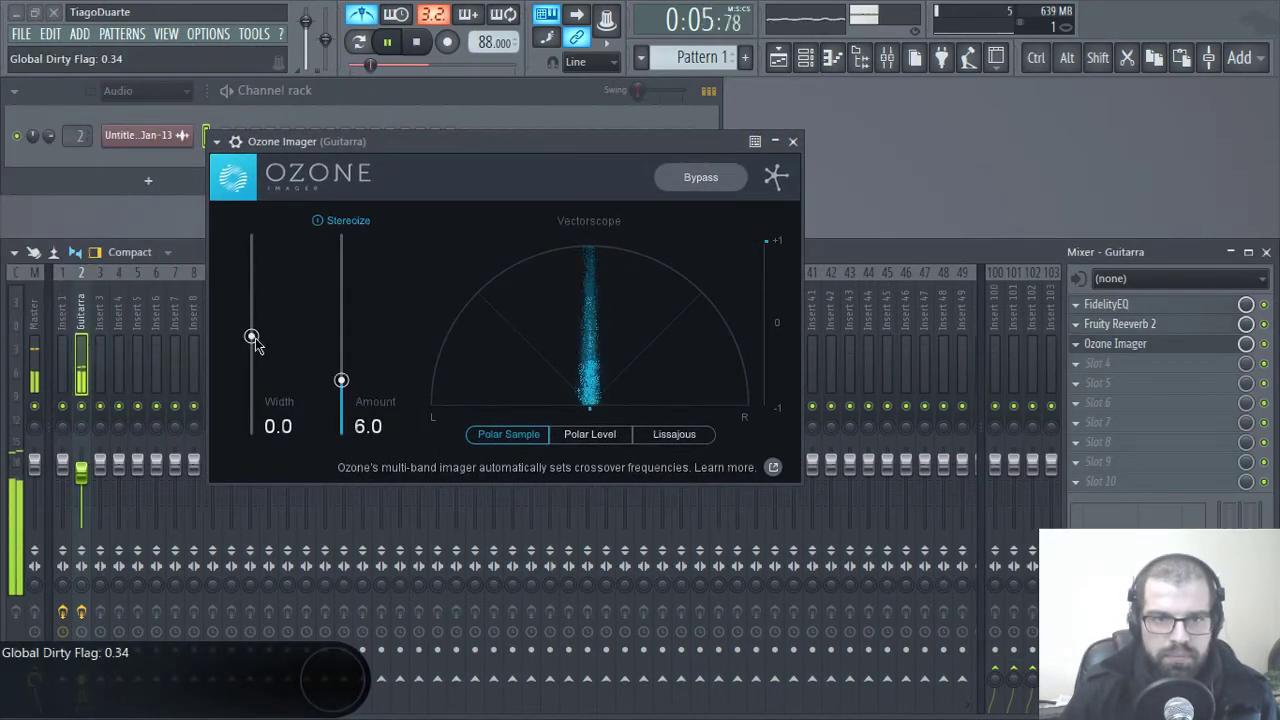
drag(253, 309, 257, 297)
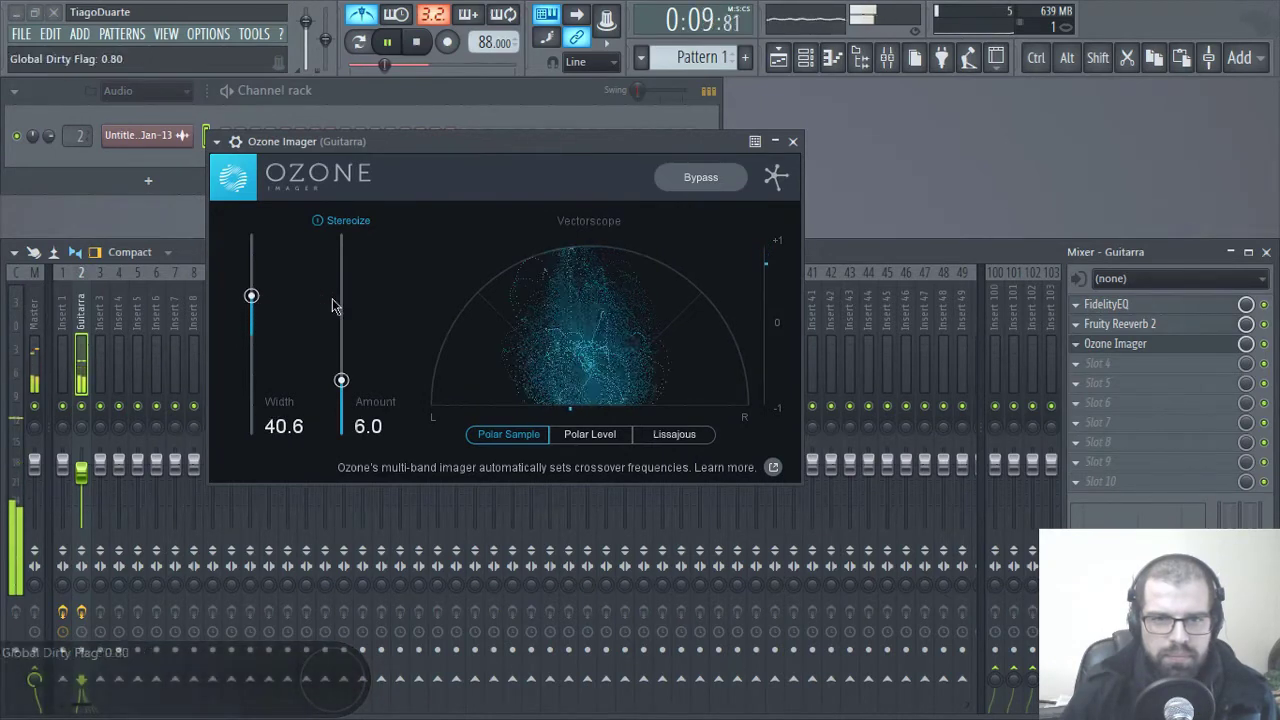
click(792, 142)
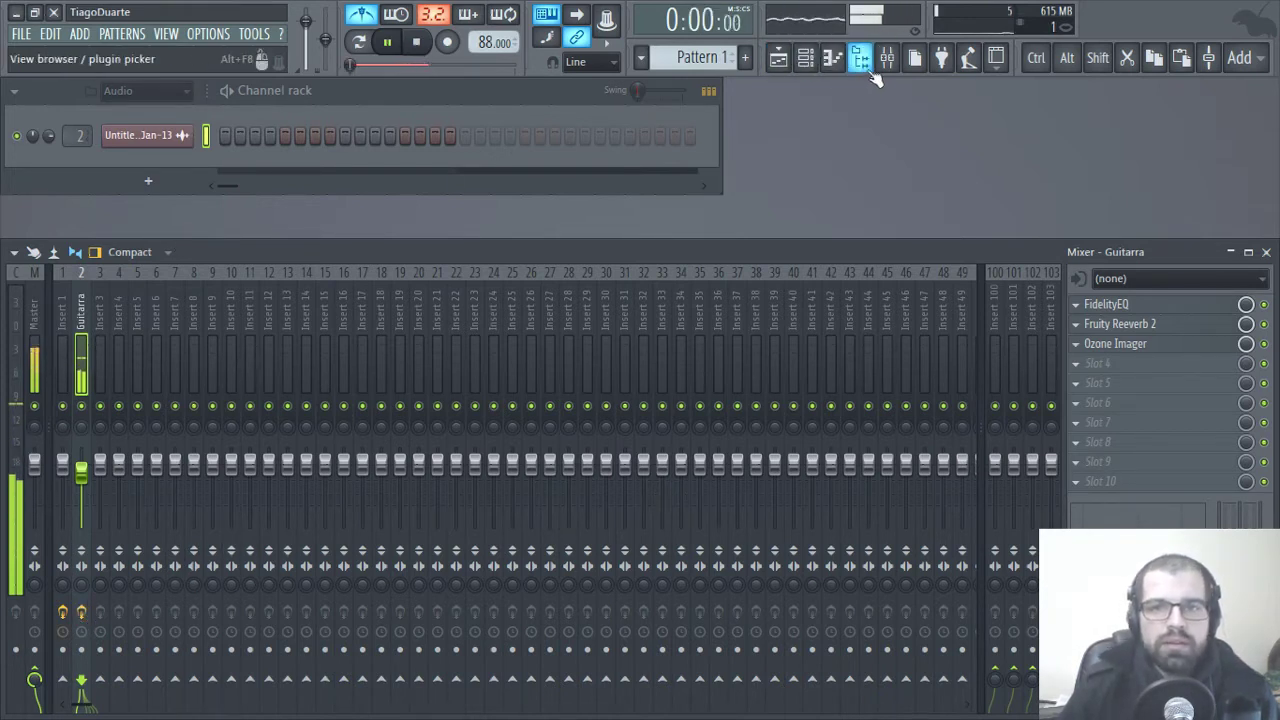
- Show the file browser and list all channels in the channel rack
click(861, 58)
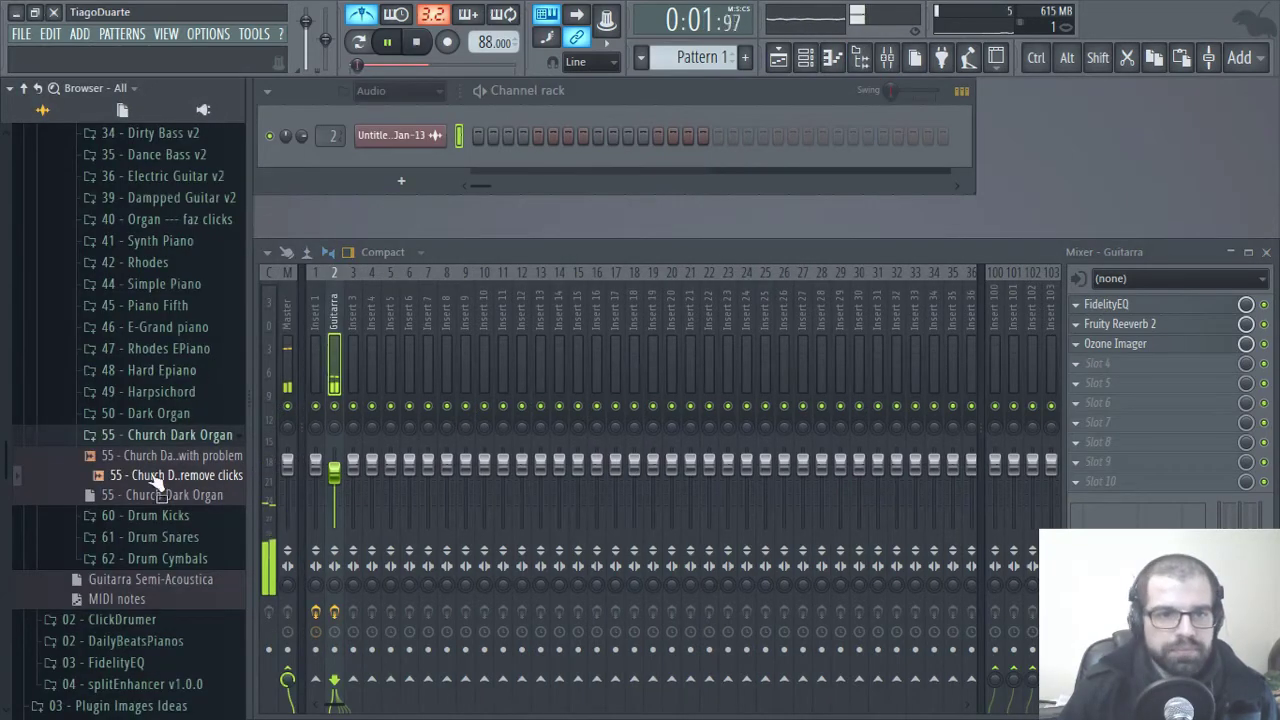
click(407, 116)
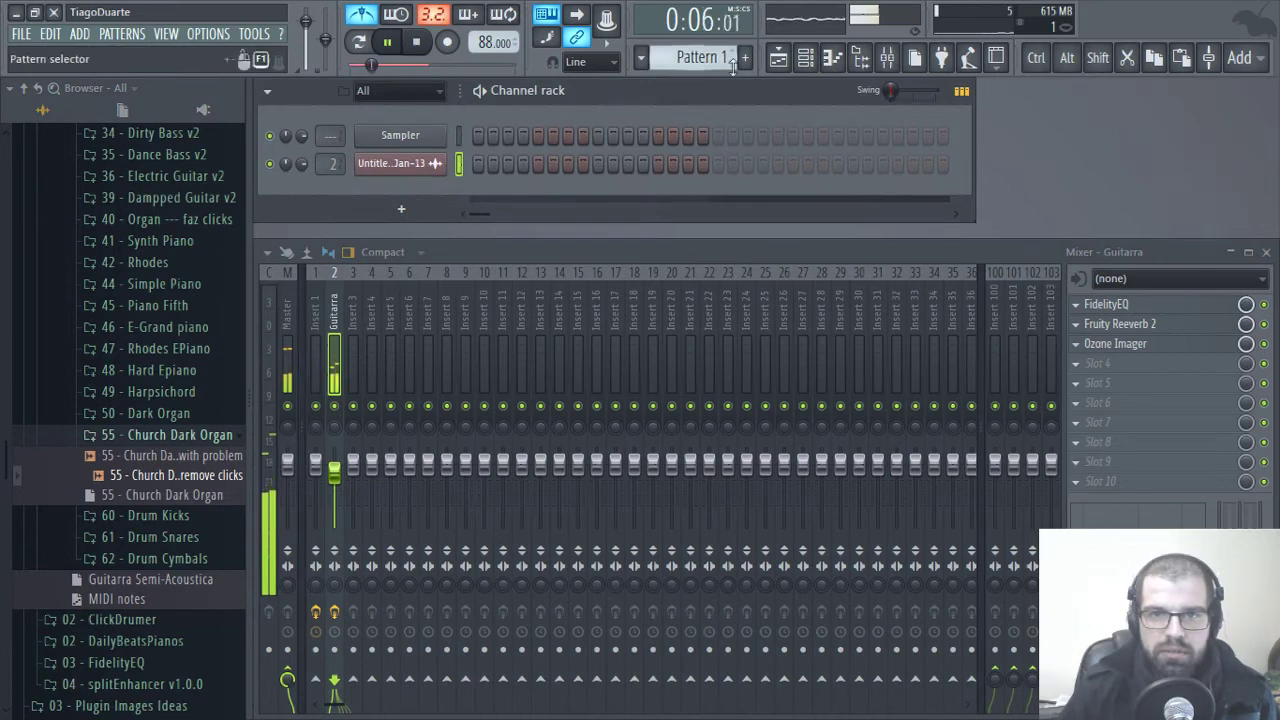
- Fill Track 3 of the playlist with Pattern 1 clips from bar 1 through bar 8
click(779, 58)
click(694, 58)
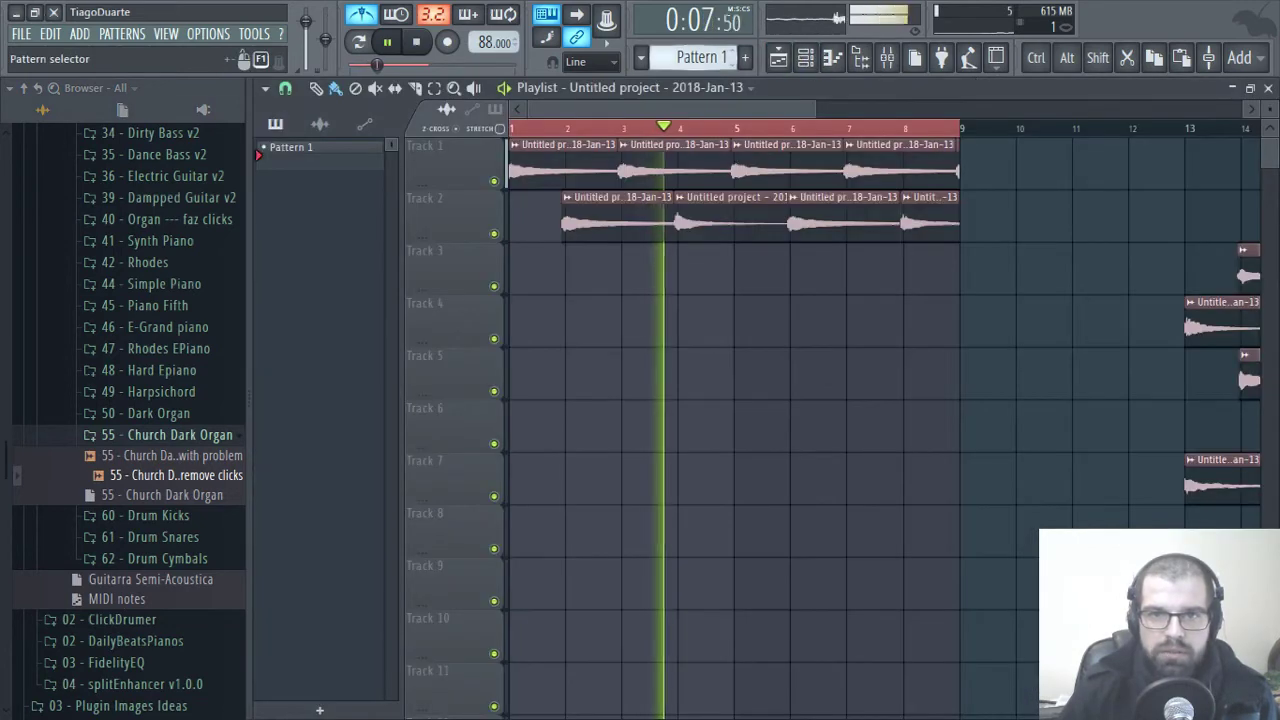
click(538, 280)
drag(561, 281, 897, 274)
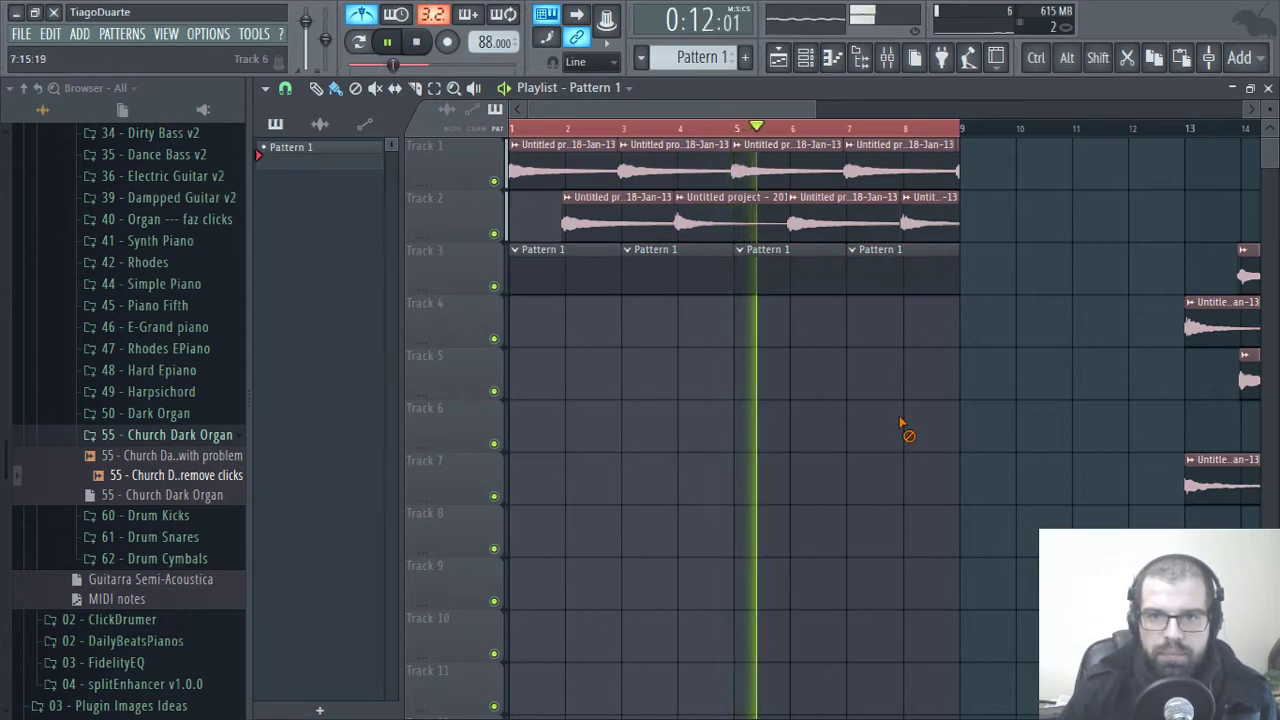
- Browse to the DailyBeats.pt drum kits and expand the Kit folder inside Head Bangin Trap Drums
click(25, 88)
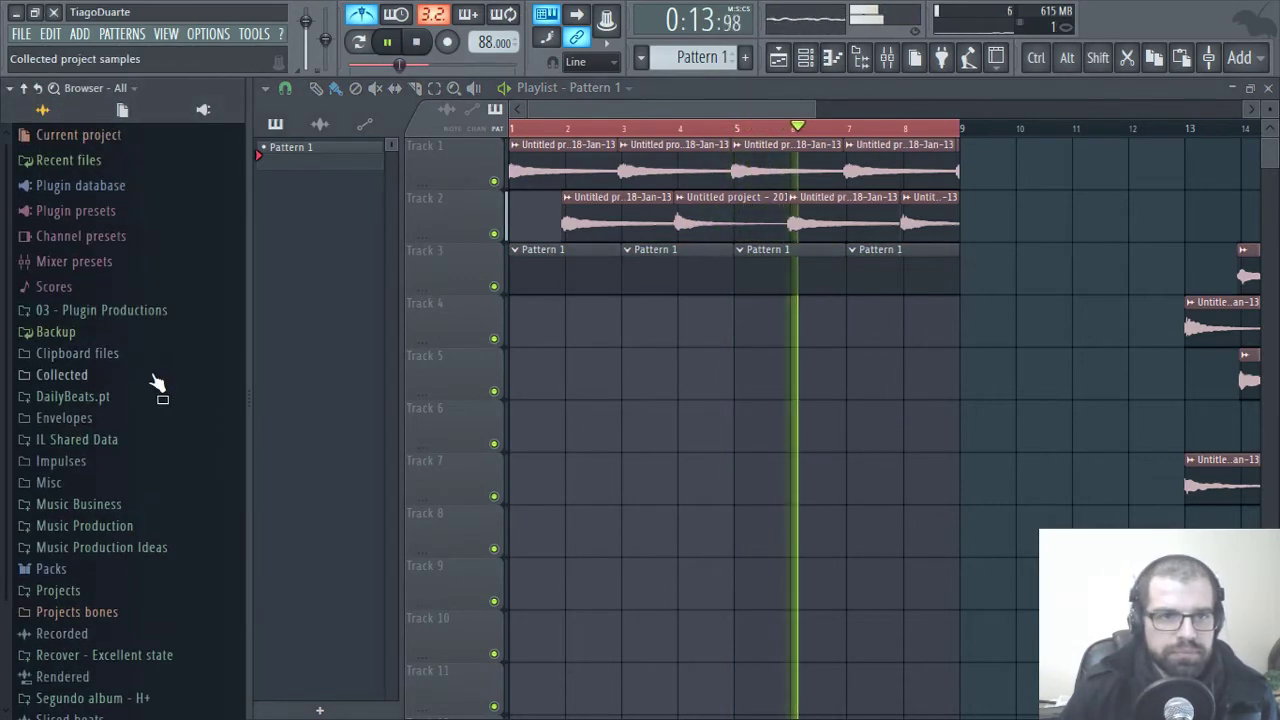
click(100, 400)
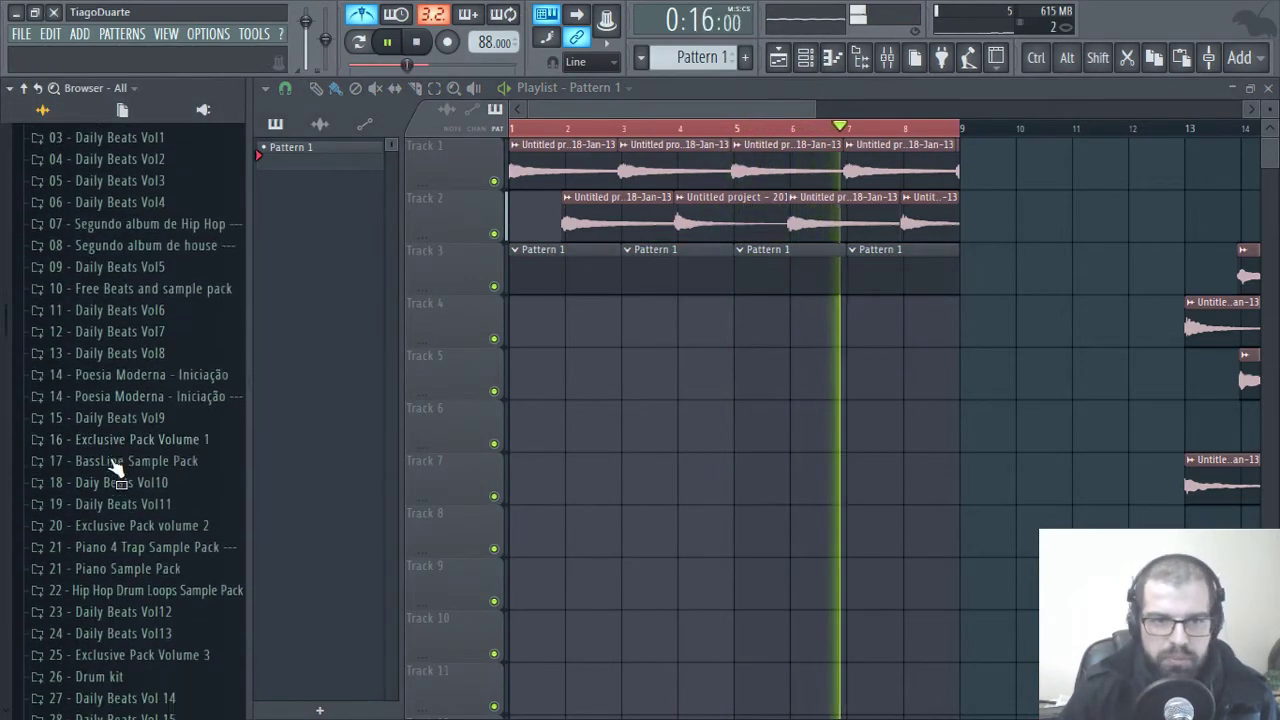
scroll(106, 470, down, 3)
scroll(111, 468, down, 8)
click(90, 460)
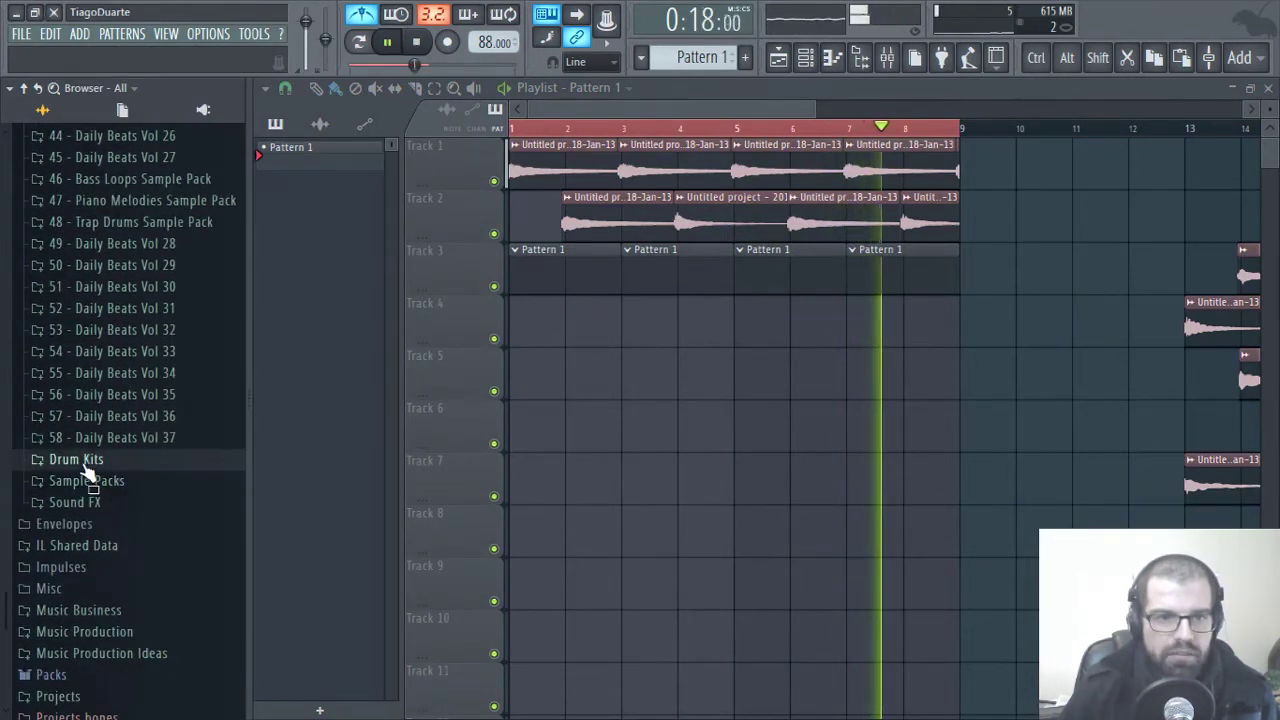
click(135, 483)
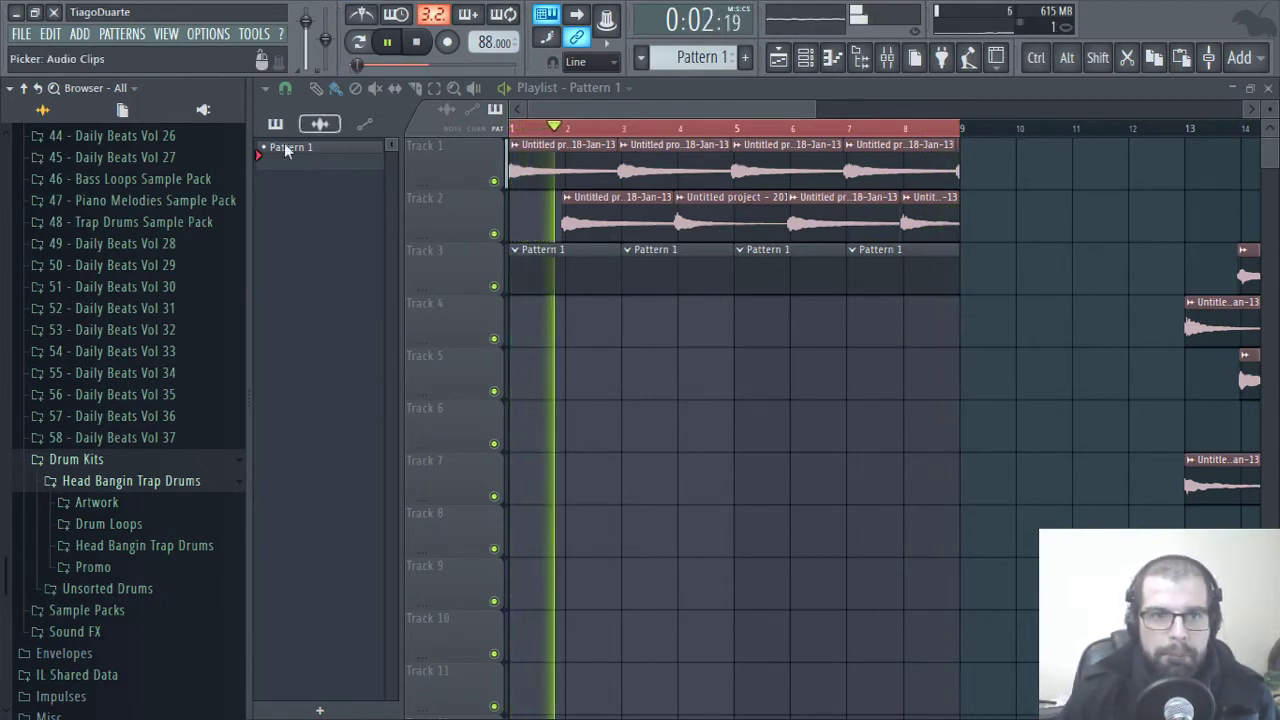
click(132, 549)
click(130, 273)
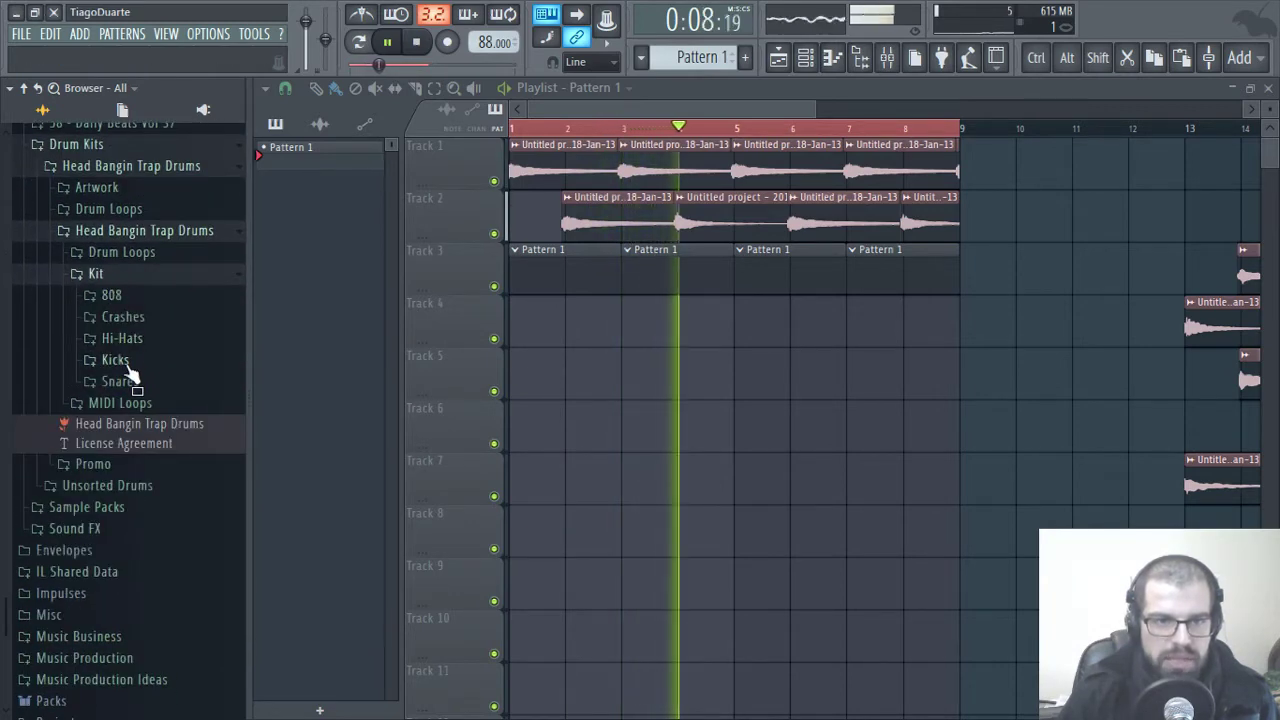
- Preview several samples in the Kicks folder, load Kick 5 into a new channel and close its settings window
click(115, 360)
click(143, 440)
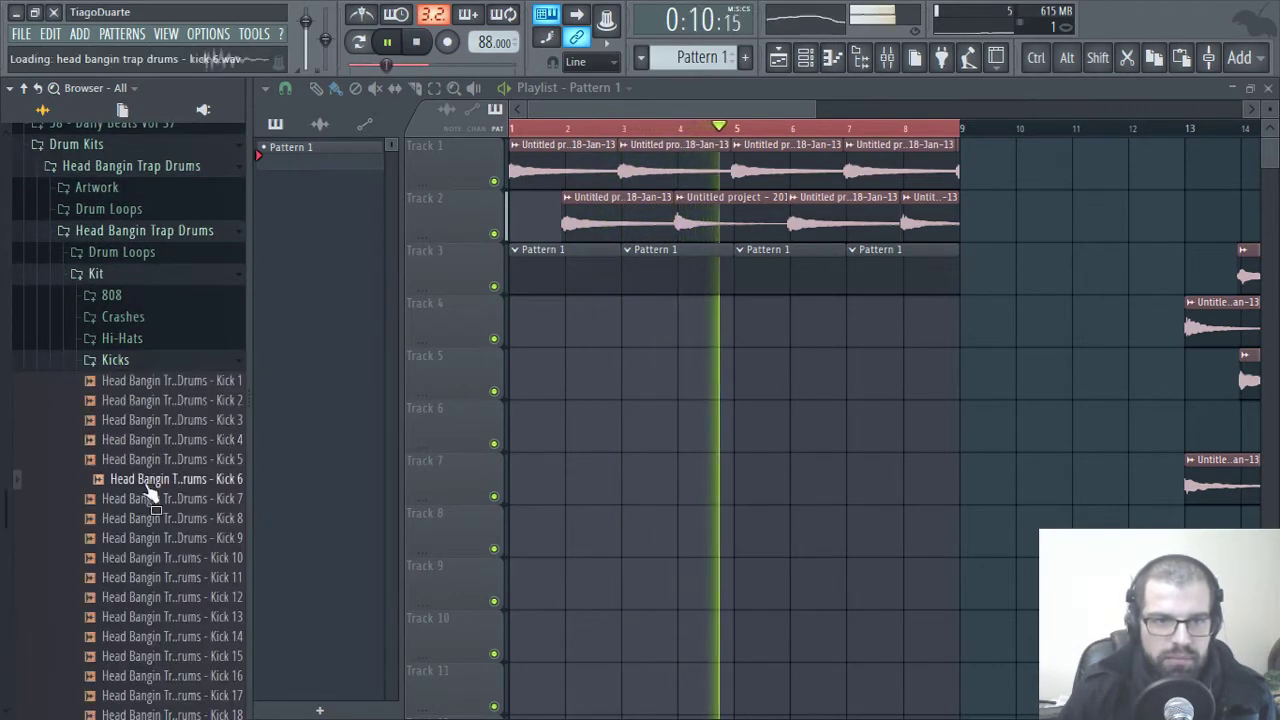
click(155, 460)
click(141, 420)
click(148, 401)
click(154, 383)
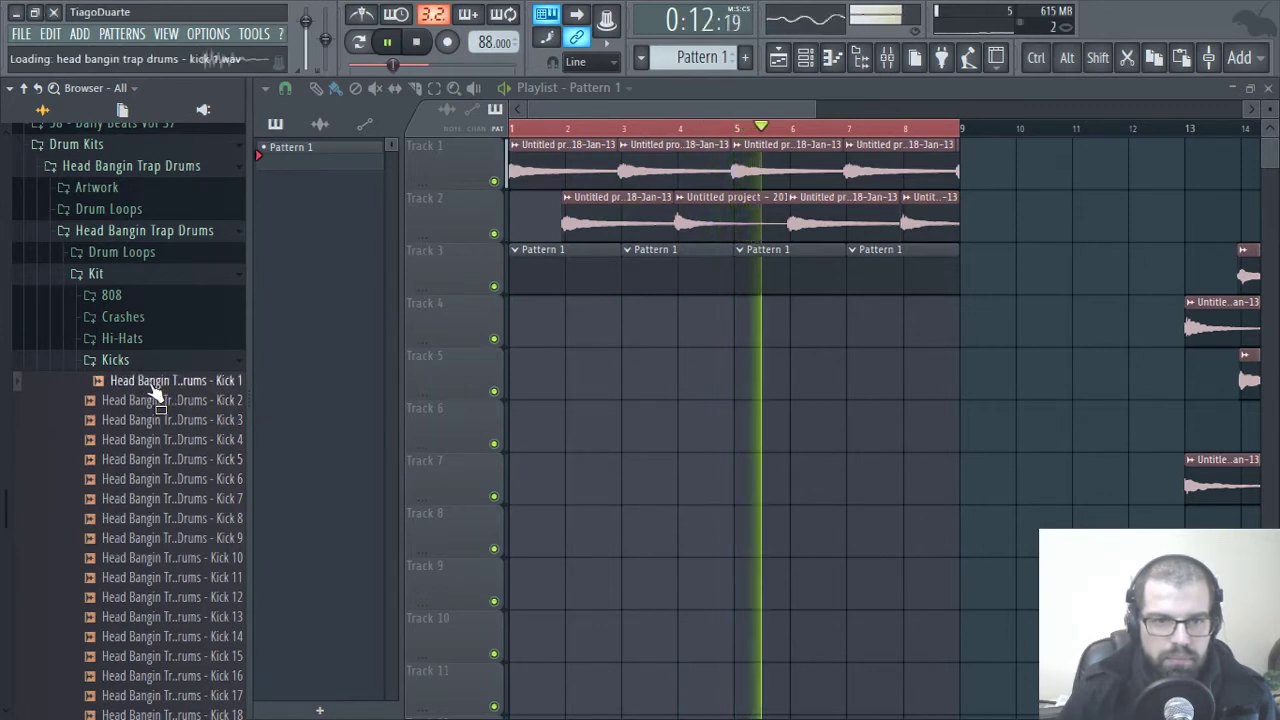
click(155, 460)
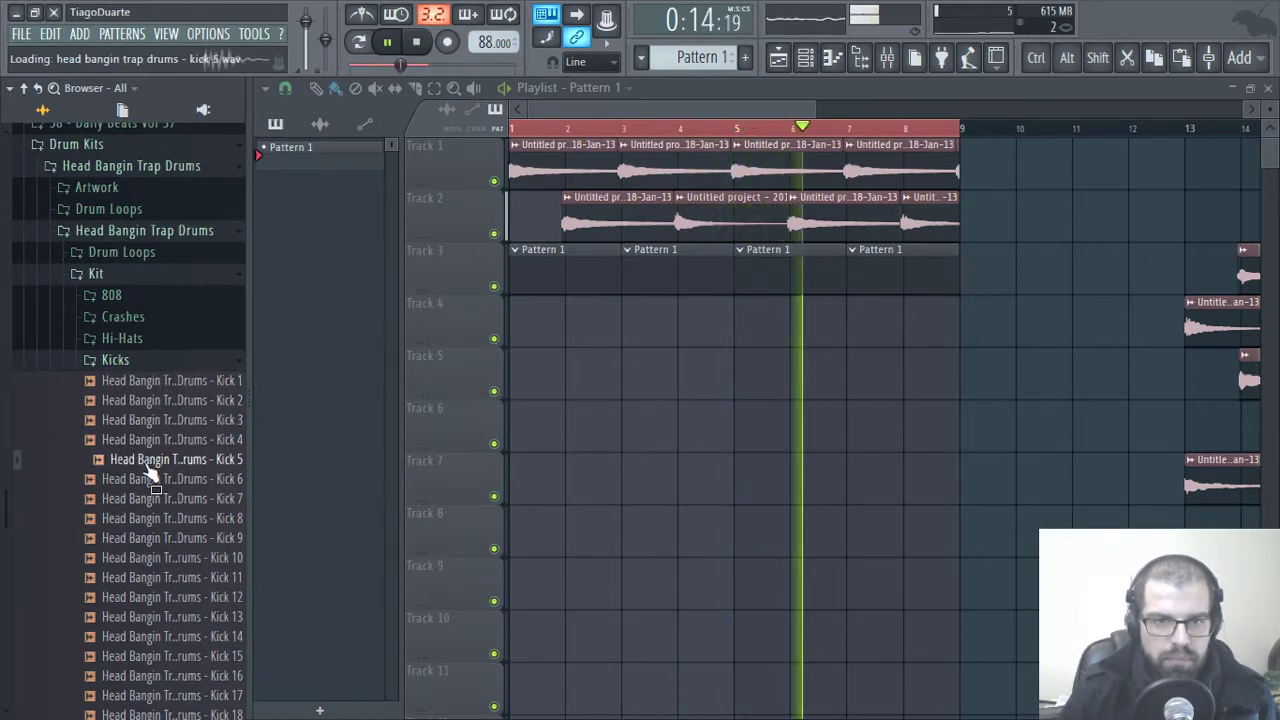
right_click(155, 460)
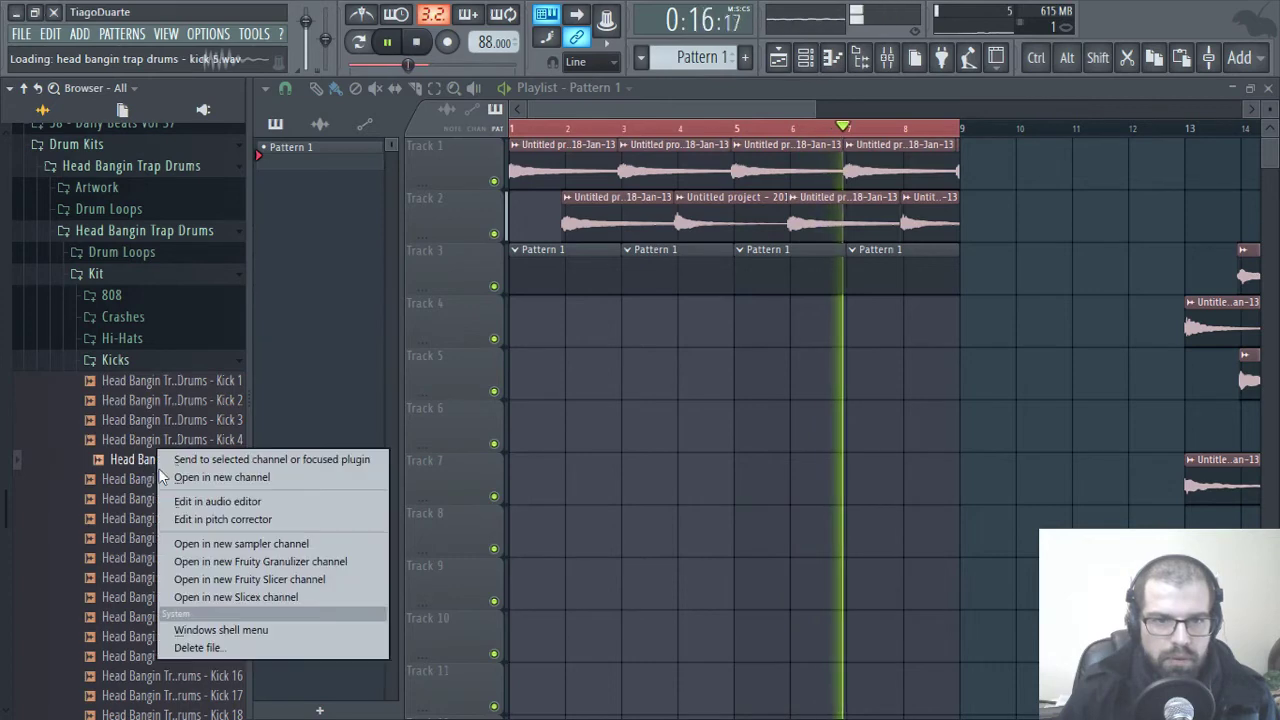
click(251, 478)
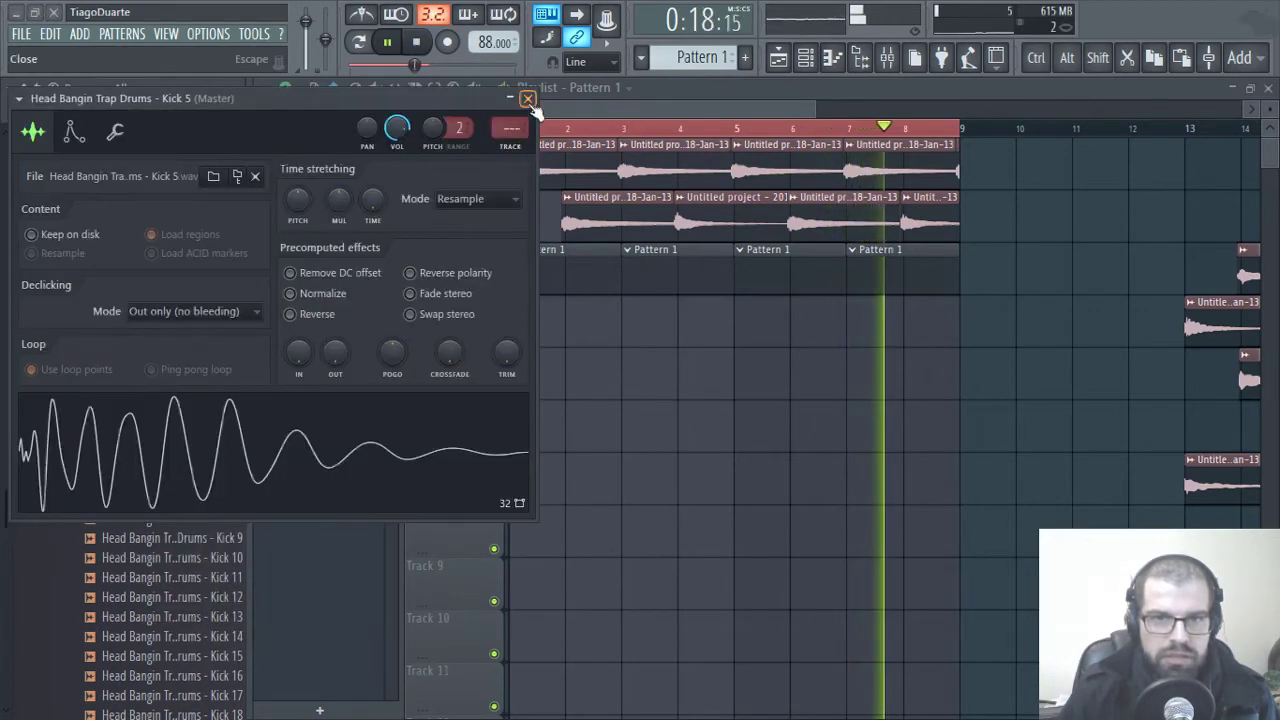
click(529, 98)
- Audition the samples in the Snares folder one after another, from Snare 01 through Snare 24
click(115, 360)
click(120, 381)
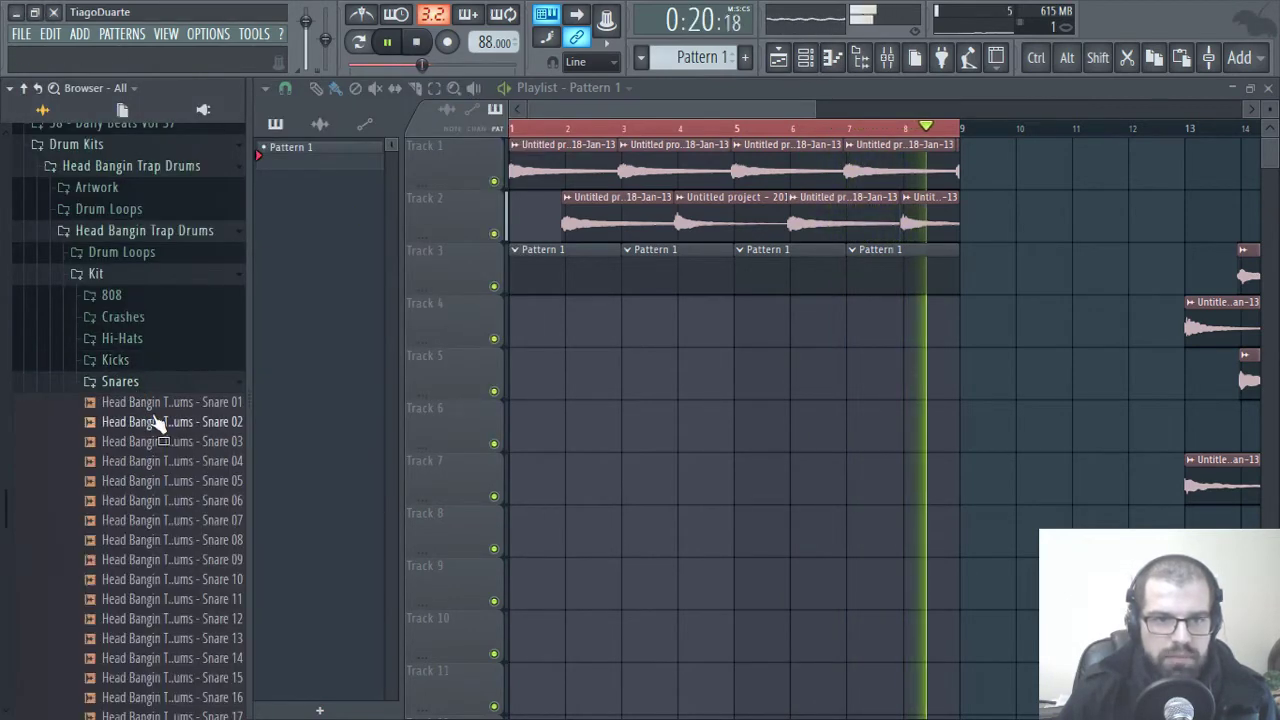
click(160, 404)
click(160, 421)
click(162, 441)
click(163, 461)
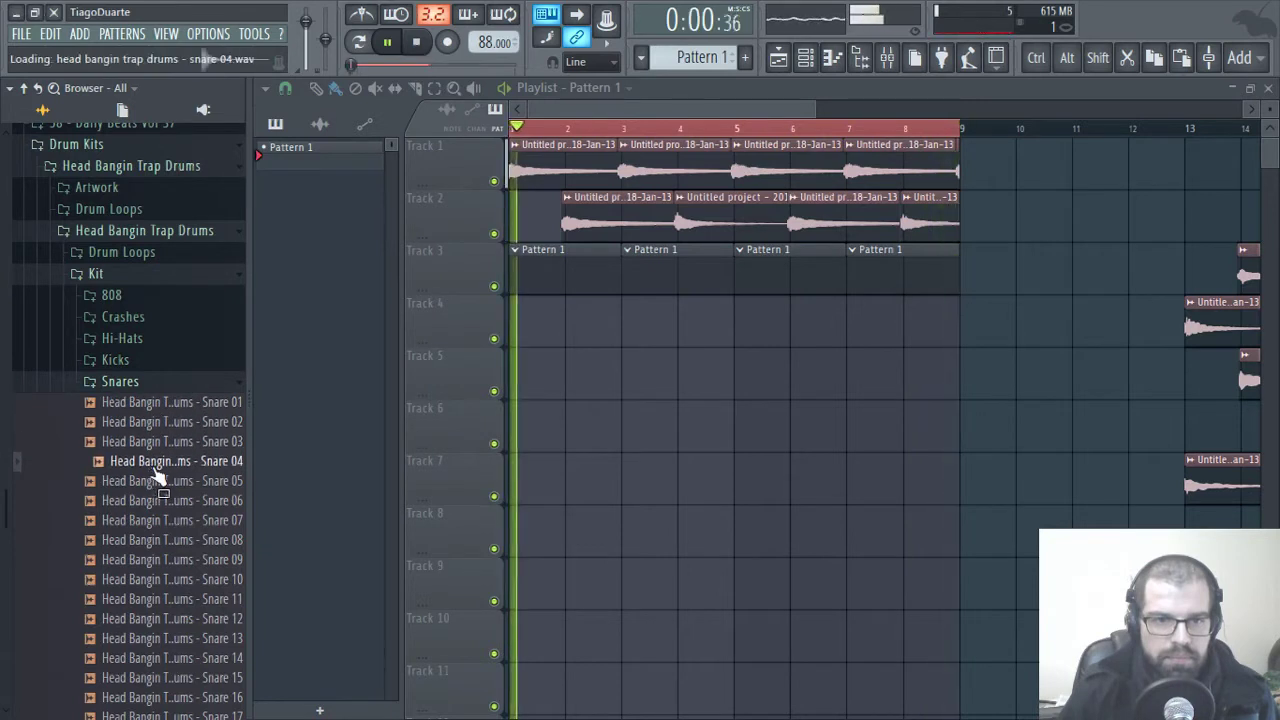
click(160, 481)
click(158, 501)
click(158, 521)
click(158, 541)
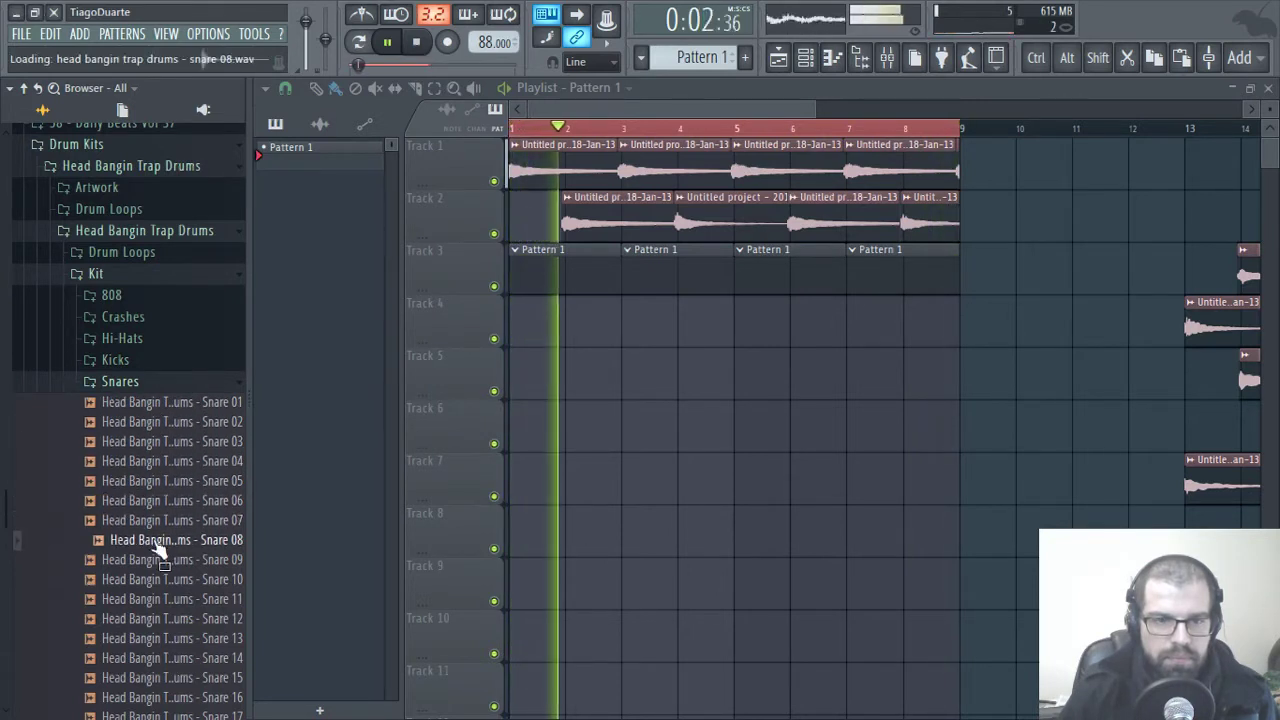
click(158, 561)
click(158, 580)
click(158, 600)
click(158, 620)
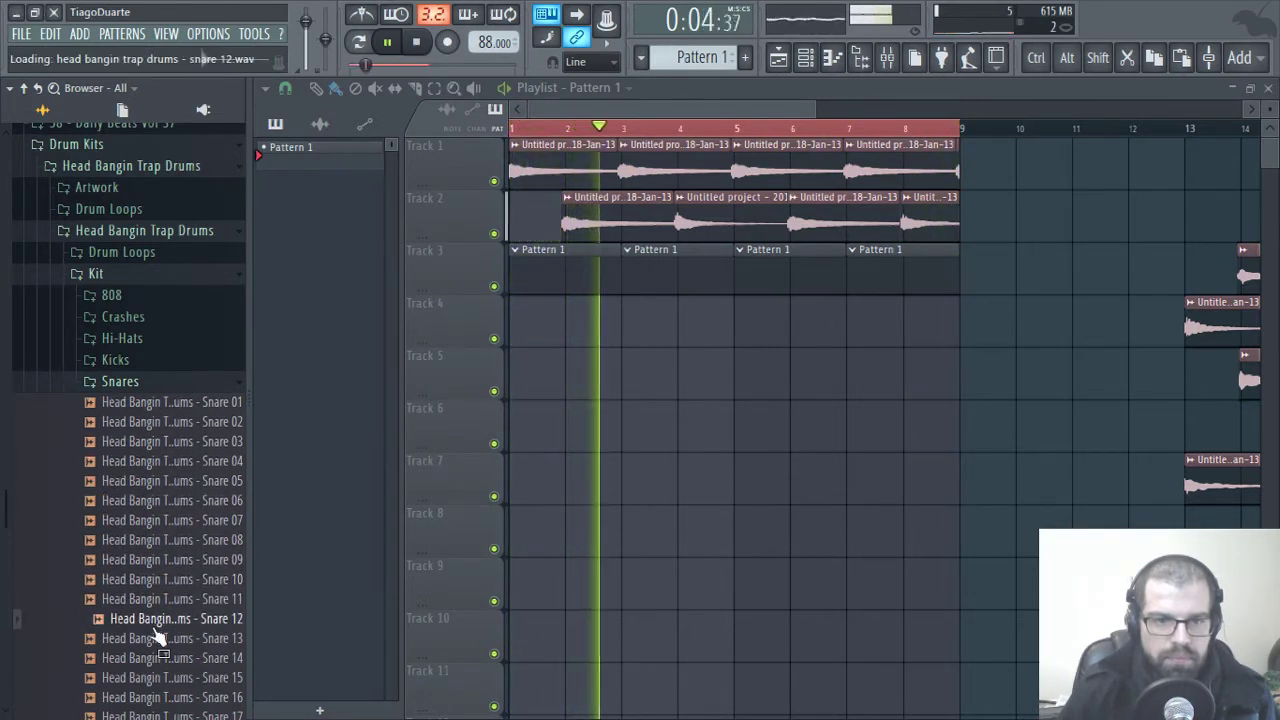
click(157, 640)
click(157, 658)
click(158, 678)
click(158, 697)
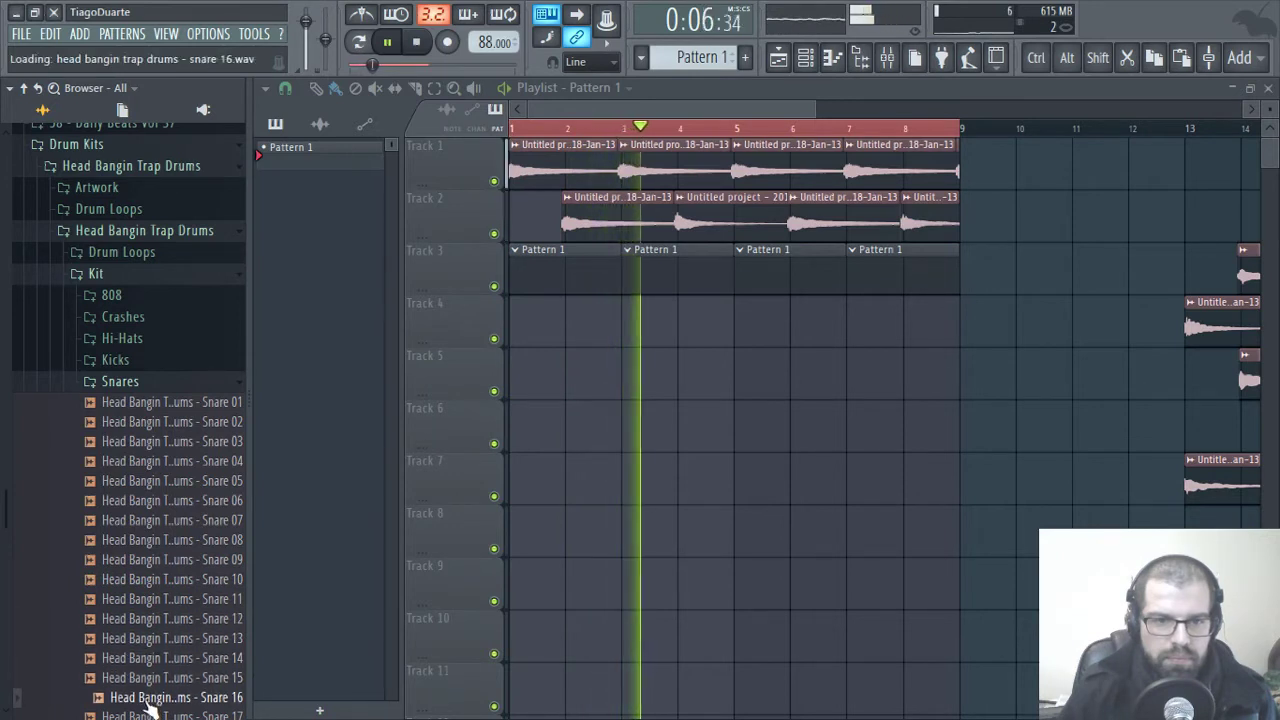
scroll(185, 470, down, 5)
click(160, 402)
click(155, 422)
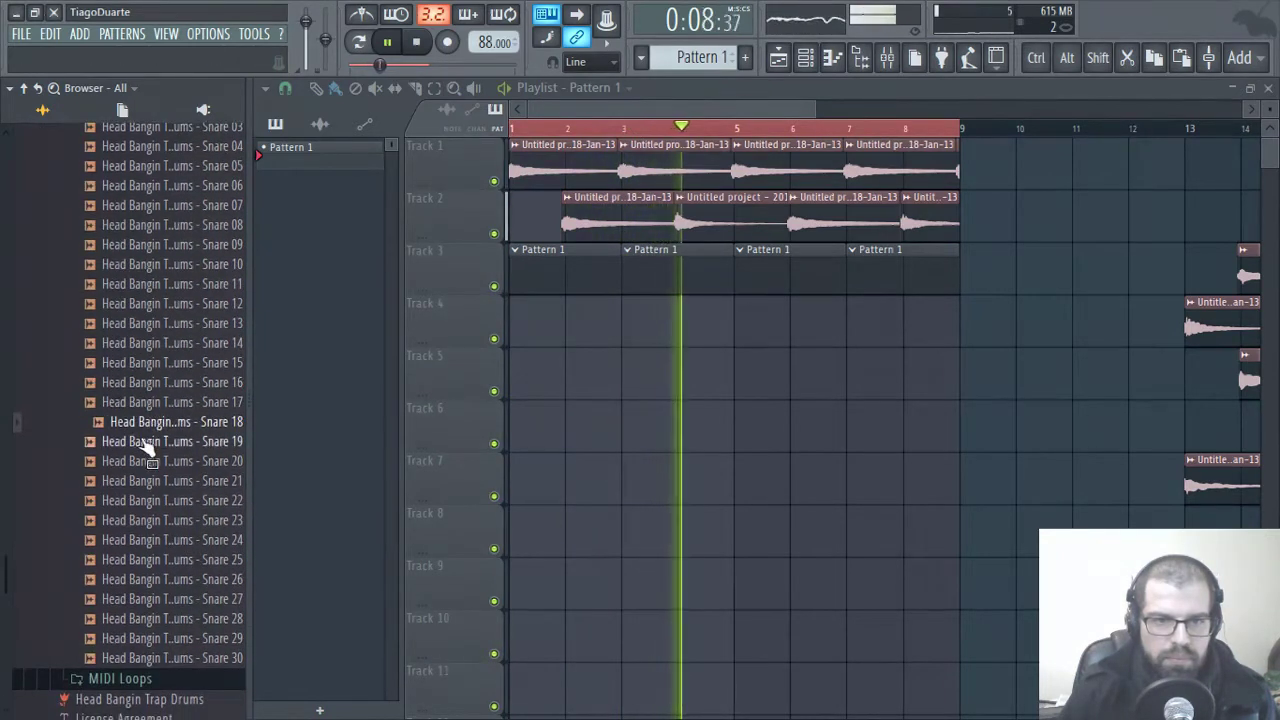
click(145, 441)
click(145, 462)
click(150, 481)
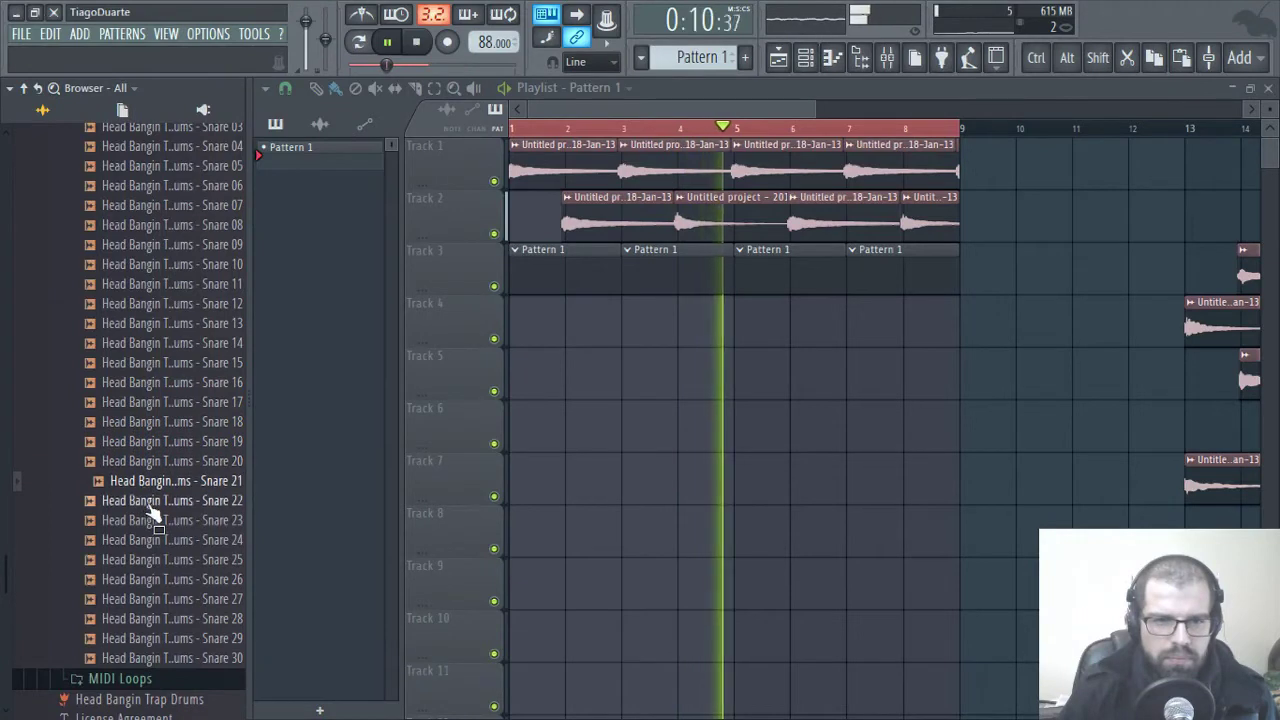
click(153, 500)
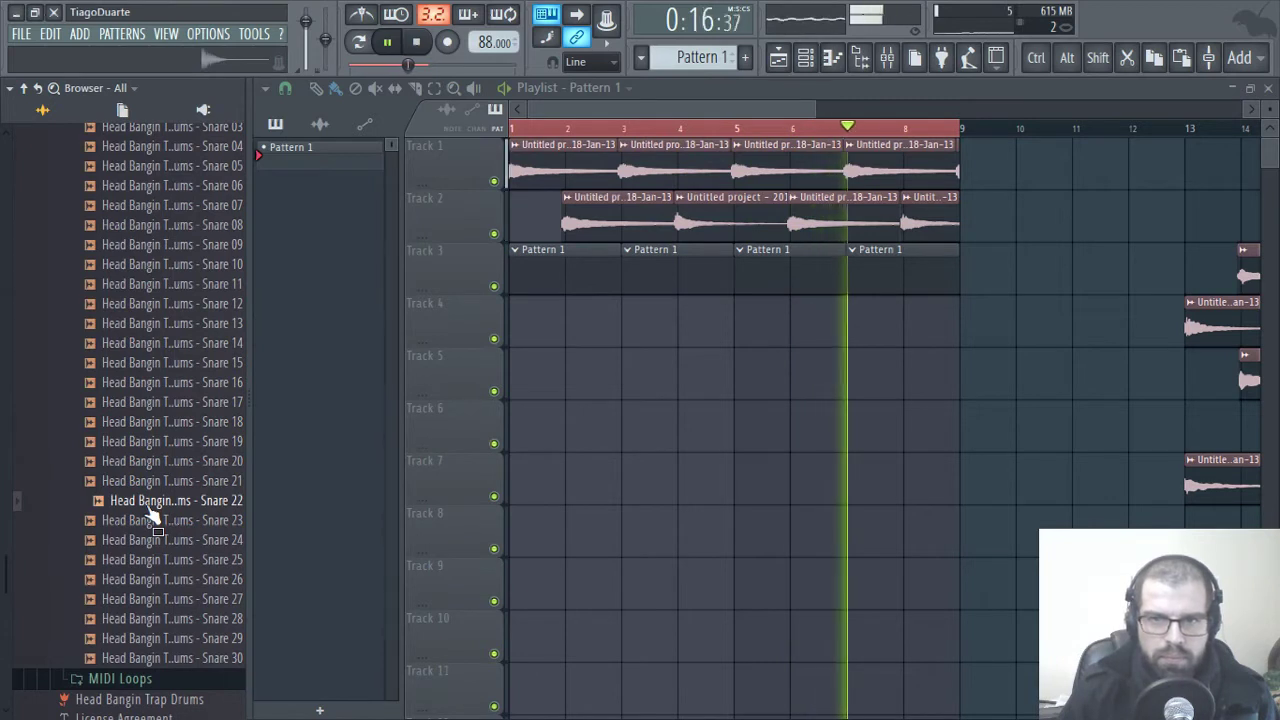
click(157, 521)
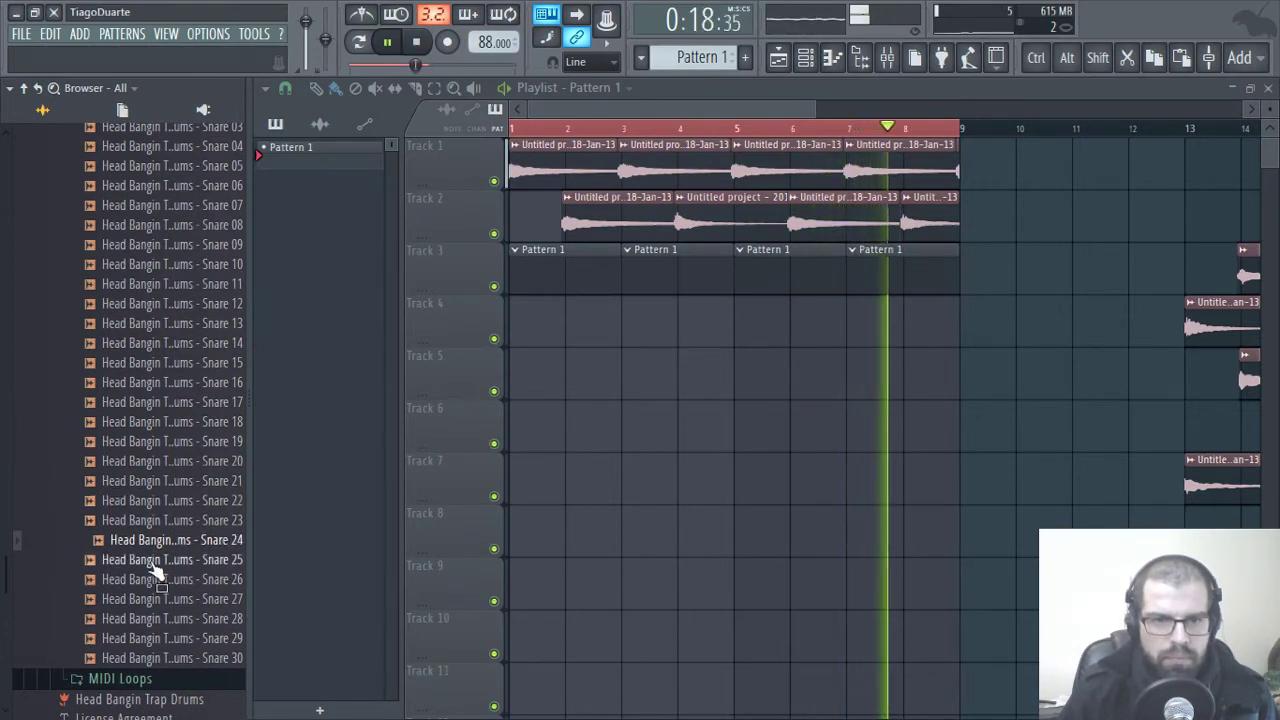
- Load Snare 22 and Snare 23 into new channels and close their settings windows
right_click(163, 497)
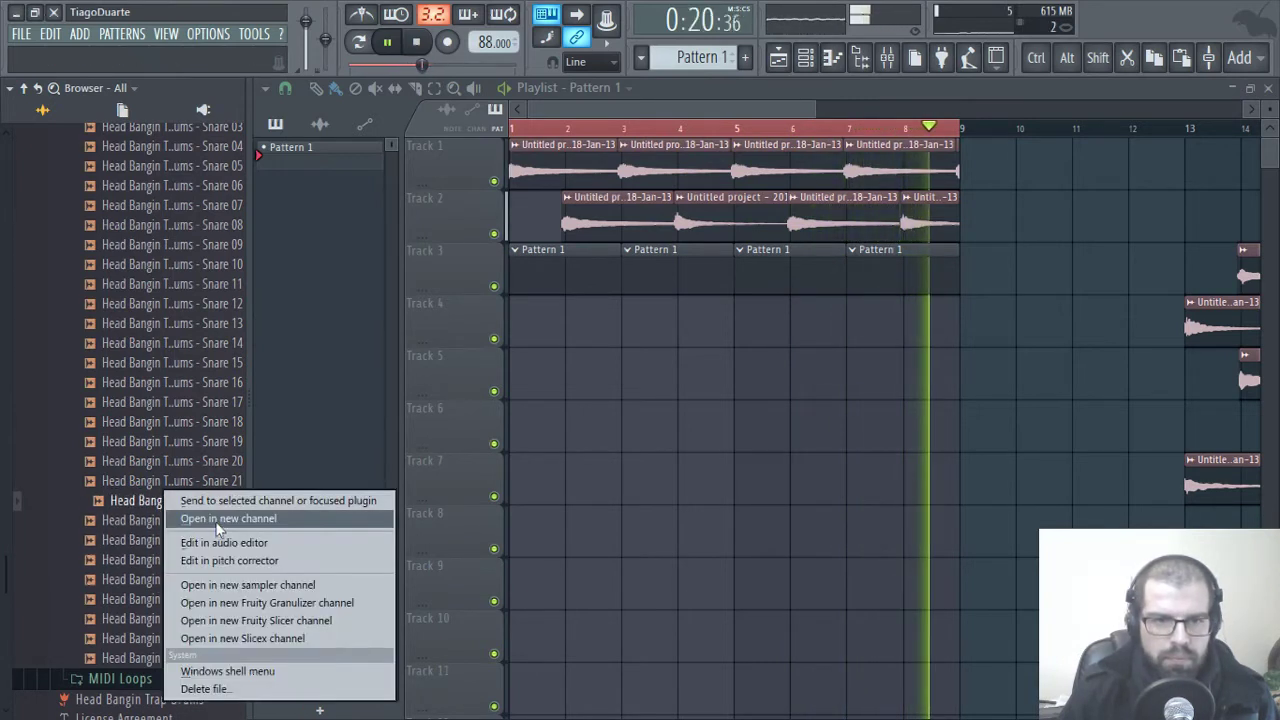
click(165, 522)
key(Escape)
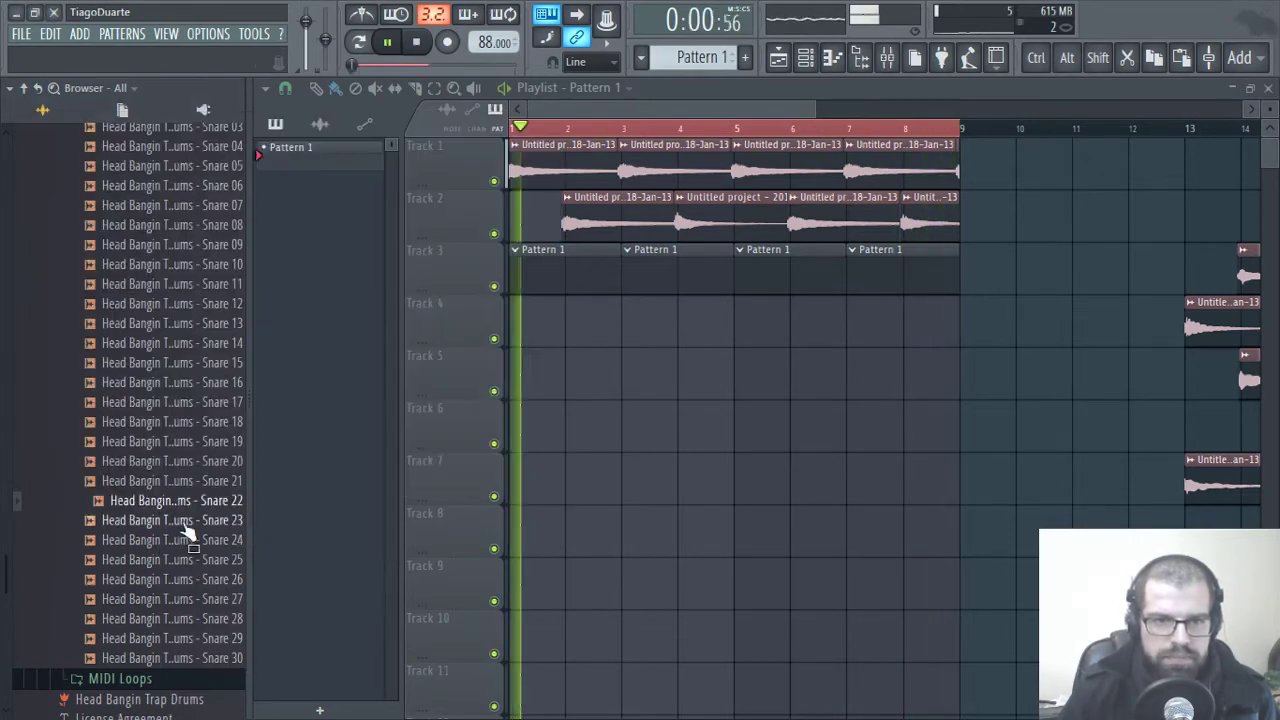
right_click(199, 522)
click(262, 521)
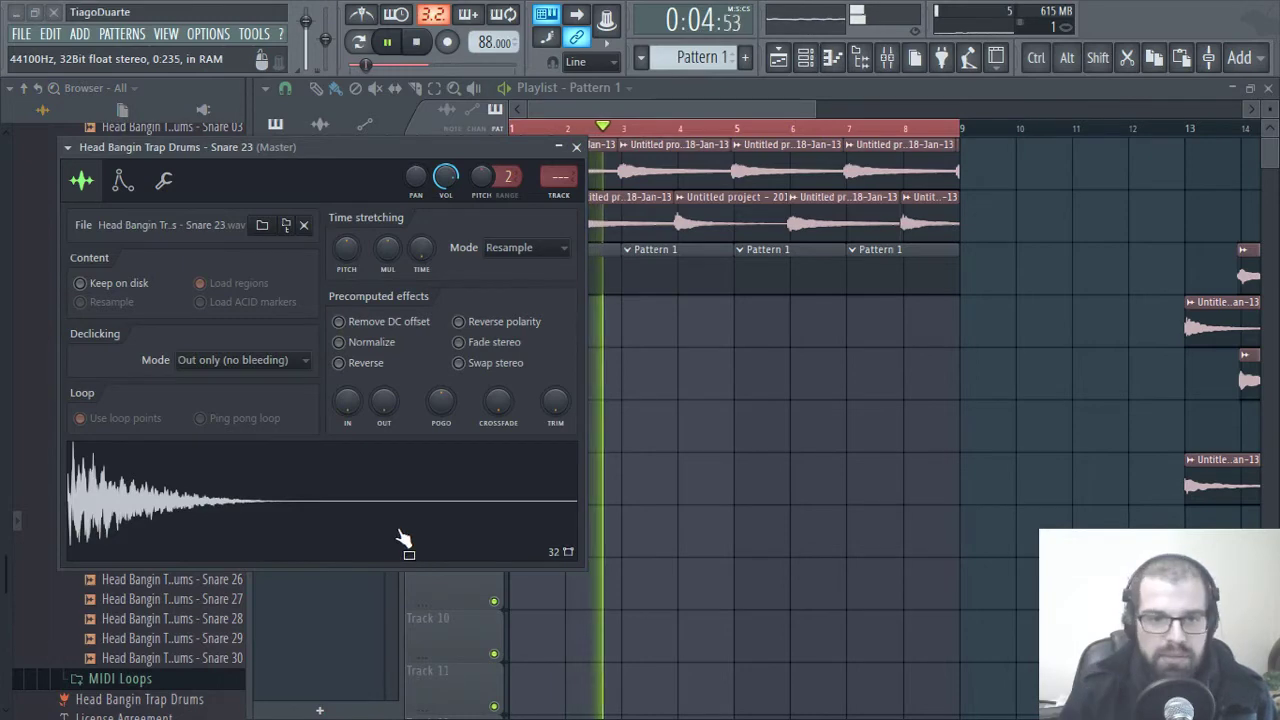
click(577, 148)
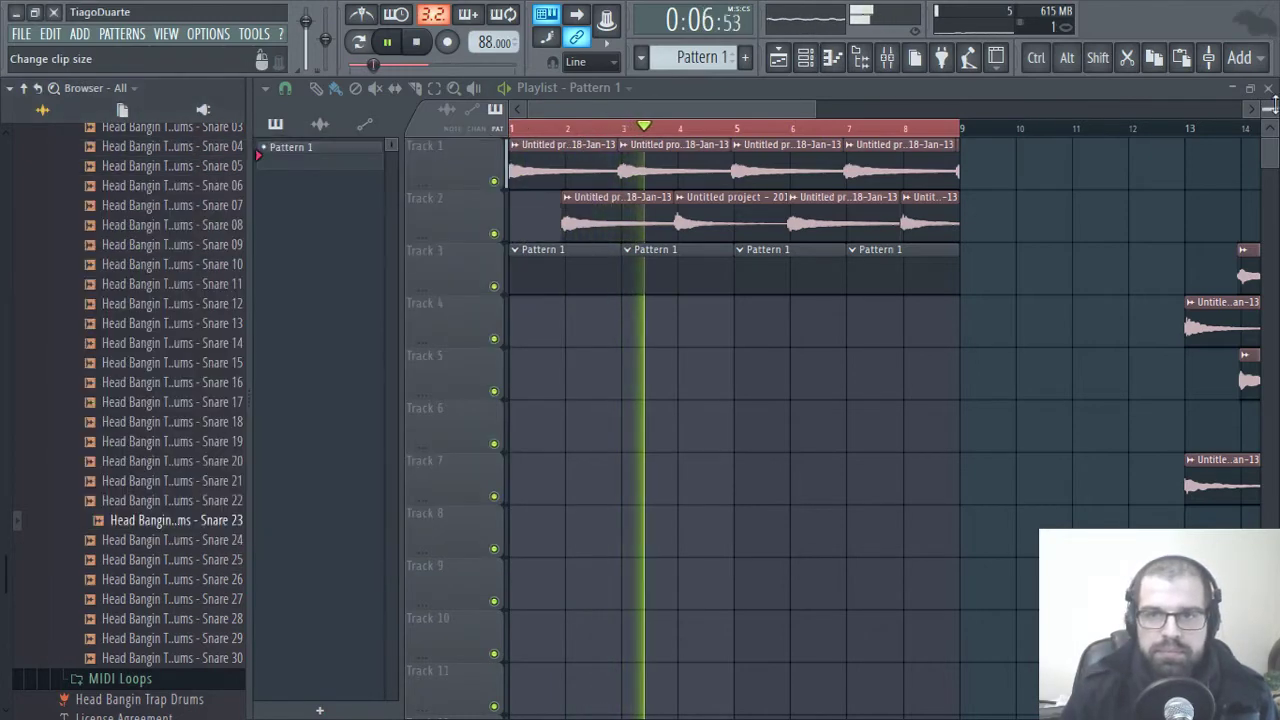
- Close the playlist and place Snare 22 hits on steps 5, 13, 21 and 29 of Pattern 1
click(1268, 89)
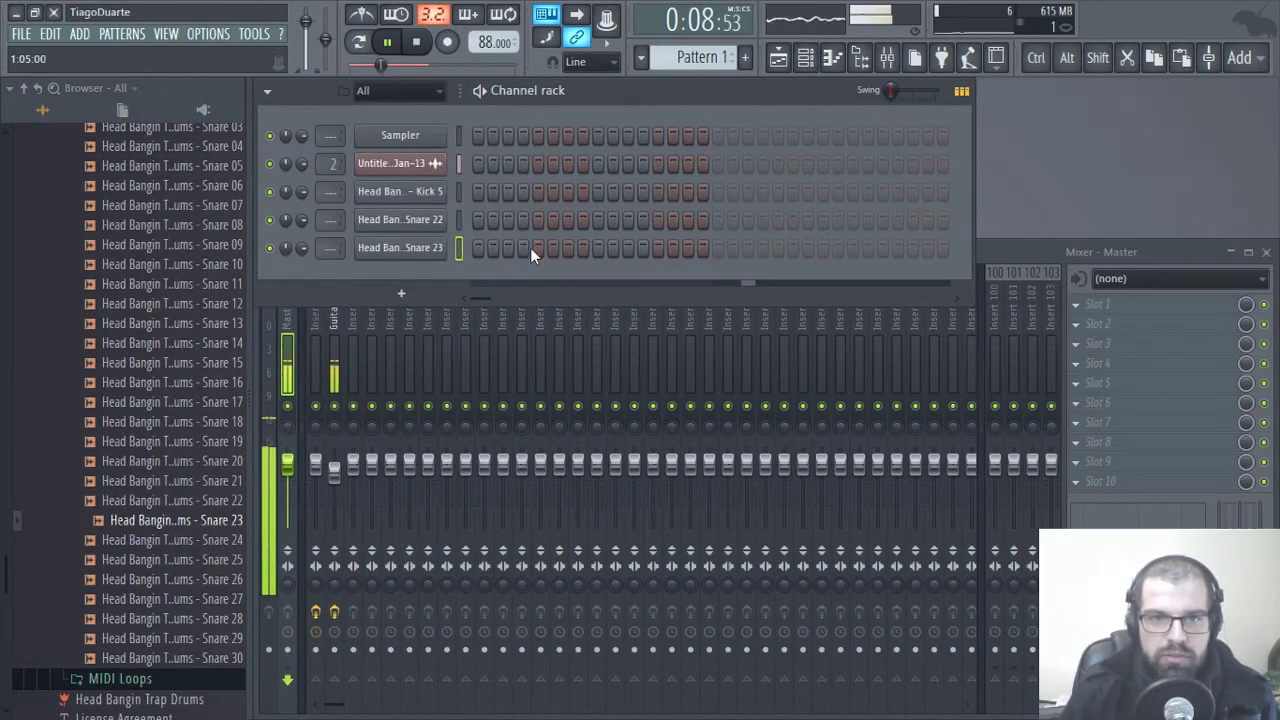
click(538, 220)
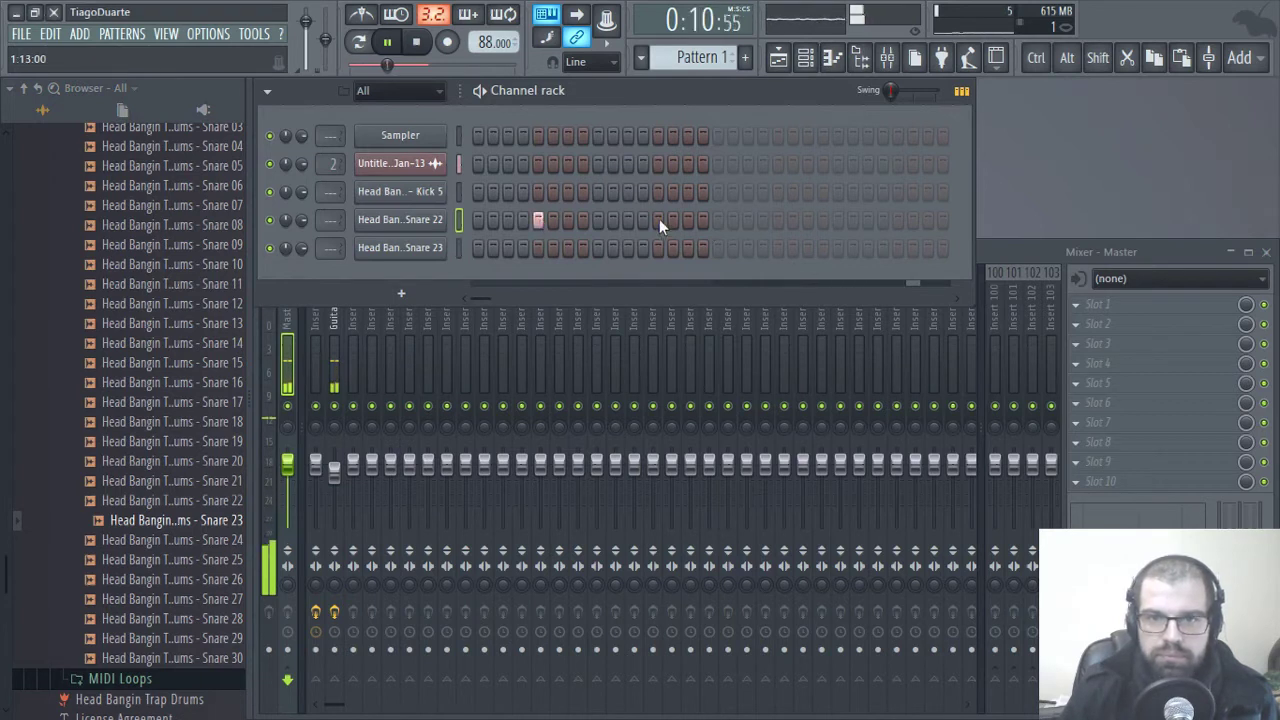
click(658, 220)
click(778, 220)
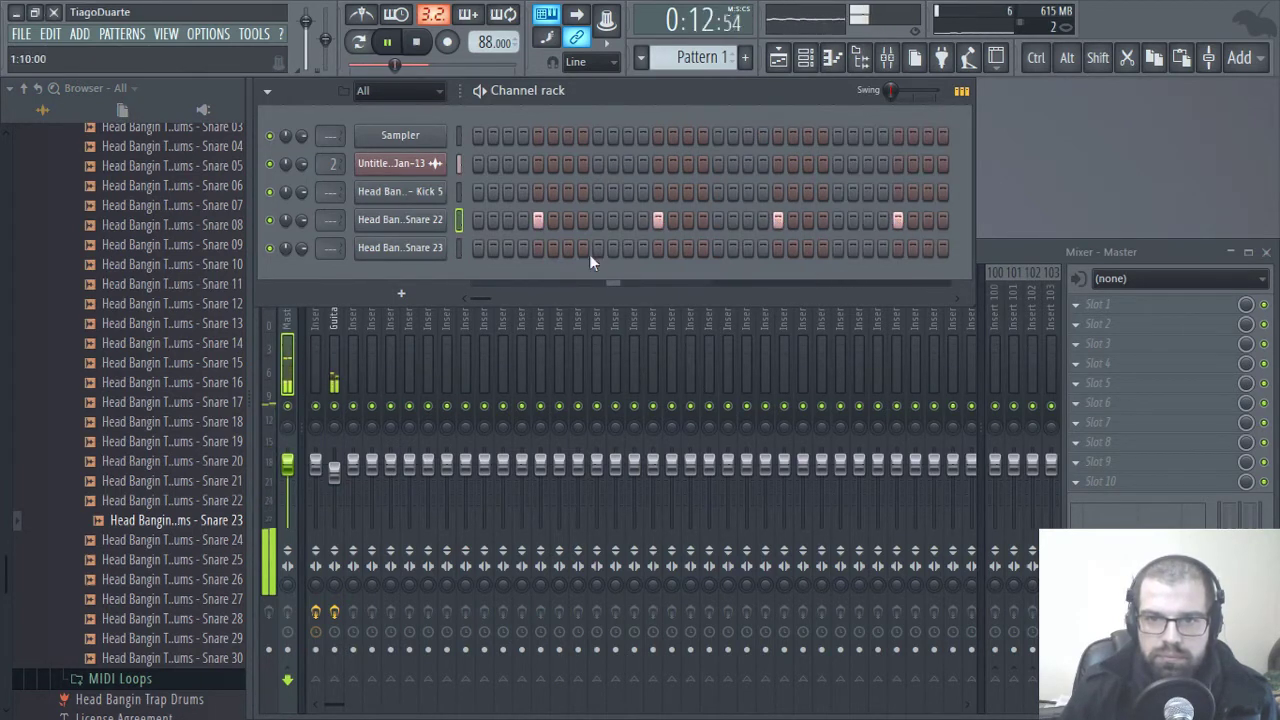
- Place Snare 23 hits on steps 5, 13, 21 and 29, plus extra hits on steps 24 and 26
click(658, 248)
click(778, 248)
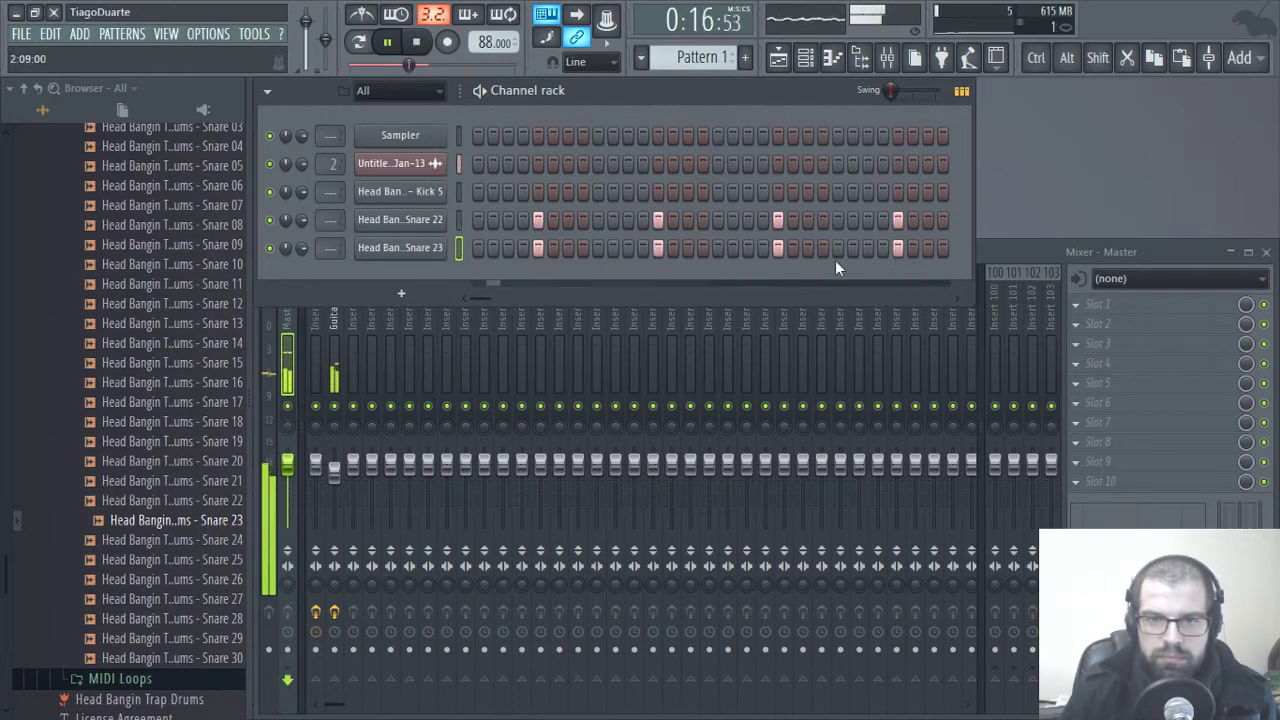
click(823, 248)
click(853, 248)
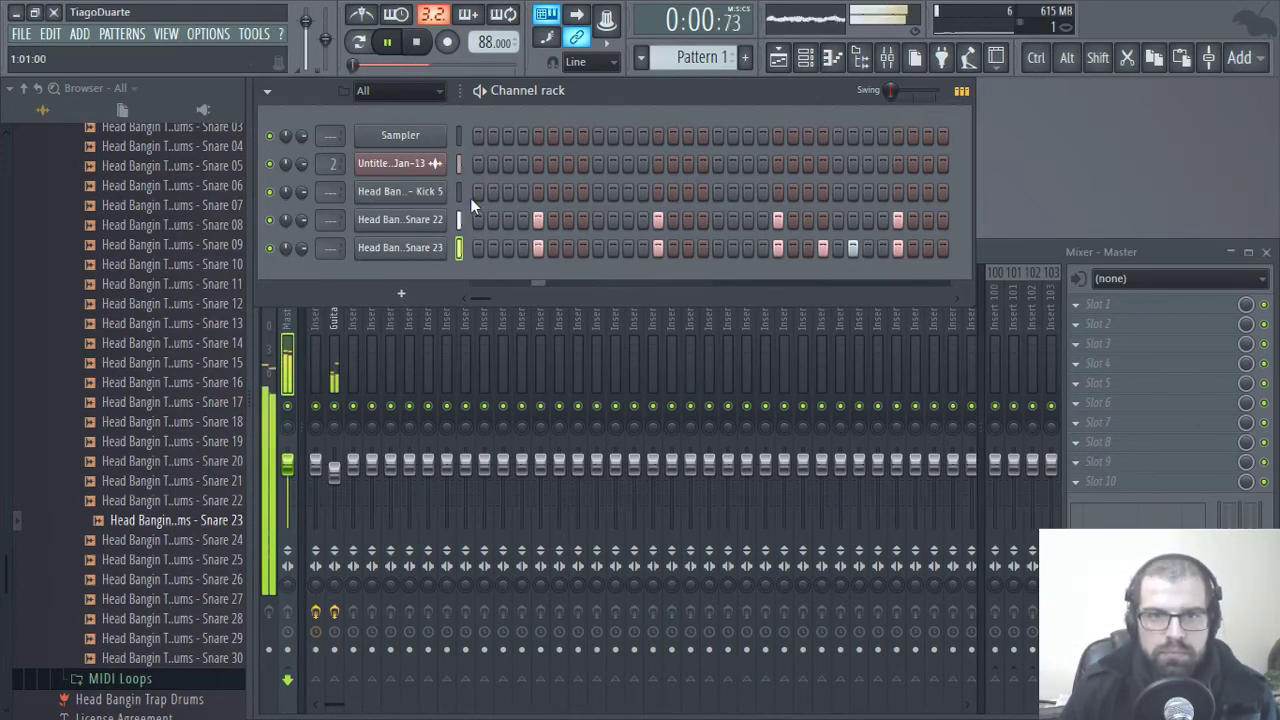
- Set the channel rack swing to about 39% and place Kick 5 hits on steps 1, 4, 8, 9 and 12
click(508, 192)
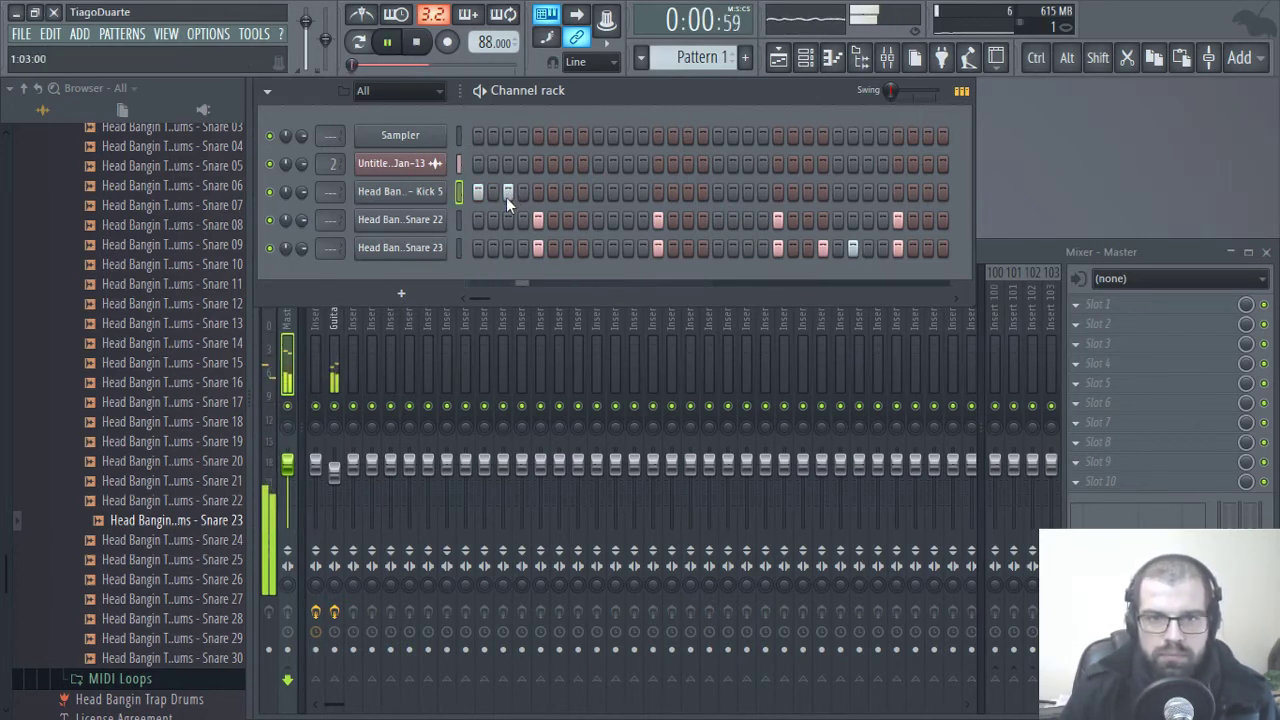
key(space)
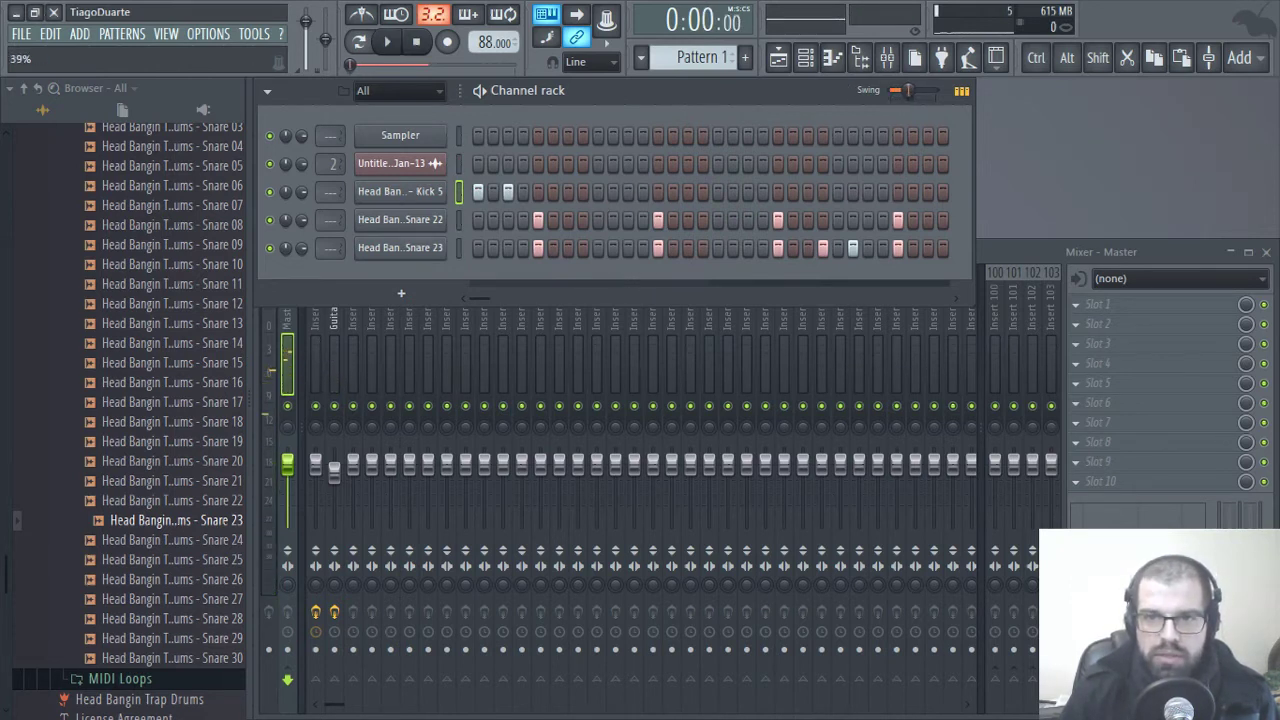
click(523, 192)
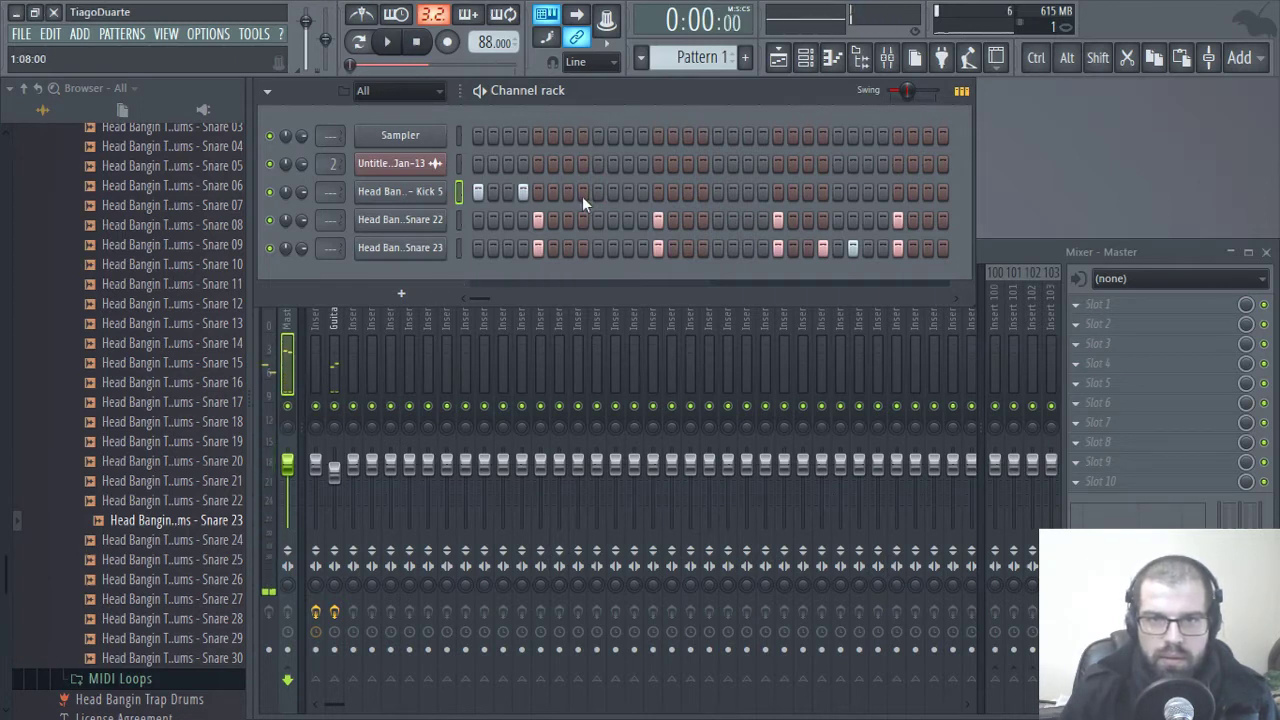
click(583, 192)
click(597, 192)
key(space)
click(642, 192)
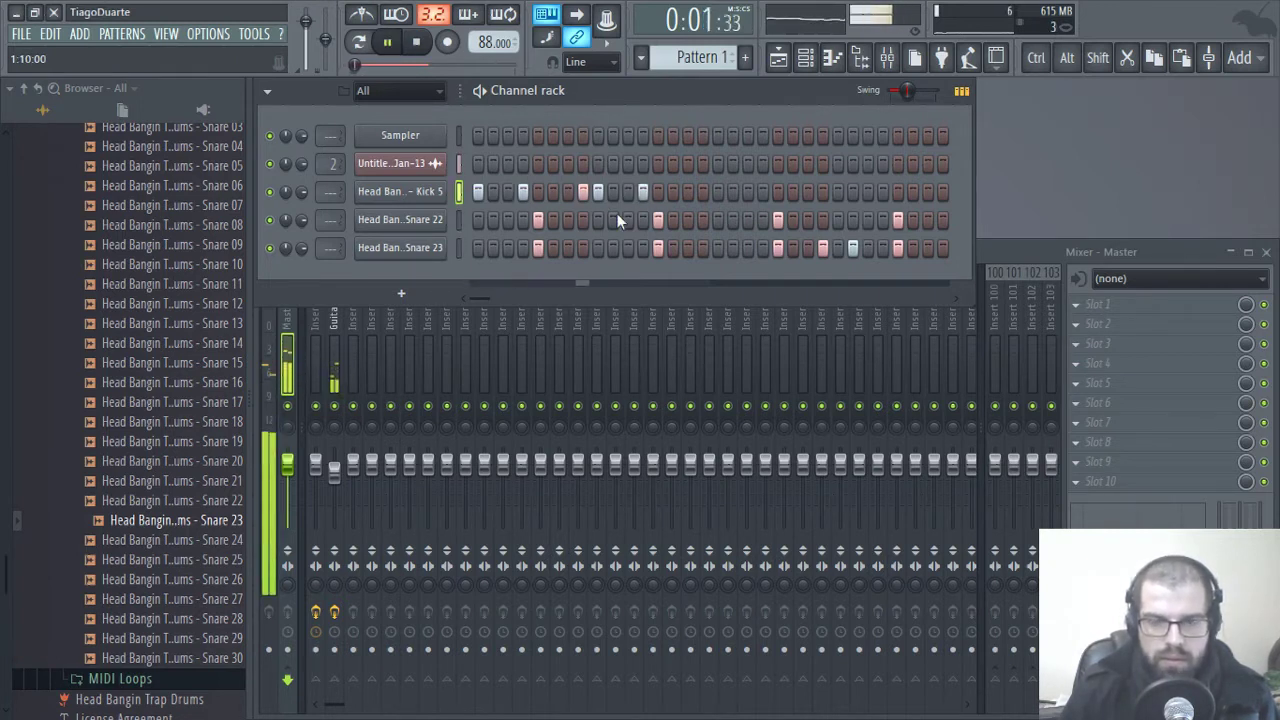
- Extend the Kick 5 pattern with hits on steps 19, 23 and 28 and play it back
click(748, 192)
key(space)
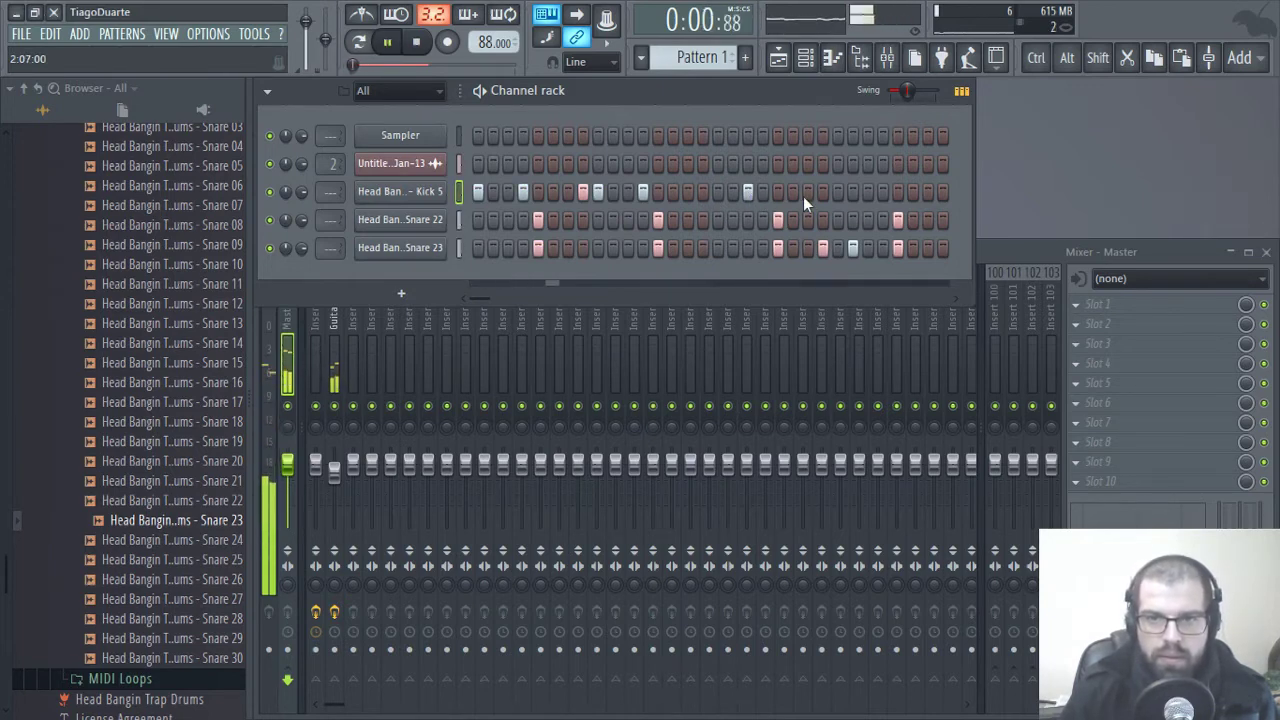
click(811, 193)
click(823, 193)
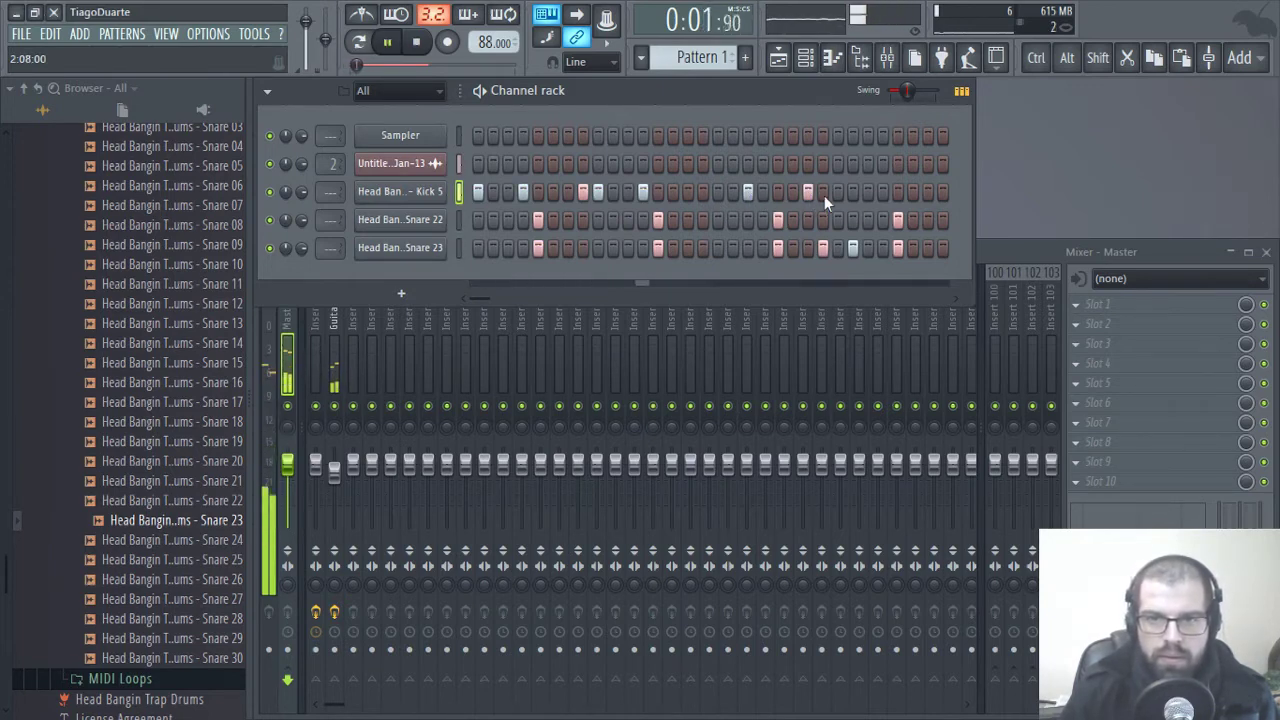
click(882, 193)
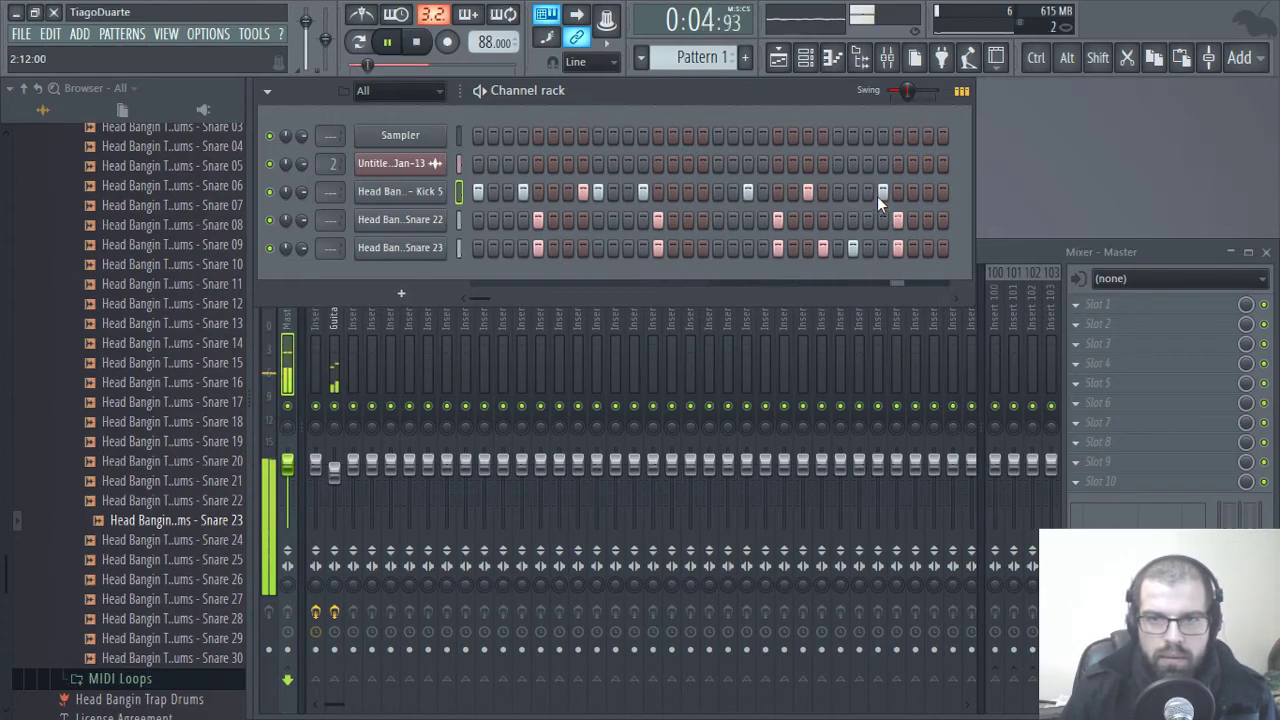
- Show Kick 5 in the piano roll and lower the velocity of its second and third notes
right_click(399, 190)
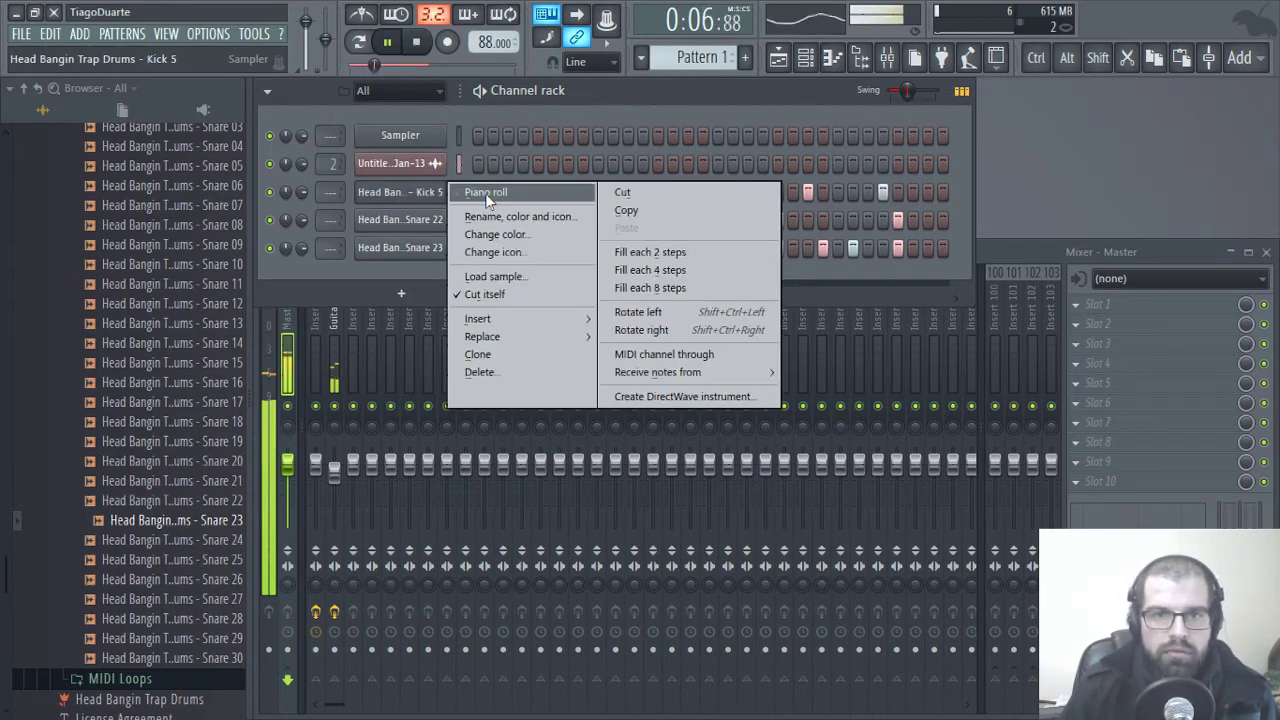
click(412, 196)
scroll(551, 394, down, 5)
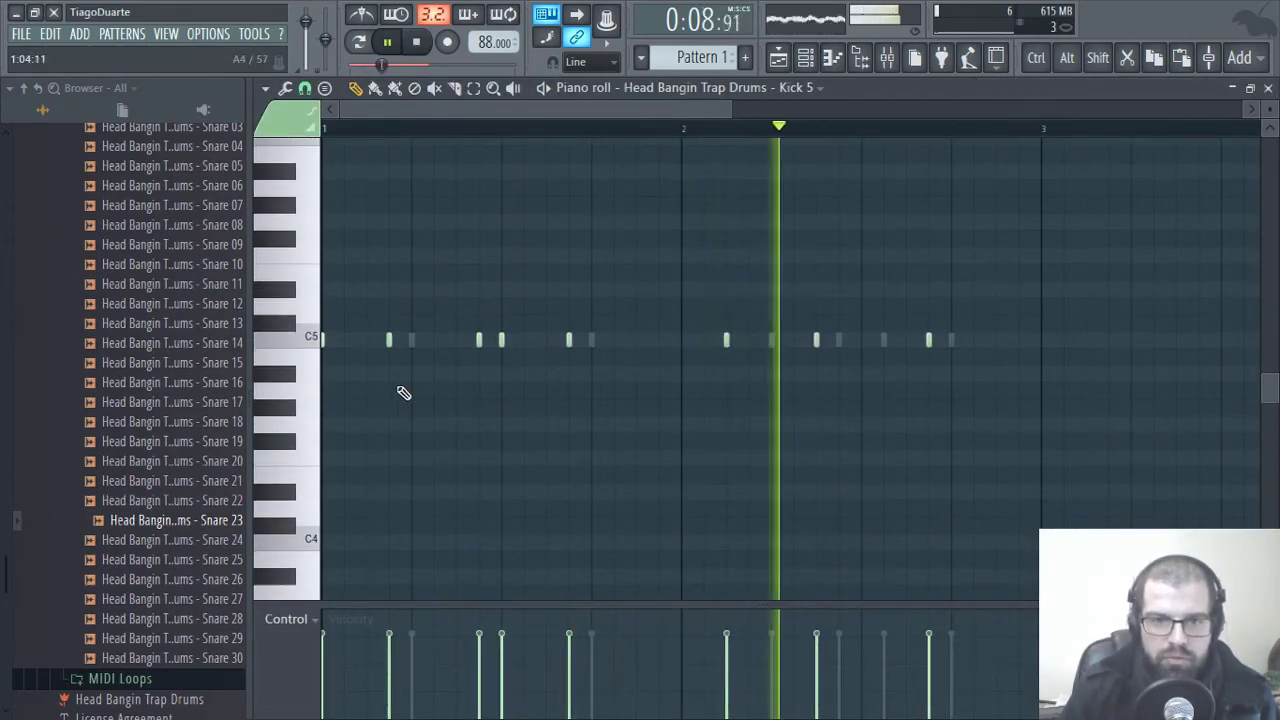
drag(457, 330, 522, 352)
drag(385, 315, 412, 380)
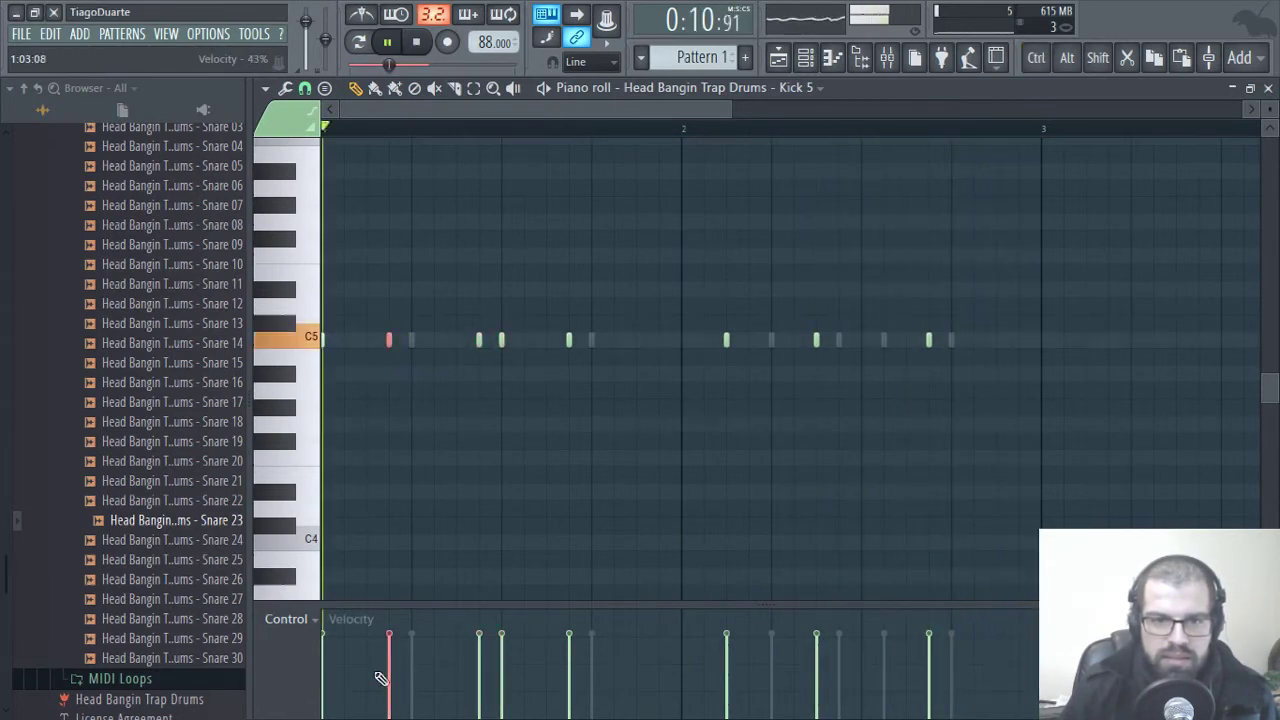
drag(382, 670, 393, 654)
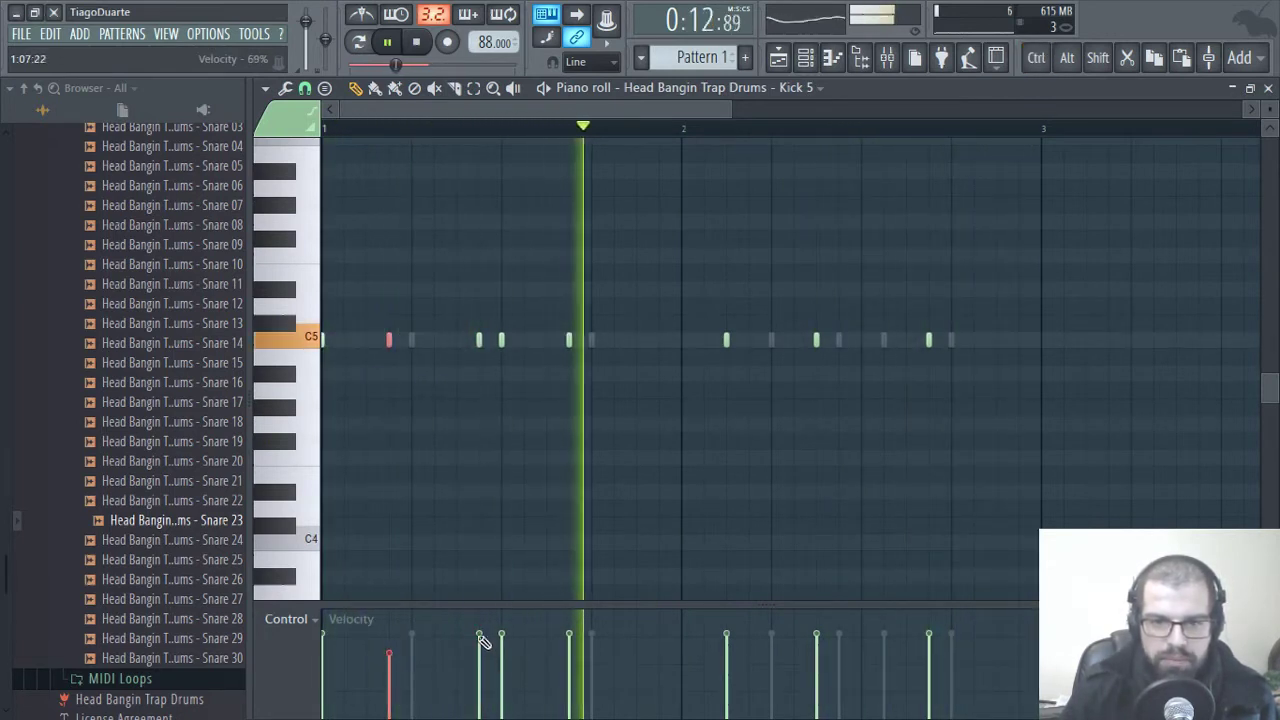
ctrl+click(486, 559)
click(480, 660)
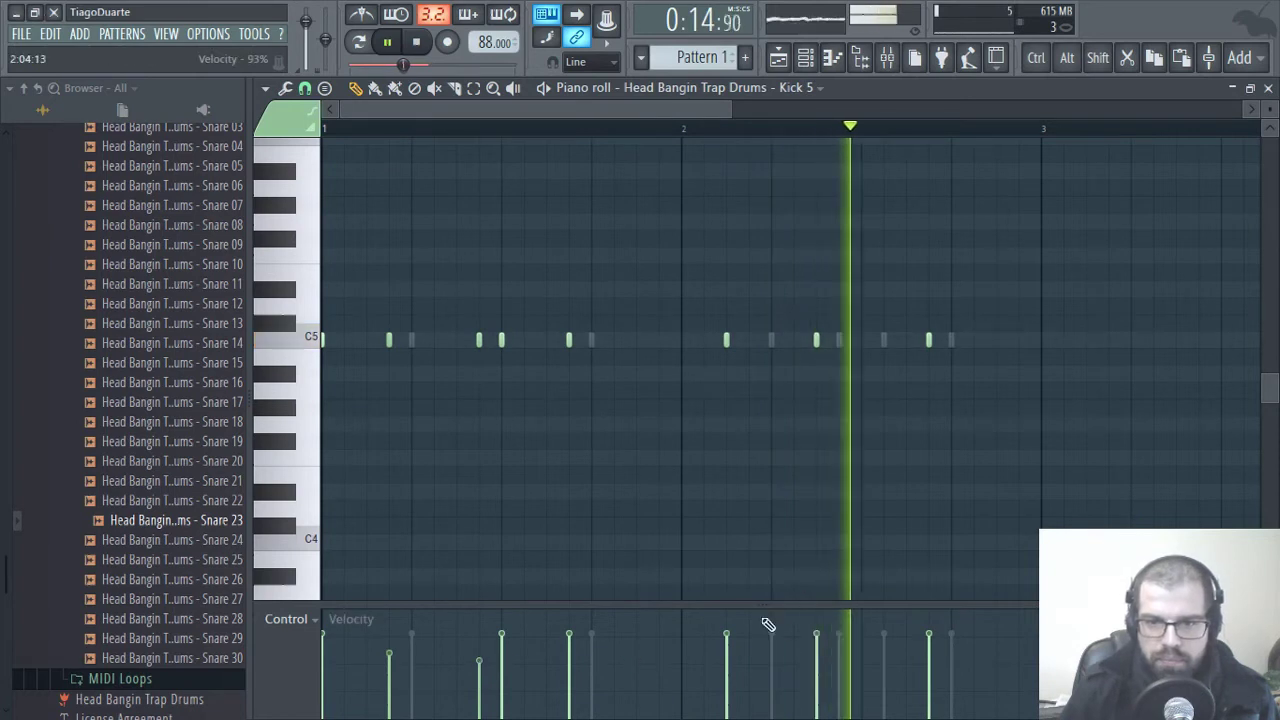
- Lower the velocity of the fifth and the last Kick 5 notes and close the piano roll
click(569, 652)
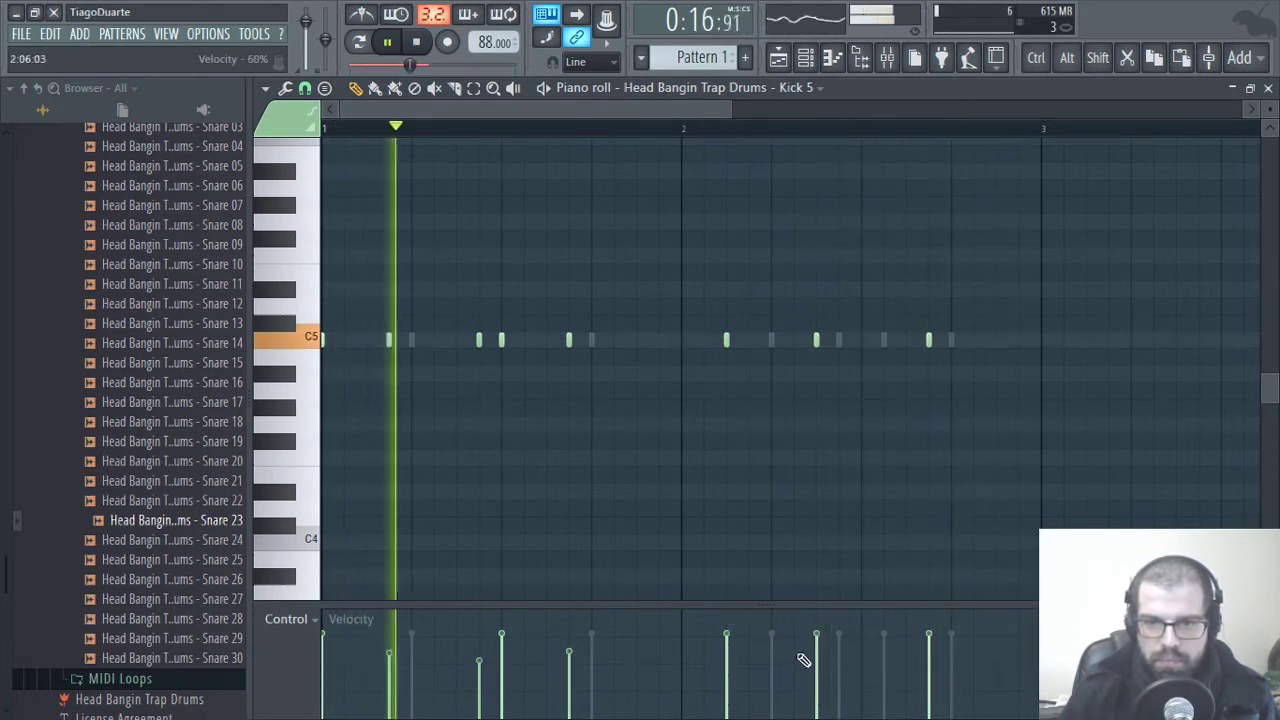
click(928, 660)
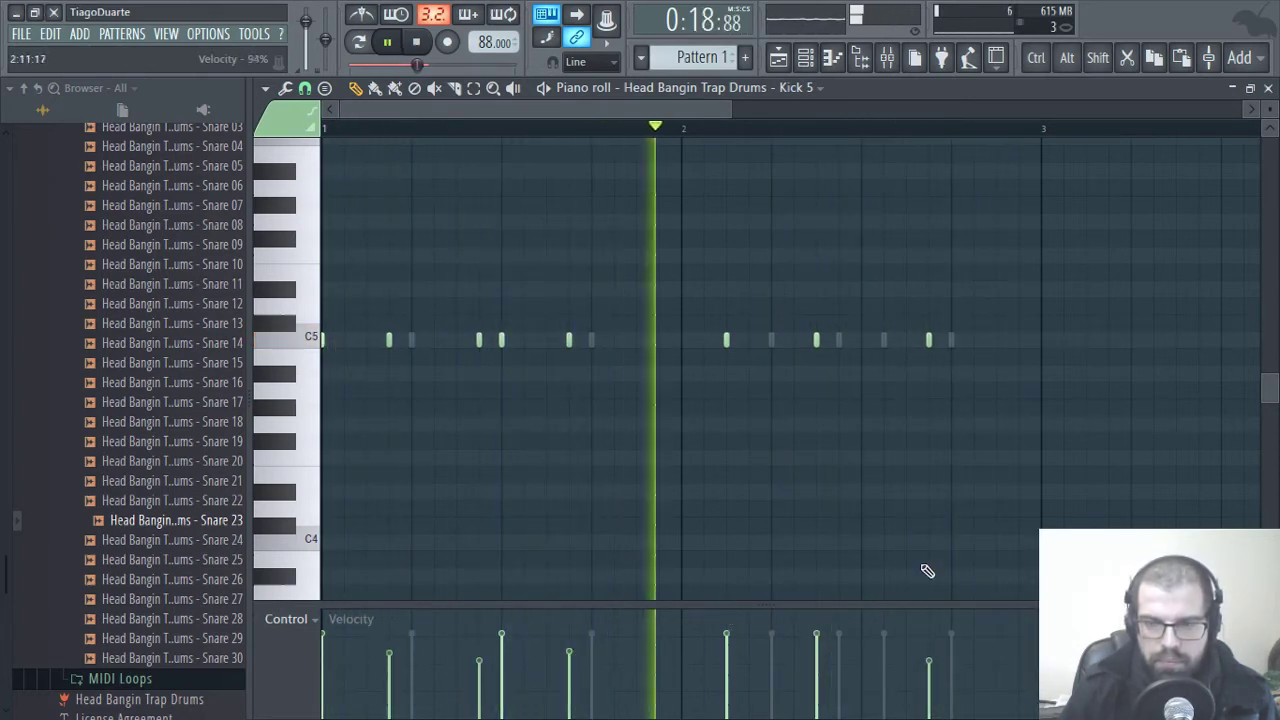
click(1232, 88)
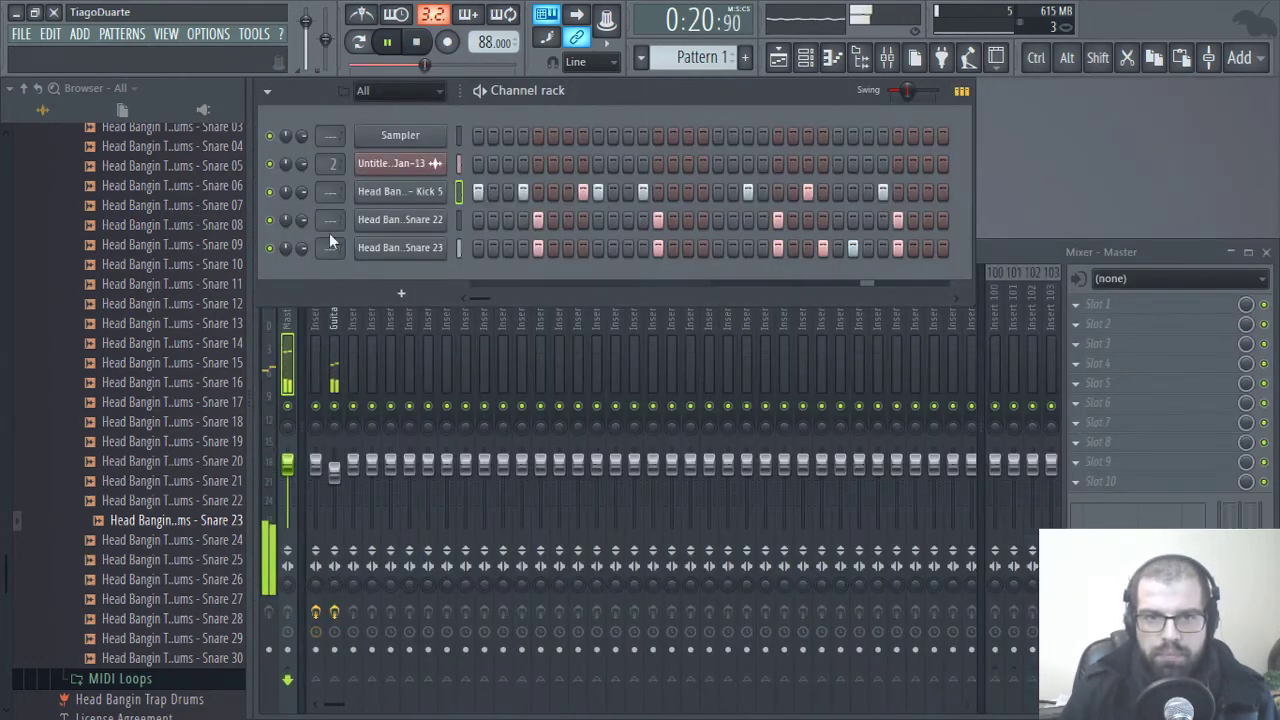
- Route Kick 5 to mixer track 3 and both Snare 22 and Snare 23 to mixer track 4
scroll(321, 193, up, 3)
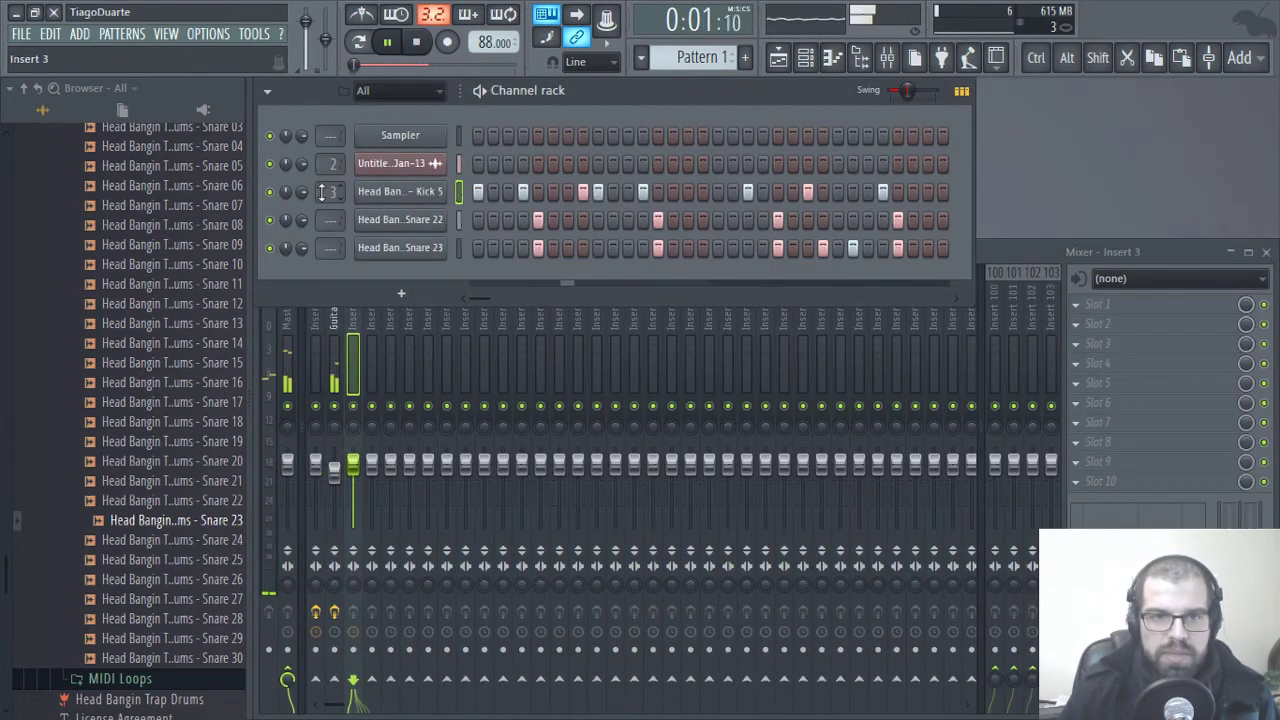
scroll(331, 217, up, 4)
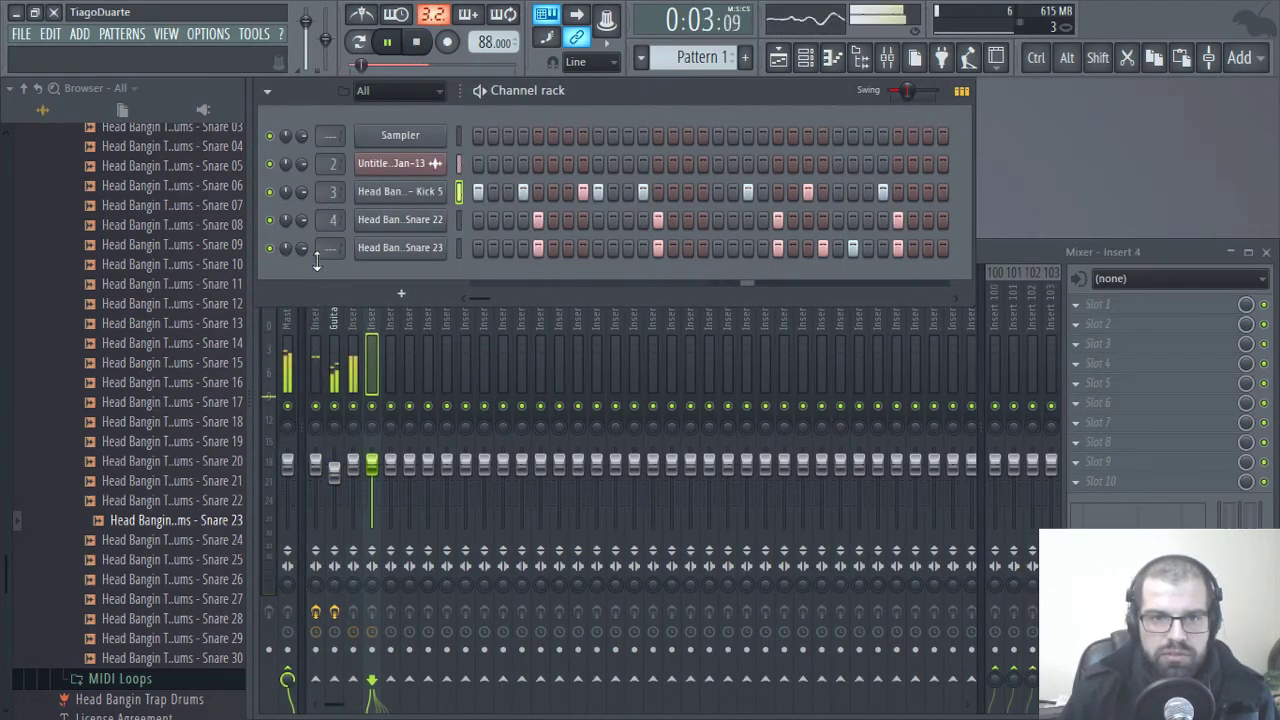
scroll(322, 250, up, 4)
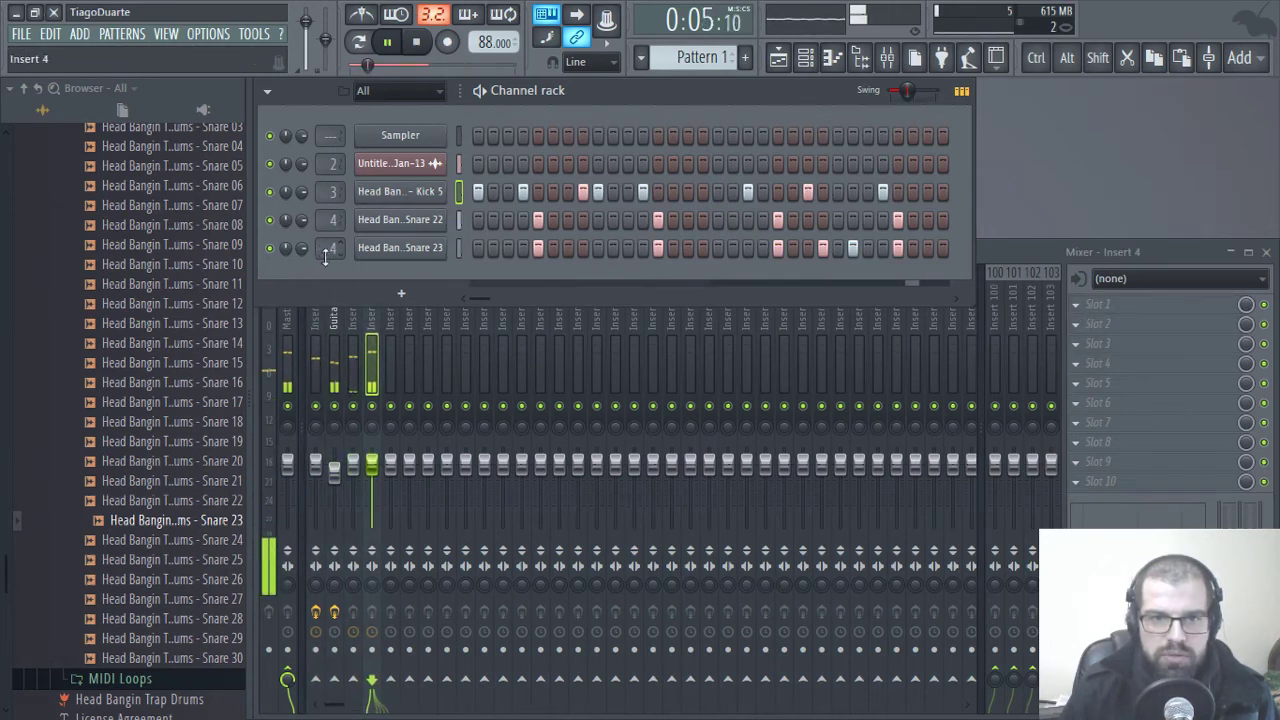
- Lower mixer track 4 to about -3.5 dB and the Guitarra track to about -6.2 dB
drag(365, 475, 365, 487)
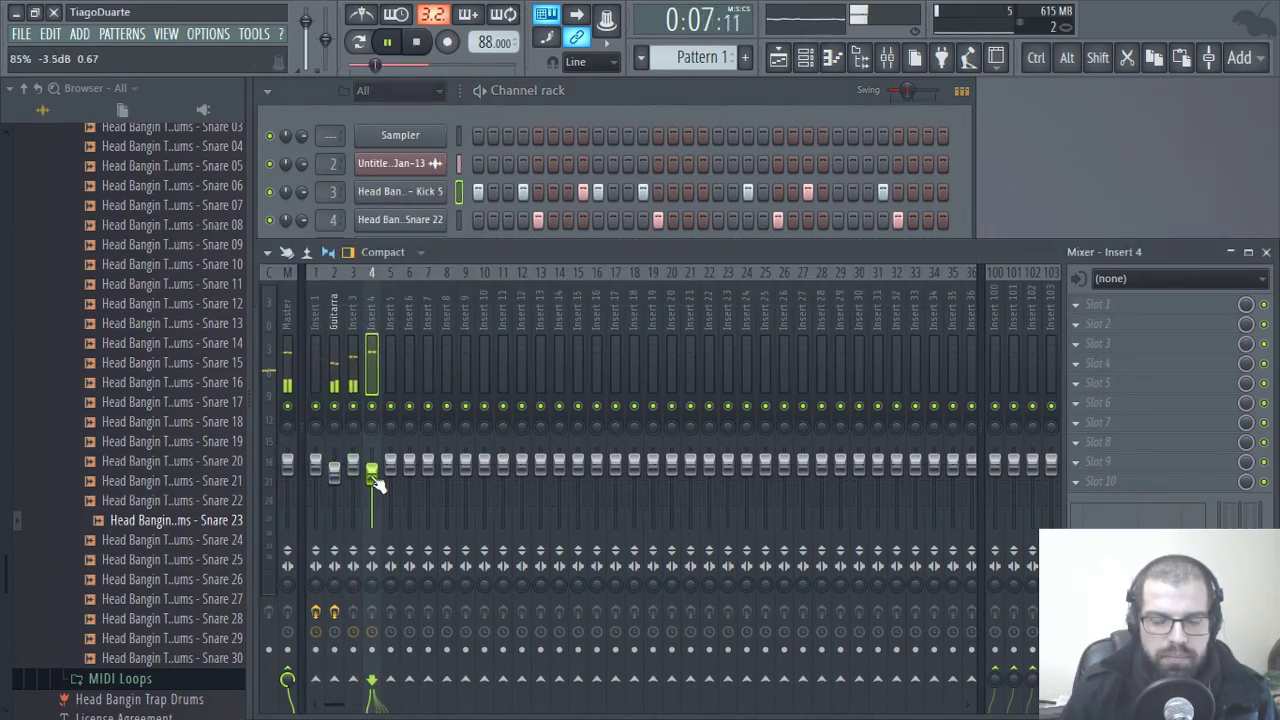
click(335, 474)
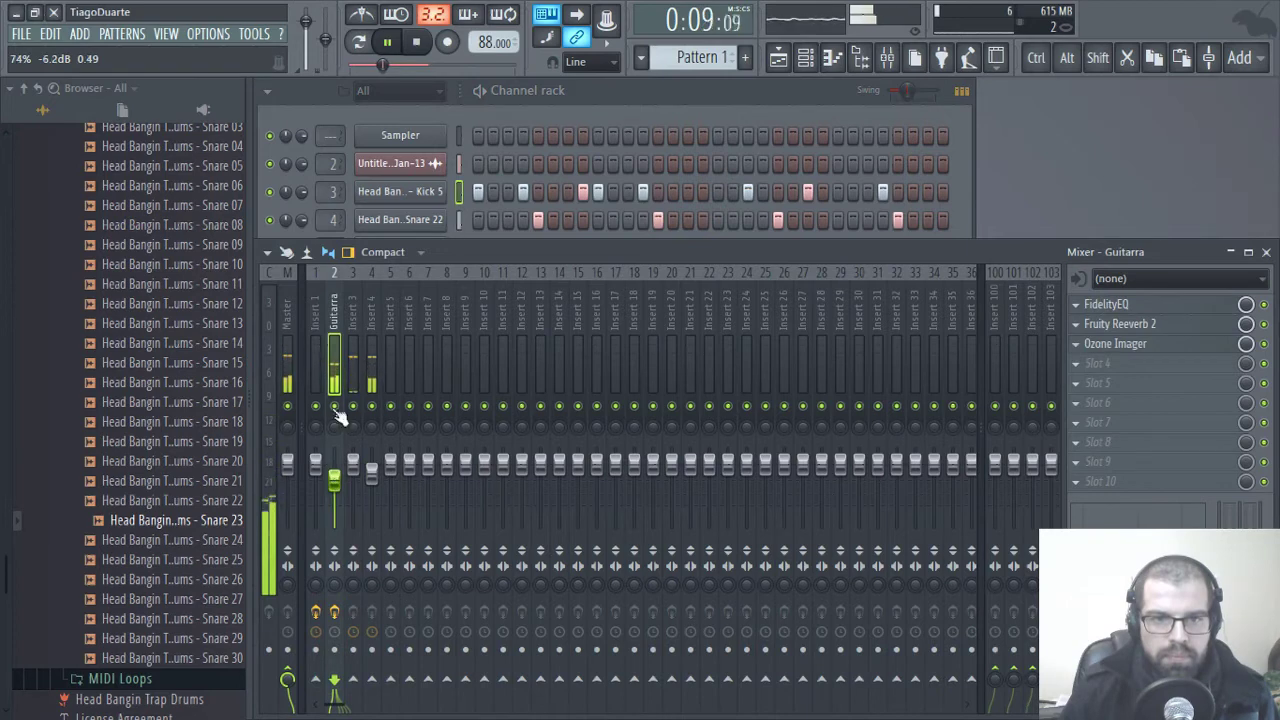
- Rename mixer track 3 as Kick and mixer track 4 as Snare
double_click(352, 310)
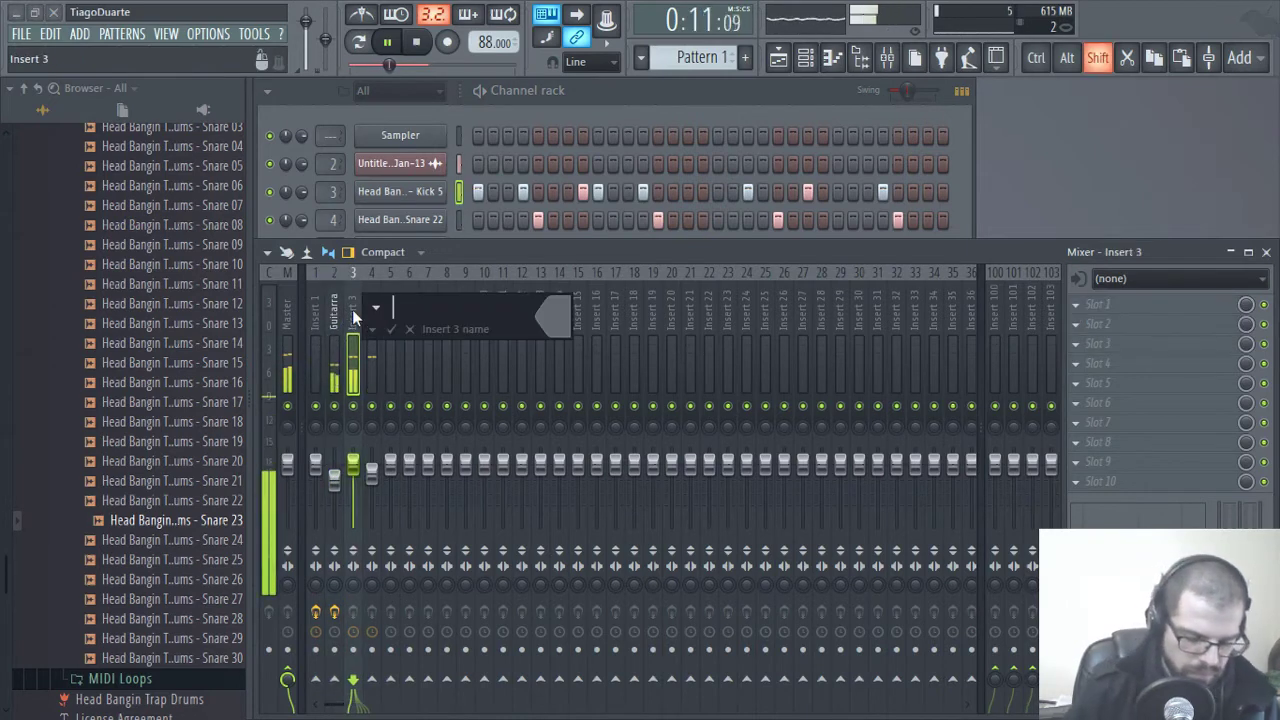
text(Kick)
key(Return)
key(Right)
key(F2)
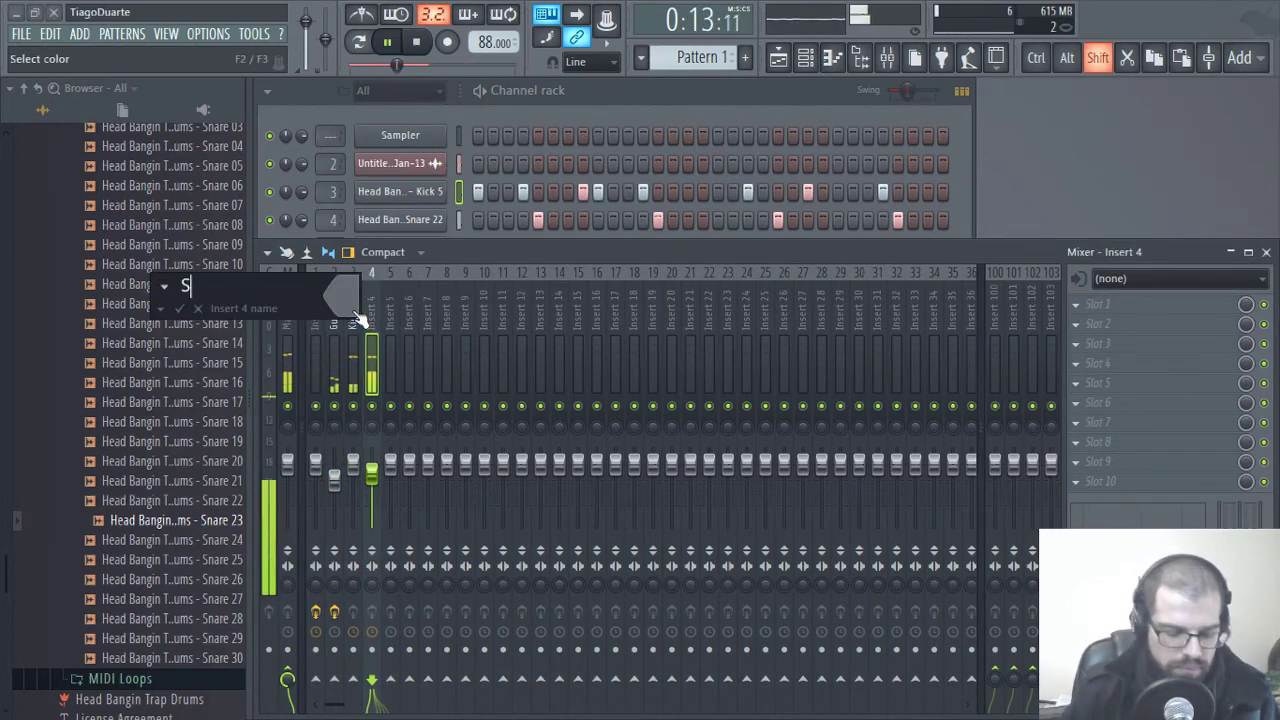
text(Snare)
key(Return)
scroll(151, 280, up, 5)
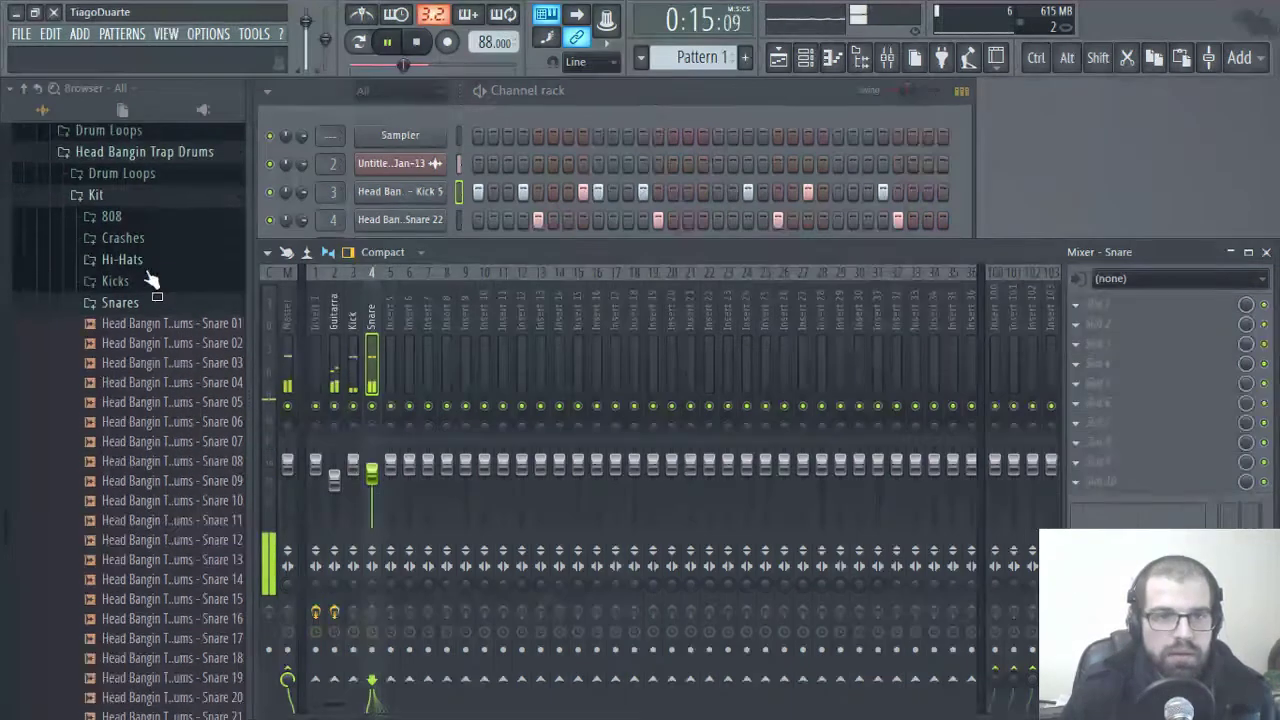
- Open the Hi-Hats folder of the Head Bangin Trap Drums kit and audition its samples up to Hi hat 13
click(135, 296)
click(135, 262)
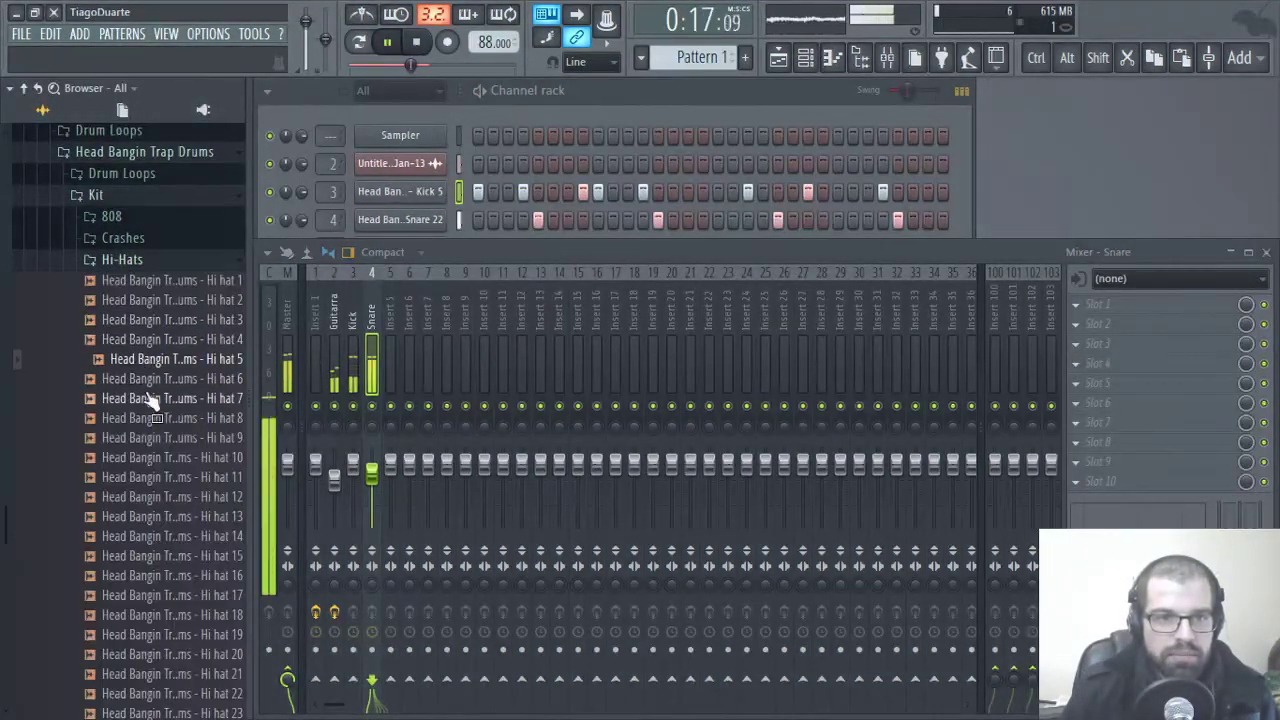
click(150, 380)
click(160, 420)
click(150, 438)
click(155, 458)
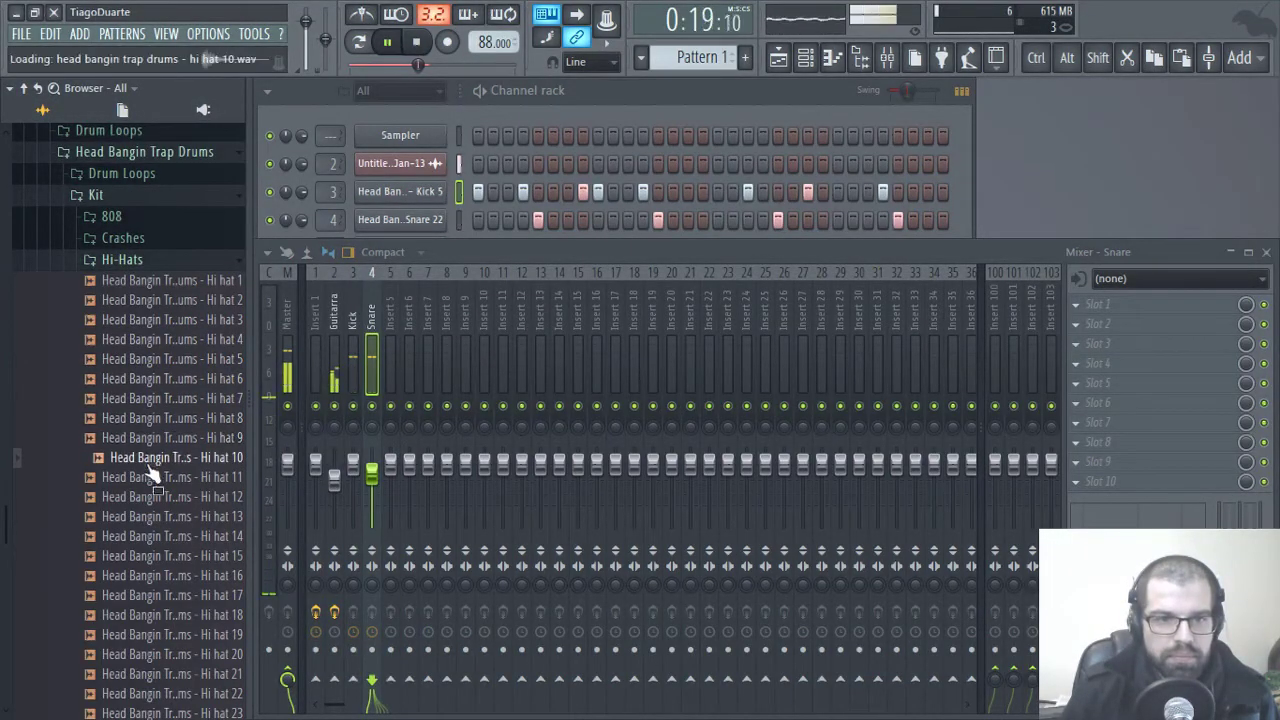
click(145, 497)
click(138, 512)
mouse_move(138, 510)
mouse_down()
mouse_move(137, 543)
mouse_move(143, 527)
mouse_up()
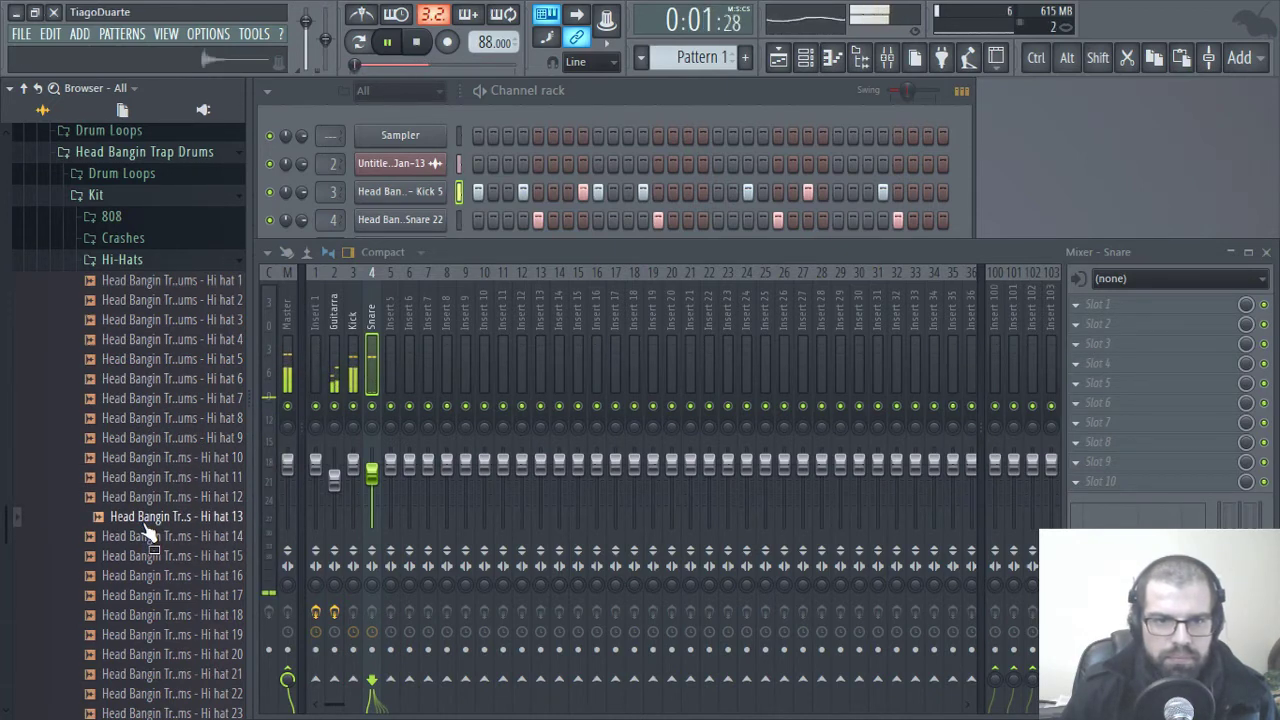
- Add Hi hat 13 to the channel rack as a new channel and fill its pattern every 2 steps
right_click(144, 521)
click(264, 520)
click(590, 178)
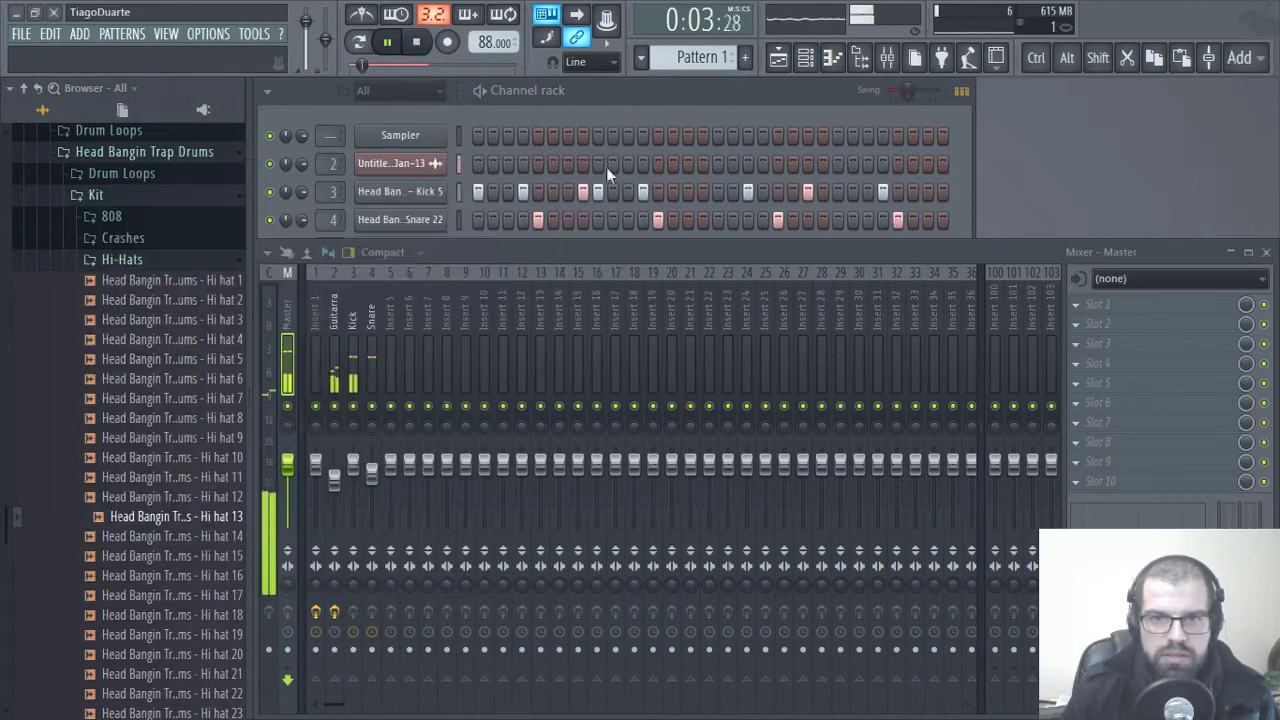
right_click(414, 270)
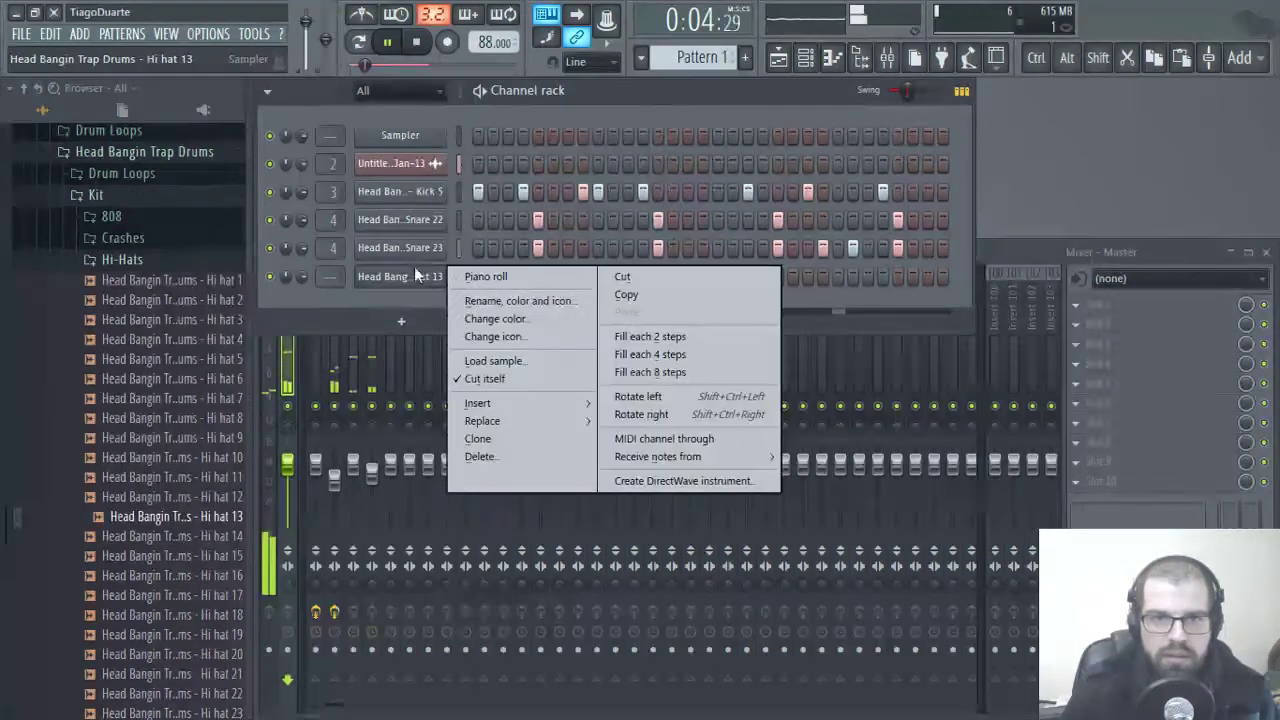
click(670, 336)
- Route the hi-hat channel to mixer insert 5, lower its level to about -6.6 dB and name the track Hi hat
drag(330, 277, 330, 274)
click(391, 465)
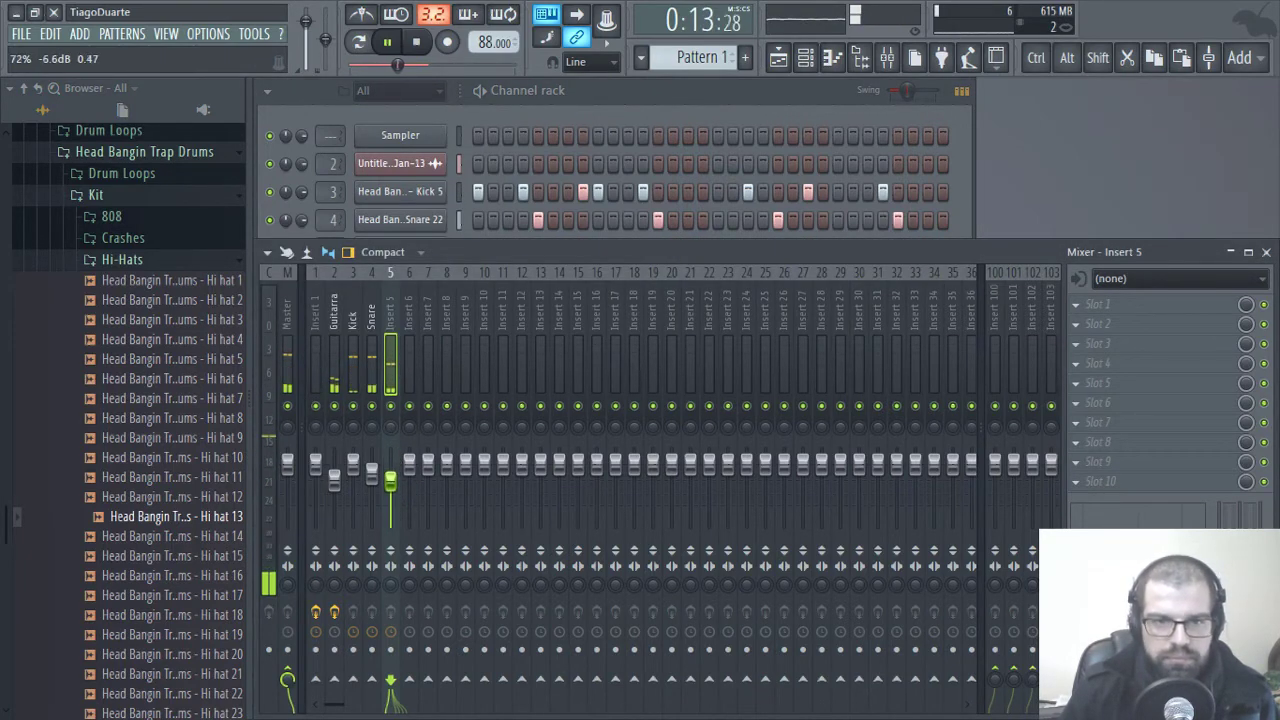
double_click(390, 318)
text(Hi )
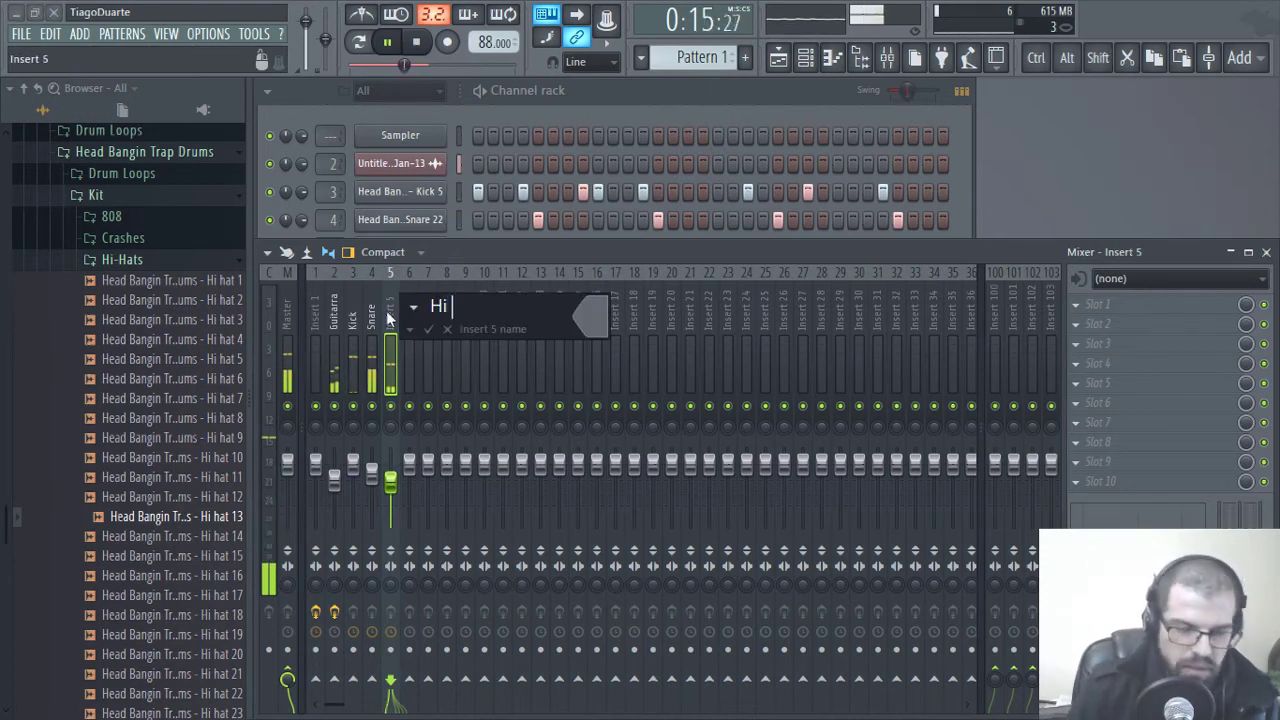
text(hats)
key(Return)
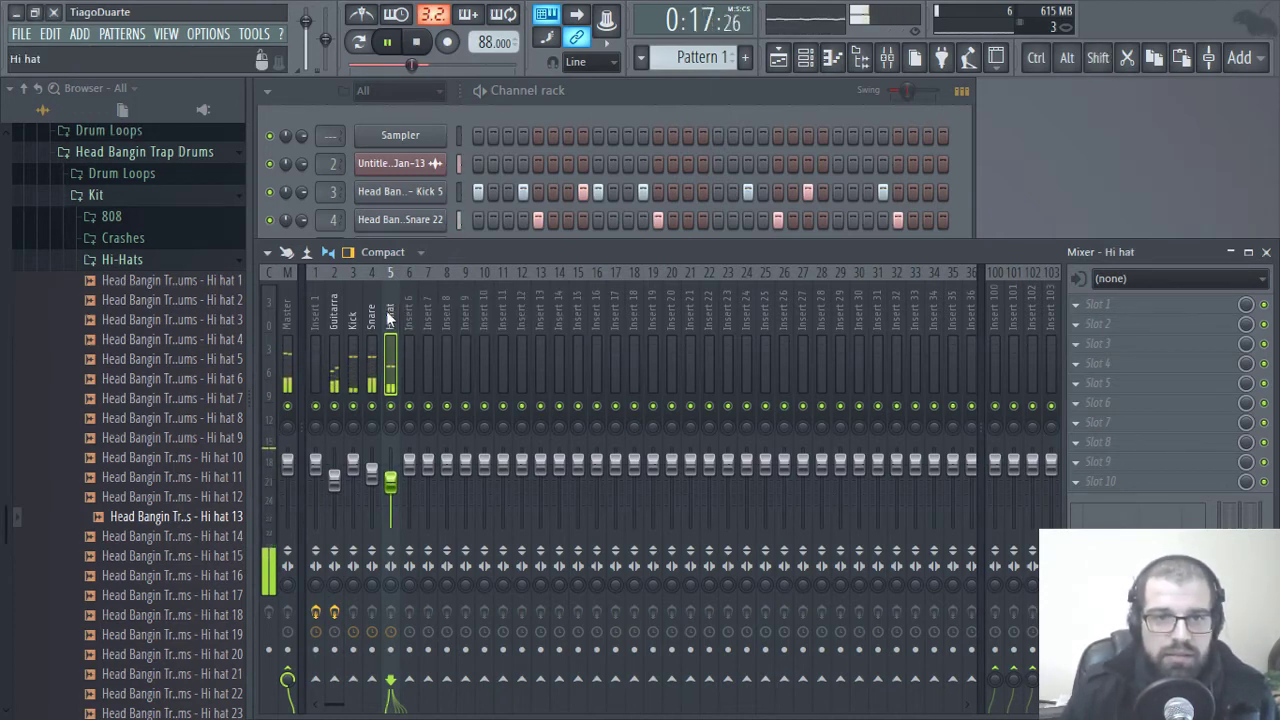
- Route the Guitarra, Kick, Snare and Hi hat mixer tracks only to Insert 1, and name that track Mix
drag(390, 318, 340, 328)
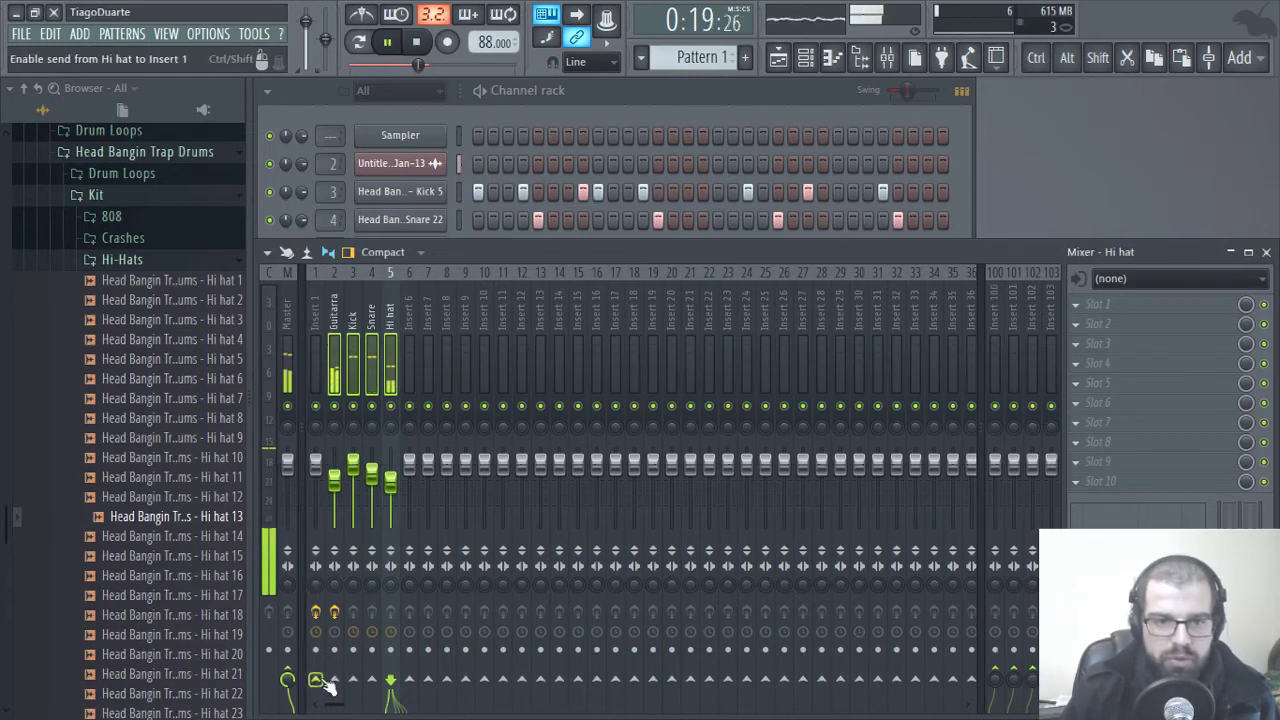
right_click(316, 680)
click(367, 651)
double_click(317, 312)
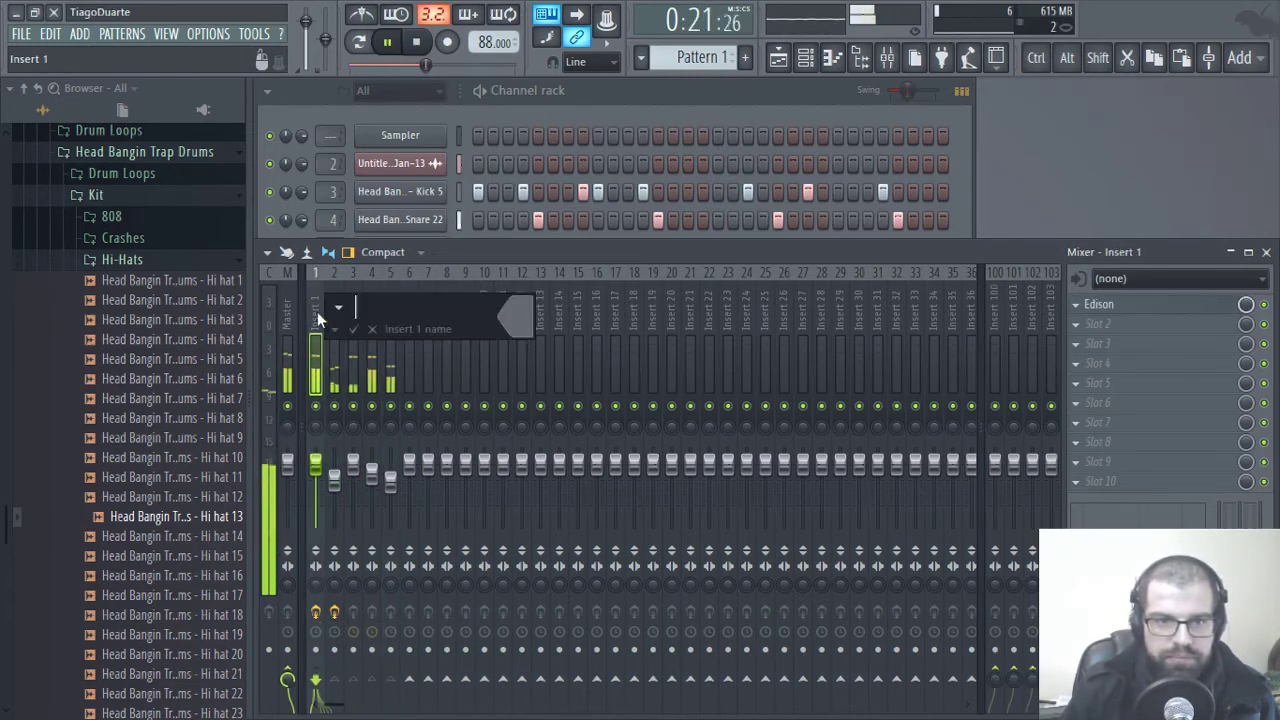
text(Mix)
key(Return)
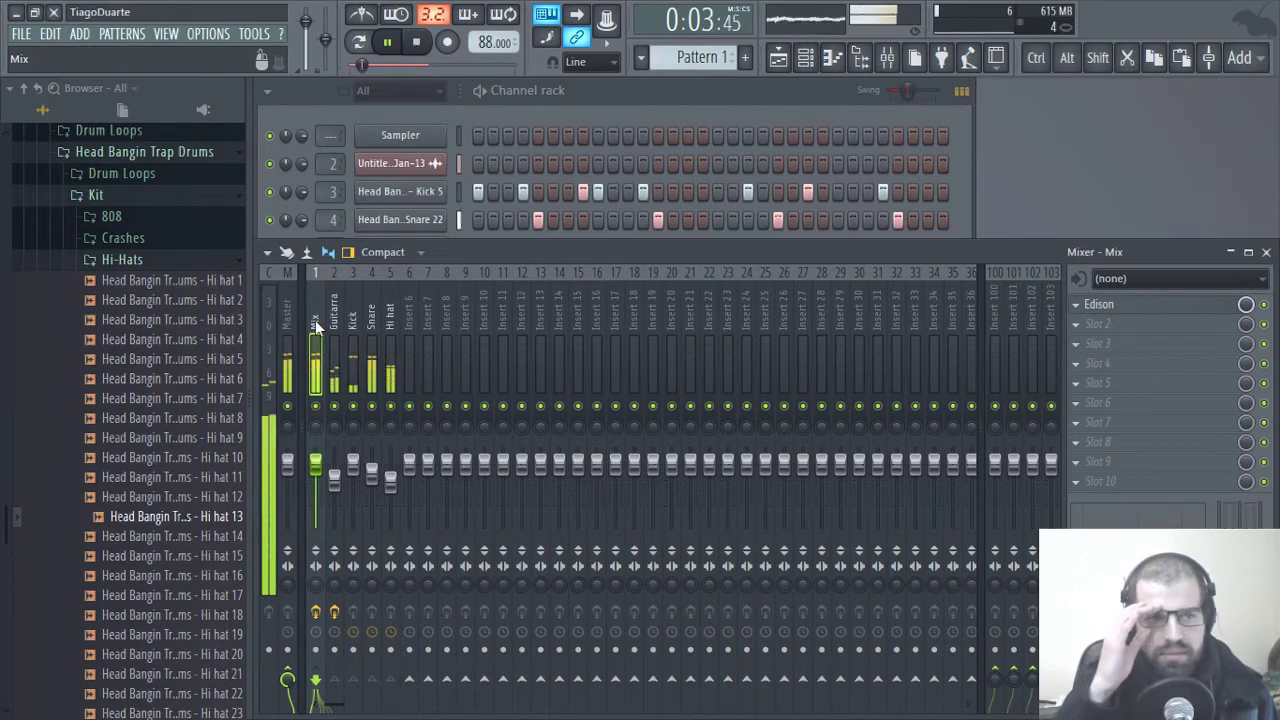
- Load Fruity Limiter into slot 10 of the Master mixer track
click(285, 302)
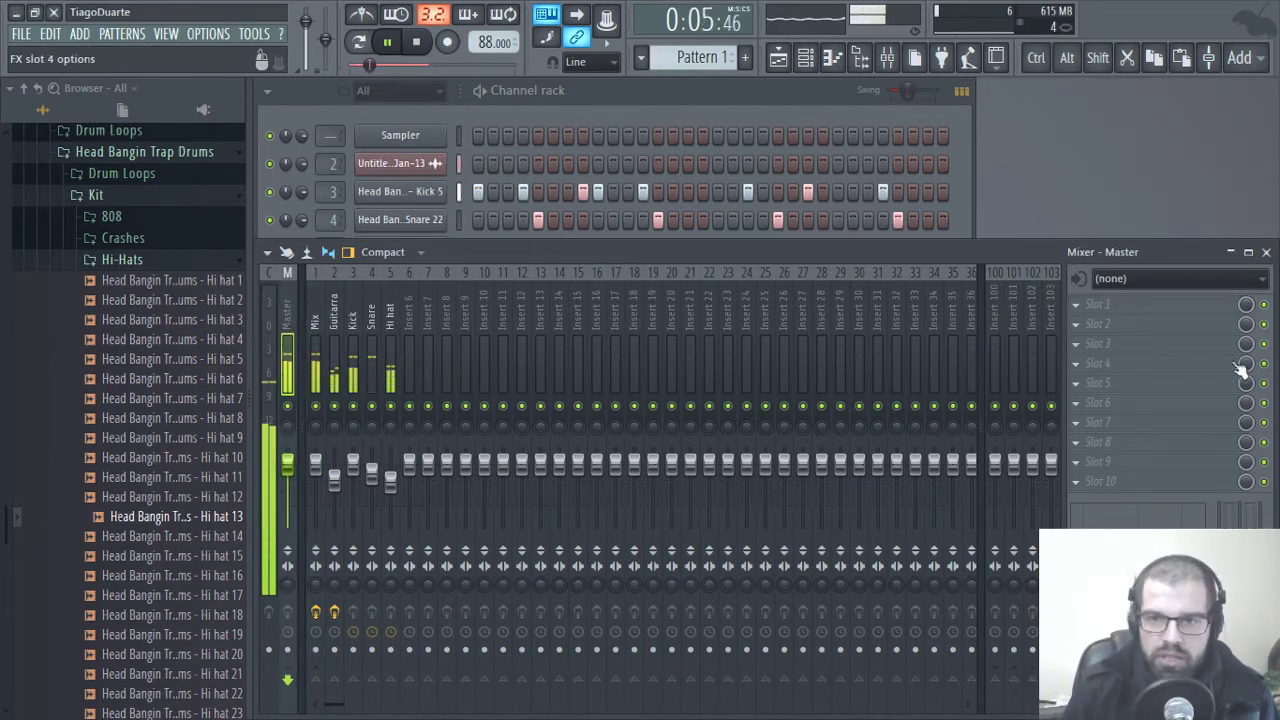
click(1118, 486)
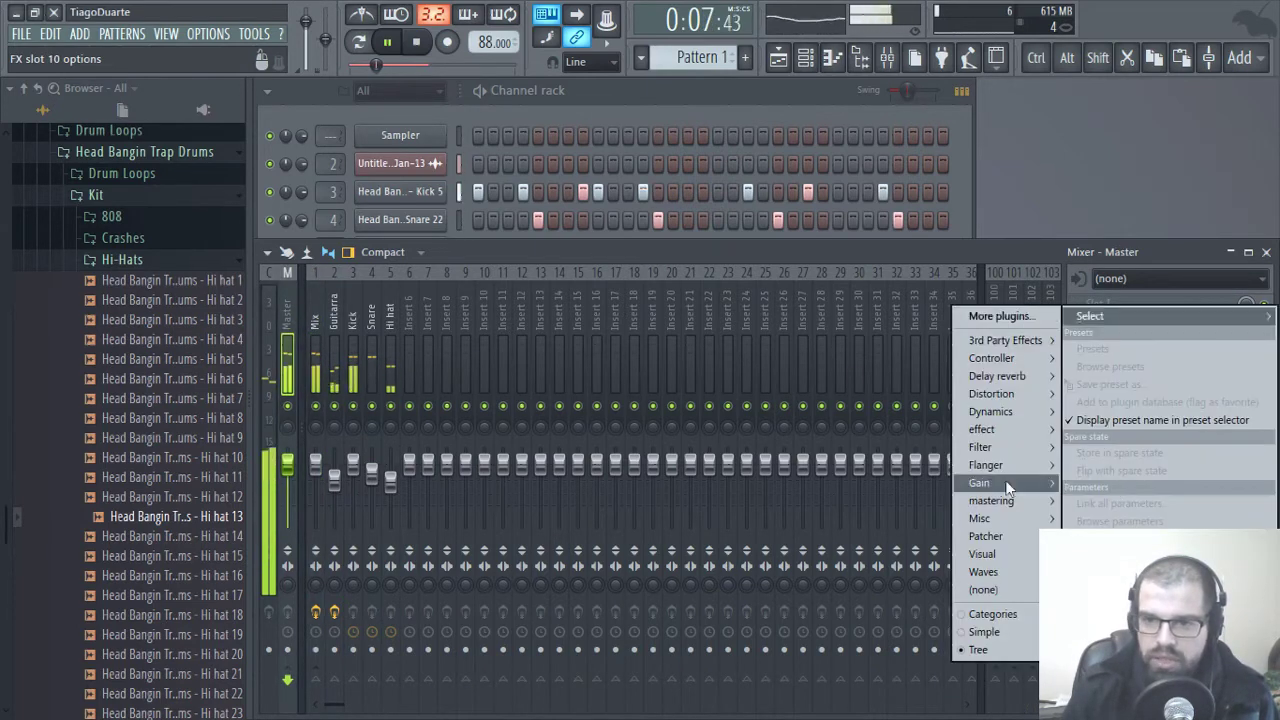
mouse_move(1006, 401)
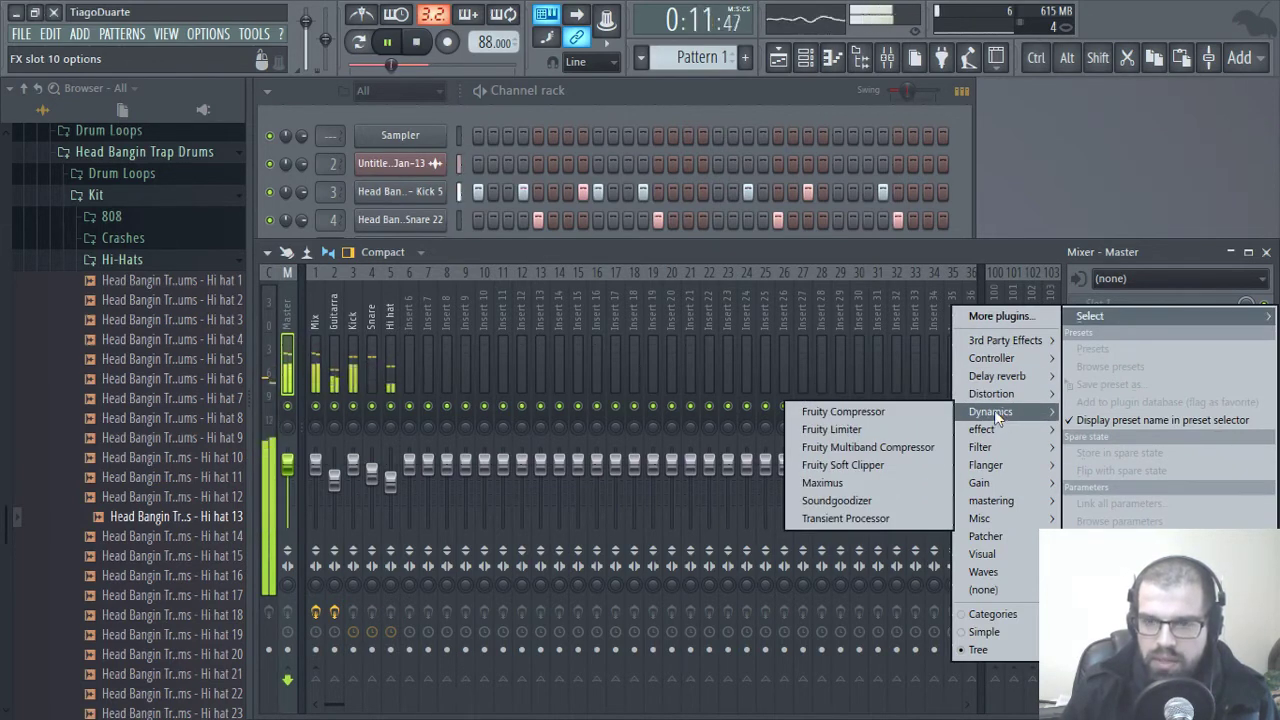
click(852, 429)
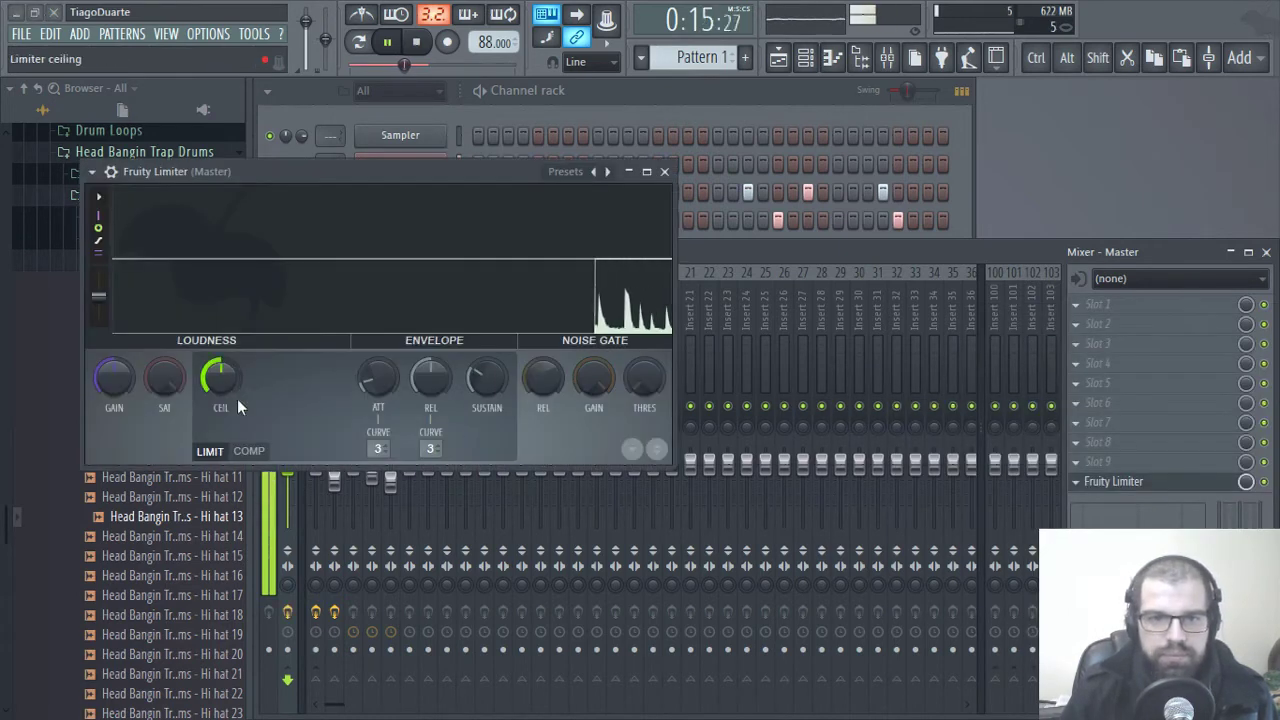
- Raise the Master limiter's gain to about 10.6 dB and close the plugin window
drag(112, 389, 112, 378)
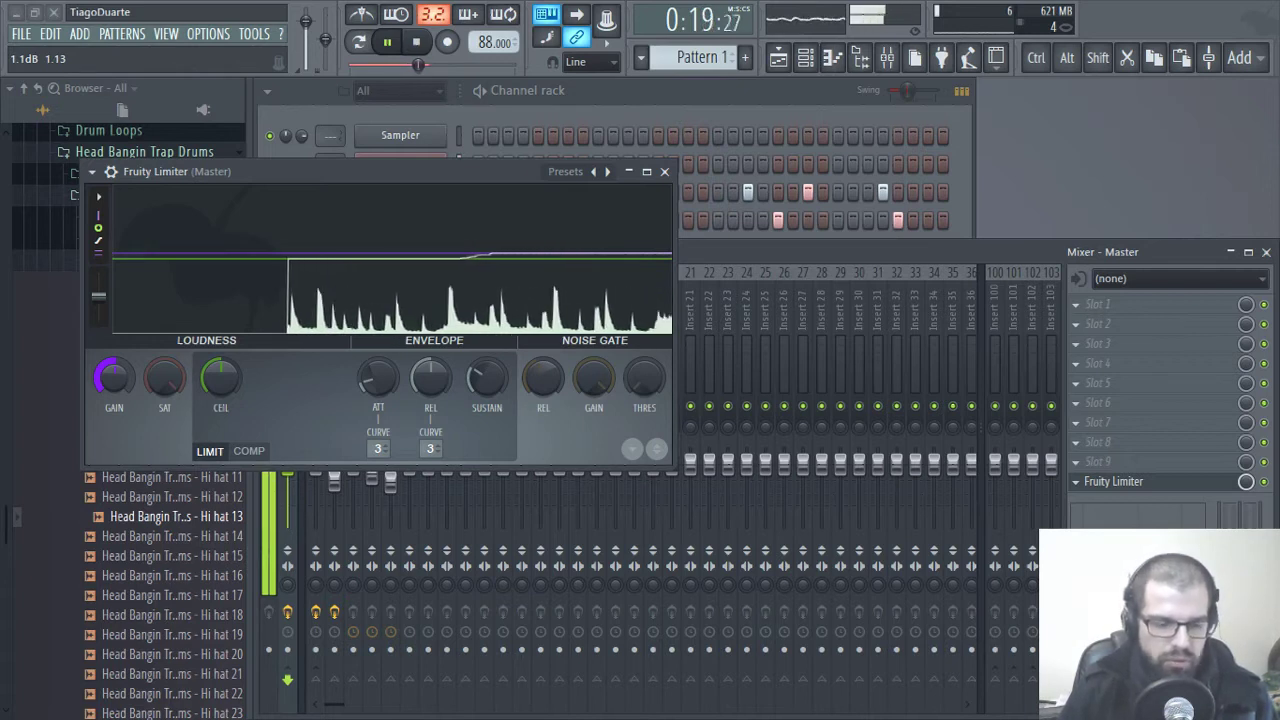
drag(112, 378, 112, 345)
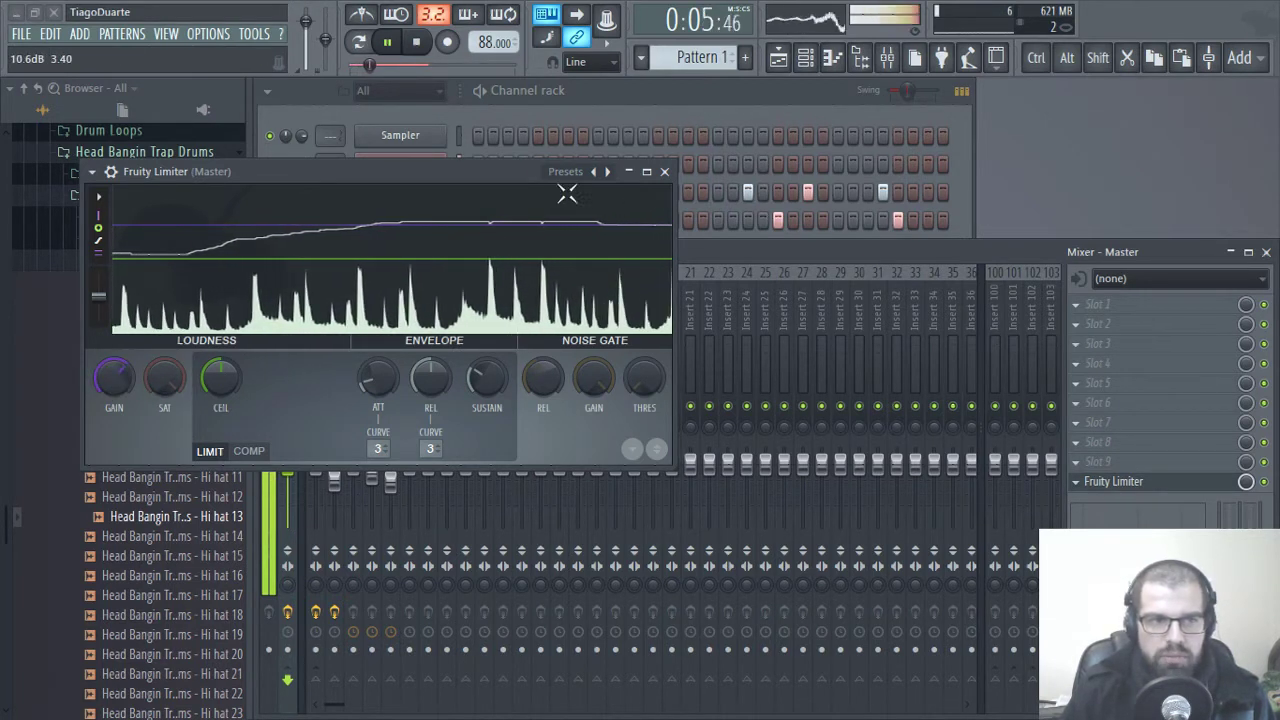
click(664, 171)
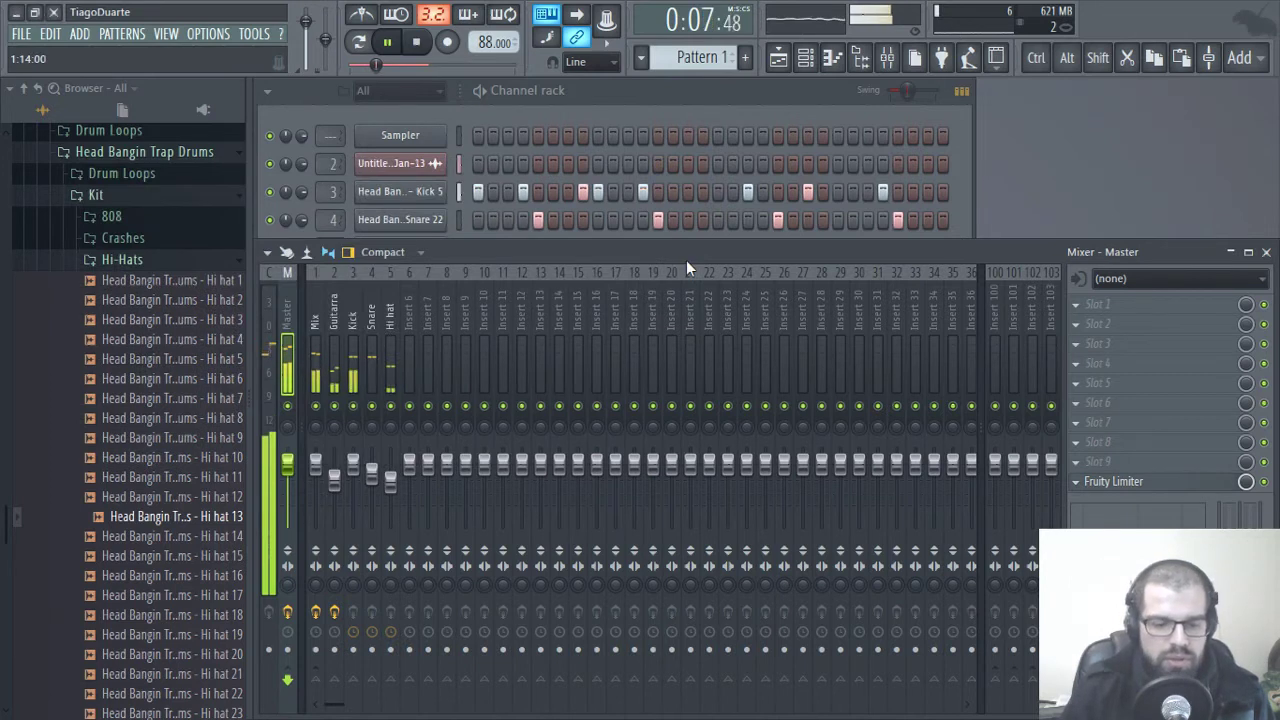
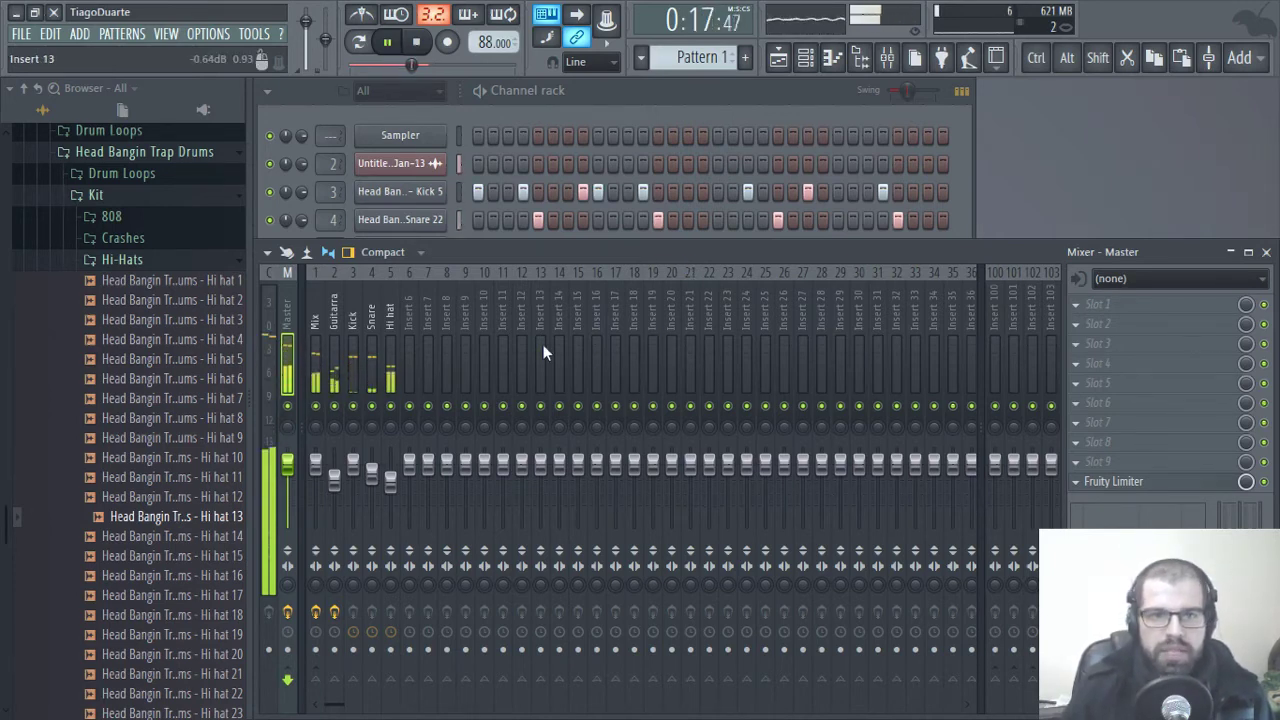
- Send the Mix track to Insert 100 at a level of about 32% and select Insert 100
click(315, 350)
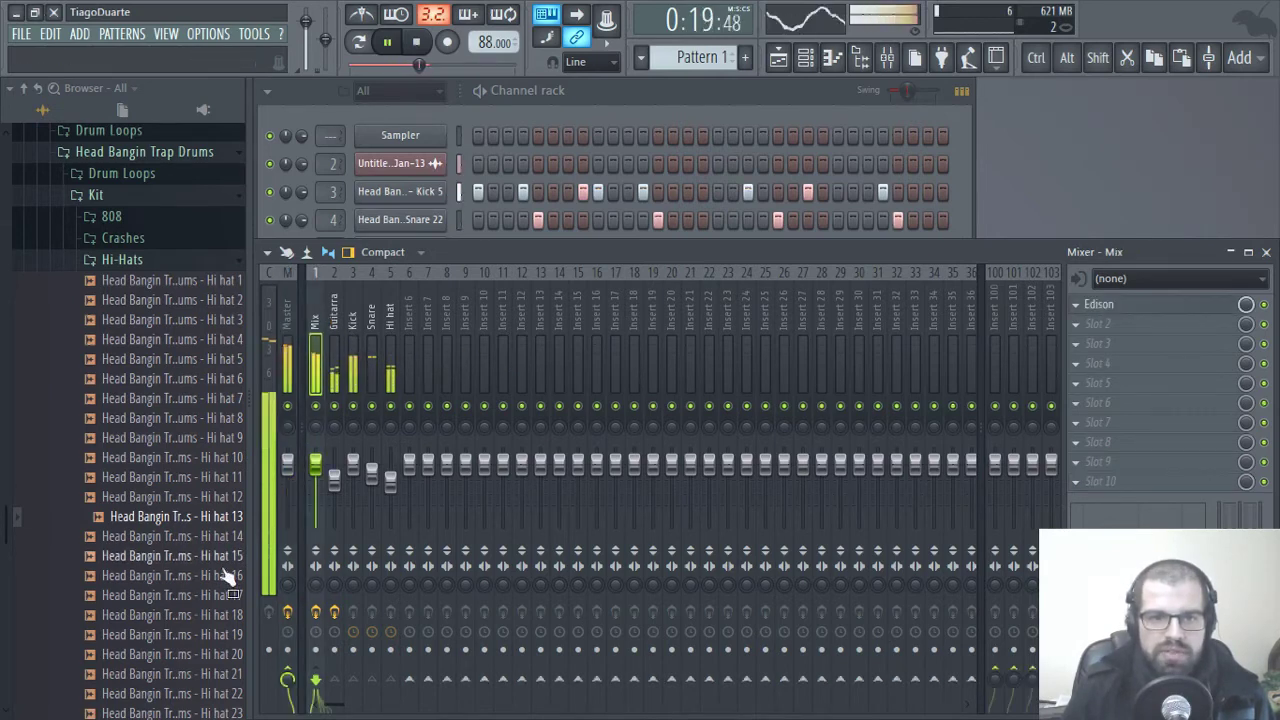
click(995, 682)
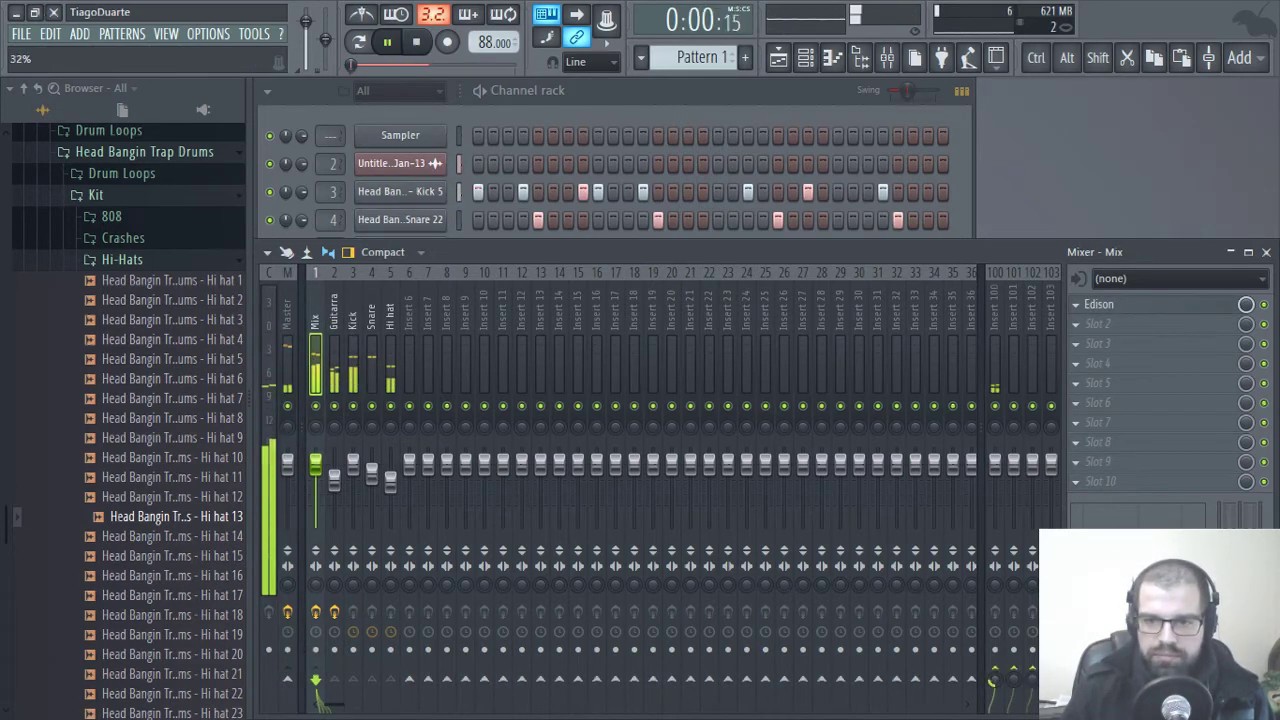
click(996, 303)
click(1098, 305)
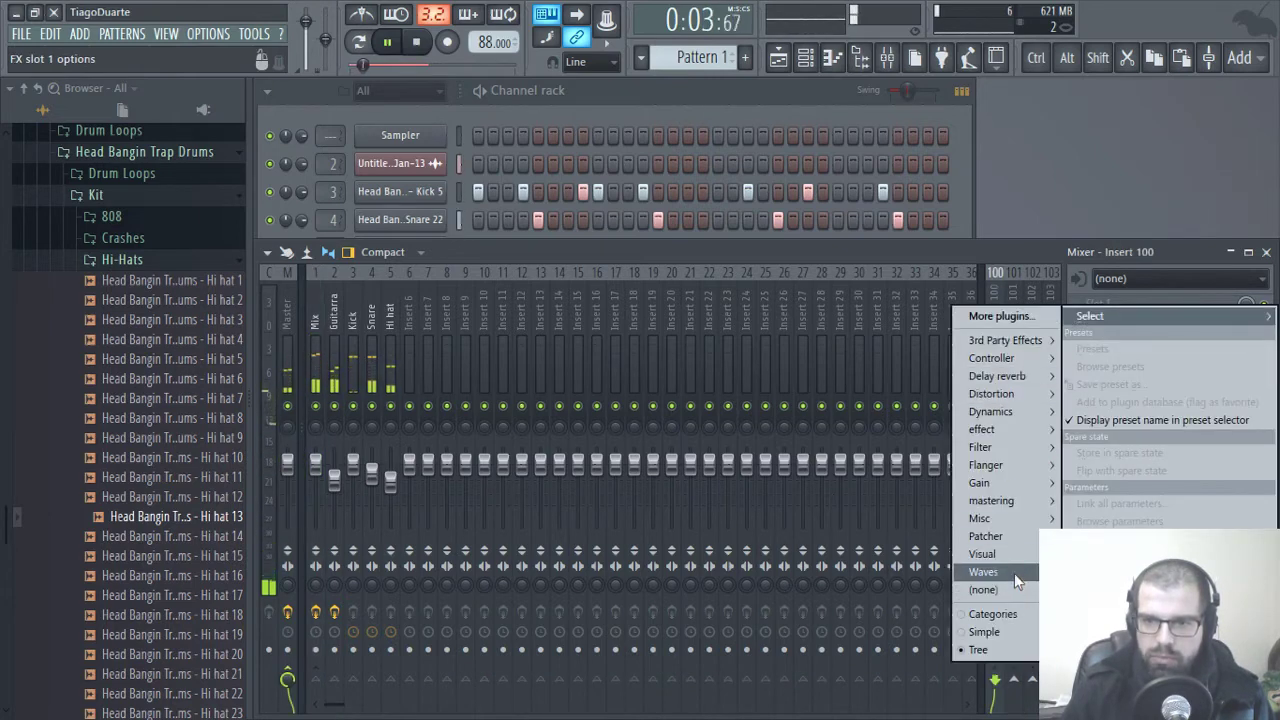
mouse_move(1014, 572)
click(840, 218)
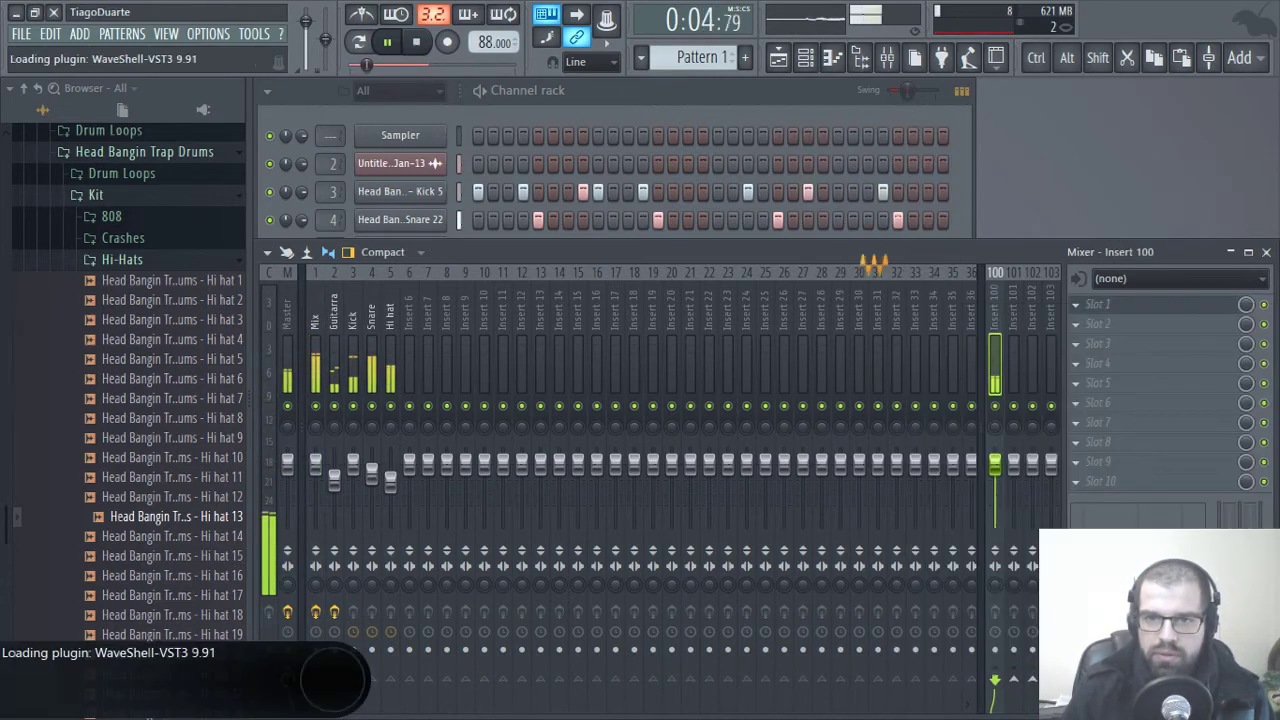
- Put the Waves IR-L full Stereo reverb in slot 1 of Insert 100 and close its window
click(1098, 305)
mouse_move(1095, 316)
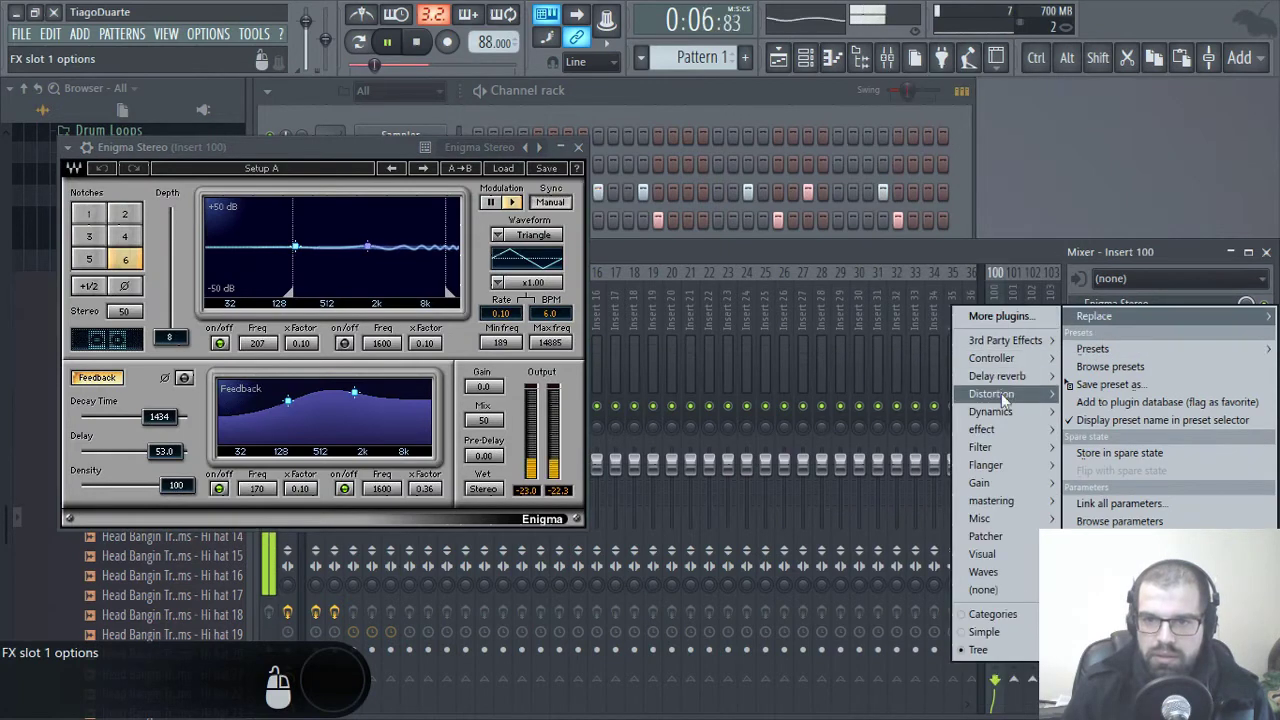
mouse_move(990, 572)
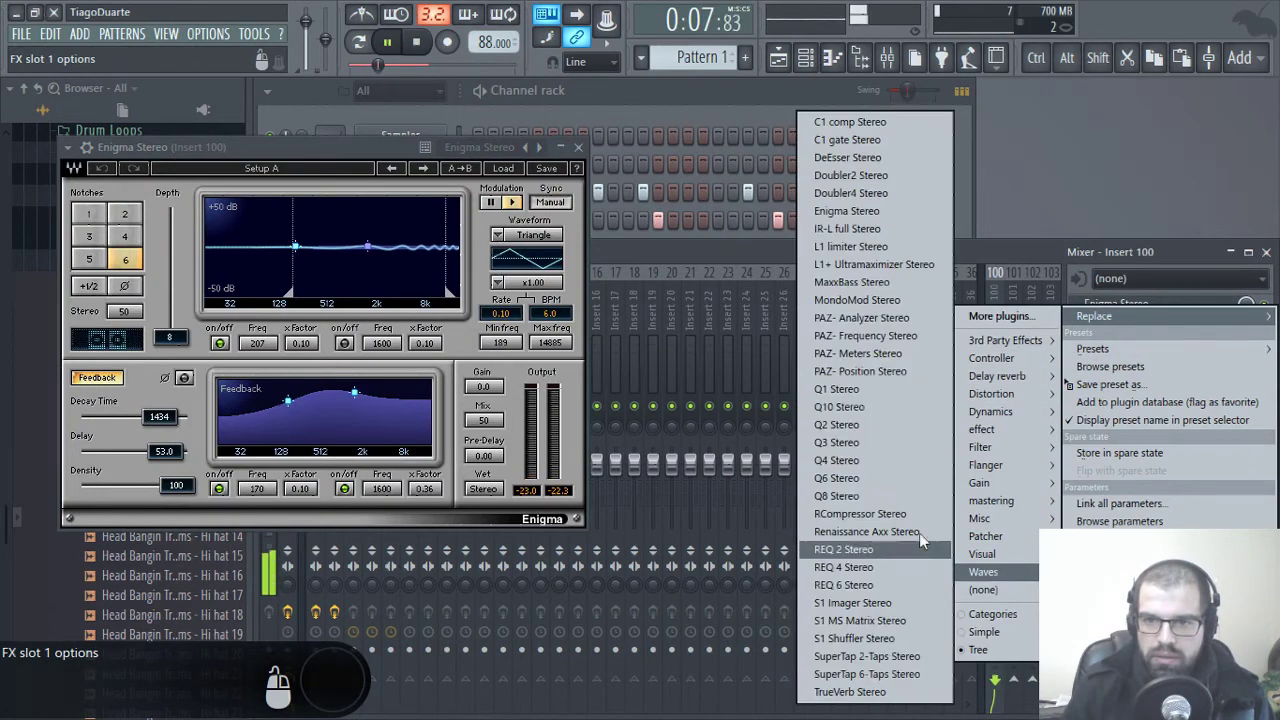
click(837, 232)
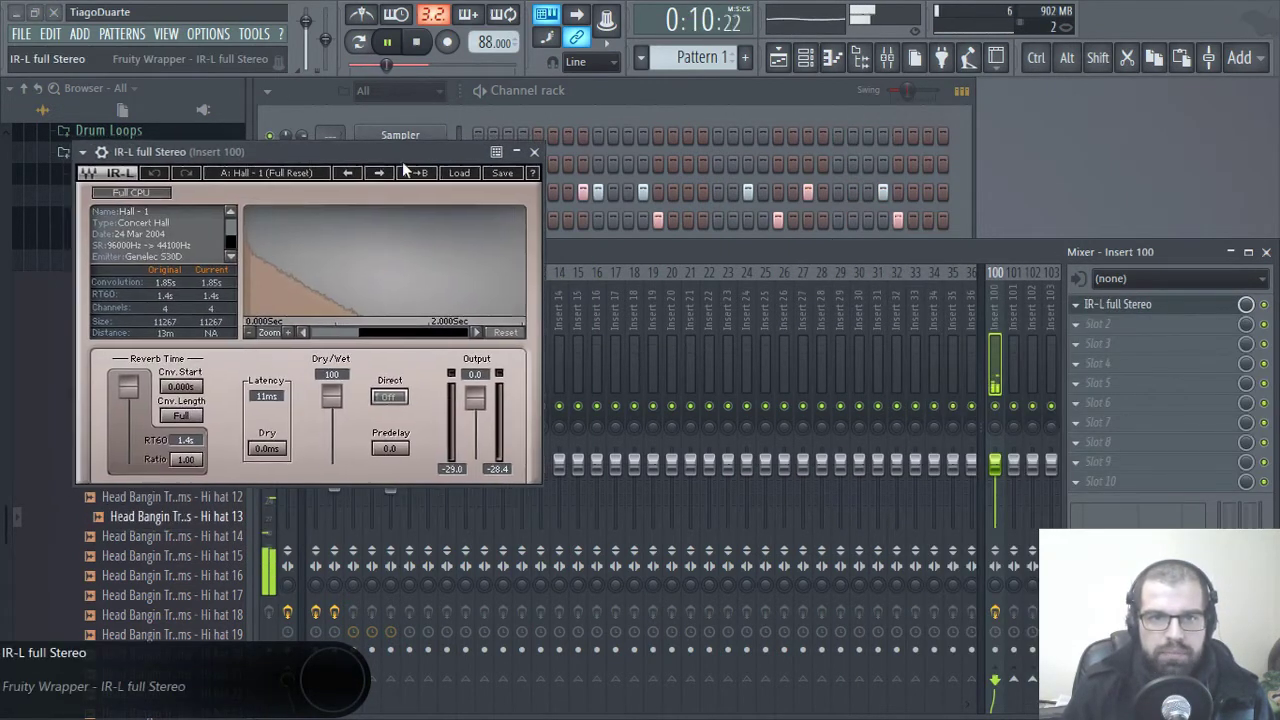
drag(403, 164, 648, 160)
click(779, 148)
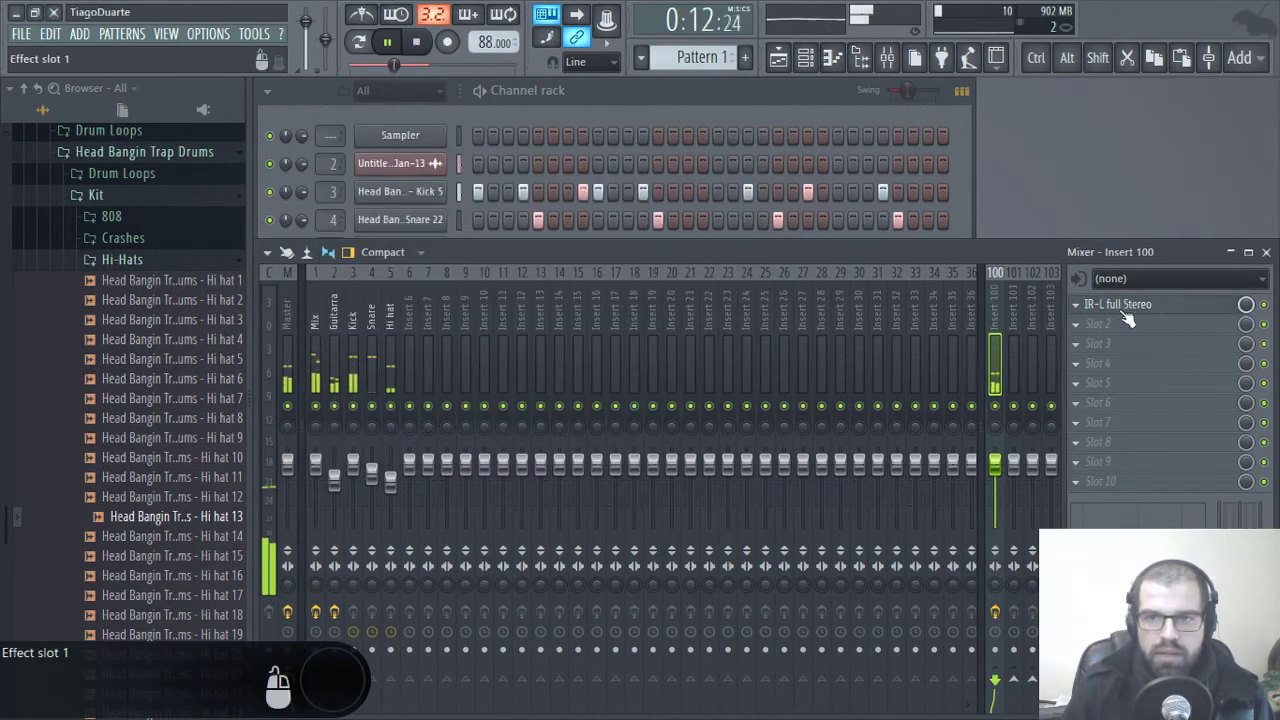
- Load FidelityEQ into slot 2 of Insert 100 and enable its high-pass filter at about 350 Hz
click(1070, 318)
mouse_move(994, 343)
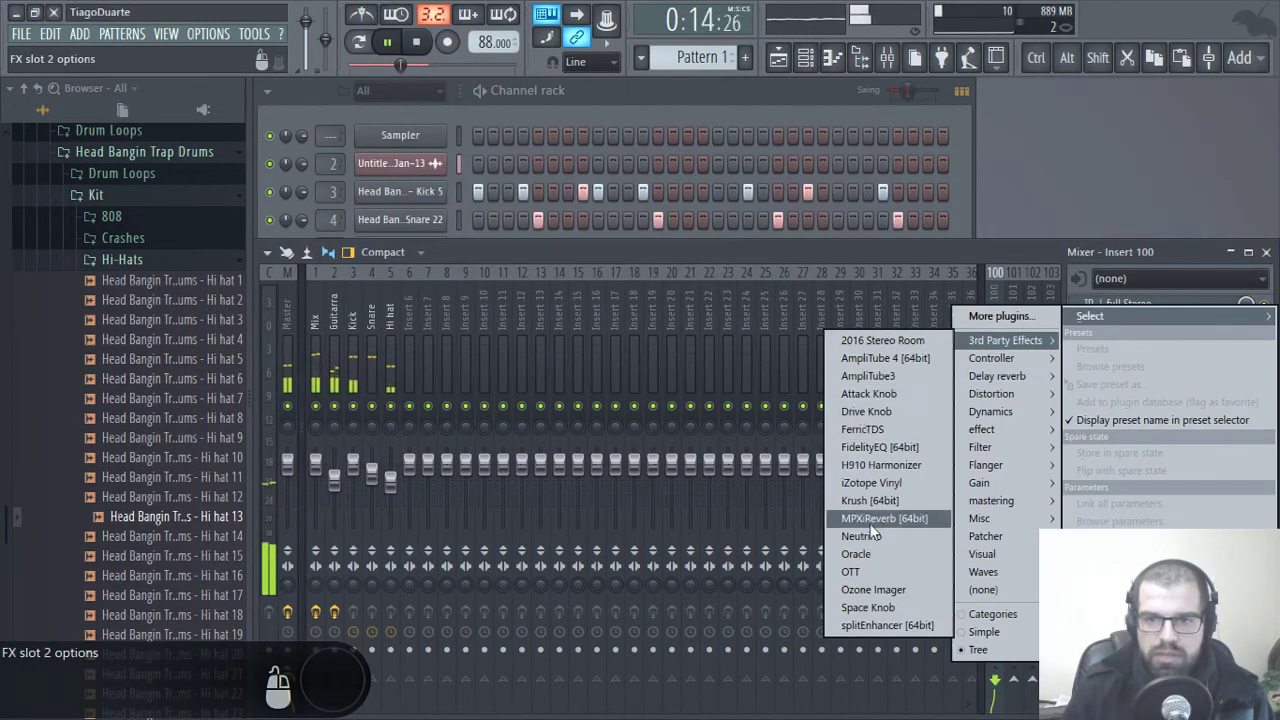
click(880, 447)
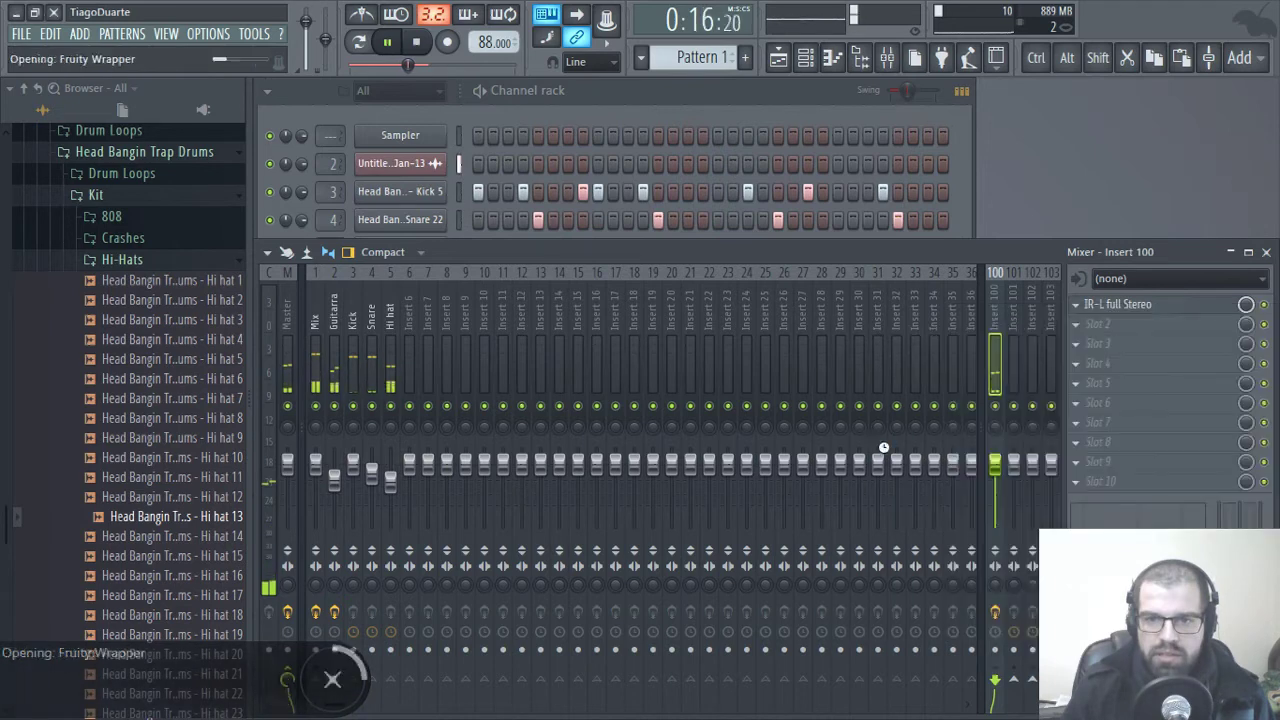
click(456, 257)
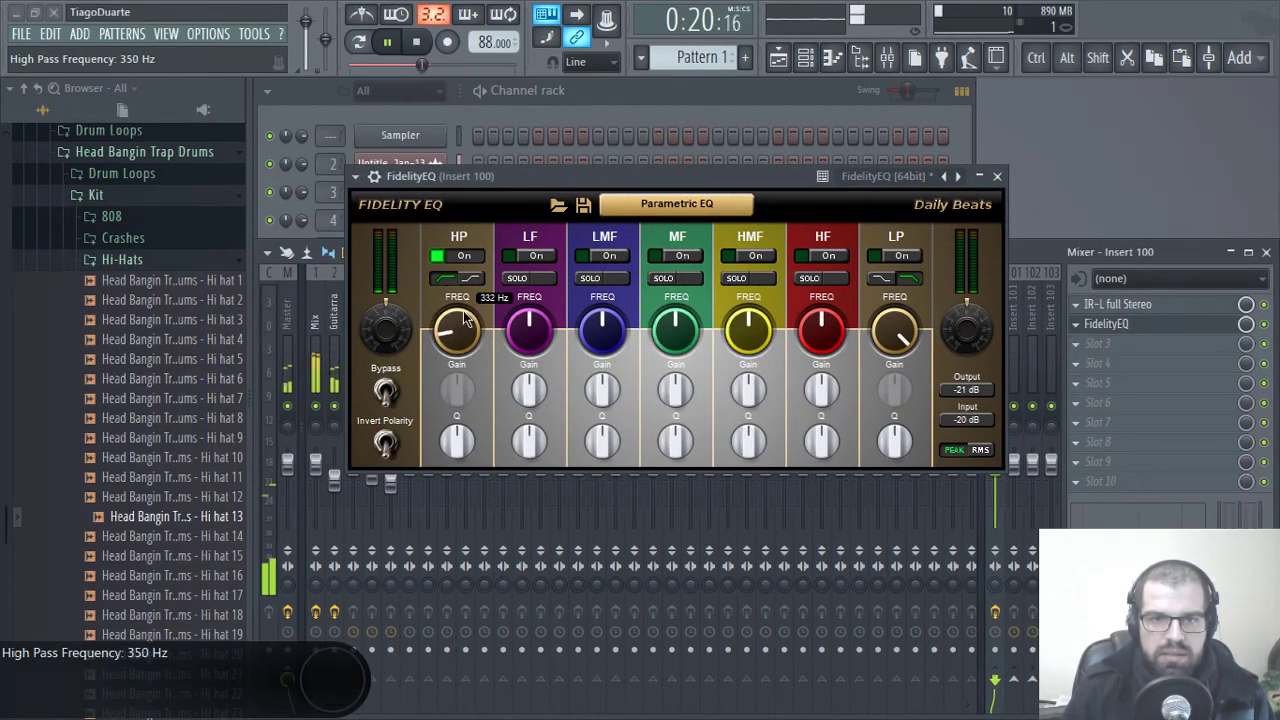
click(996, 176)
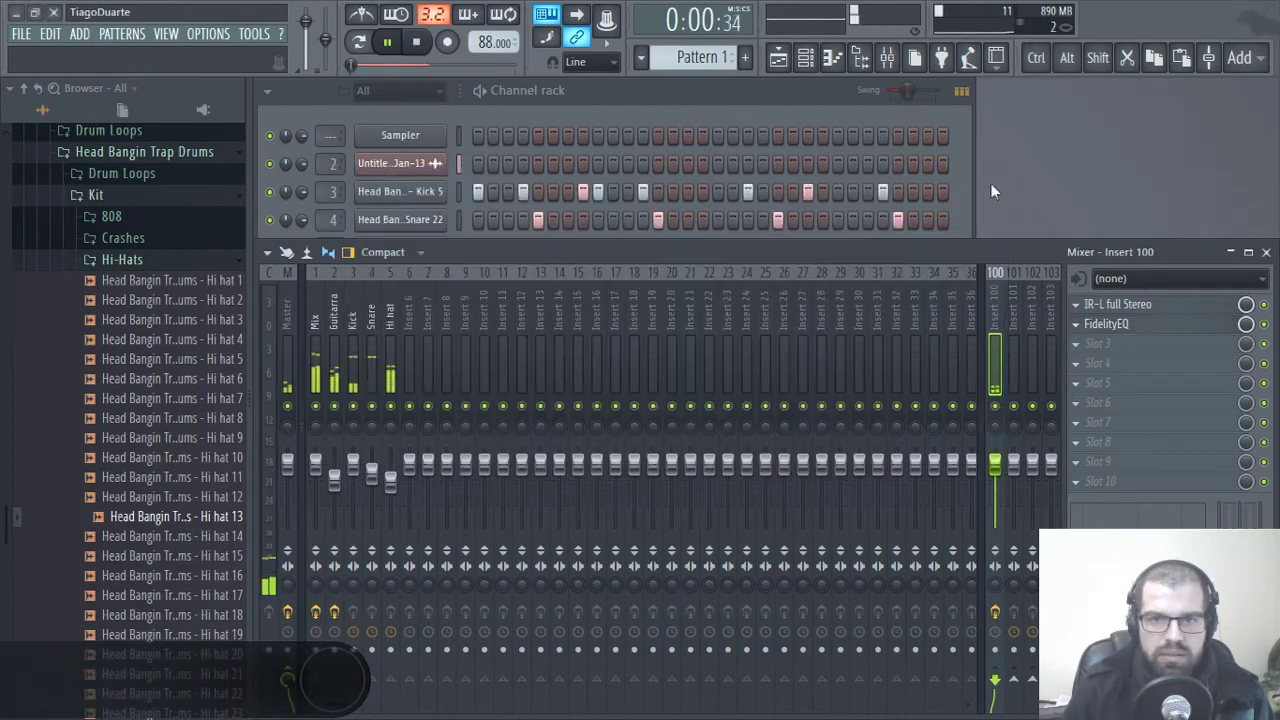
- Re-enable the Mix track's send to Master and name Insert 100 Aux rev
click(312, 321)
click(292, 682)
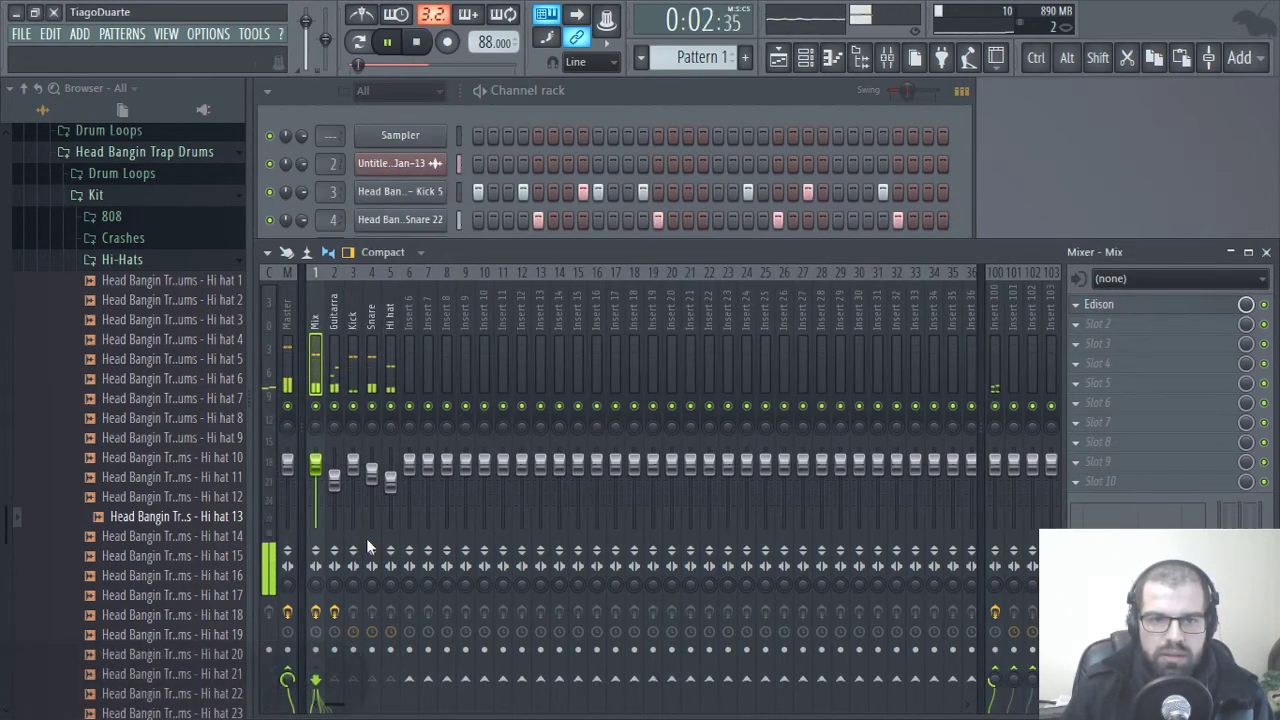
double_click(996, 320)
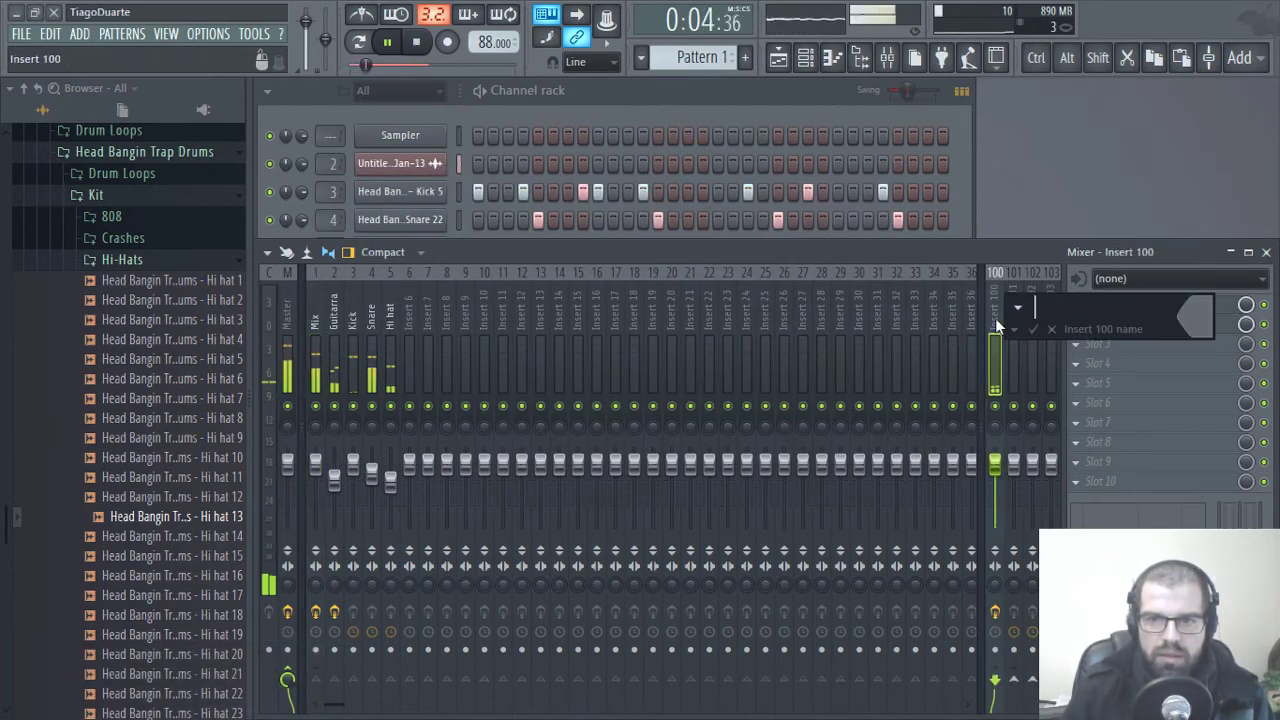
text(Aux )
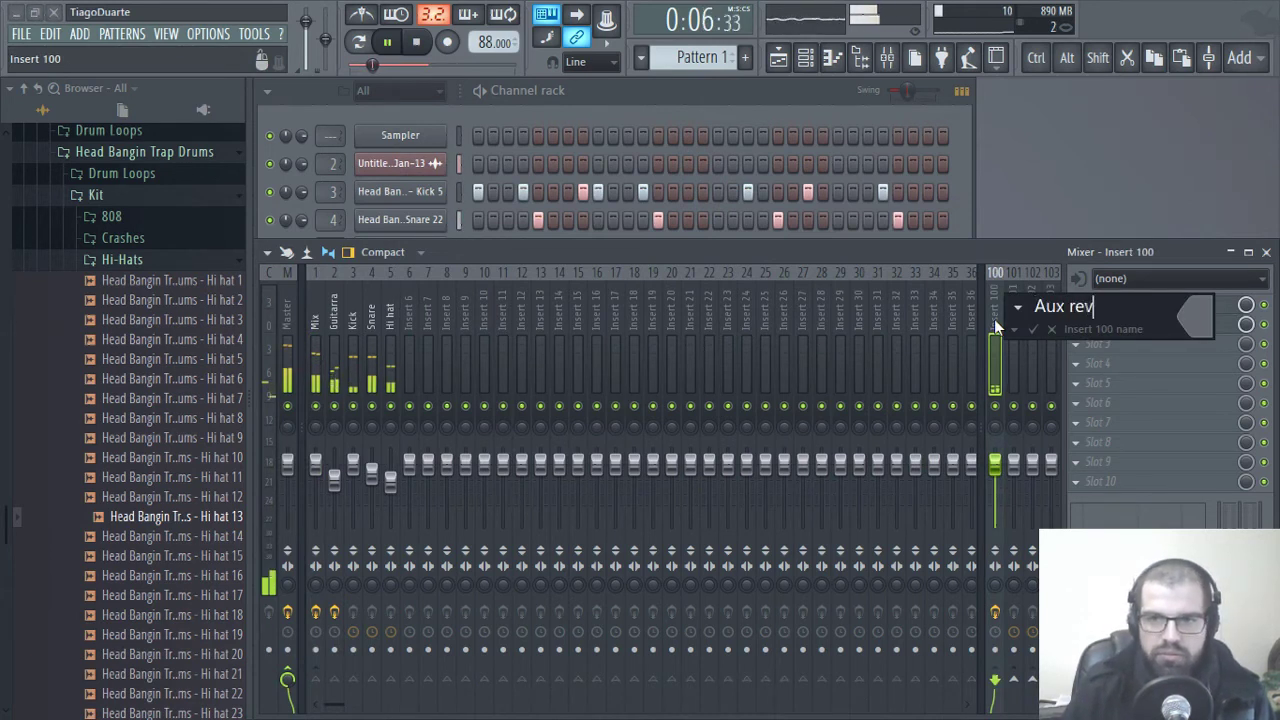
text(rev)
key(Return)
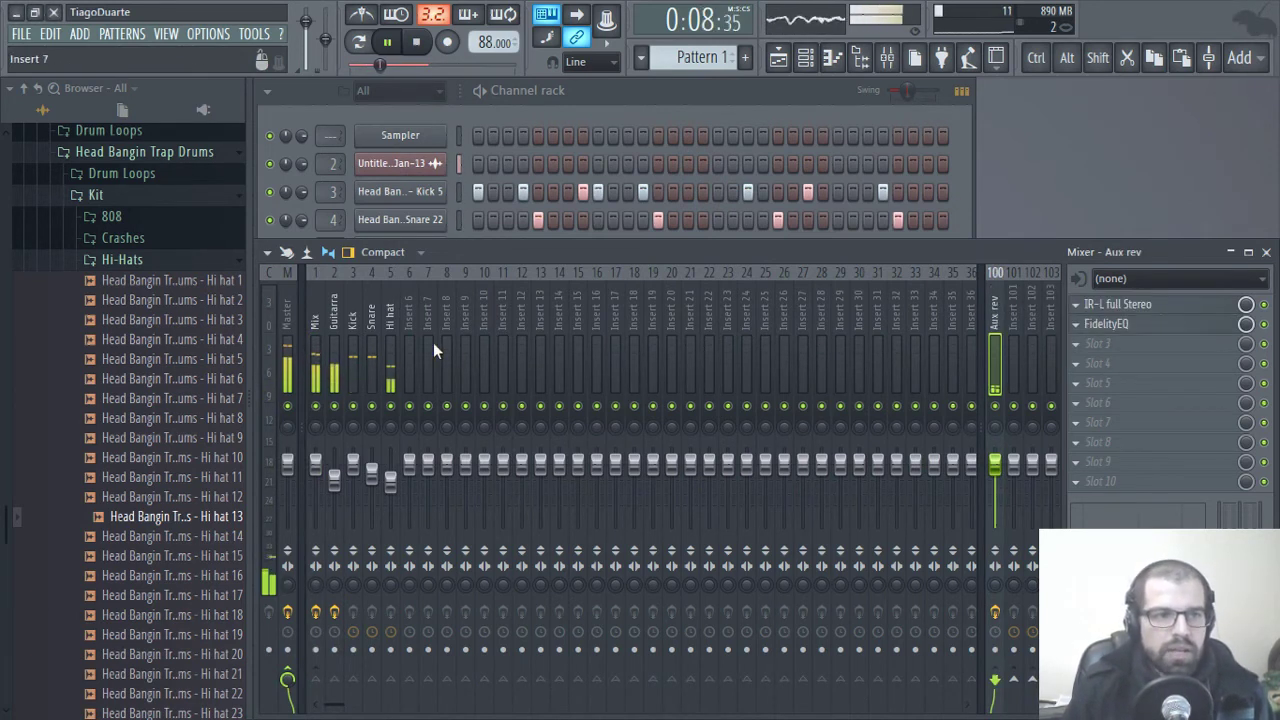
- Add an Ample Bass P Lite II channel to the channel rack and close its plugin window
click(619, 97)
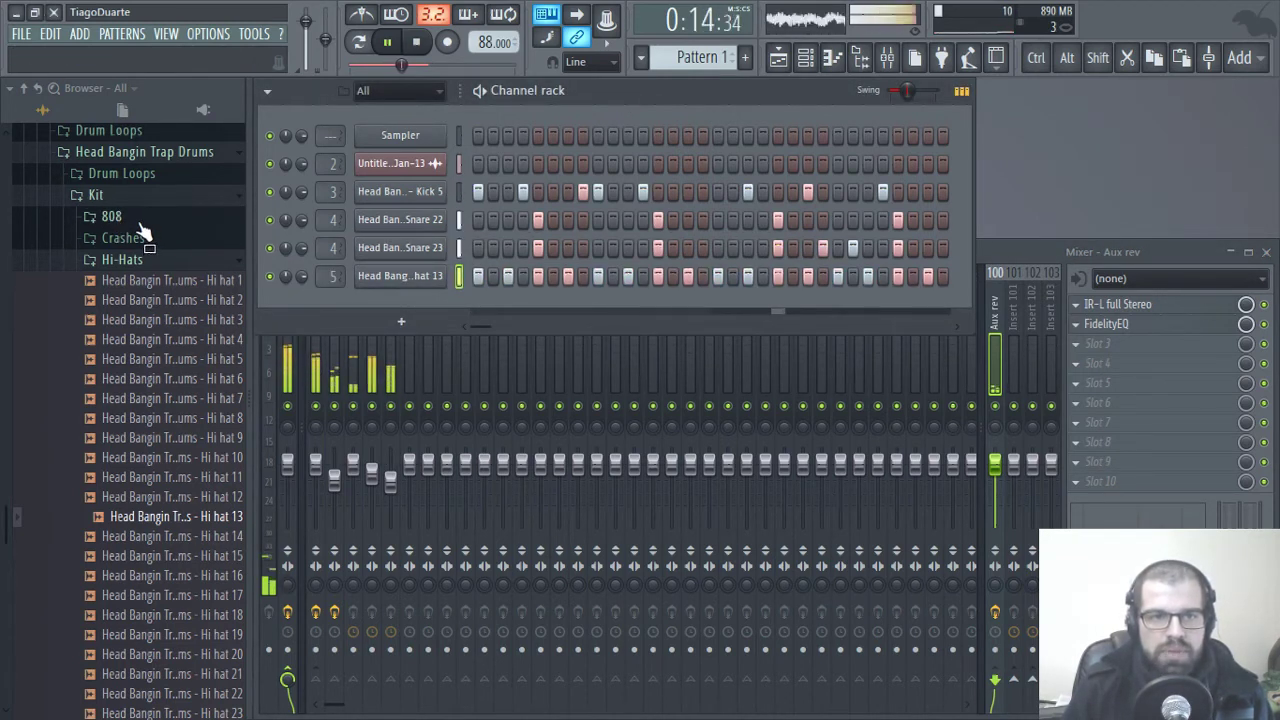
click(37, 90)
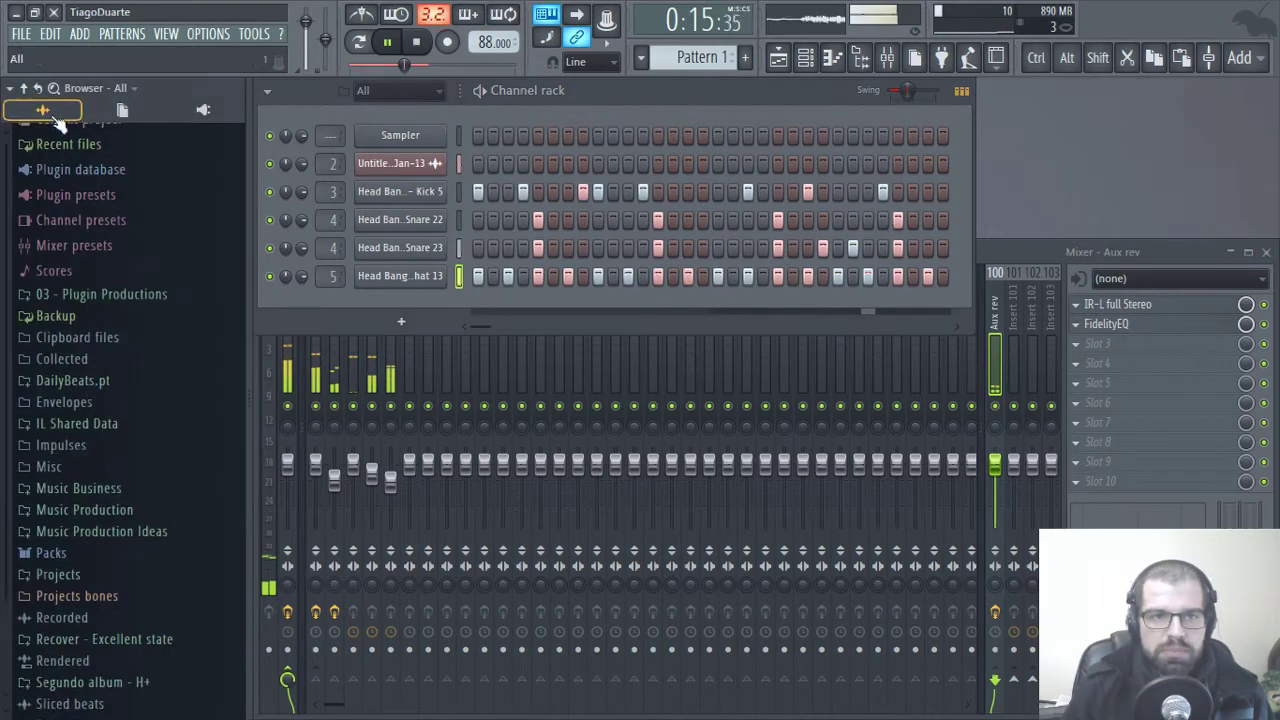
click(397, 330)
mouse_move(440, 368)
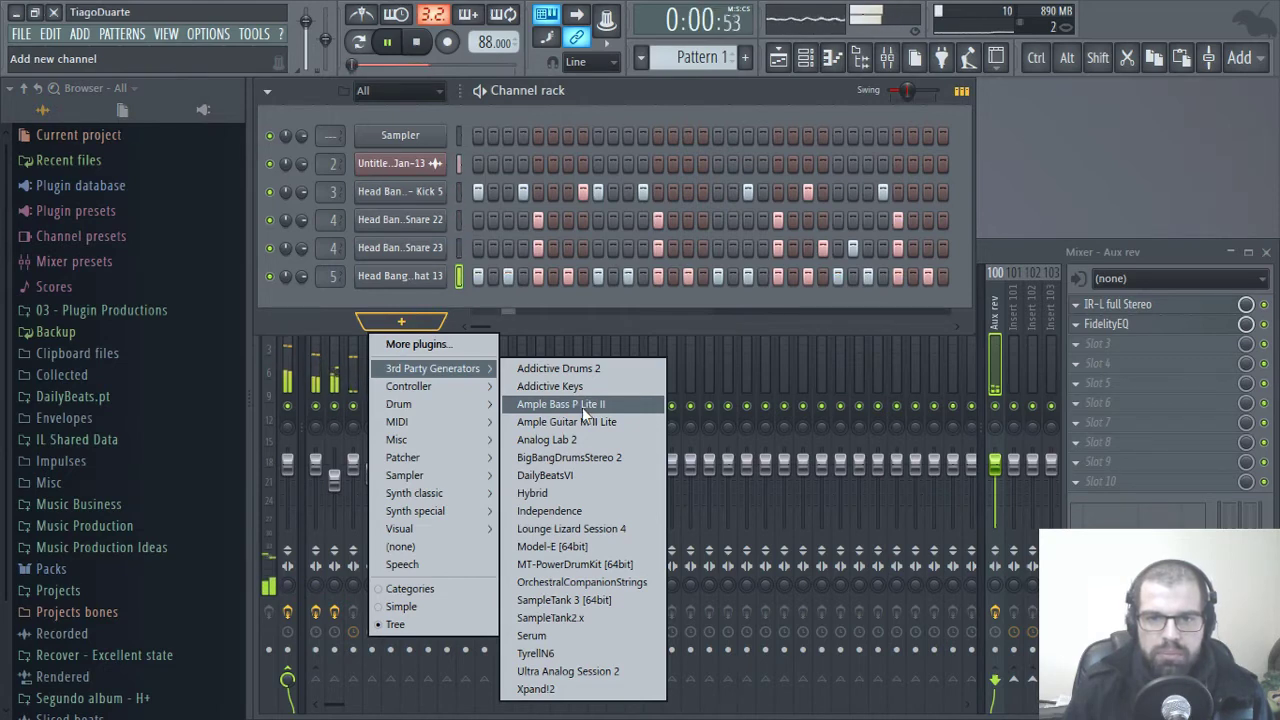
click(311, 309)
key(space)
click(424, 326)
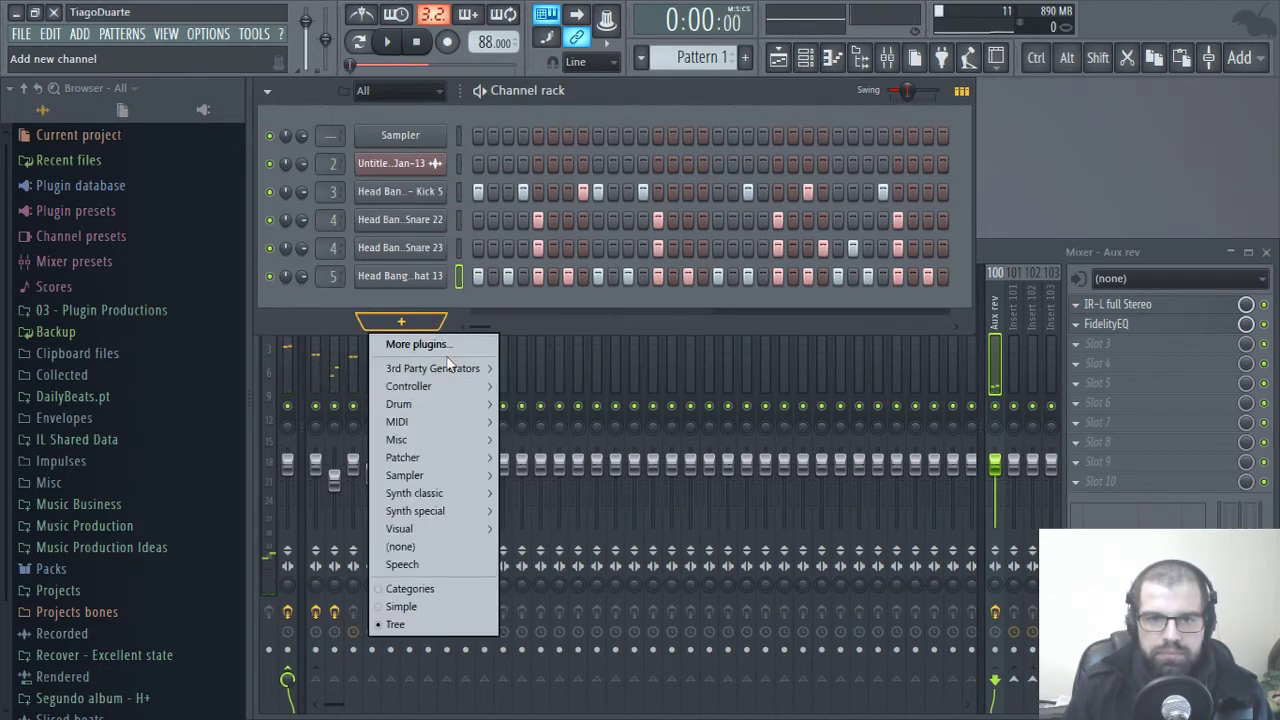
mouse_move(440, 368)
click(560, 404)
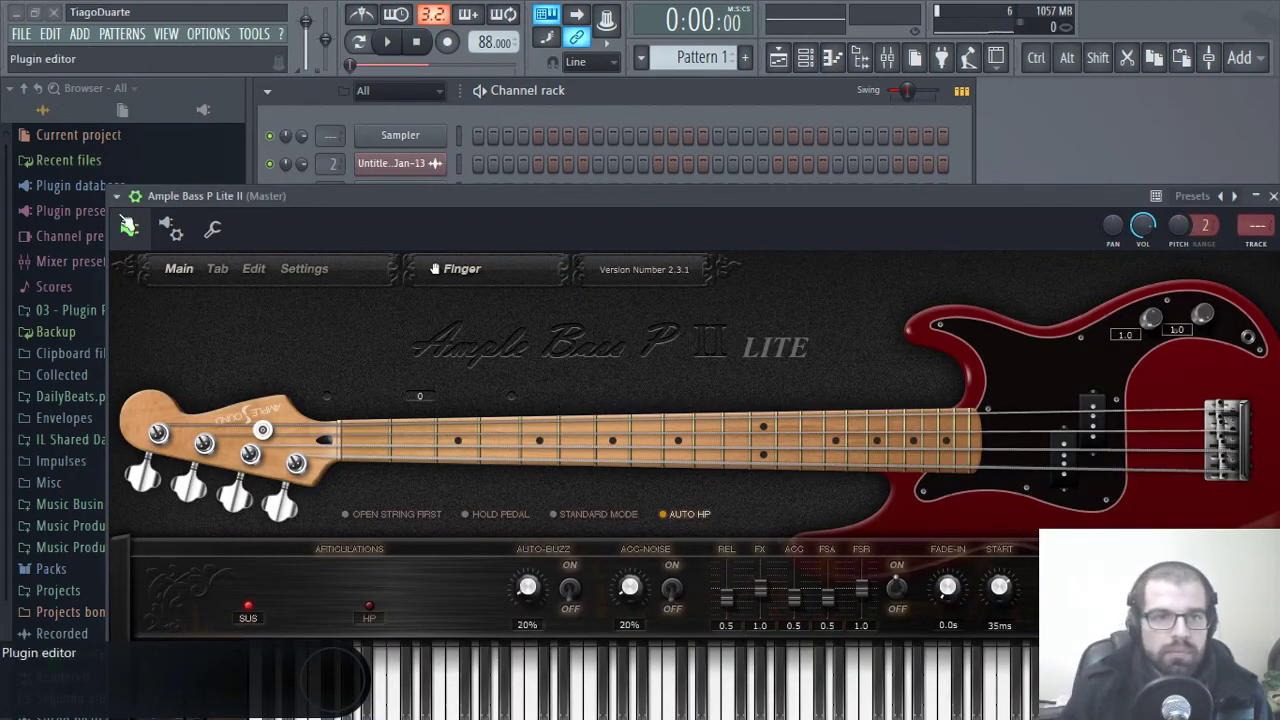
click(135, 197)
drag(1078, 200, 953, 177)
click(1147, 174)
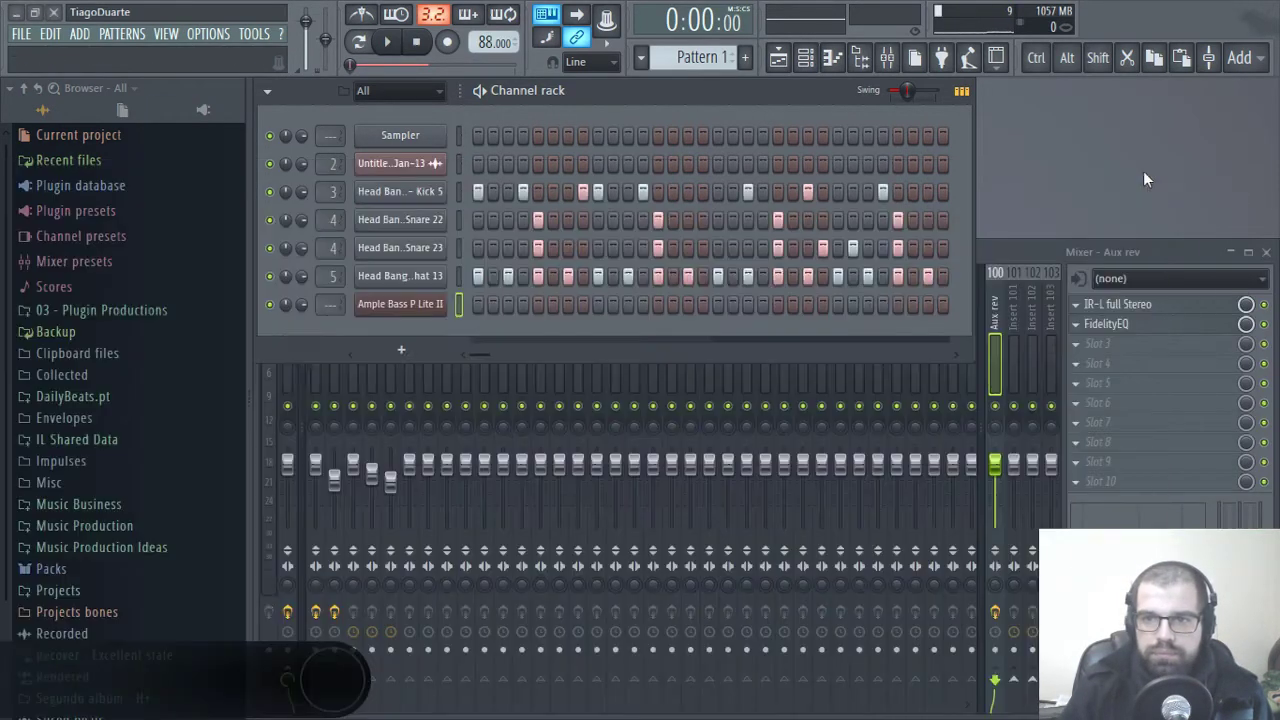
- Open the bass channel's piano roll and audition the A#4 and D#5 area keys against the playing beat
key(space)
right_click(438, 300)
click(498, 302)
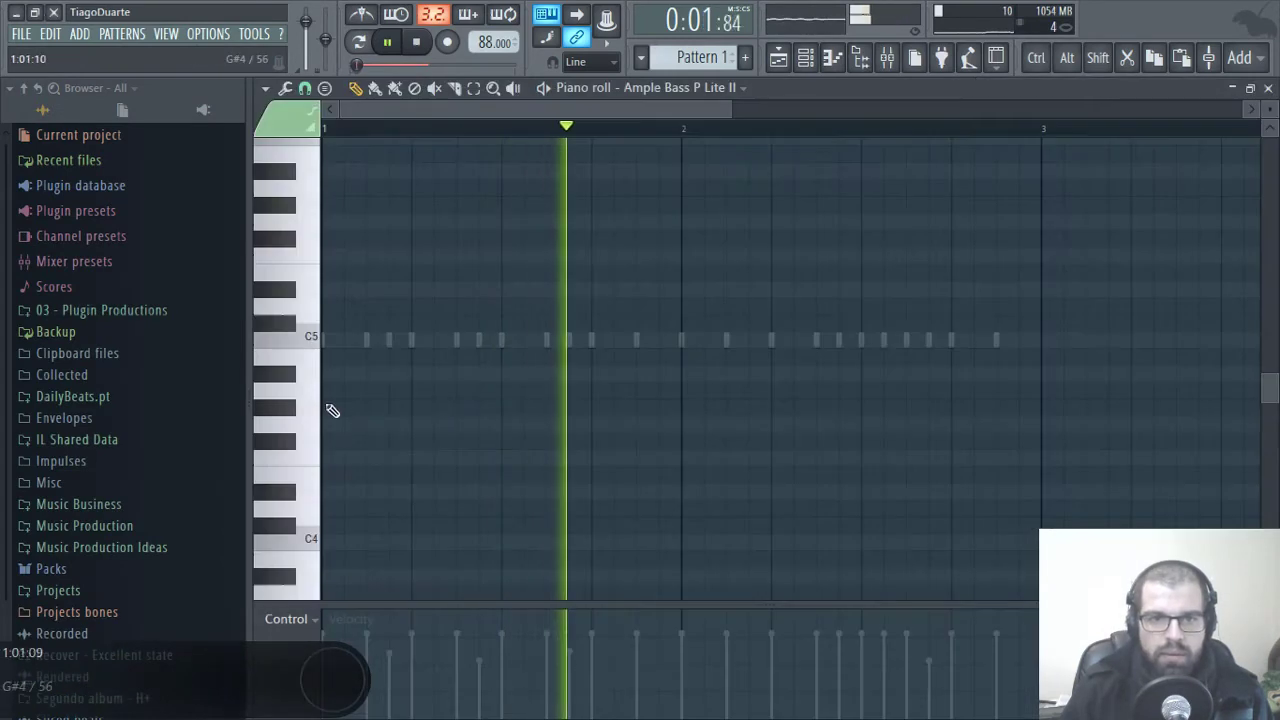
click(290, 379)
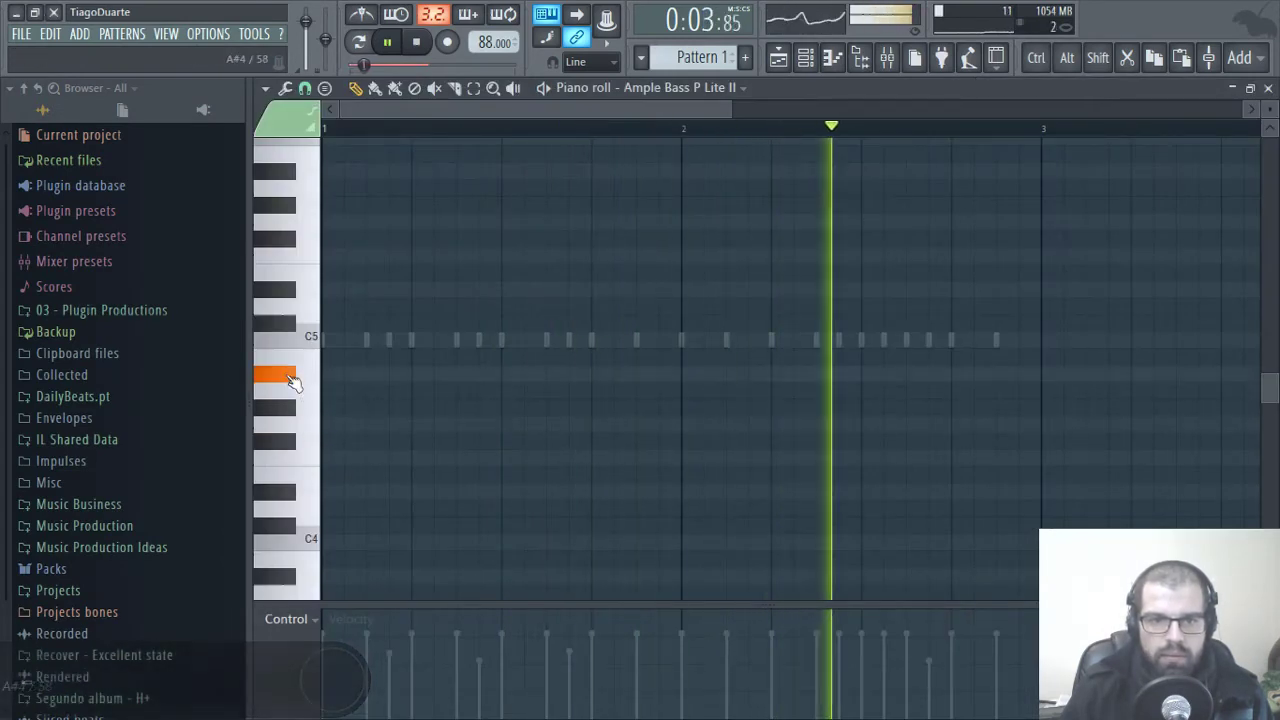
click(290, 300)
click(293, 303)
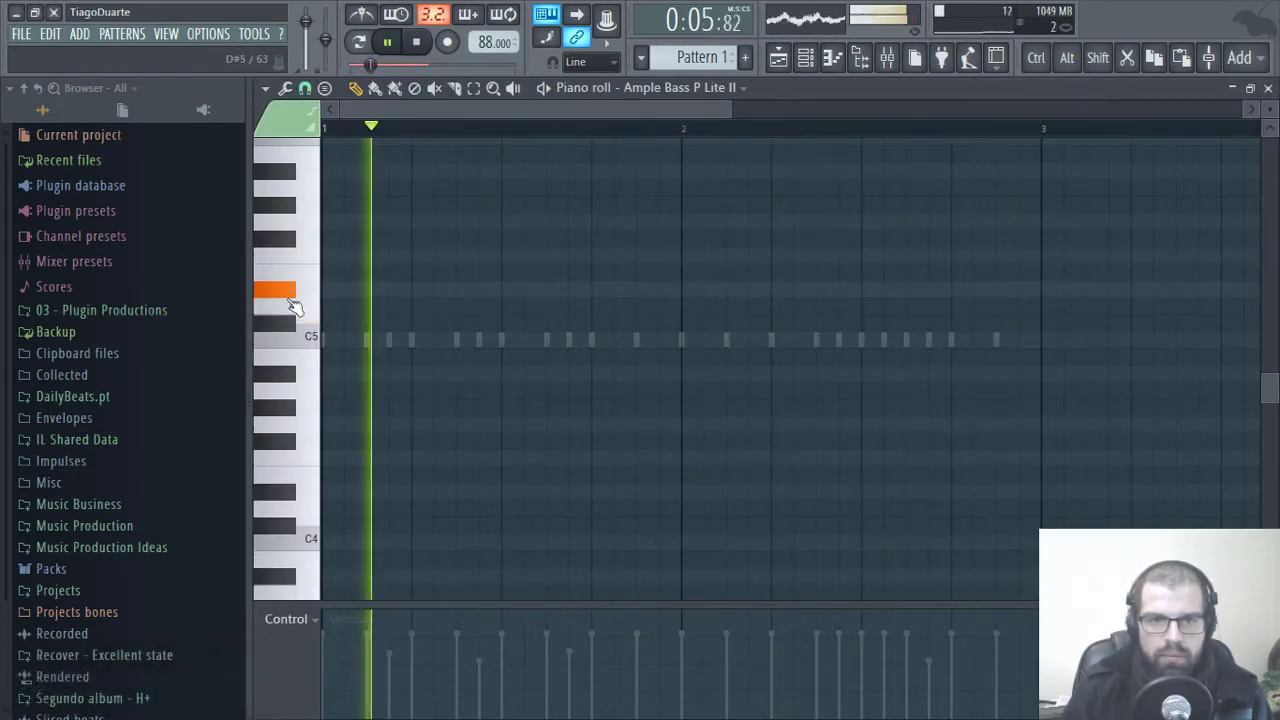
key(space)
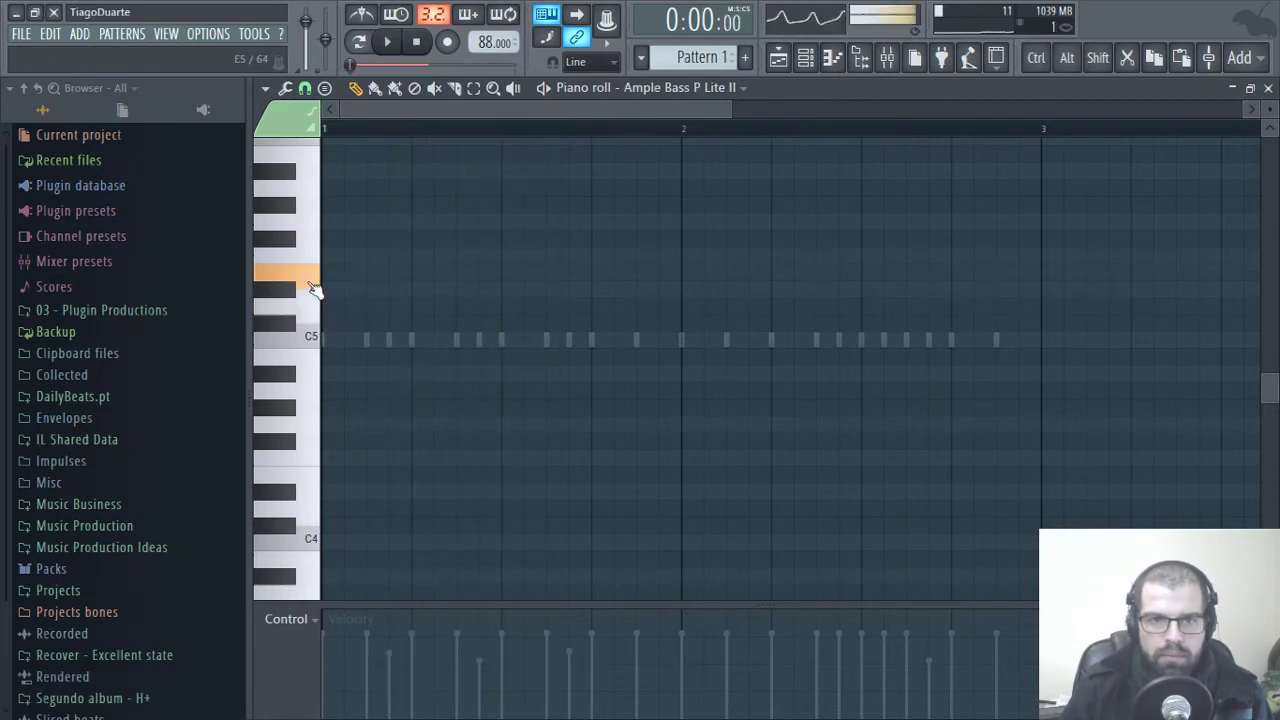
- Draw an E5 bass note at the start of bar 1 and stretch it to two beats
key(space)
click(335, 273)
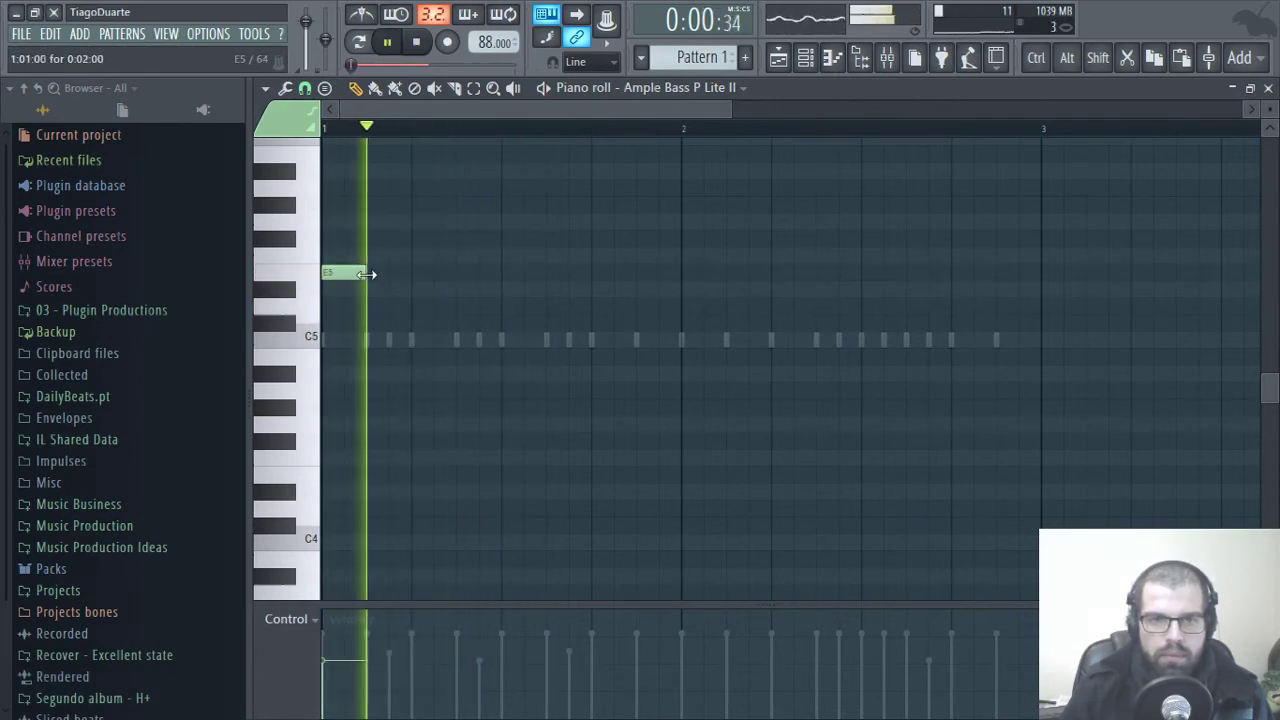
key(space)
drag(368, 274, 586, 287)
drag(671, 288, 495, 282)
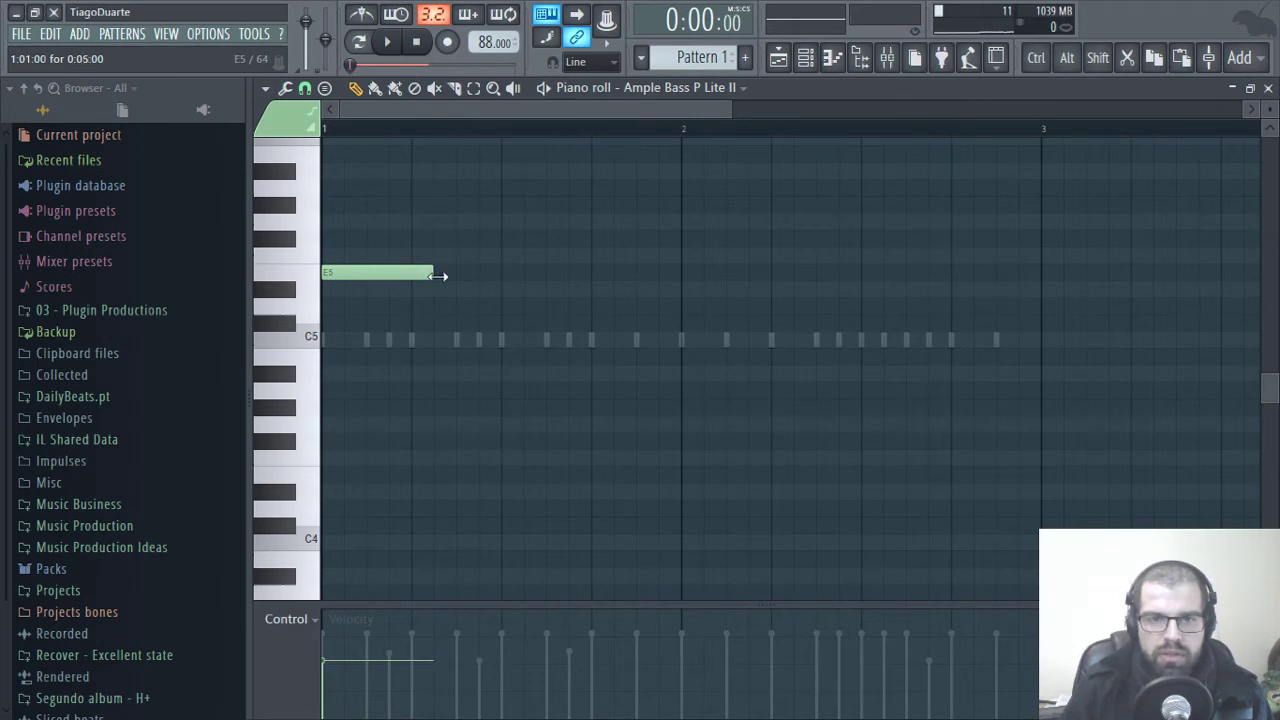
scroll(600, 450, up, 5)
scroll(760, 430, down, 3)
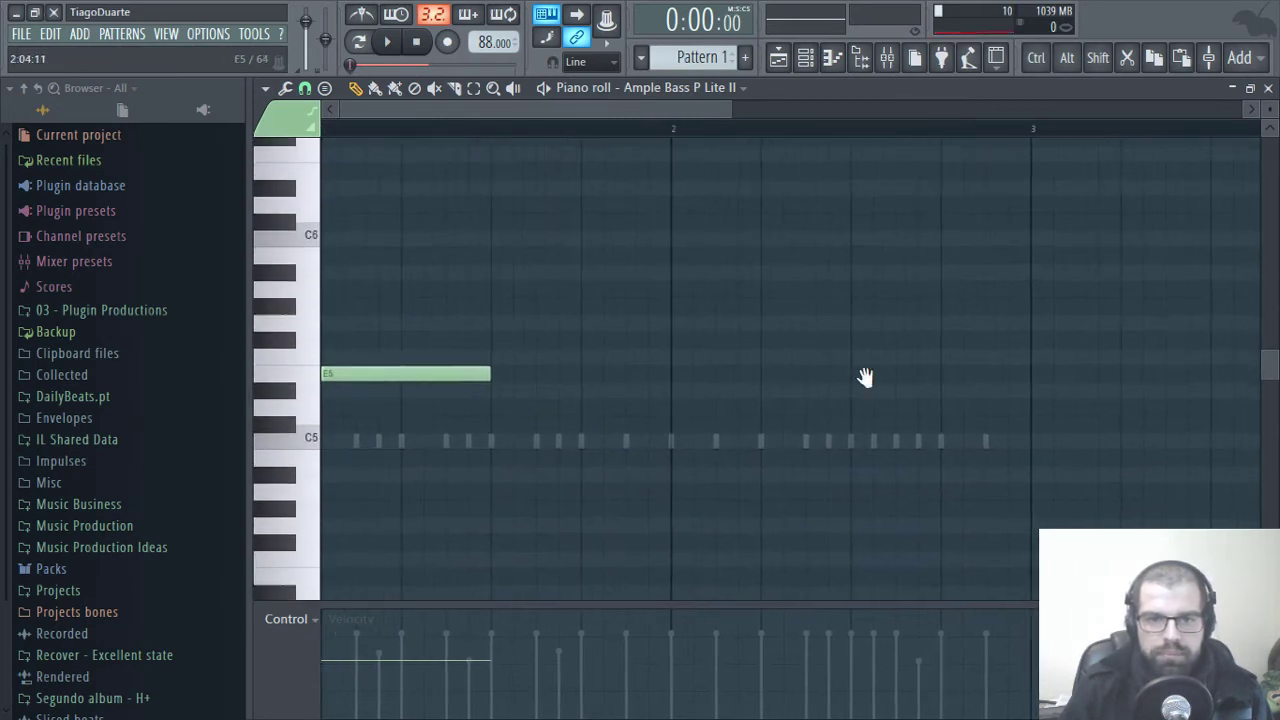
- Add two-step bass notes A#5 at step 11 and G5 at step 13 of bar 1, and D#5 at the start of bar 2
key(space)
click(572, 279)
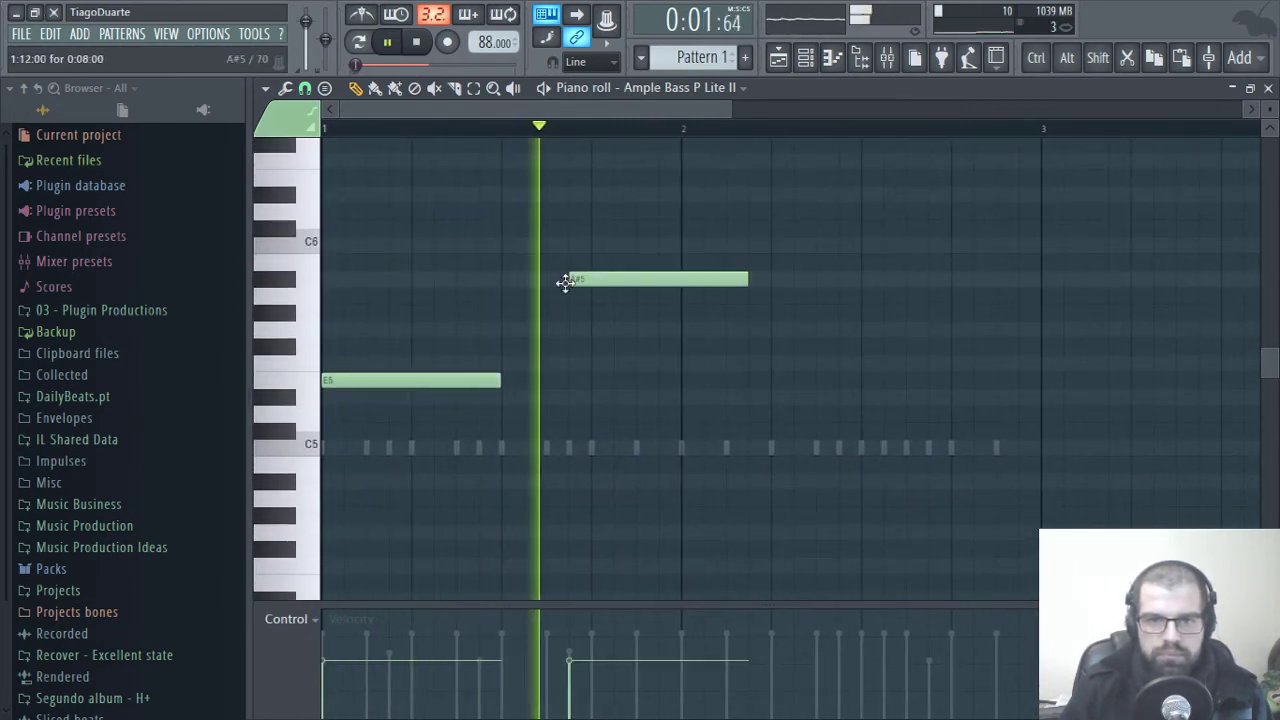
key(space)
drag(718, 279, 555, 280)
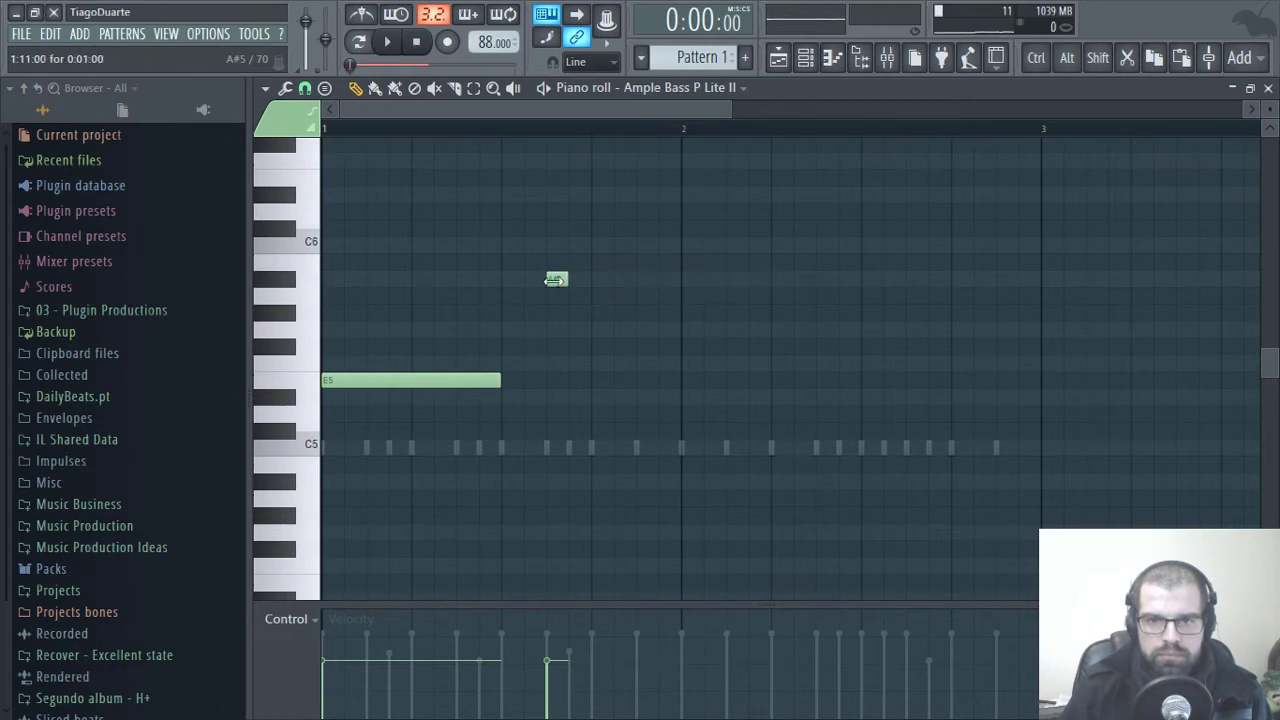
key(space)
click(612, 330)
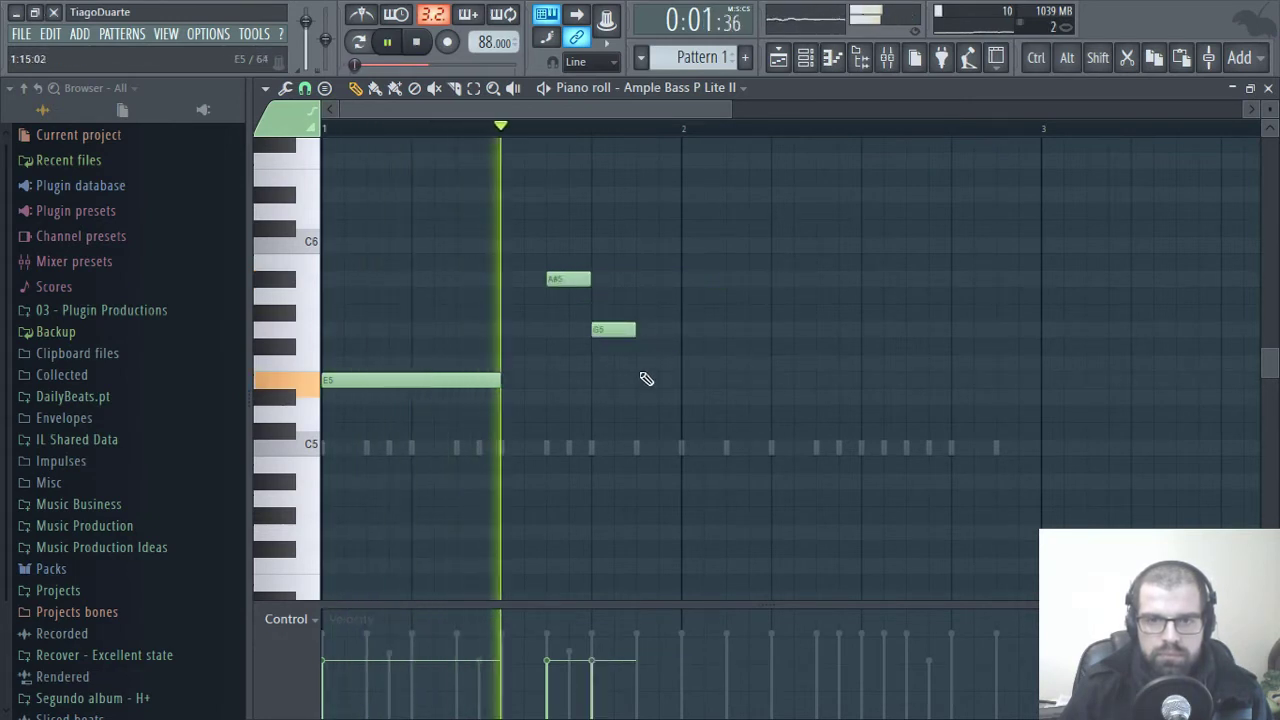
click(686, 397)
key(space)
mouse_move(597, 329)
mouse_down()
mouse_move(603, 306)
mouse_move(605, 356)
mouse_move(604, 333)
mouse_up()
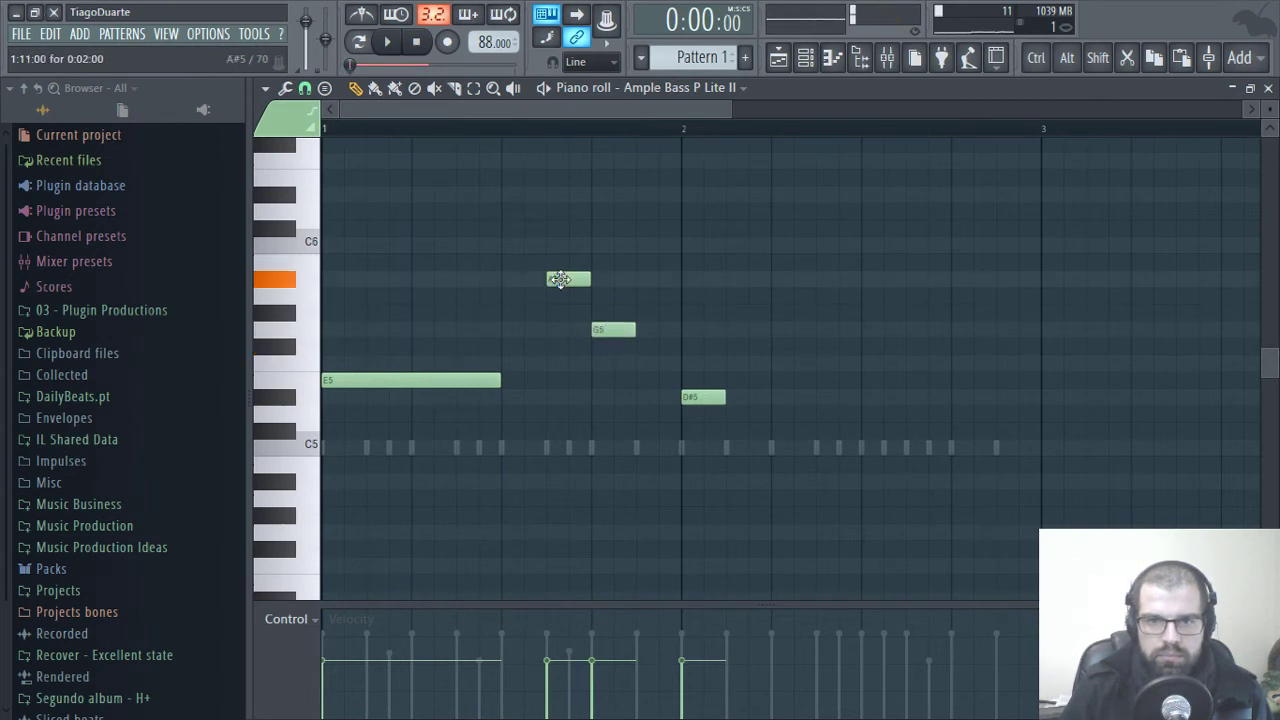
- Raise the A#5 note to C6, and move the D#5 note to E5 with a length of one beat
drag(560, 279, 565, 243)
key(space)
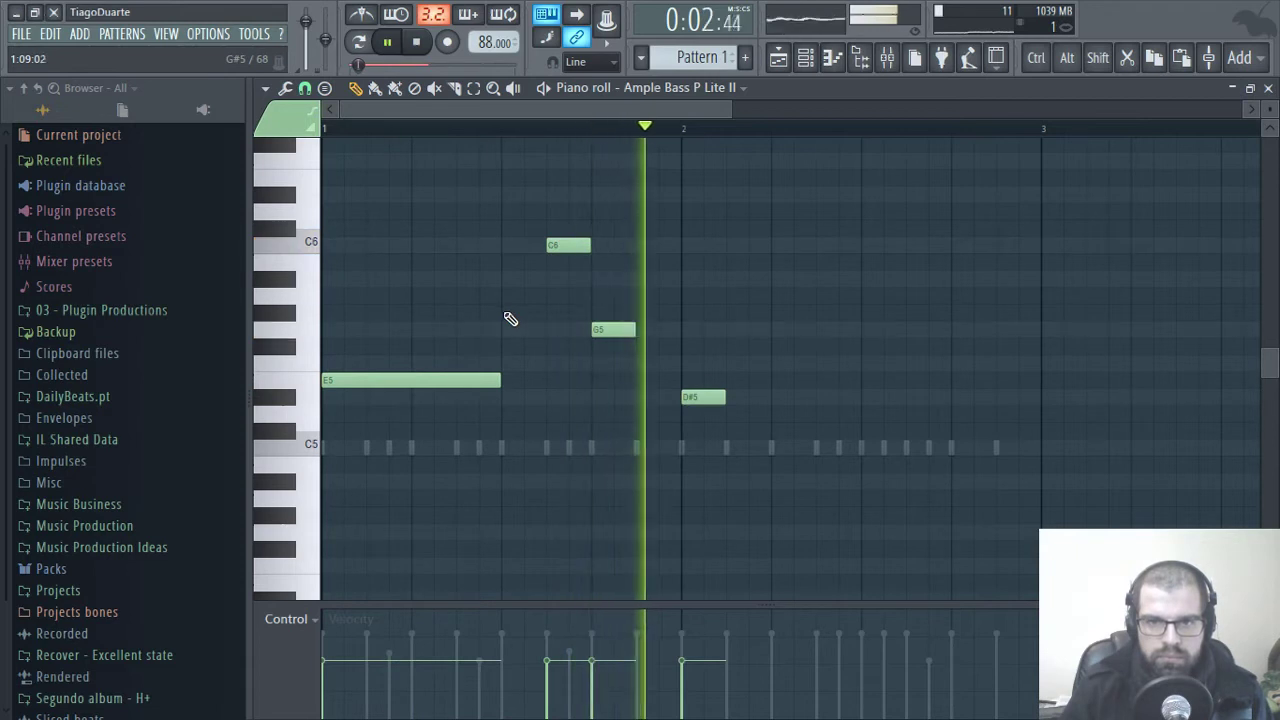
key(space)
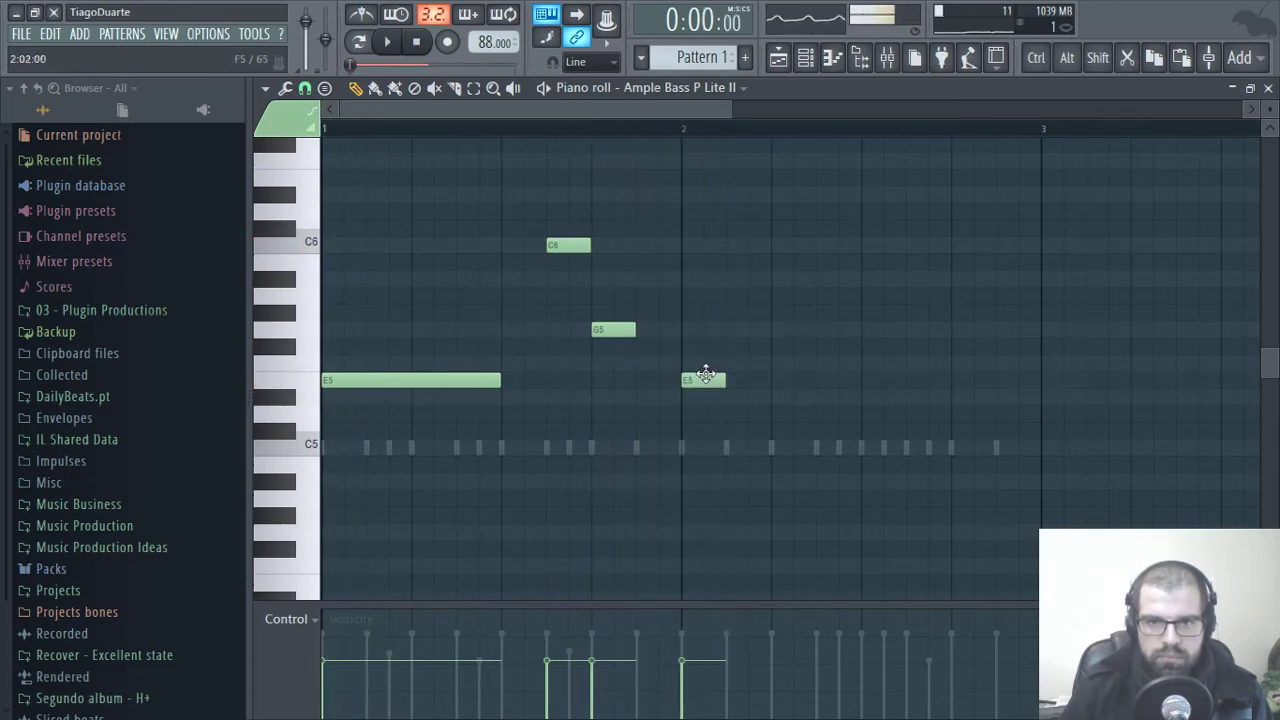
key(space)
drag(724, 380, 862, 398)
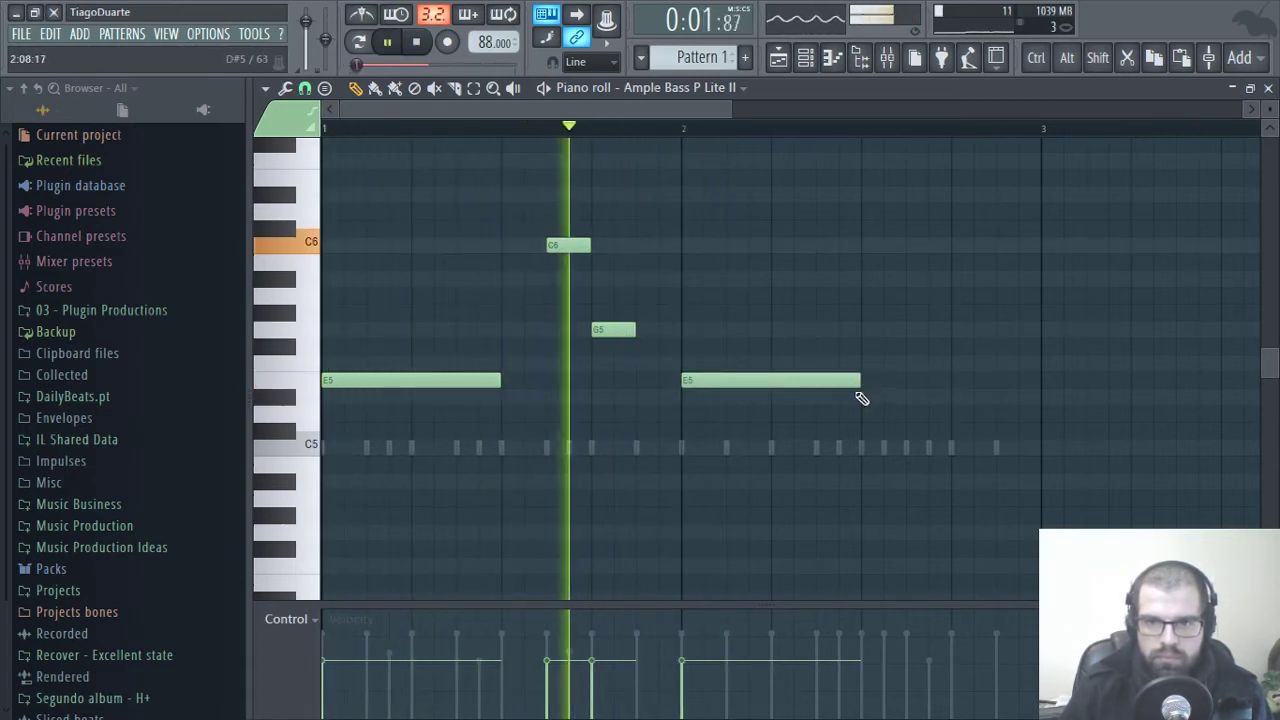
key(space)
key(space)
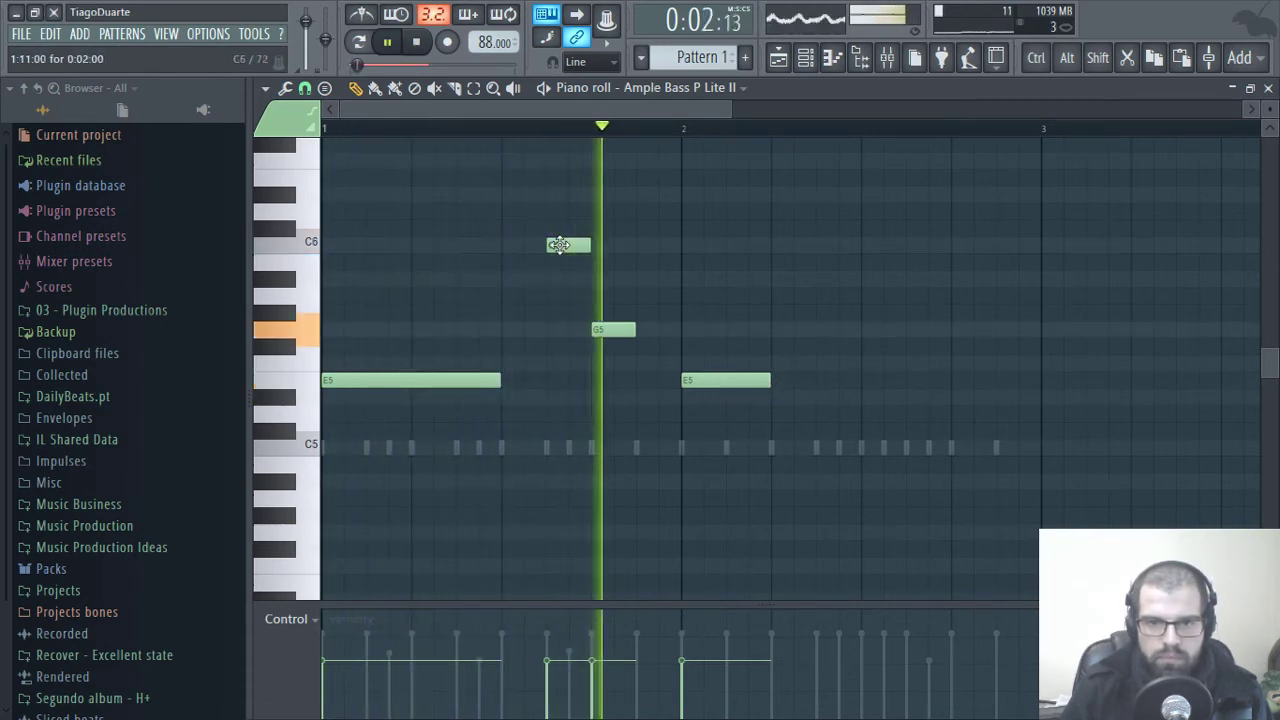
- Move the C6 note to A#5 at step 12, shortened to one step, and extend the G5 note to the start of bar 2
key(space)
drag(558, 245, 603, 250)
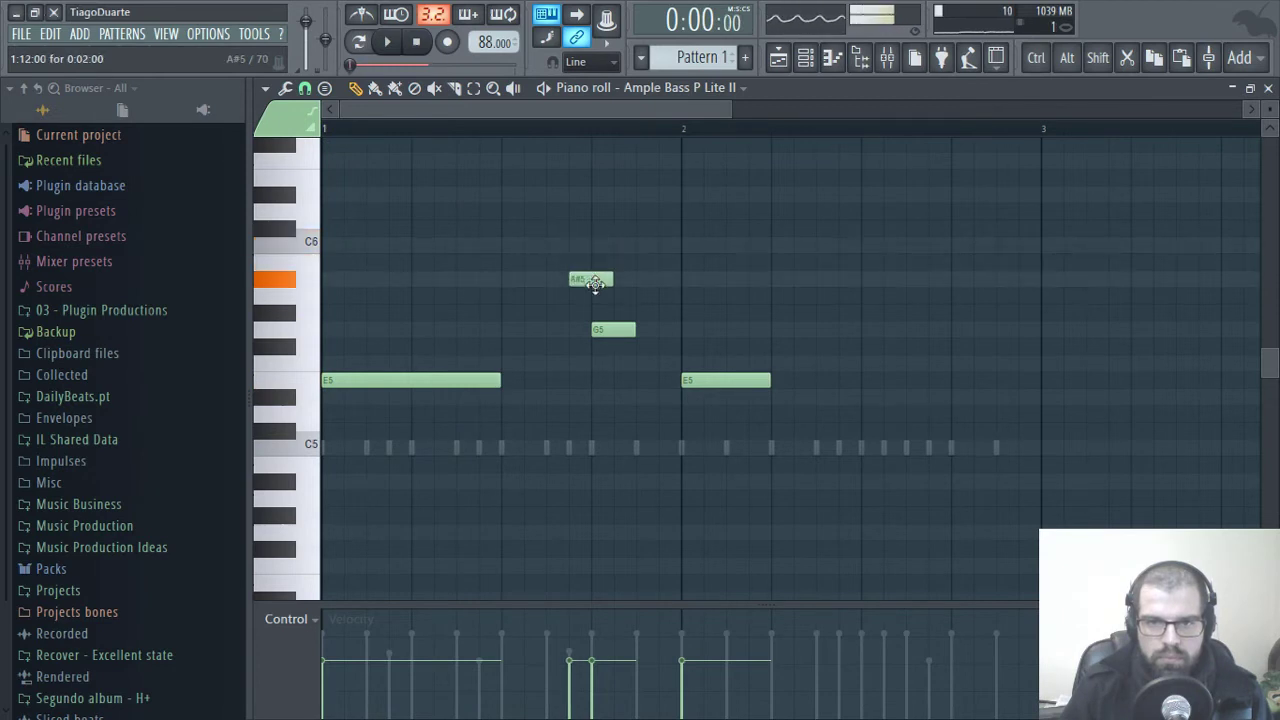
key(space)
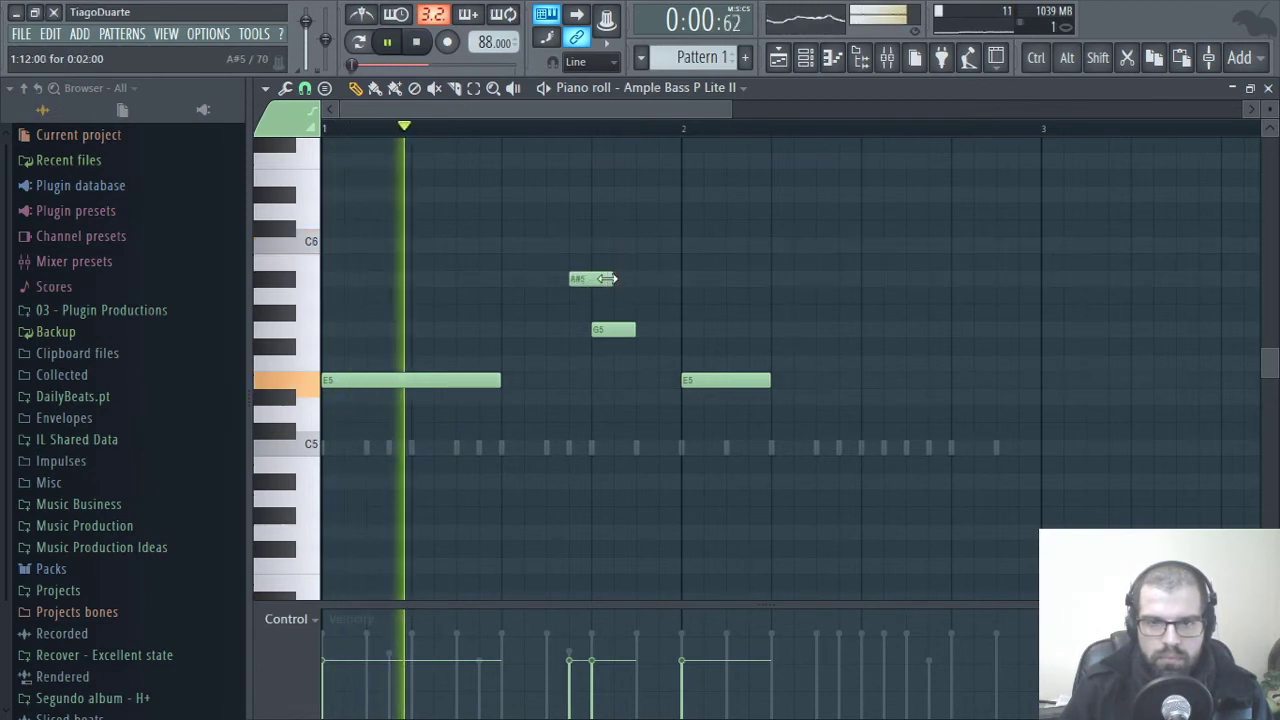
drag(608, 280, 587, 281)
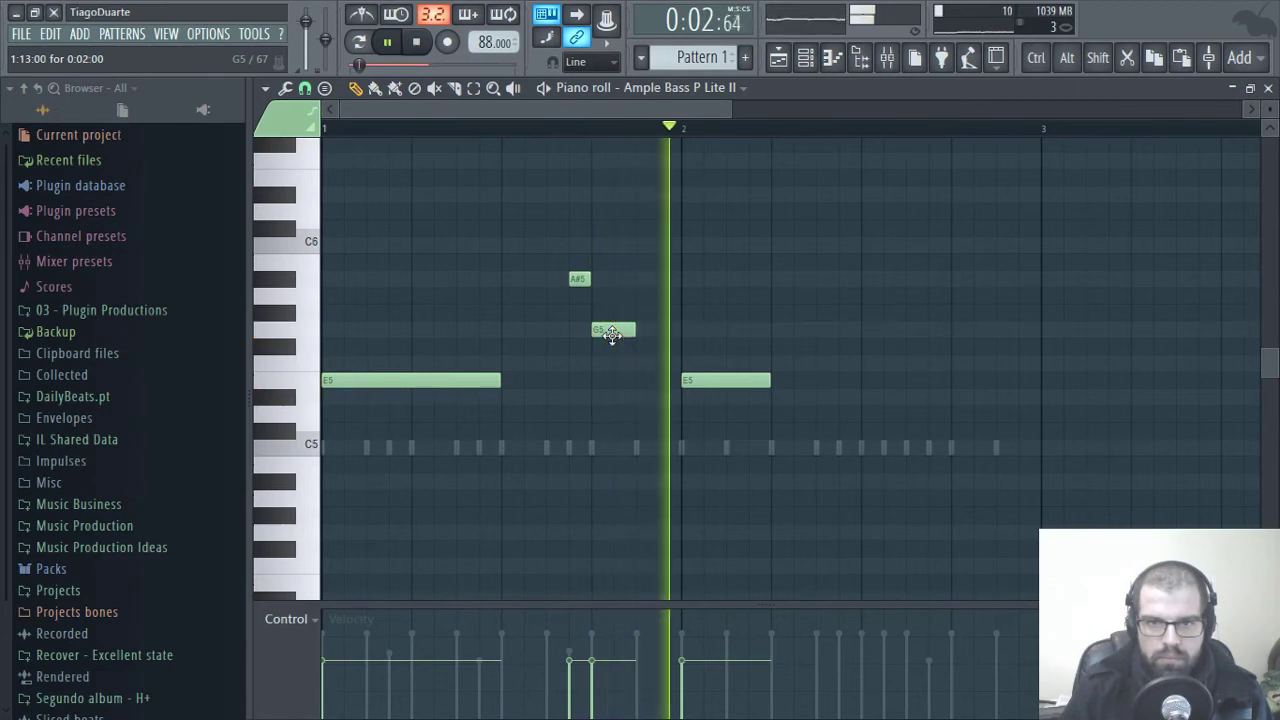
key(space)
key(space)
drag(634, 330, 680, 331)
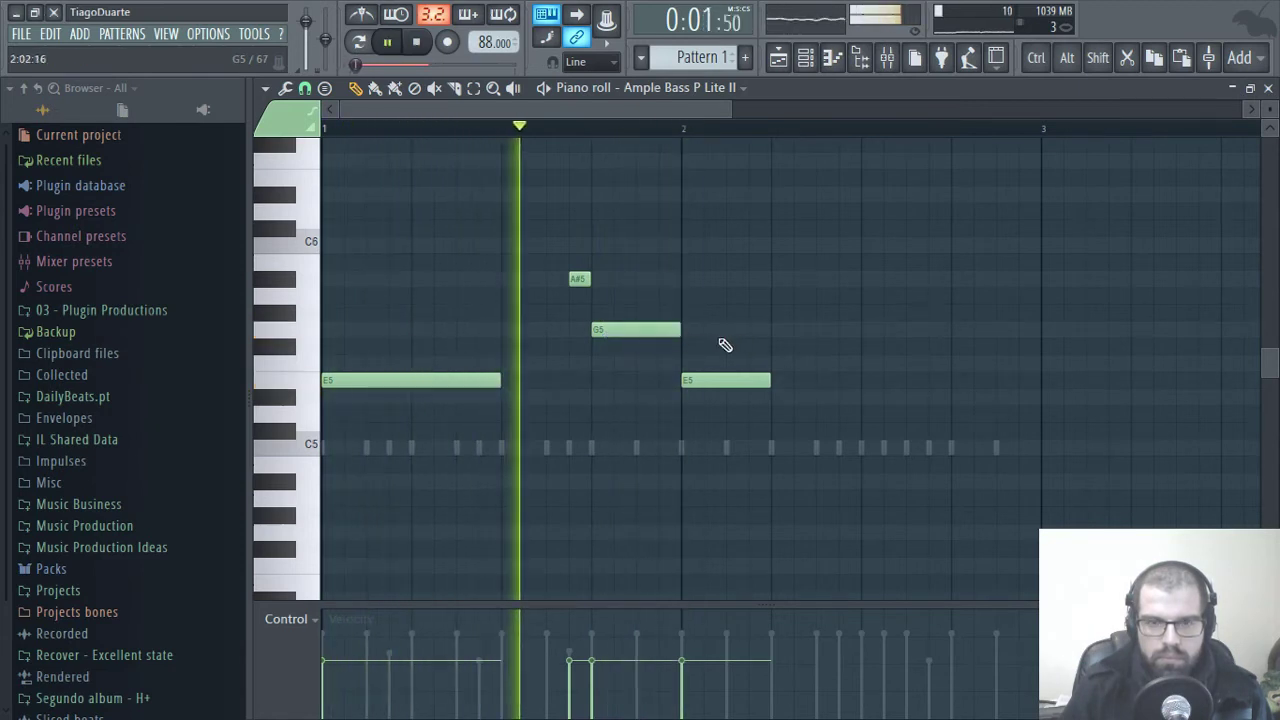
- Lower the short A#5 note to A5 and raise the velocity of all bass notes
key(space)
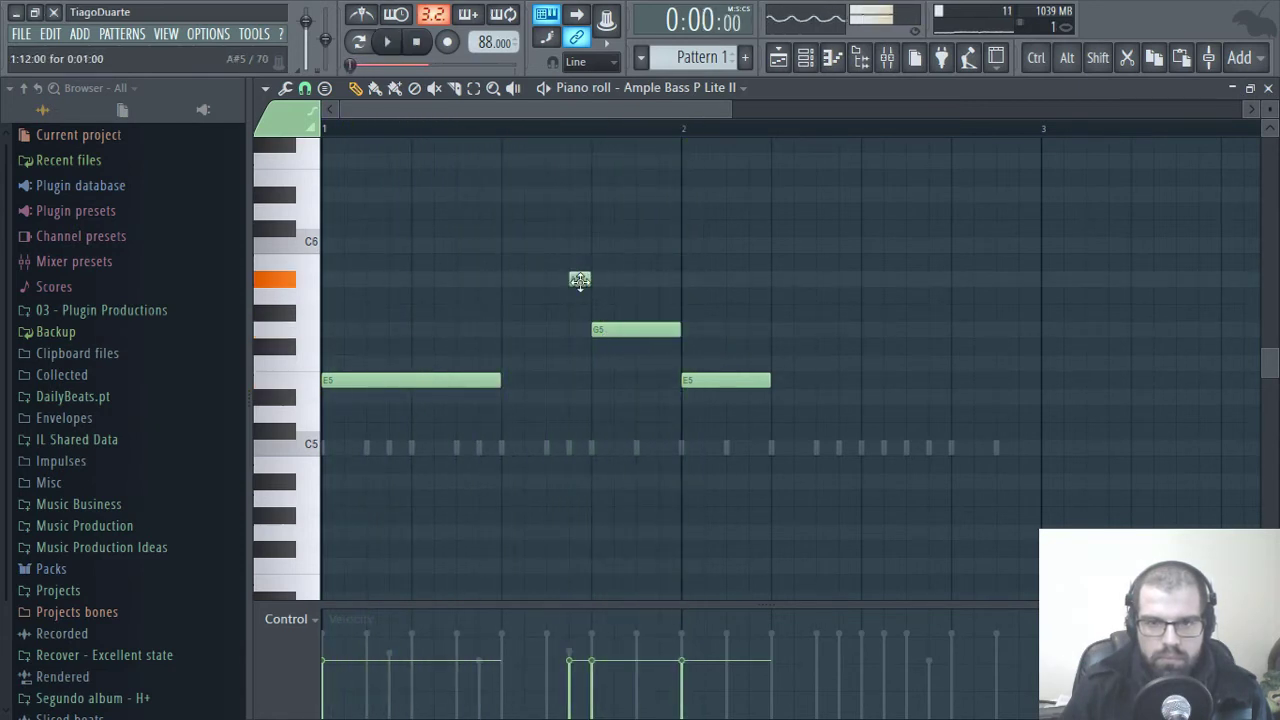
drag(584, 297, 582, 296)
key(space)
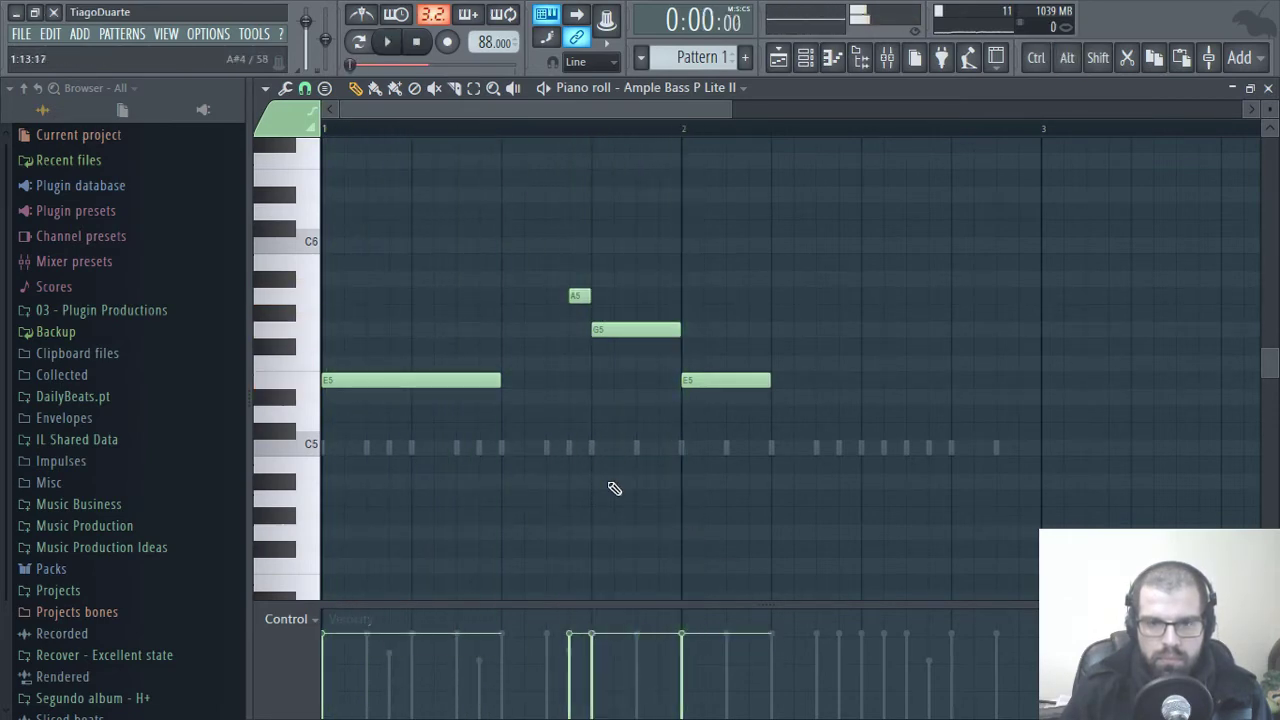
- Route the Ample Bass channel to mixer track 6 and lower that track's fader slightly
key(F7)
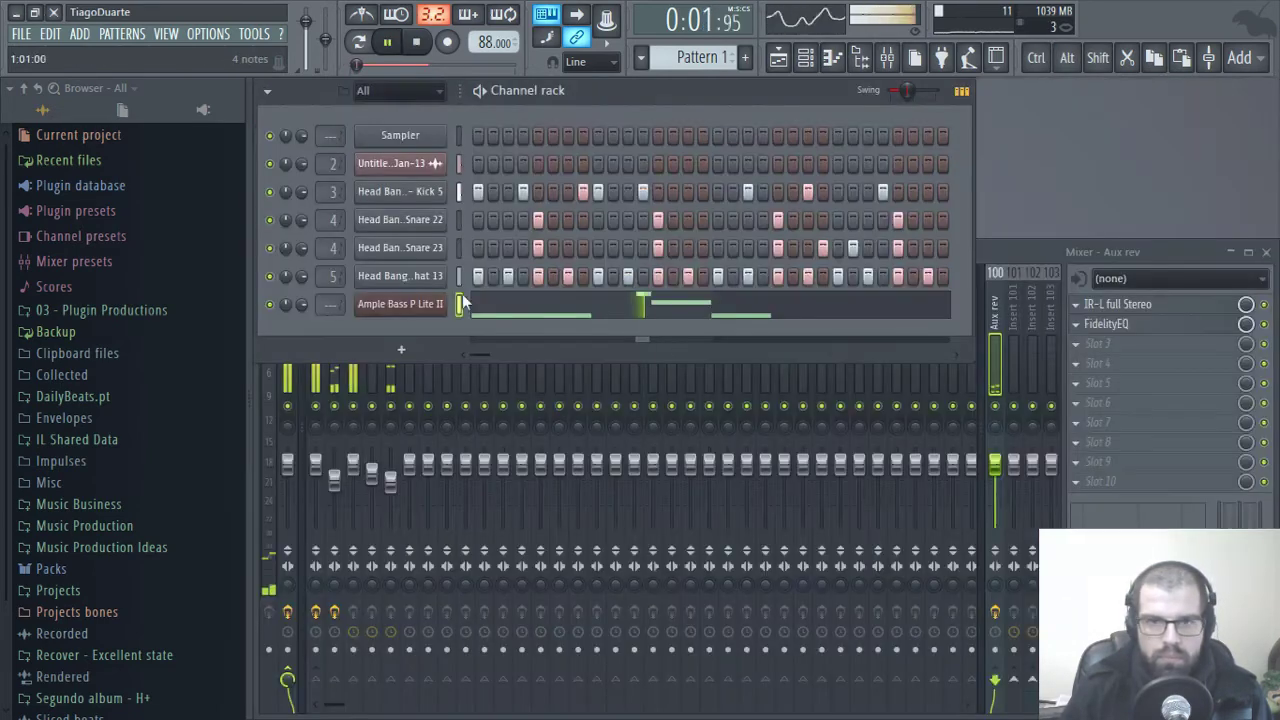
double_click(328, 302)
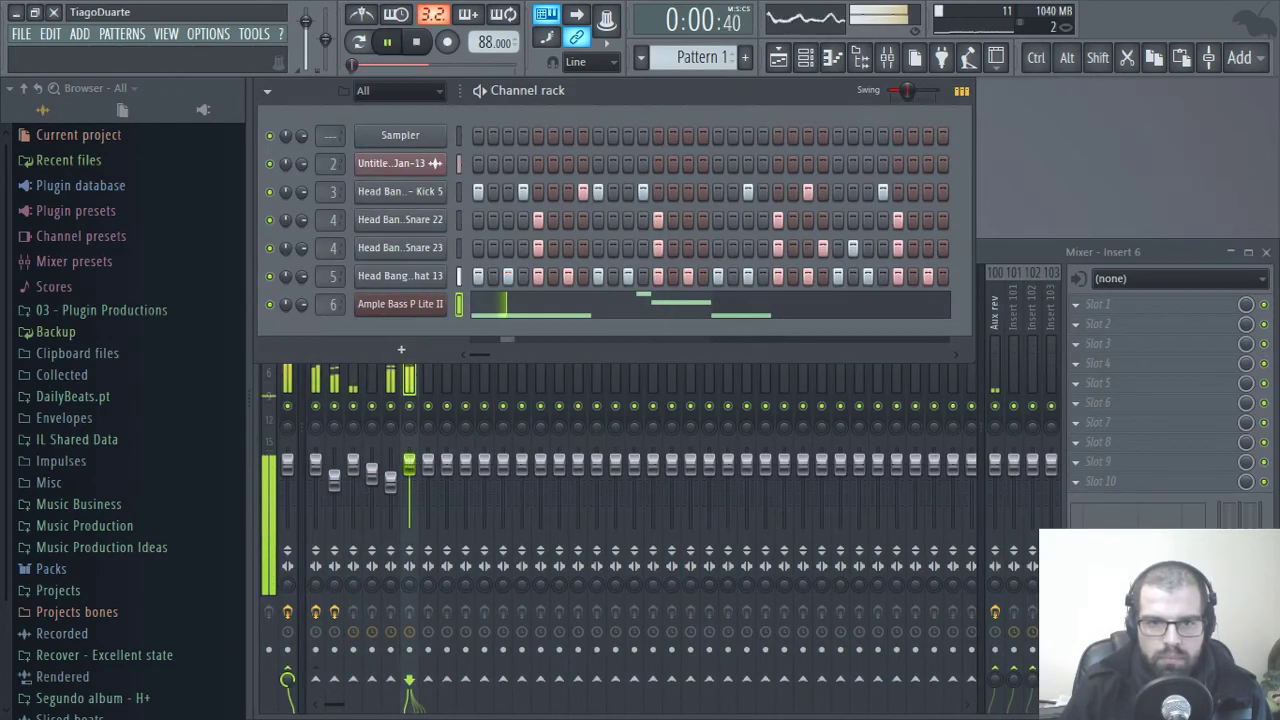
drag(409, 463, 409, 476)
click(625, 122)
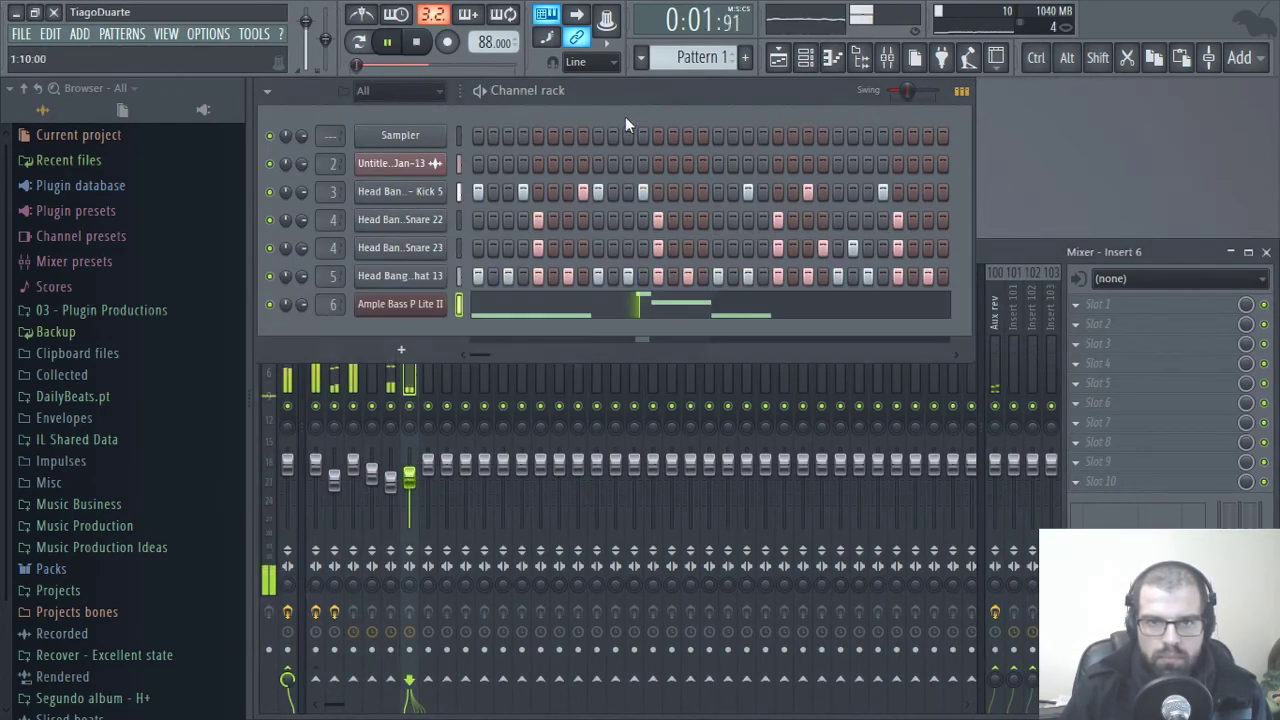
- Shift the E5 note in bar 2 to step 3 and set its length to six steps
click(592, 306)
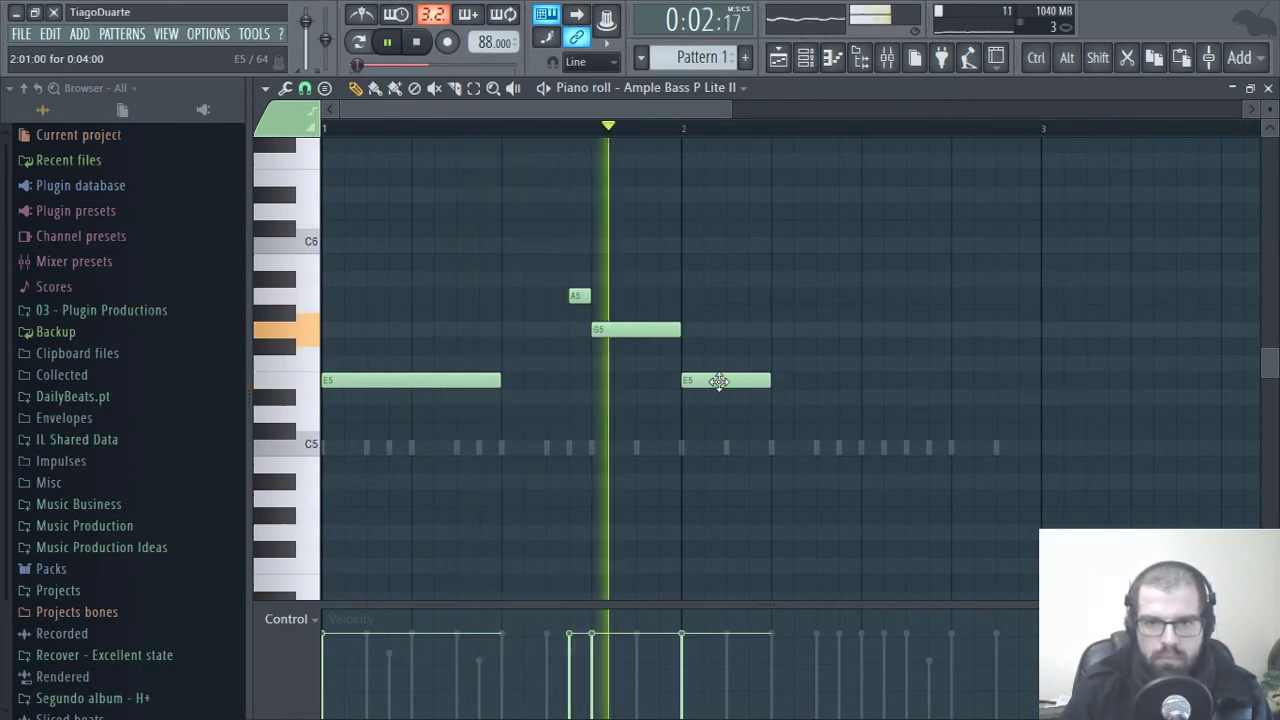
key(space)
drag(719, 381, 775, 387)
key(space)
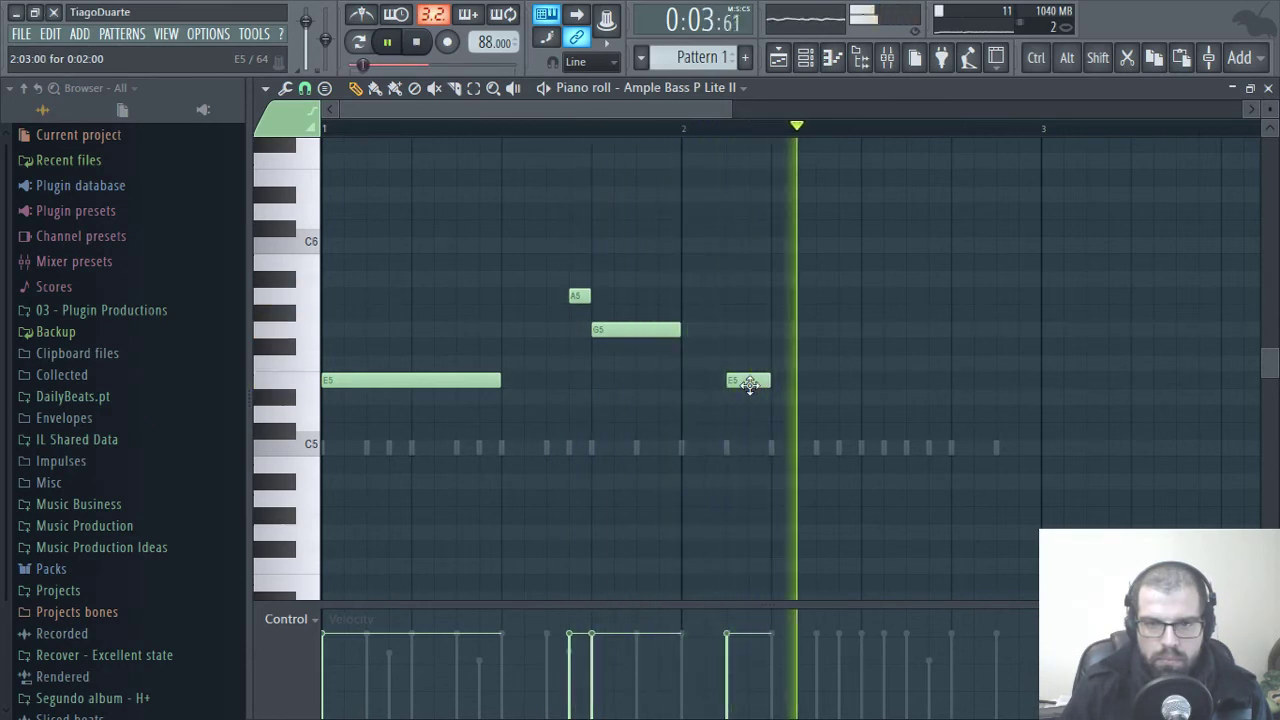
key(space)
key(space)
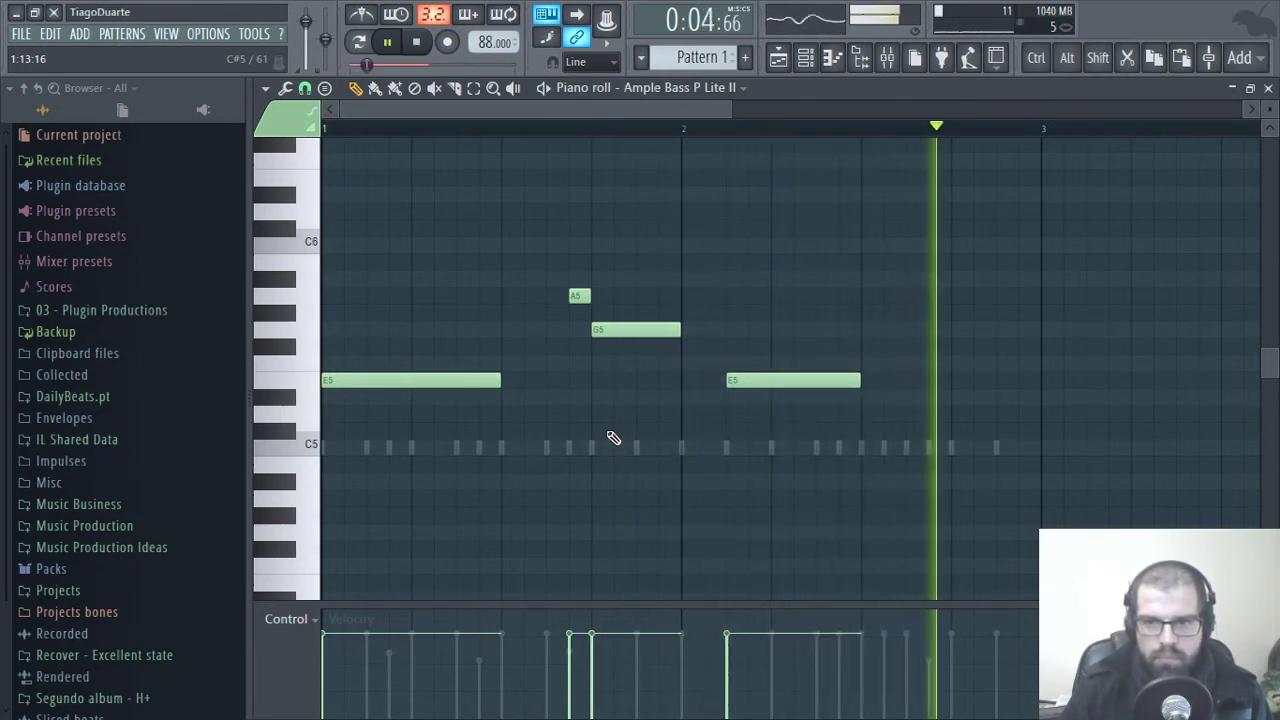
- Stop playback and delete all four notes from the bass pattern
drag(829, 221, 436, 433)
key(space)
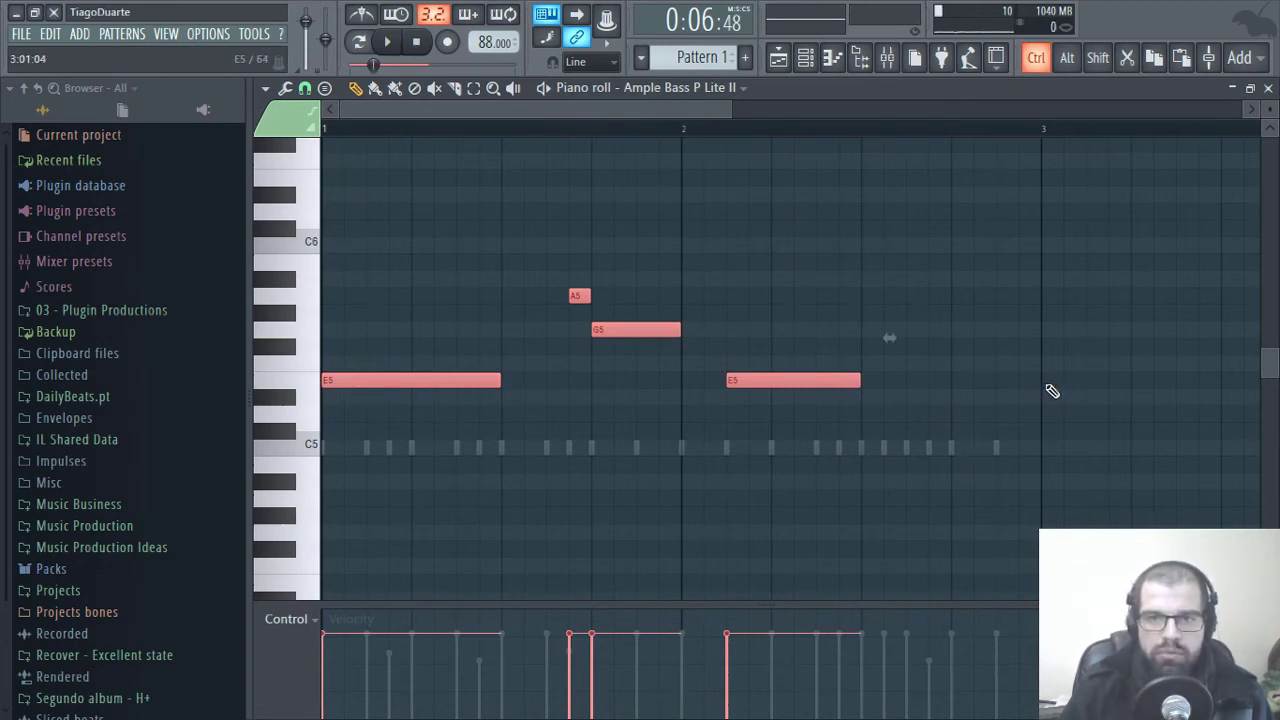
key(Delete)
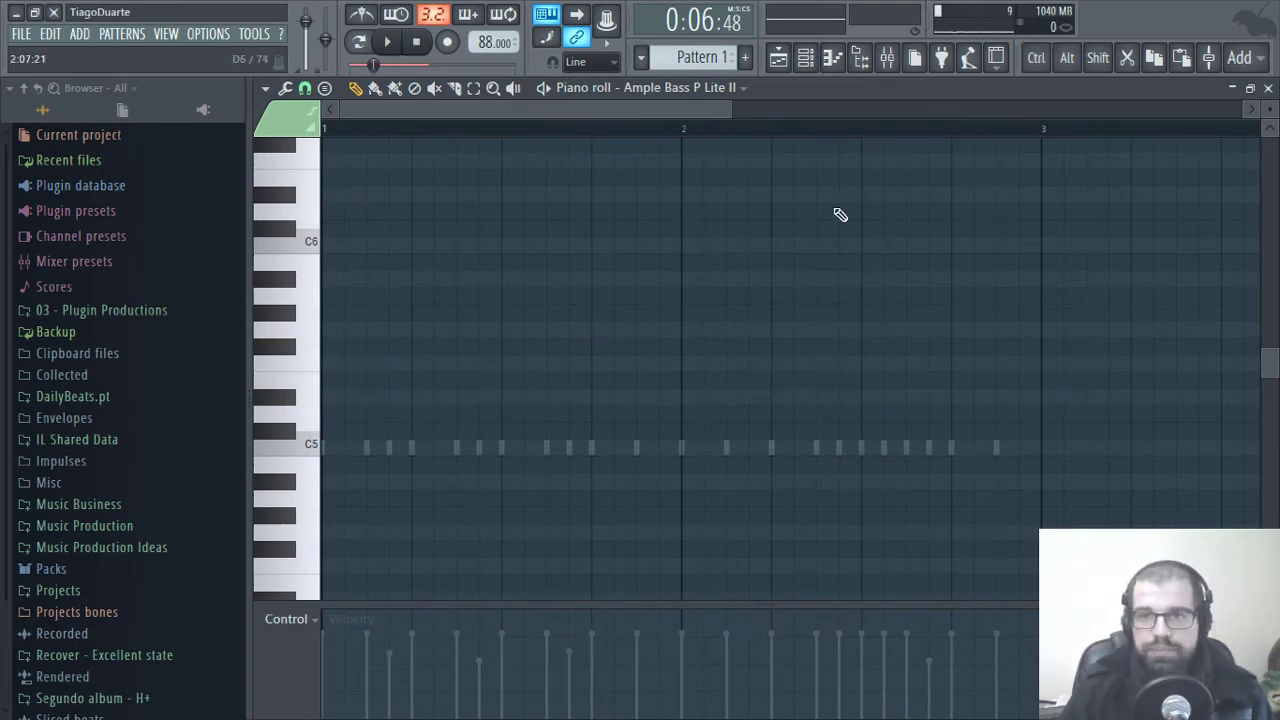
- Paste the four bass notes into Pattern 2 and place that pattern on playlist Track 4 at bars 1 and 5
scroll(713, 55, down, 1)
key(ctrl+v)
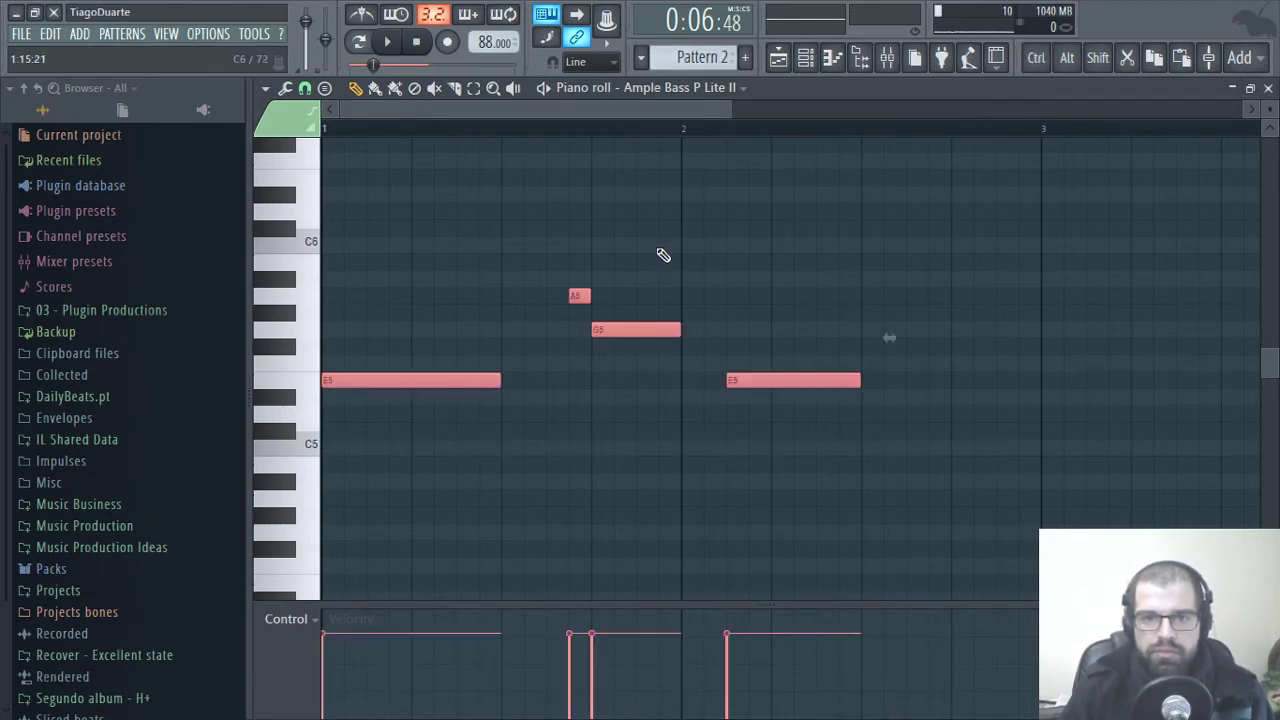
click(788, 64)
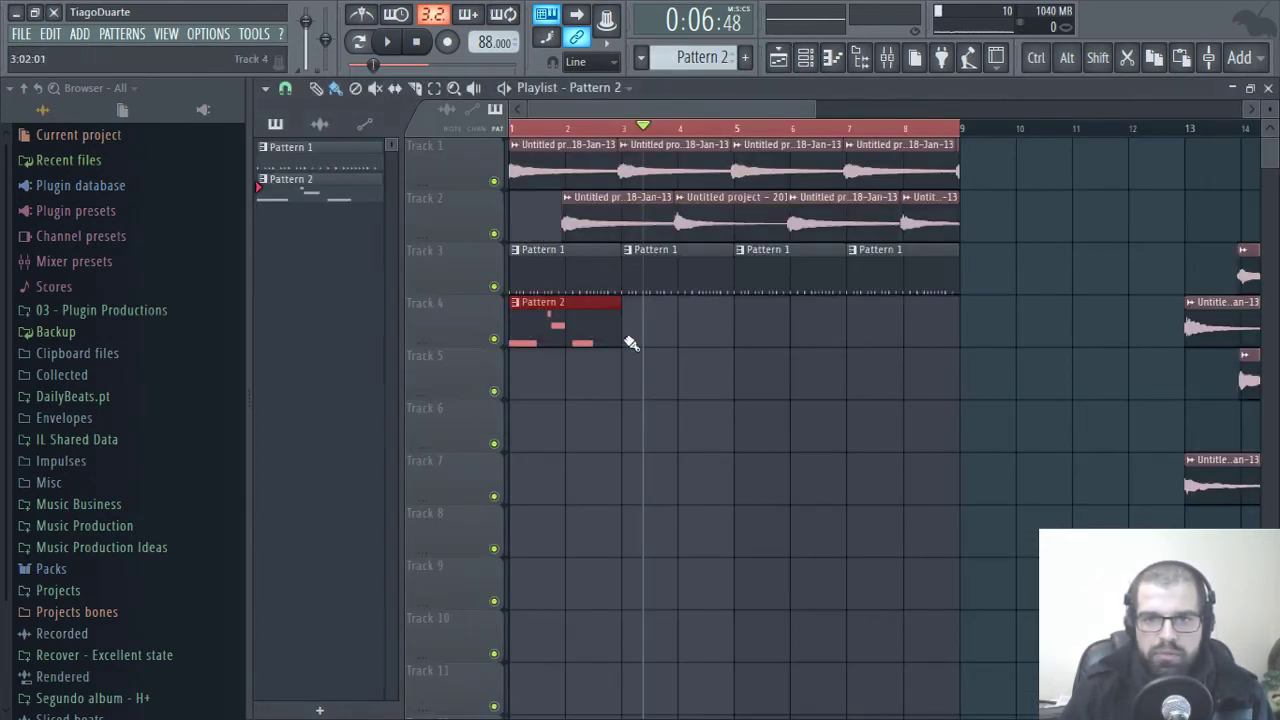
drag(593, 332, 840, 332)
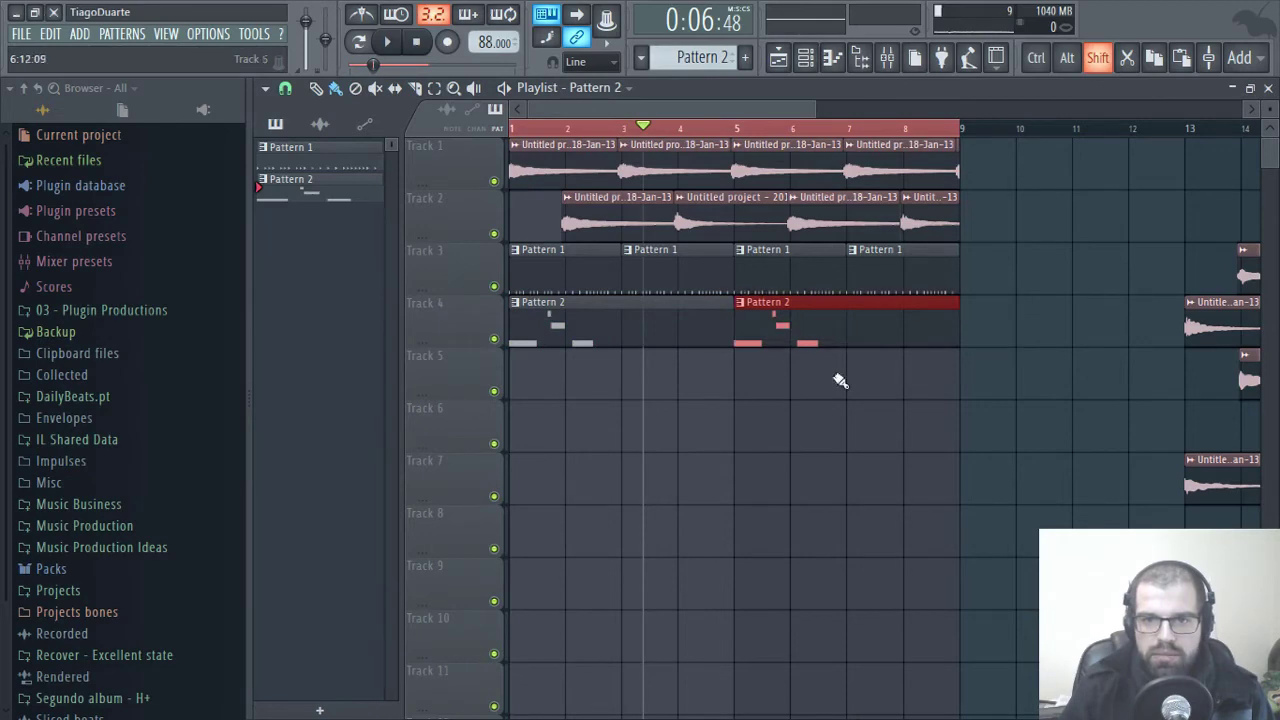
- Delete the Pattern 2 clip at bar 5 and extend the first Pattern 2 clip to the end of bar 8
click(1270, 88)
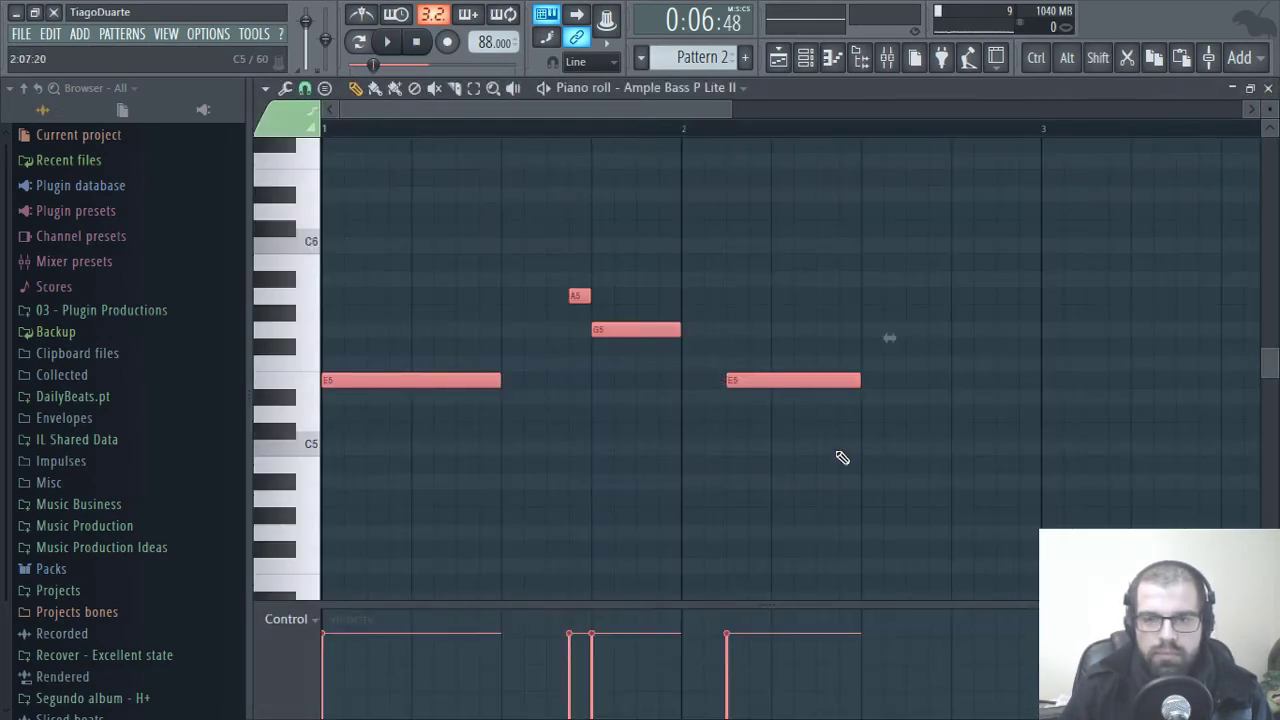
key(ctrl+a)
click(1268, 88)
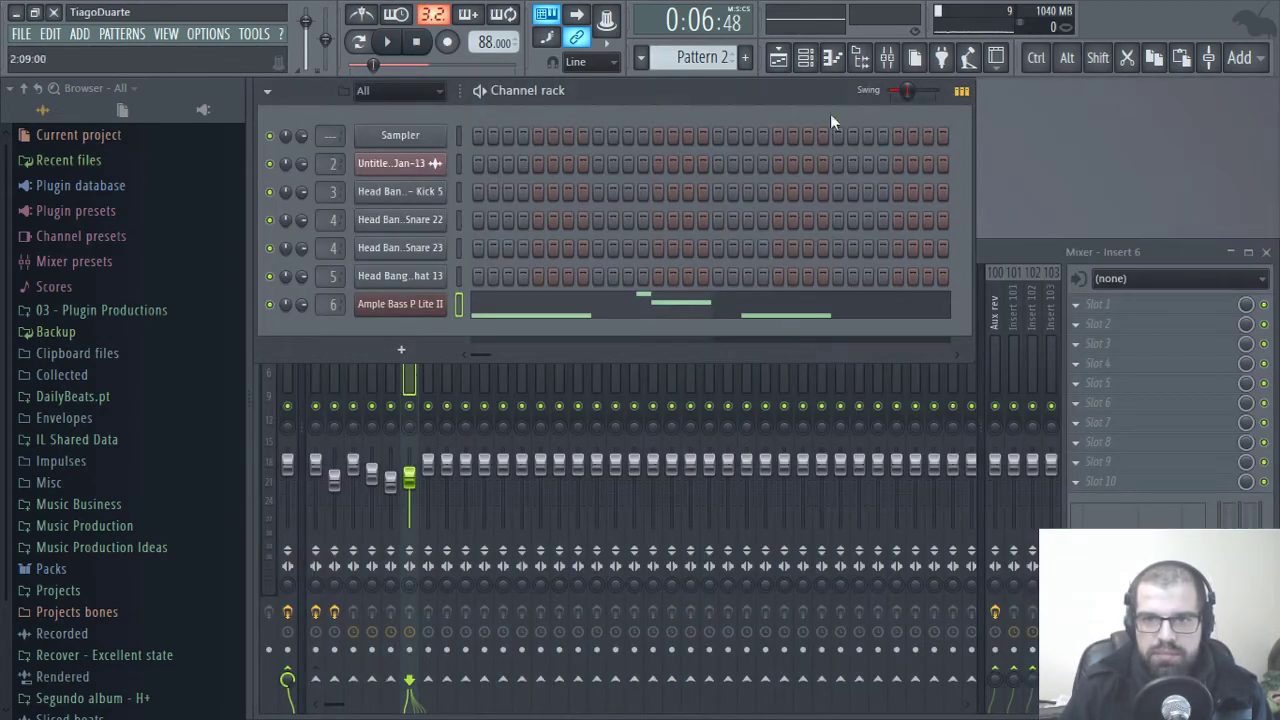
click(778, 58)
right_click(806, 340)
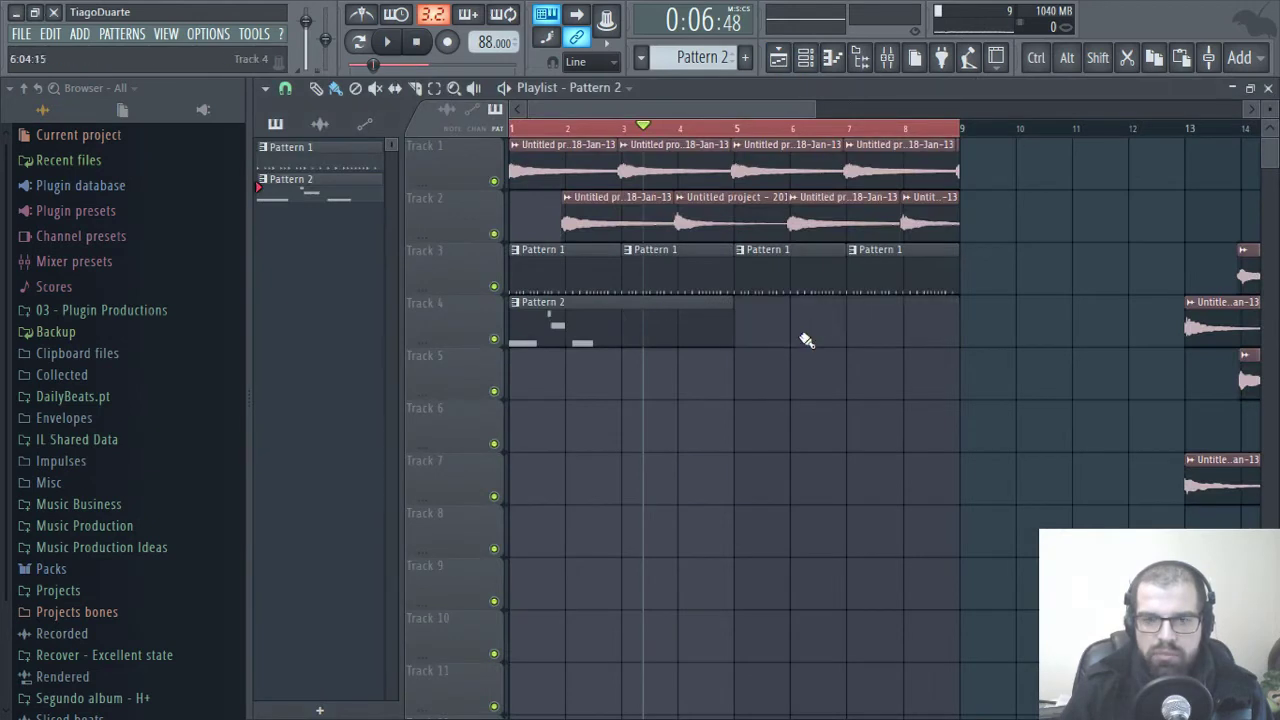
drag(729, 327, 977, 334)
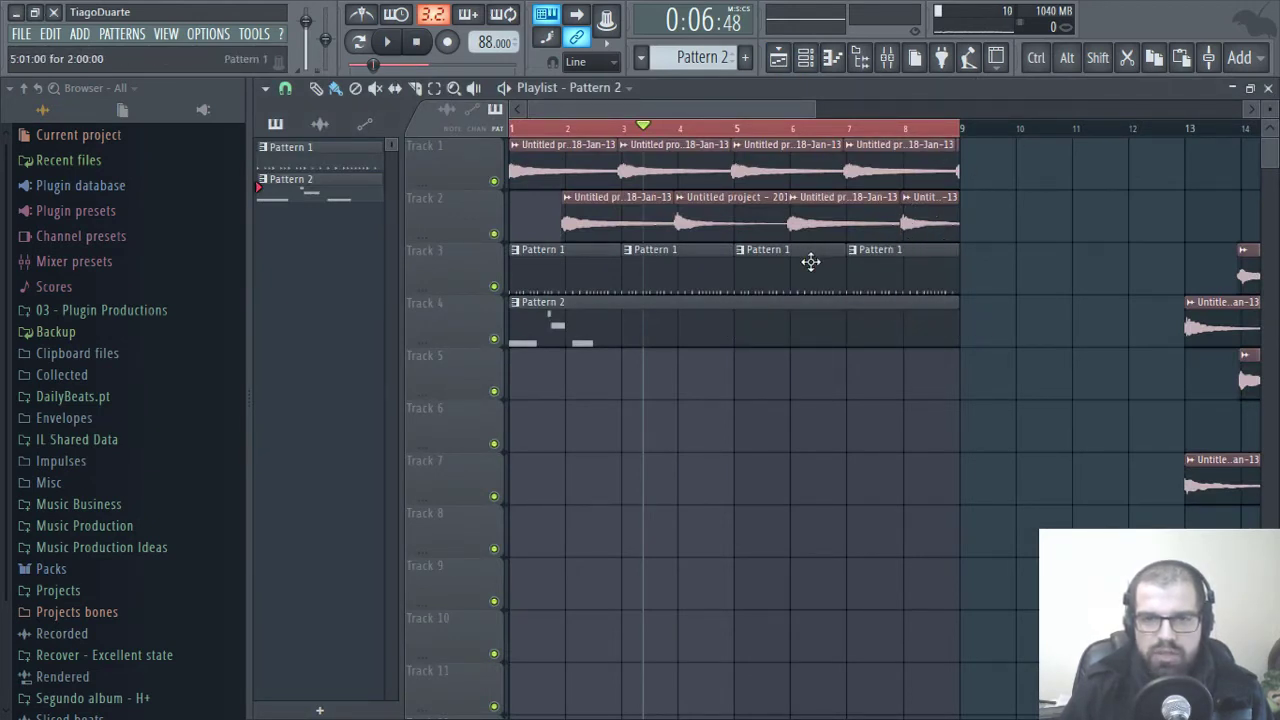
- Duplicate the four-note bass phrase from bars 1 and 2 into bars 3 and 4, and play it back
click(1268, 88)
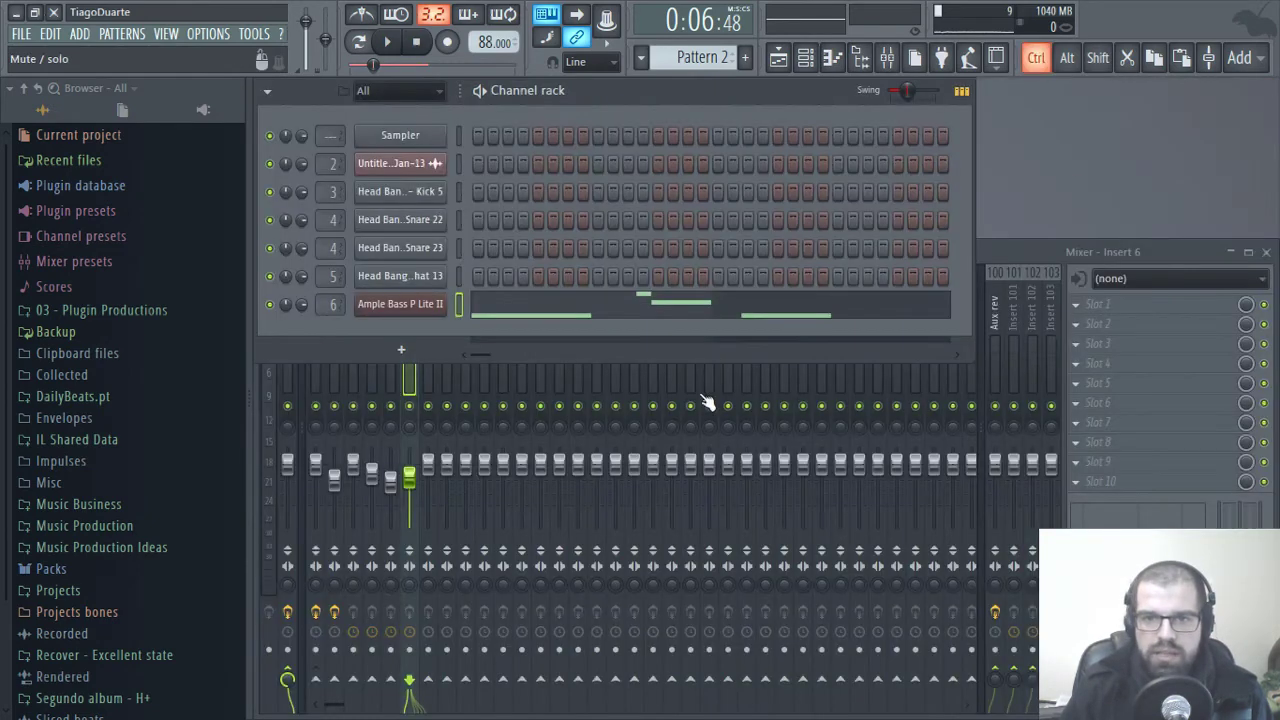
key(F7)
drag(921, 215, 379, 437)
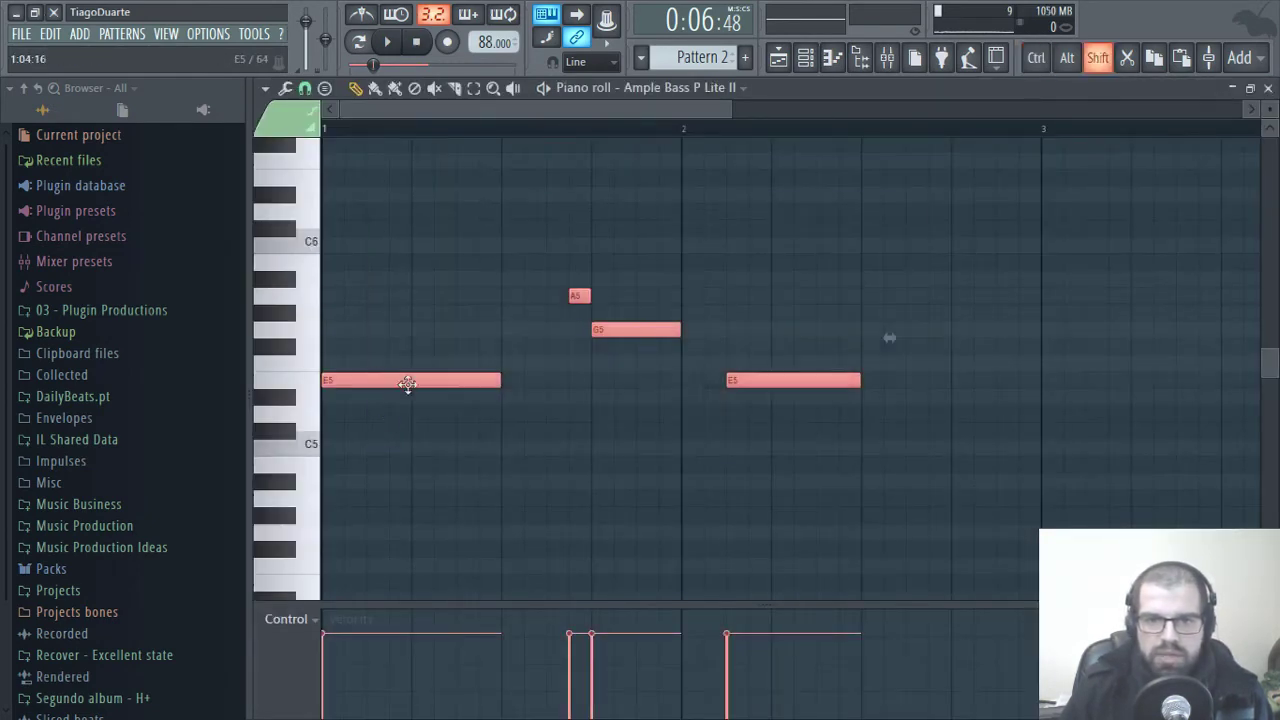
drag(408, 385, 1064, 381)
drag(979, 471, 670, 404)
scroll(600, 545, down, 3)
key(space)
key(ctrl+d)
key(space)
key(space)
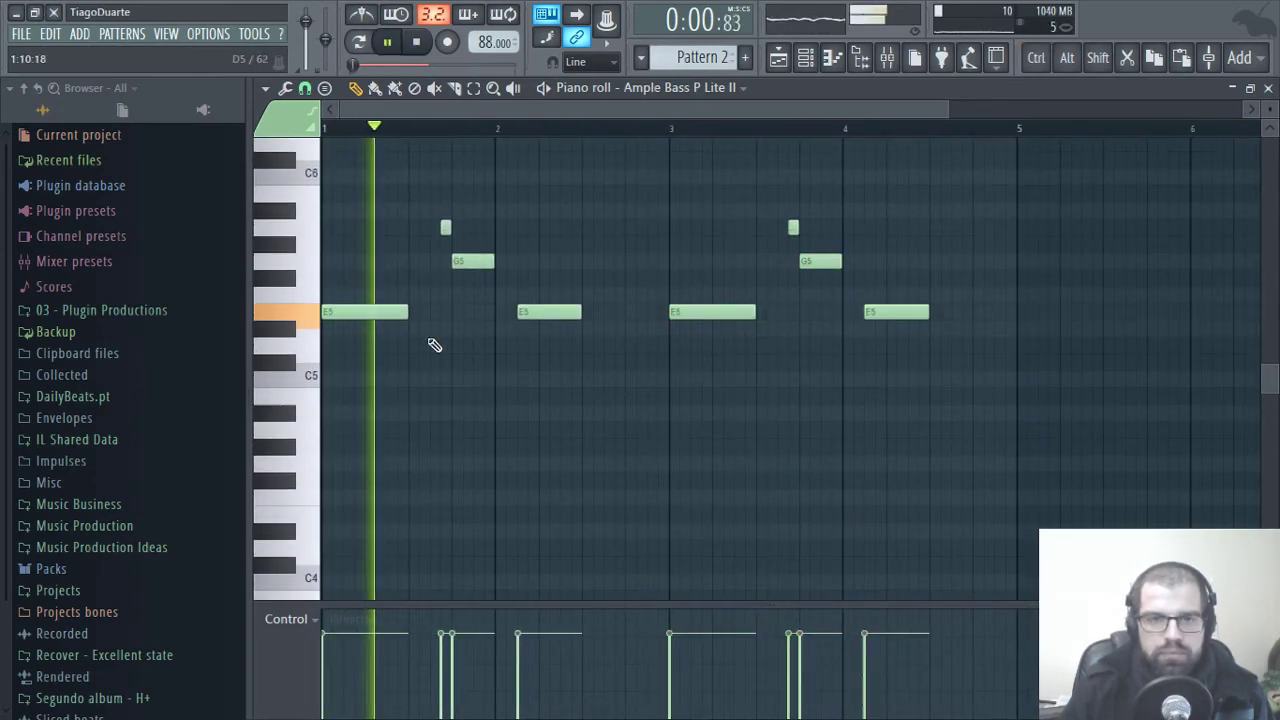
- Add a four-step G5 note at step 13 of bar 2 and listen to the bass line
scroll(436, 350, up, 2)
drag(441, 346, 595, 473)
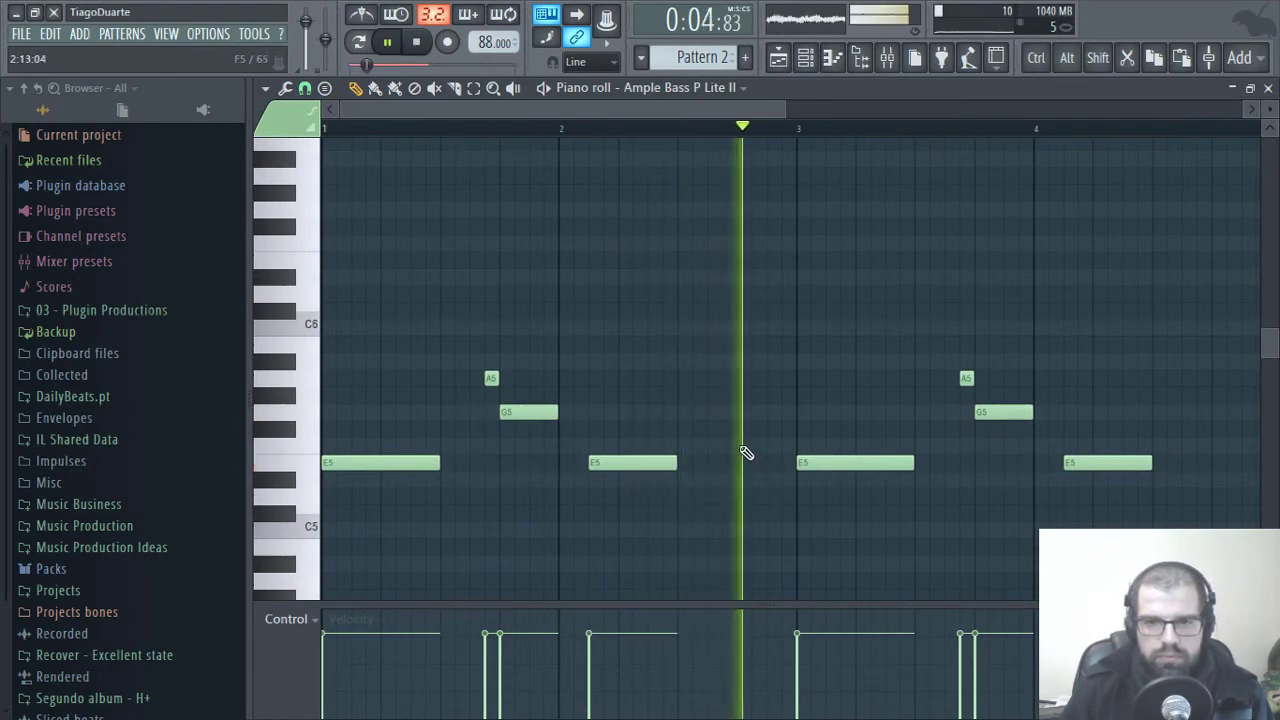
click(771, 418)
key(space)
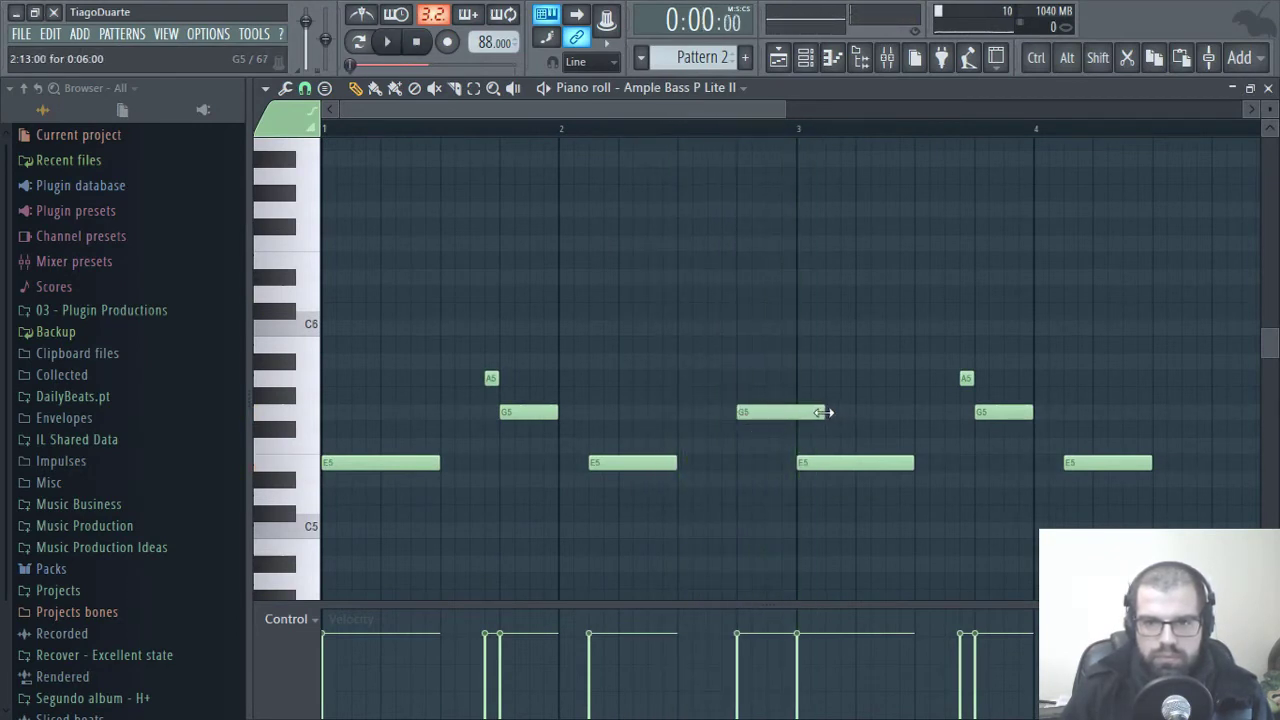
key(space)
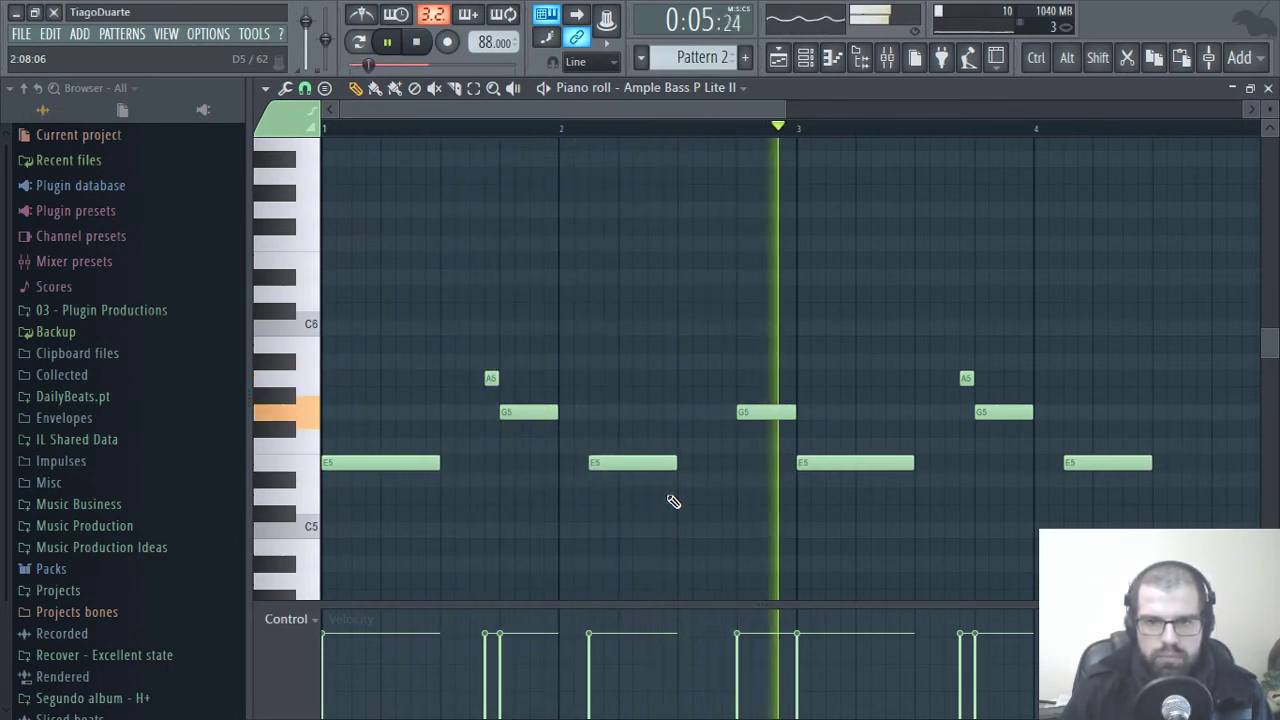
- Move the E5 note in bar 4 to C6 at the start of the bar and audition it from the middle of bar 3
drag(958, 506, 656, 496)
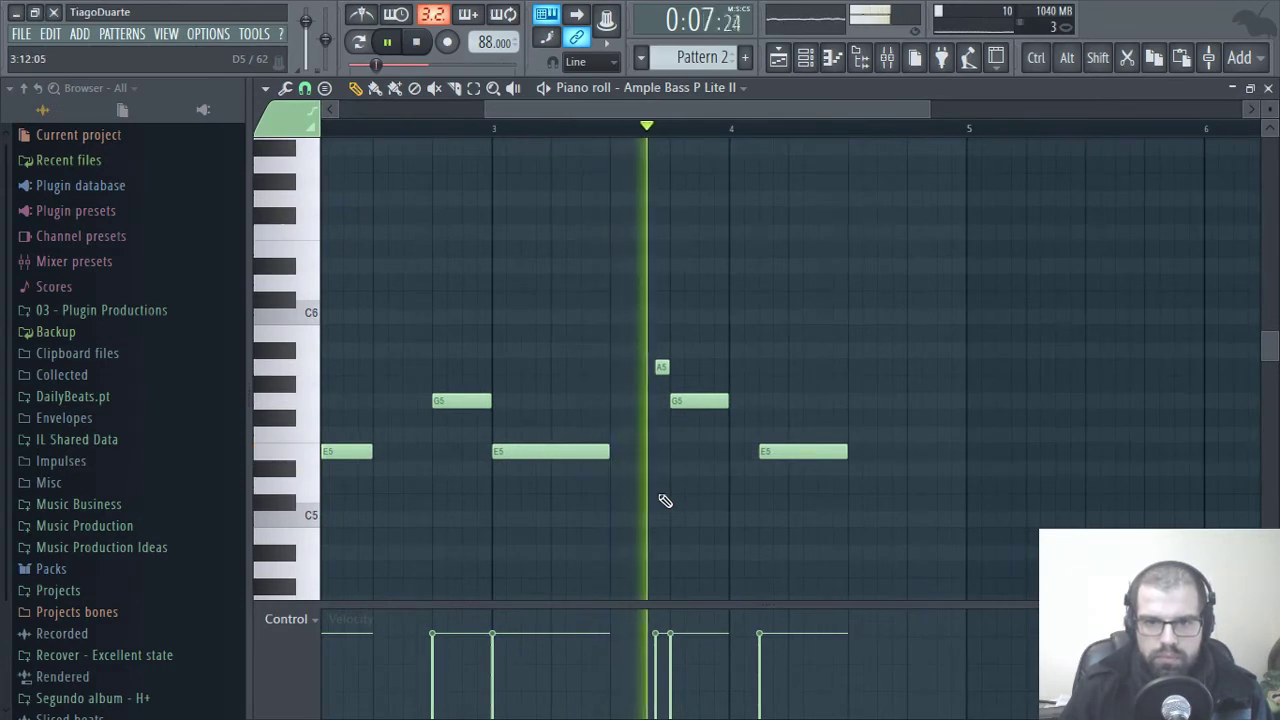
key(space)
drag(797, 451, 779, 338)
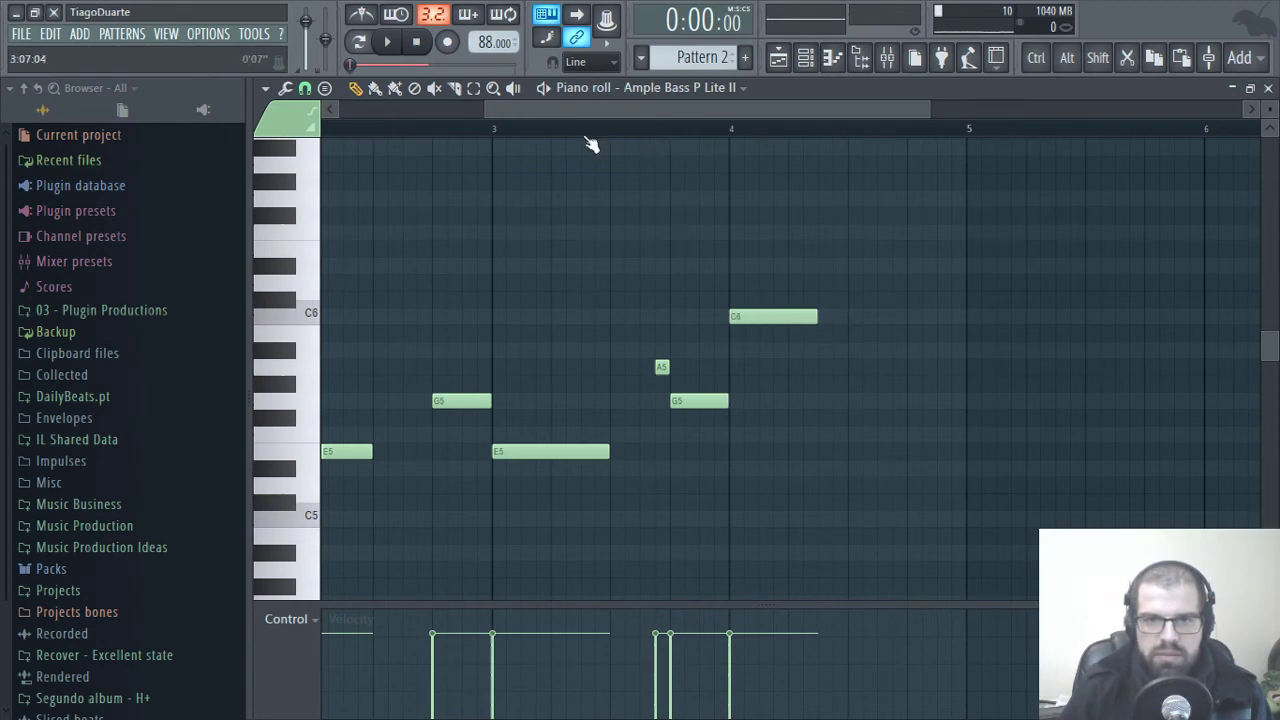
click(620, 130)
key(space)
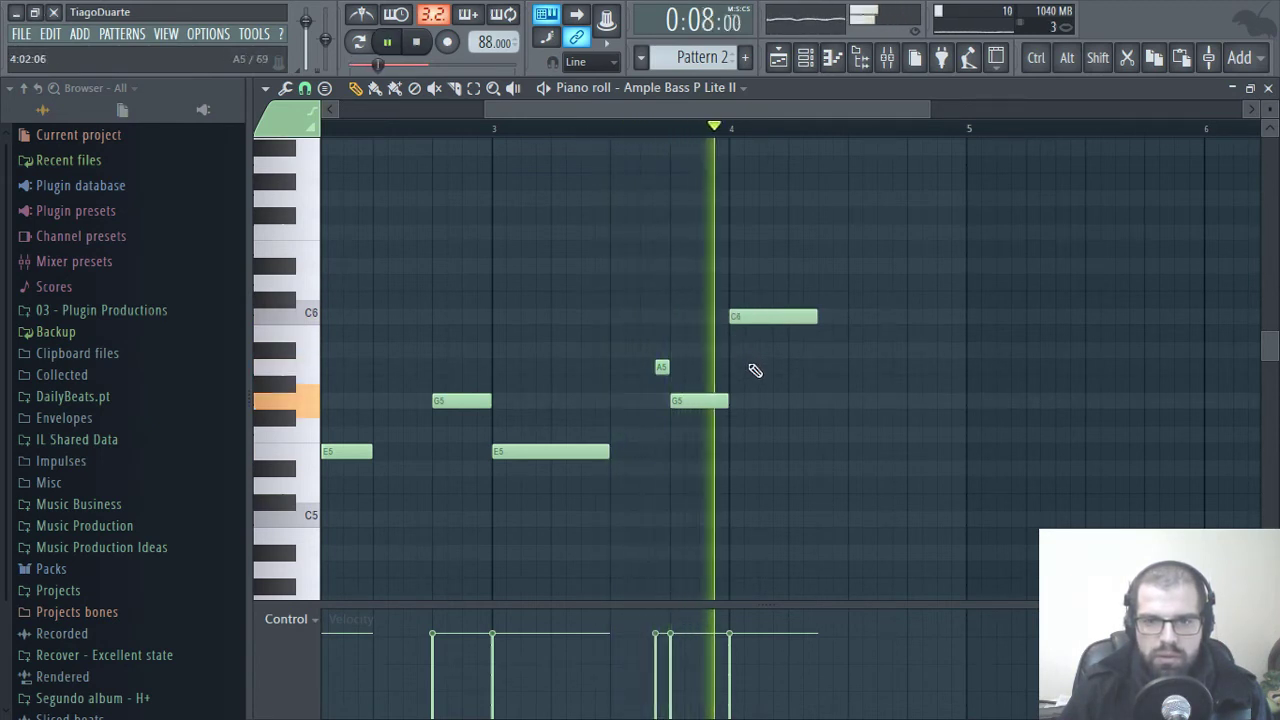
key(space)
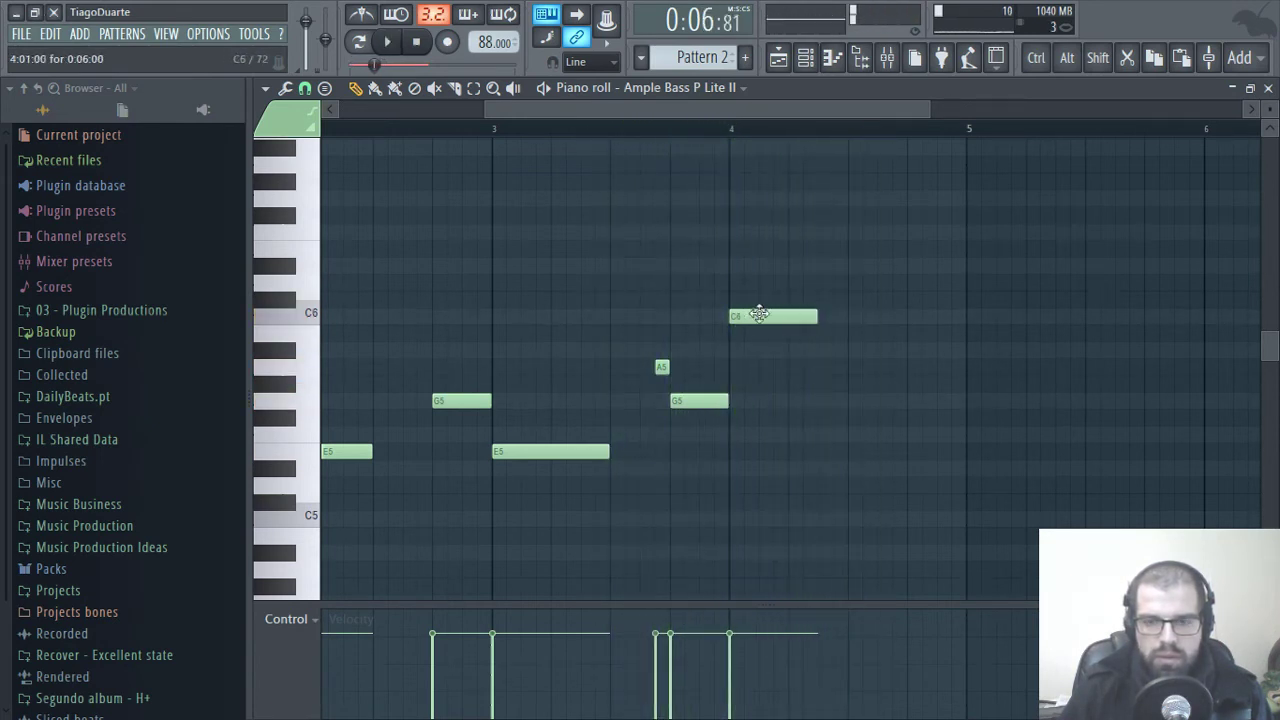
- Drop the bar 4 note an octave to C5, lengthen it to eight steps, and play the passage
drag(780, 422, 856, 531)
key(space)
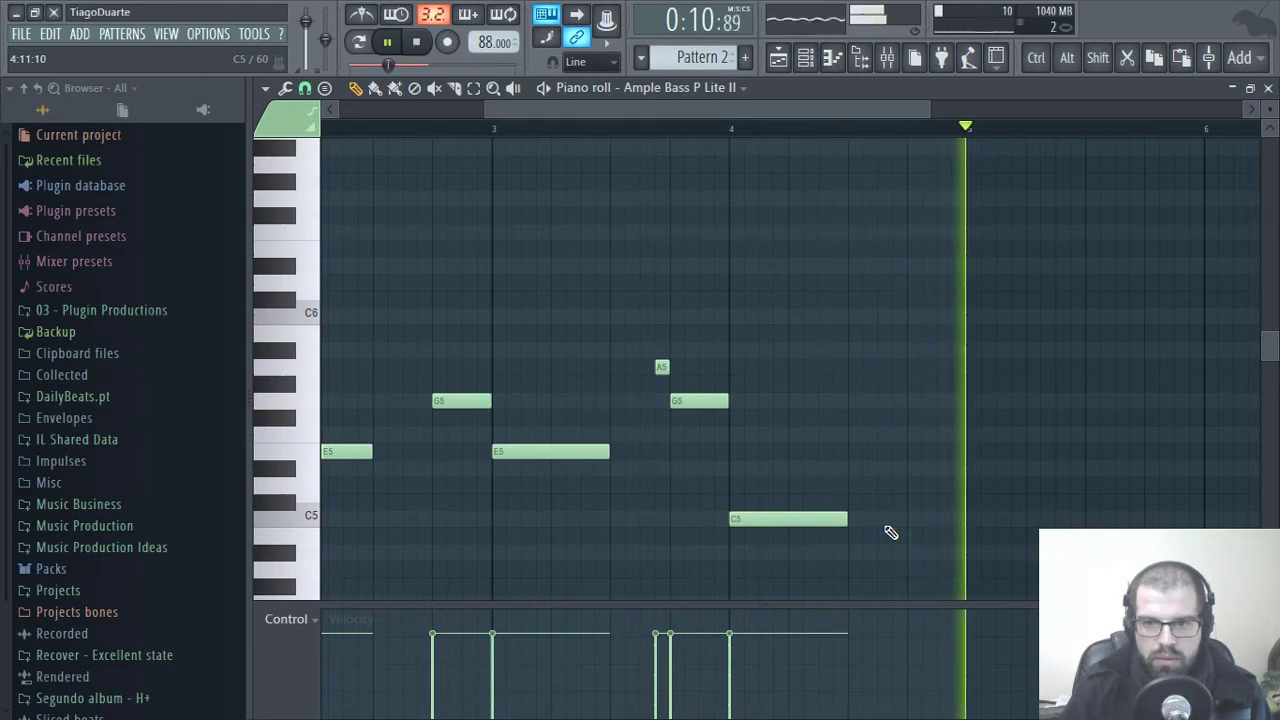
key(space)
key(space)
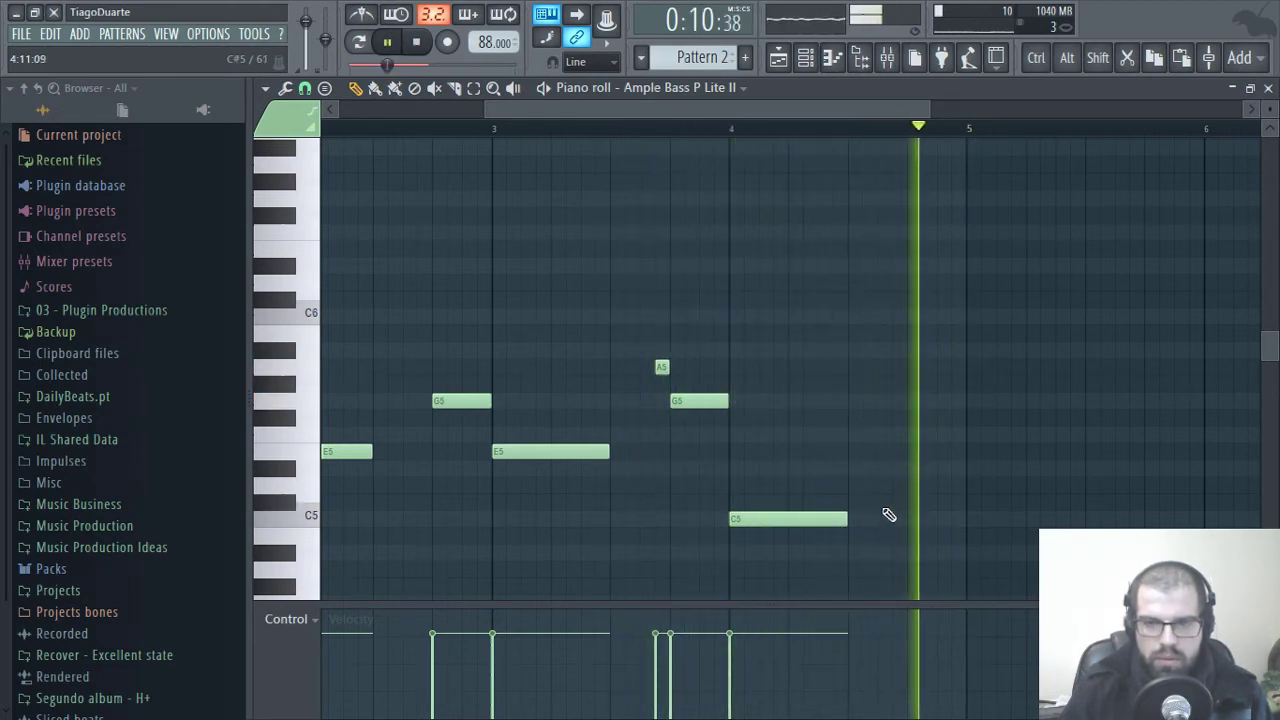
scroll(747, 450, down, 4)
- Extend the C5 note to the end of bar 4 and duplicate the four-bar bass line into bars 5 to 8
key(space)
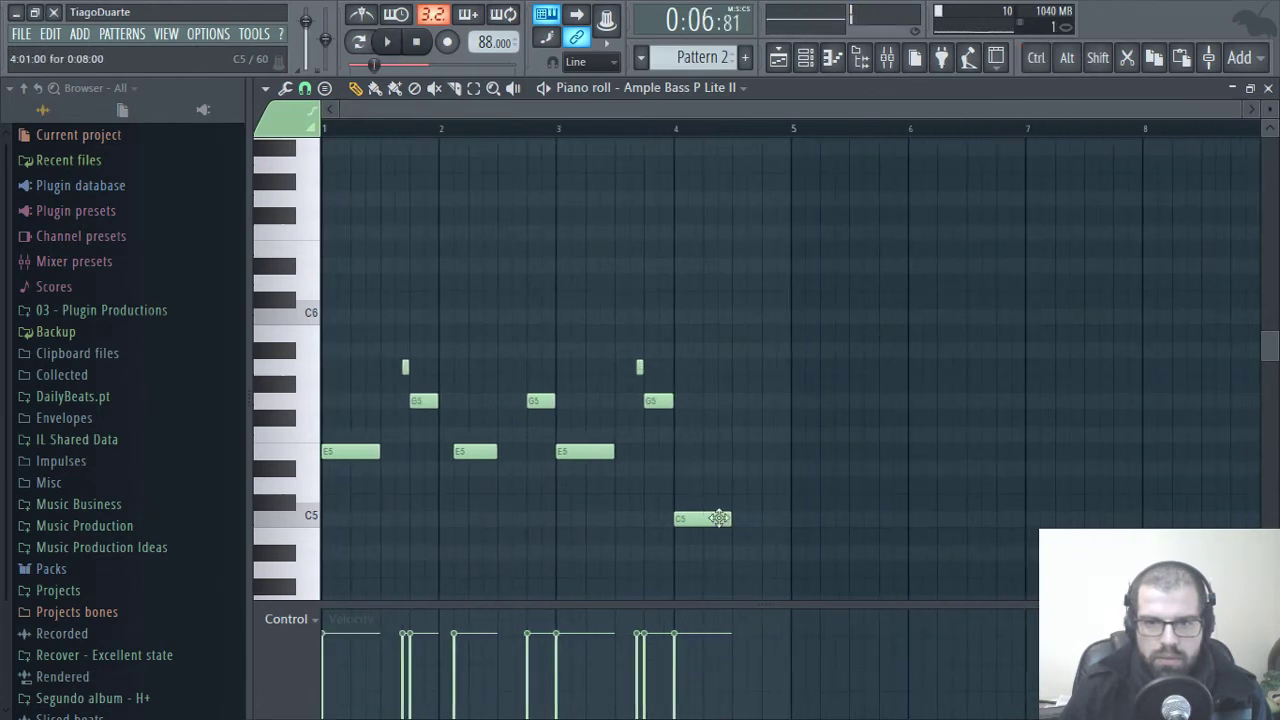
drag(816, 546, 323, 309)
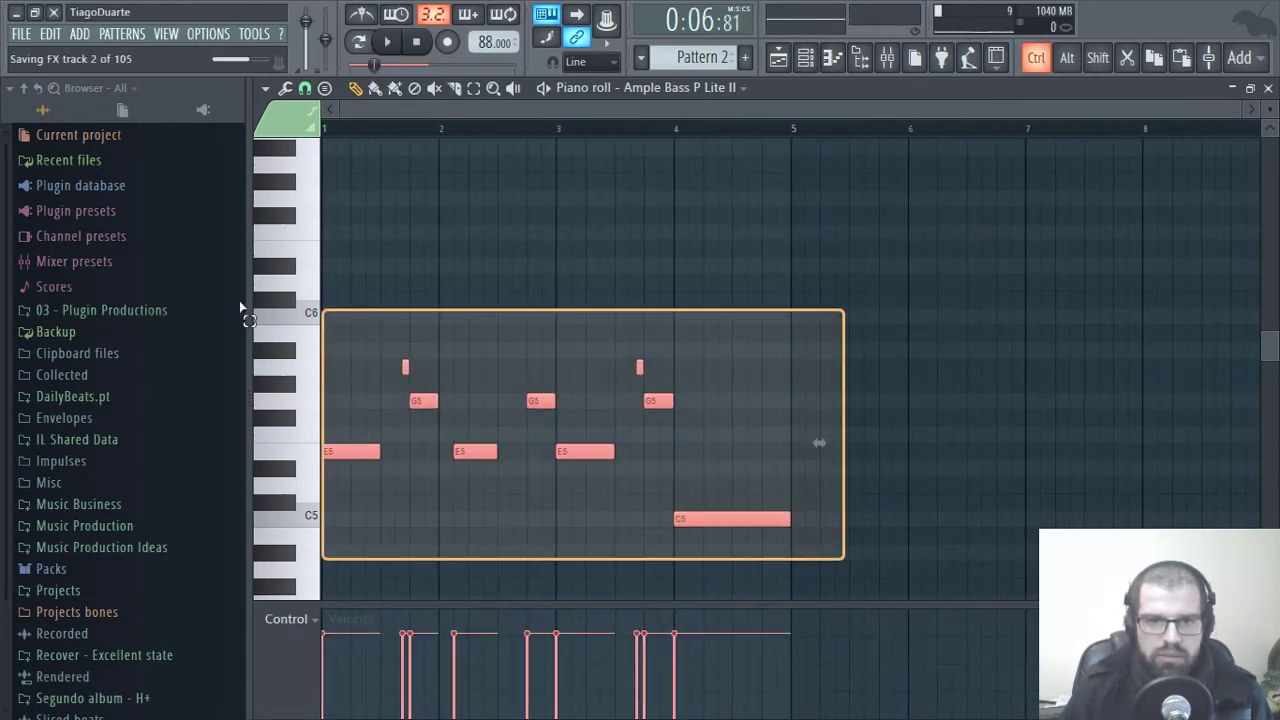
drag(348, 456, 817, 456)
key(space)
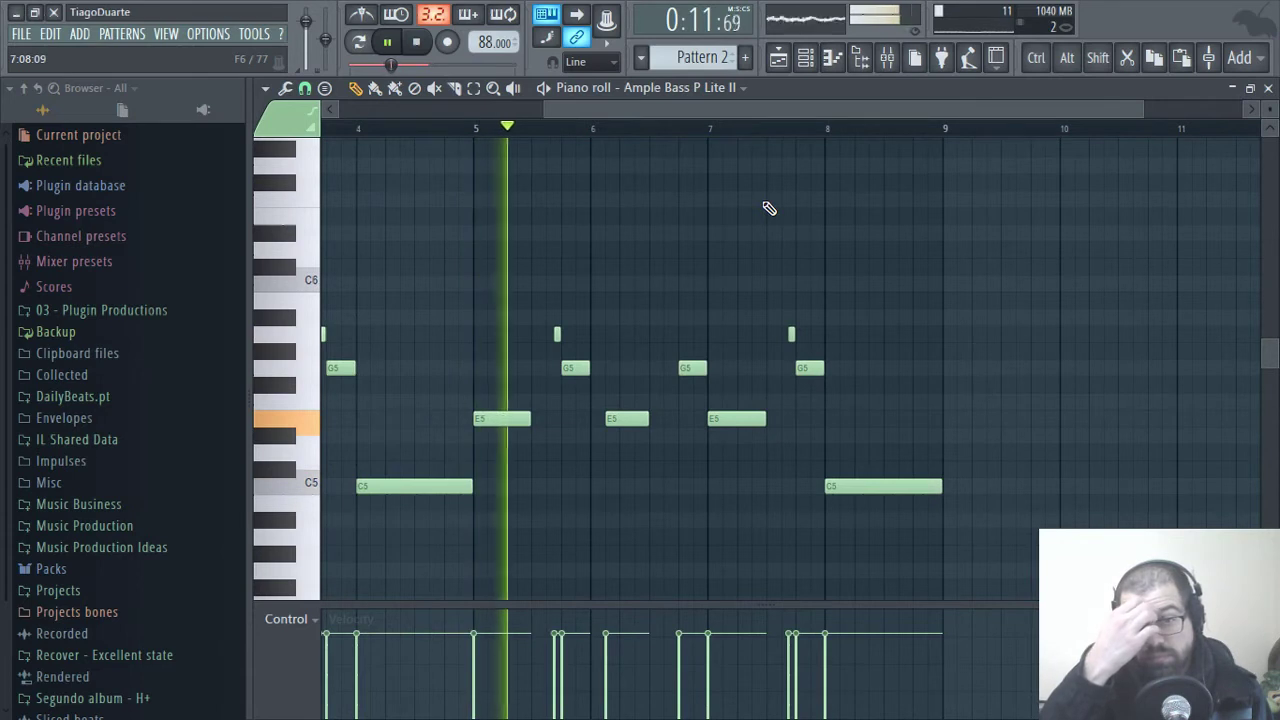
key(space)
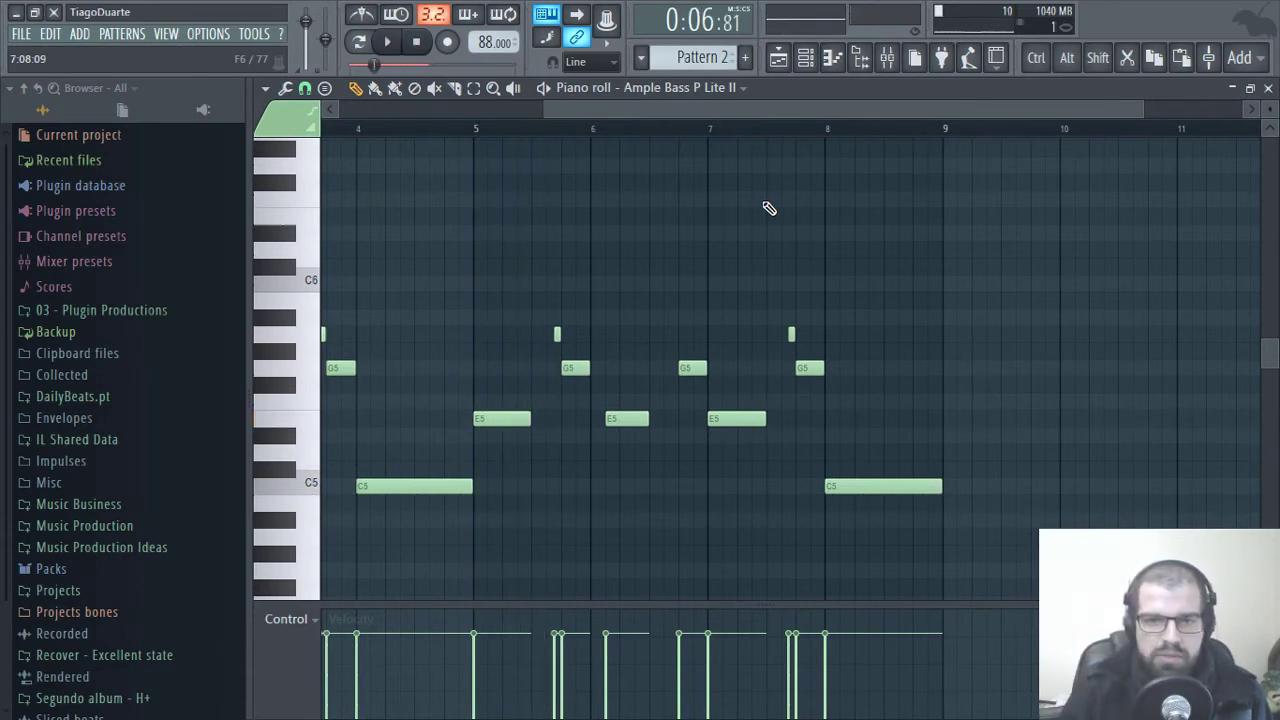
key(space)
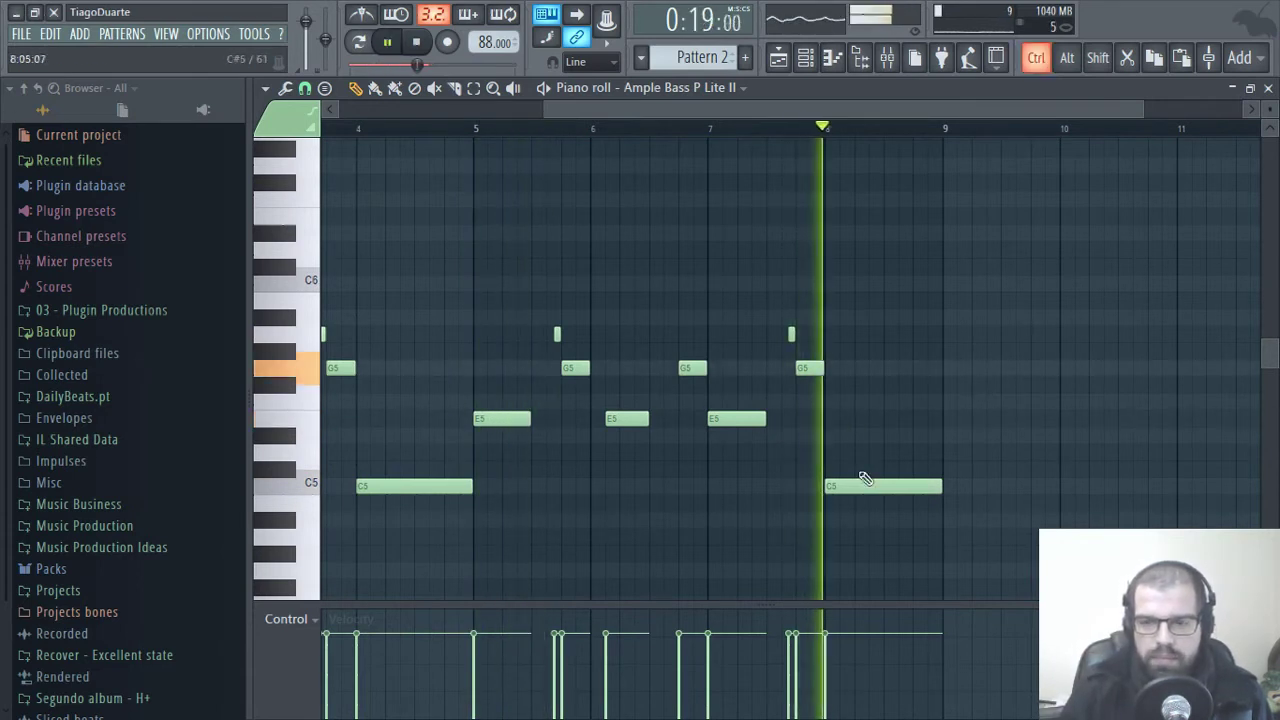
- Raise the final C5 note in bar 8 to A5 and play the bass line from the start
key(space)
drag(852, 484, 852, 338)
key(space)
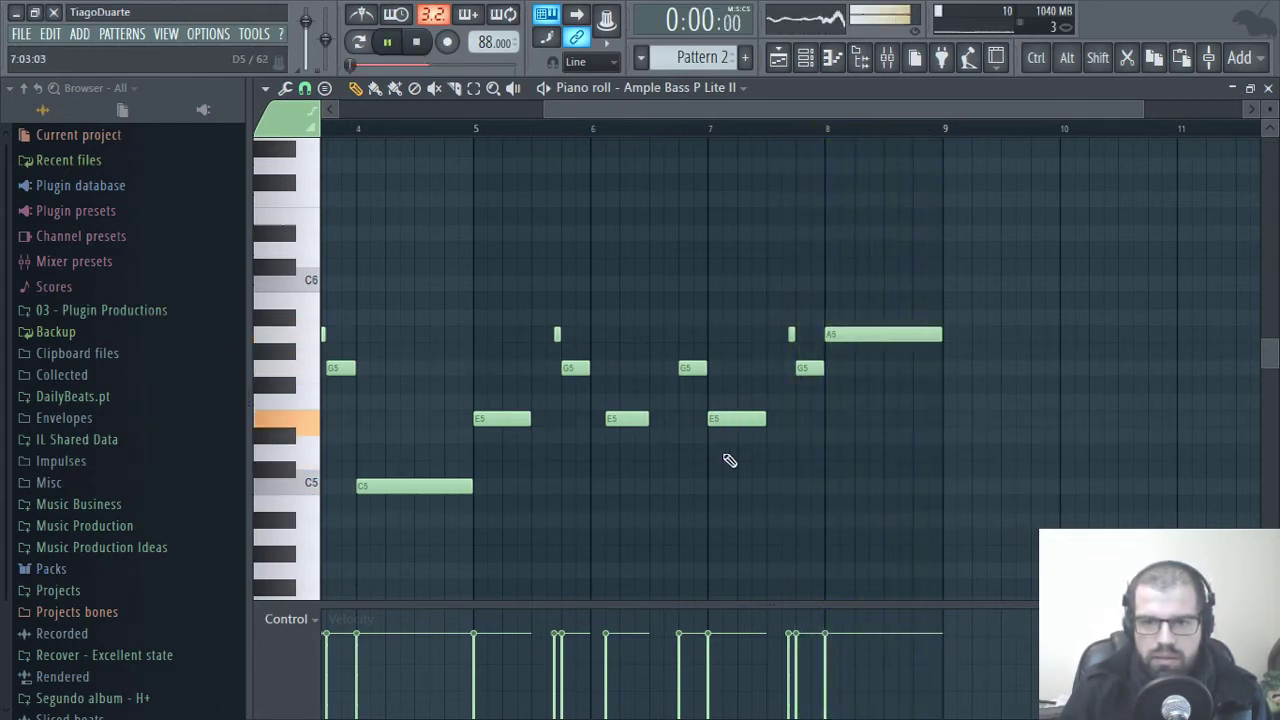
- Transpose the whole bass line down one octave and close the piano roll
drag(882, 468, 1195, 480)
ctrl+right_click(974, 517)
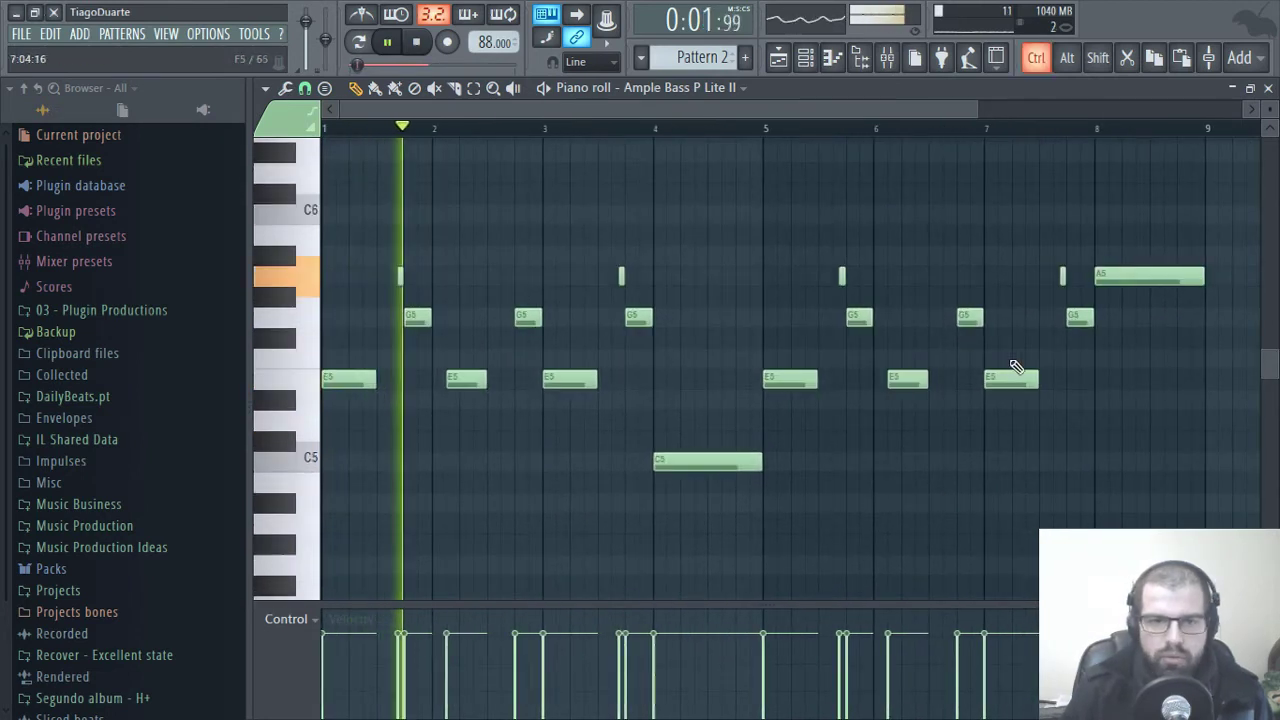
key(ctrl+Down)
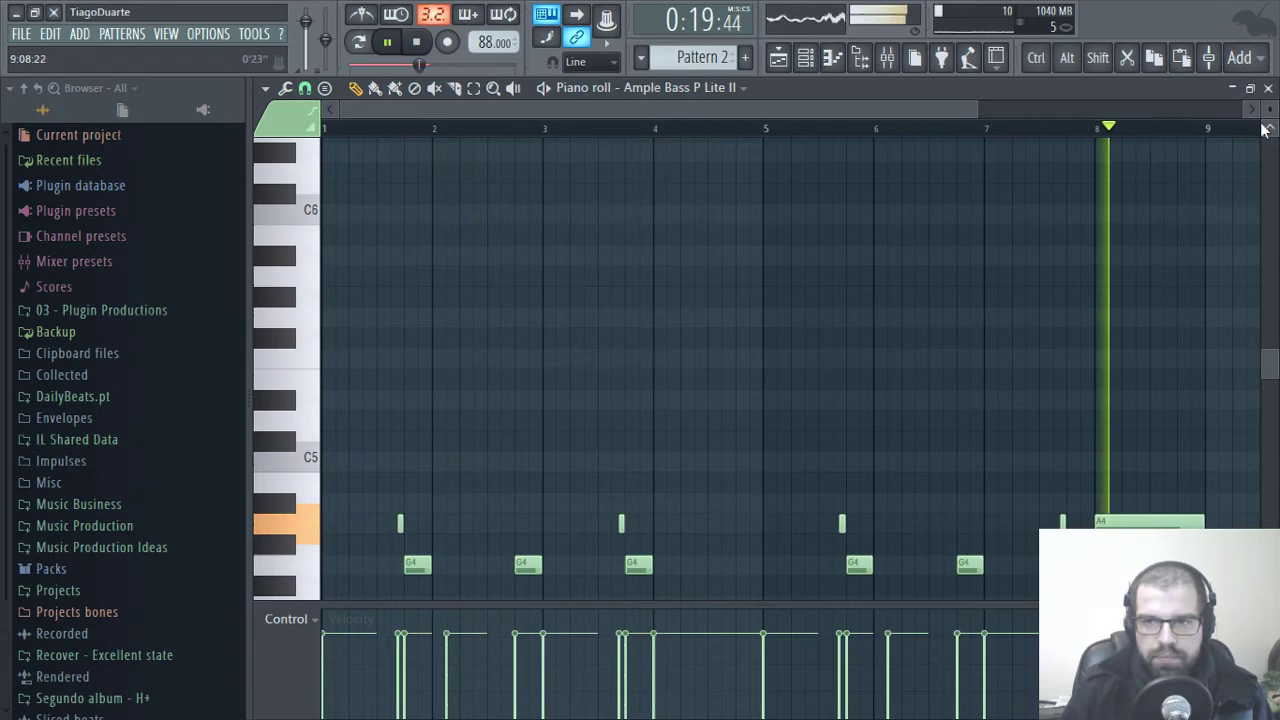
click(1267, 88)
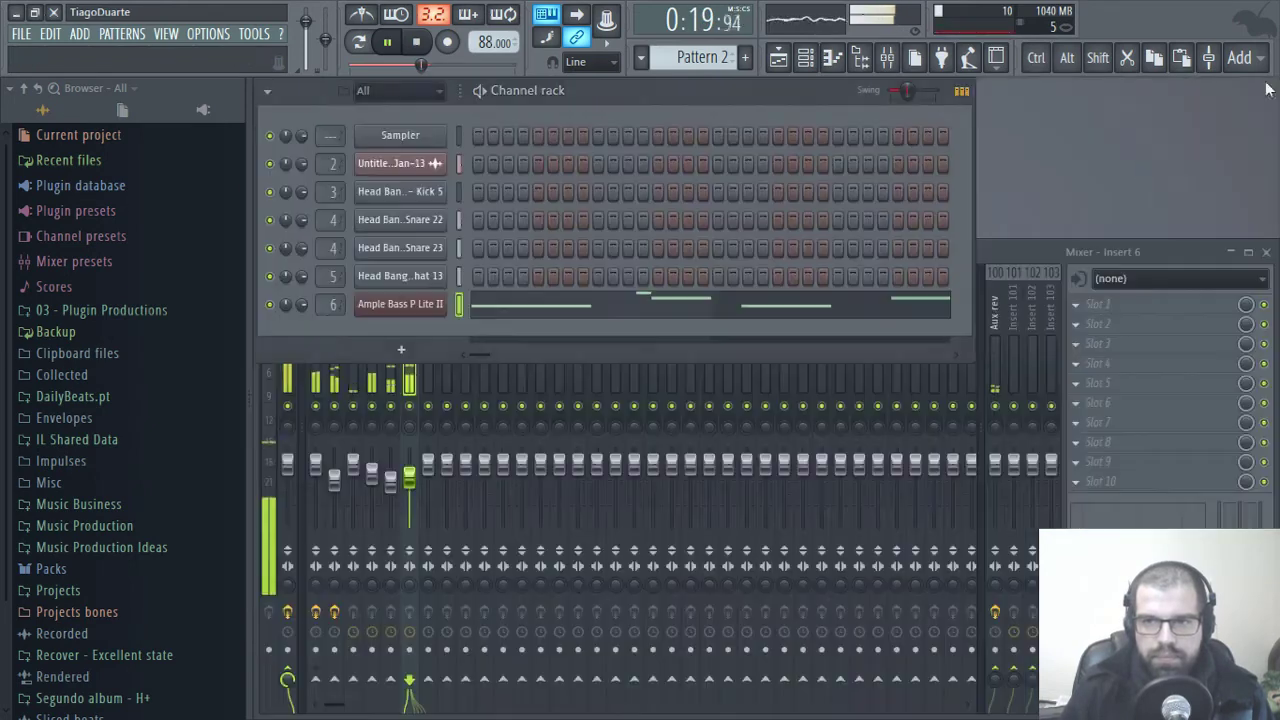
- Route mixer track 6 only to the Mix track, lower its fader slightly, and name it Bass
click(409, 380)
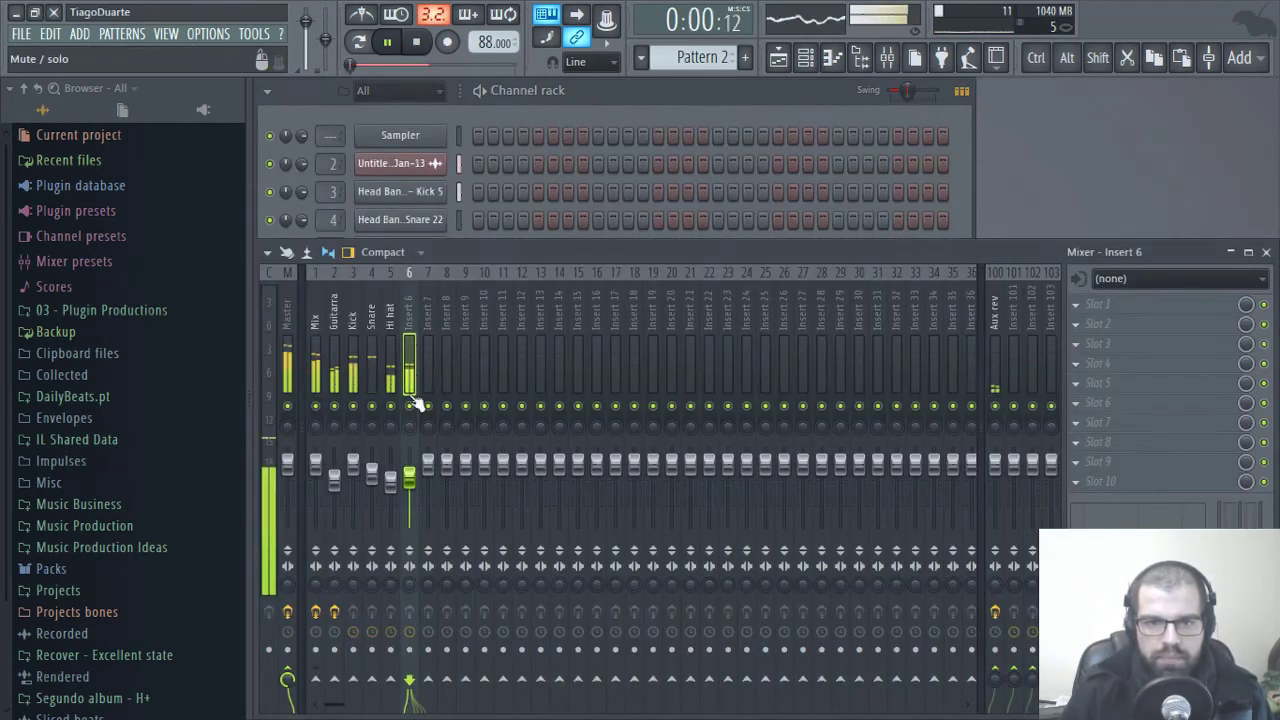
right_click(318, 682)
click(389, 651)
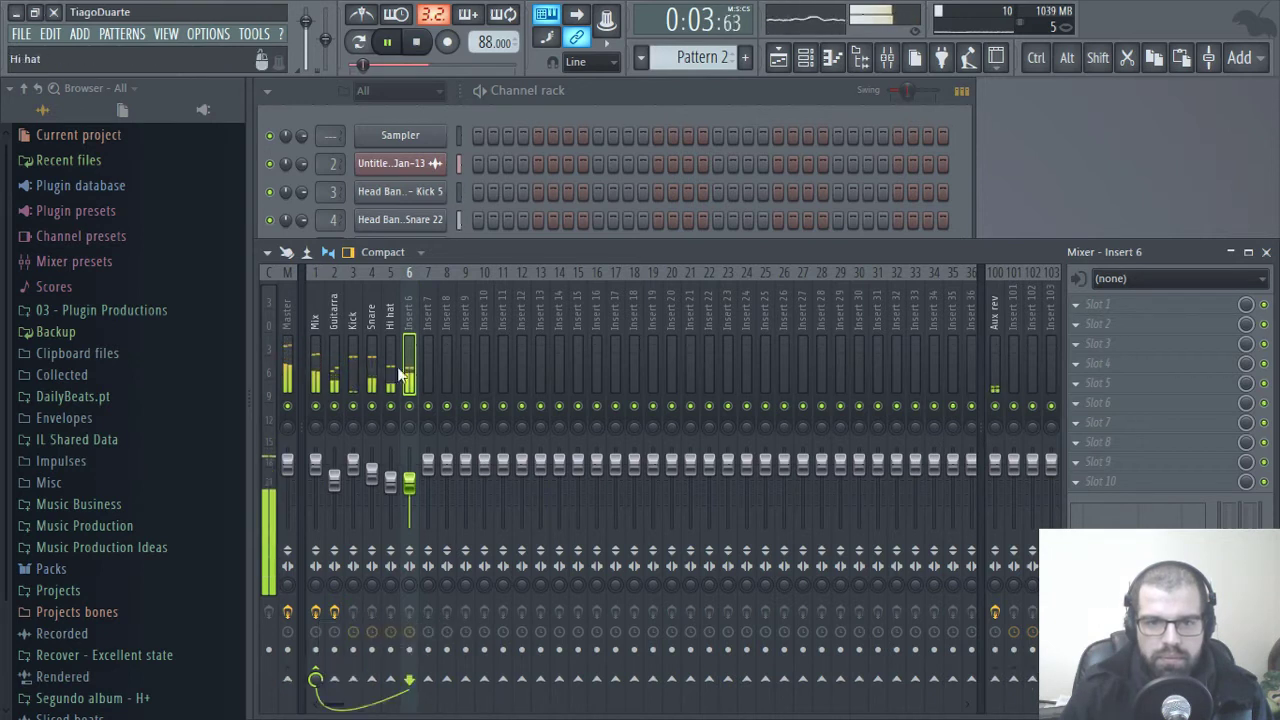
double_click(414, 304)
text(Bass)
key(Return)
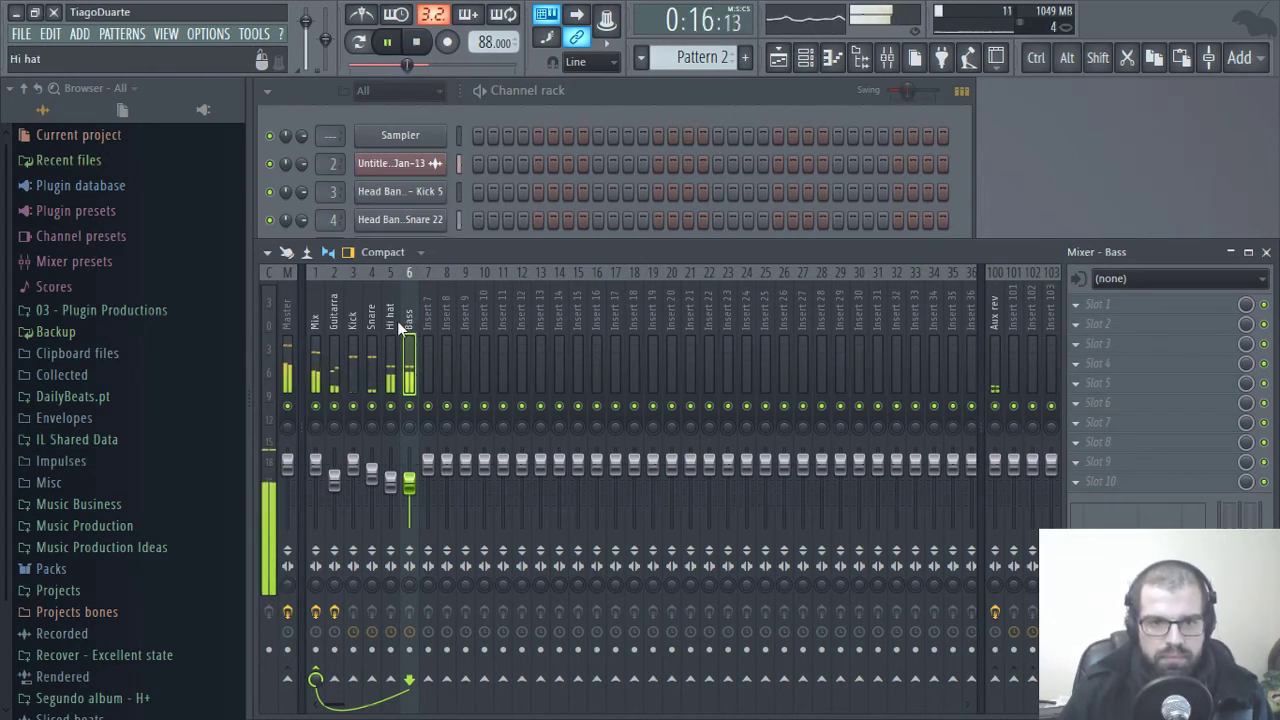
- Add a new channel with the third-party generator Xpand!2
click(599, 107)
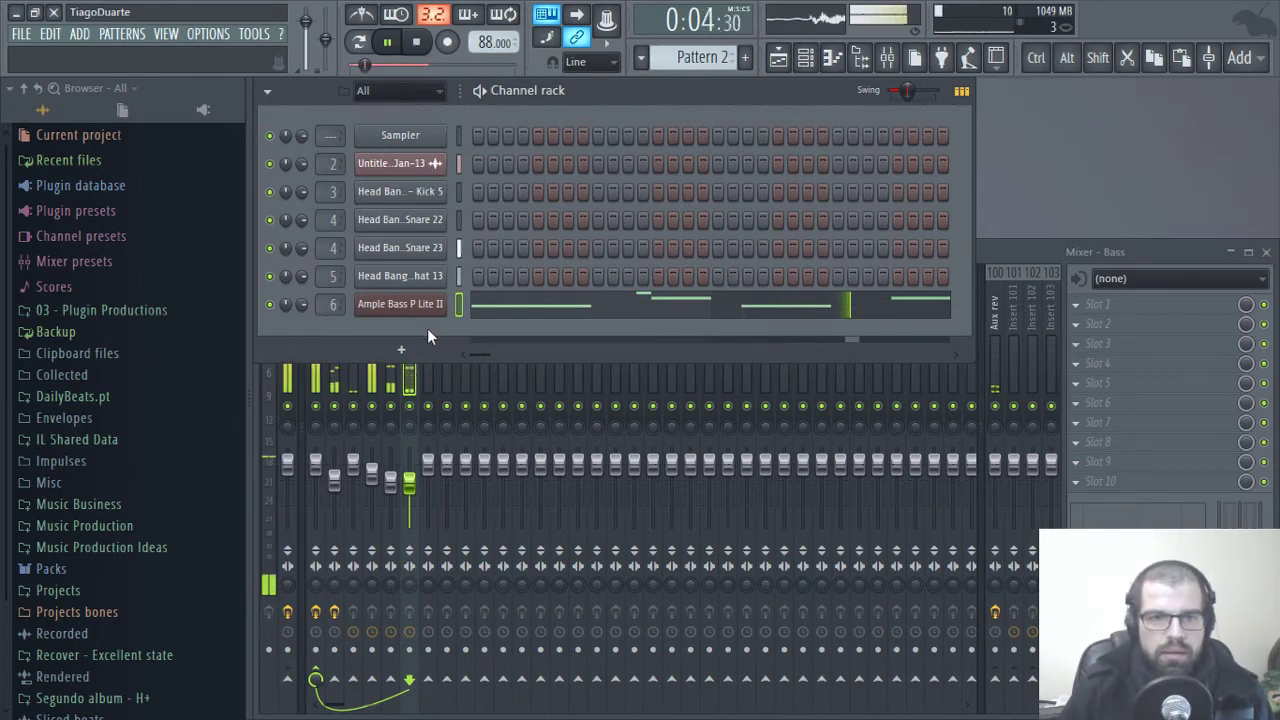
click(403, 351)
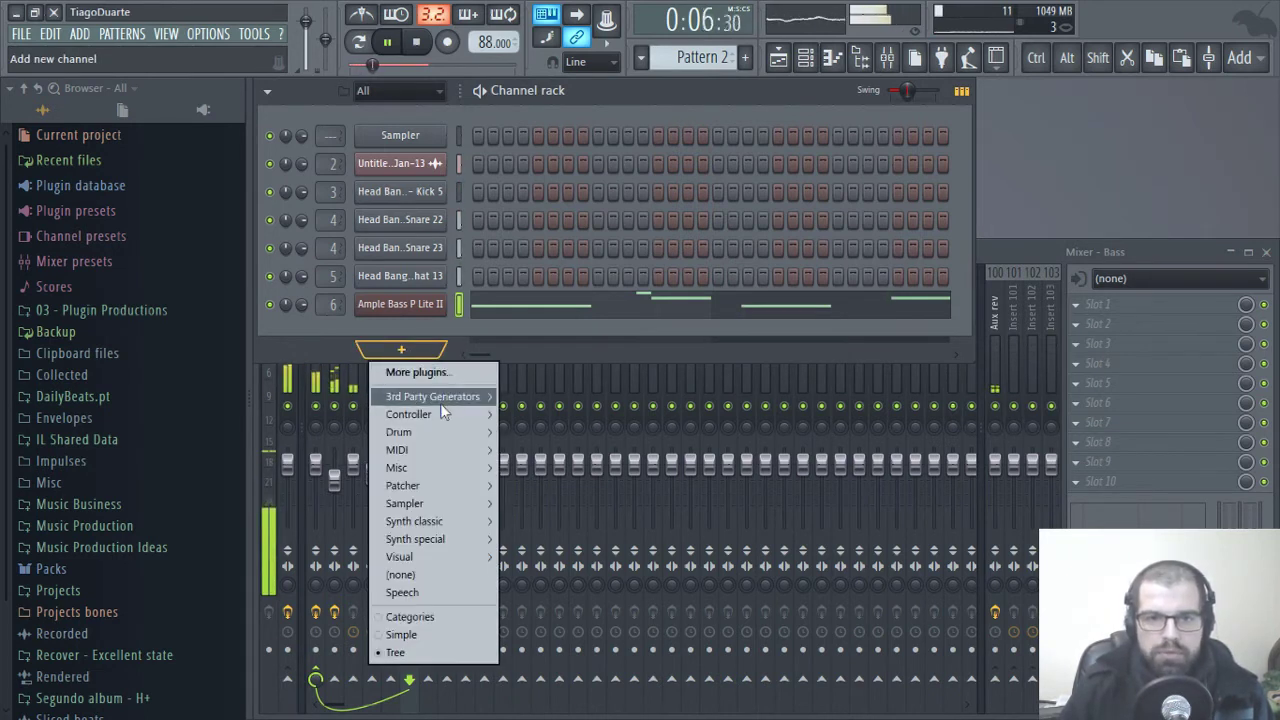
mouse_move(440, 402)
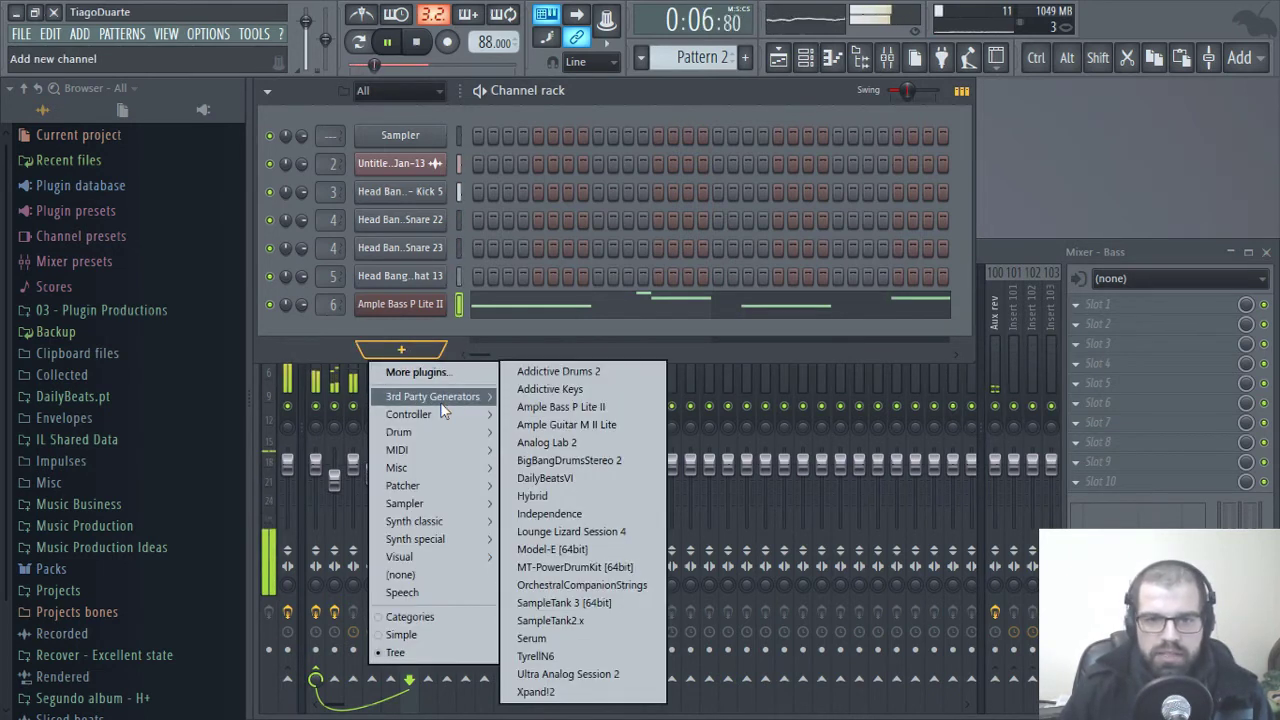
click(535, 692)
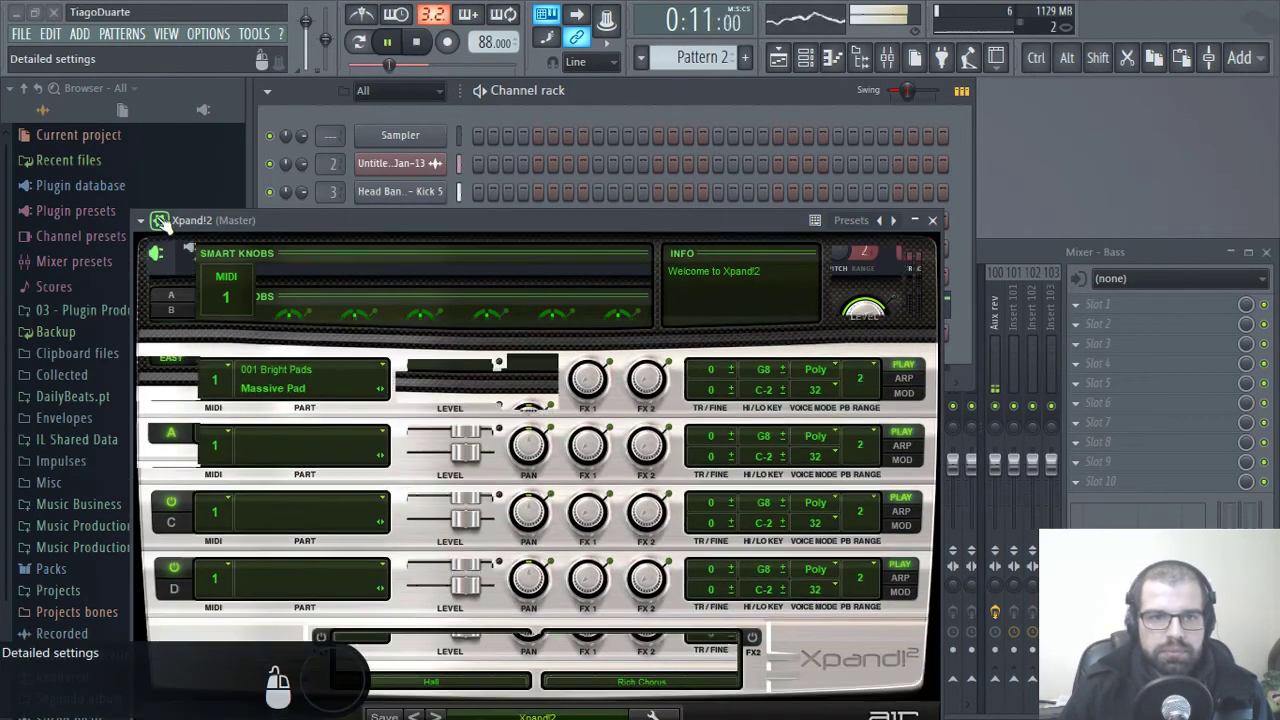
- Load the +02 Mark 2 Tremolo electric piano preset in Xpand!2 and close the instrument window
drag(335, 220, 504, 103)
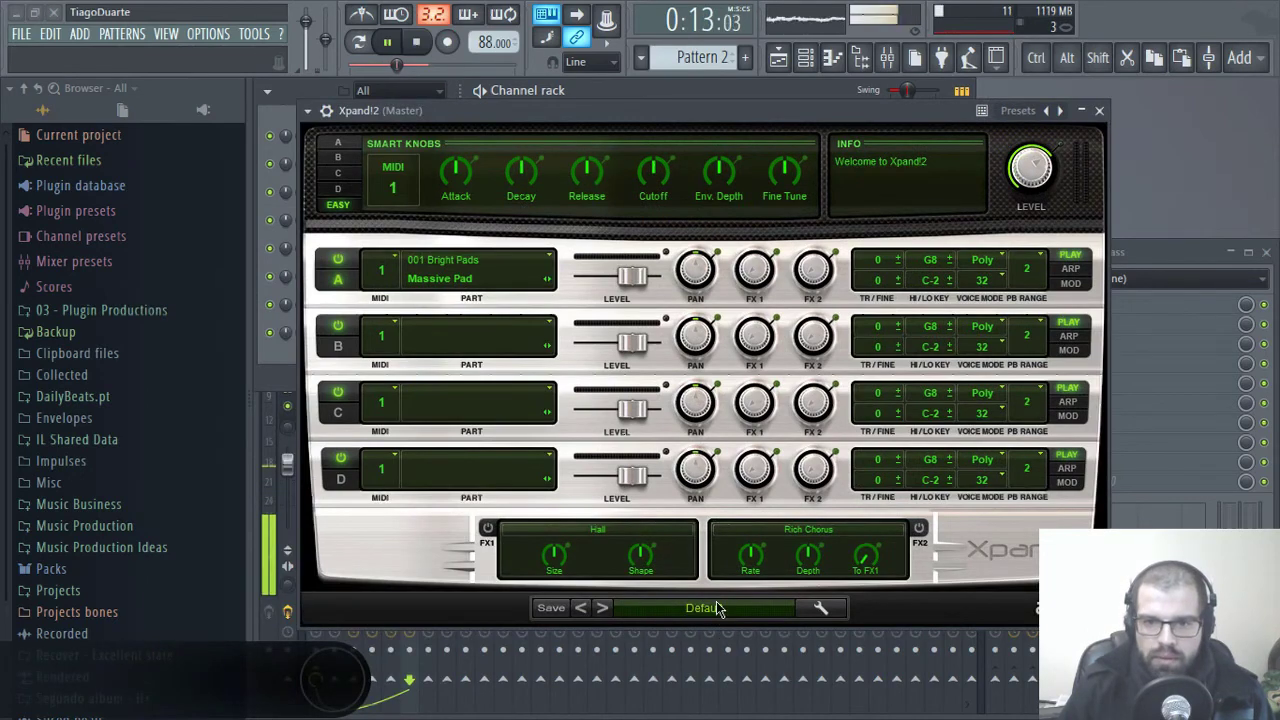
click(717, 608)
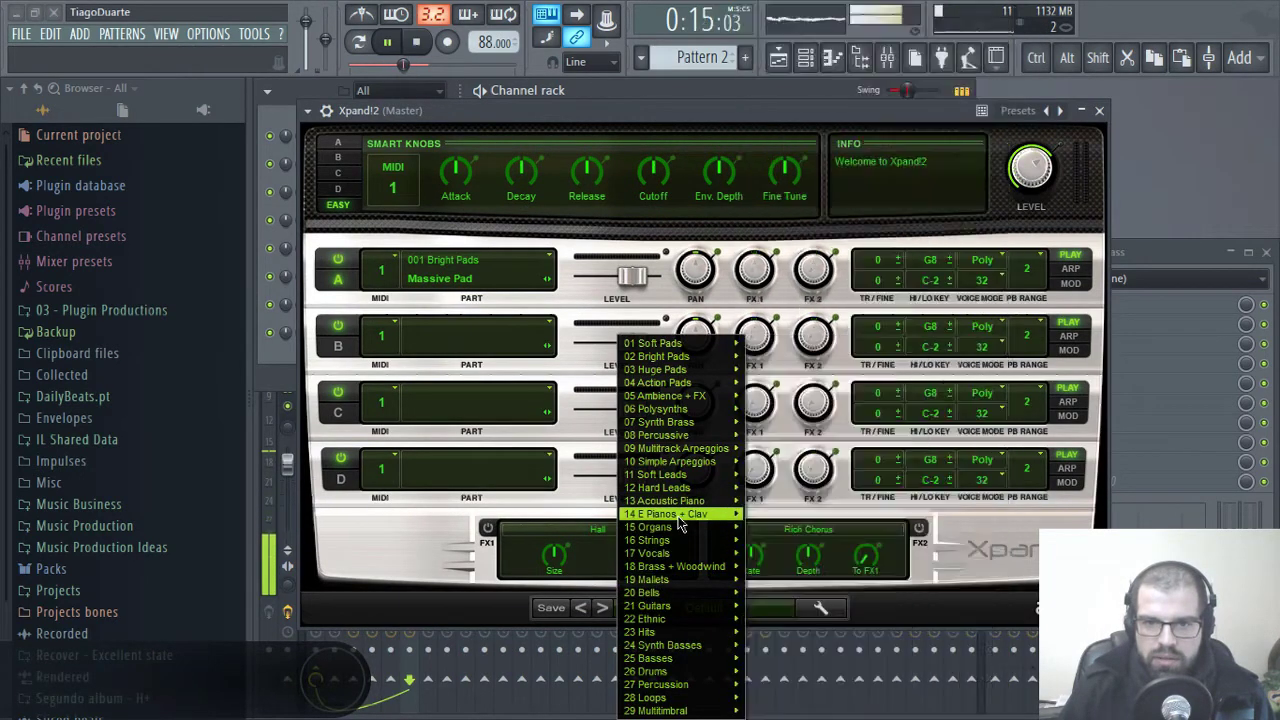
mouse_move(678, 518)
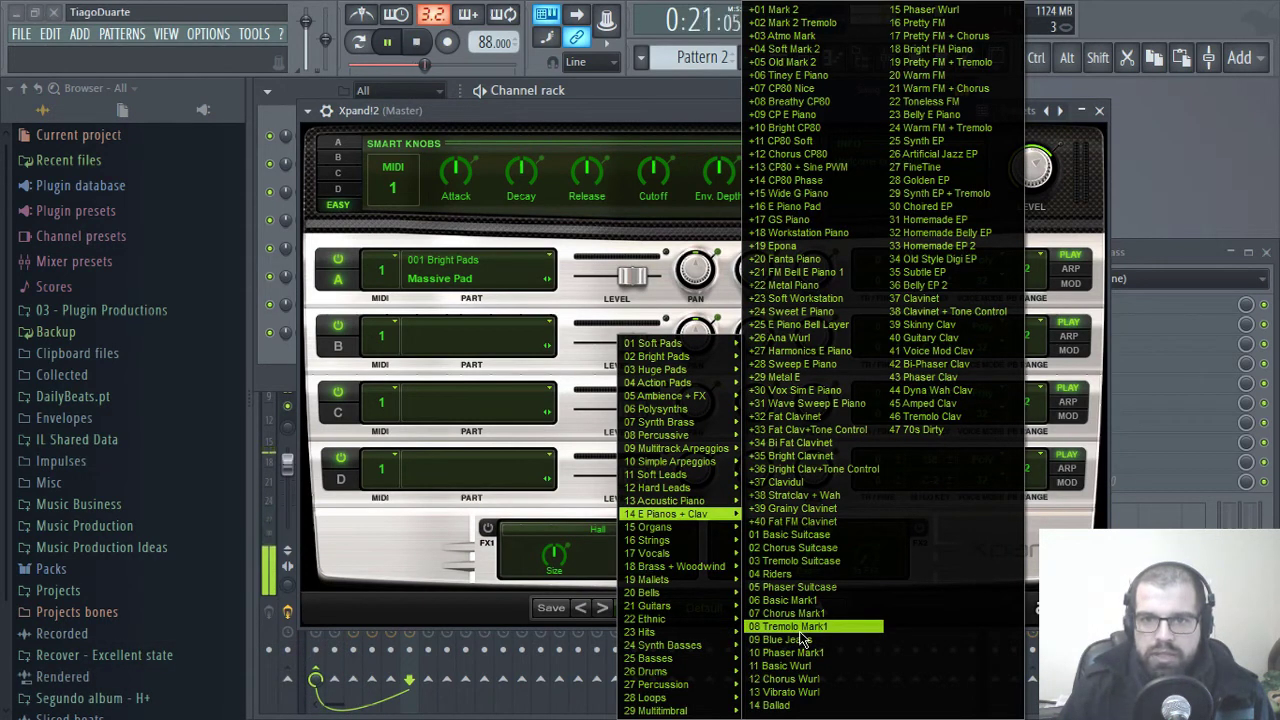
click(793, 10)
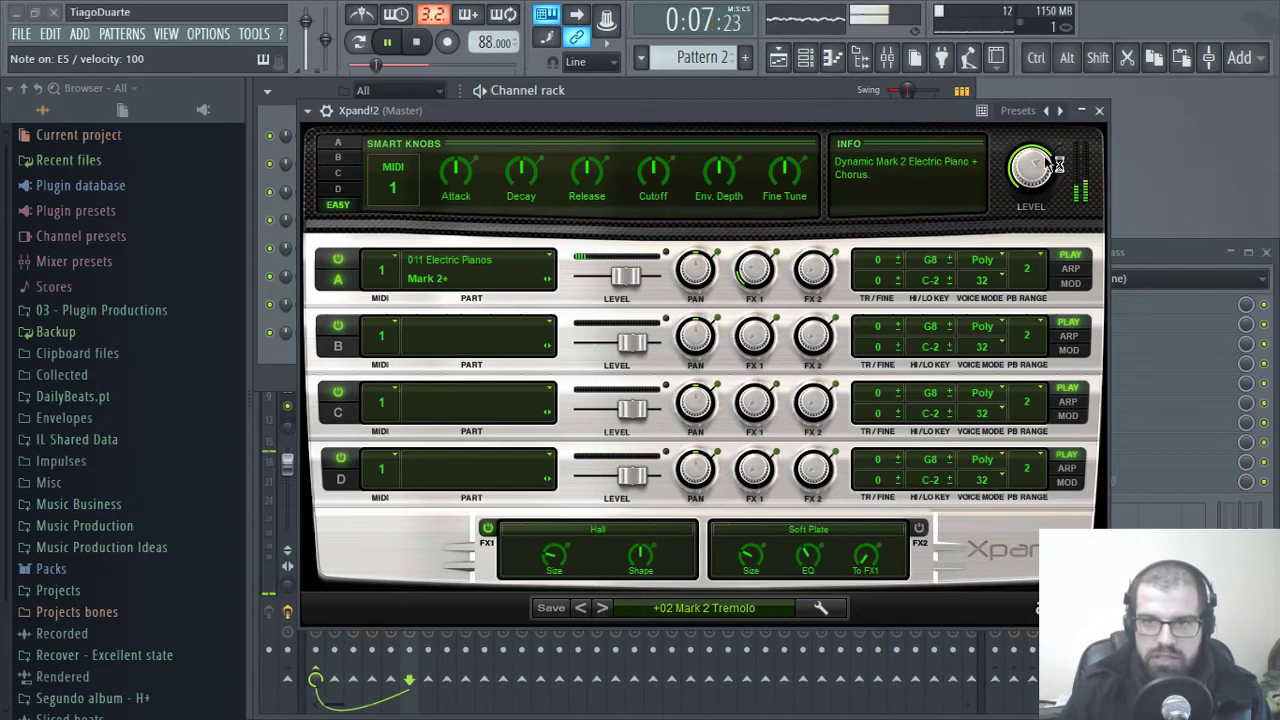
click(1099, 111)
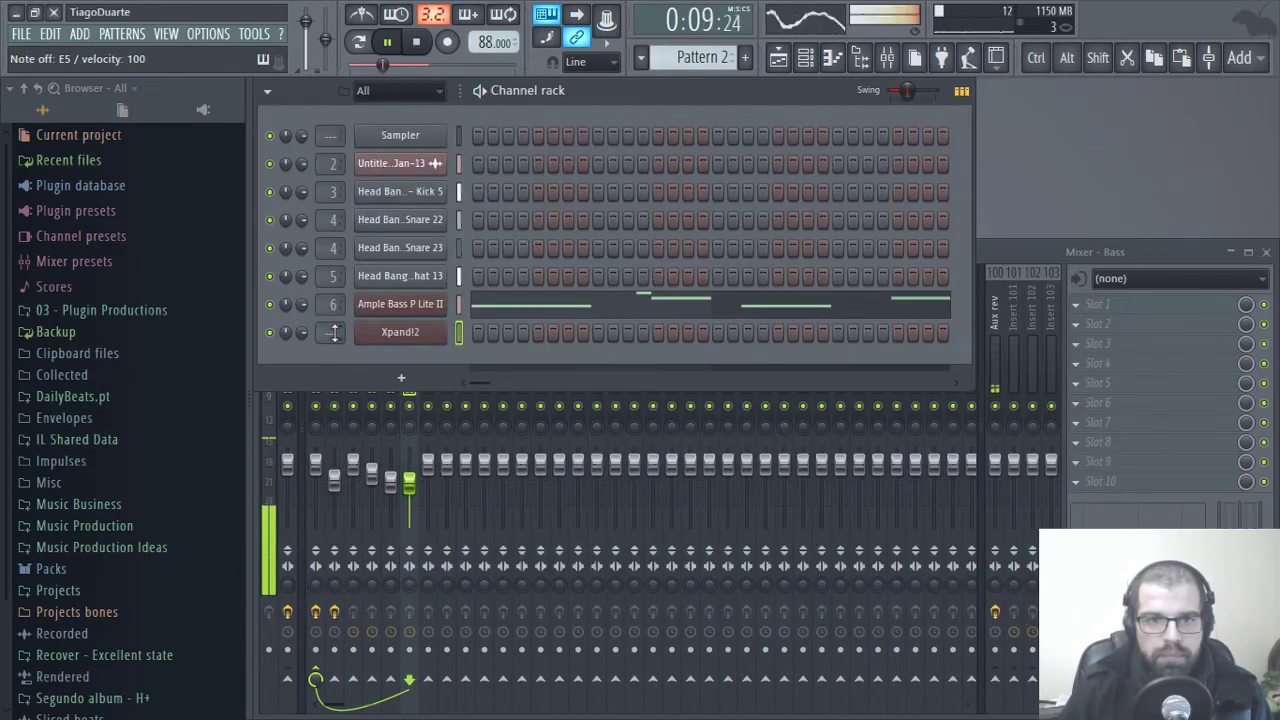
- Route the Xpand!2 channel to mixer track 7 and open its piano roll
scroll(335, 332, up, 1)
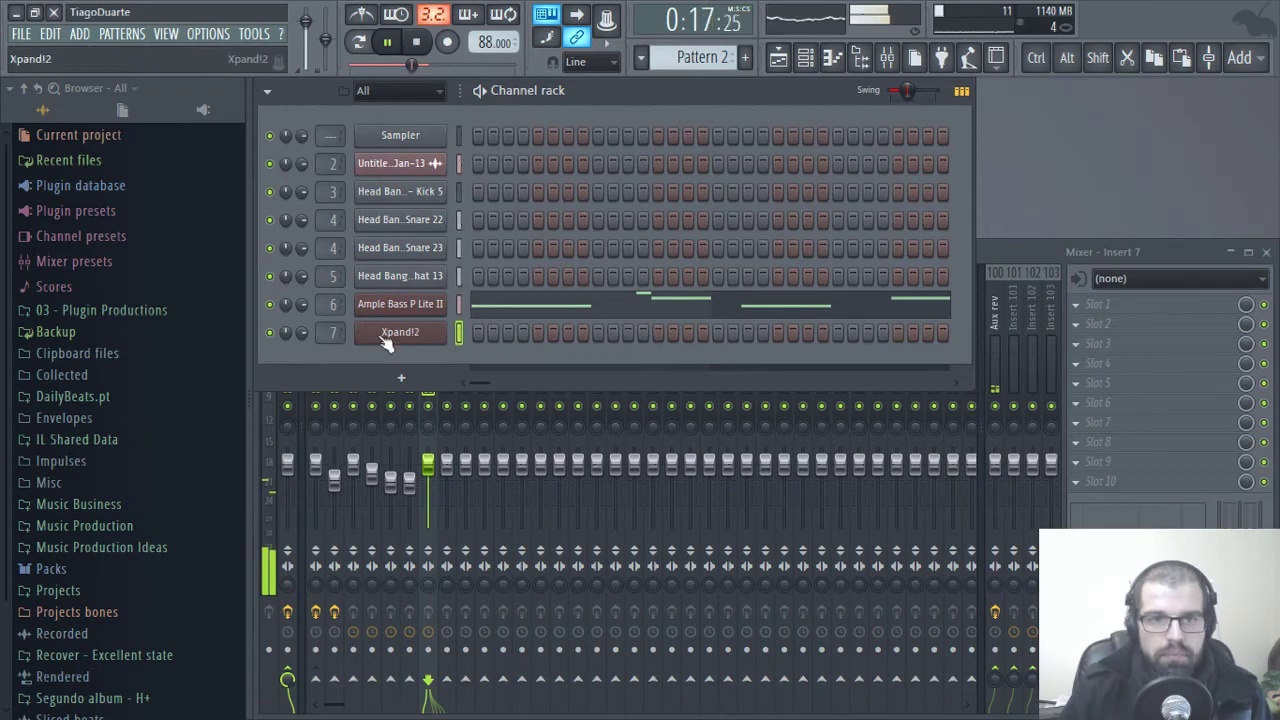
right_click(430, 338)
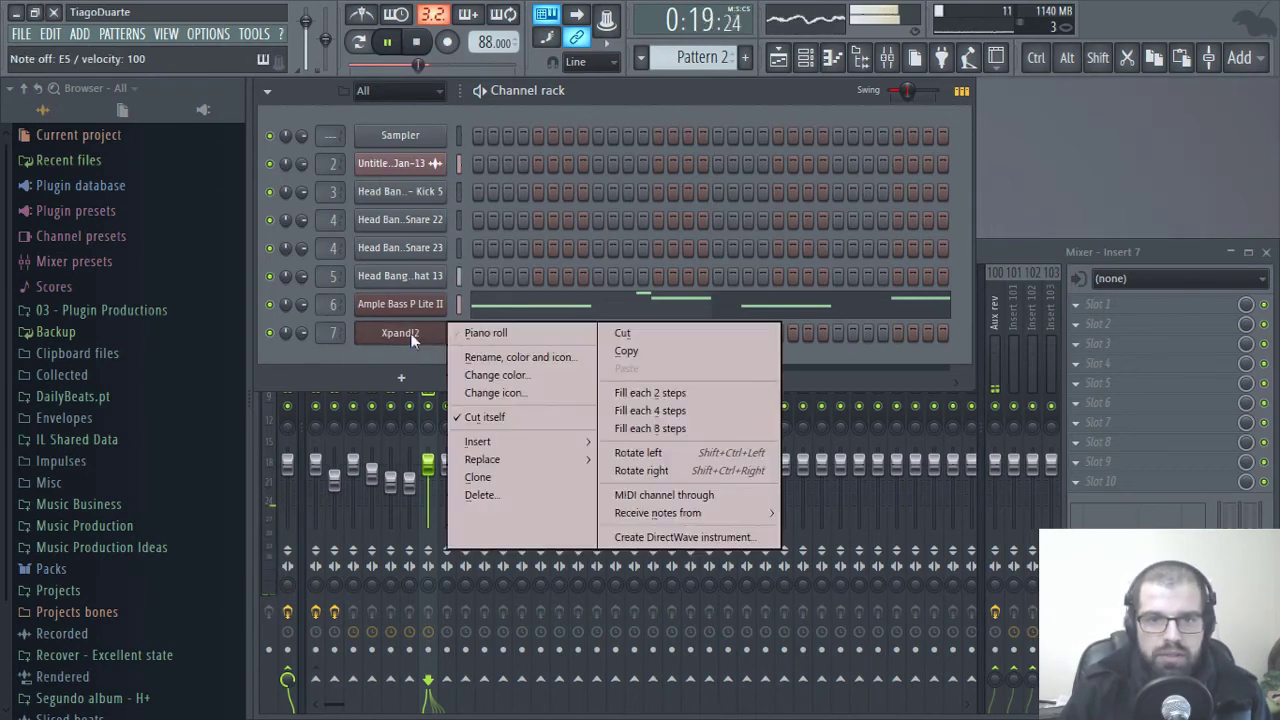
click(518, 336)
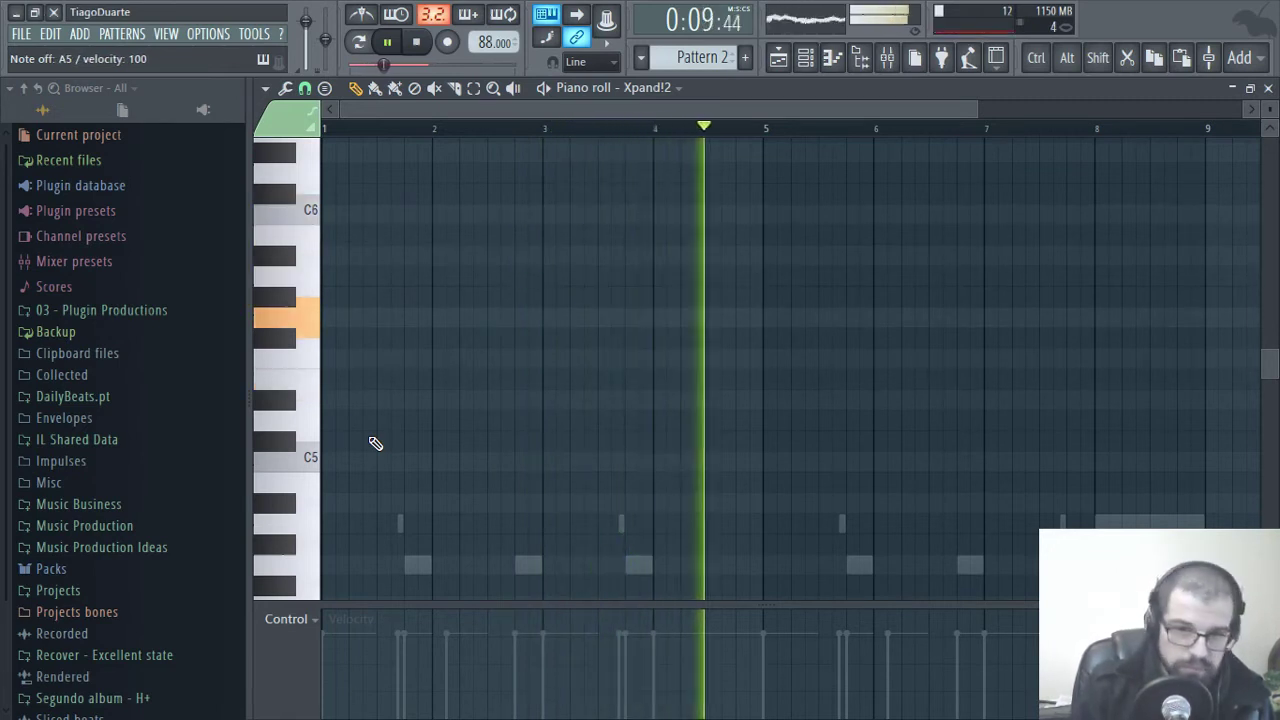
- Stop playback and try out melody notes between E5 and C6 on the Xpand!2 electric piano
click(427, 41)
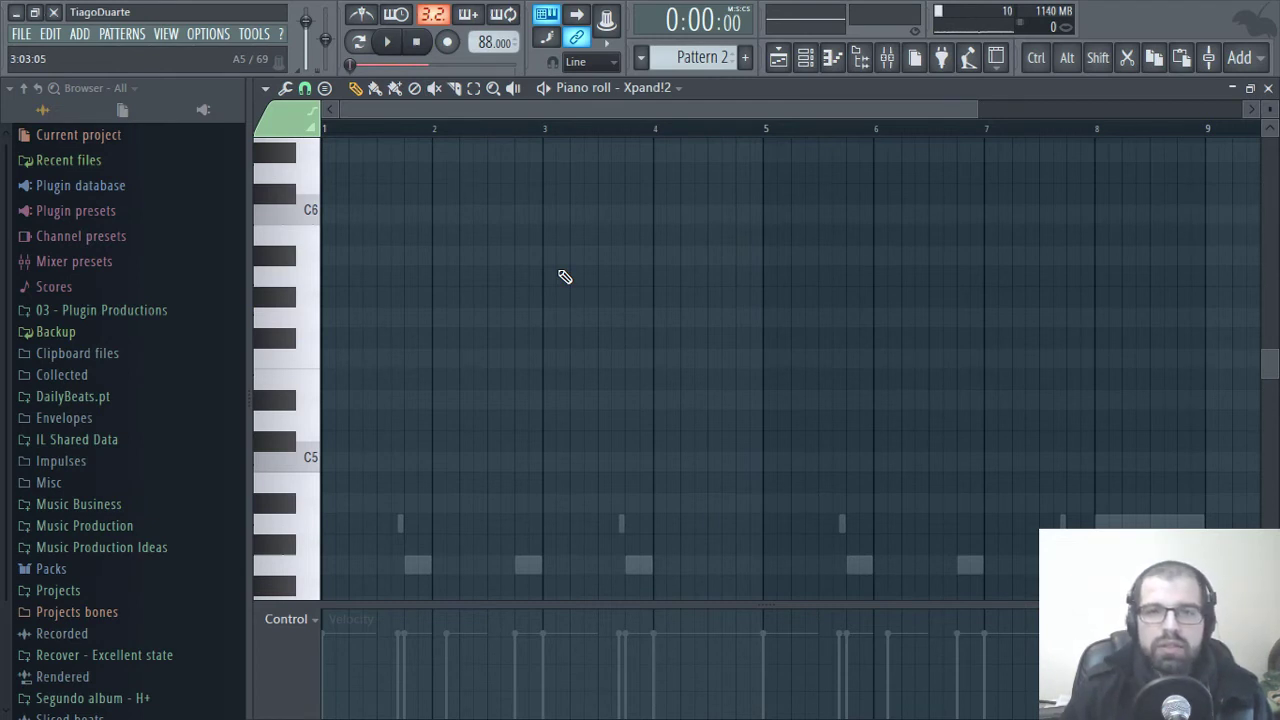
key(c)
key(b)
key(m)
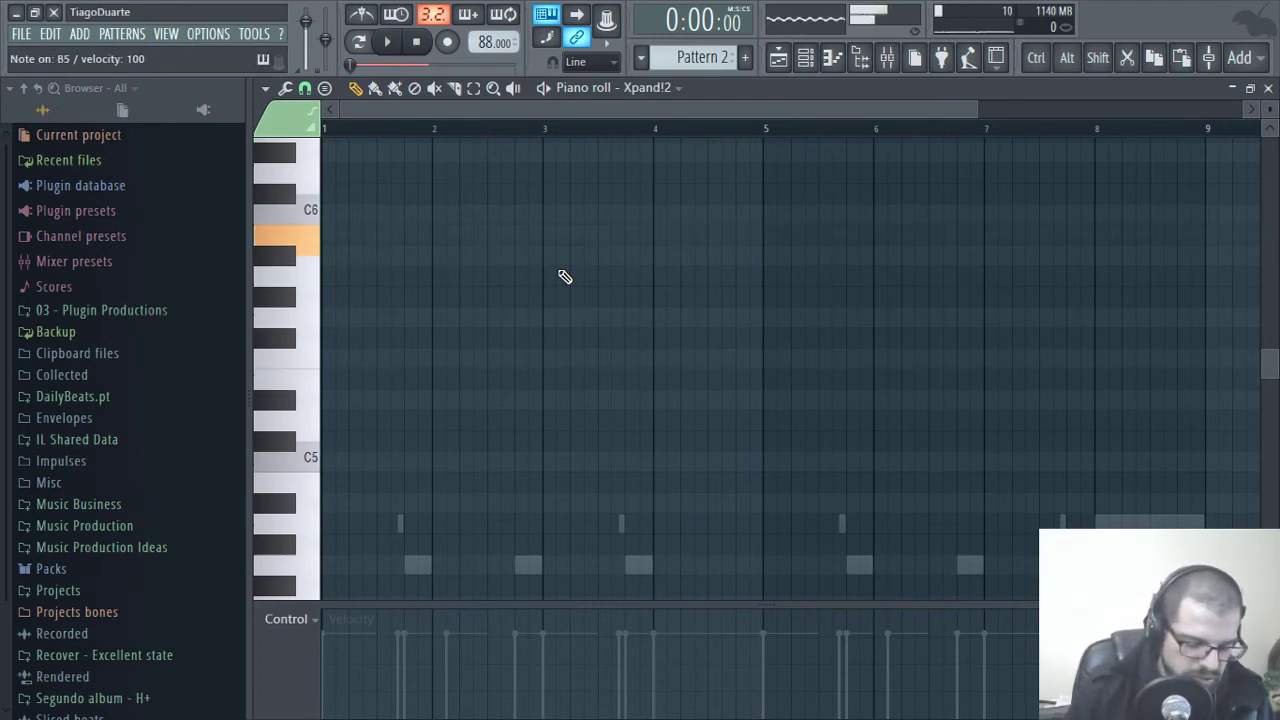
key(w)
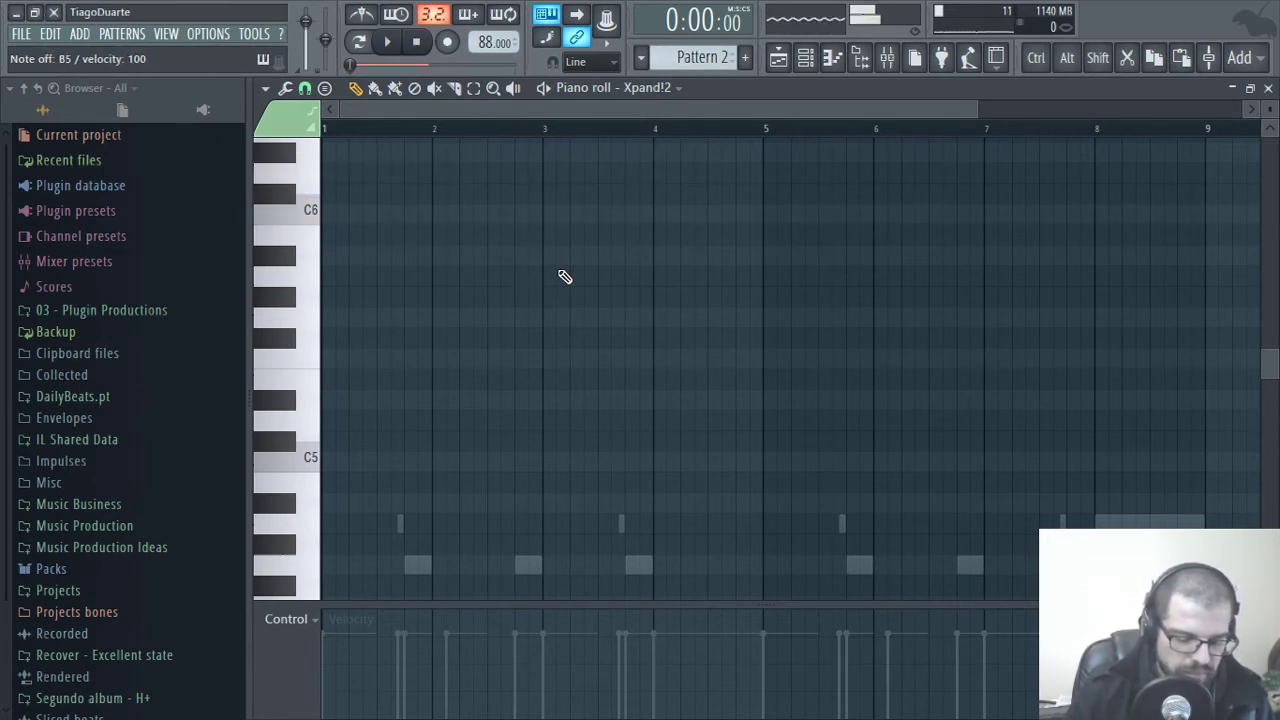
key(b)
key(c)
scroll(549, 346, down, 2)
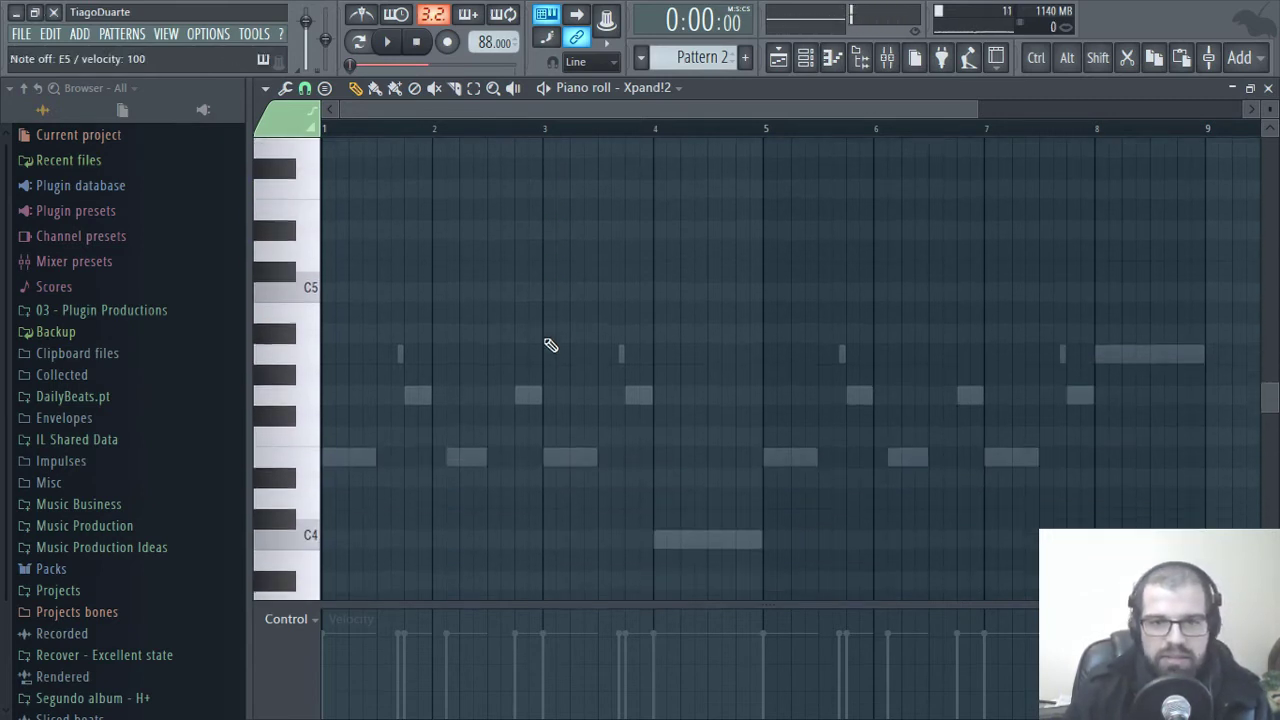
click(315, 510)
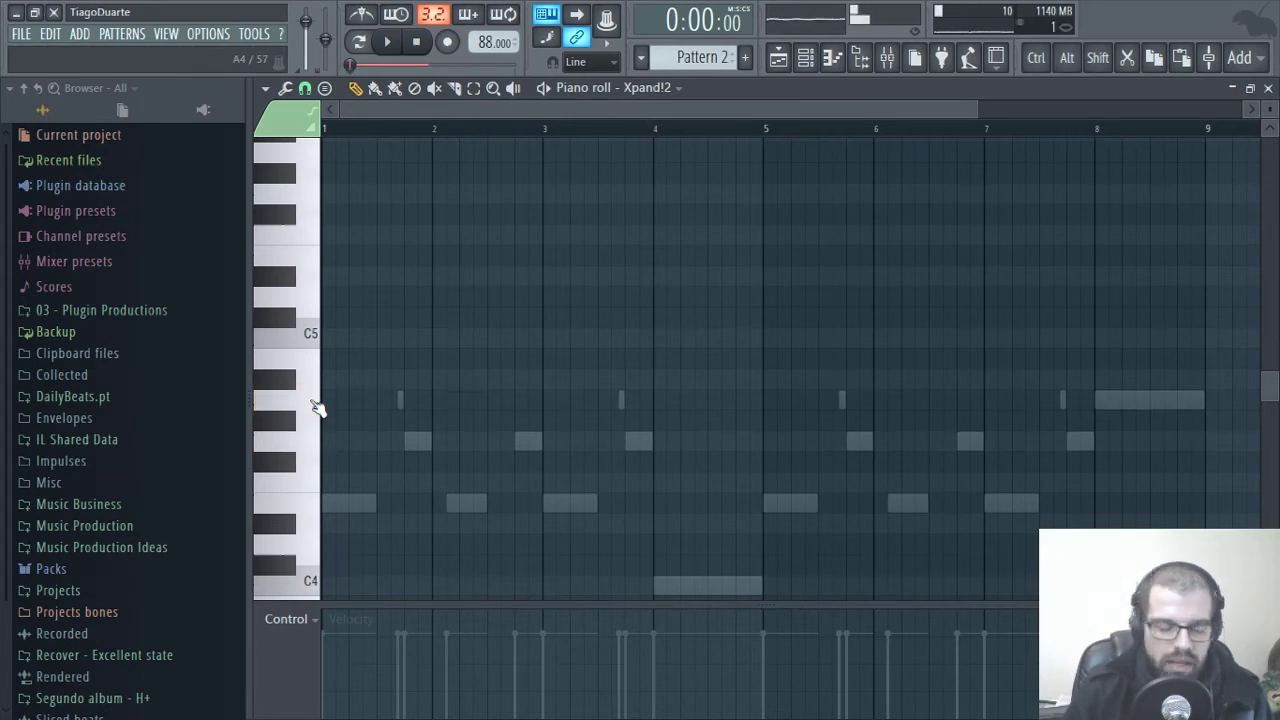
key(c)
key(b)
key(c)
key(b)
key(c)
key(n)
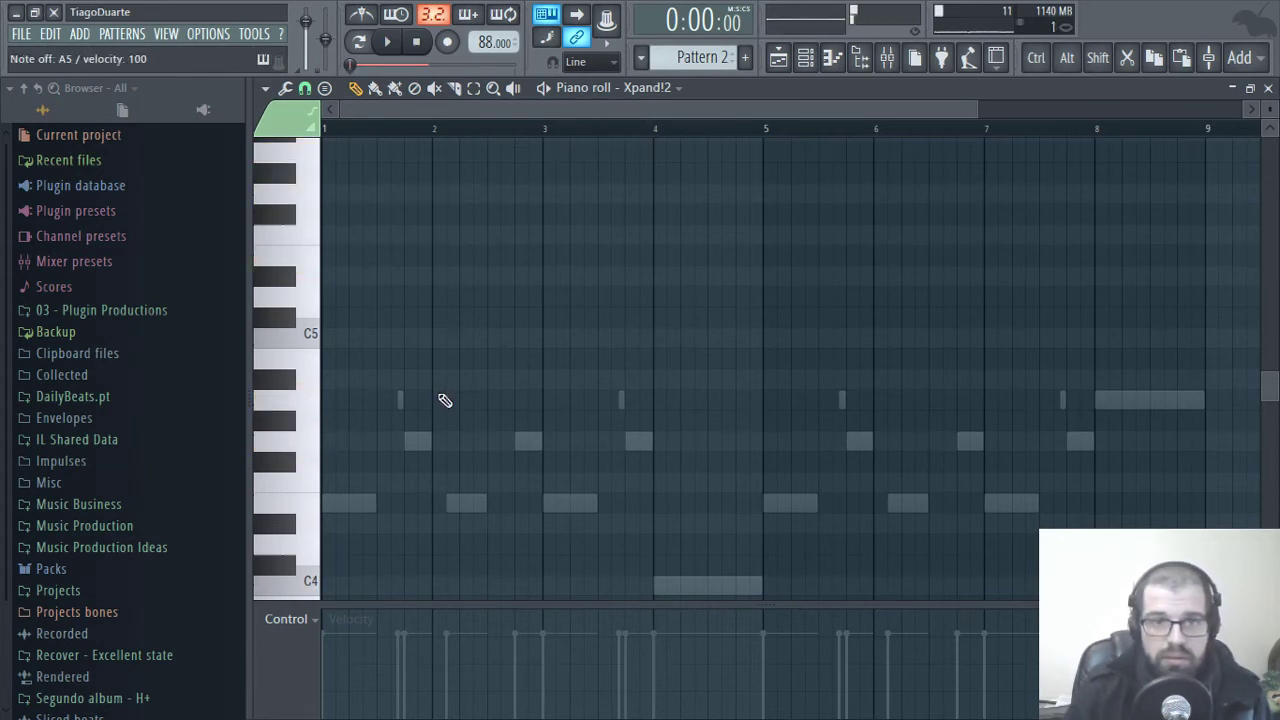
scroll(455, 384, up, 3)
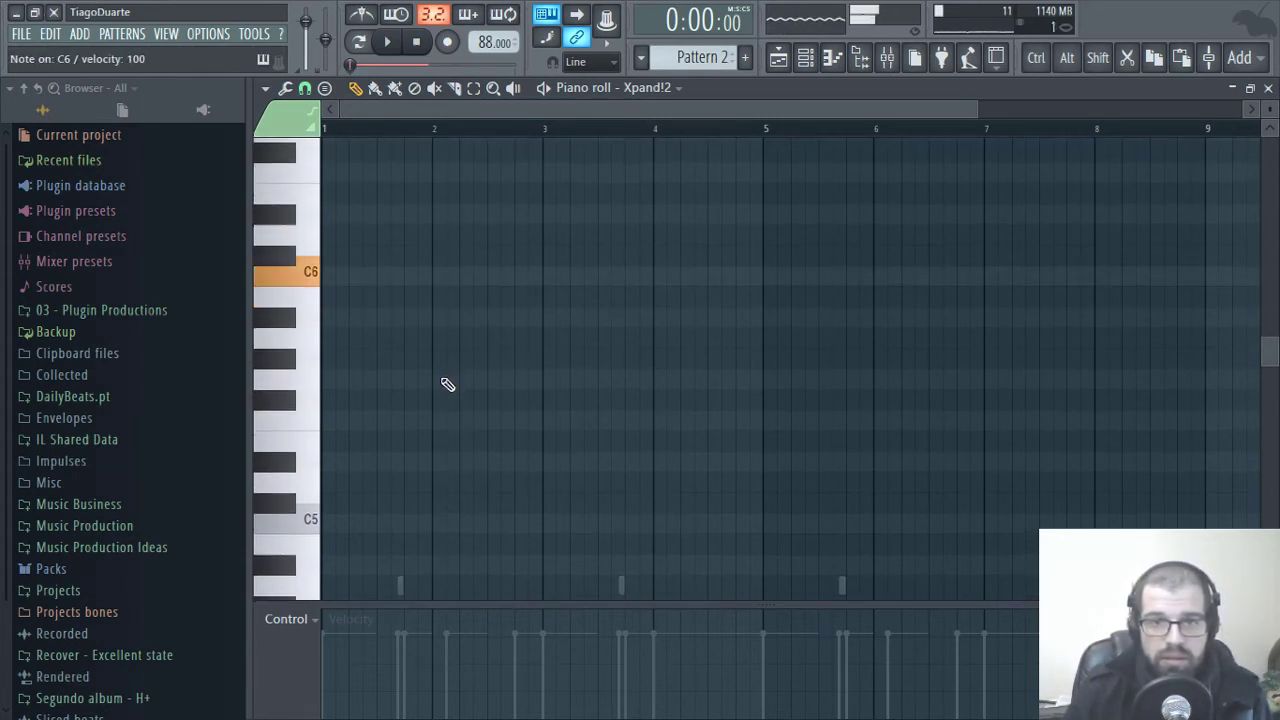
key(m)
scroll(448, 384, down, 1)
key(n)
key(v)
key(c)
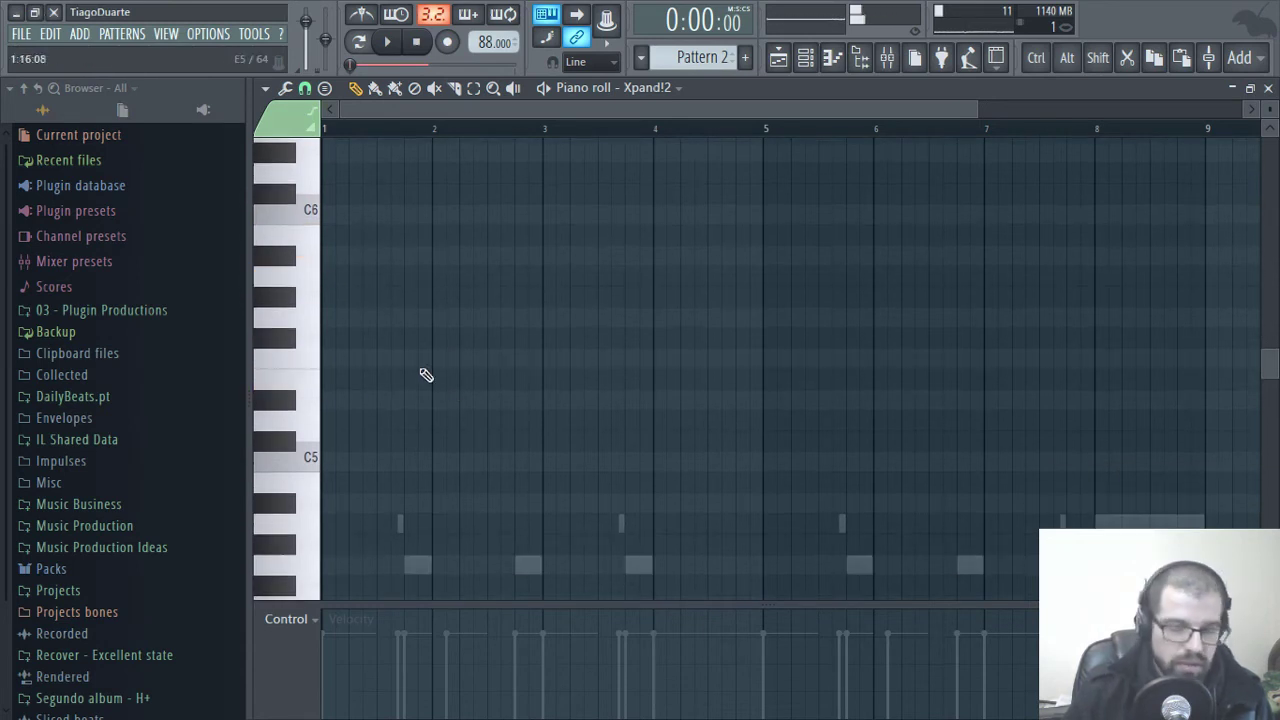
- Record an eight-bar Xpand!2 melody over the bass line as notes and automation, and stop at the end of bar 8
click(448, 42)
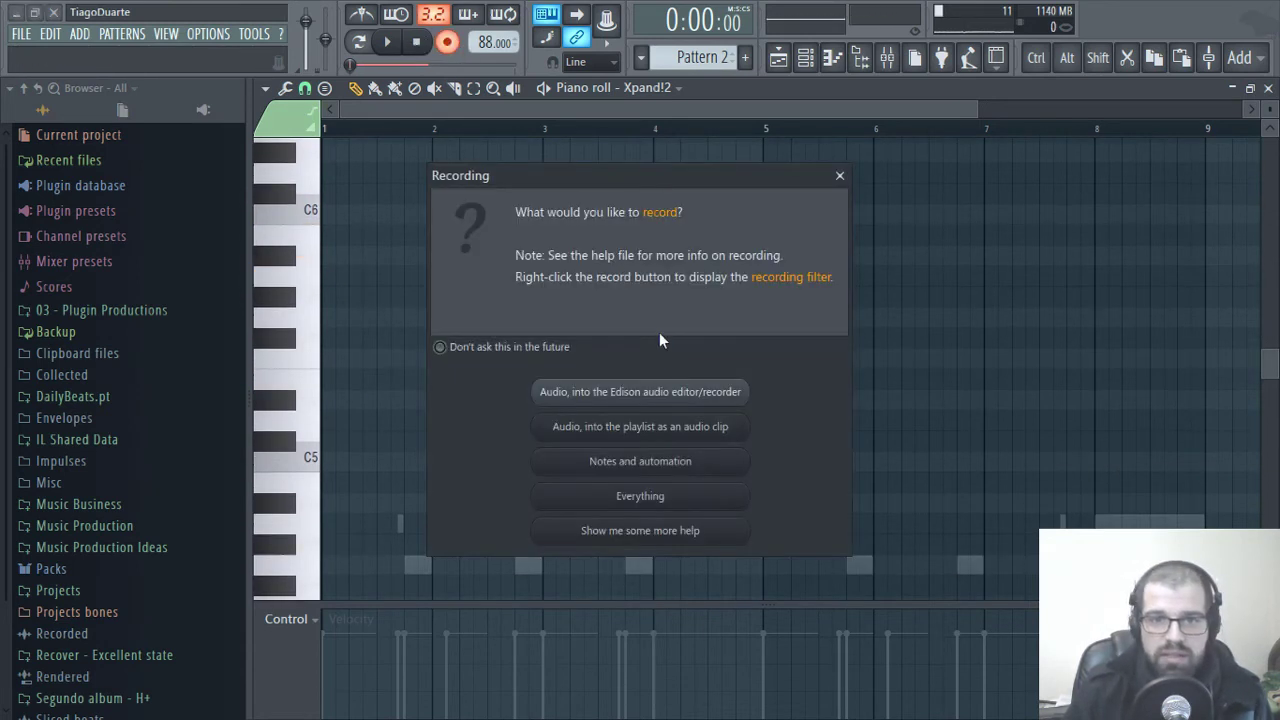
click(684, 468)
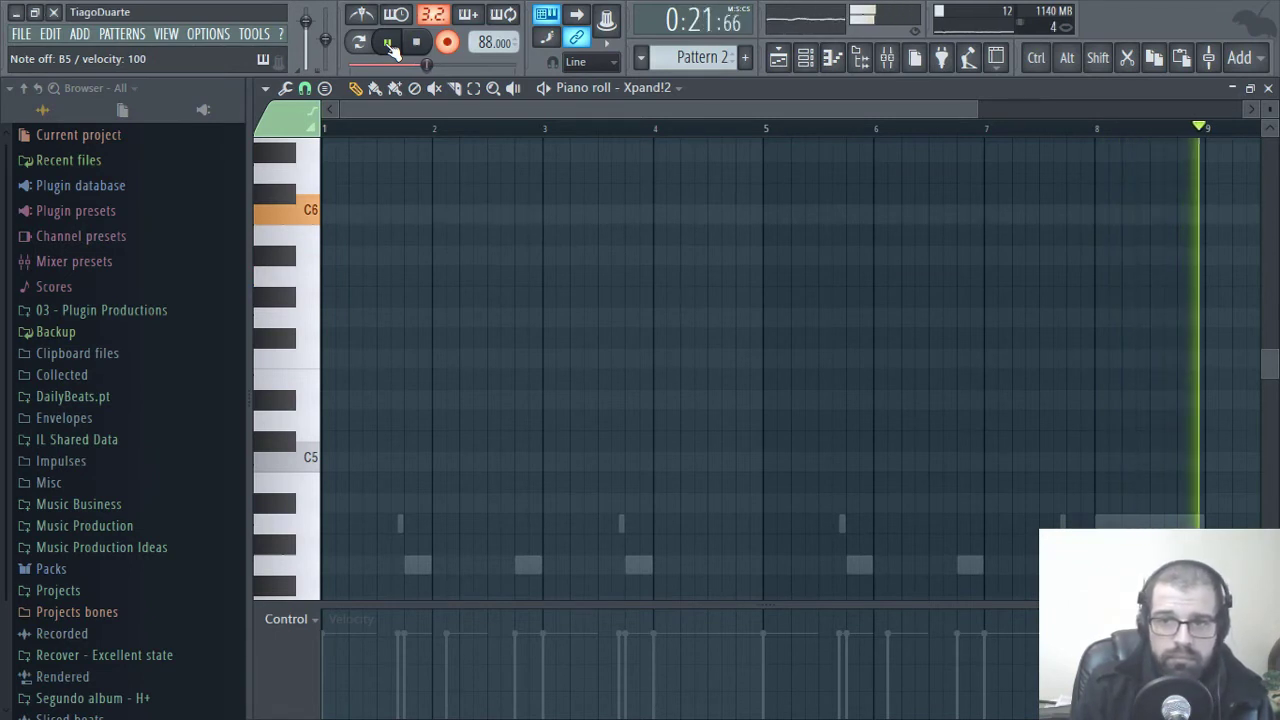
click(389, 43)
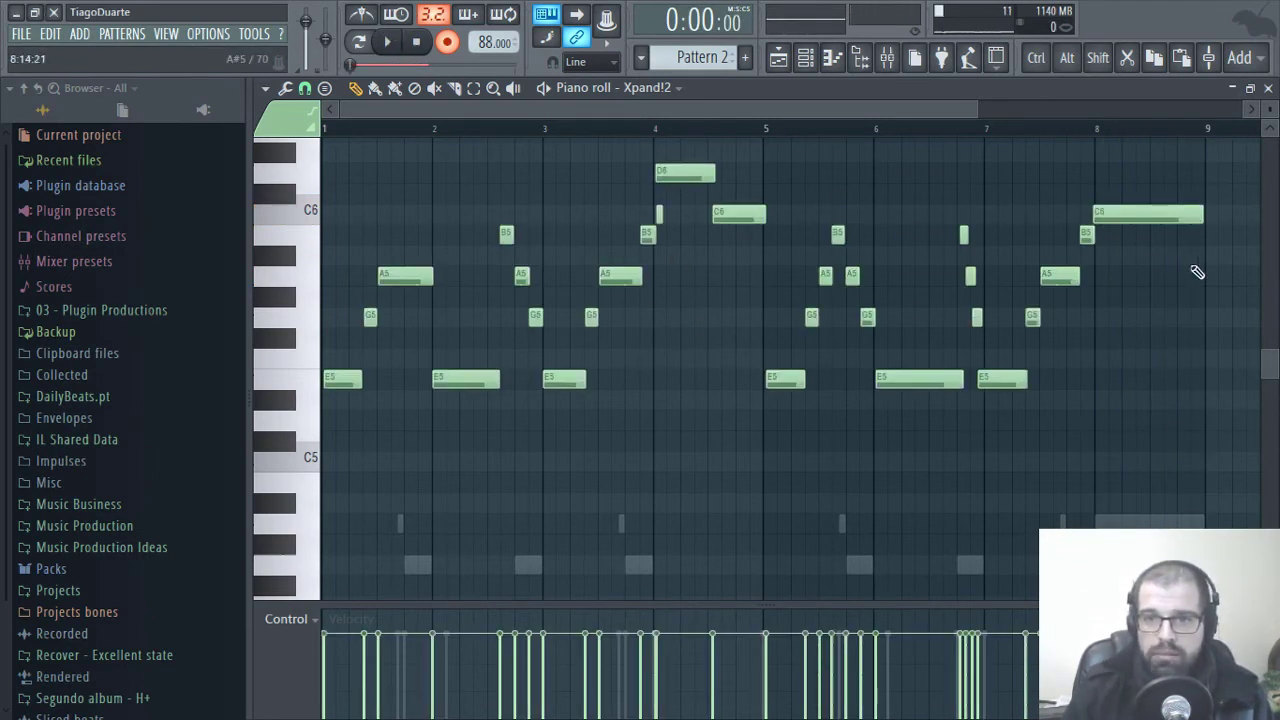
- Quantize the recorded Xpand!2 melody with the start time strength raised to slightly below maximum
ctrl+scroll(357, 371, up, 3)
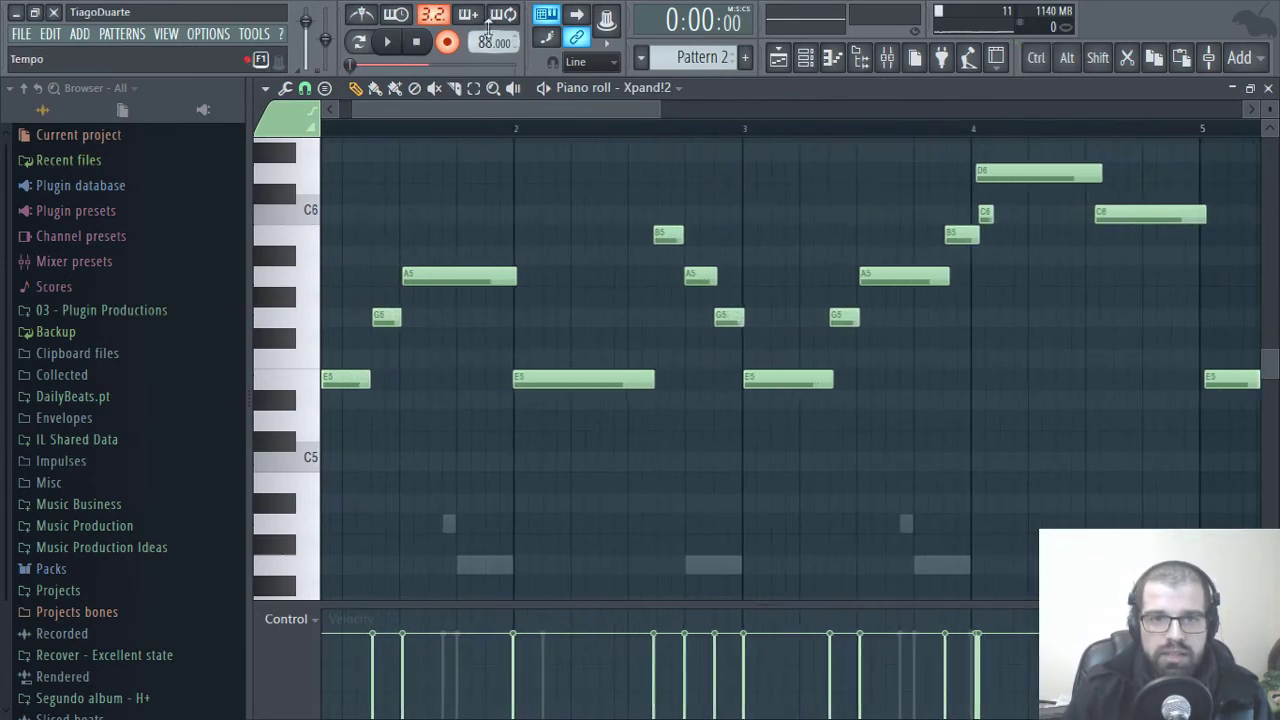
drag(655, 242, 698, 332)
ctrl+scroll(397, 457, up, 2)
drag(1270, 108, 1270, 124)
drag(900, 280, 952, 192)
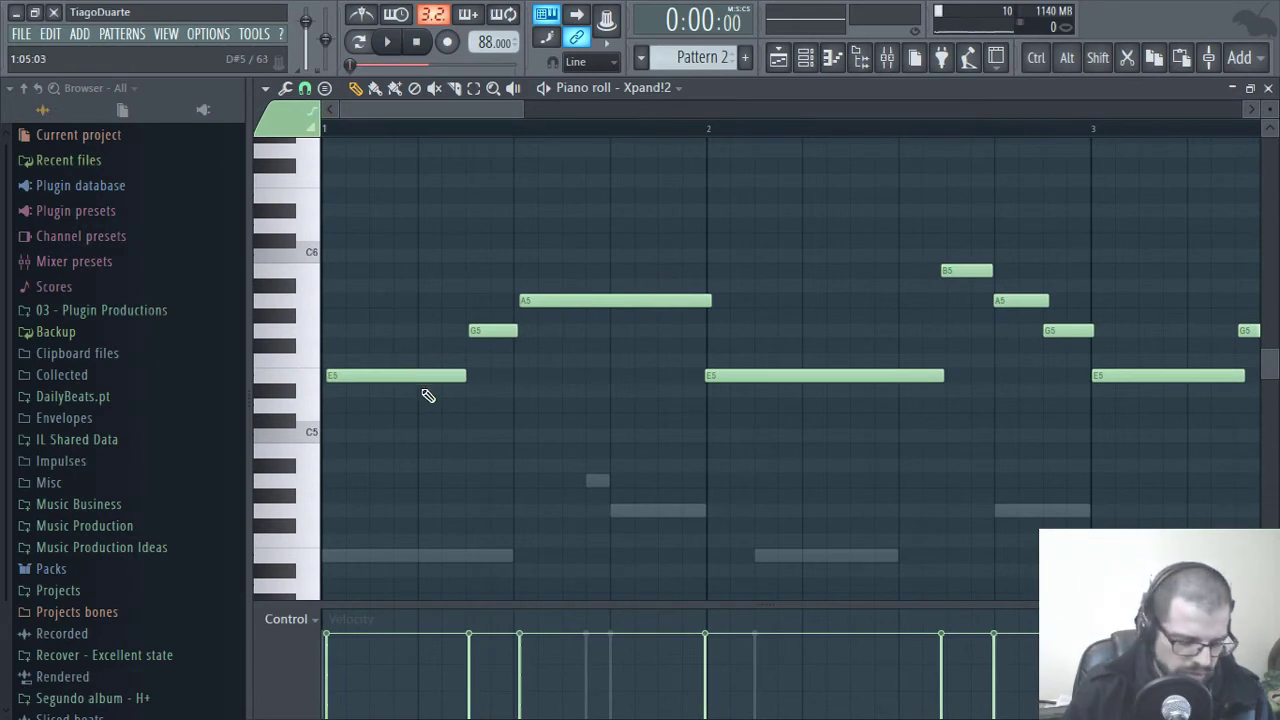
key(alt+q)
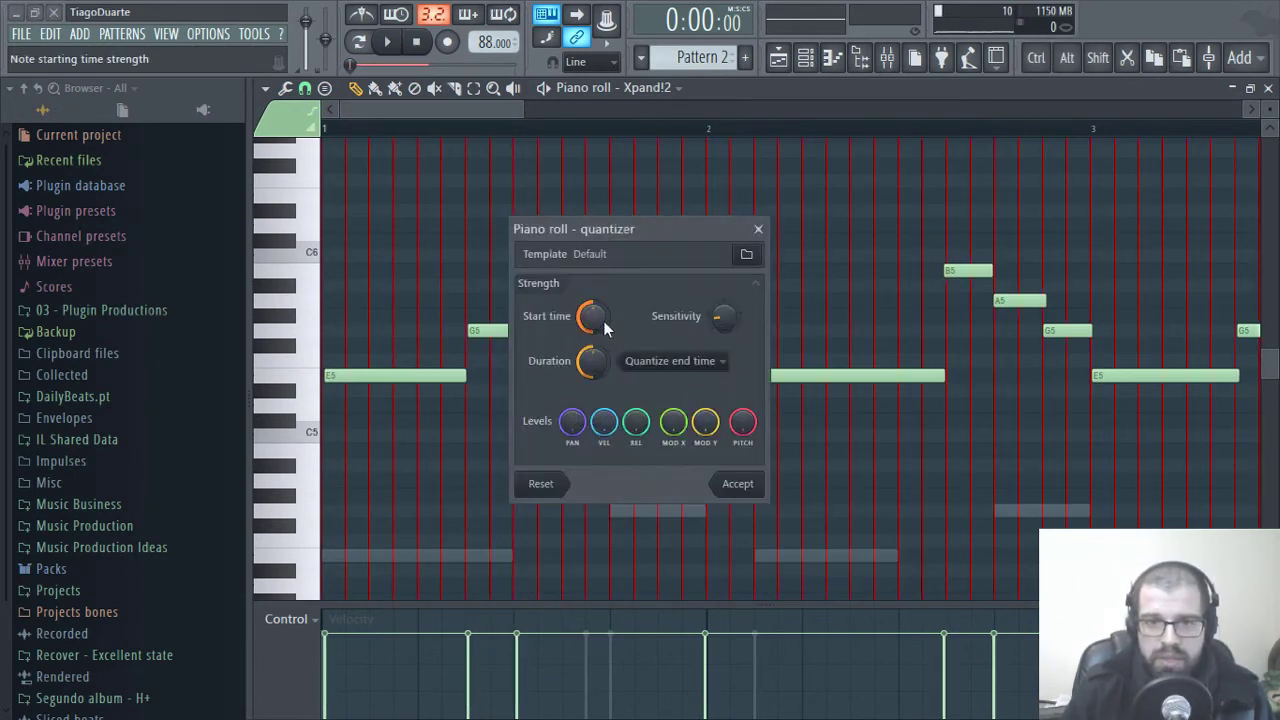
drag(655, 229, 871, 240)
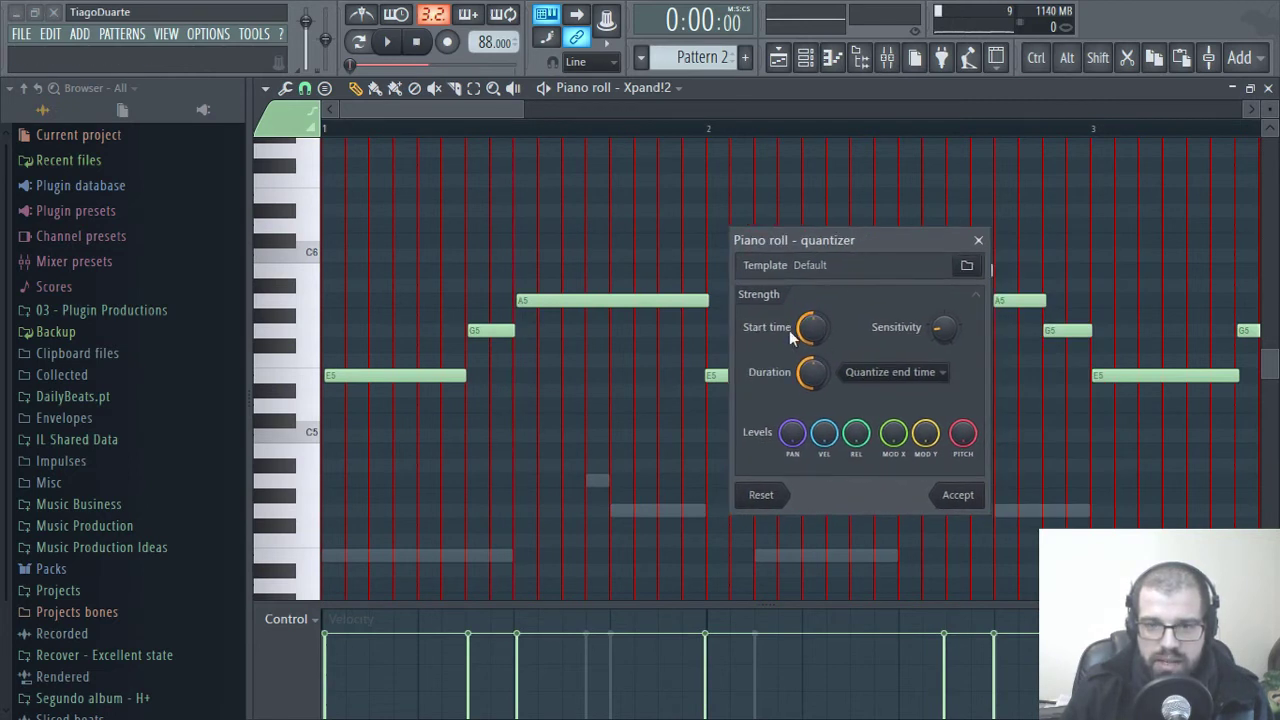
drag(812, 327, 812, 300)
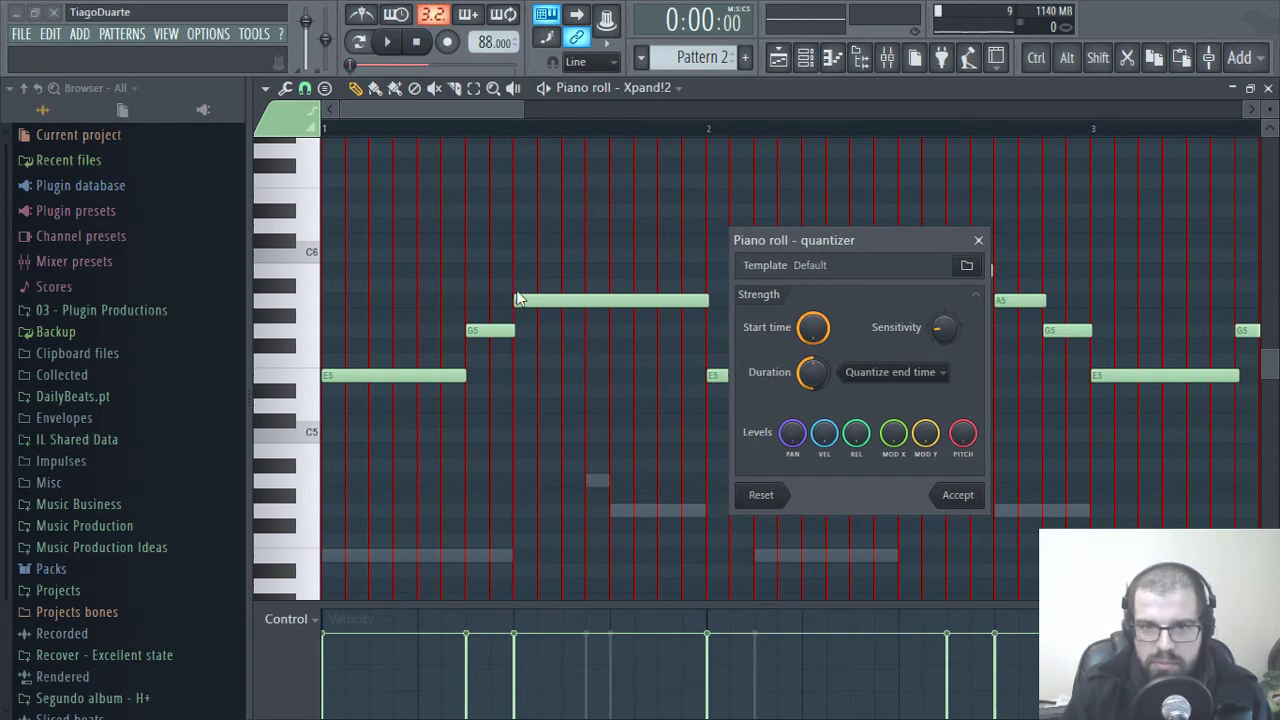
drag(812, 327, 812, 331)
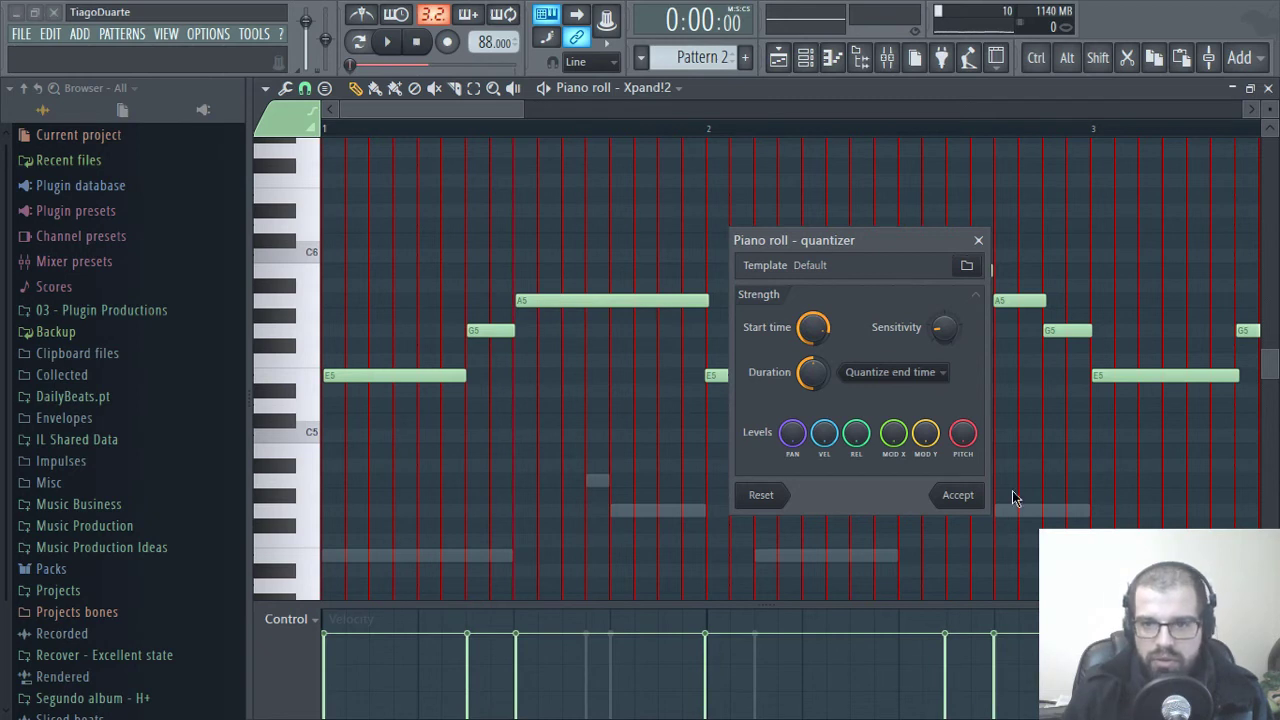
click(957, 495)
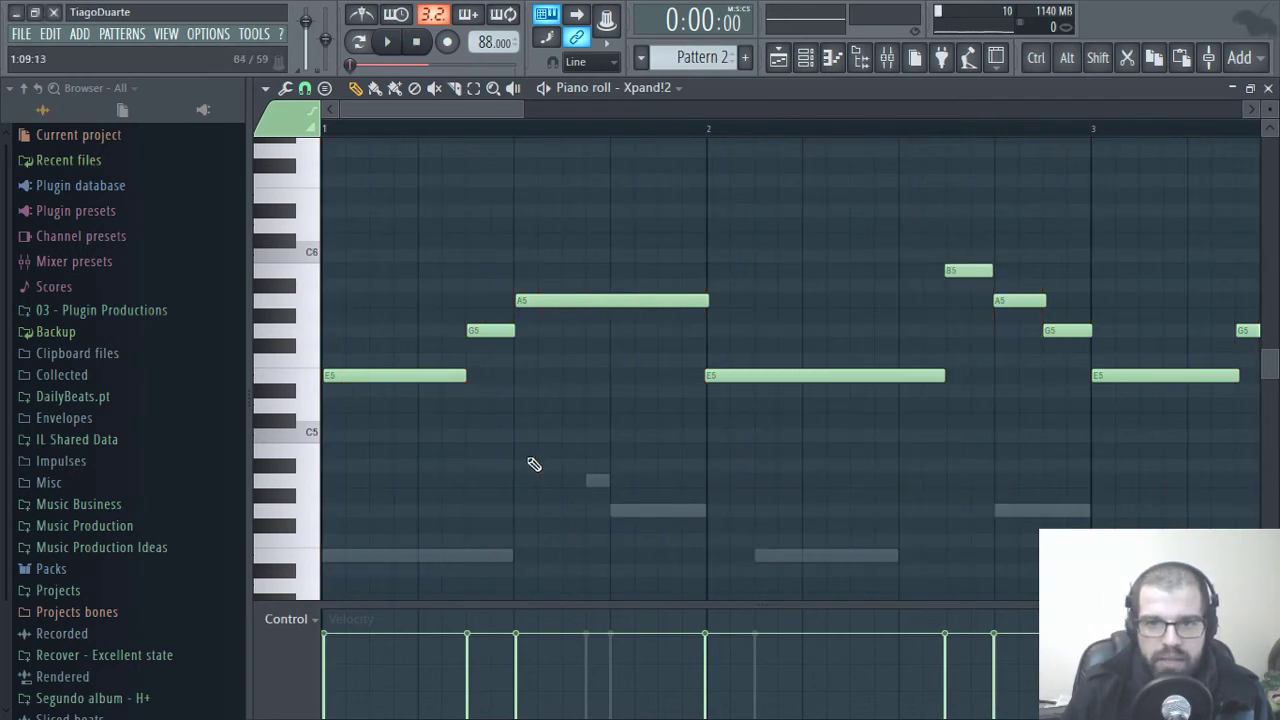
- Replace the bar 4 notes with one C6 filling the bar, and trim the overlapping A5 and B5 at the end of bar 3
key(space)
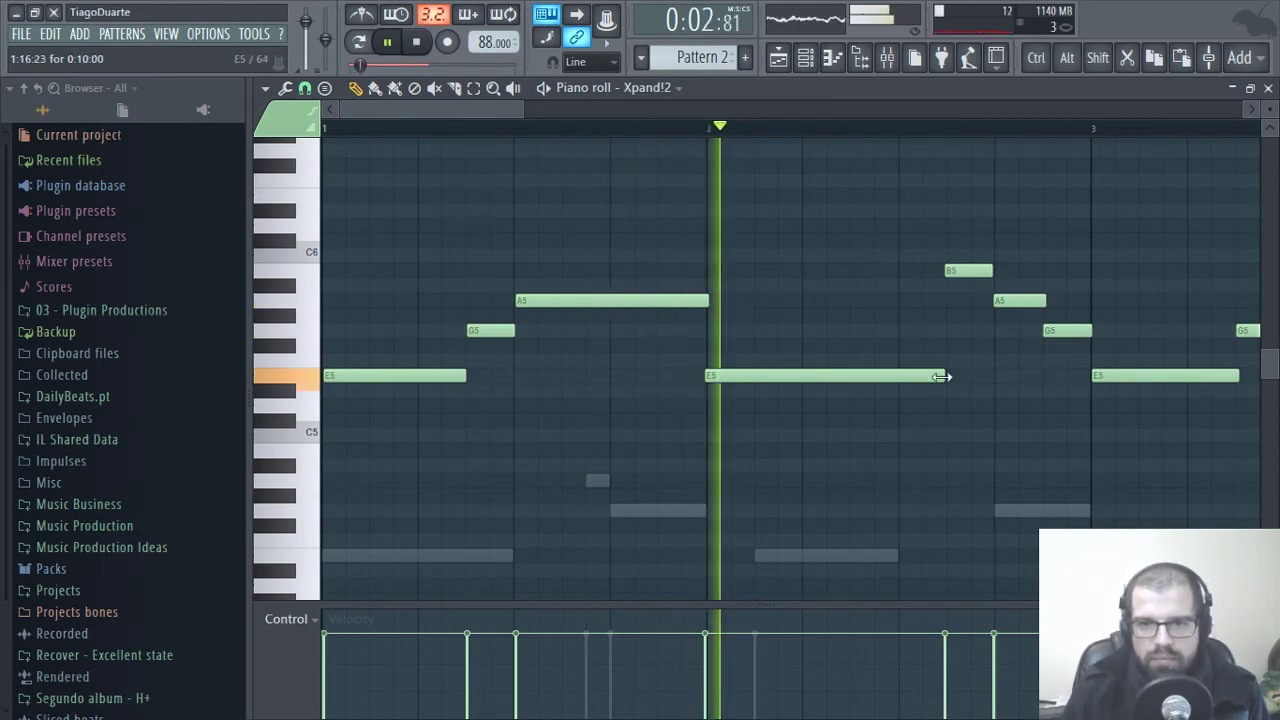
drag(963, 391, 443, 443)
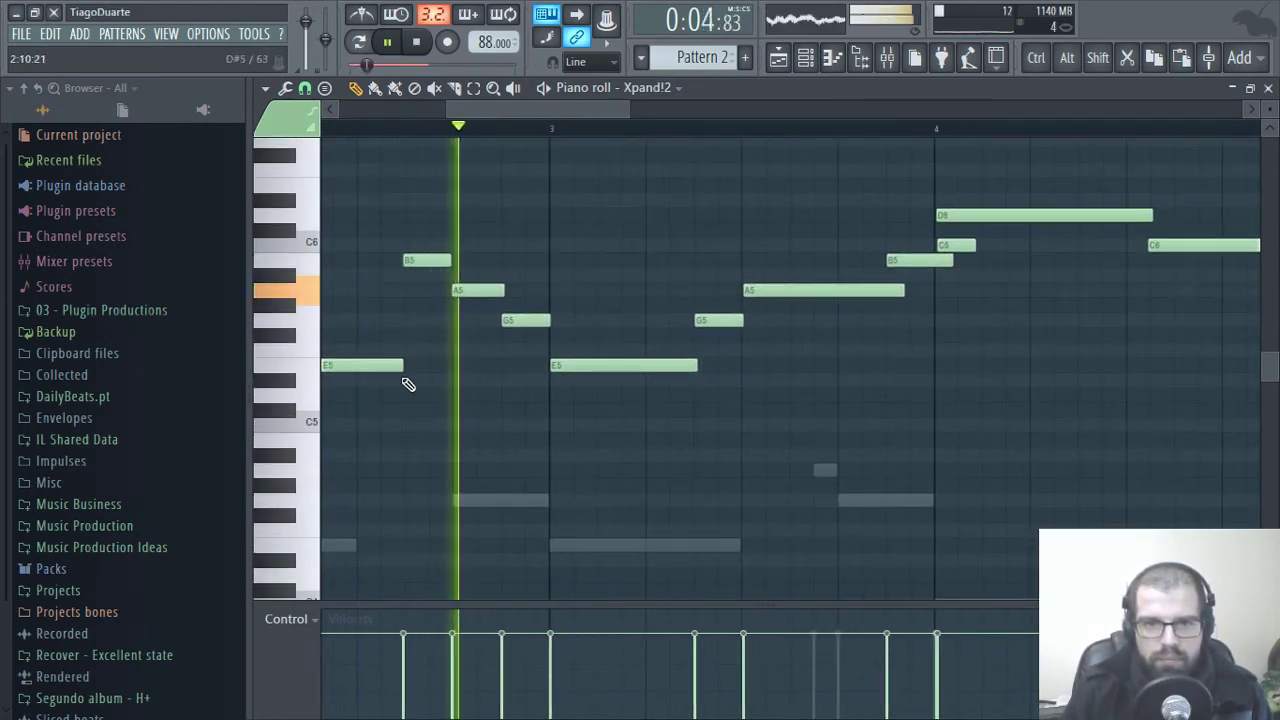
drag(657, 440, 428, 429)
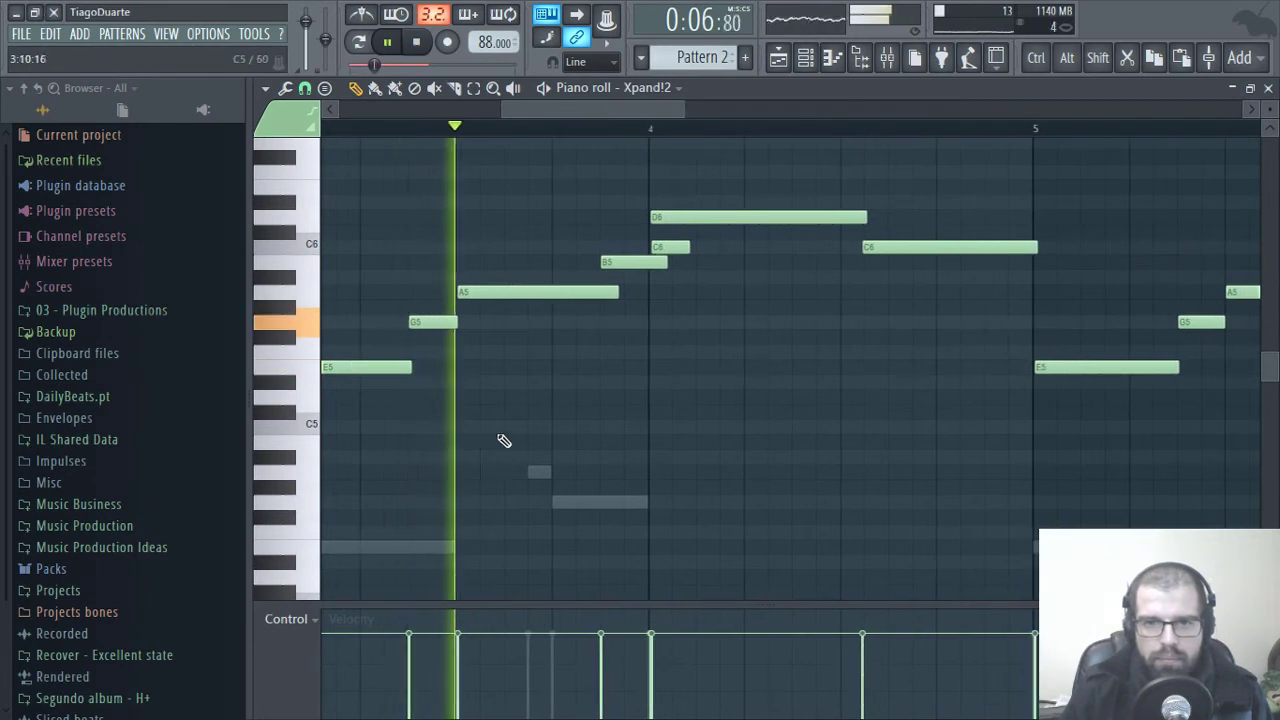
key(space)
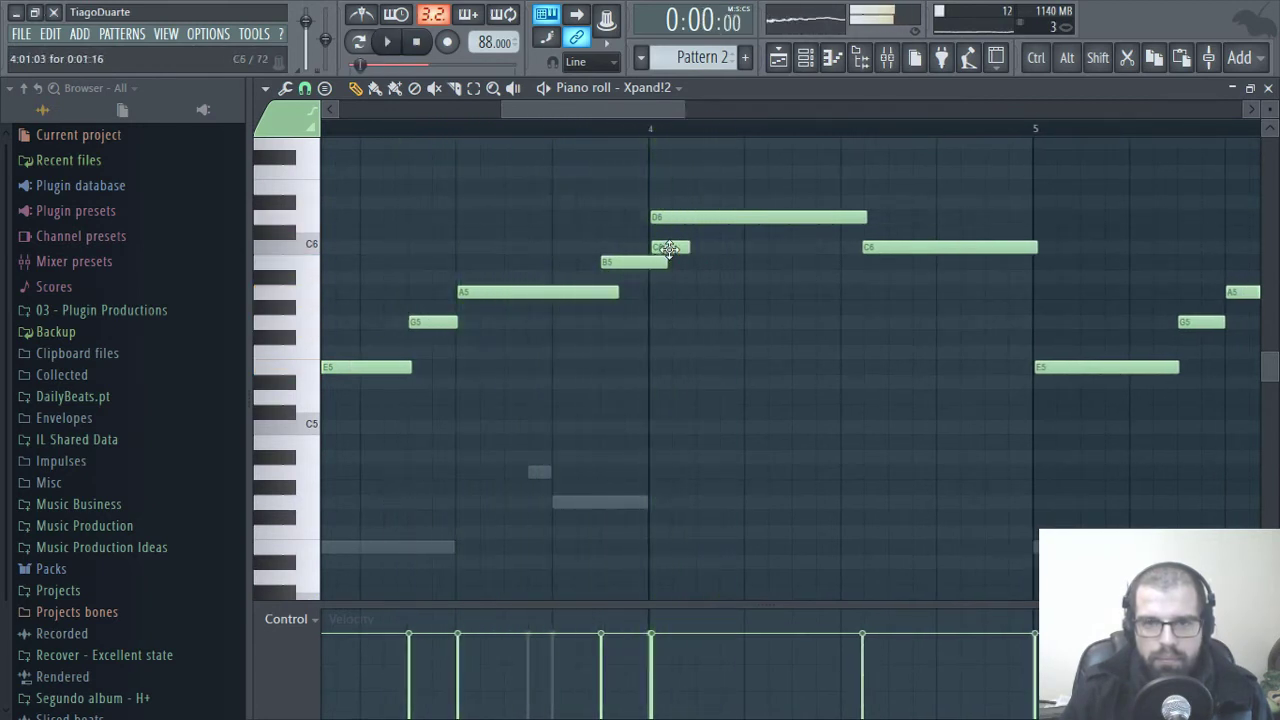
right_click(667, 248)
drag(680, 218, 683, 257)
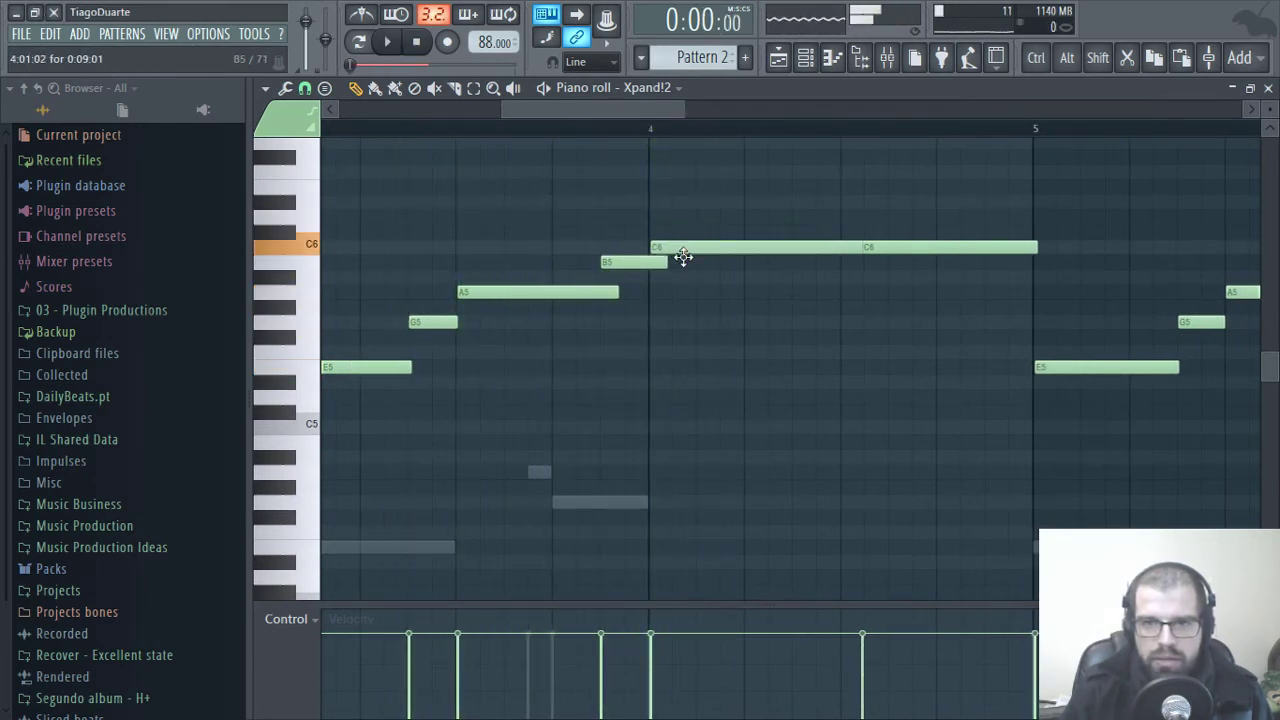
right_click(962, 248)
drag(866, 247, 1027, 257)
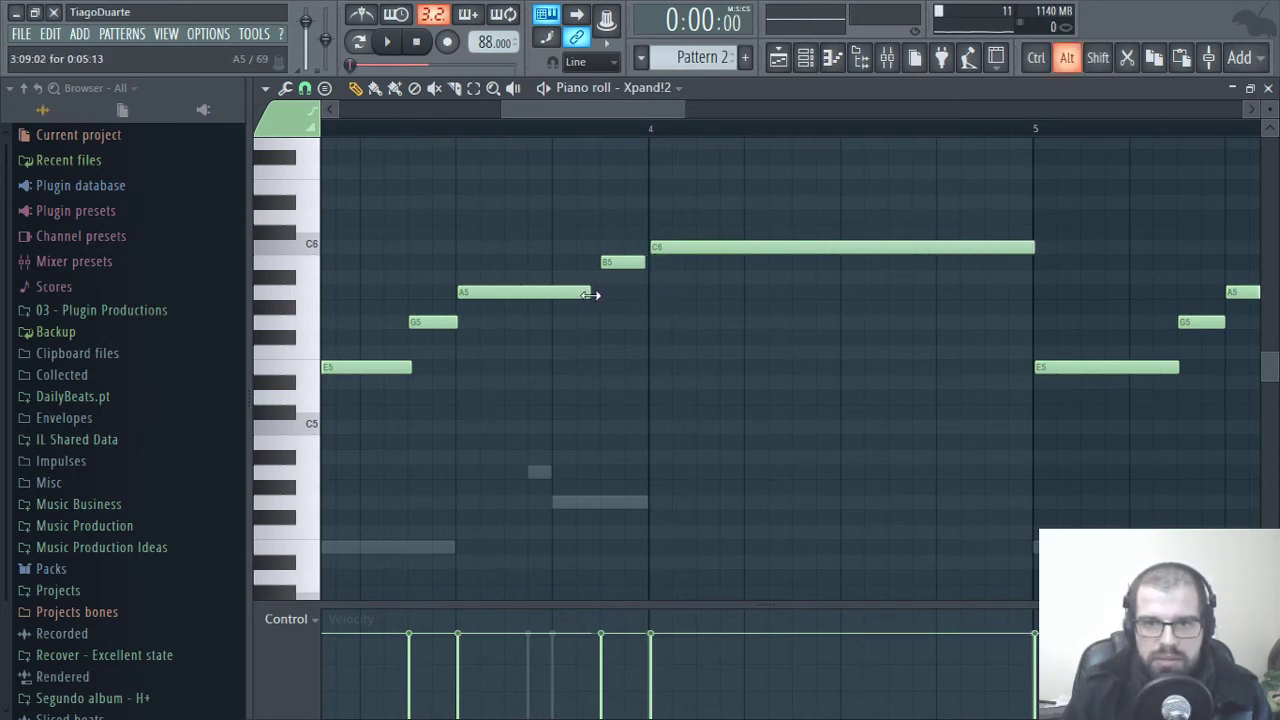
- Play the edited melody from the start and follow it through bar 4
key(space)
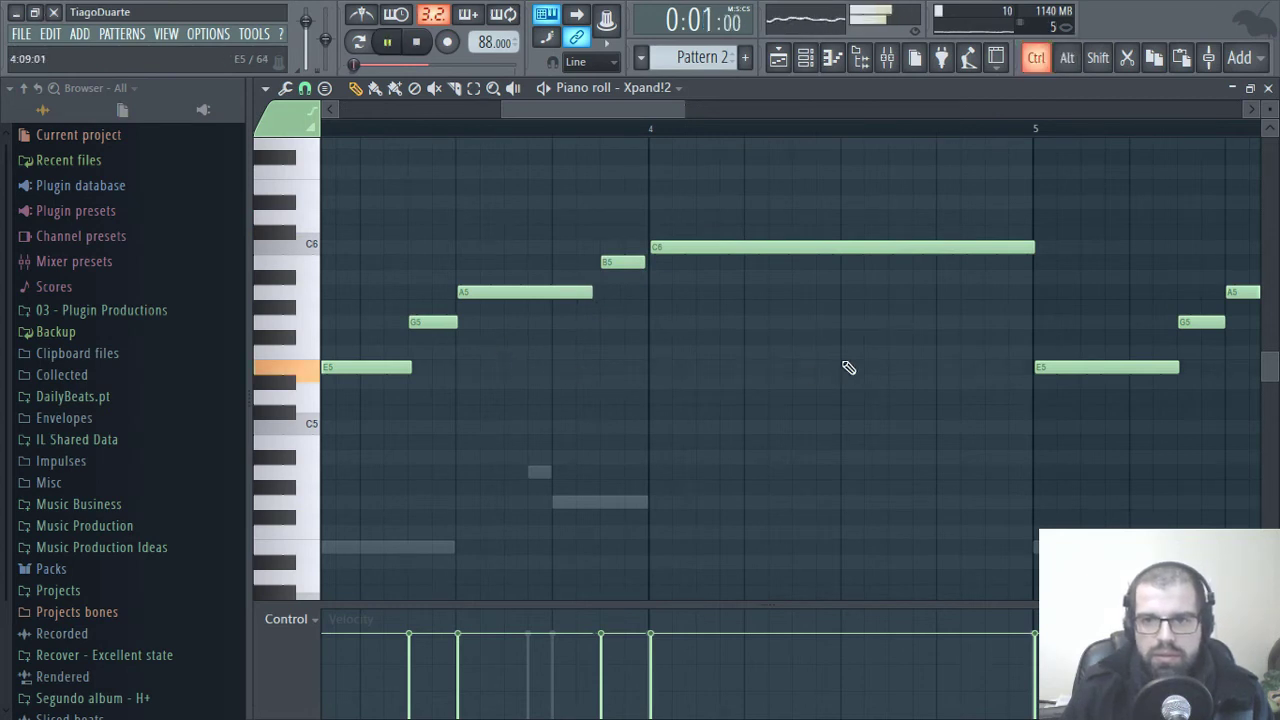
scroll(734, 391, down, 5)
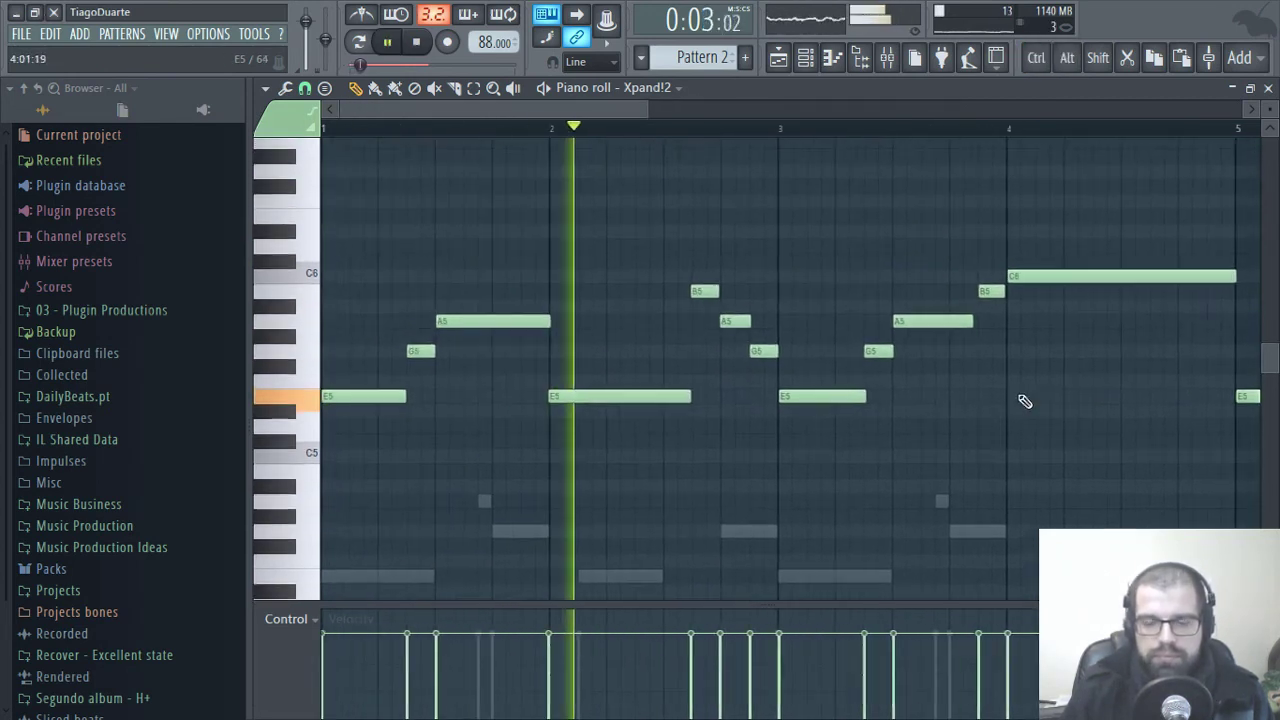
drag(1040, 417, 692, 414)
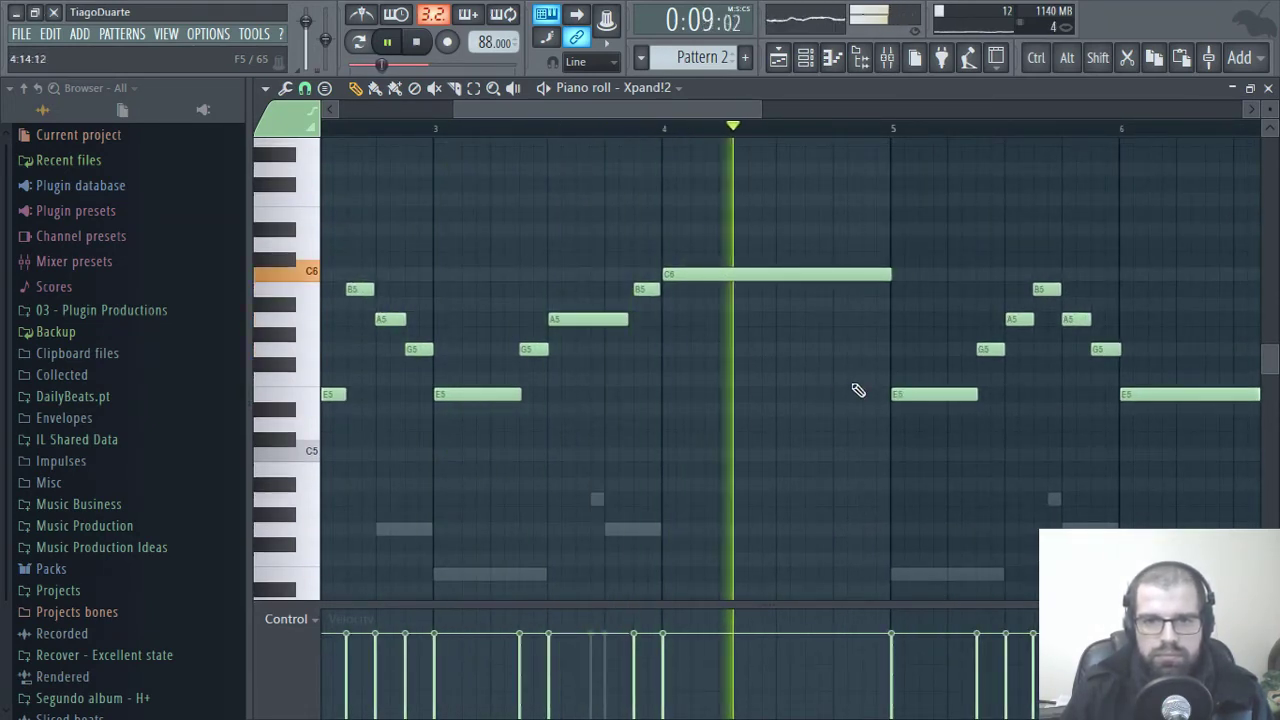
- Split the bar 4 C6 at mid-bar, raise its first half to D6, and play the change
scroll(777, 409, down, 3)
scroll(820, 394, up, 3)
key(space)
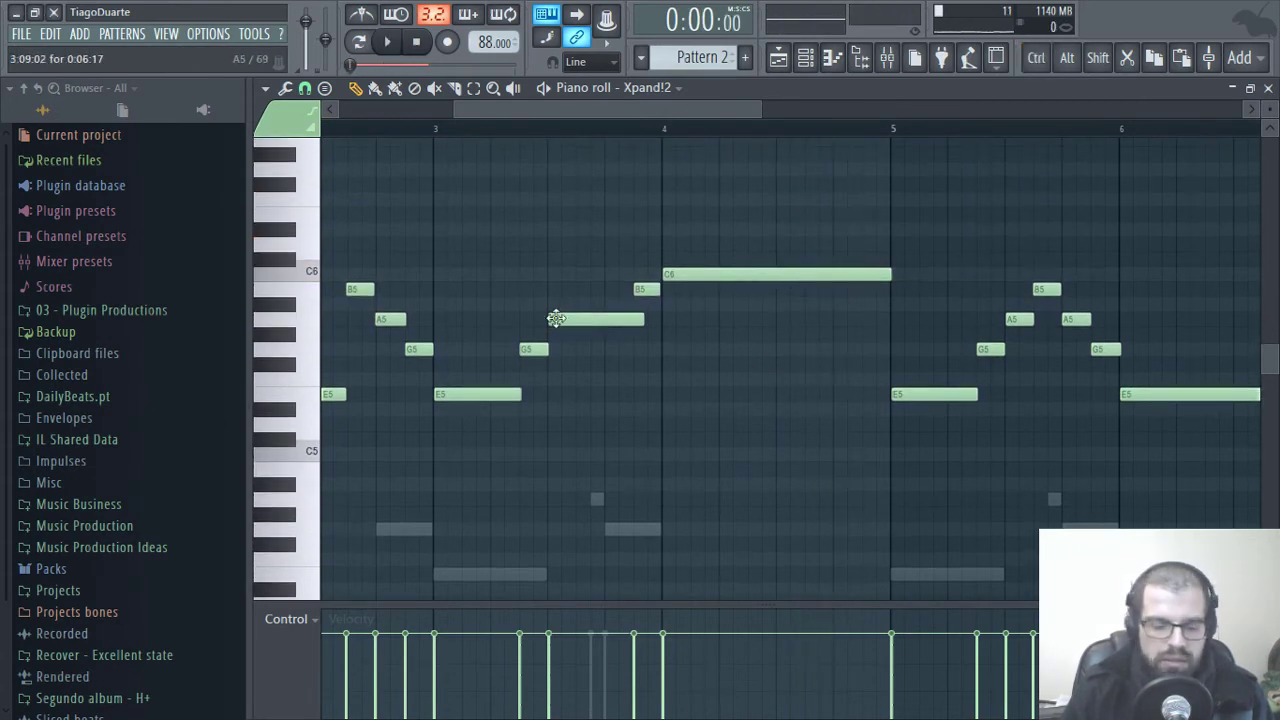
shift+click(777, 289)
drag(740, 277, 734, 241)
click(720, 356)
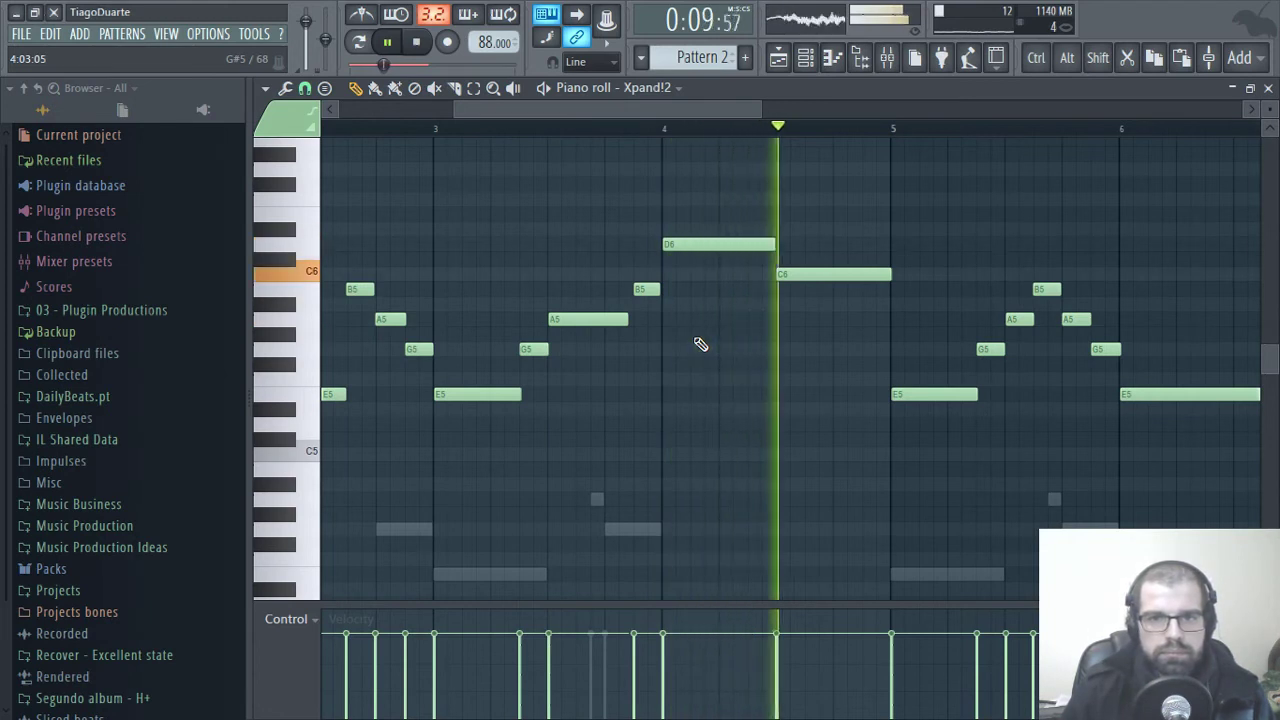
key(space)
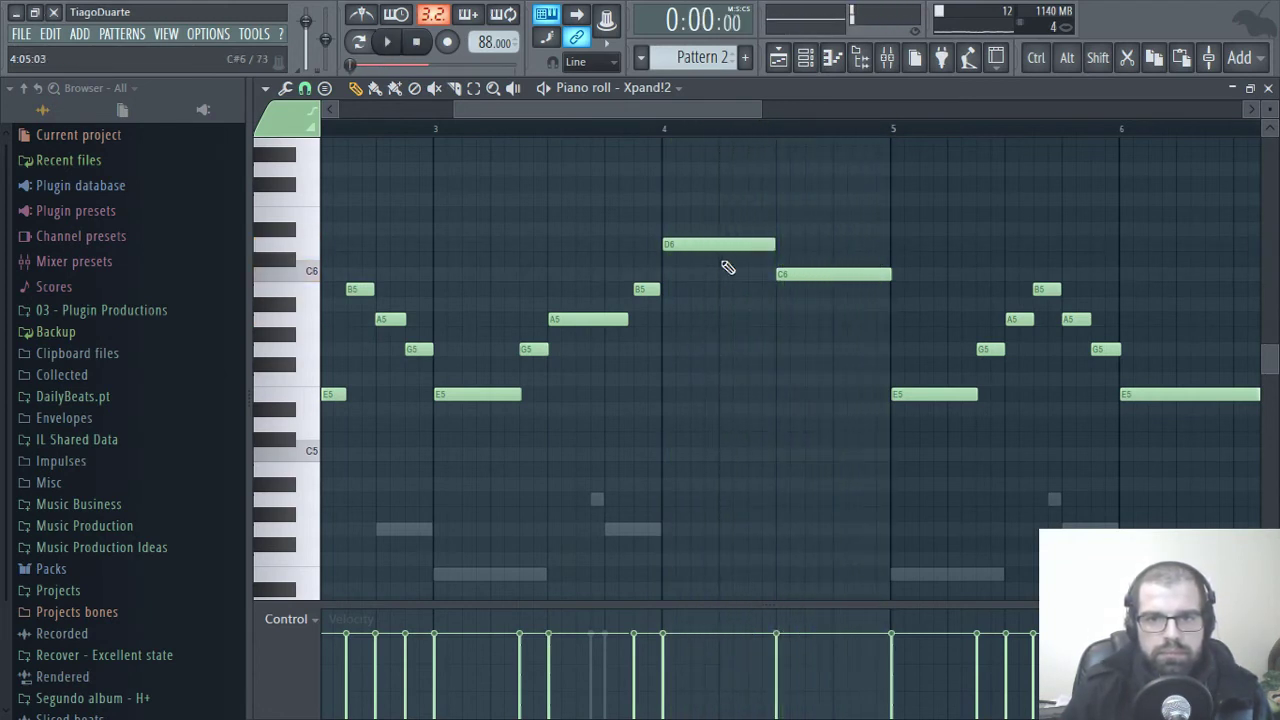
- In bar 4, start the C6 an eighth note earlier, trim the D6 to meet it, and extend the C6 towards the bar end
click(668, 133)
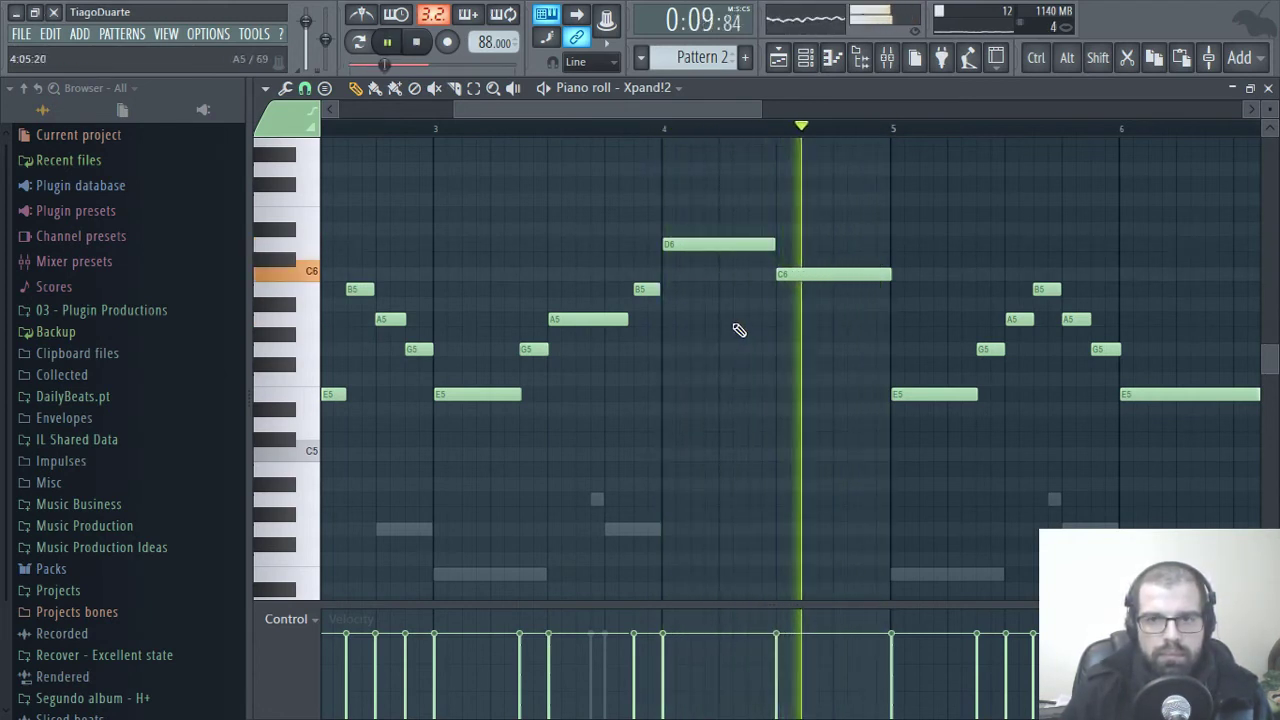
key(space)
drag(826, 274, 797, 280)
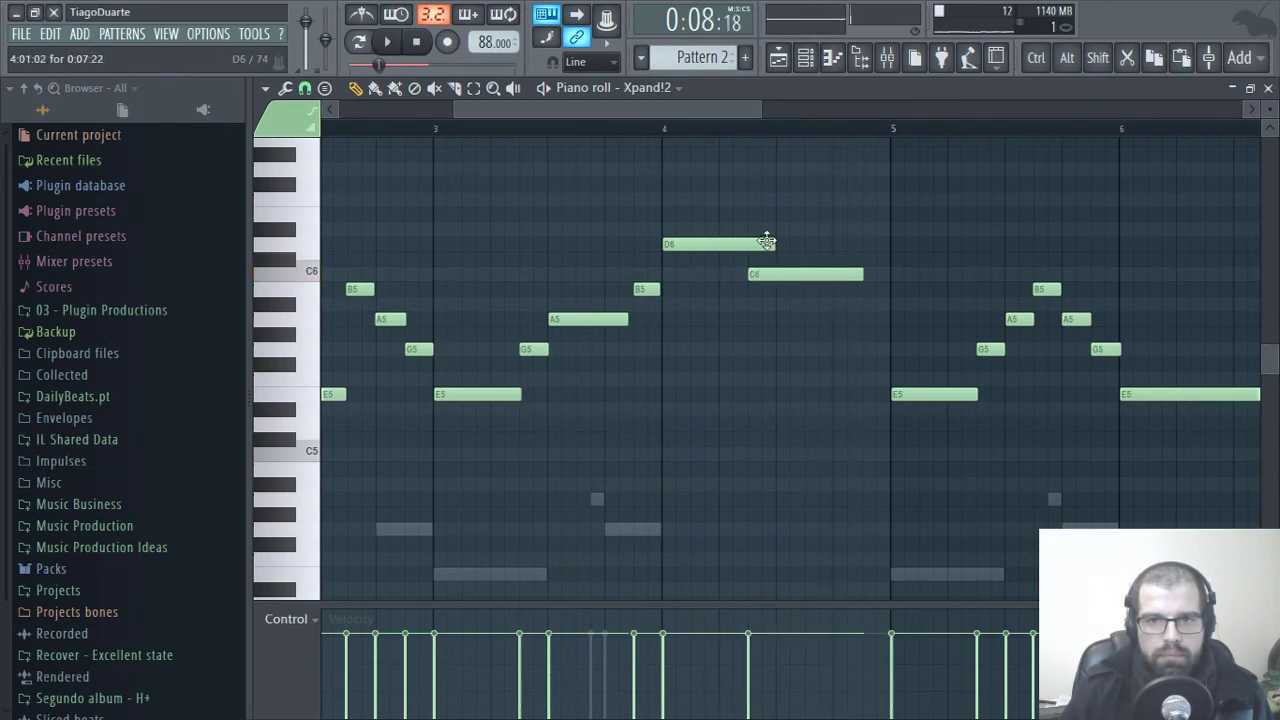
key(space)
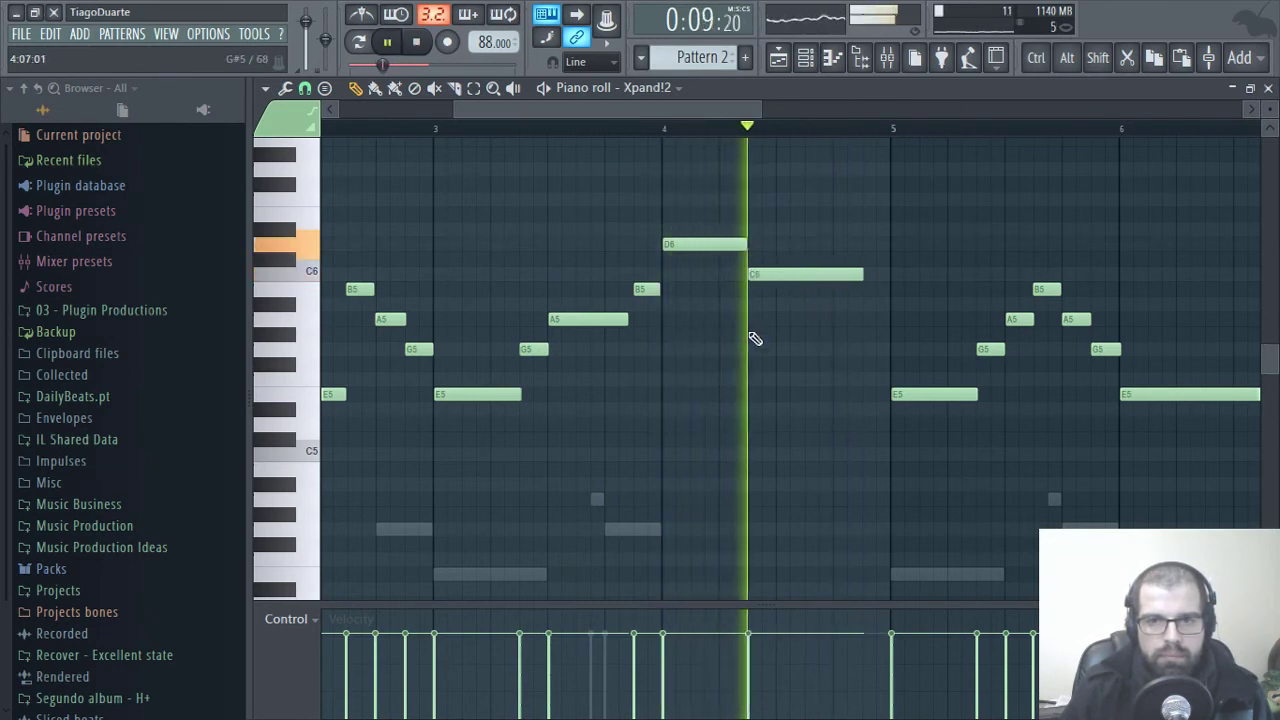
drag(862, 274, 888, 274)
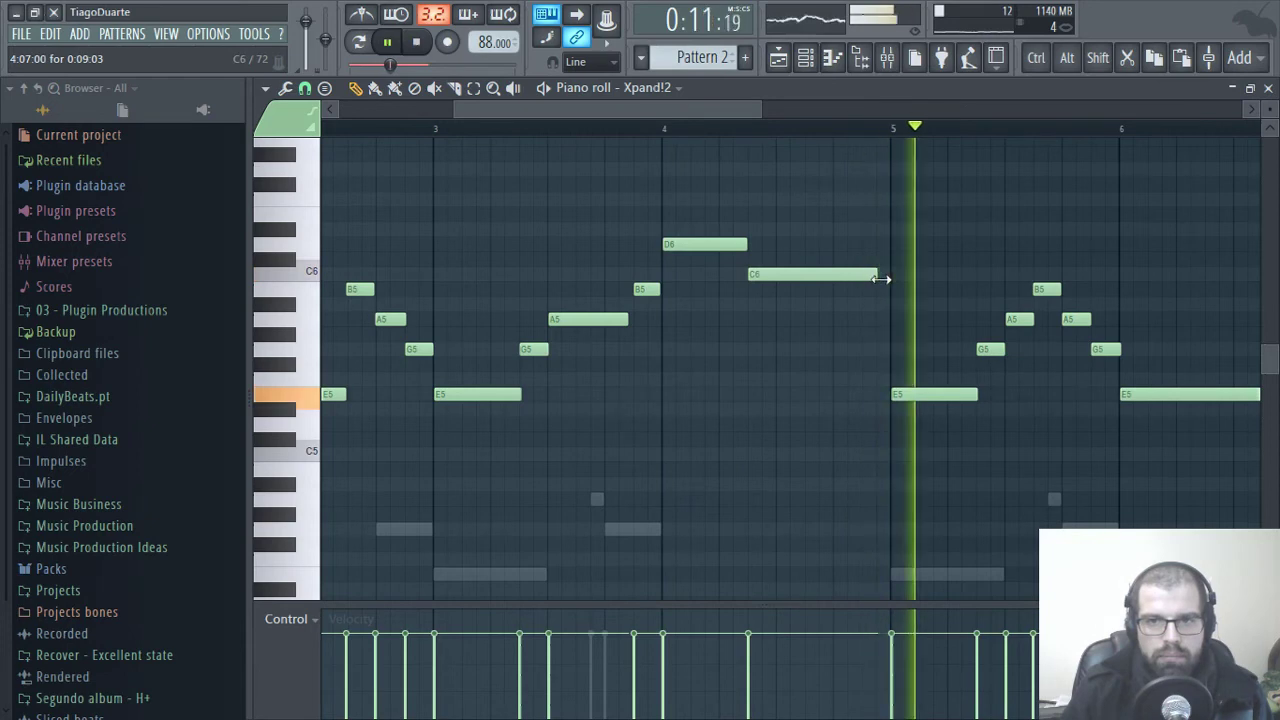
- Shift the B5, A5, G5 run ending bar 6 and its following E5 one step later, trimming the overlaps so E5 starts bar 7
drag(1022, 390, 577, 400)
scroll(643, 429, up, 4)
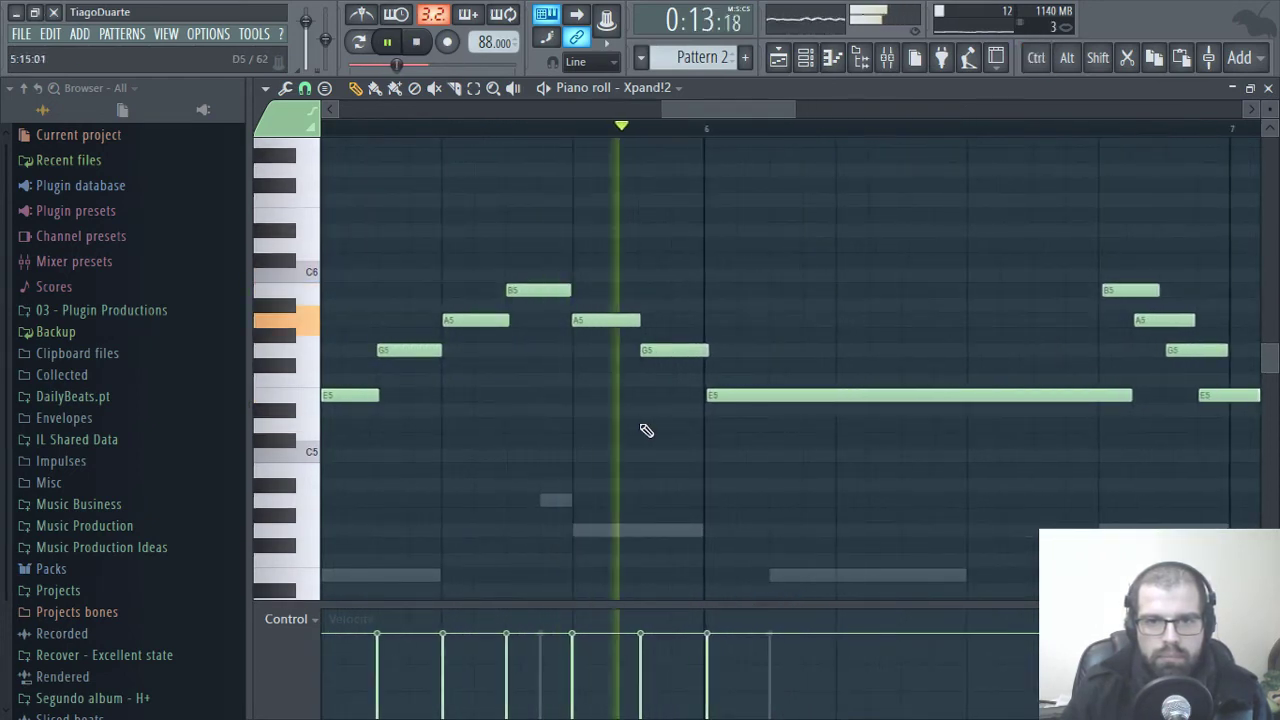
drag(826, 443, 530, 449)
drag(928, 467, 660, 466)
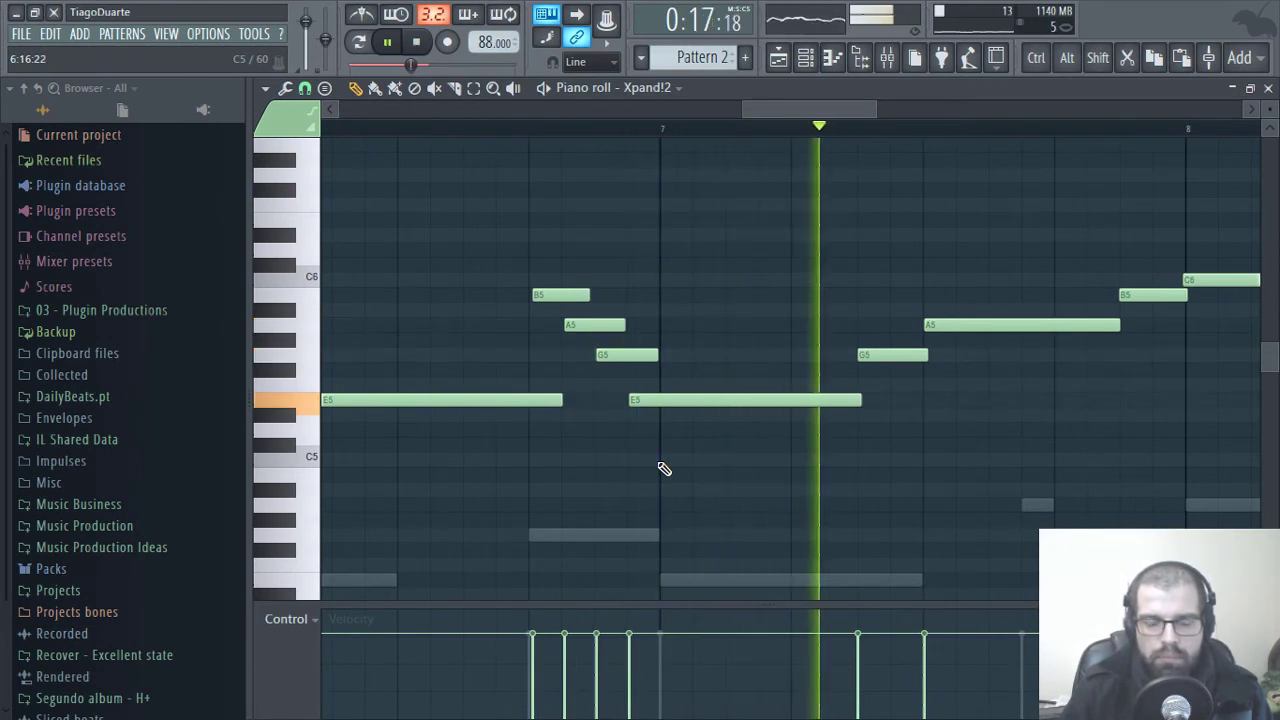
key(space)
drag(676, 400, 595, 297)
click(708, 345)
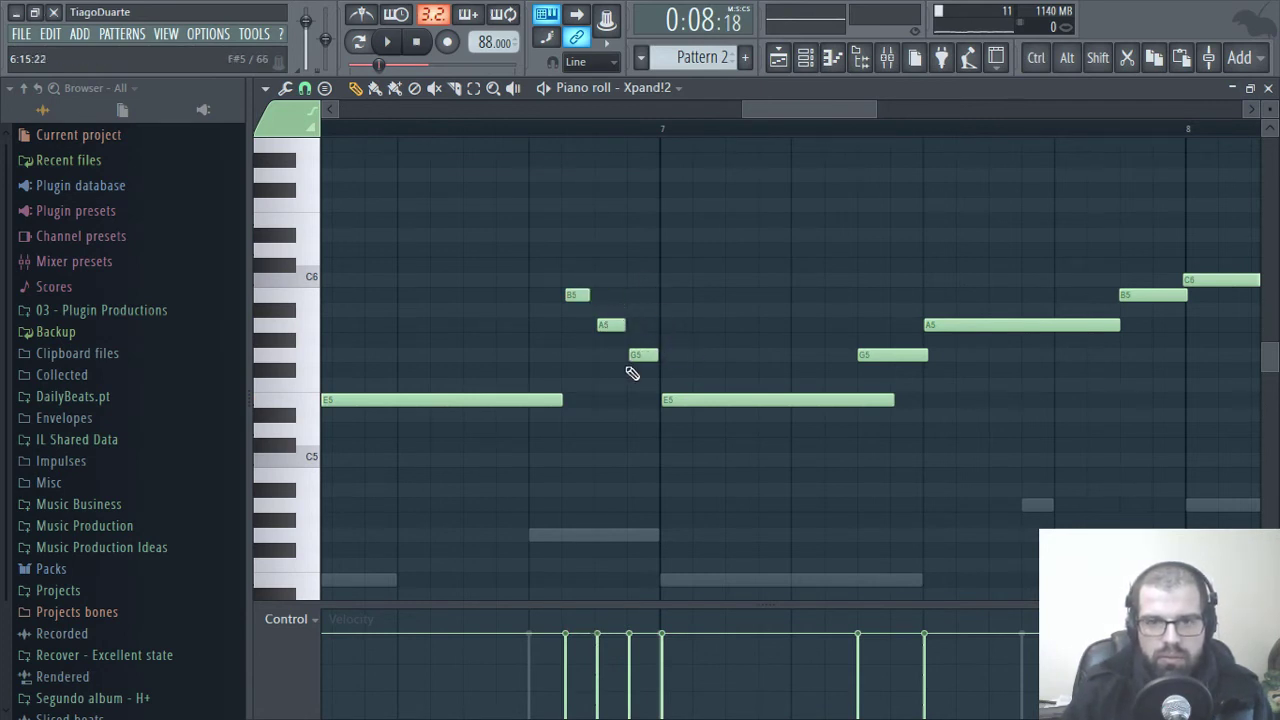
- Play through bars 6 to 8 and lower the long note filling bar 8 to A5
scroll(645, 410, down, 2)
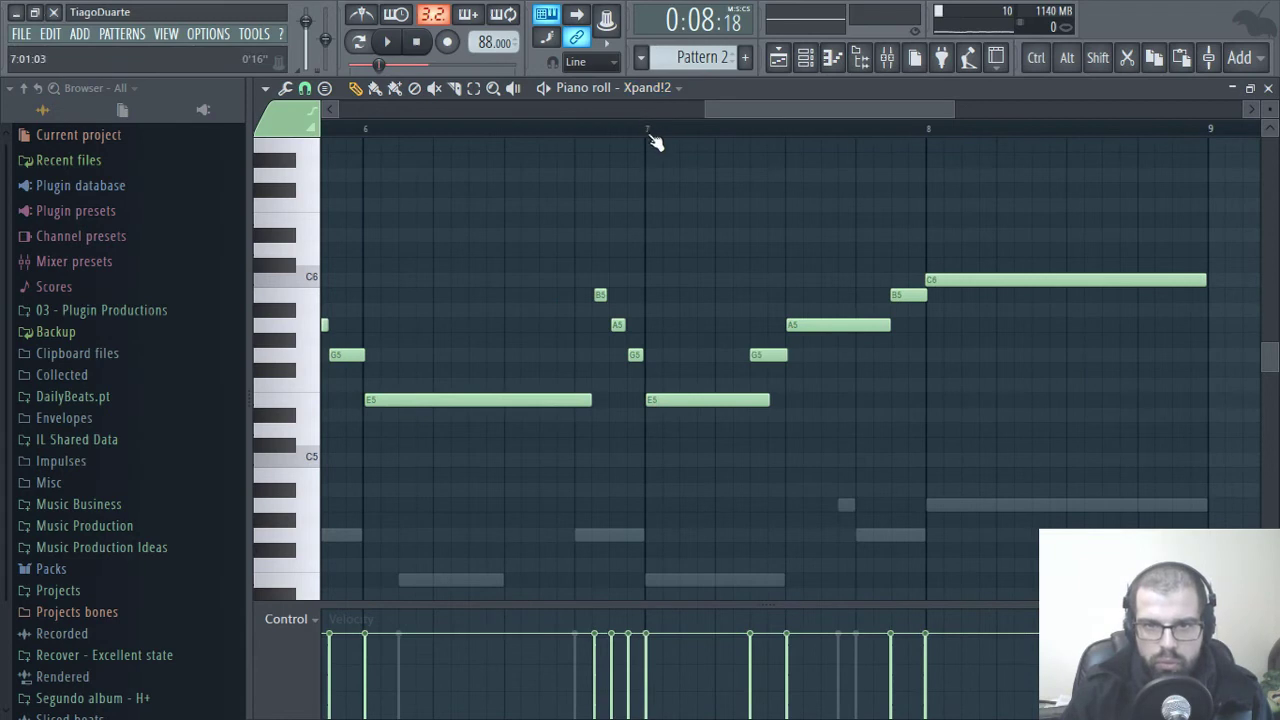
key(space)
scroll(646, 400, up, 1)
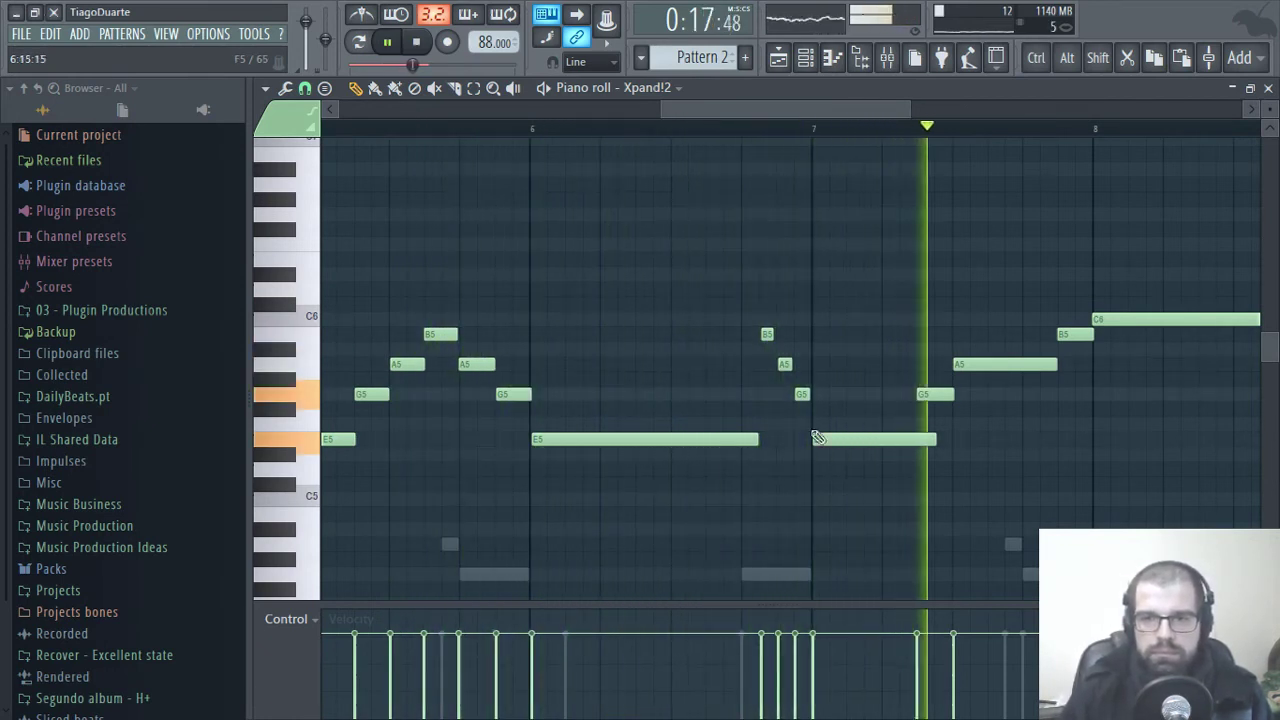
drag(996, 425, 704, 446)
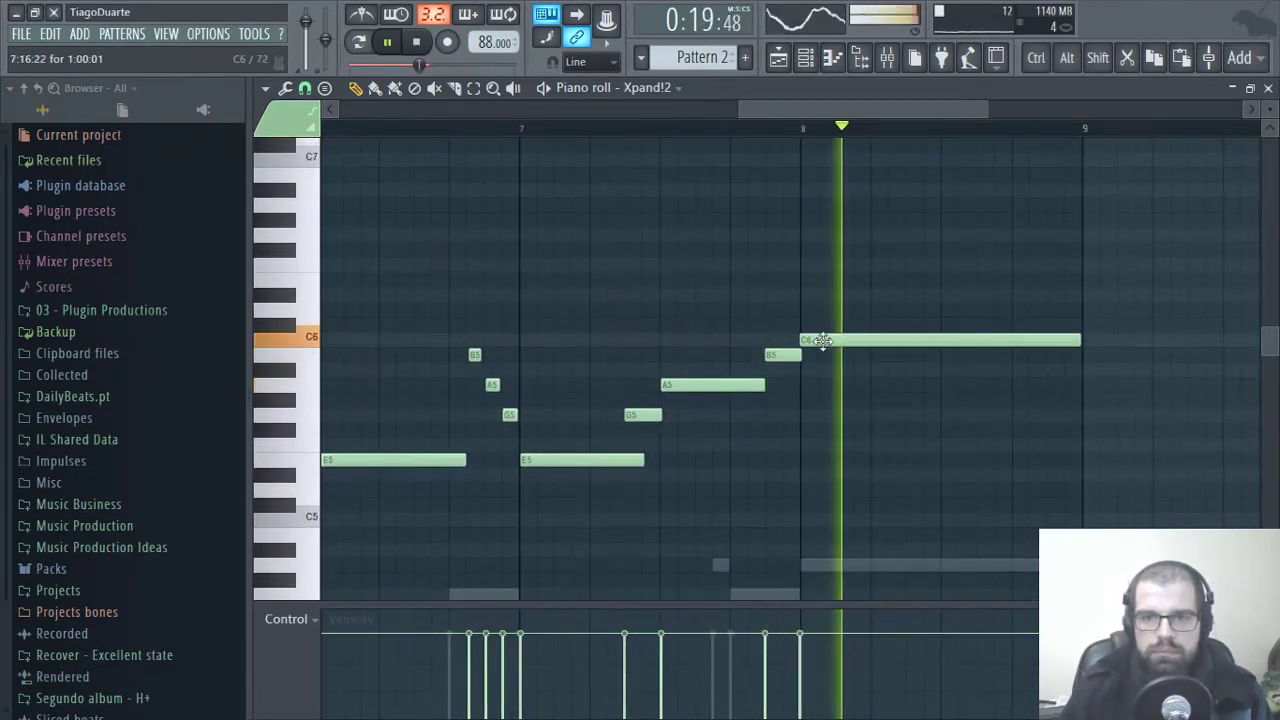
key(space)
drag(822, 340, 831, 400)
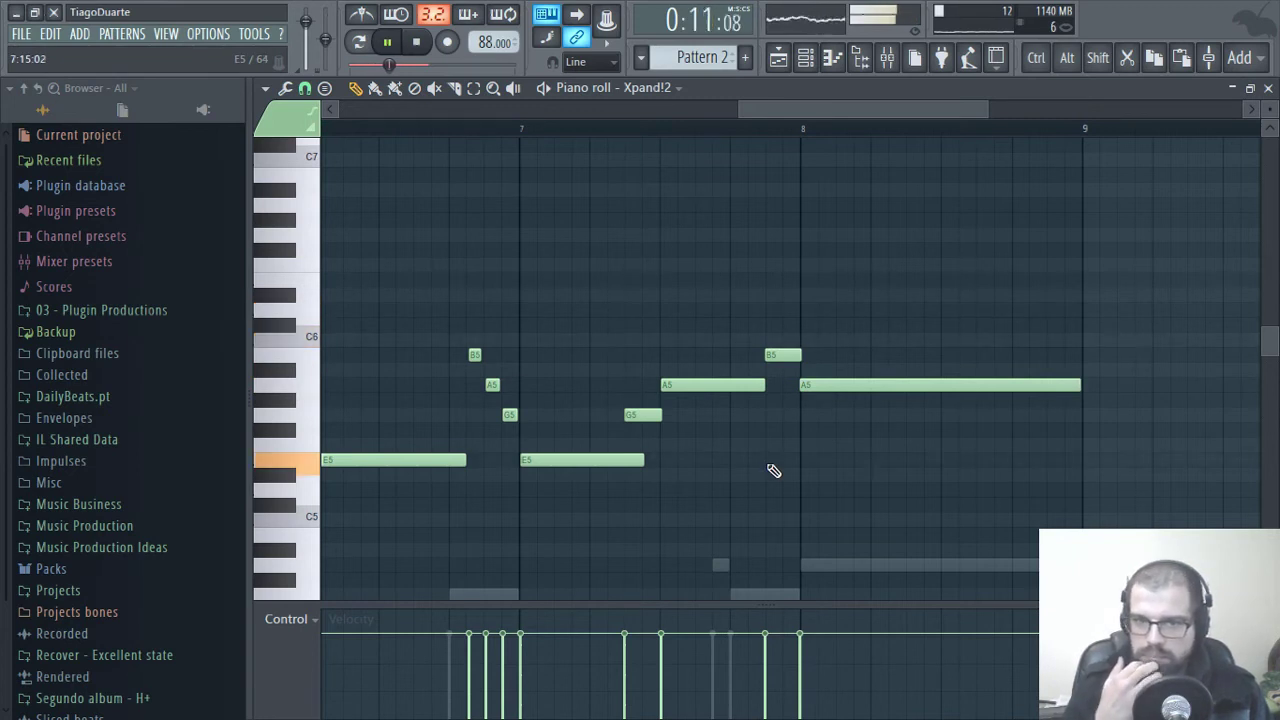
- Lengthen the closing B5, A5, G5 run of bar 6, move it one step earlier, trim the preceding E5, and play the result
scroll(572, 410, down, 4)
scroll(531, 417, up, 3)
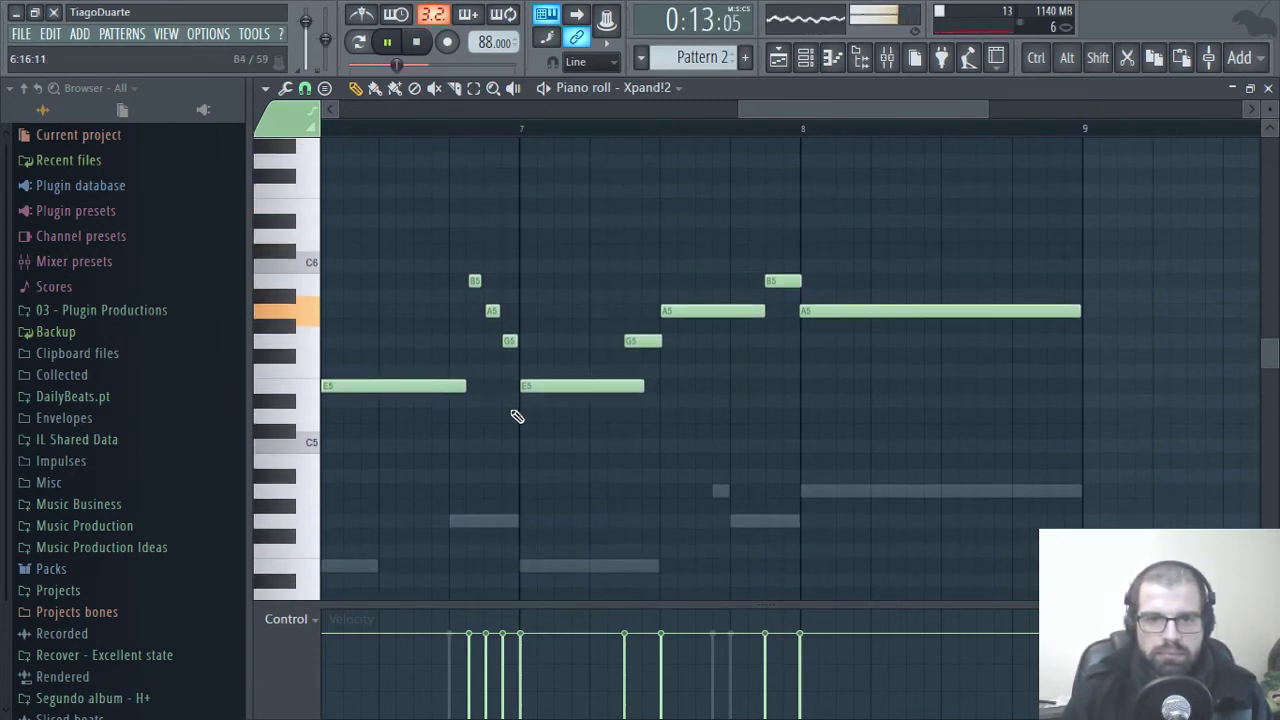
drag(523, 393, 499, 313)
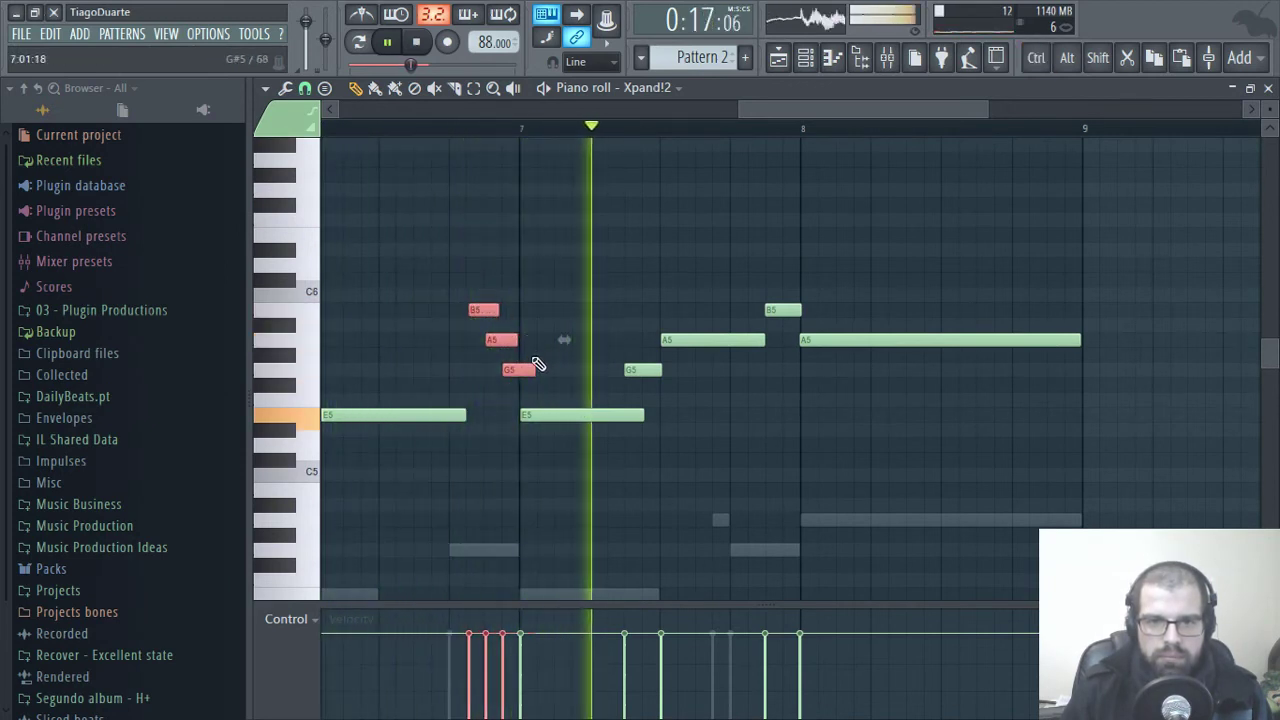
key(space)
drag(520, 370, 503, 370)
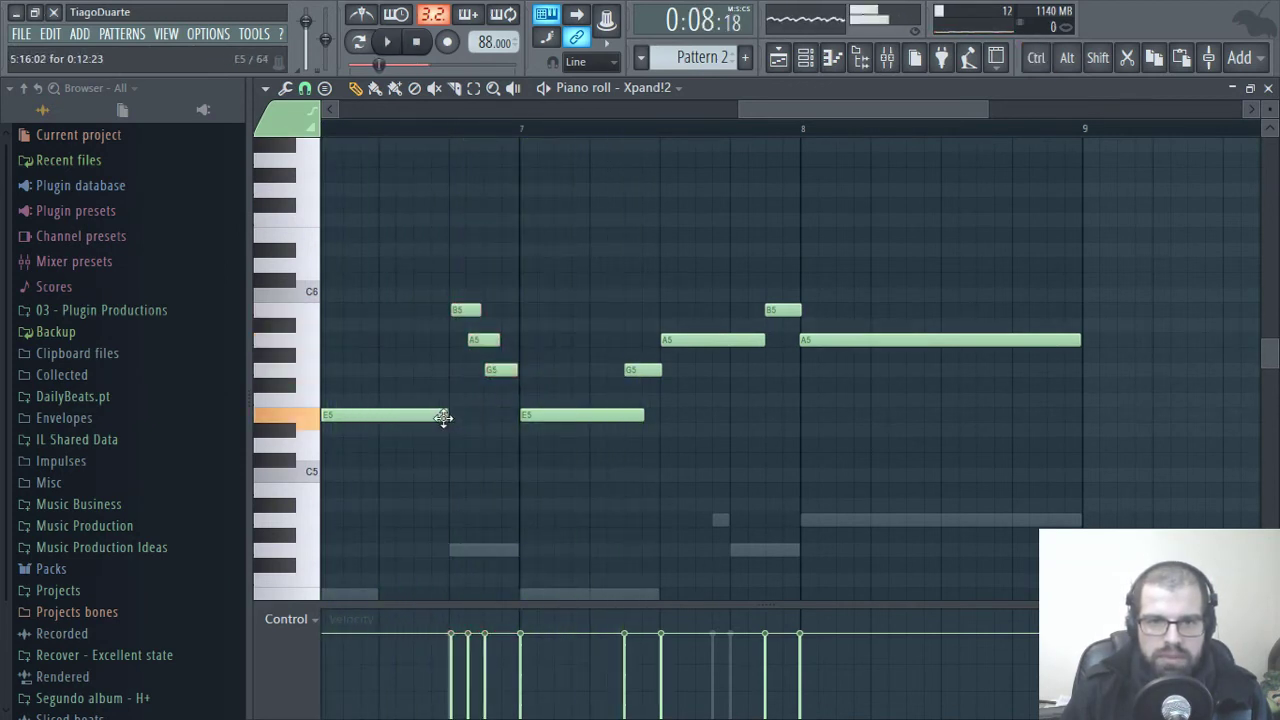
scroll(686, 349, left, 4)
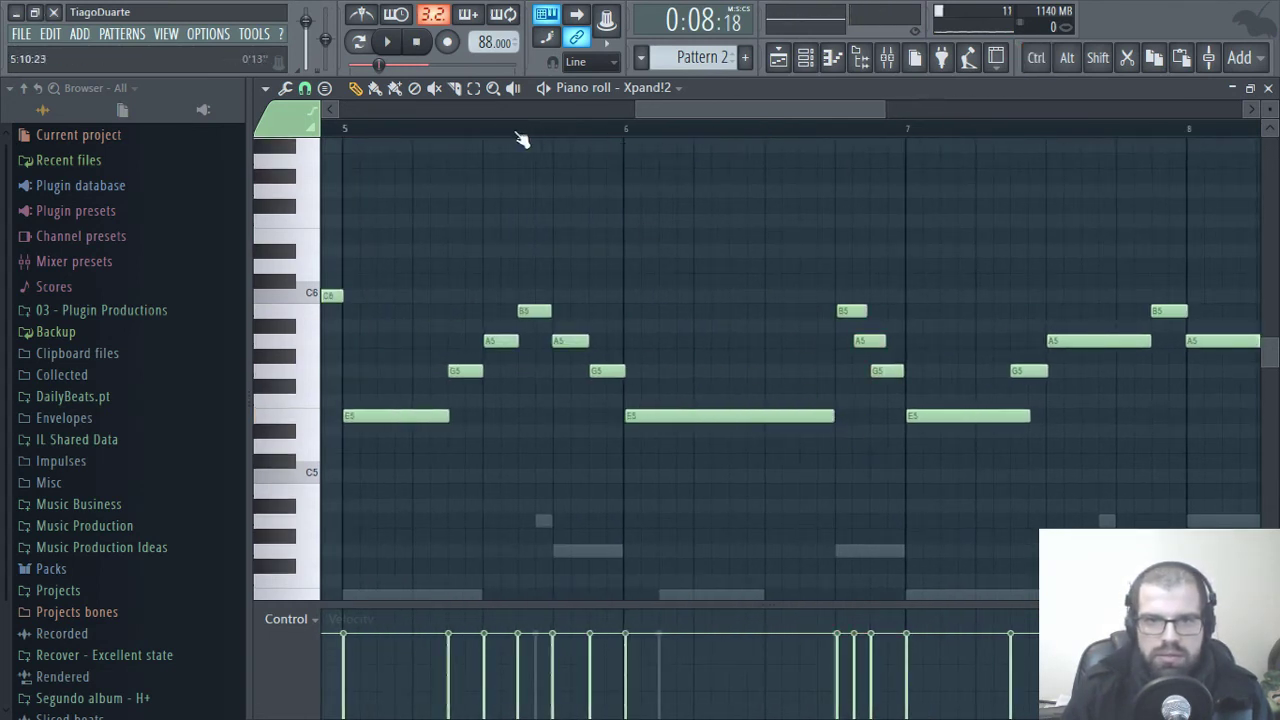
key(space)
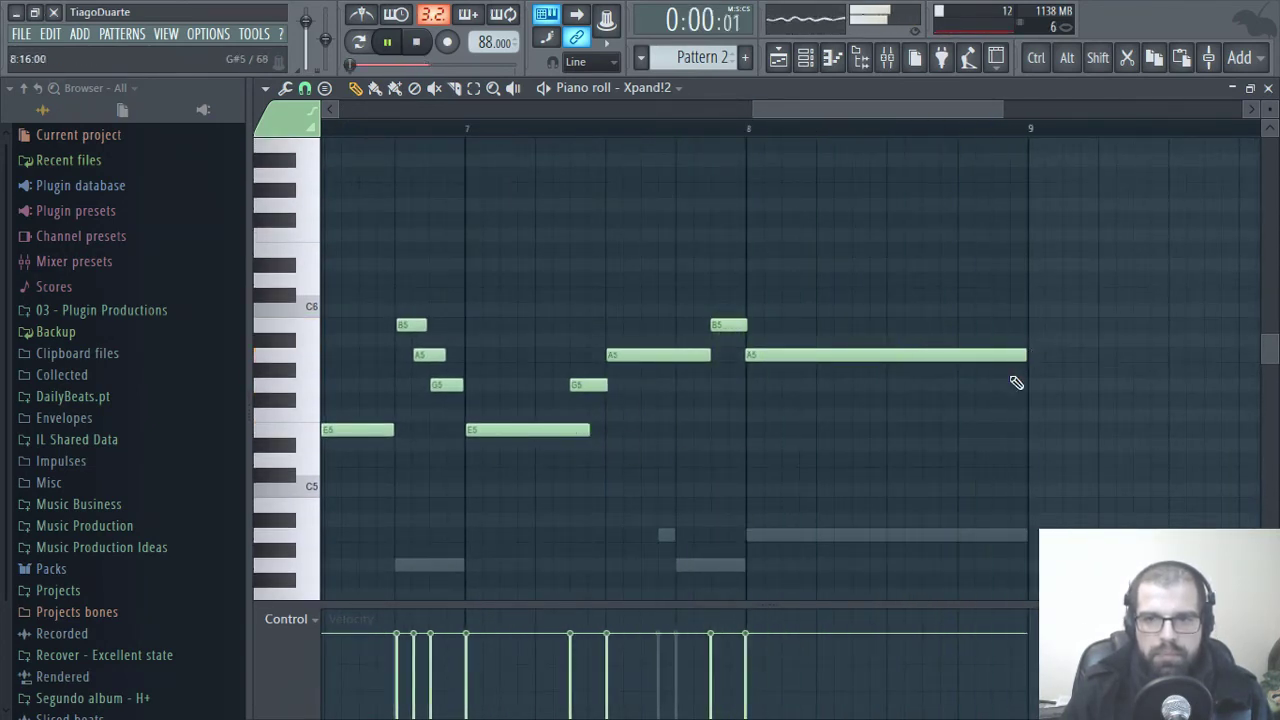
ctrl+right_click(831, 445)
- Rename mixer insert 7 as Epiano and lower its fader to about -1.9 dB
key(F7)
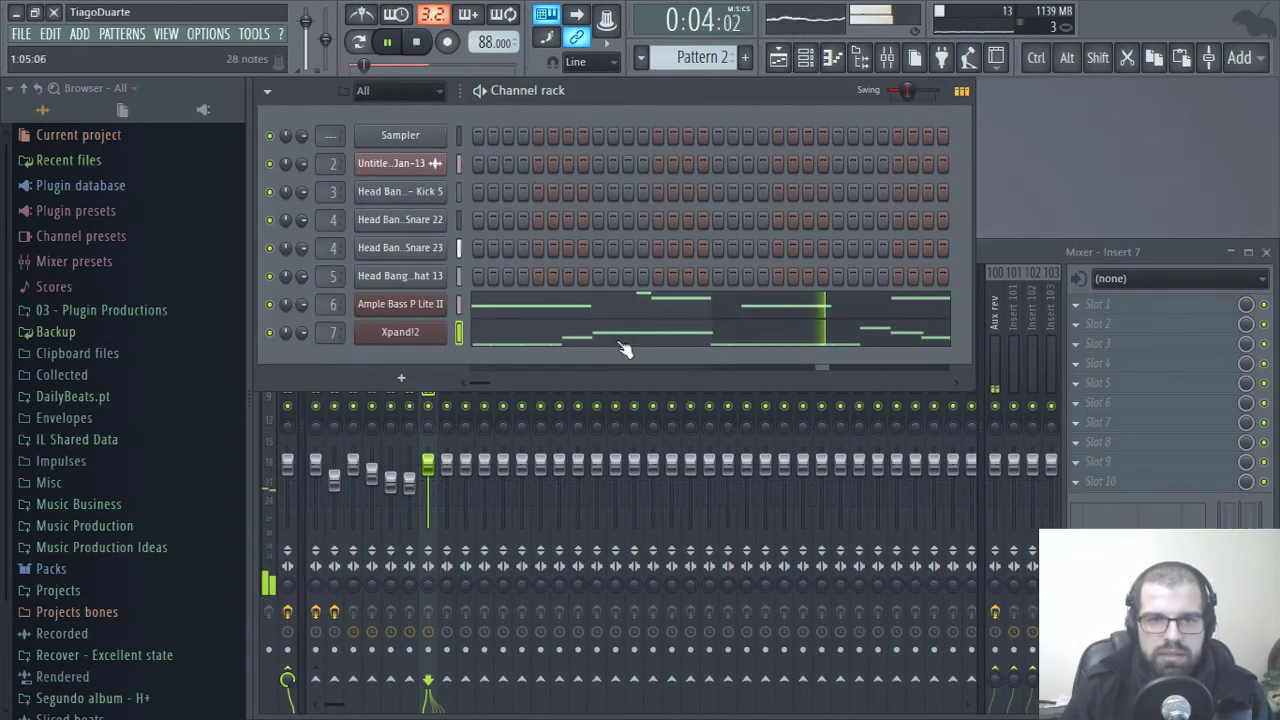
click(1022, 254)
double_click(428, 318)
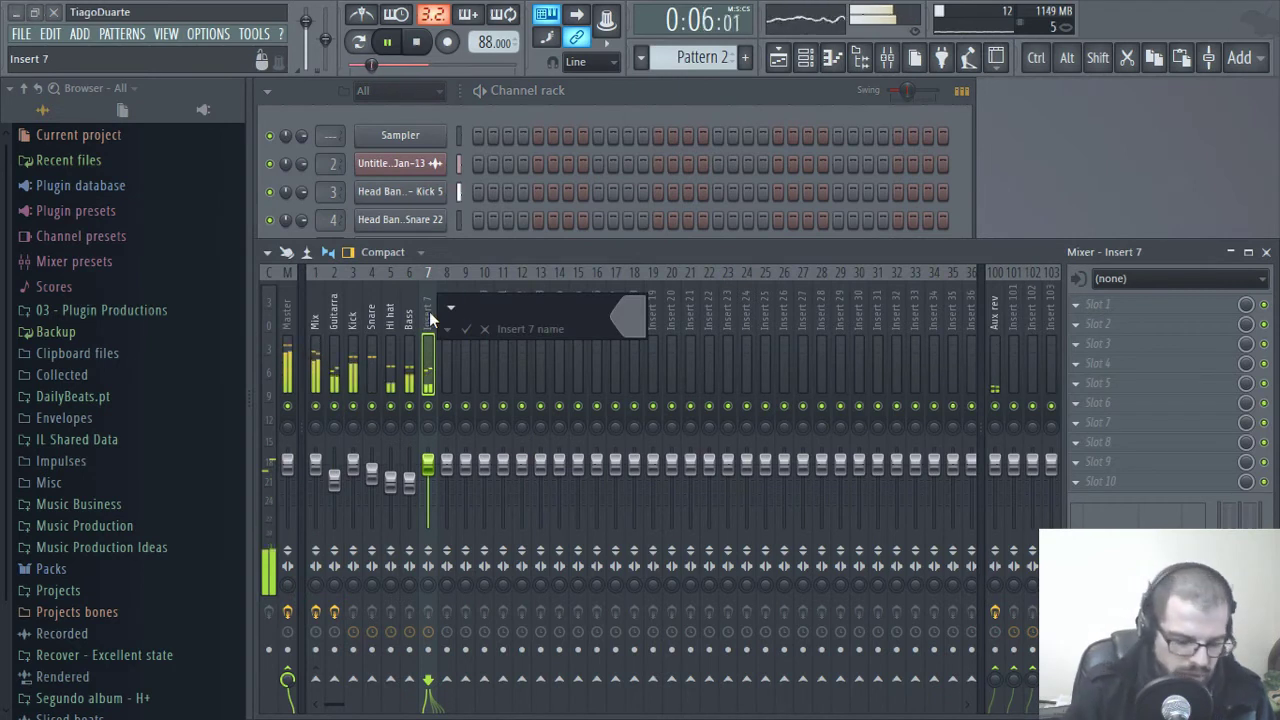
text(Epiano)
key(Return)
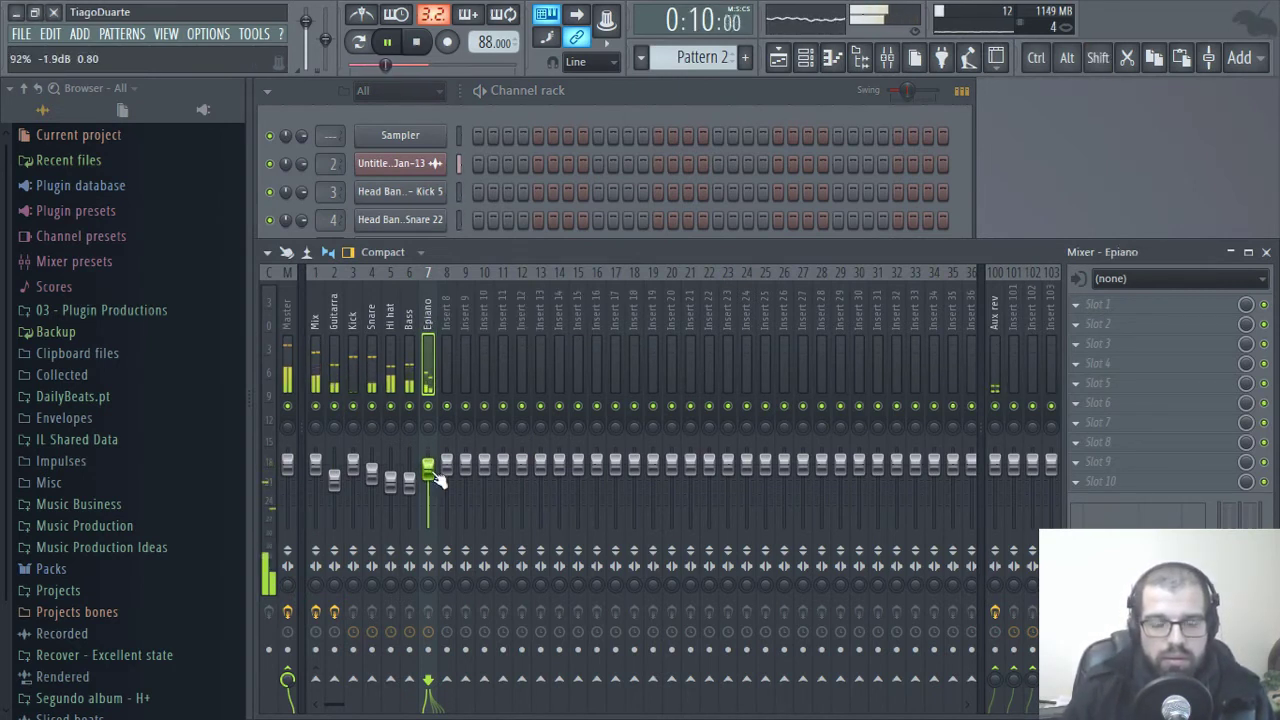
- Route the Epiano insert to the Mix track only
right_click(321, 690)
click(382, 655)
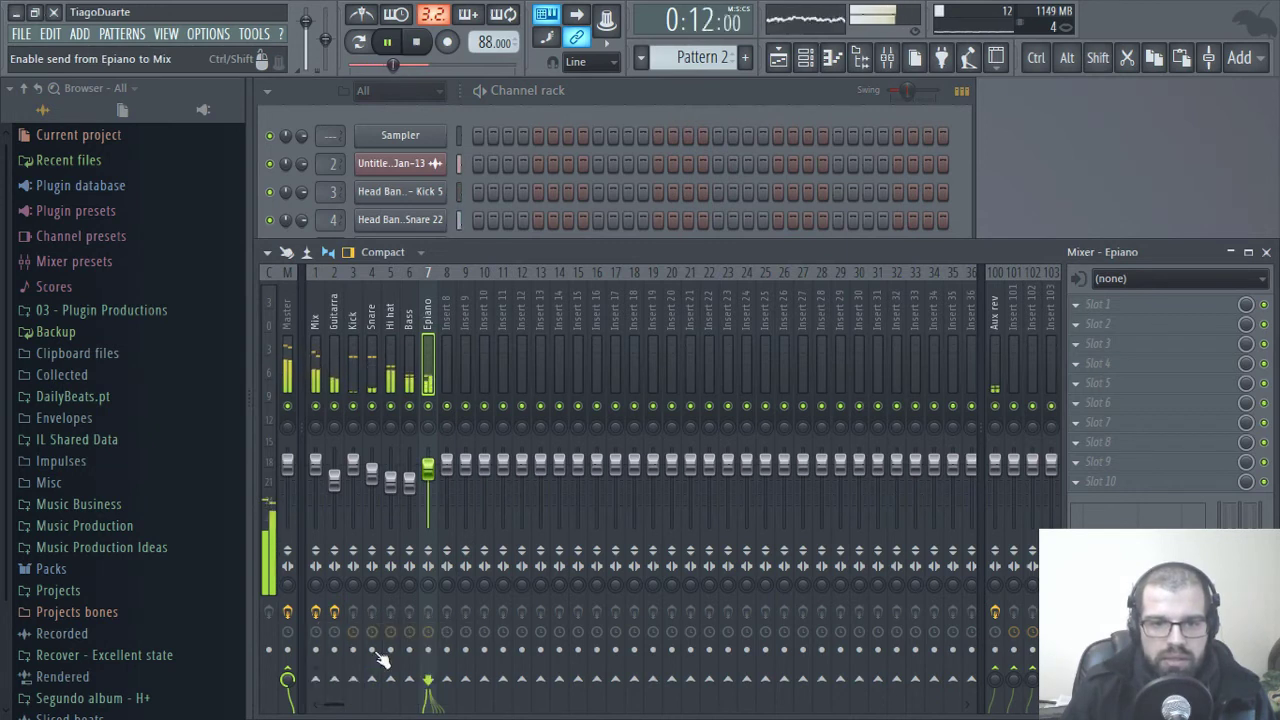
click(316, 310)
click(432, 304)
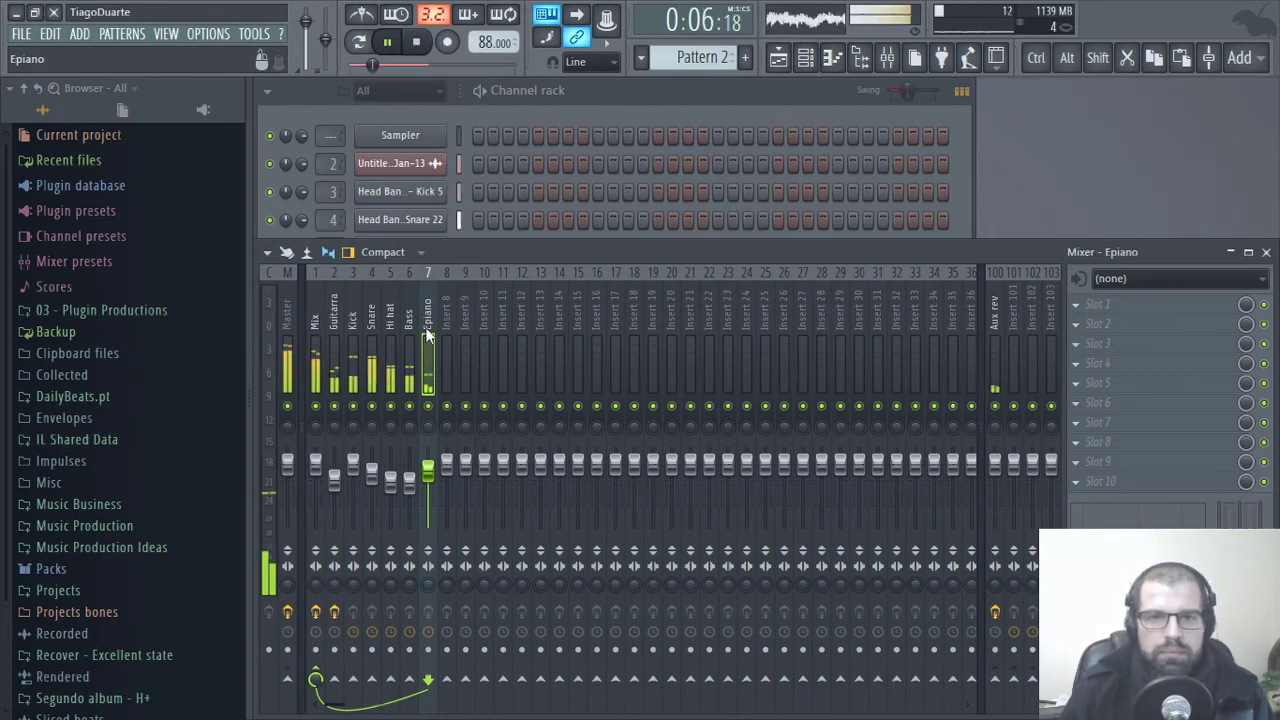
- Delete the unused Sampler channel from the channel rack
click(618, 97)
click(389, 144)
key(alt+Delete)
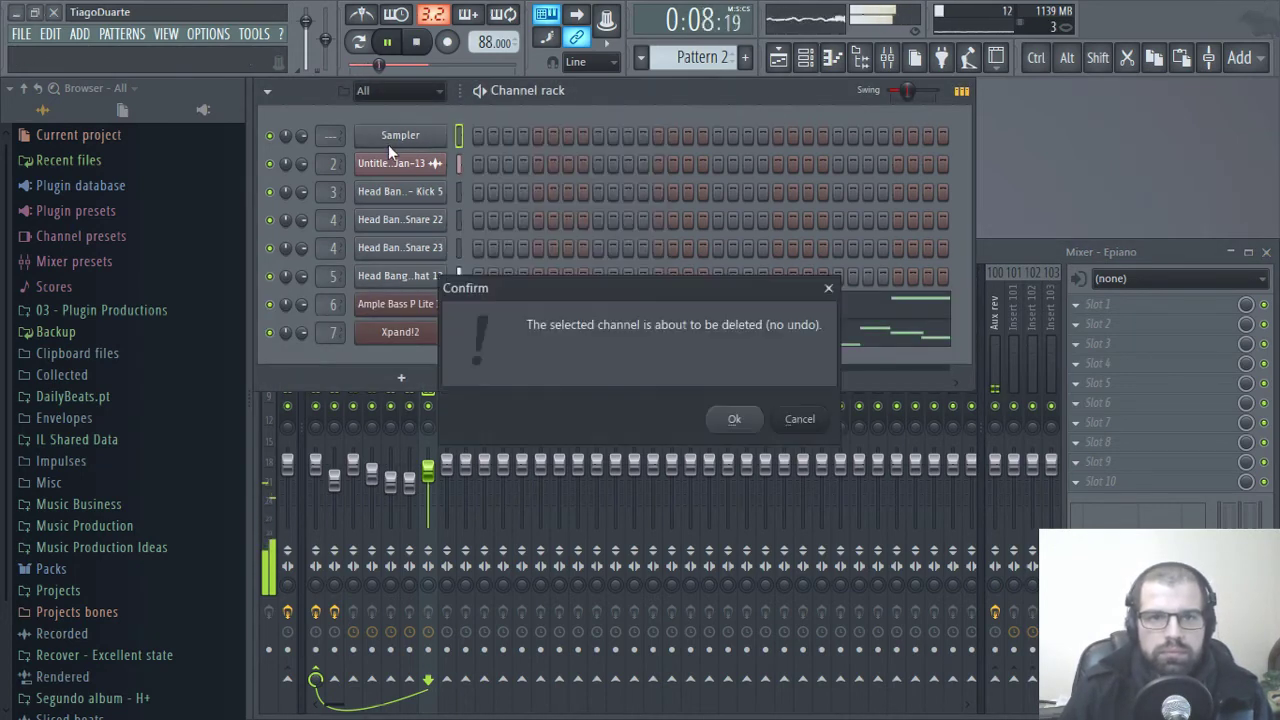
key(Return)
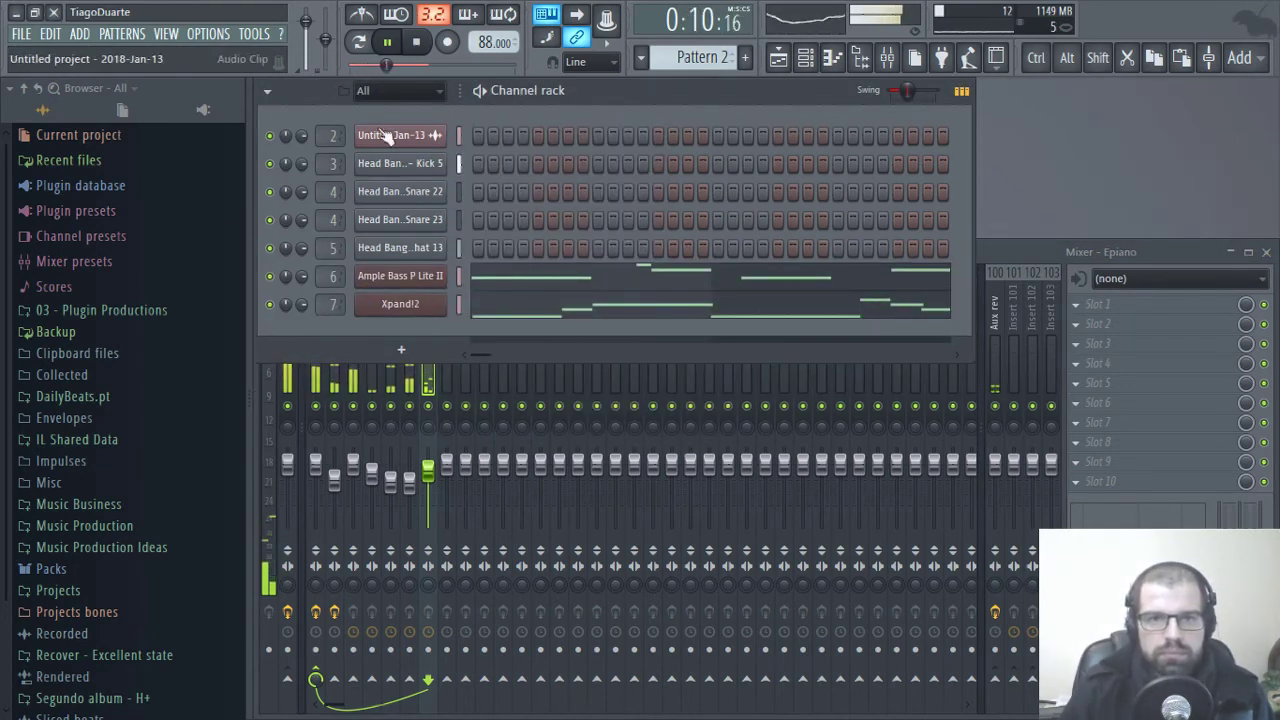
- Rename the recorded guitar's audio clip channel as Guitarra
middle_click(403, 138)
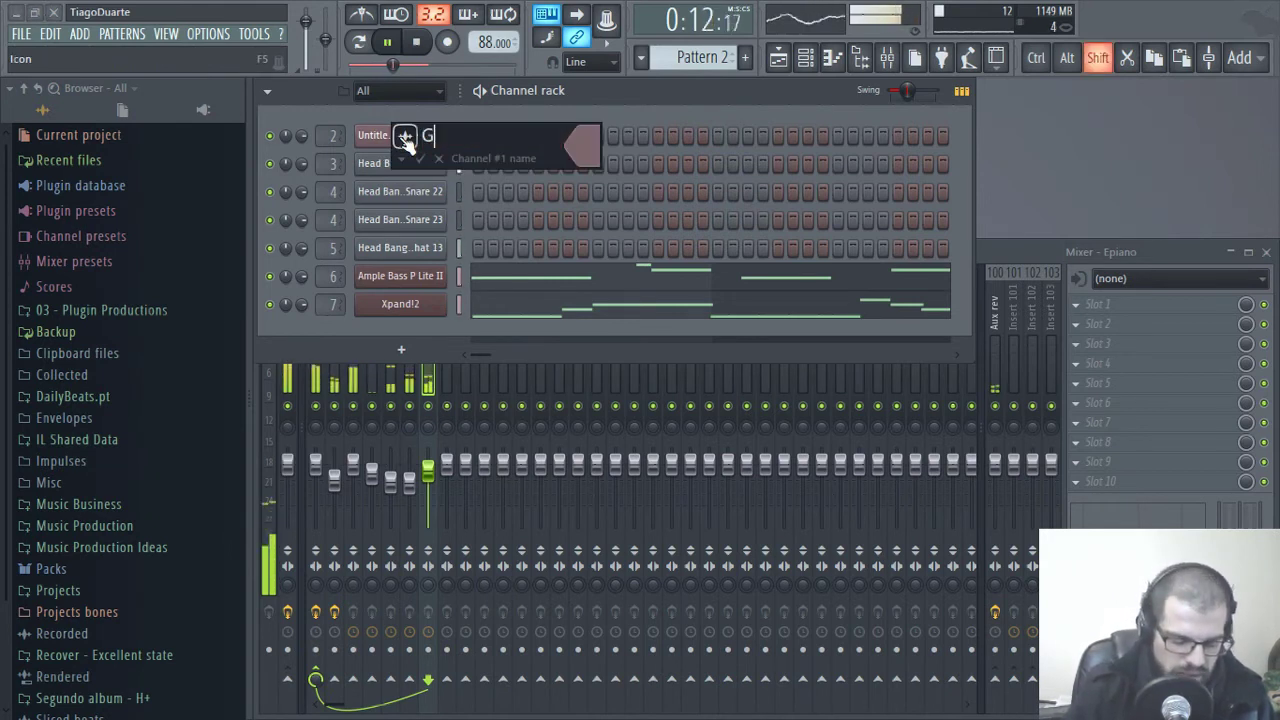
text(Guitarrra)
key(Return)
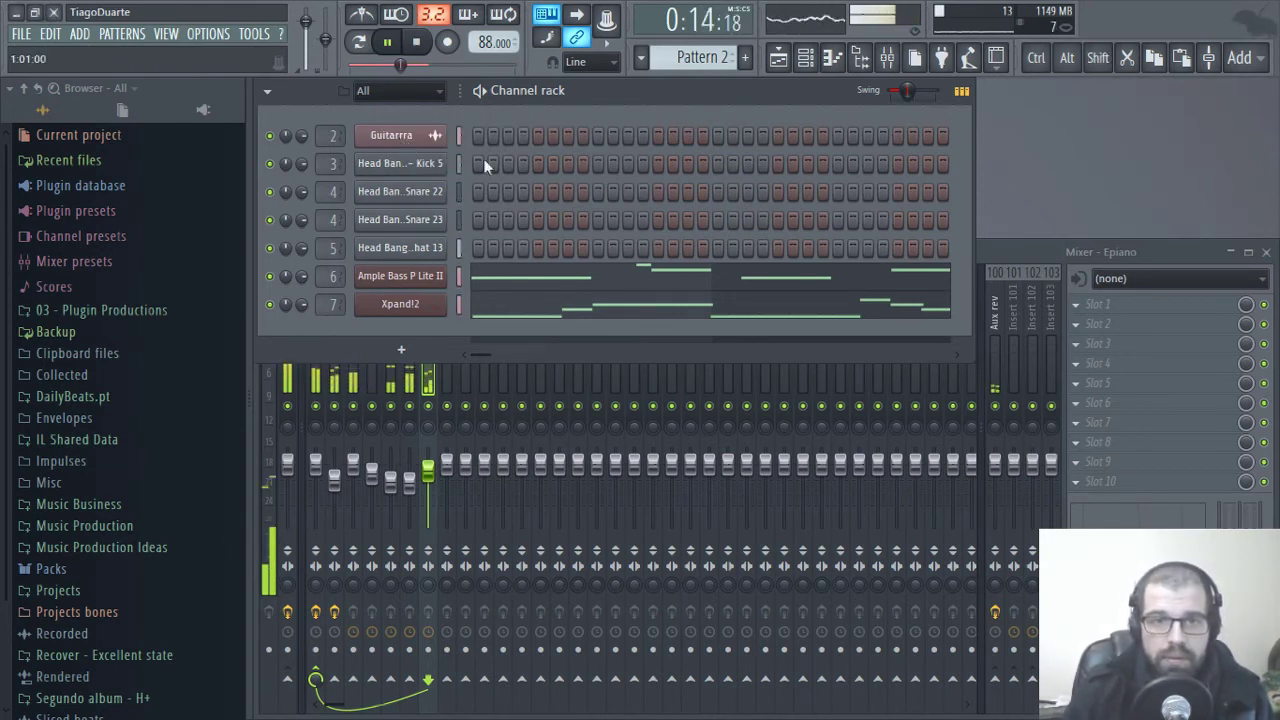
middle_click(408, 145)
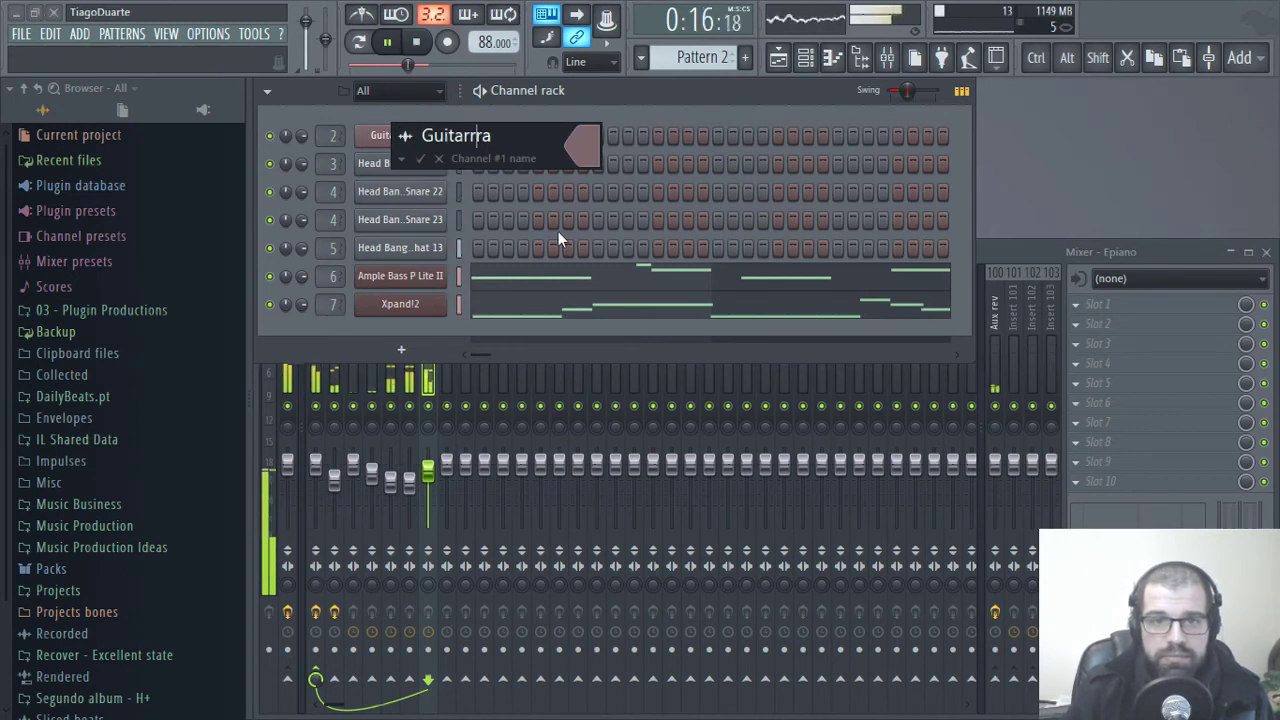
key(Return)
- Rename the Ample Bass P Lite II channel as Bass and the Xpand!2 channel as EPiano
middle_click(390, 278)
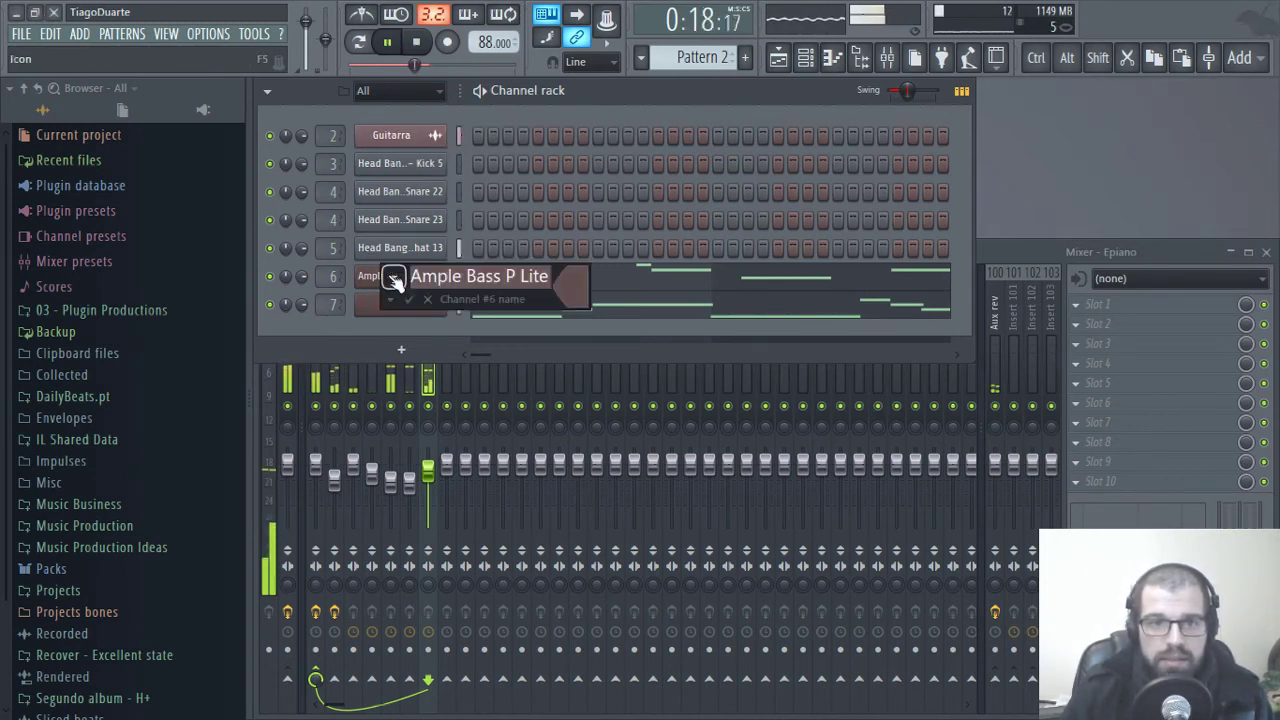
text(Bass)
key(Return)
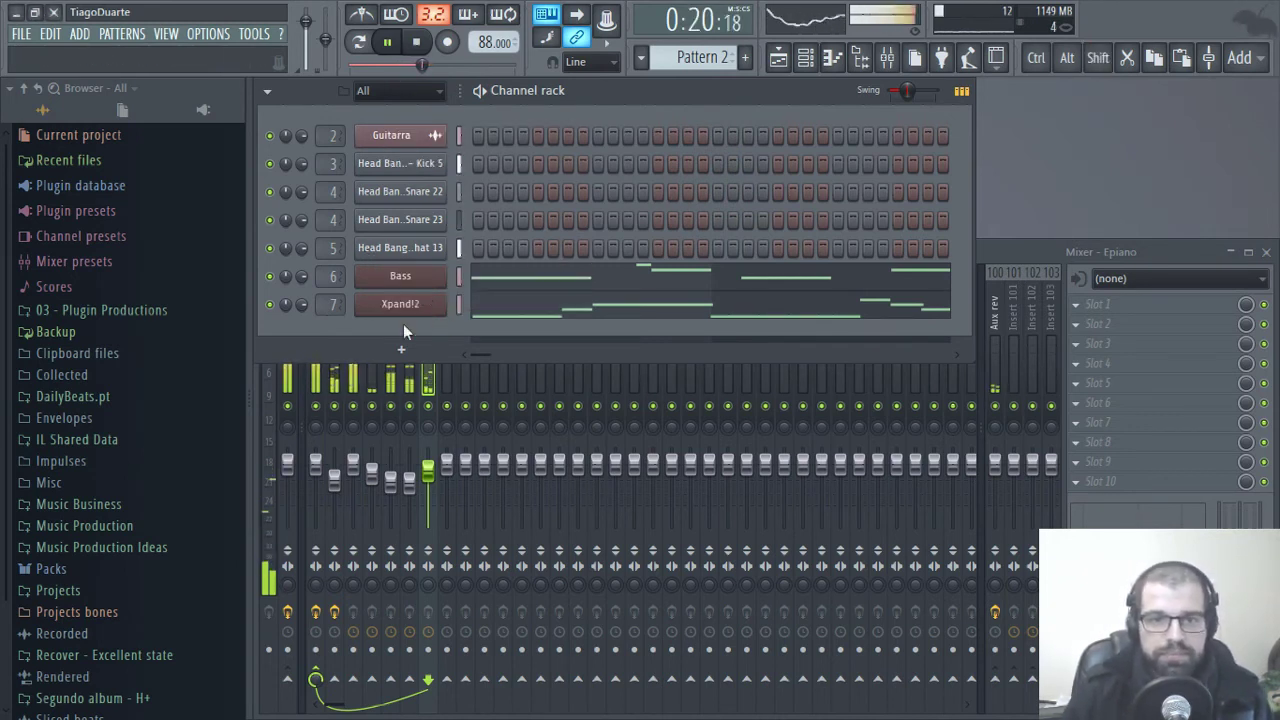
middle_click(412, 305)
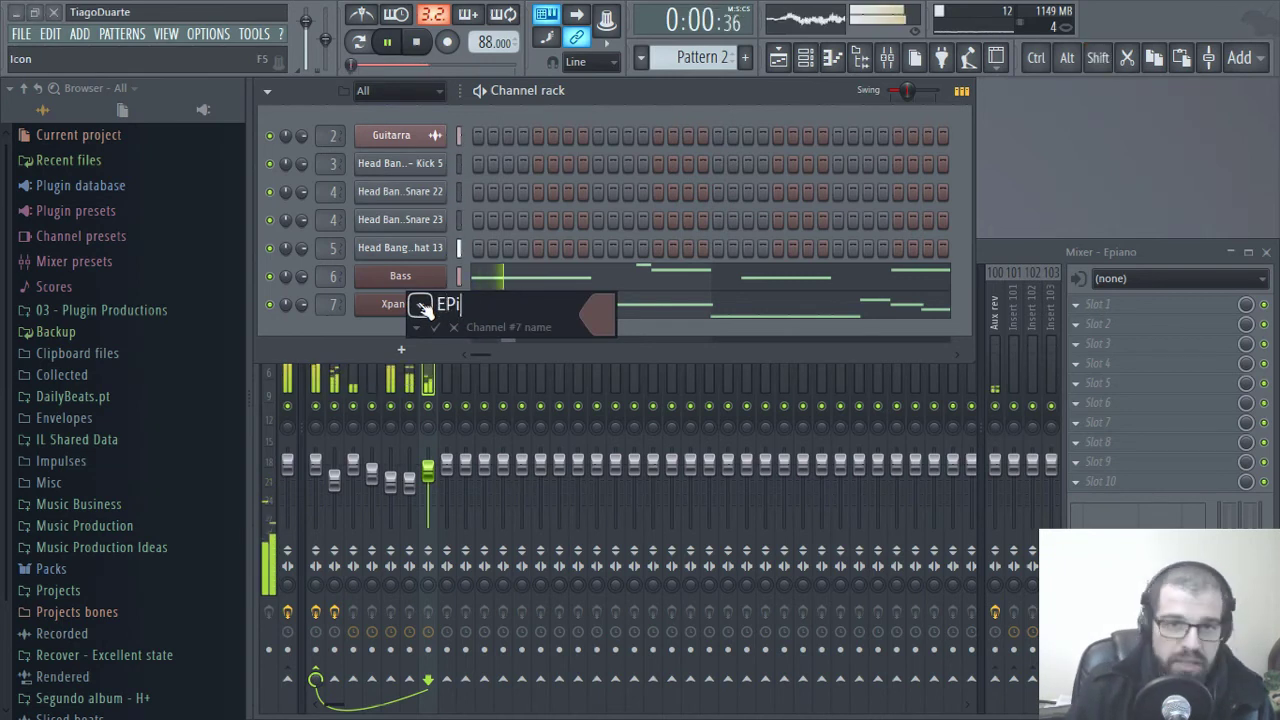
key(Return)
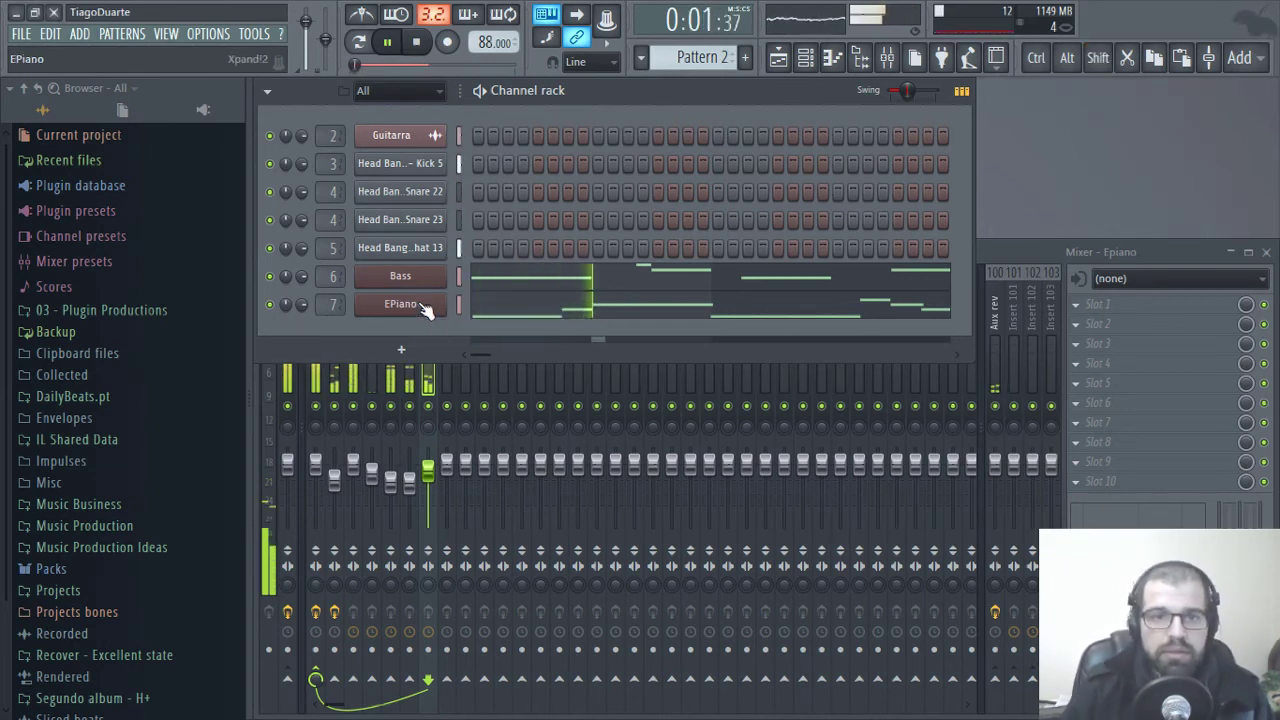
- Split Pattern 2 by channel into separate Bass and EPiano patterns
click(717, 60)
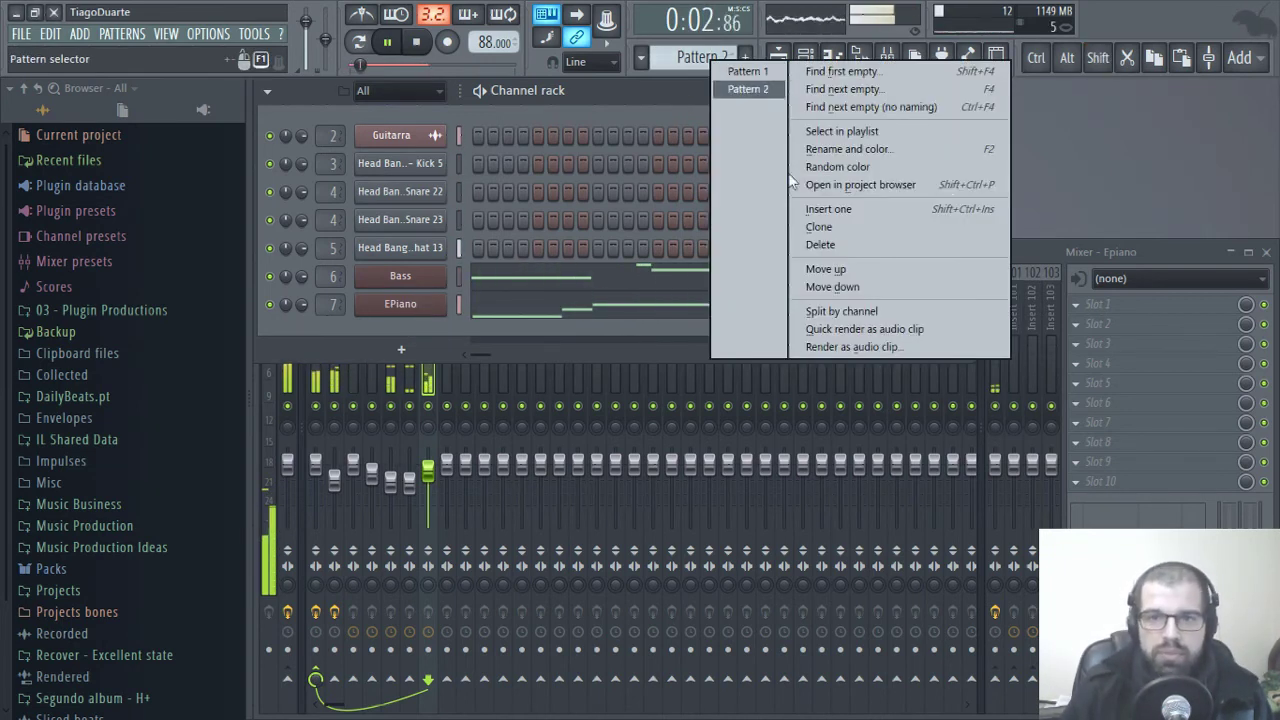
click(873, 312)
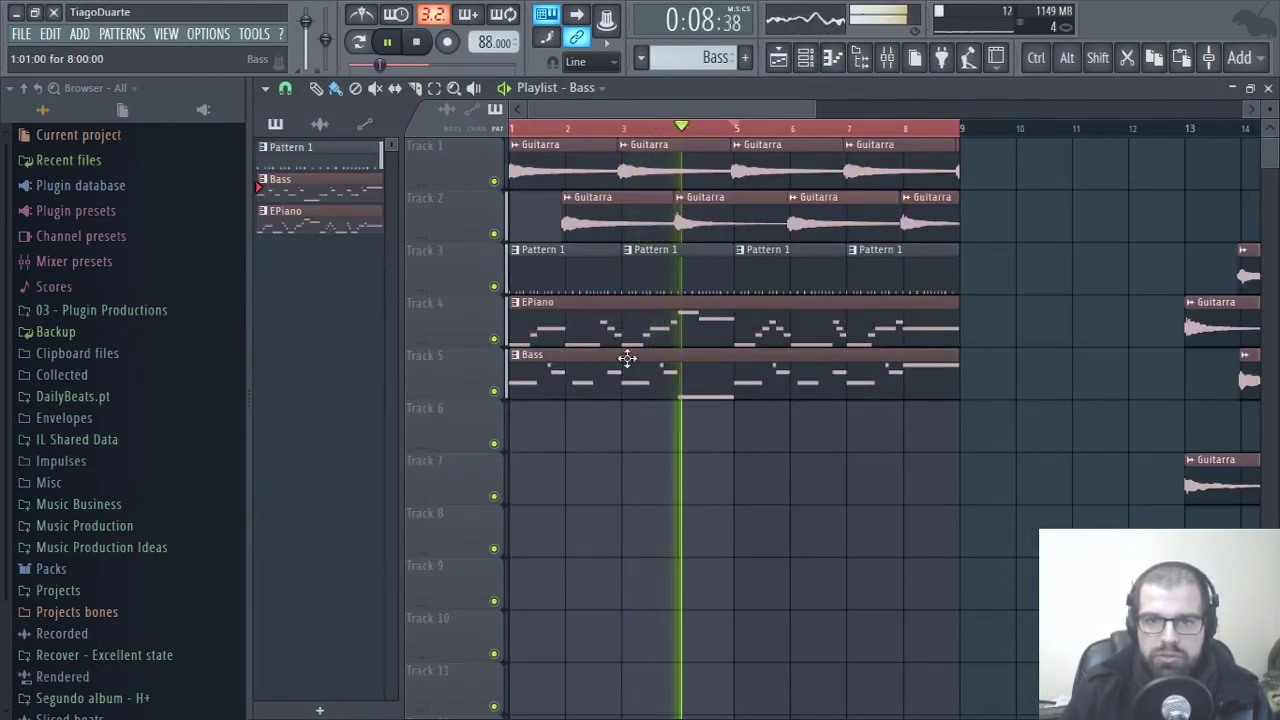
- Move the hi-hat notes out of Pattern 1 into a new pattern named Hi hat
click(547, 266)
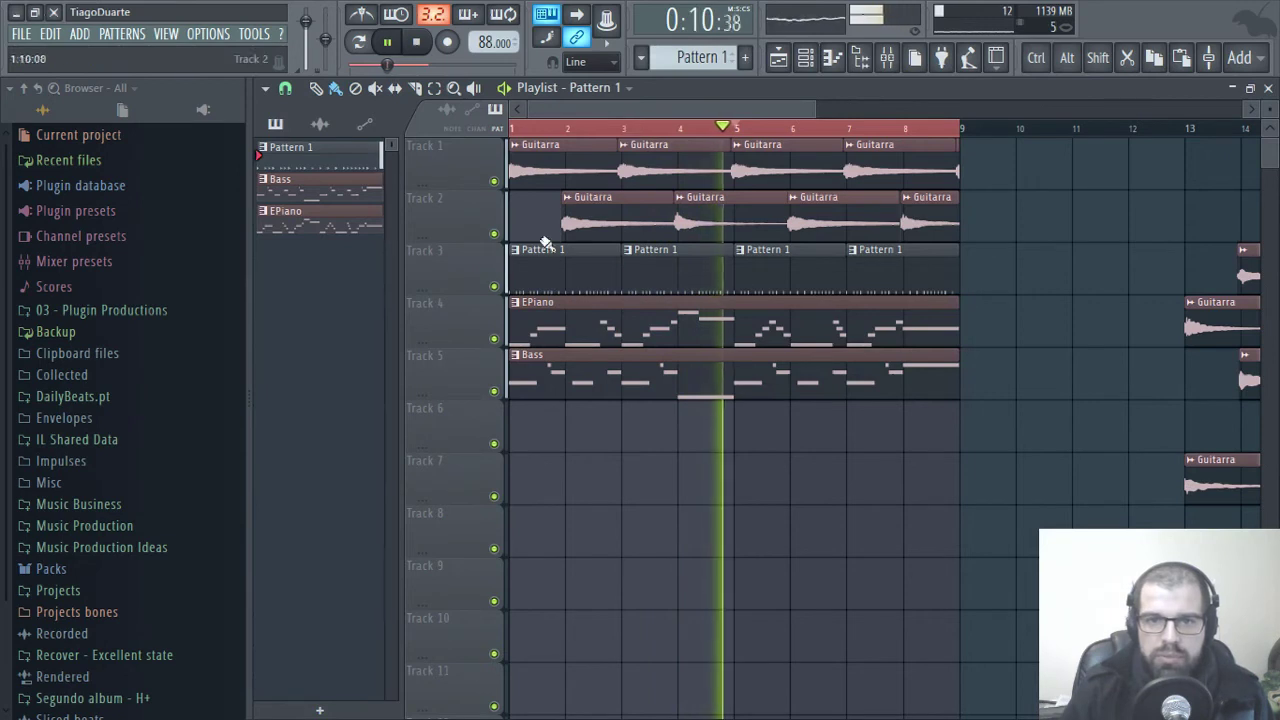
click(821, 60)
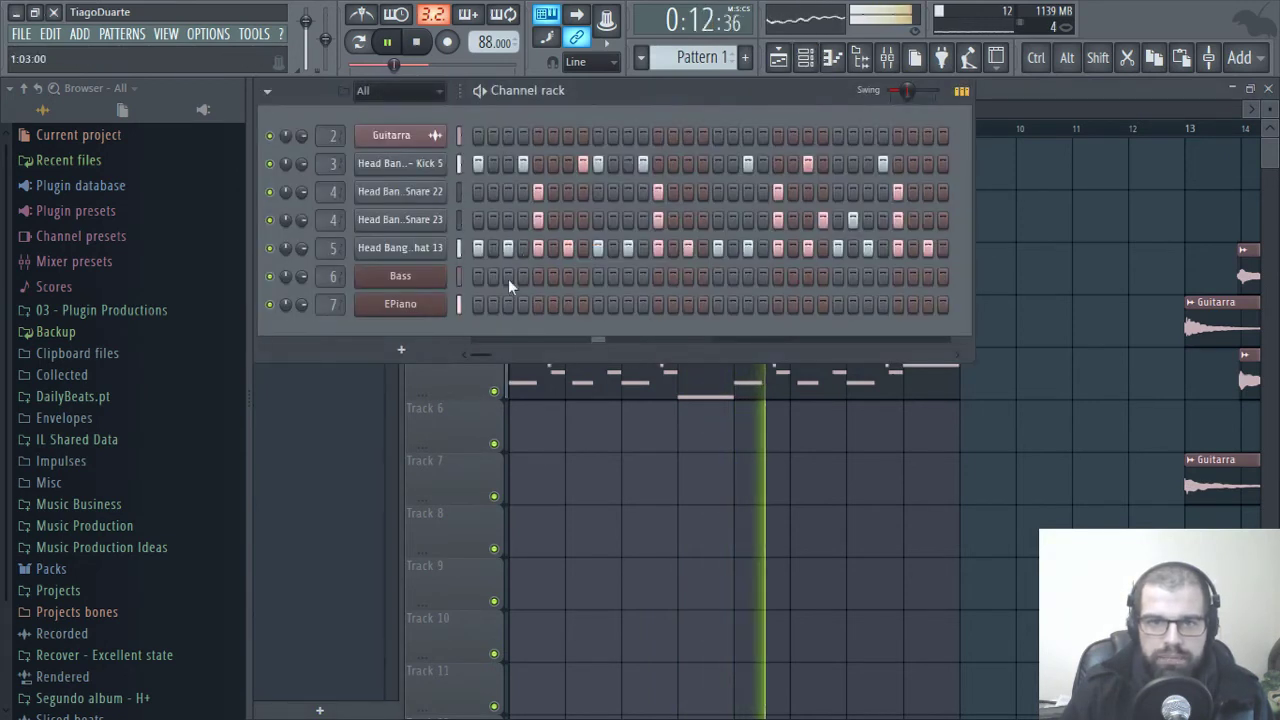
key(ctrl+x)
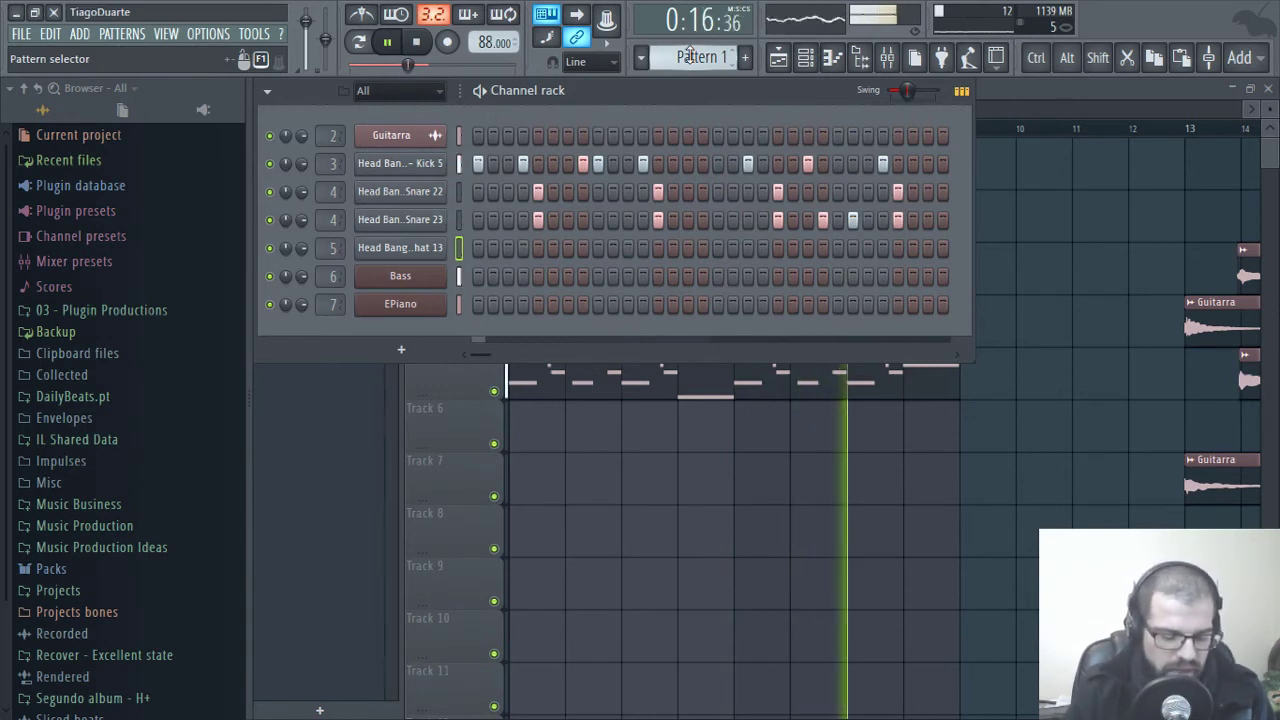
key(F4)
text(Hi hat)
key(Return)
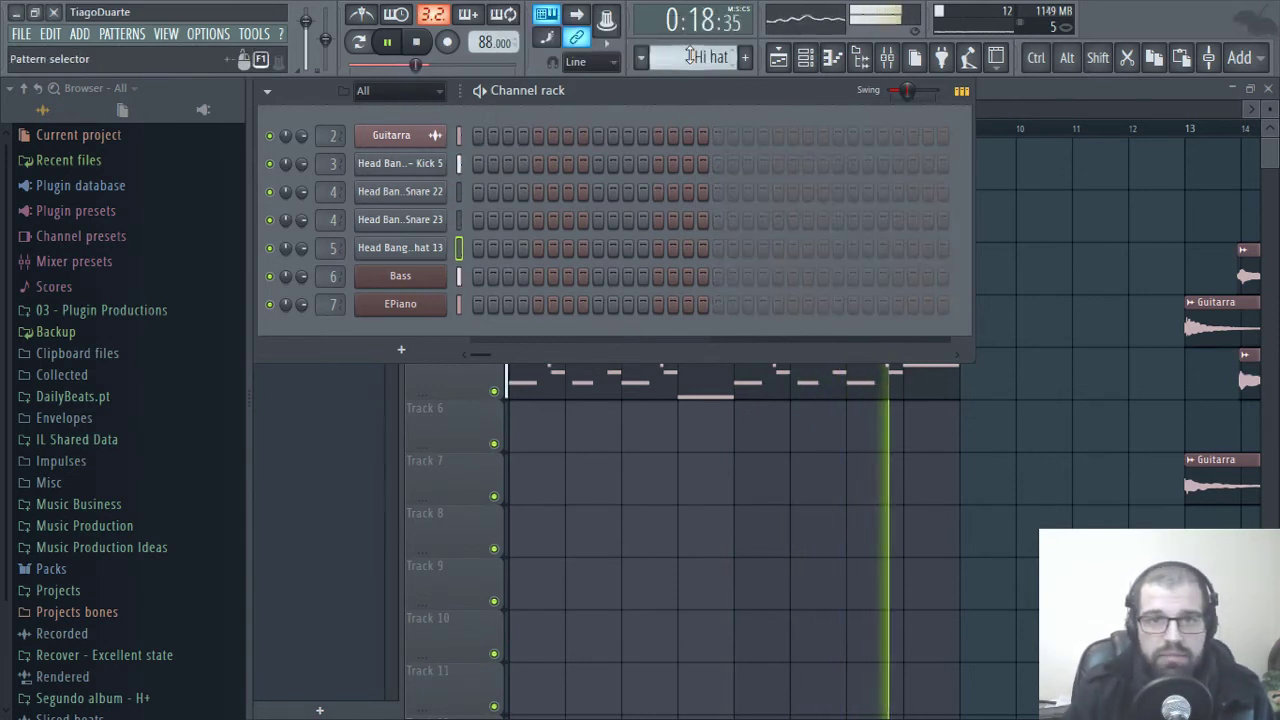
key(ctrl+v)
- Place Hi hat clips across bars 1 to 8 on Track 6 and move that track up to the Track 4 position
click(1018, 95)
mouse_move(530, 425)
mouse_down()
mouse_move(837, 449)
mouse_move(877, 555)
mouse_up()
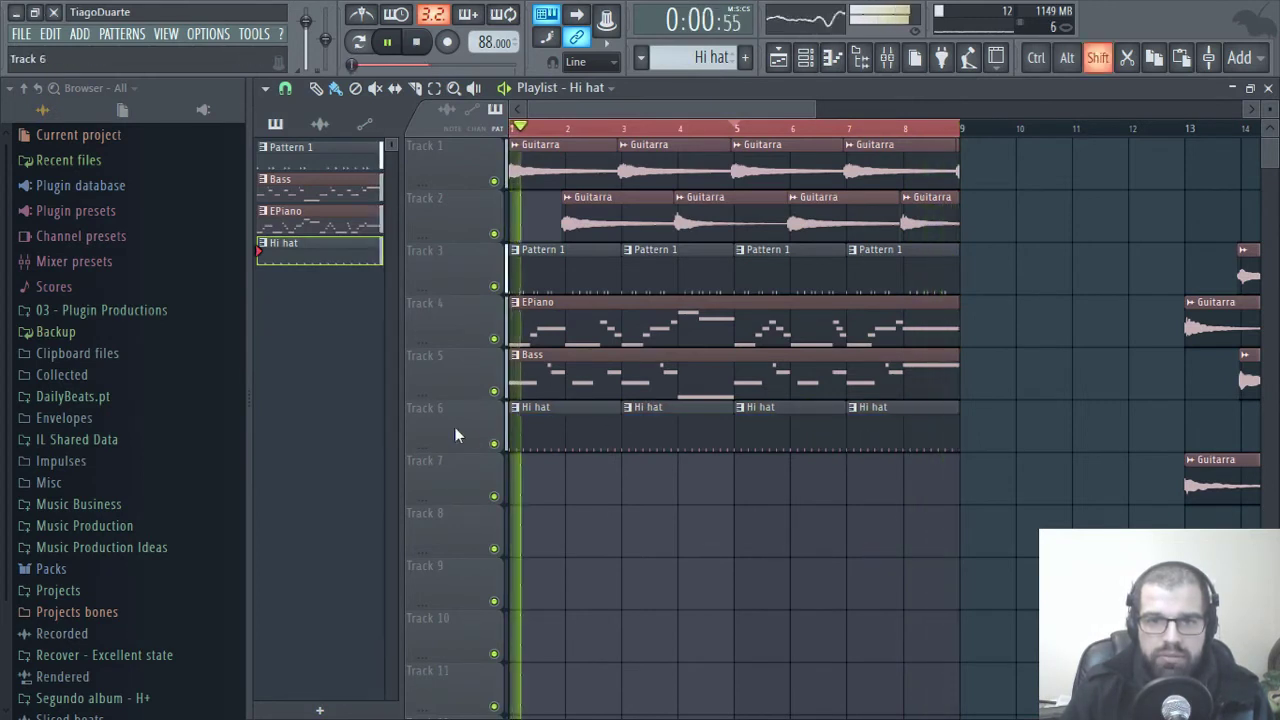
drag(457, 434, 466, 323)
- Rename Pattern 1 as Drums
click(559, 274)
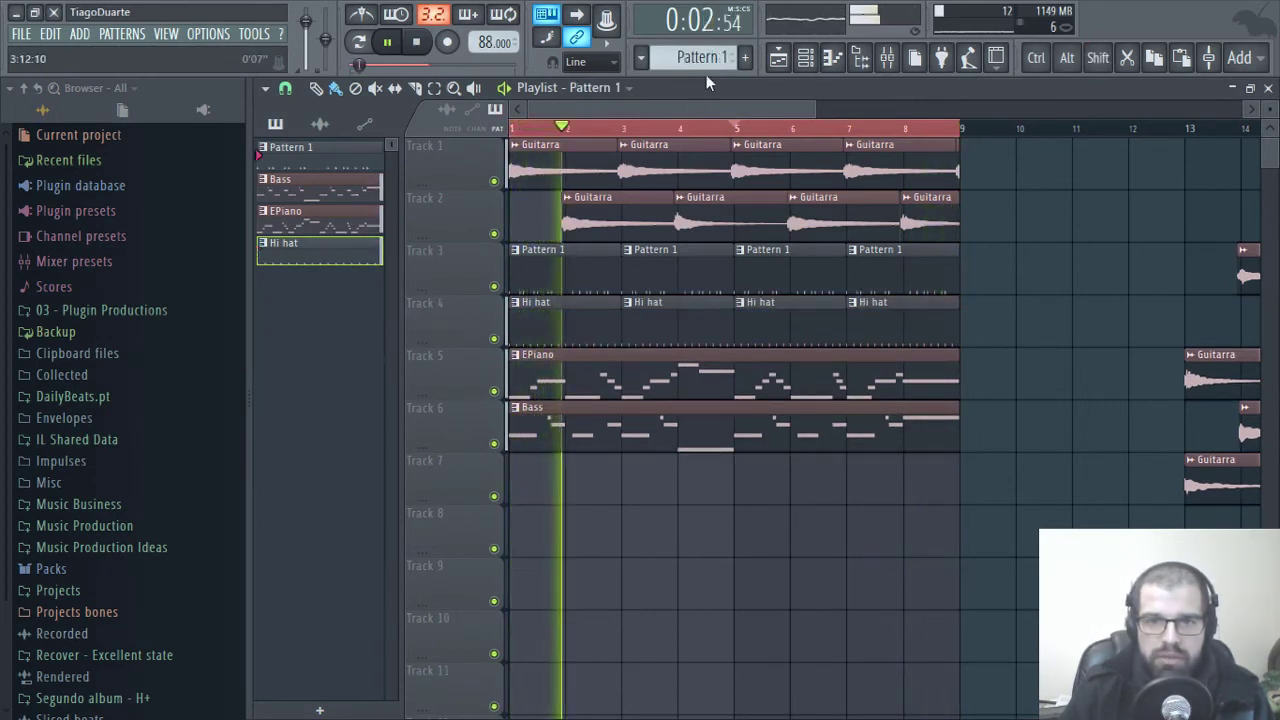
key(F2)
text(Drums)
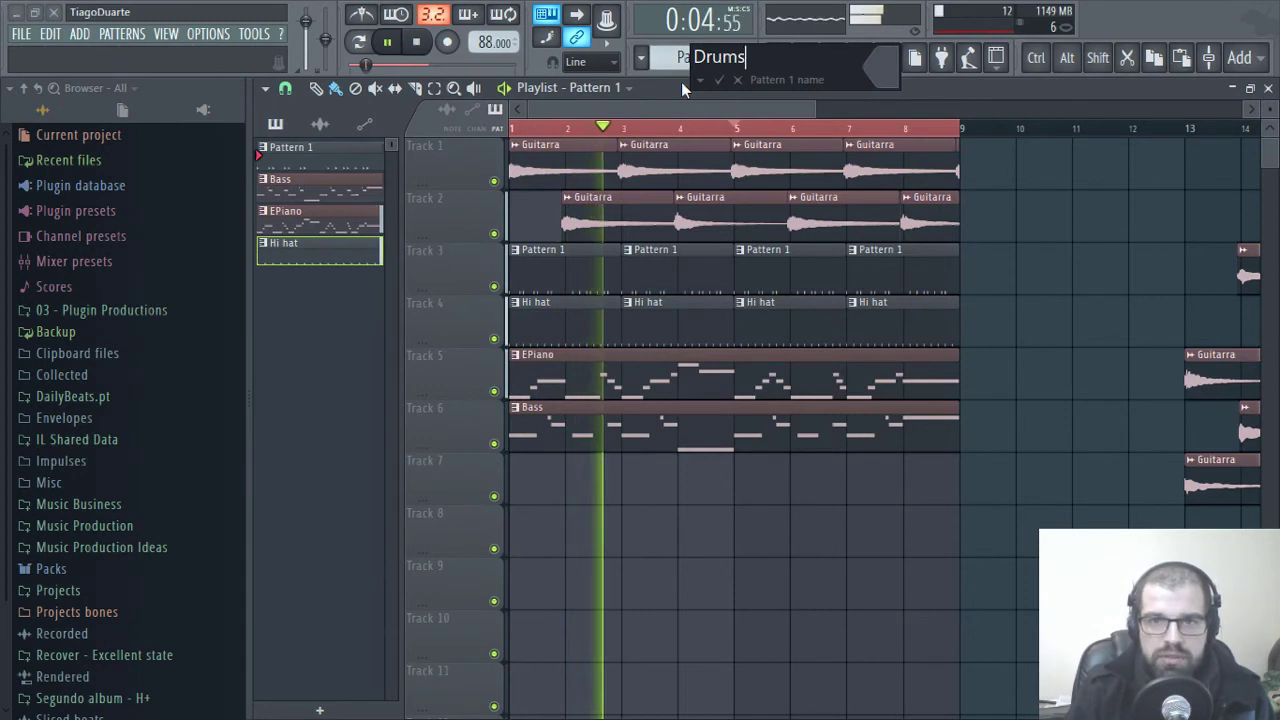
key(Return)
- Line up the four spare Guitarra clips at bar 14 on Tracks 3 to 6
scroll(752, 340, down, 1)
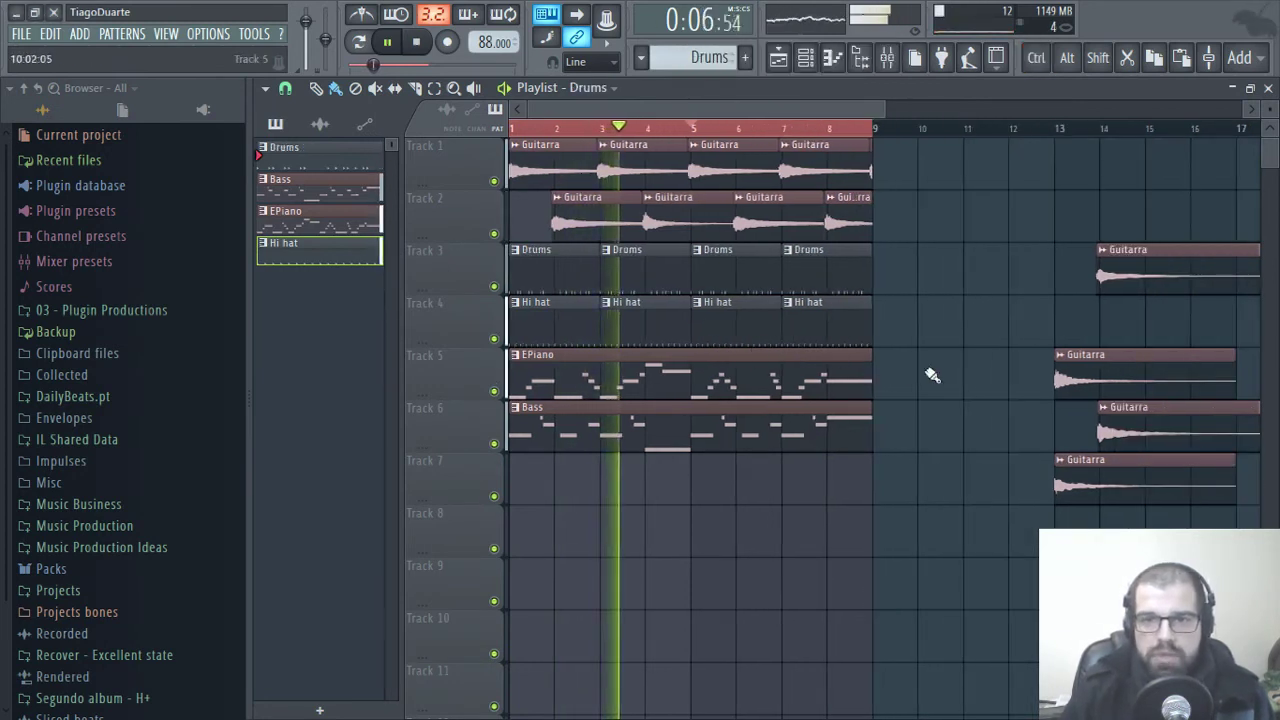
drag(935, 376, 751, 440)
drag(766, 238, 1019, 469)
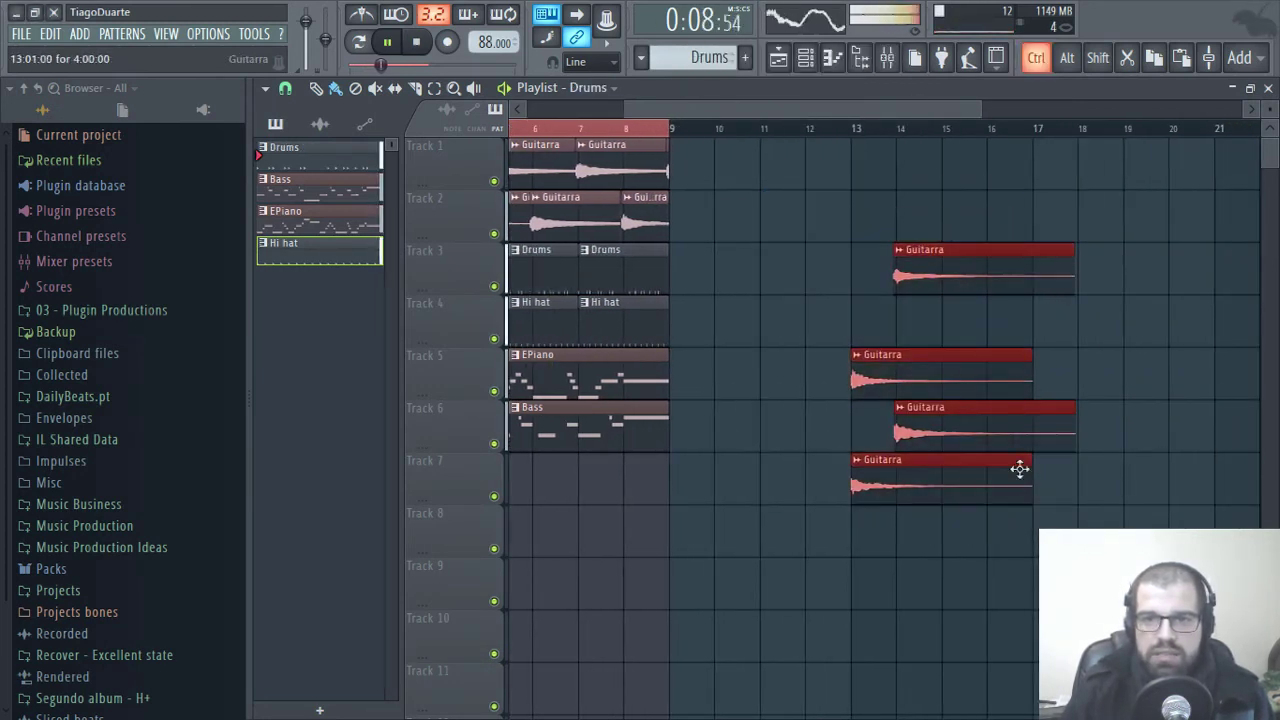
click(781, 465)
drag(897, 366, 945, 301)
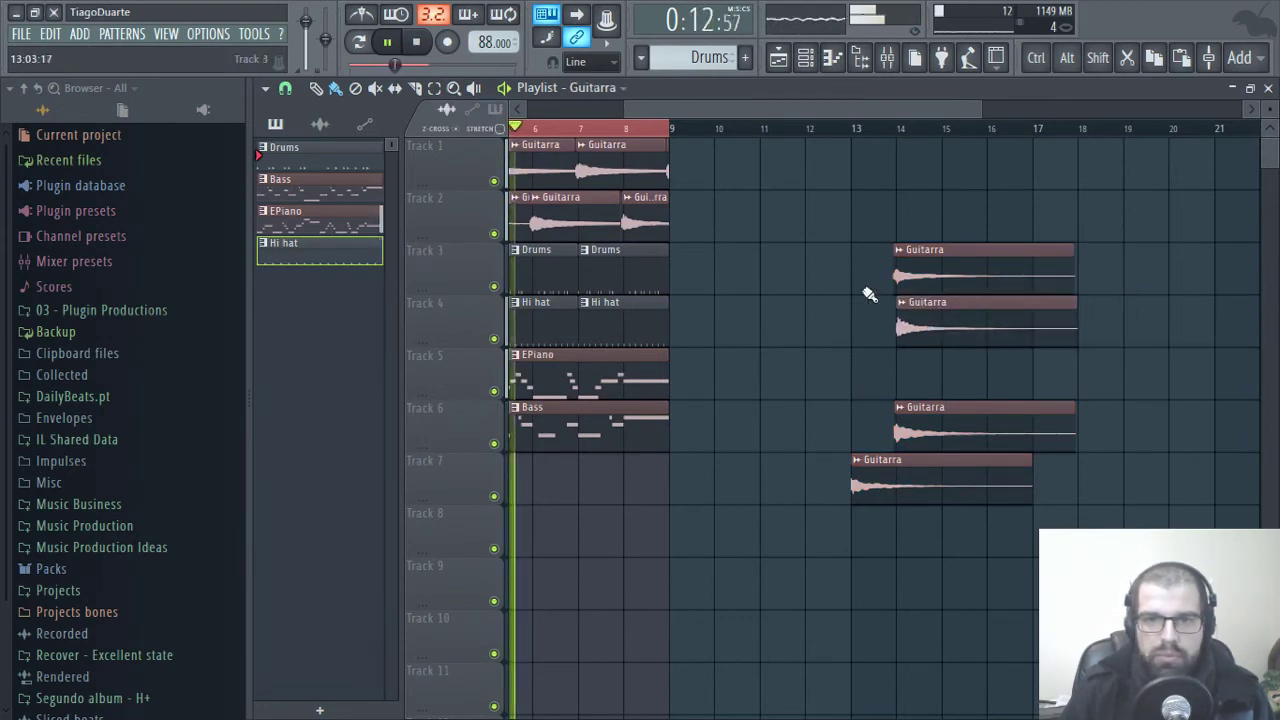
drag(938, 406, 940, 355)
drag(949, 451, 980, 391)
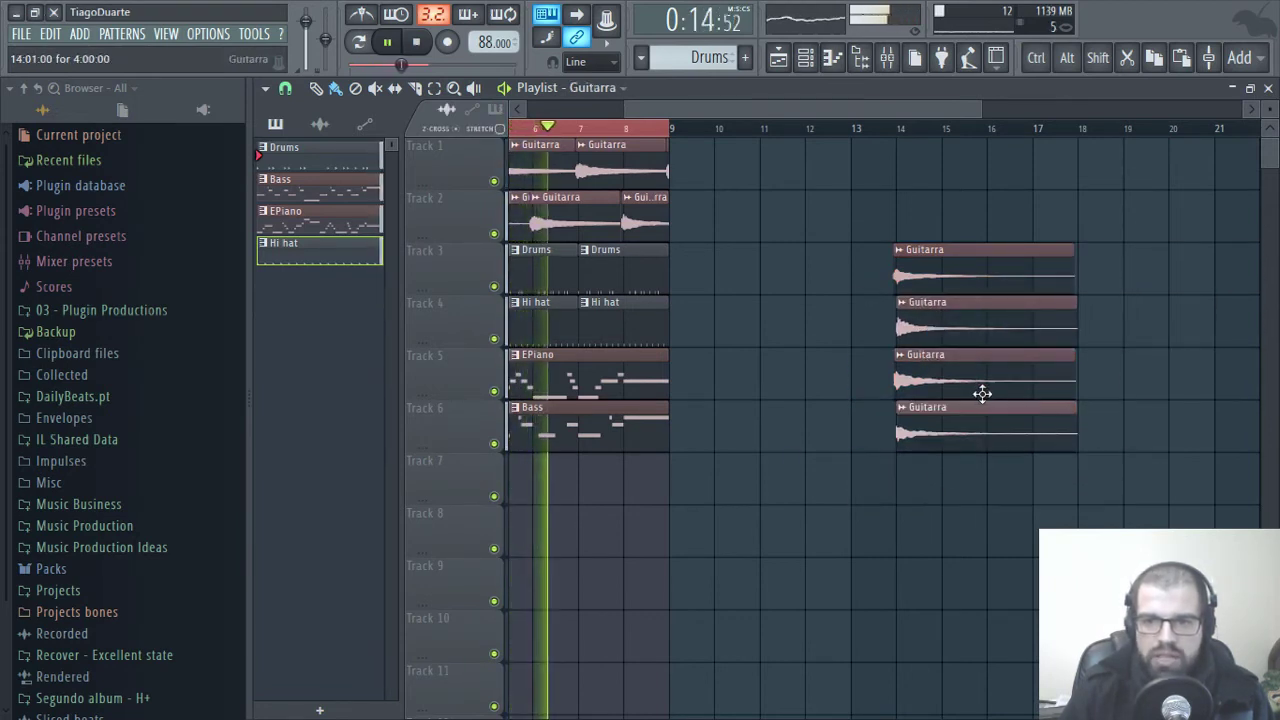
- Mute the four spare Guitarra clips at bar 14
click(376, 88)
click(966, 284)
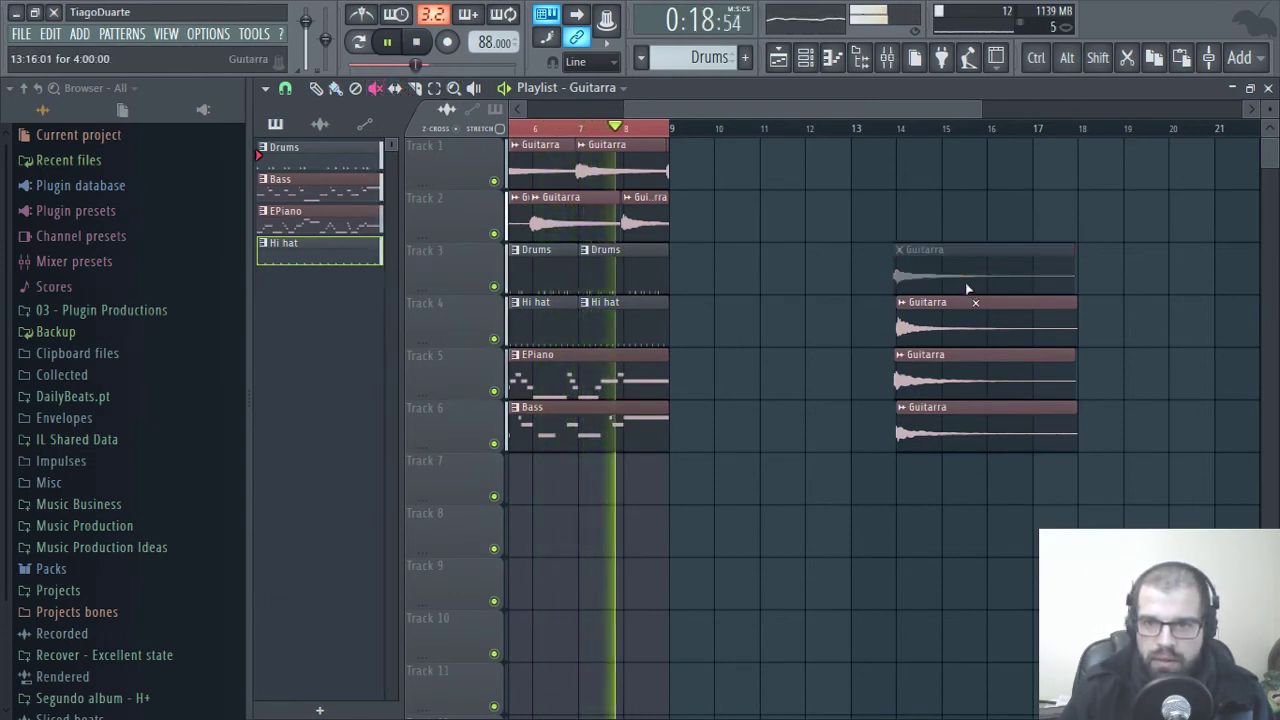
click(966, 322)
click(966, 372)
click(951, 423)
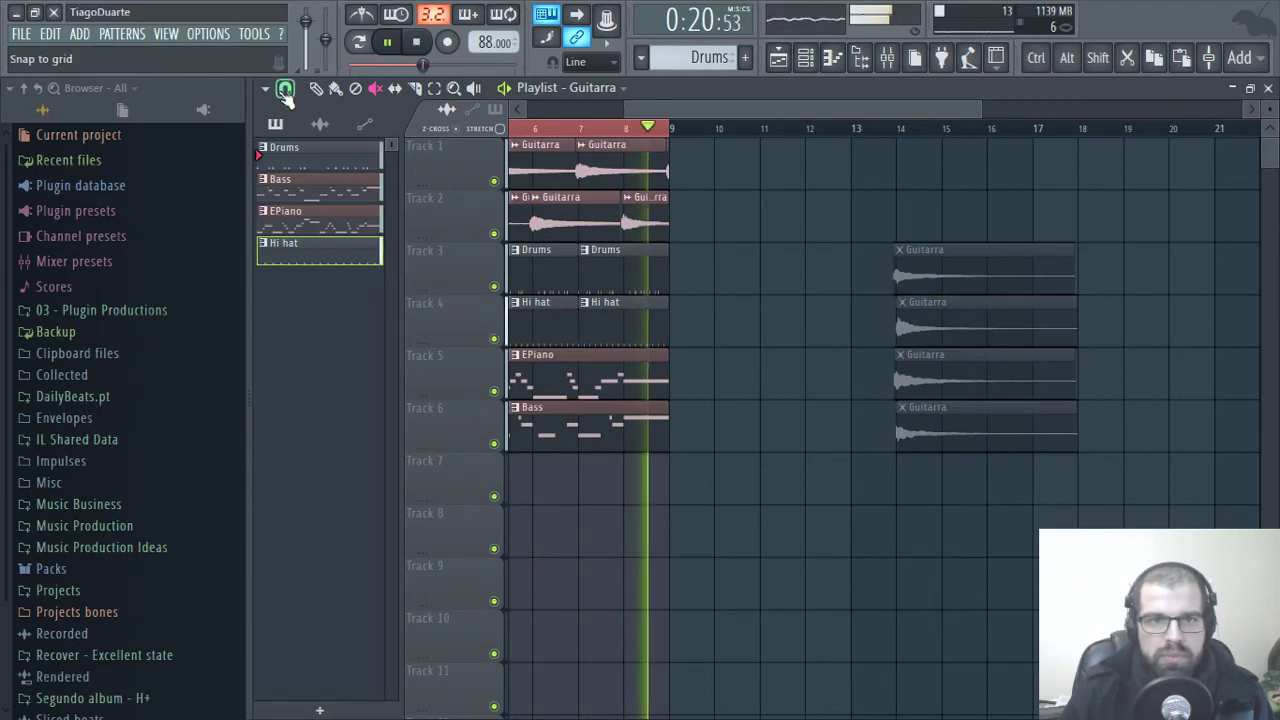
- Move the four muted Guitarra clips to bar 1 on Tracks 9 to 12
drag(1110, 245, 557, 496)
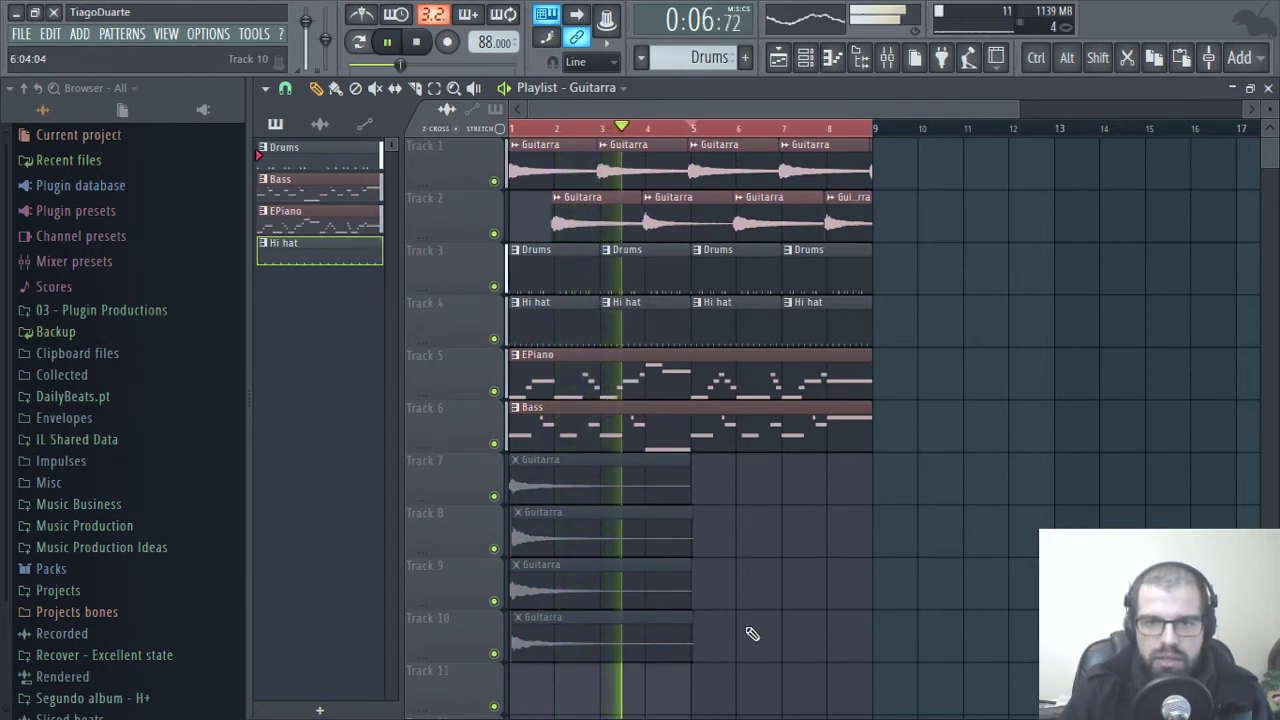
mouse_move(736, 714)
mouse_down()
mouse_move(531, 523)
mouse_move(526, 491)
mouse_move(537, 600)
mouse_up()
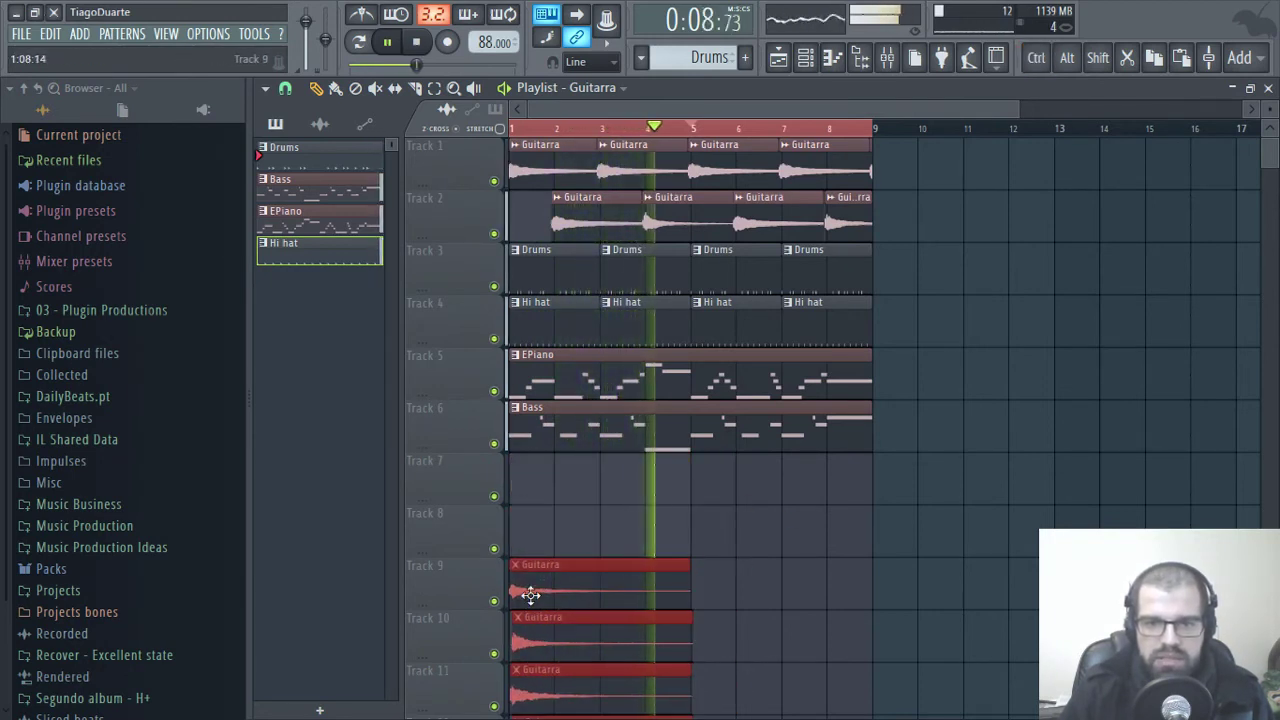
click(851, 572)
- Copy the eight-bar section on Tracks 1 to 6 to bars 9 to 16
scroll(890, 488, down, 2)
drag(855, 505, 480, 135)
mouse_move(560, 217)
mouse_down()
mouse_move(863, 237)
mouse_move(811, 231)
mouse_up()
ctrl+click(1114, 277)
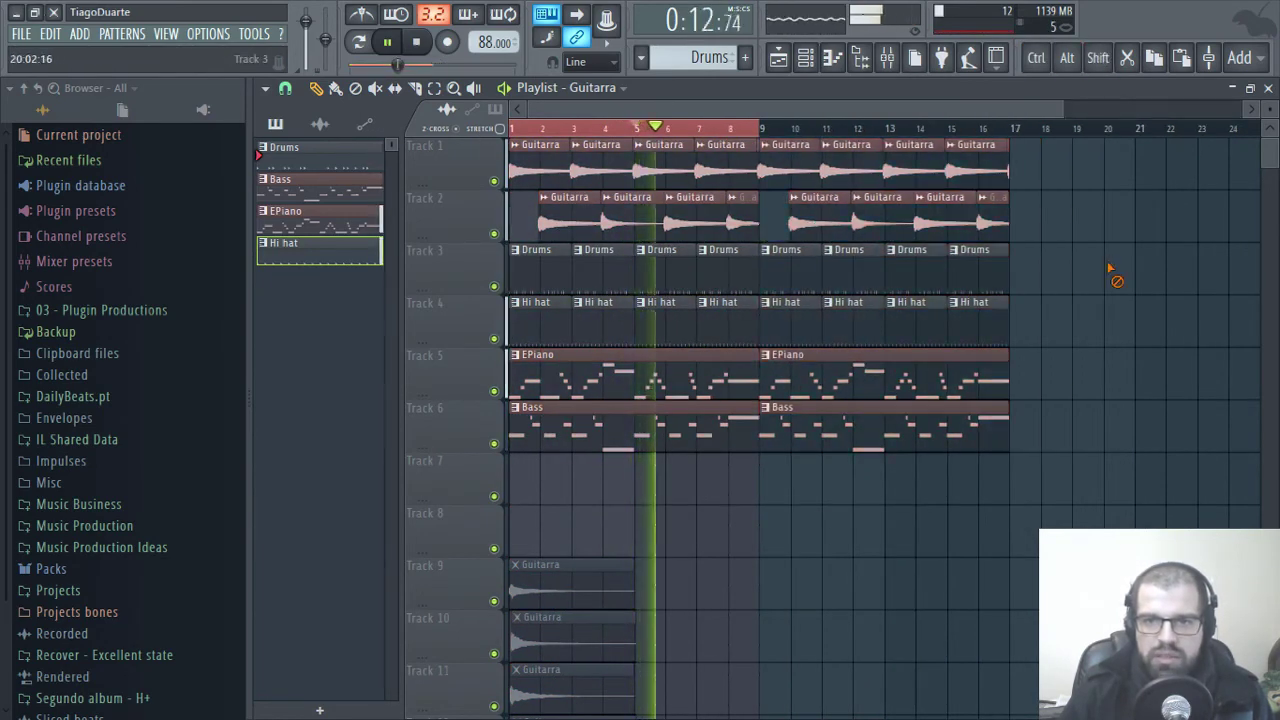
- Hide the browser and copy the eight-bar section on Tracks 1 to 6 to bars 17 to 24
ctrl+right_click(737, 132)
scroll(808, 449, down, 5)
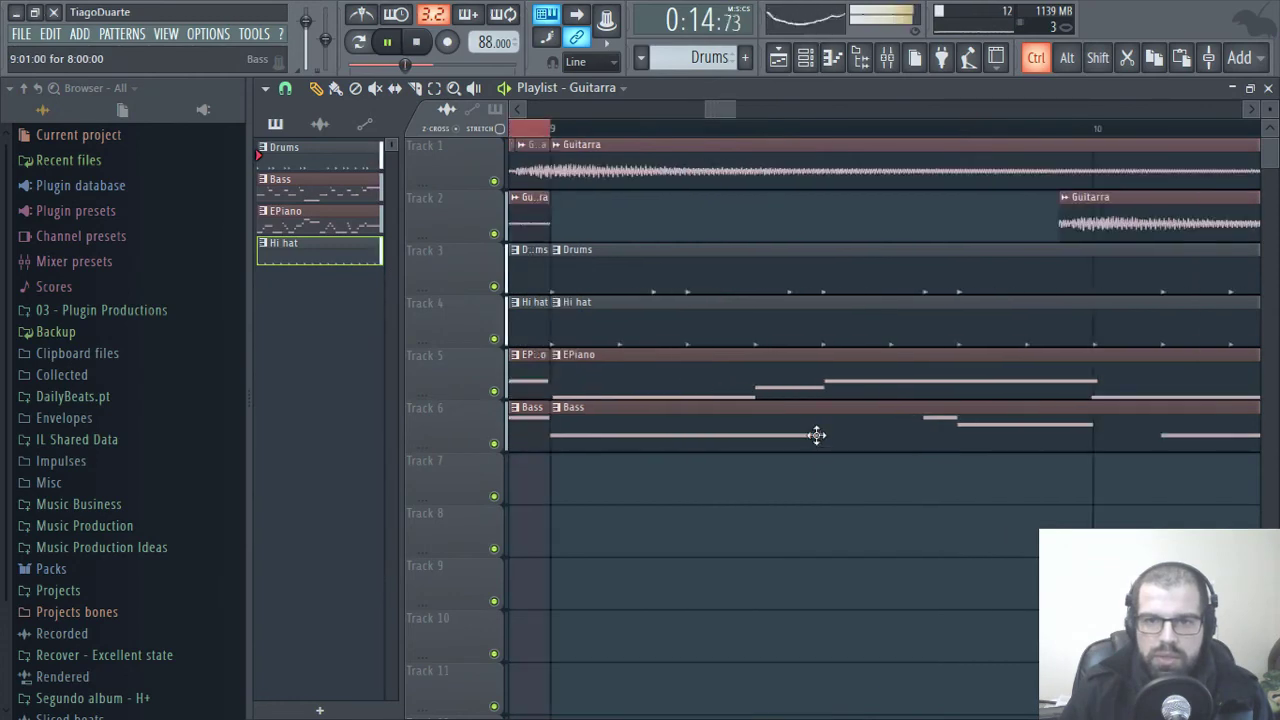
click(866, 58)
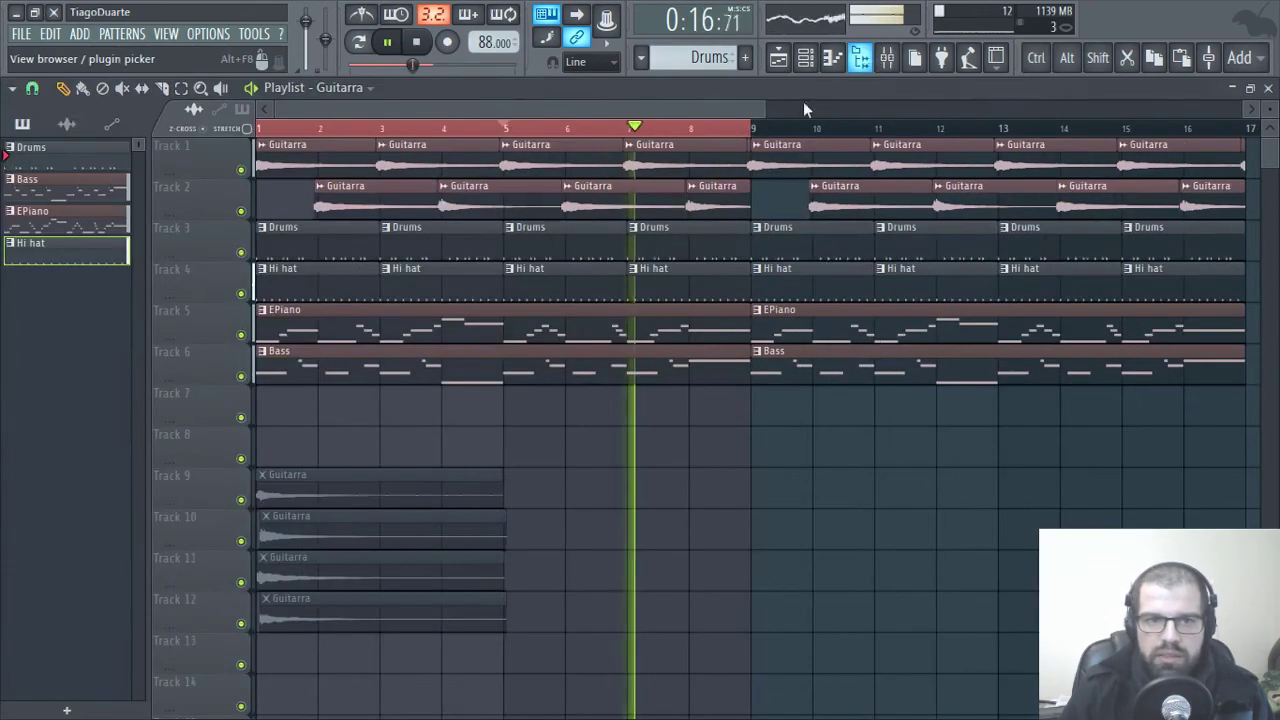
scroll(758, 513, down, 4)
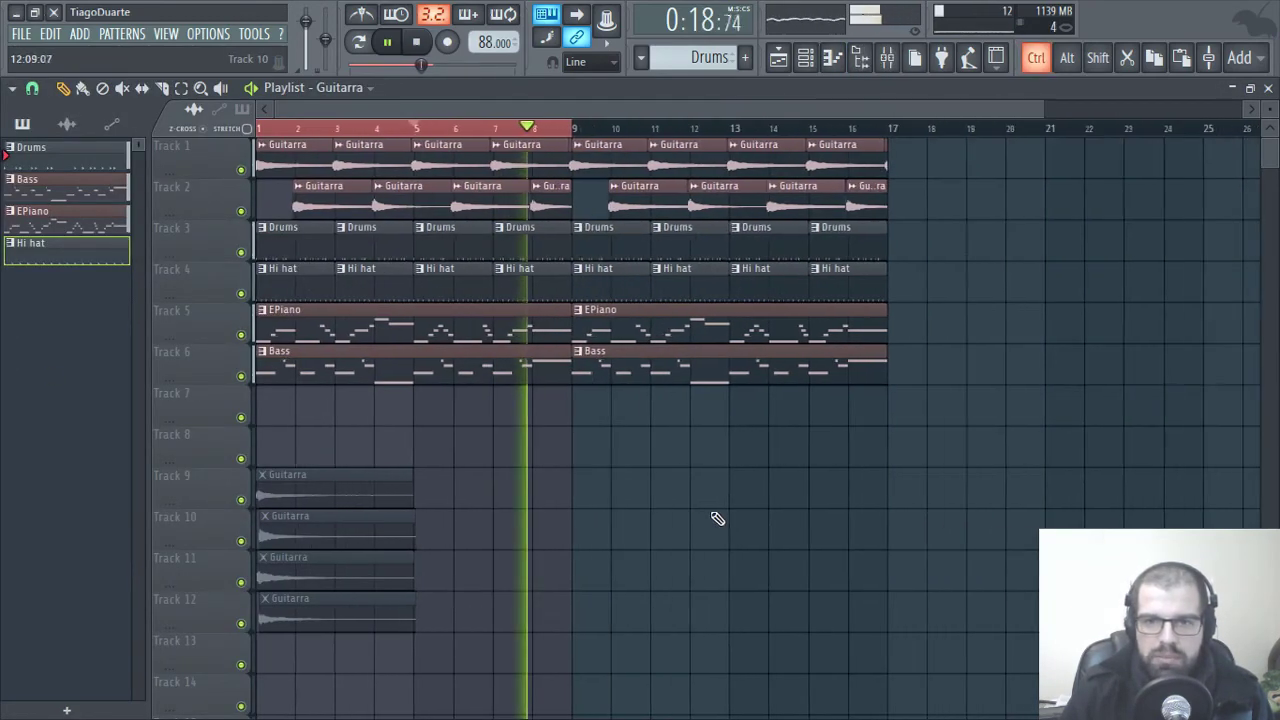
drag(912, 372, 256, 128)
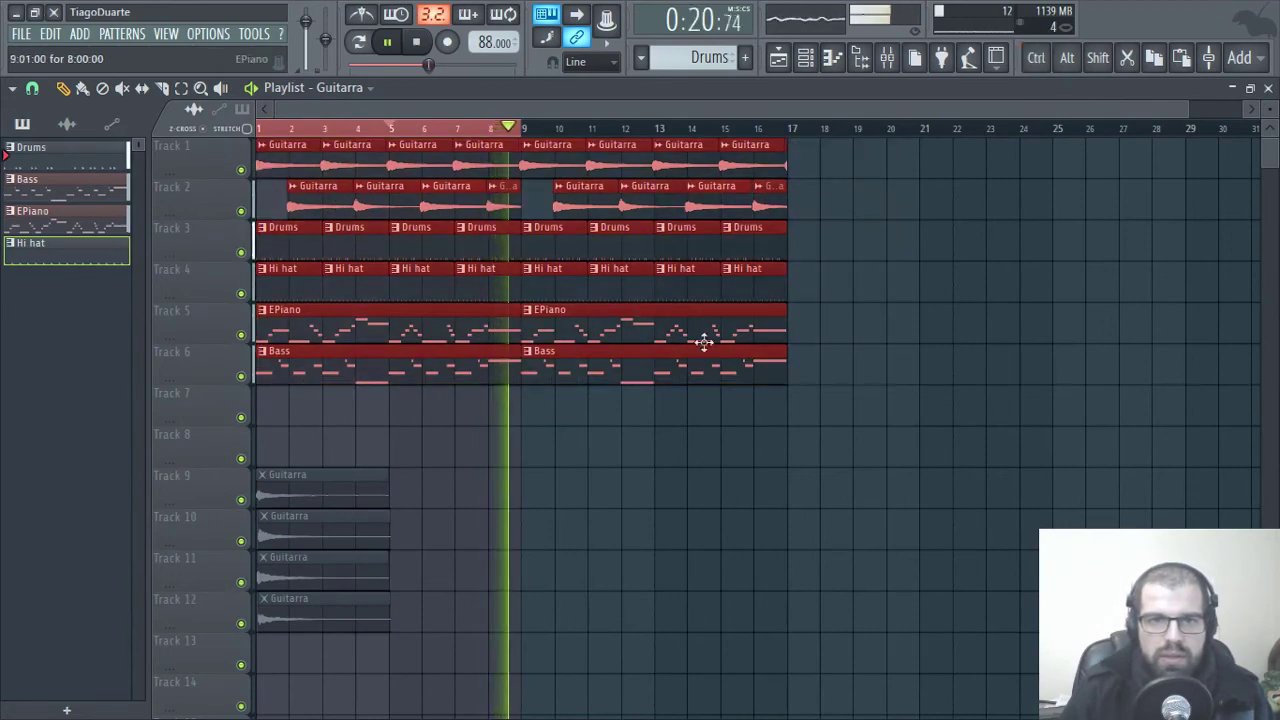
drag(940, 465, 812, 143)
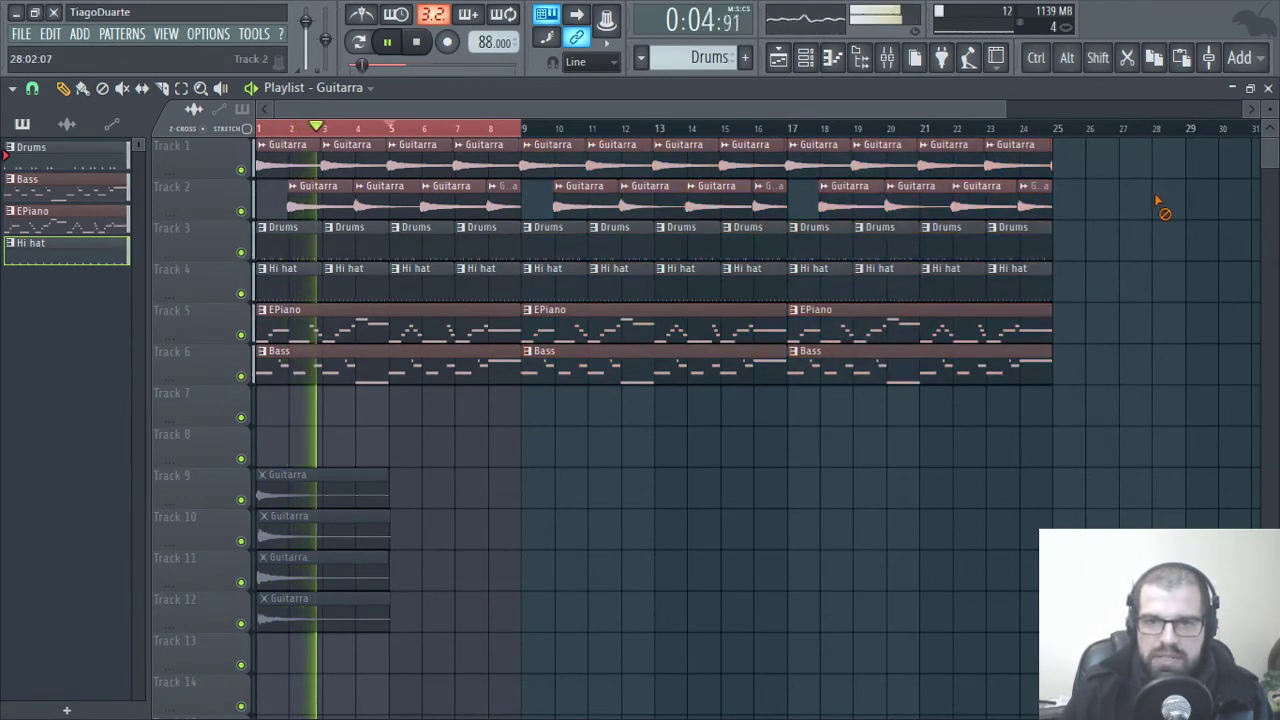
- Delete the EPiano clips at bars 9 and 17 on Track 5
right_click(588, 336)
right_click(934, 335)
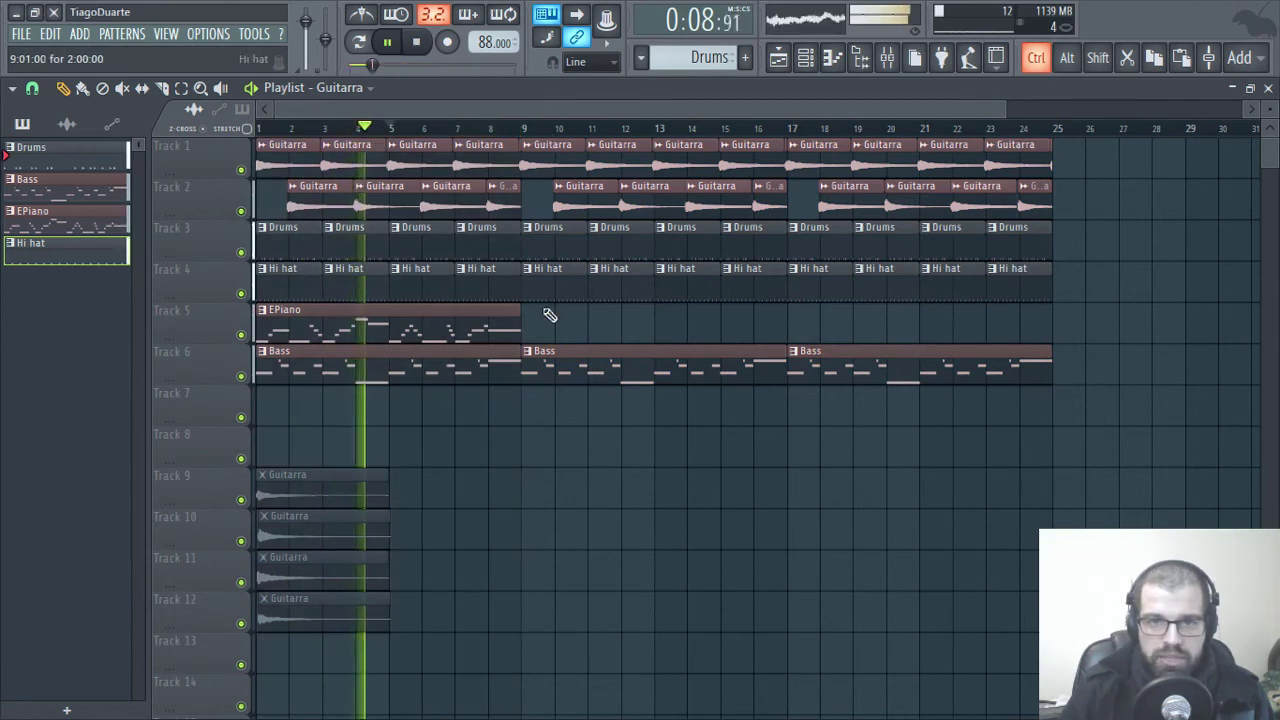
click(600, 362)
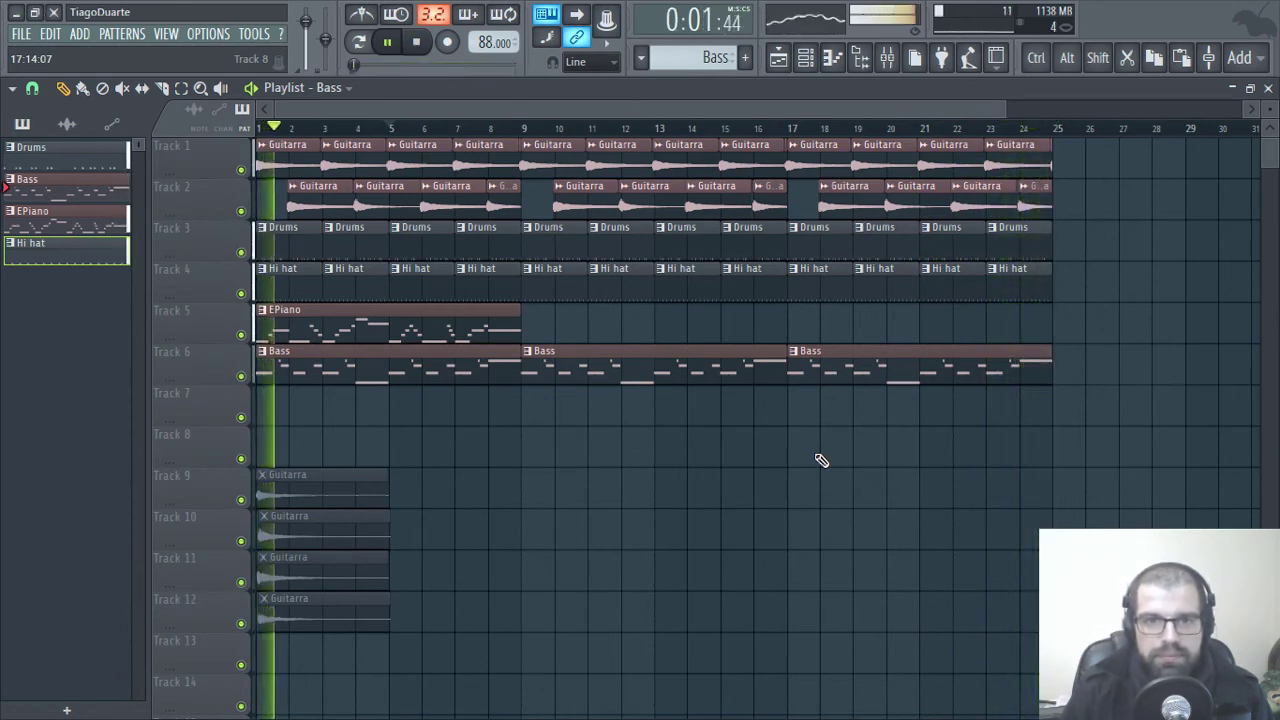
- Lower the Epiano mixer track's volume to 81% (-4.6 dB)
click(457, 330)
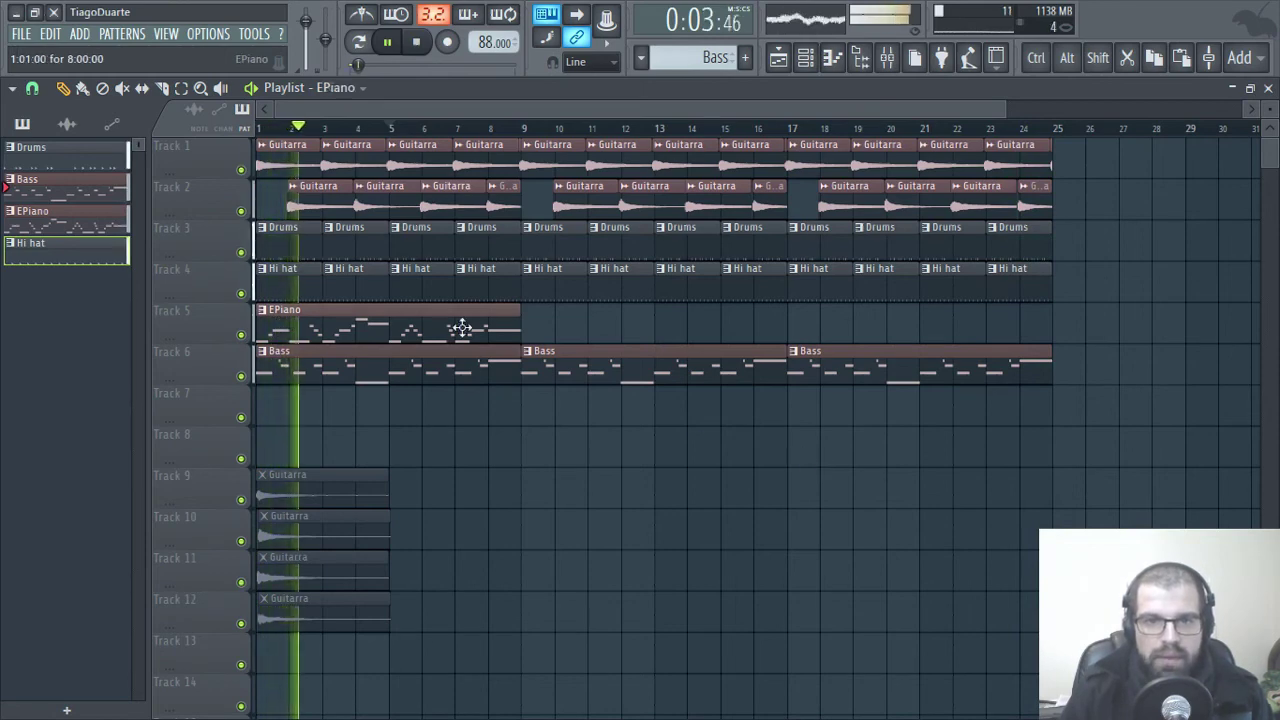
click(832, 62)
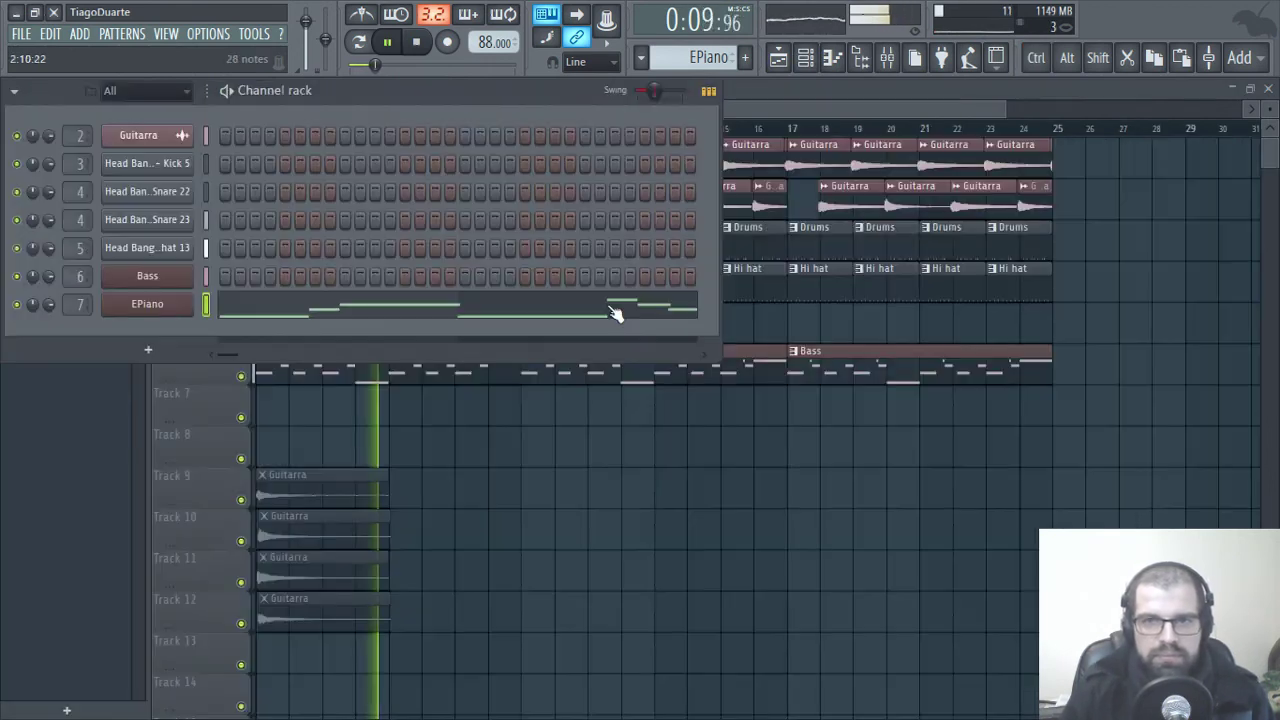
key(F7)
click(885, 67)
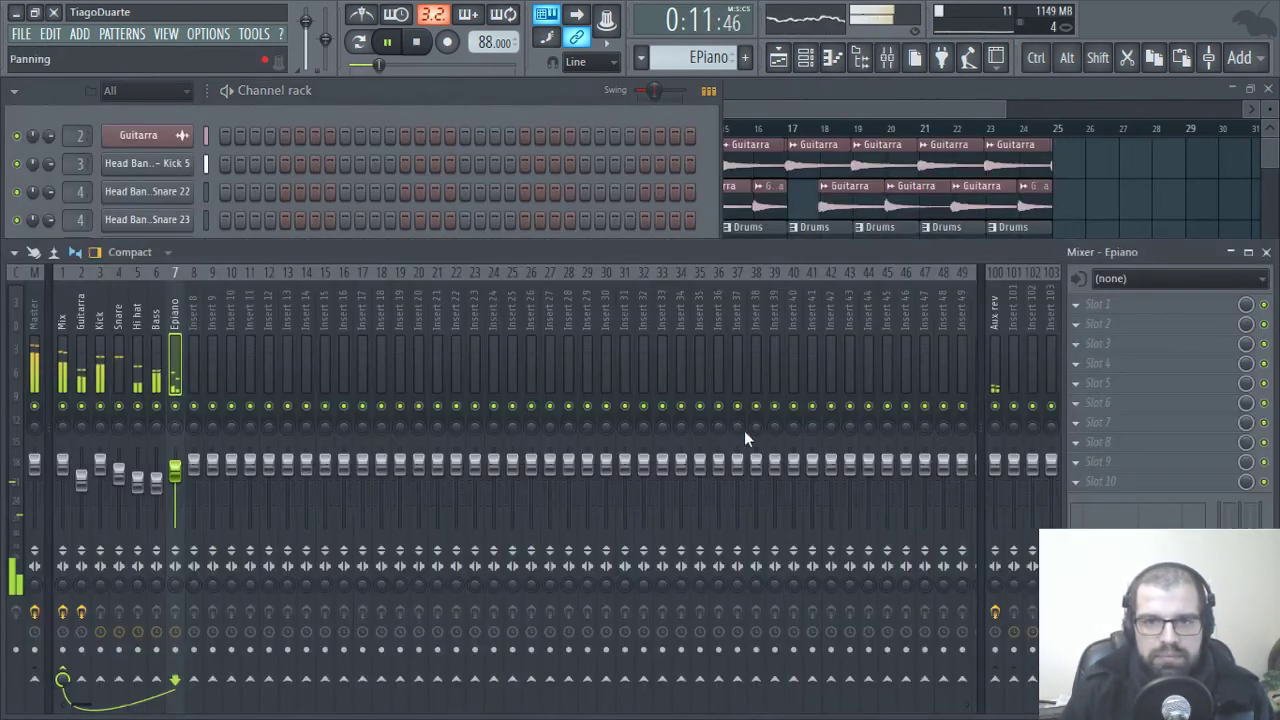
drag(178, 480, 175, 472)
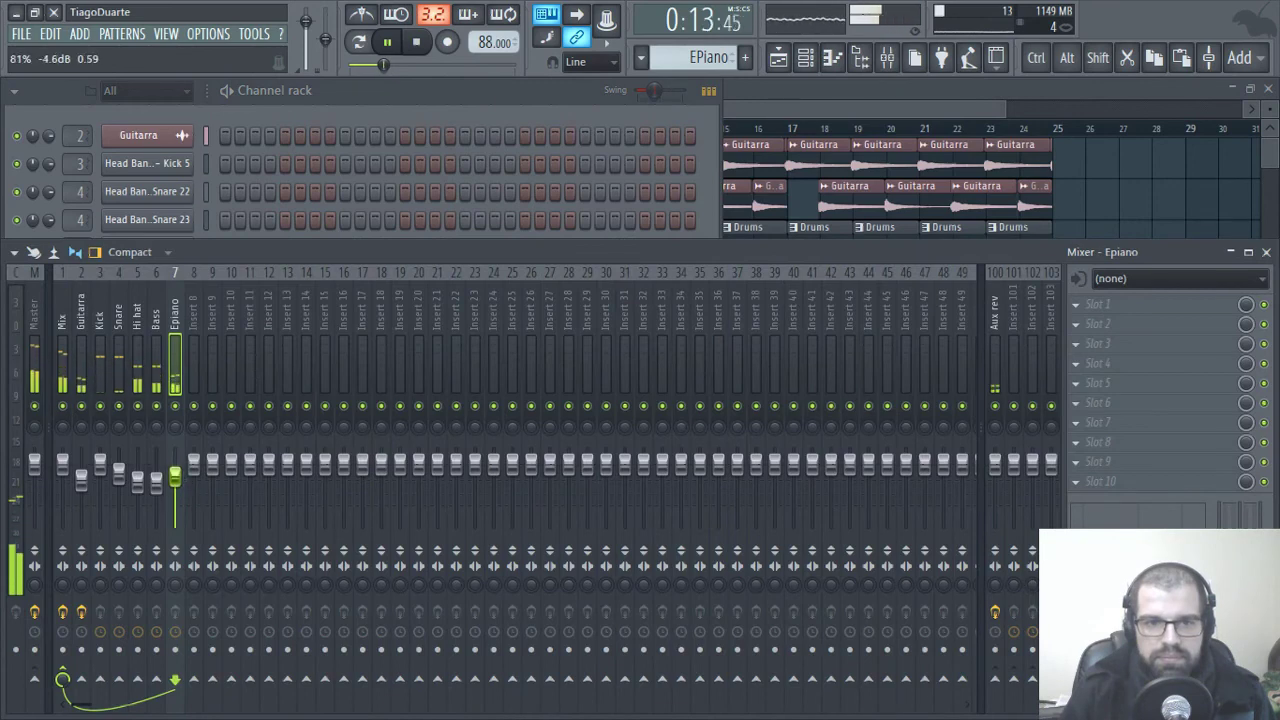
- Add Fruity Reeverb 2 to the Epiano track's first effect slot with its wet level at 62%, and return to the playlist
click(1117, 303)
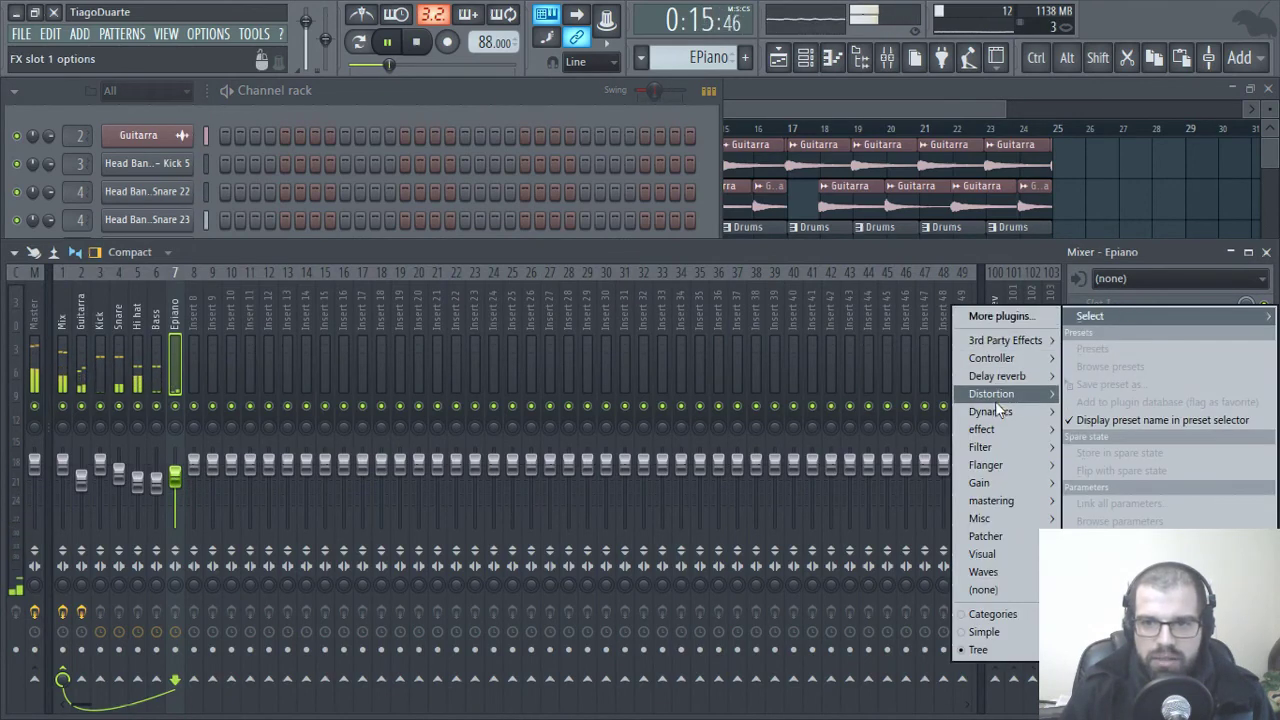
mouse_move(1008, 379)
click(903, 445)
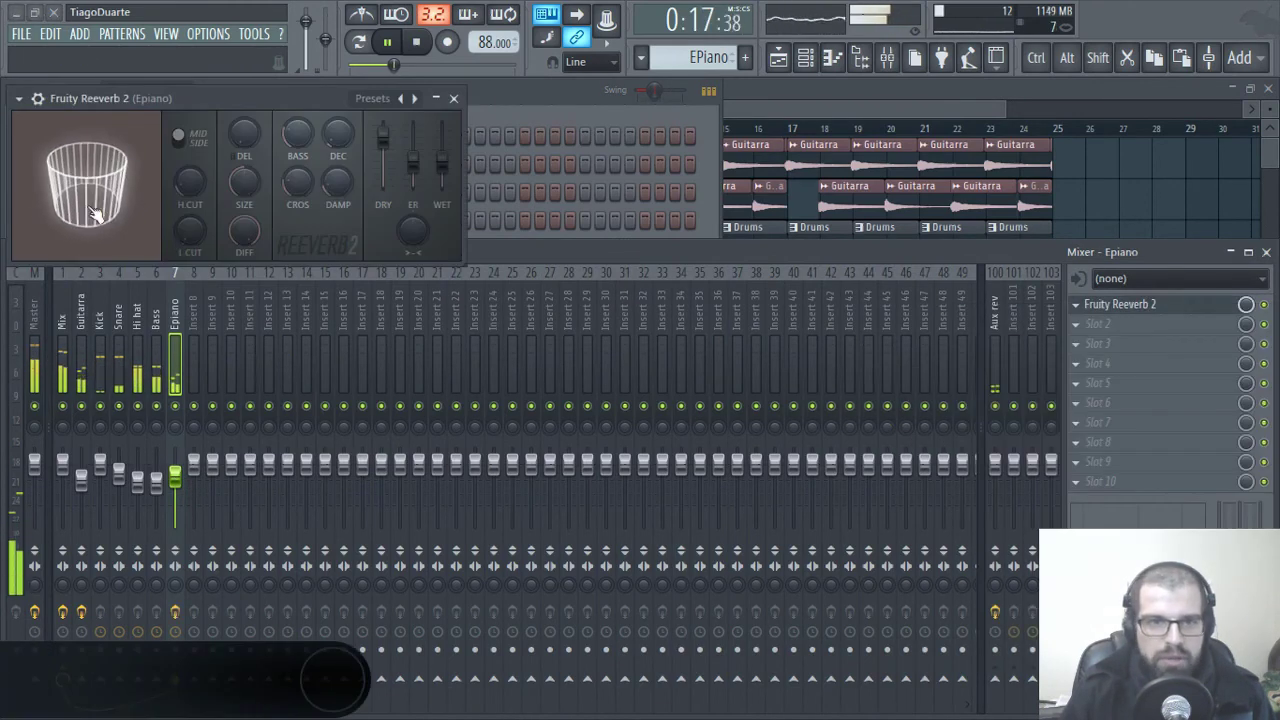
drag(189, 232, 189, 214)
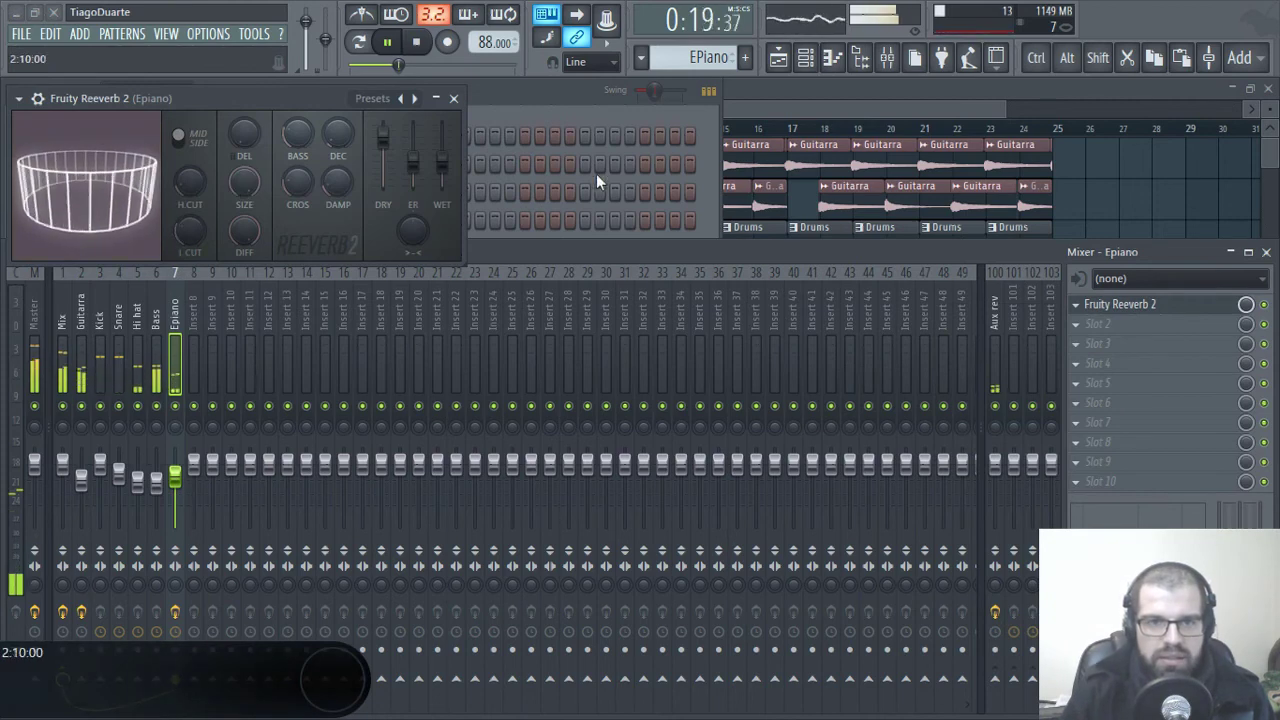
drag(441, 160, 441, 152)
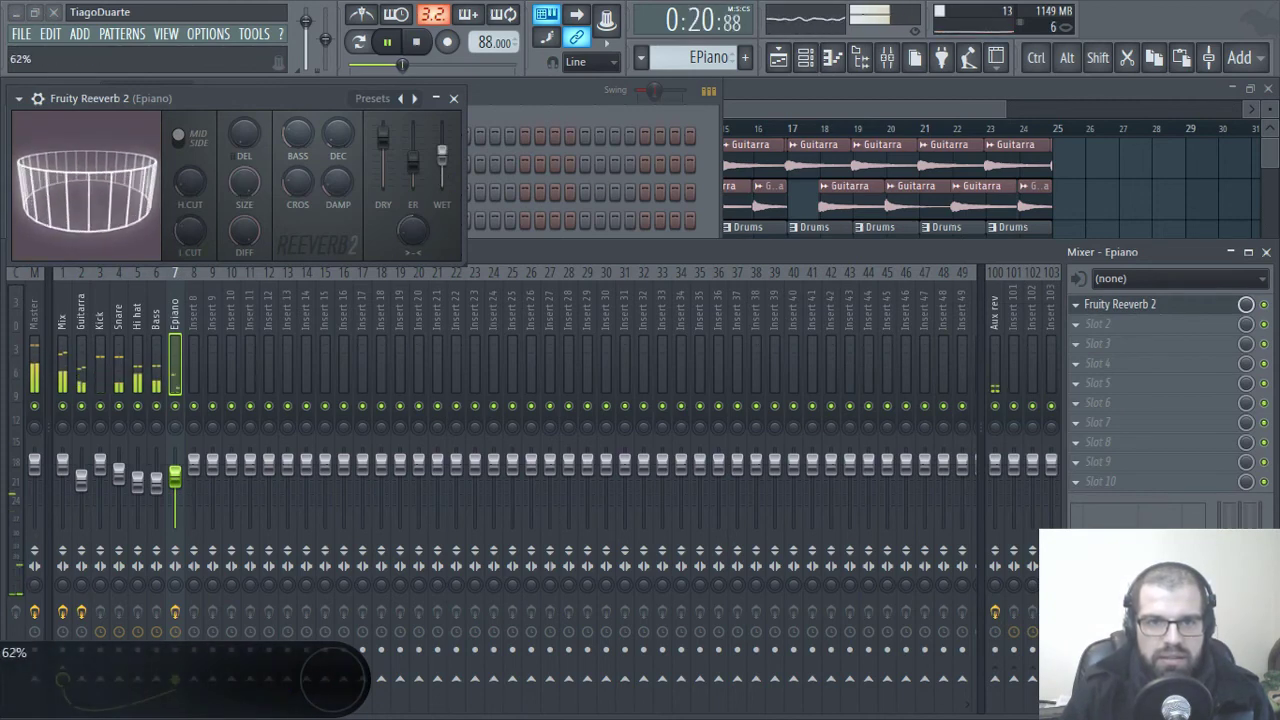
click(453, 98)
click(804, 93)
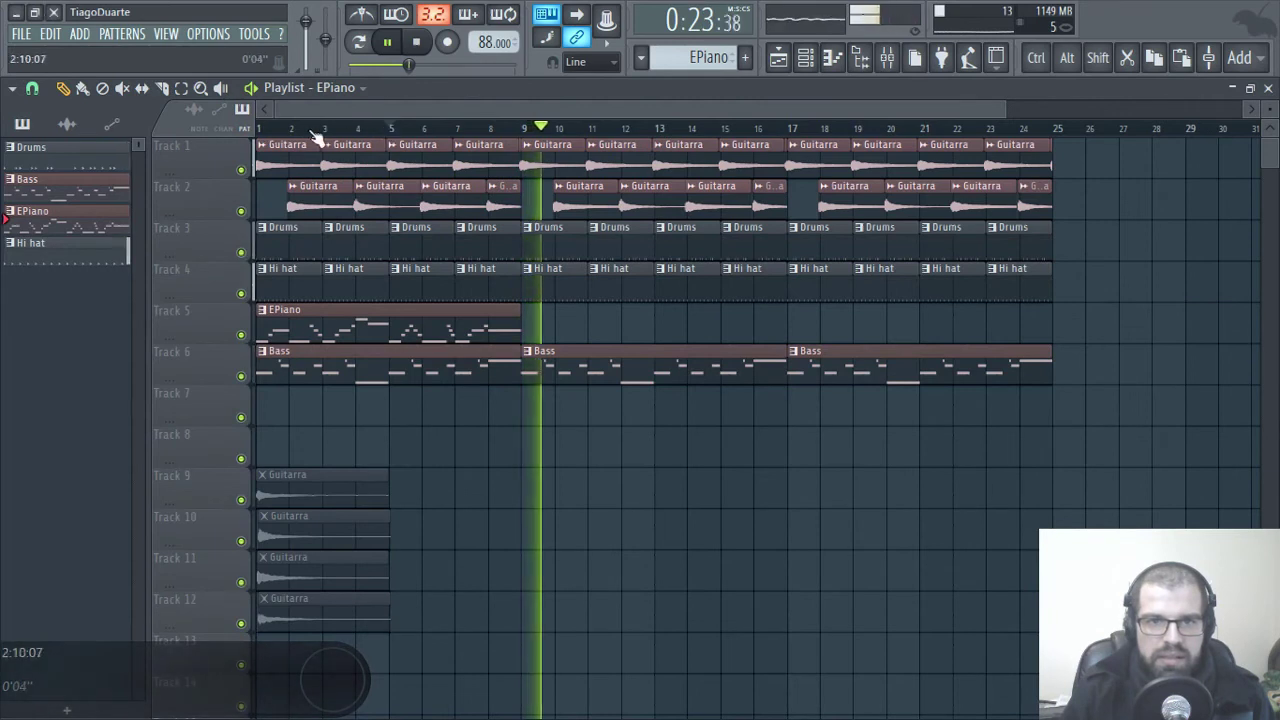
- Audition the arrangement at bar 21 and stop playback
click(925, 132)
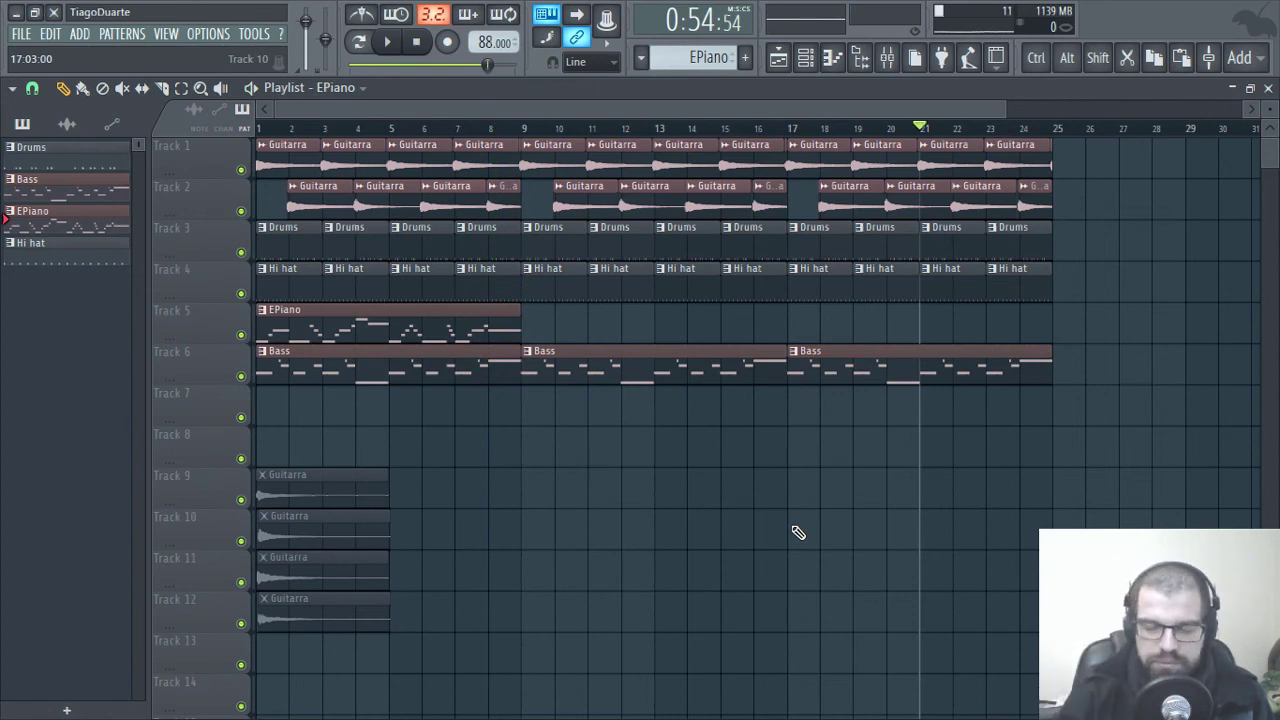
click(417, 42)
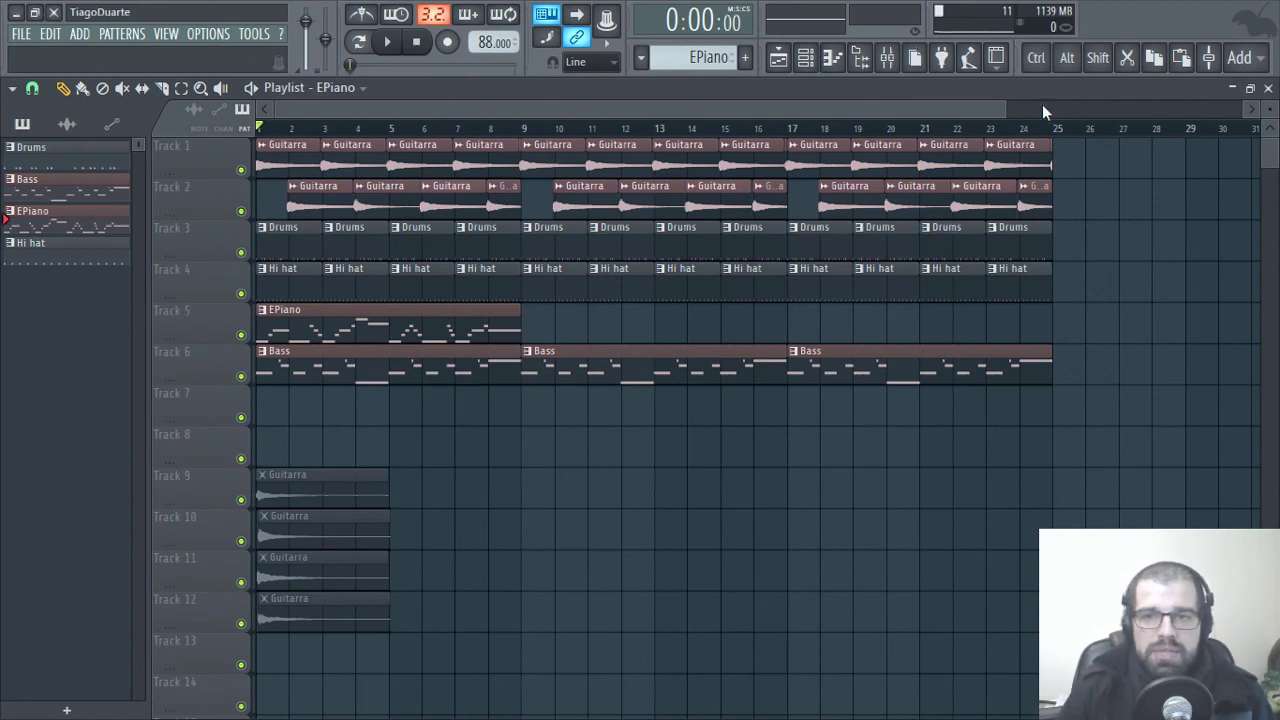
- Delete the four muted Guitarra clips on Tracks 9 to 12
drag(1007, 109, 888, 110)
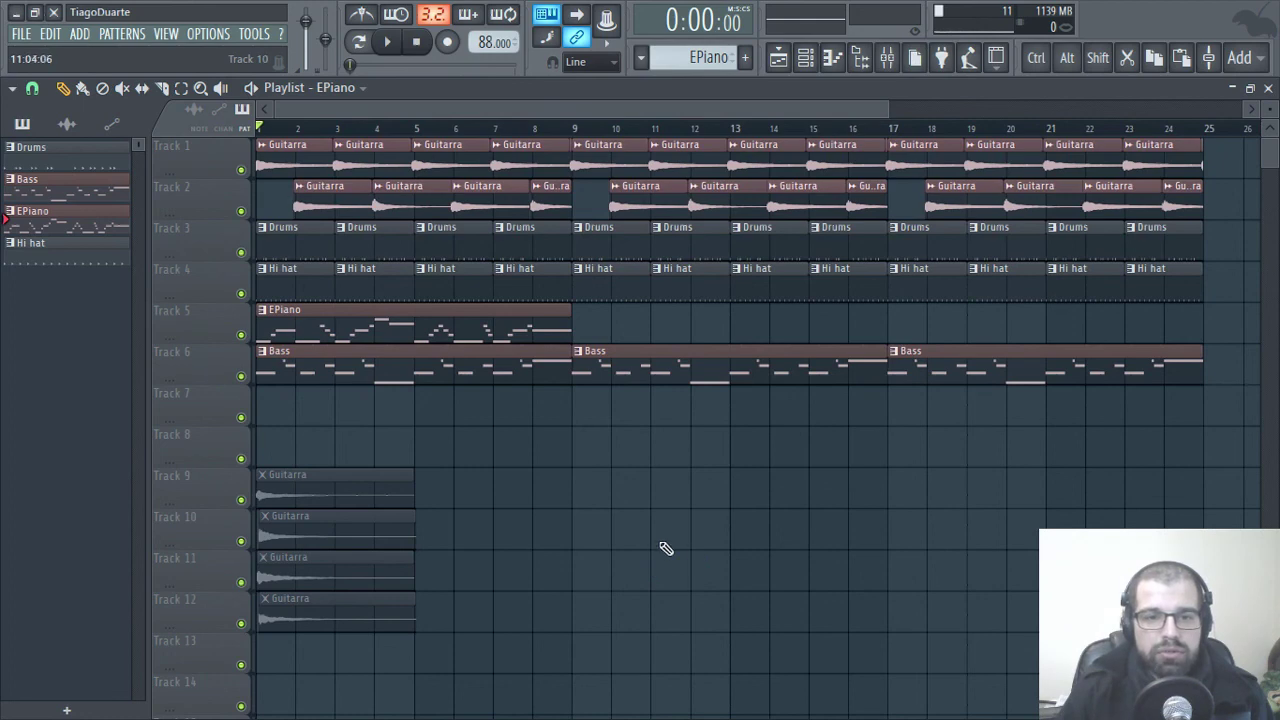
mouse_move(568, 485)
mouse_down()
mouse_move(426, 492)
mouse_move(308, 640)
mouse_up()
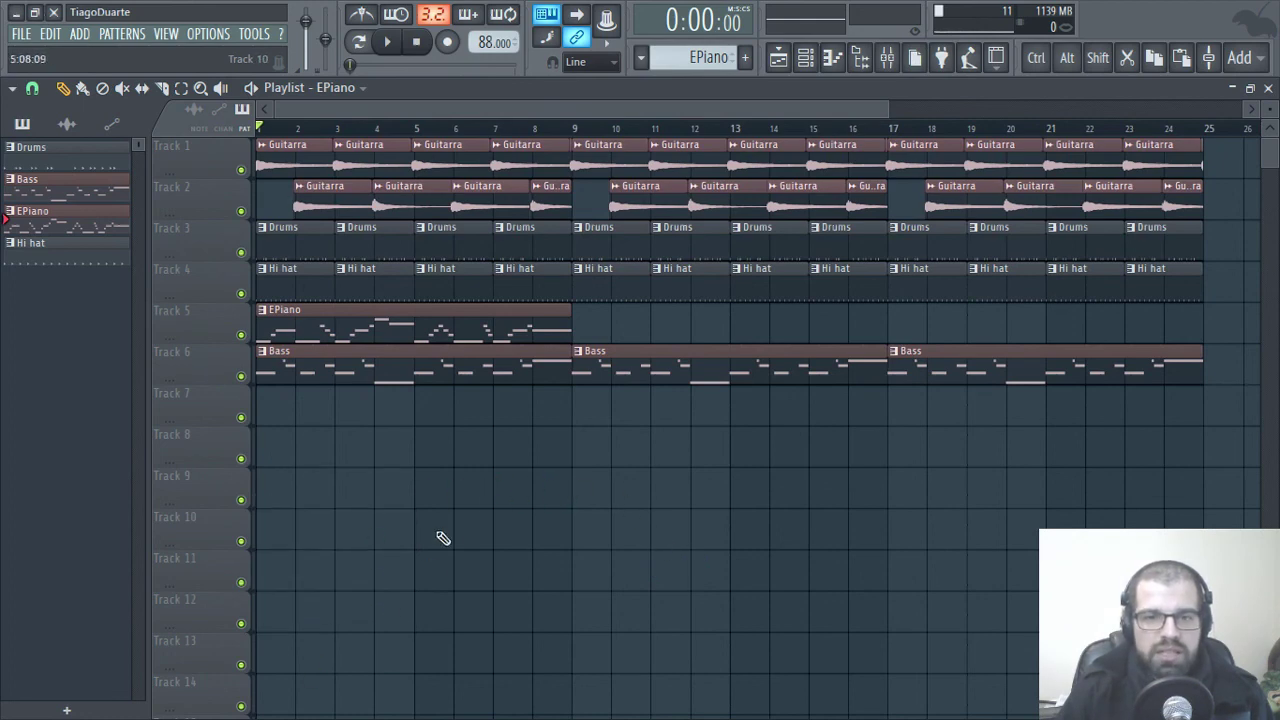
- Play the arrangement from the beginning
ctrl+right_click(473, 503)
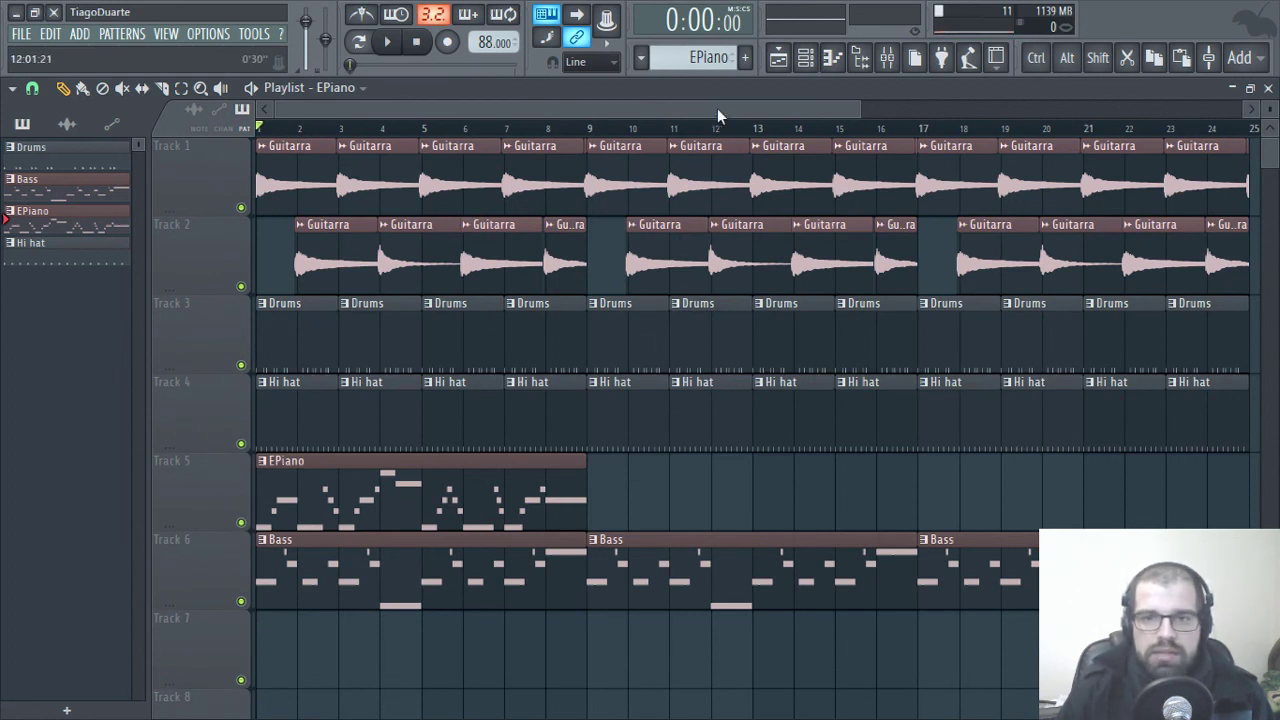
key(space)
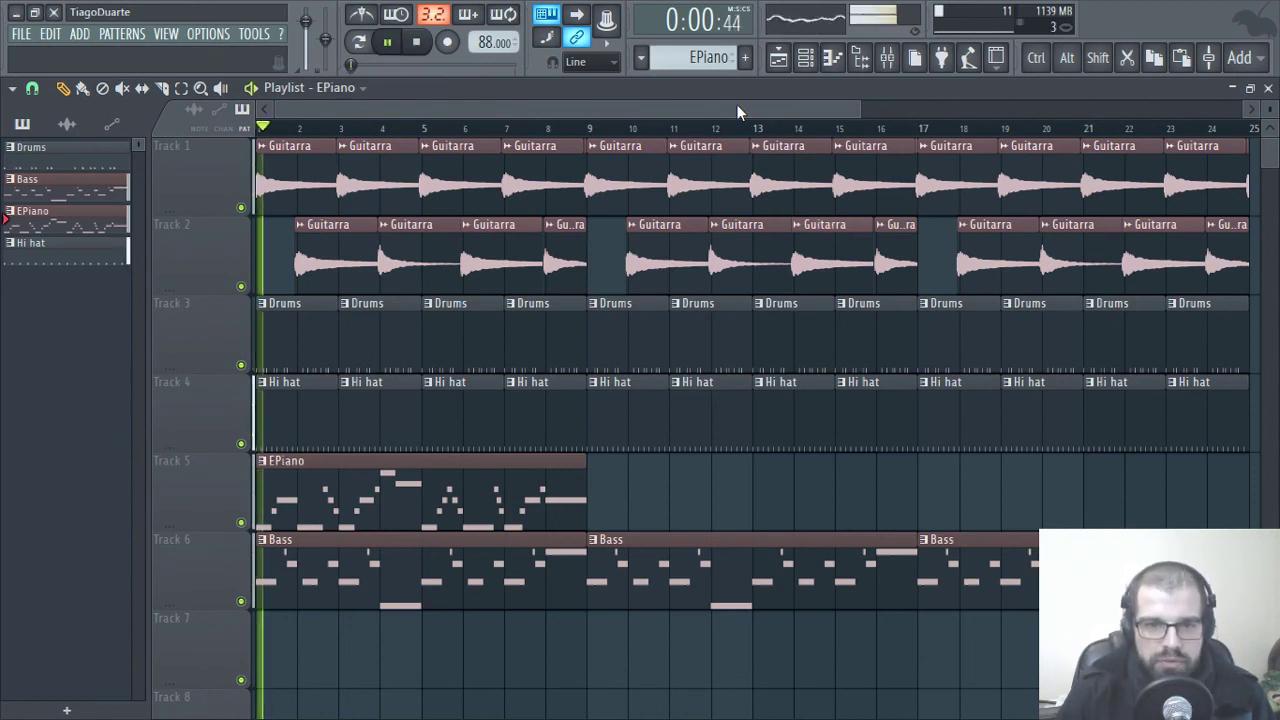